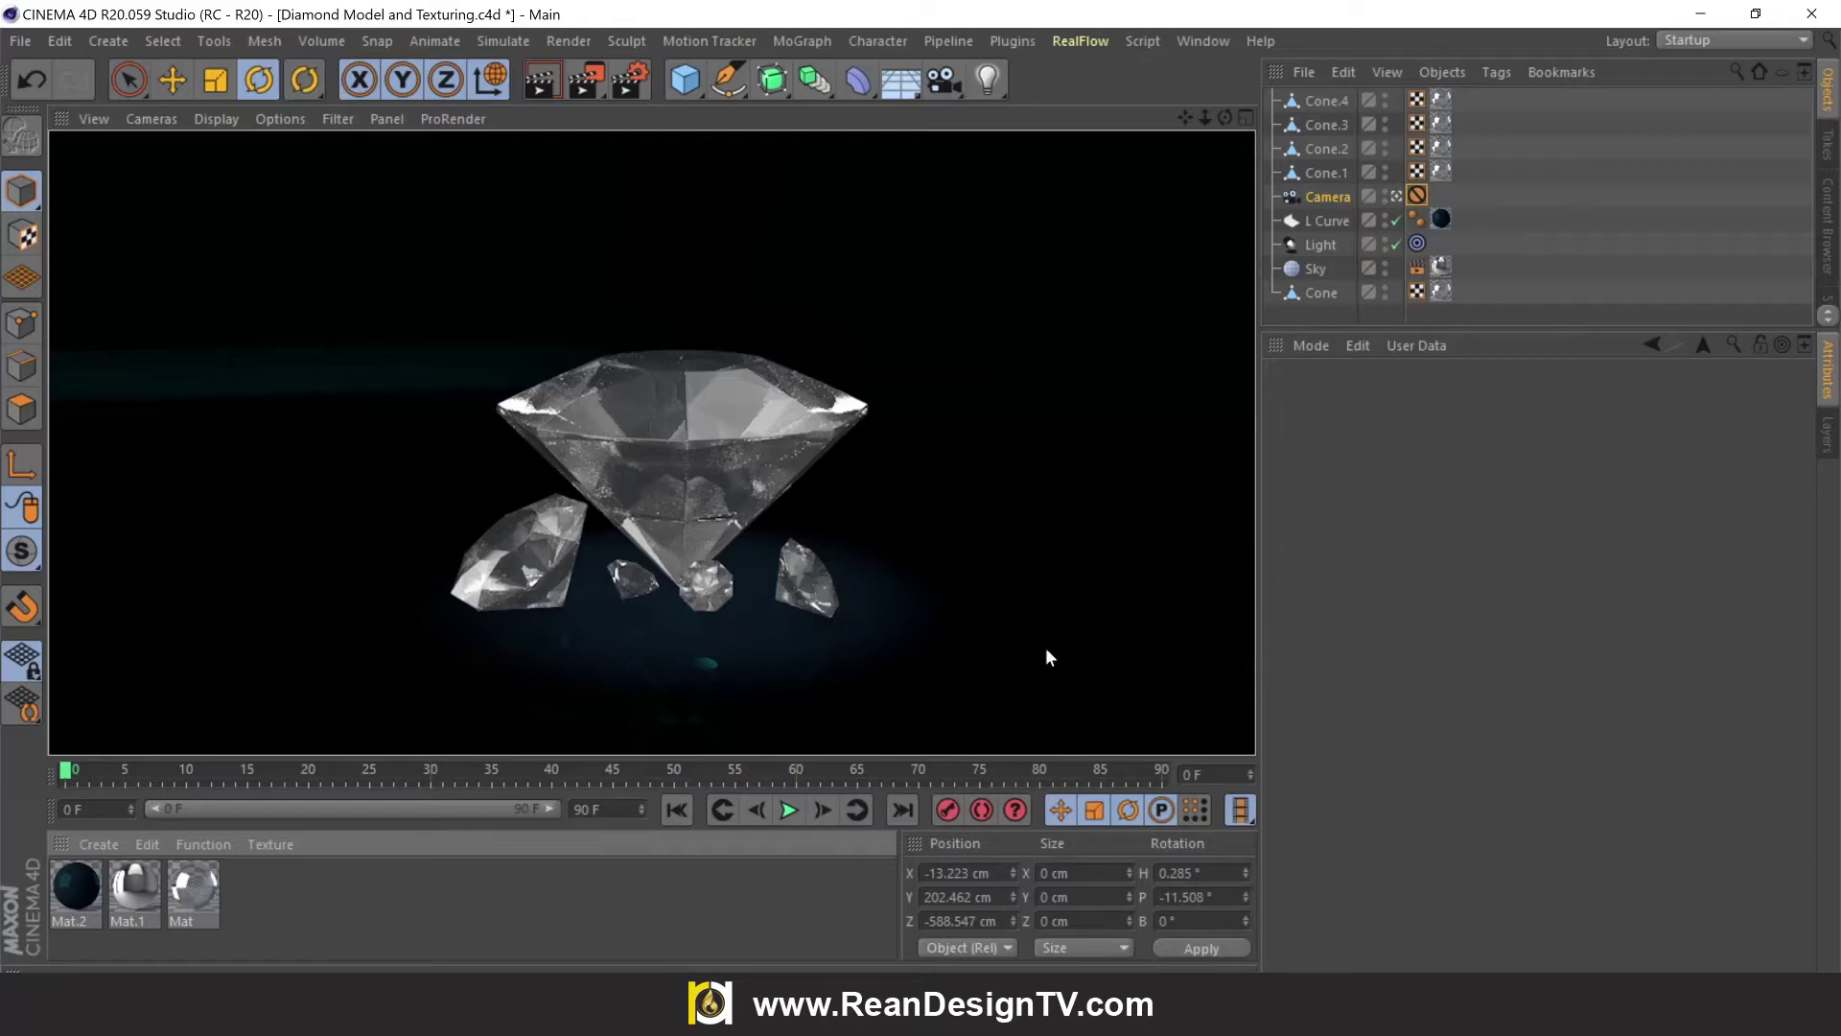
# Delete the camera's Protection tag
pyautogui.click(1007, 501)
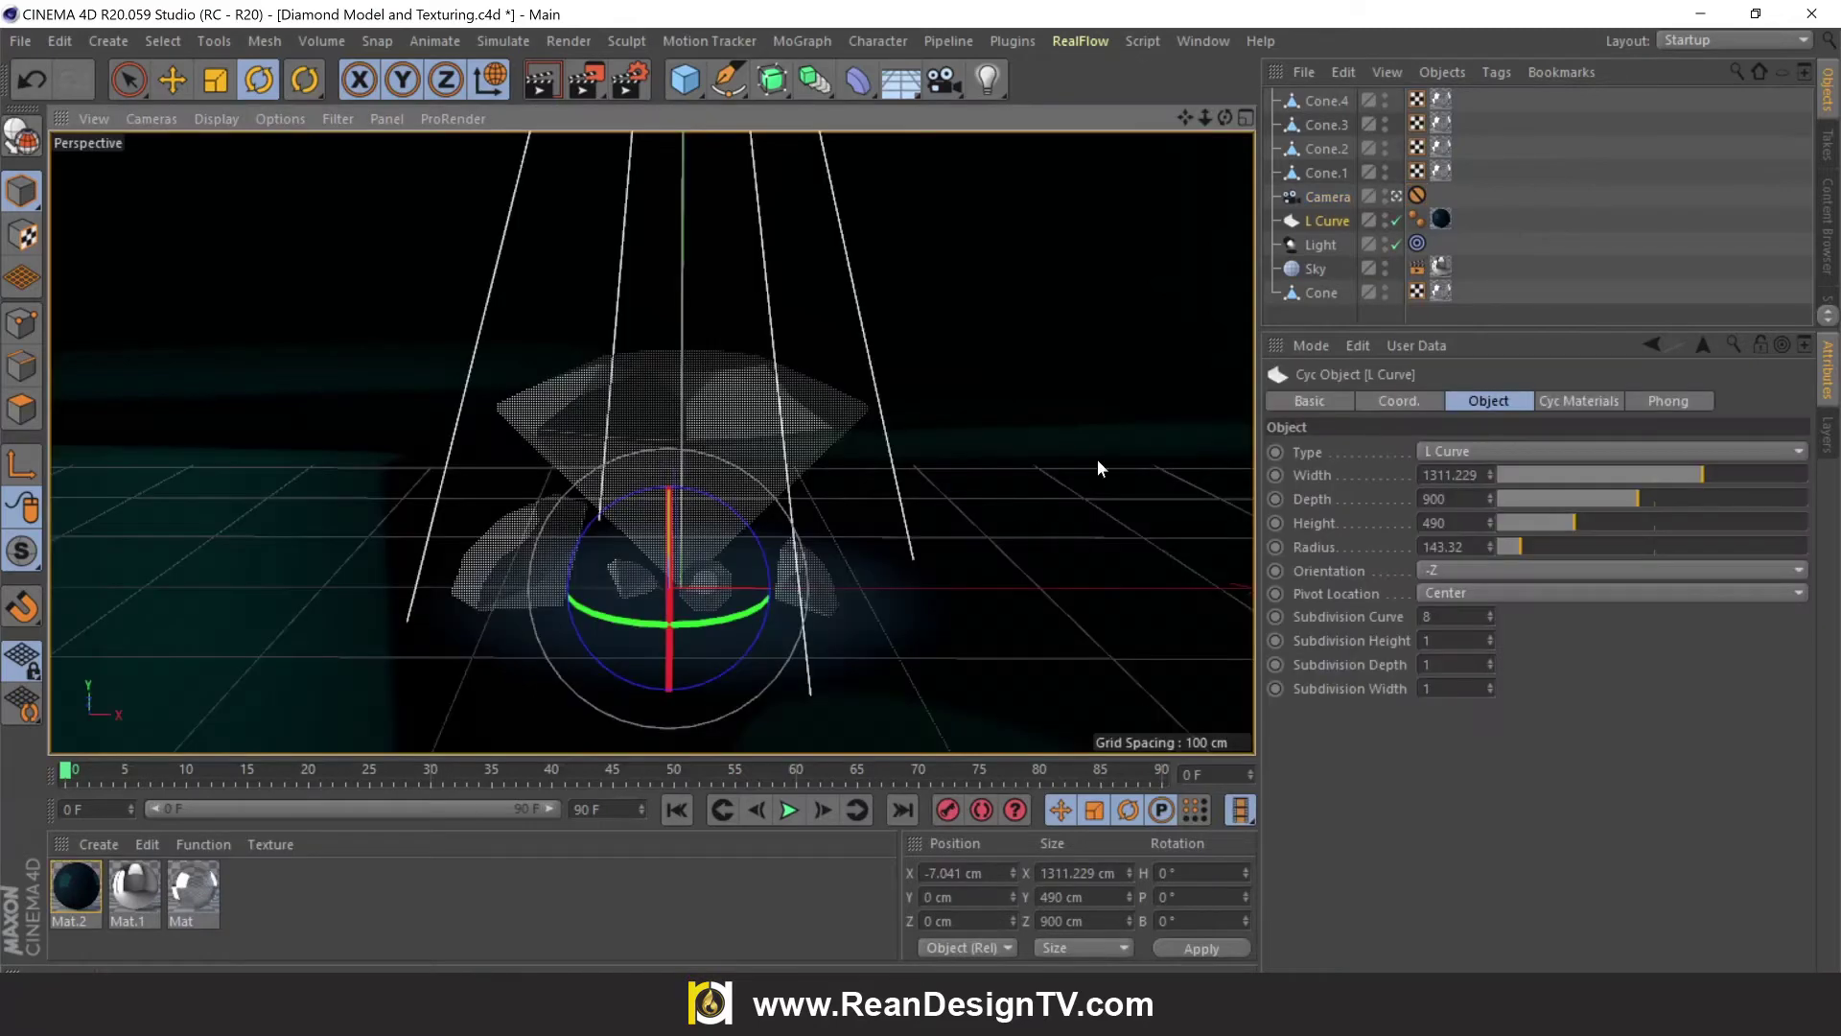
pyautogui.click(1418, 195)
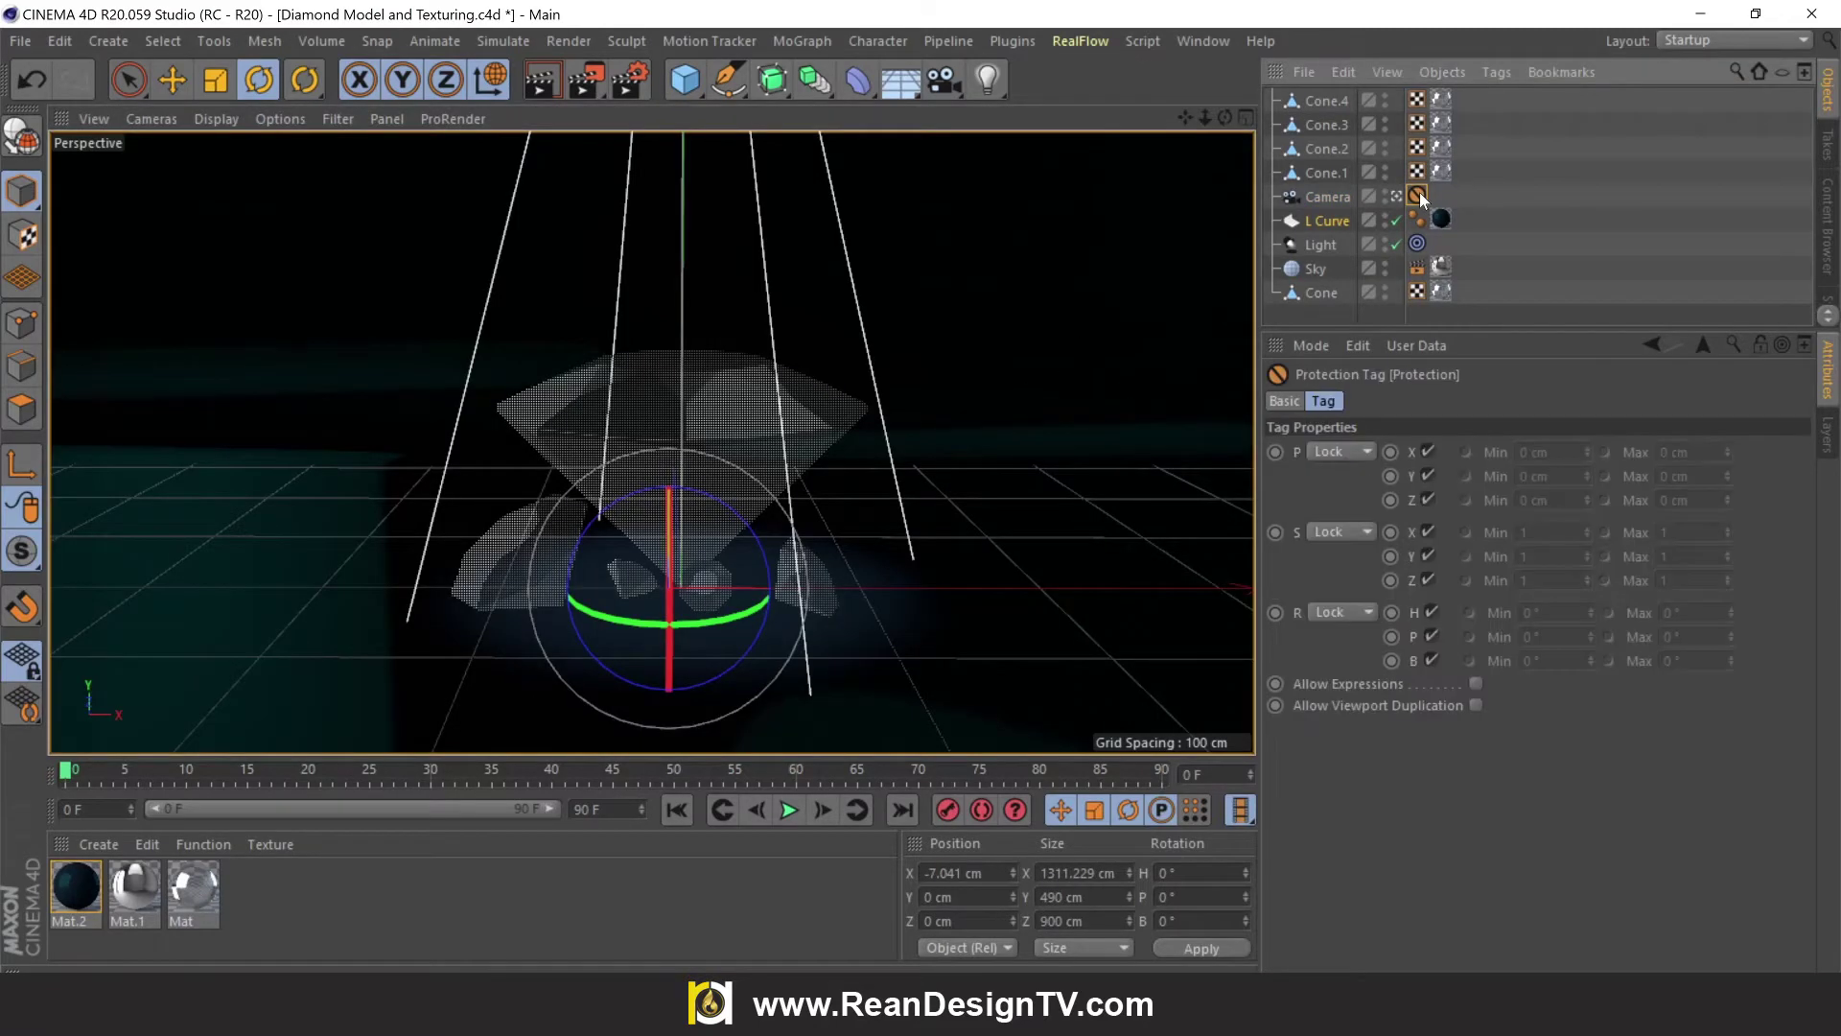
pyautogui.press('Delete')
# Orbit the view and select the L Curve backdrop
pyautogui.scroll(-5, 922, 348)
pyautogui.moveTo(1151, 221)
pyautogui.keyDown('alt'); pyautogui.mouseDown()
pyautogui.moveTo(1201, 142)
pyautogui.moveTo(1170, 207)
pyautogui.mouseUp(); pyautogui.keyUp('alt')
pyautogui.scroll(5, 784, 439)
pyautogui.click(940, 305)
# Delete the L Curve backdrop and all remaining objects
pyautogui.press('Delete')
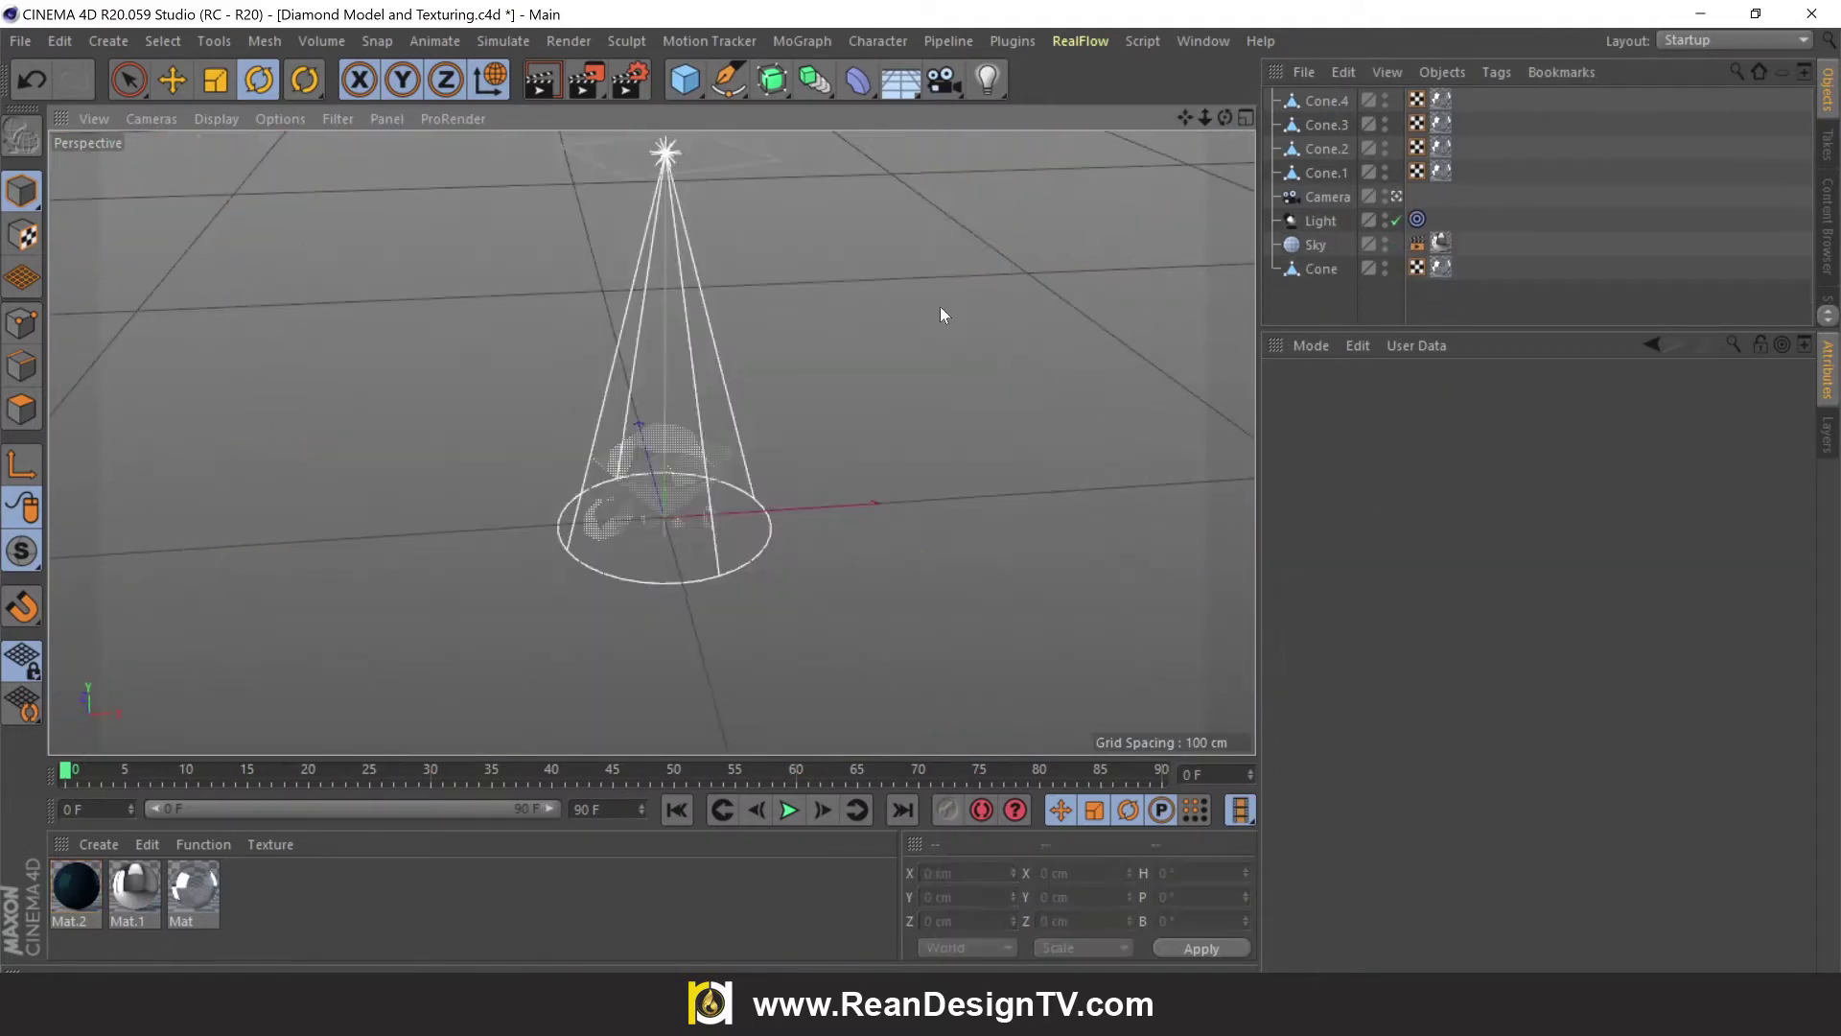
pyautogui.hotkey('ctrl', 'a')
pyautogui.press('Delete')
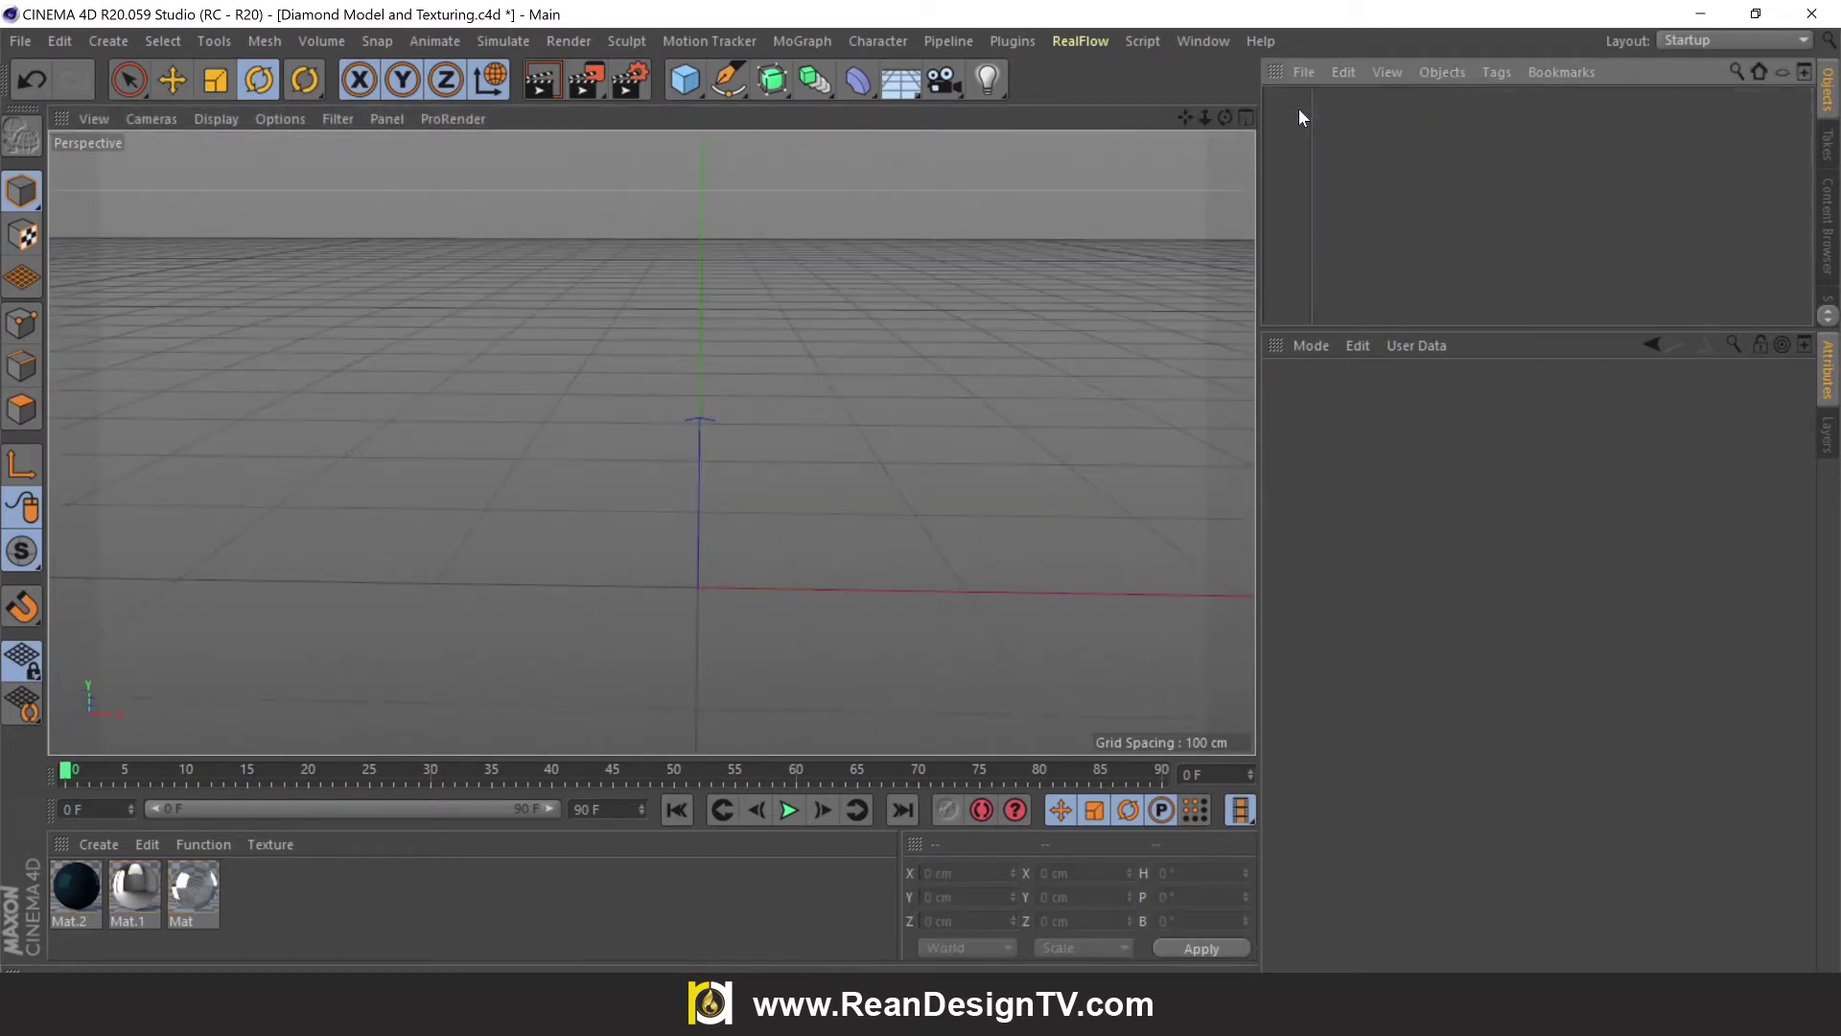
# Delete the three materials Mat, Mat.1 and Mat.2
pyautogui.click(207, 890)
pyautogui.keyDown('shift'); pyautogui.click(73, 882); pyautogui.keyUp('shift')
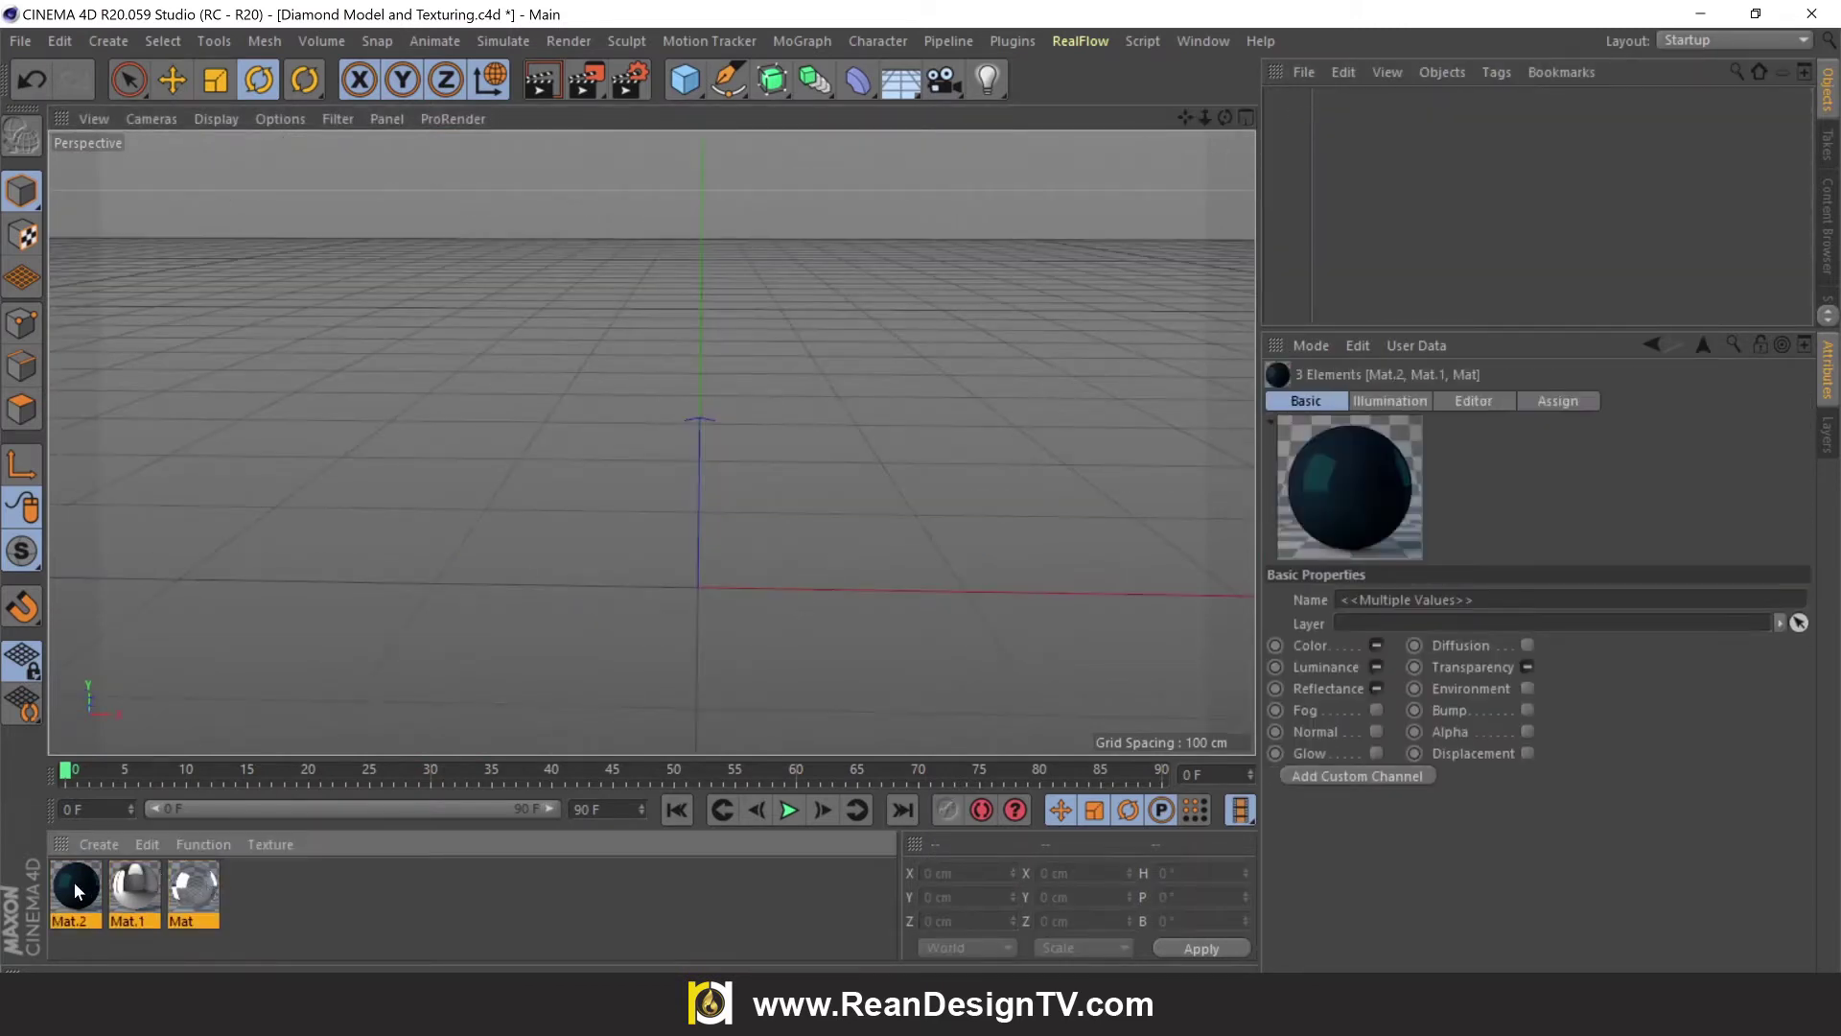
pyautogui.press('Delete')
pyautogui.moveTo(1225, 117)
pyautogui.mouseDown()
pyautogui.moveTo(745, 417)
pyautogui.moveTo(878, 319)
pyautogui.mouseUp()
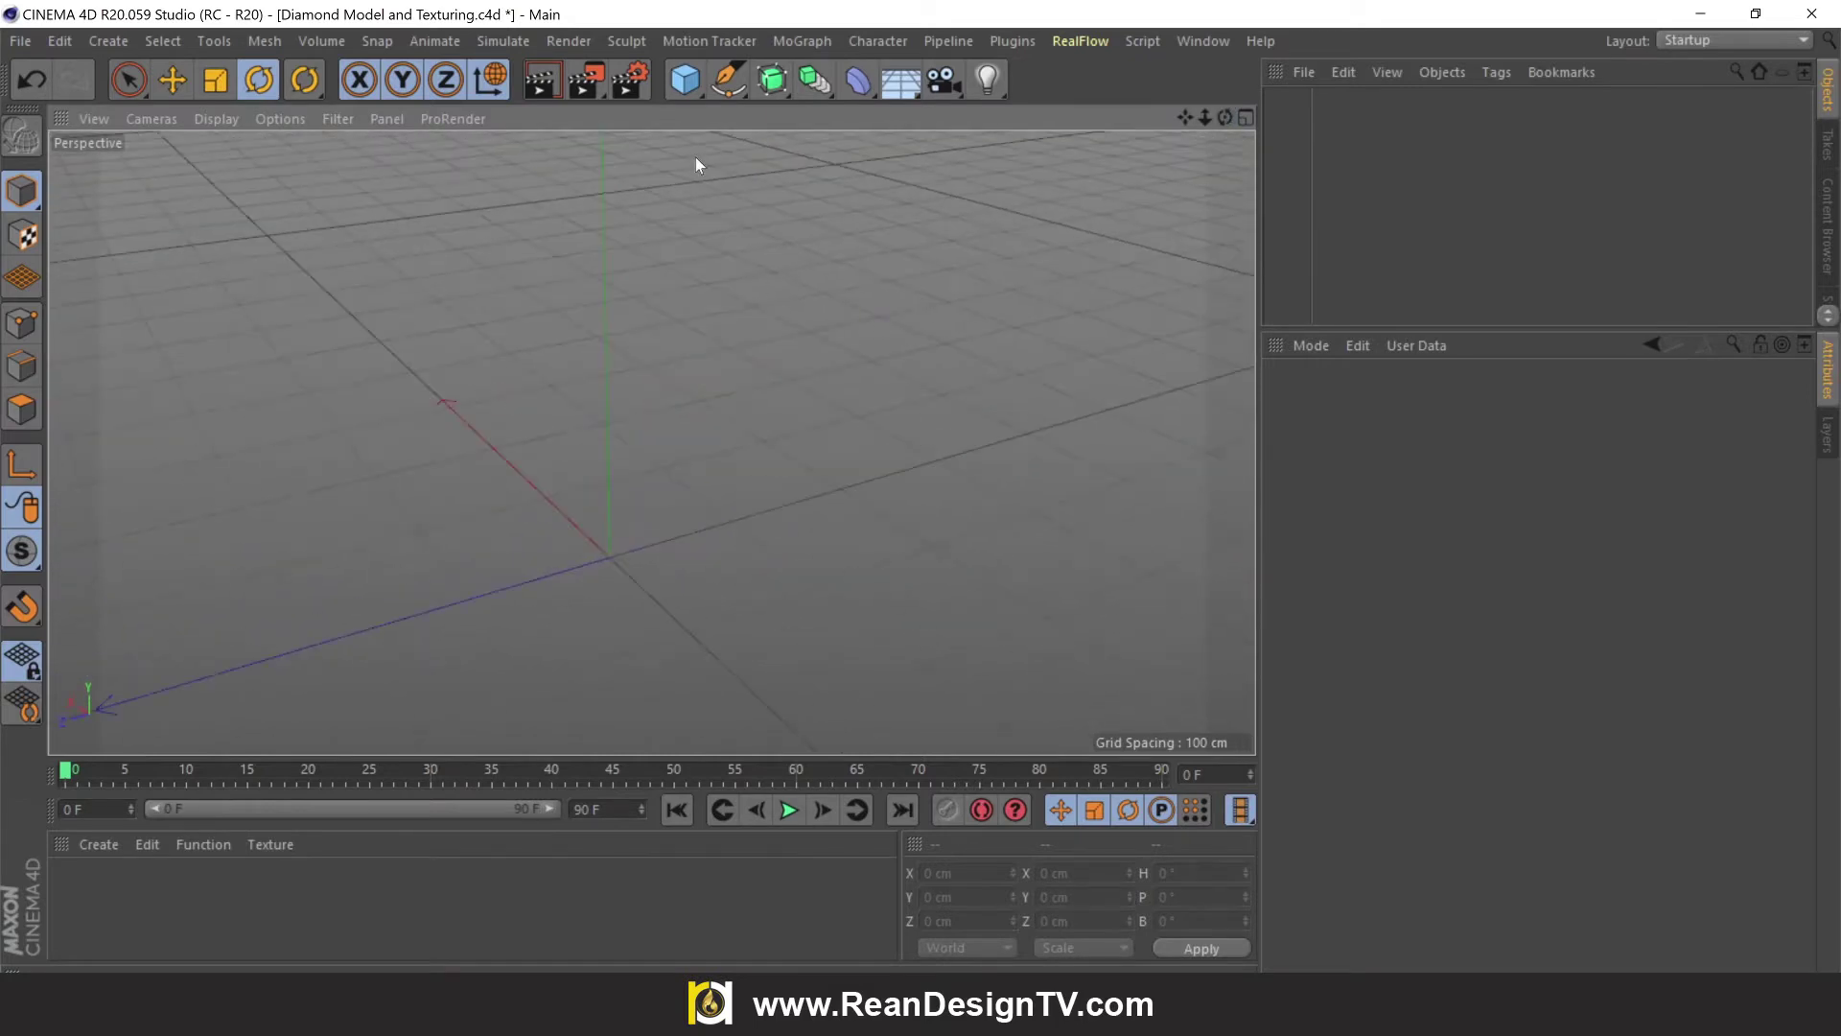
pyautogui.click(686, 86)
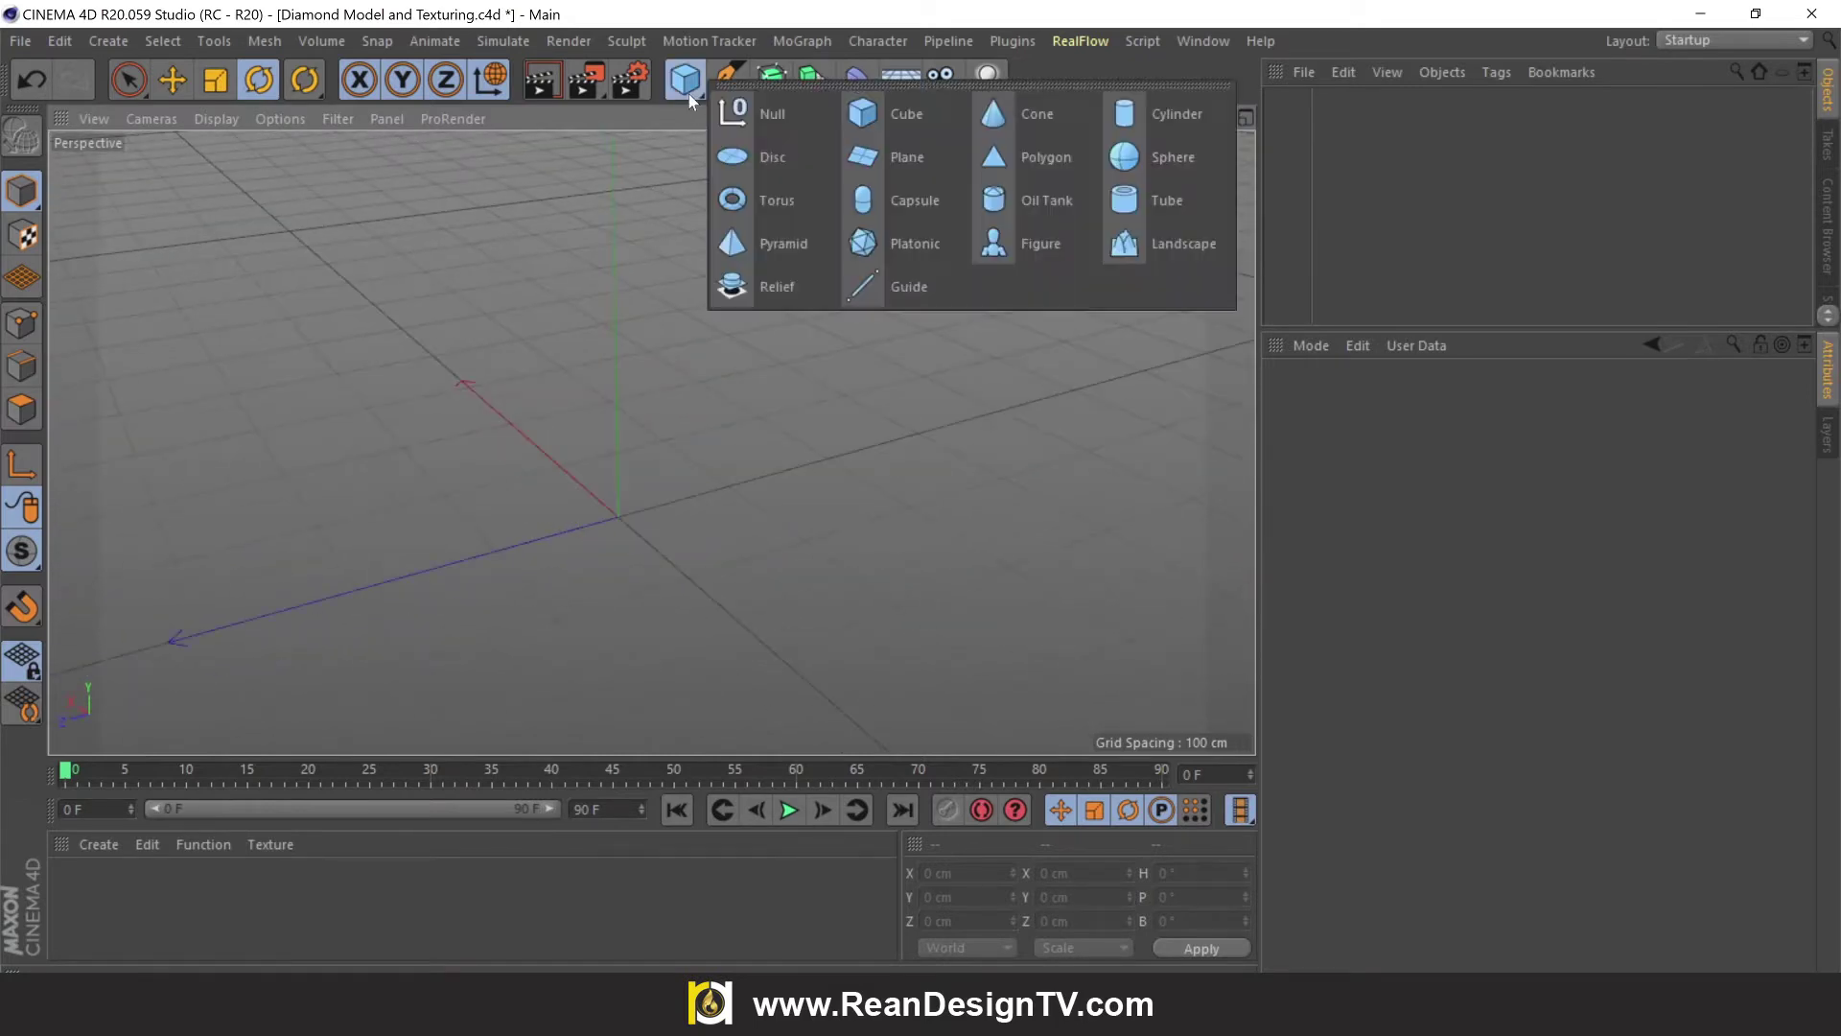
# Add a cone with -Y orientation and switch the viewport to Gouraud Shading (Lines)
pyautogui.click(1026, 123)
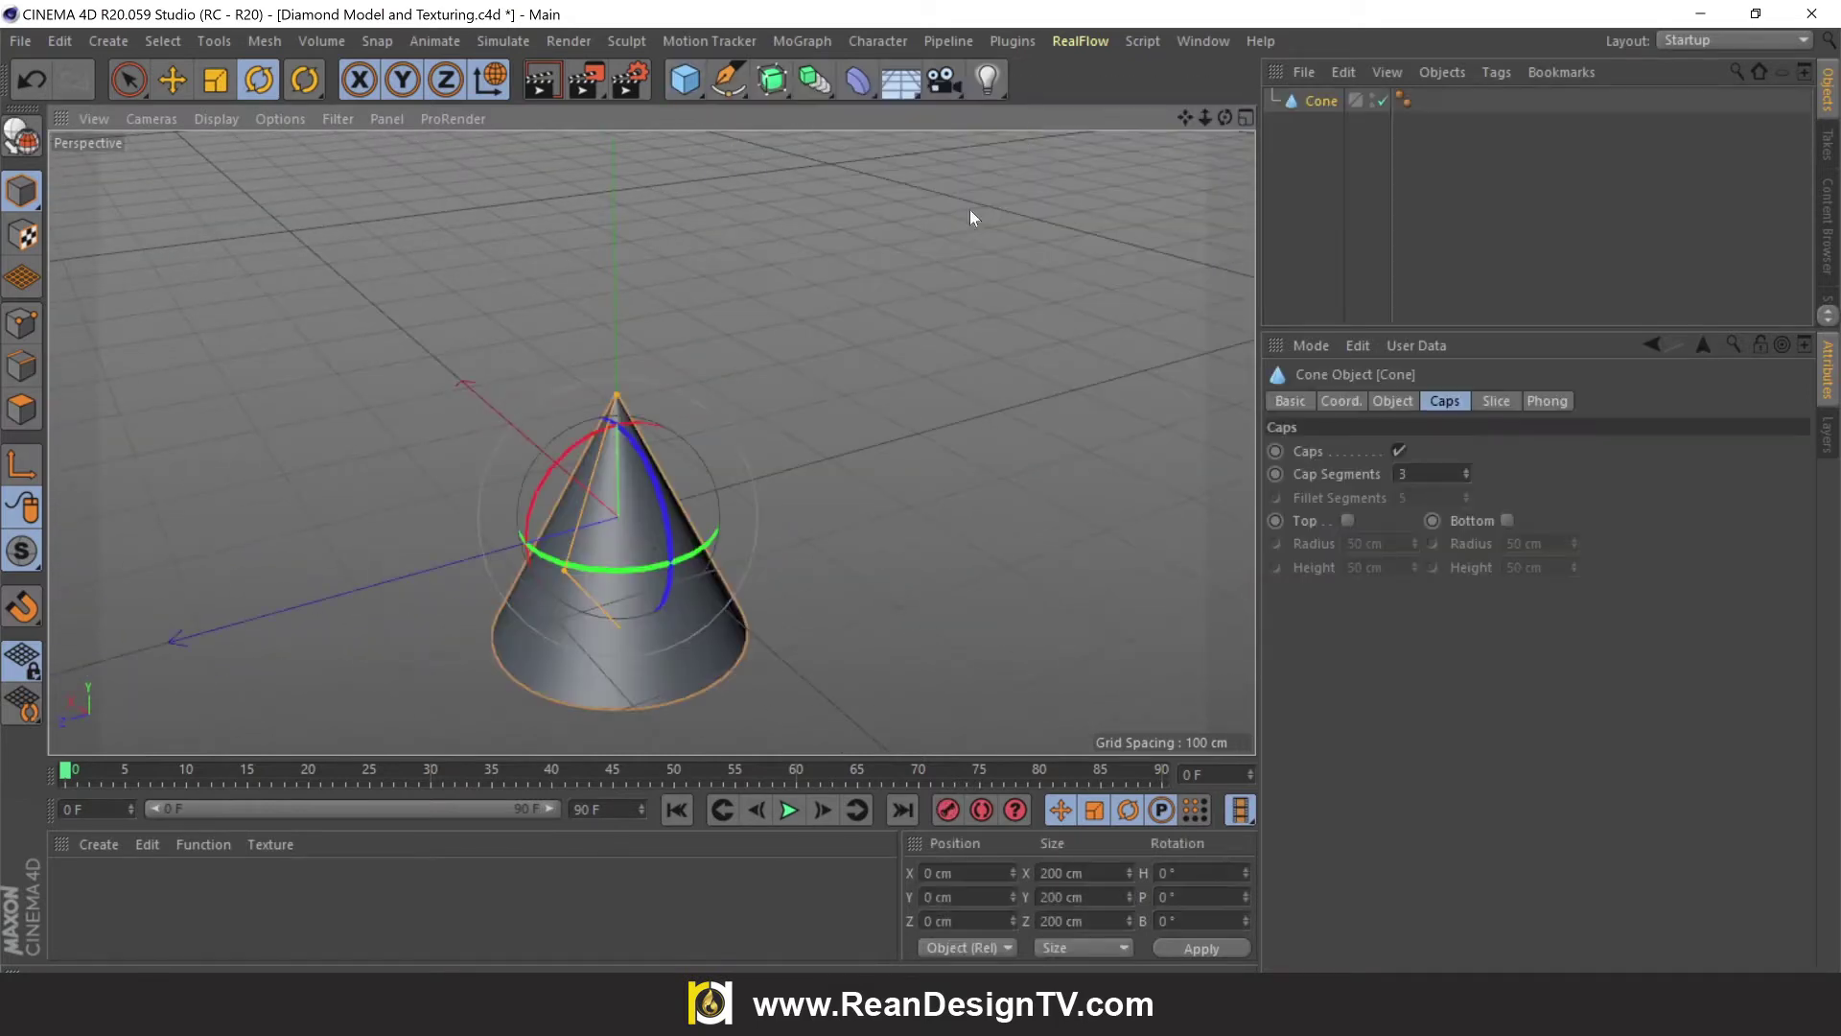
pyautogui.click(173, 79)
pyautogui.click(1314, 103)
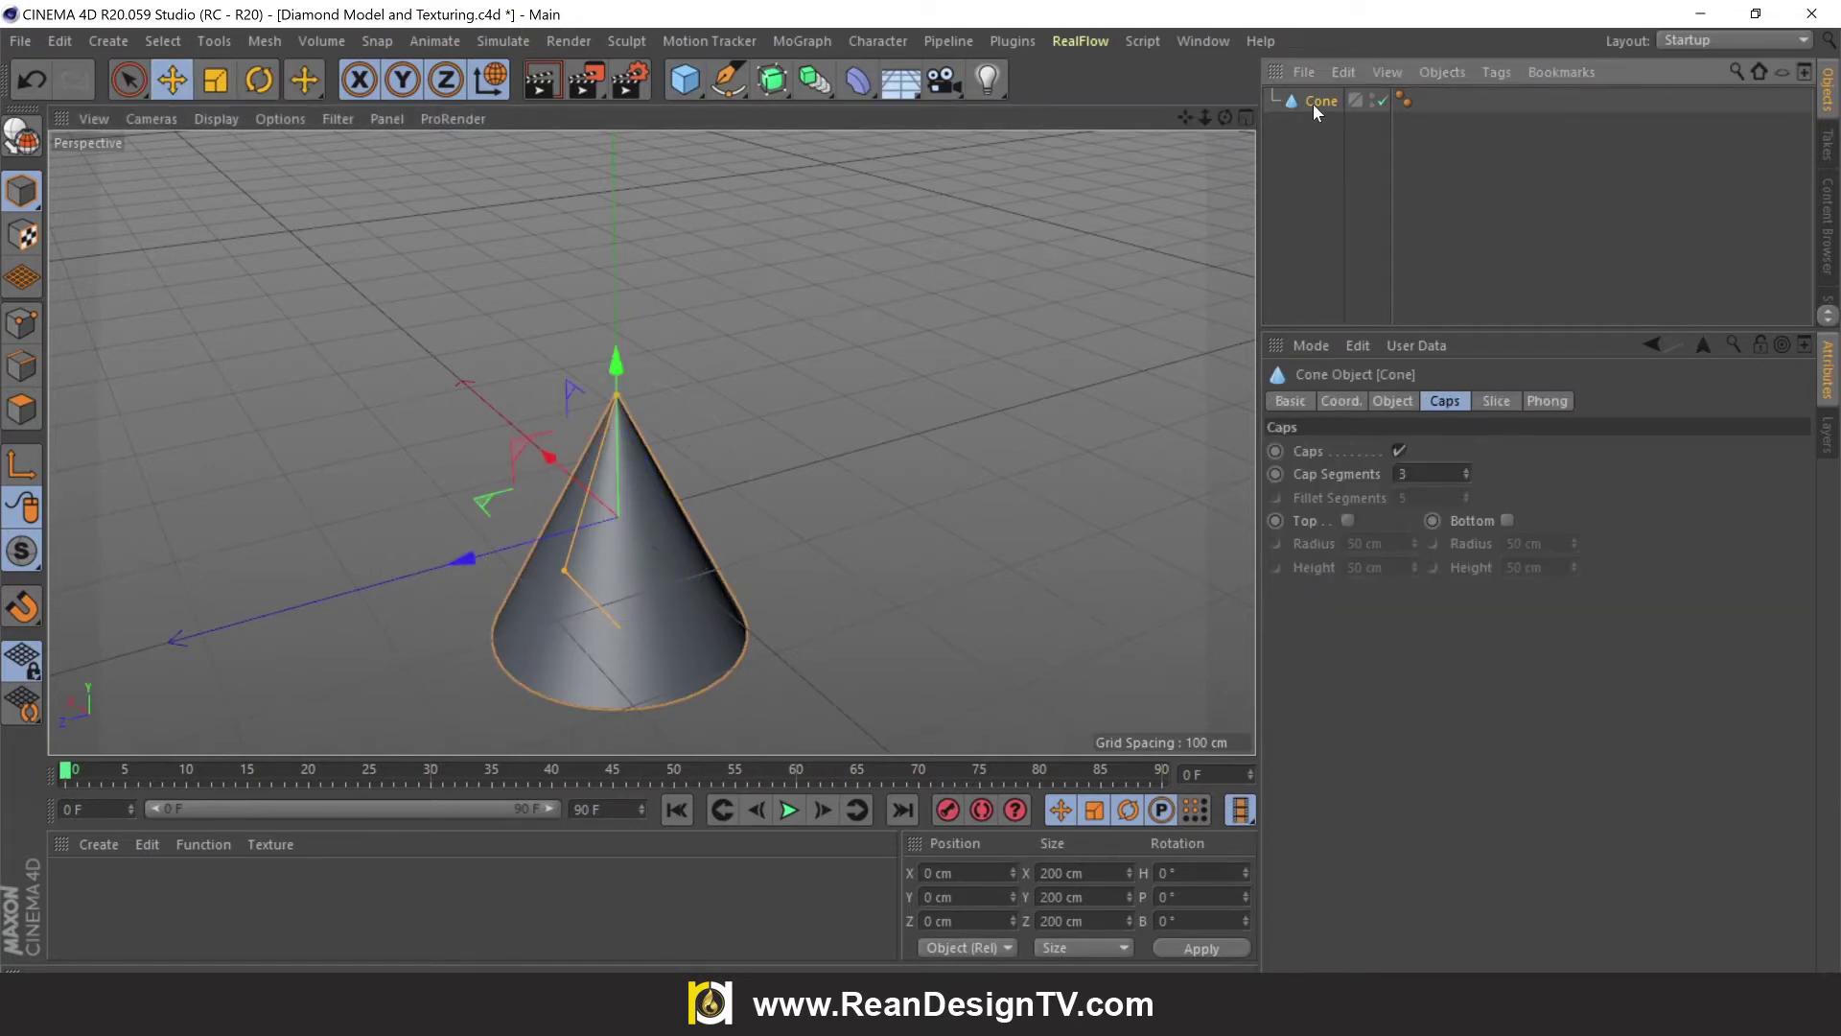
pyautogui.click(1394, 401)
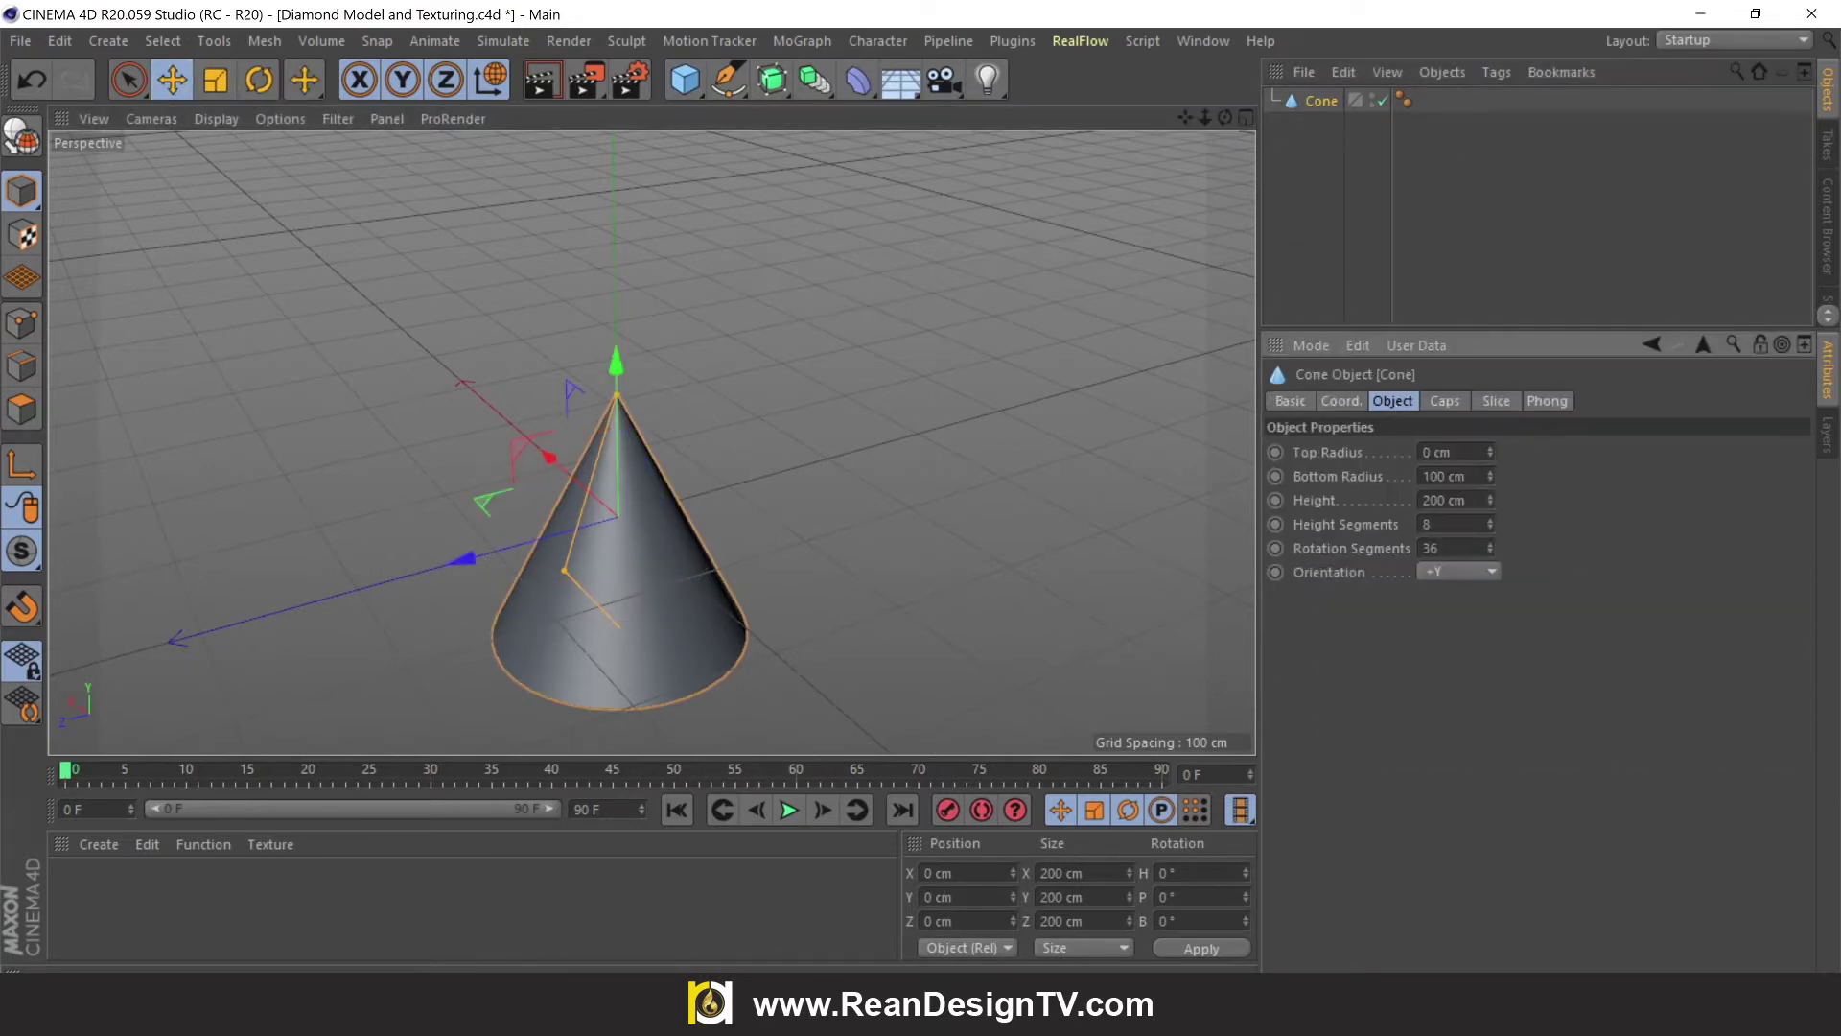
pyautogui.click(1454, 573)
pyautogui.click(1447, 656)
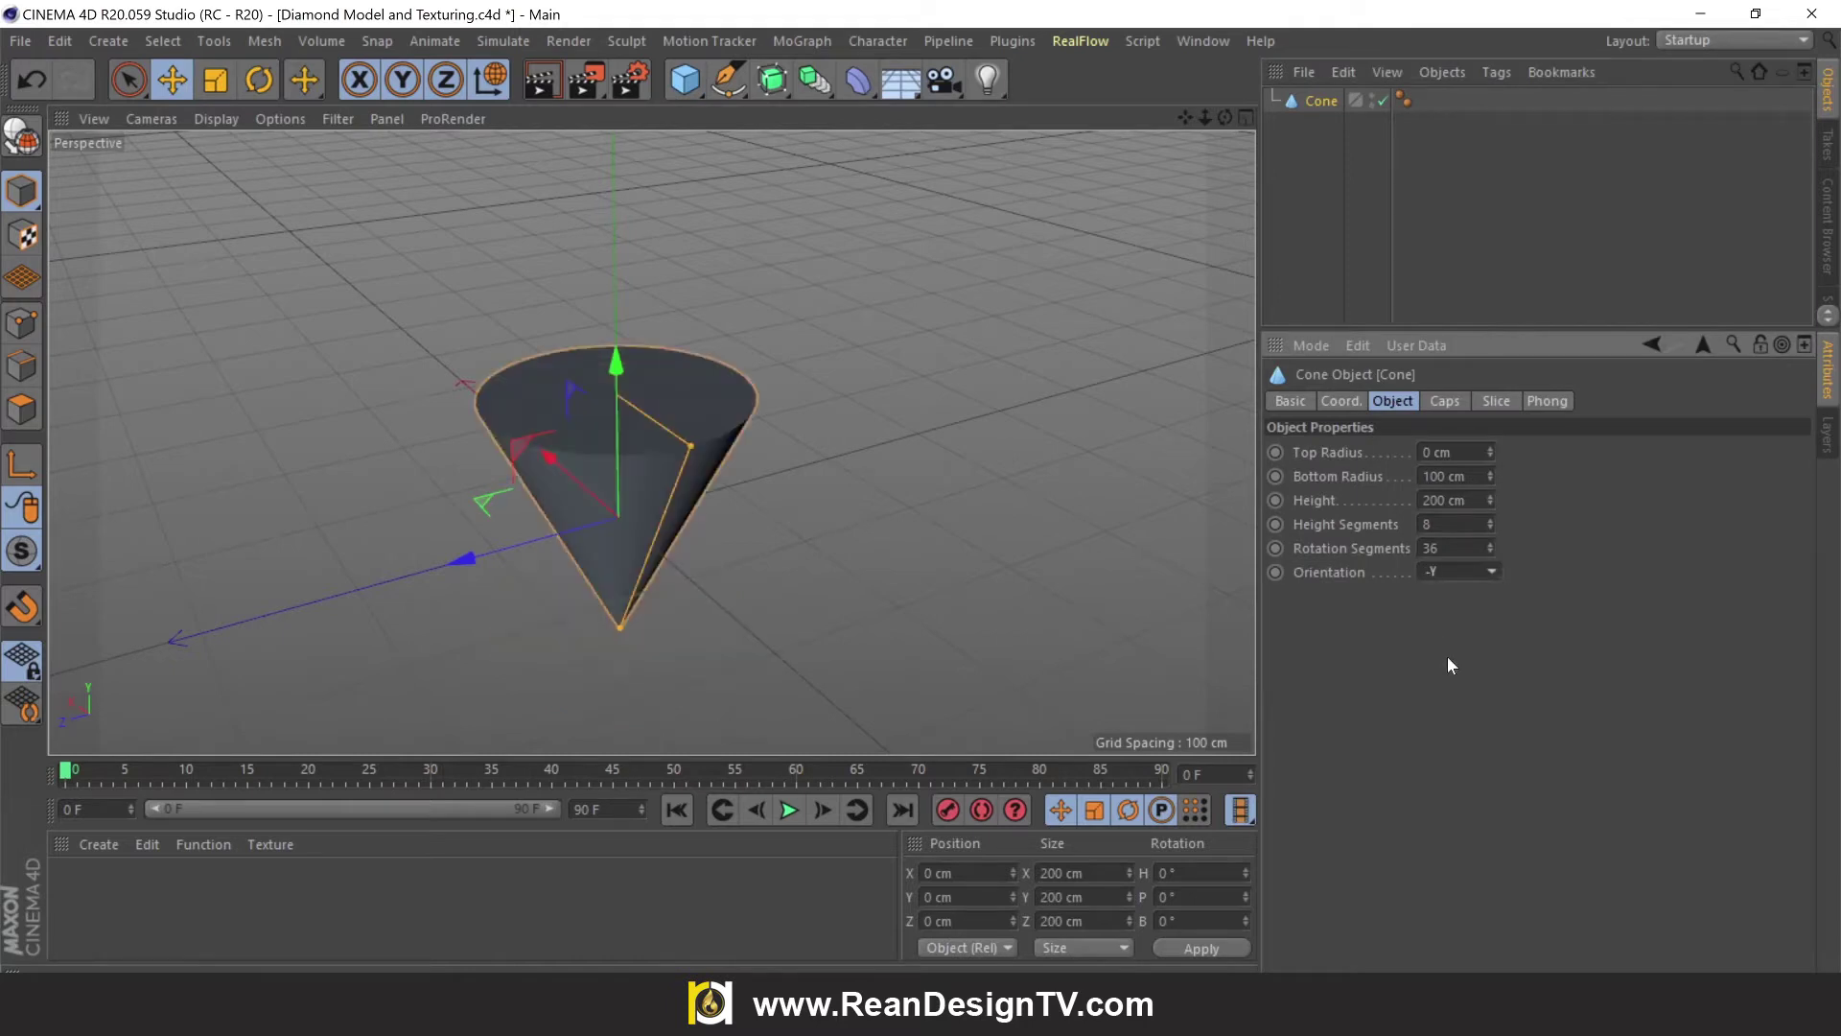
pyautogui.click(217, 119)
pyautogui.click(273, 173)
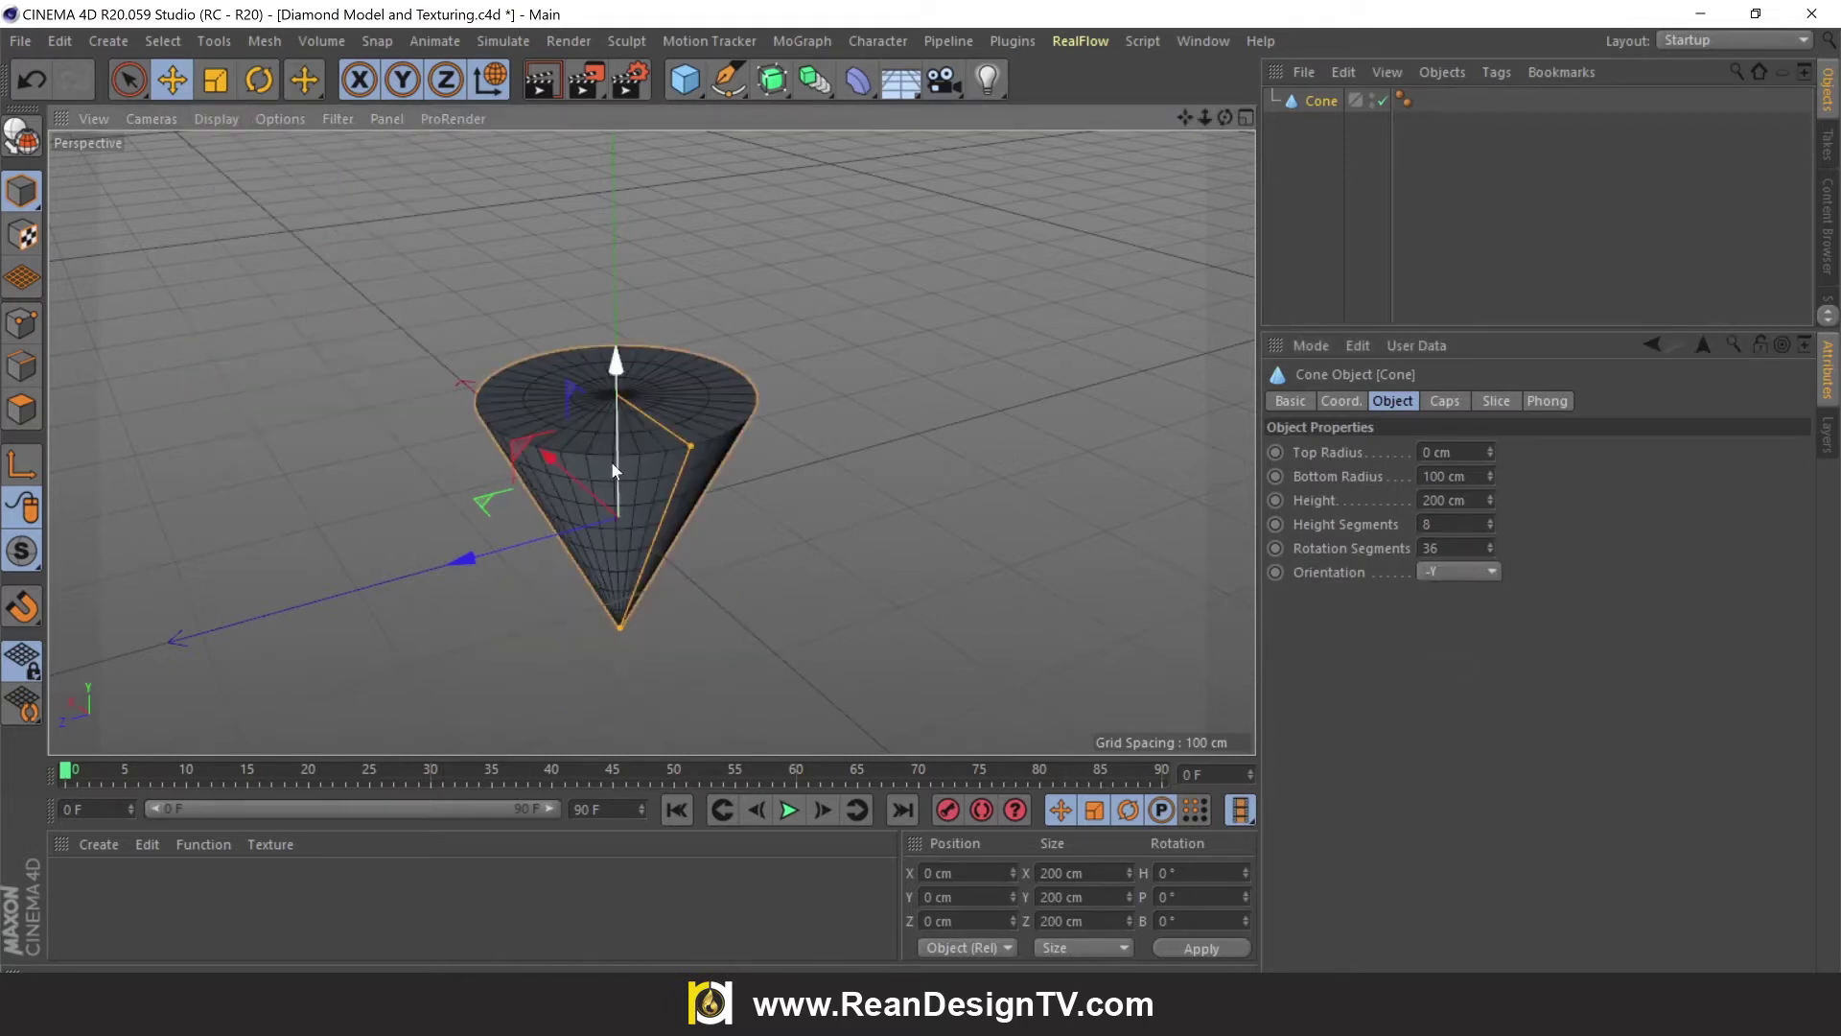
# Set the cone to 8 rotation segments and 1 height segment
pyautogui.scroll(2, 612, 463)
pyautogui.click(1444, 547)
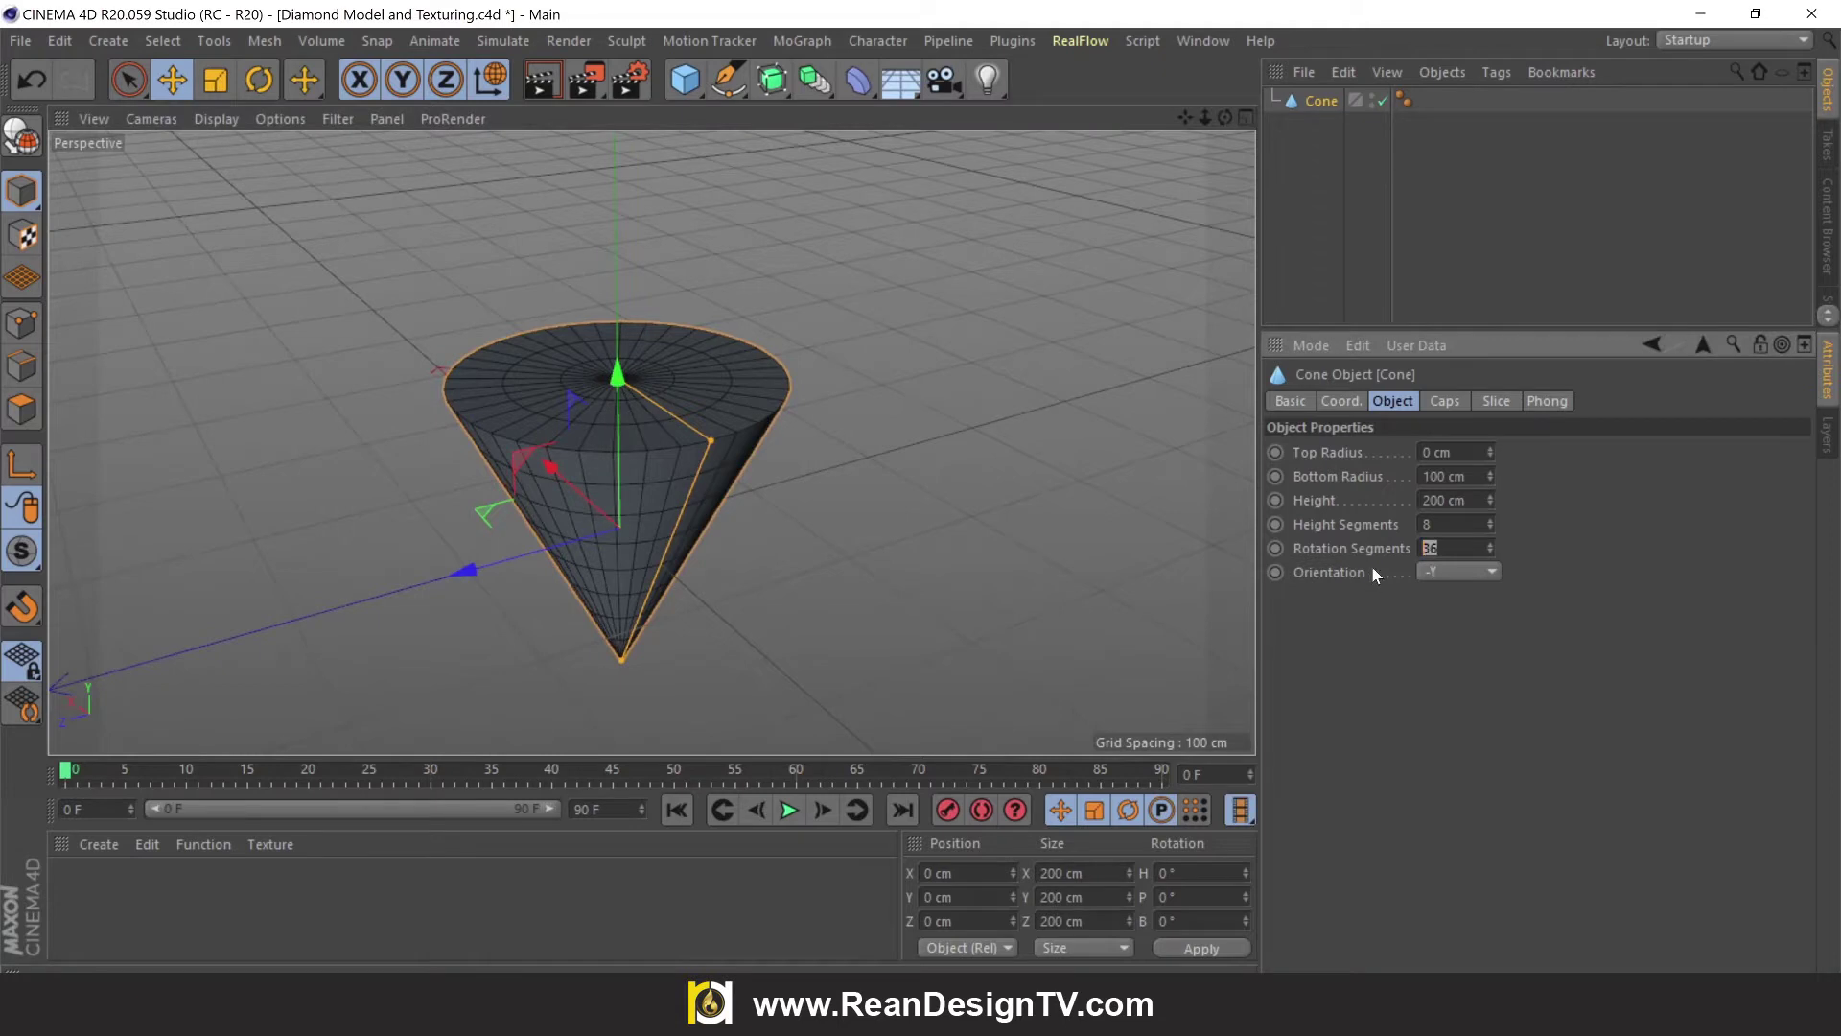
pyautogui.write('8')
pyautogui.click(752, 514)
pyautogui.click(633, 462)
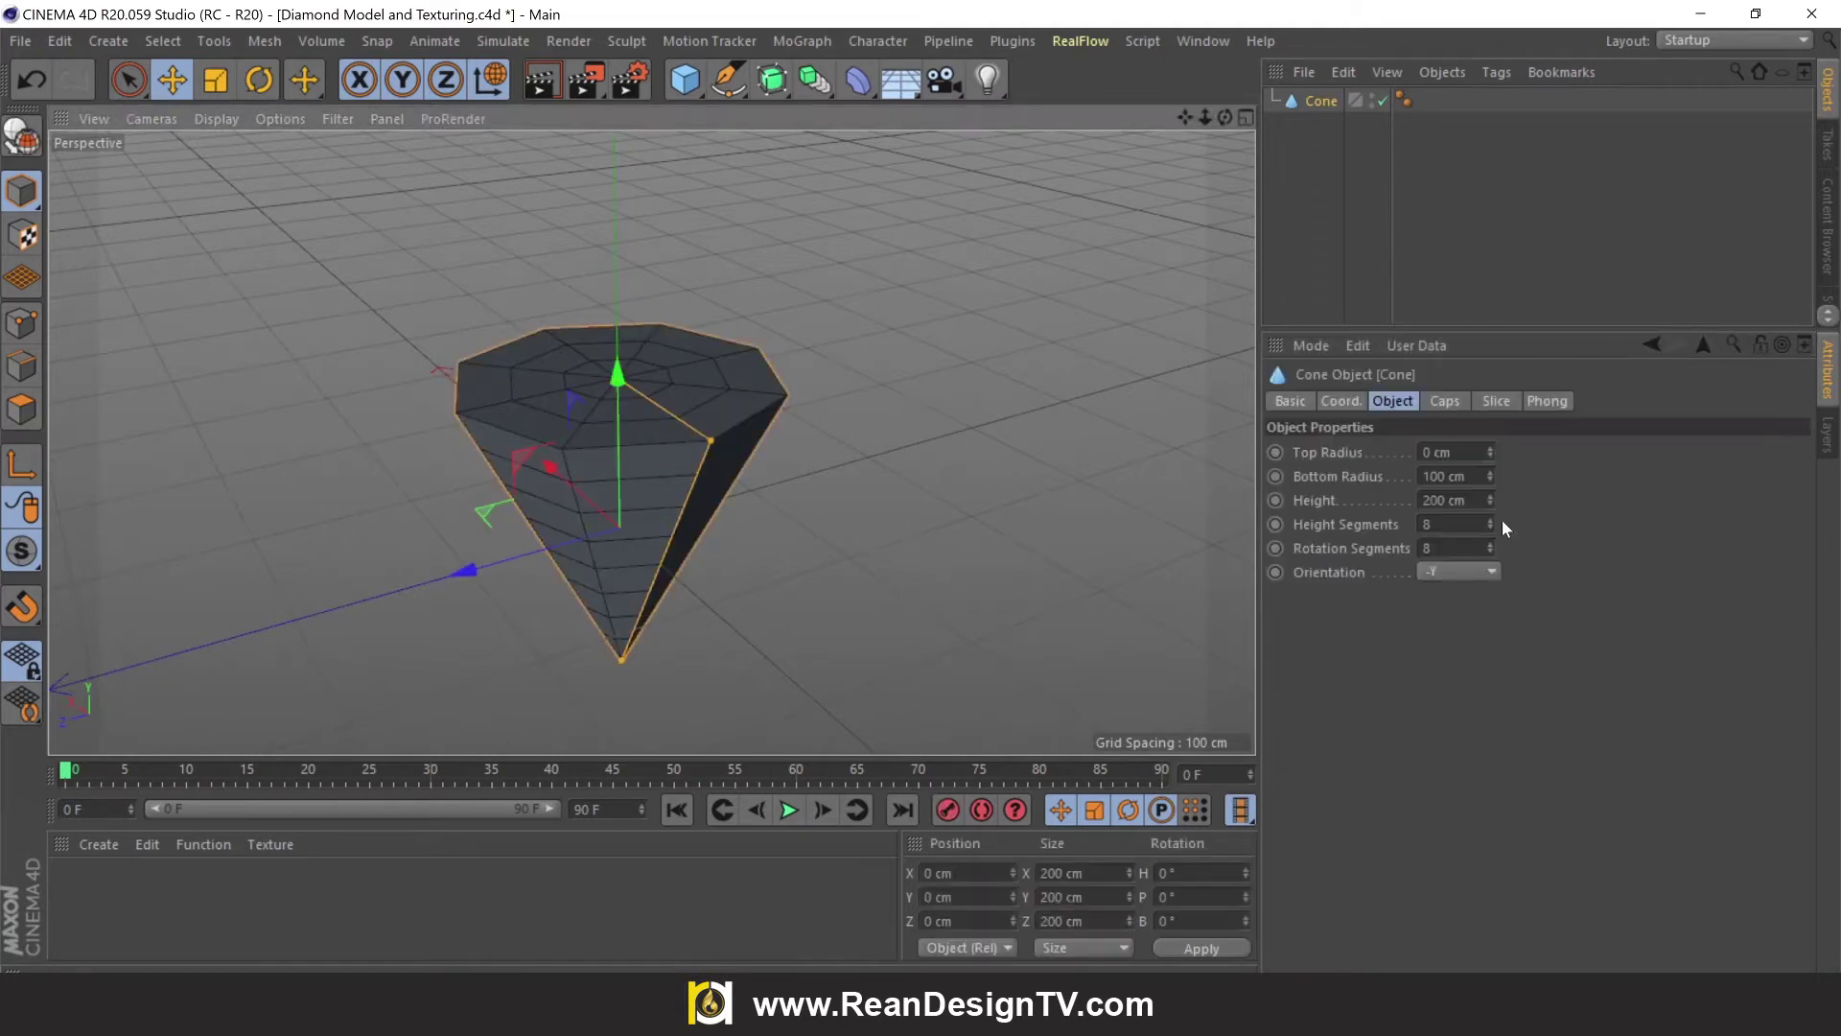
pyautogui.click(1451, 524)
pyautogui.write('1')
pyautogui.click(992, 550)
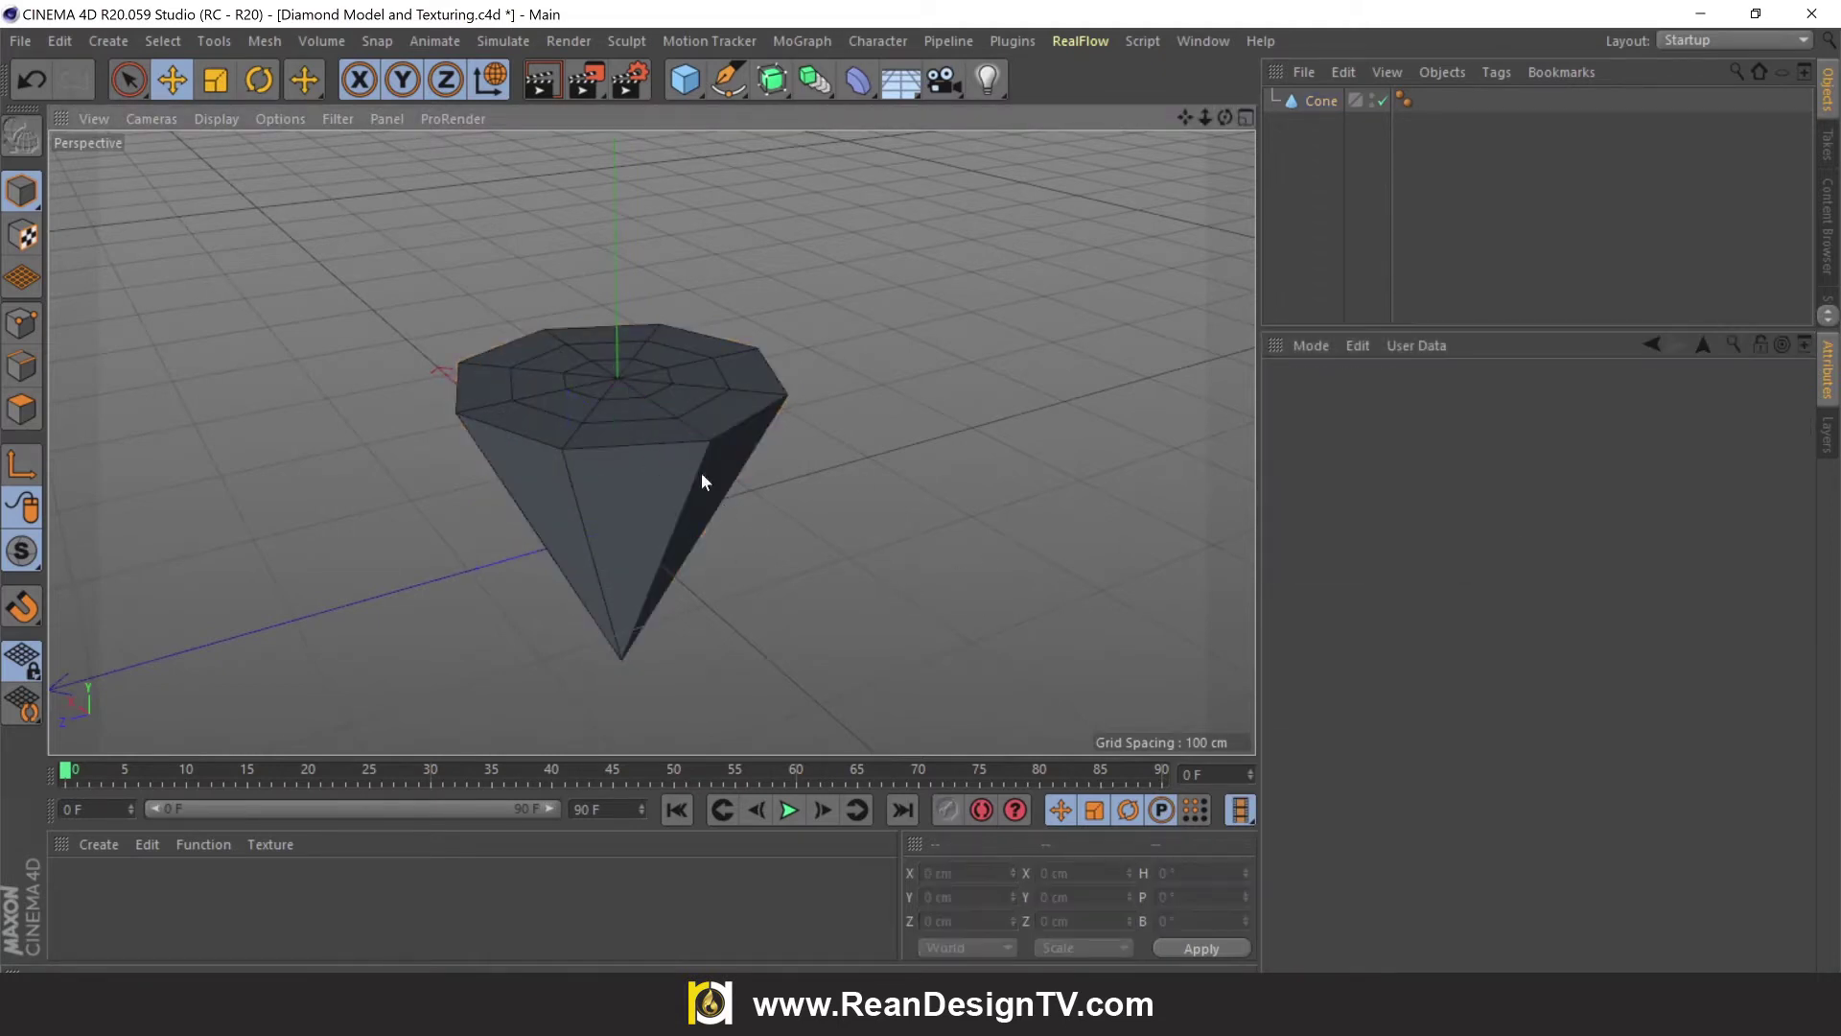
# Give the cone 1 cap segment and a height of 130 cm
pyautogui.click(642, 544)
pyautogui.click(1444, 401)
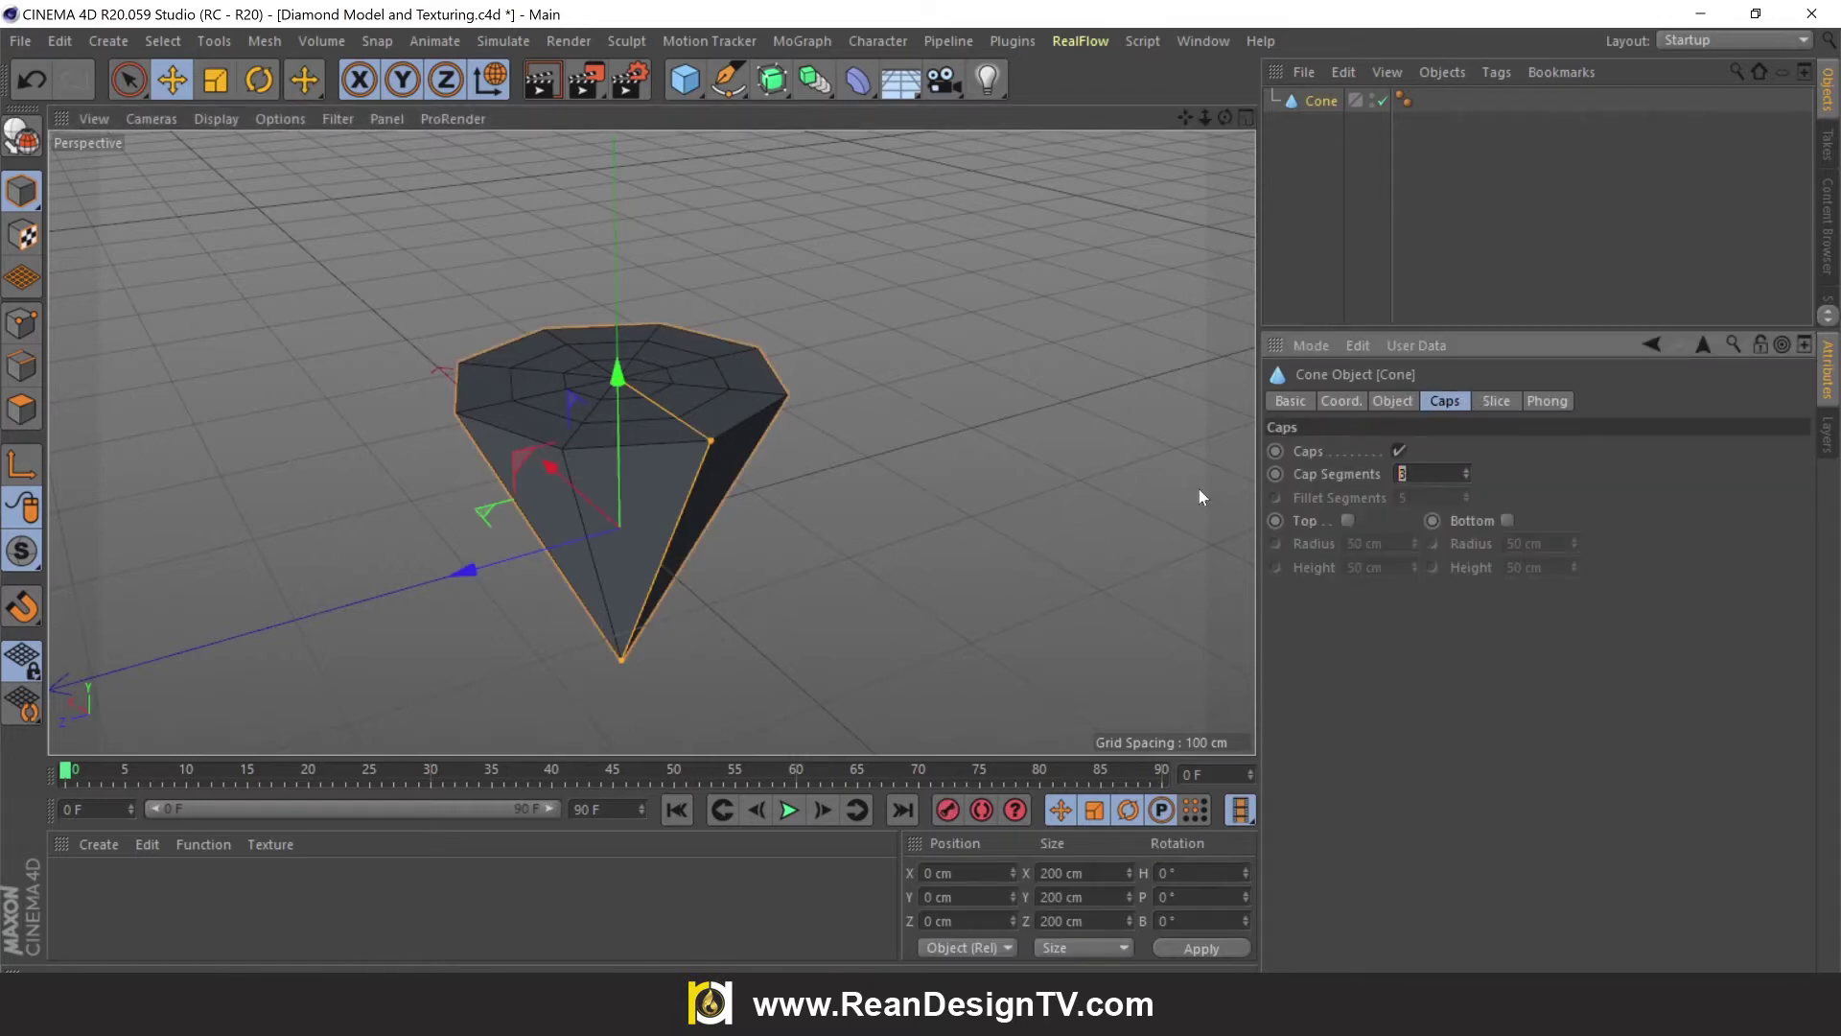
pyautogui.write('1')
pyautogui.click(984, 459)
pyautogui.click(606, 472)
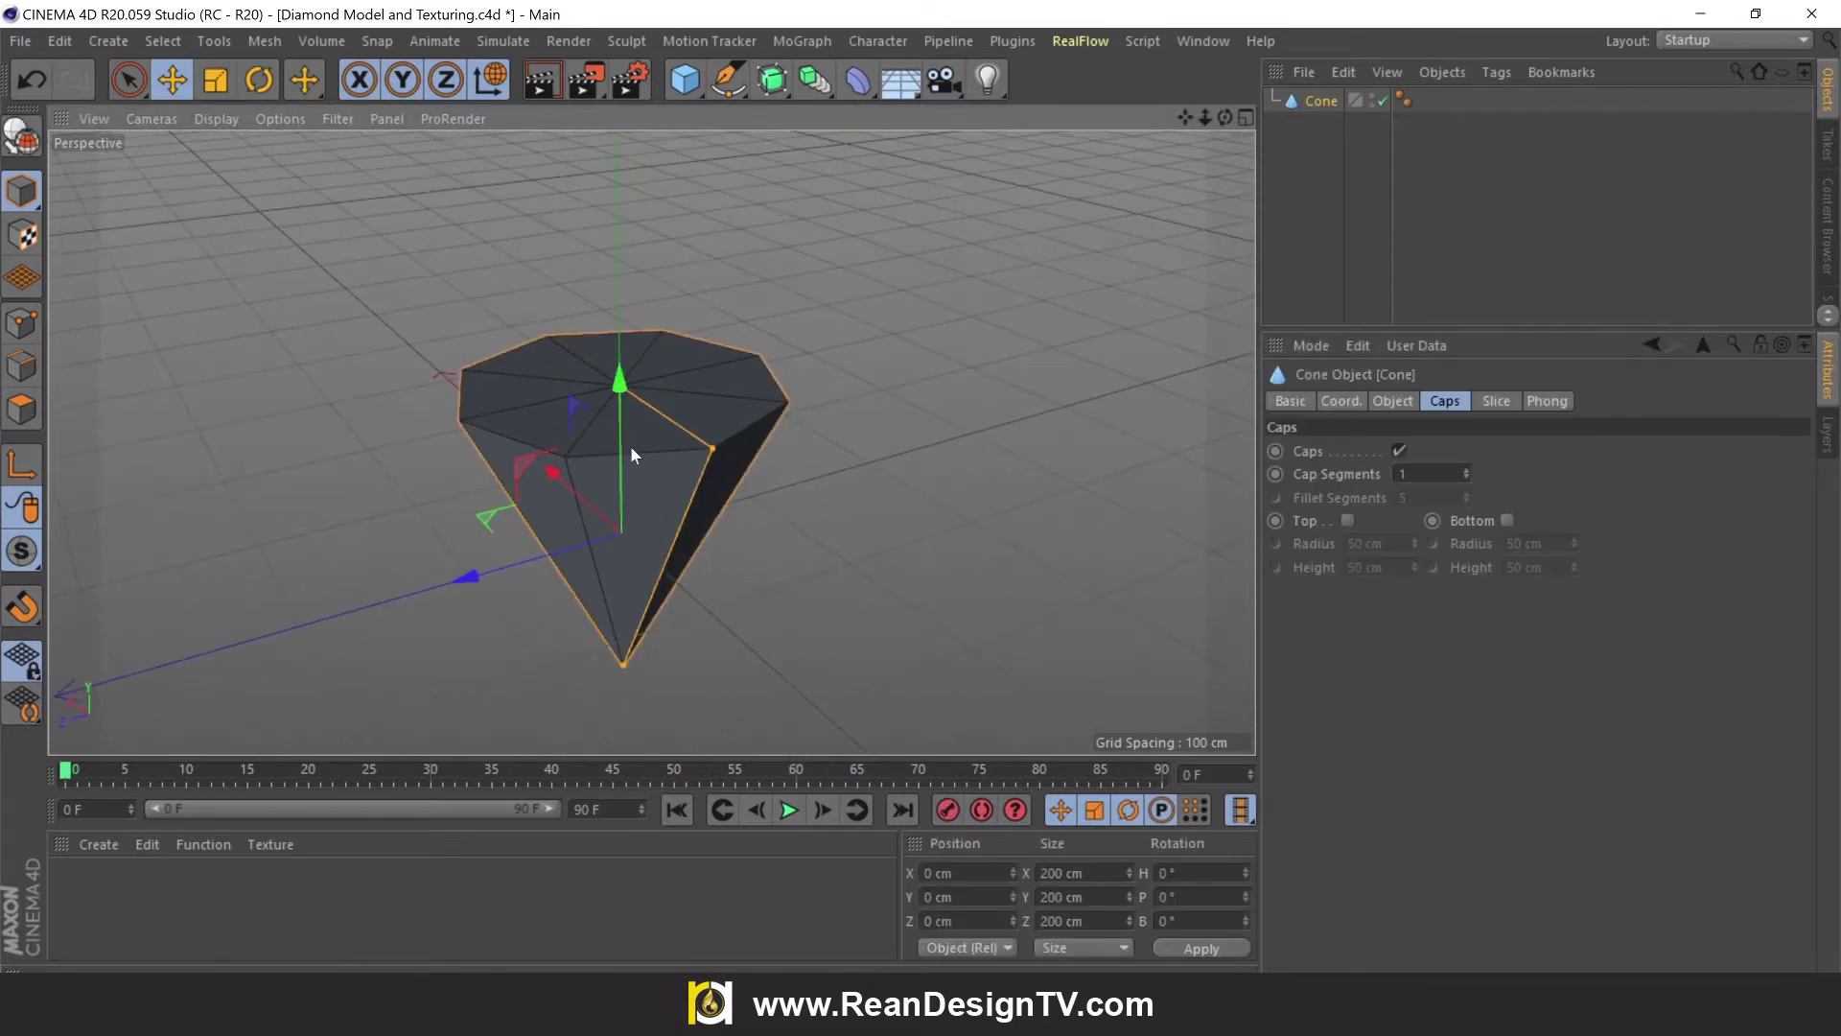
pyautogui.click(1391, 402)
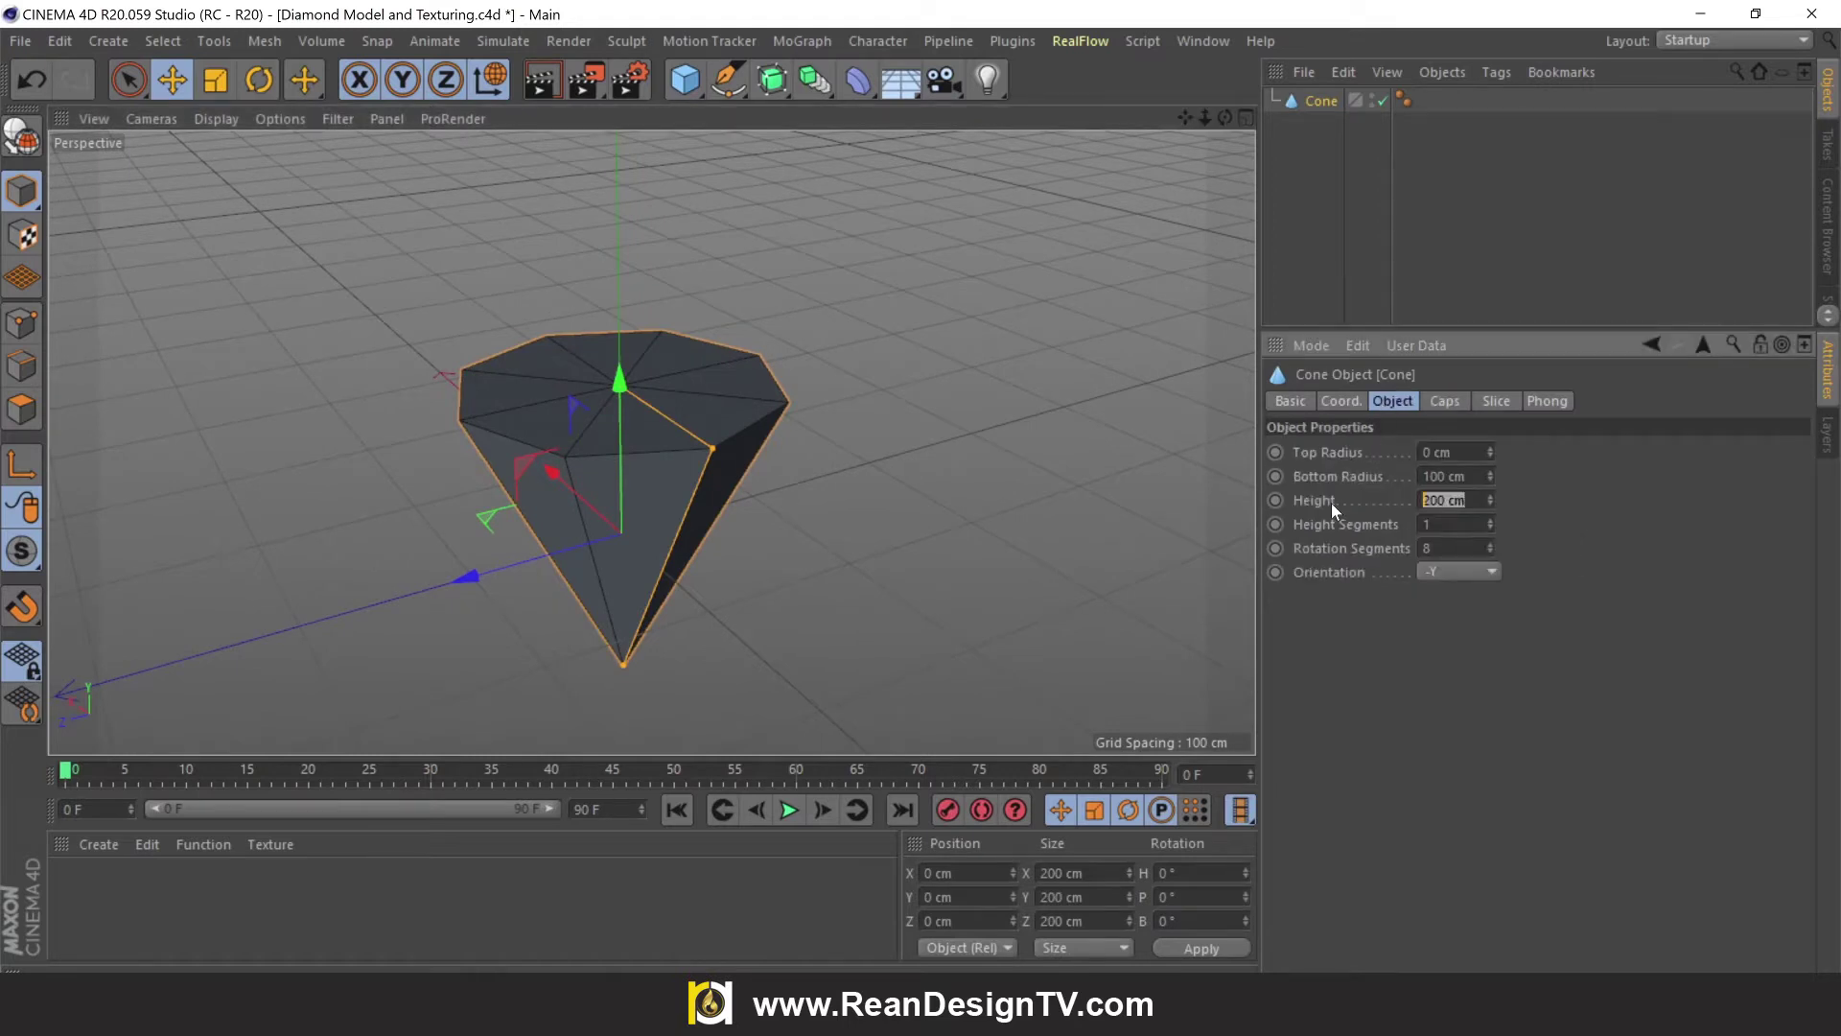
pyautogui.write('13')
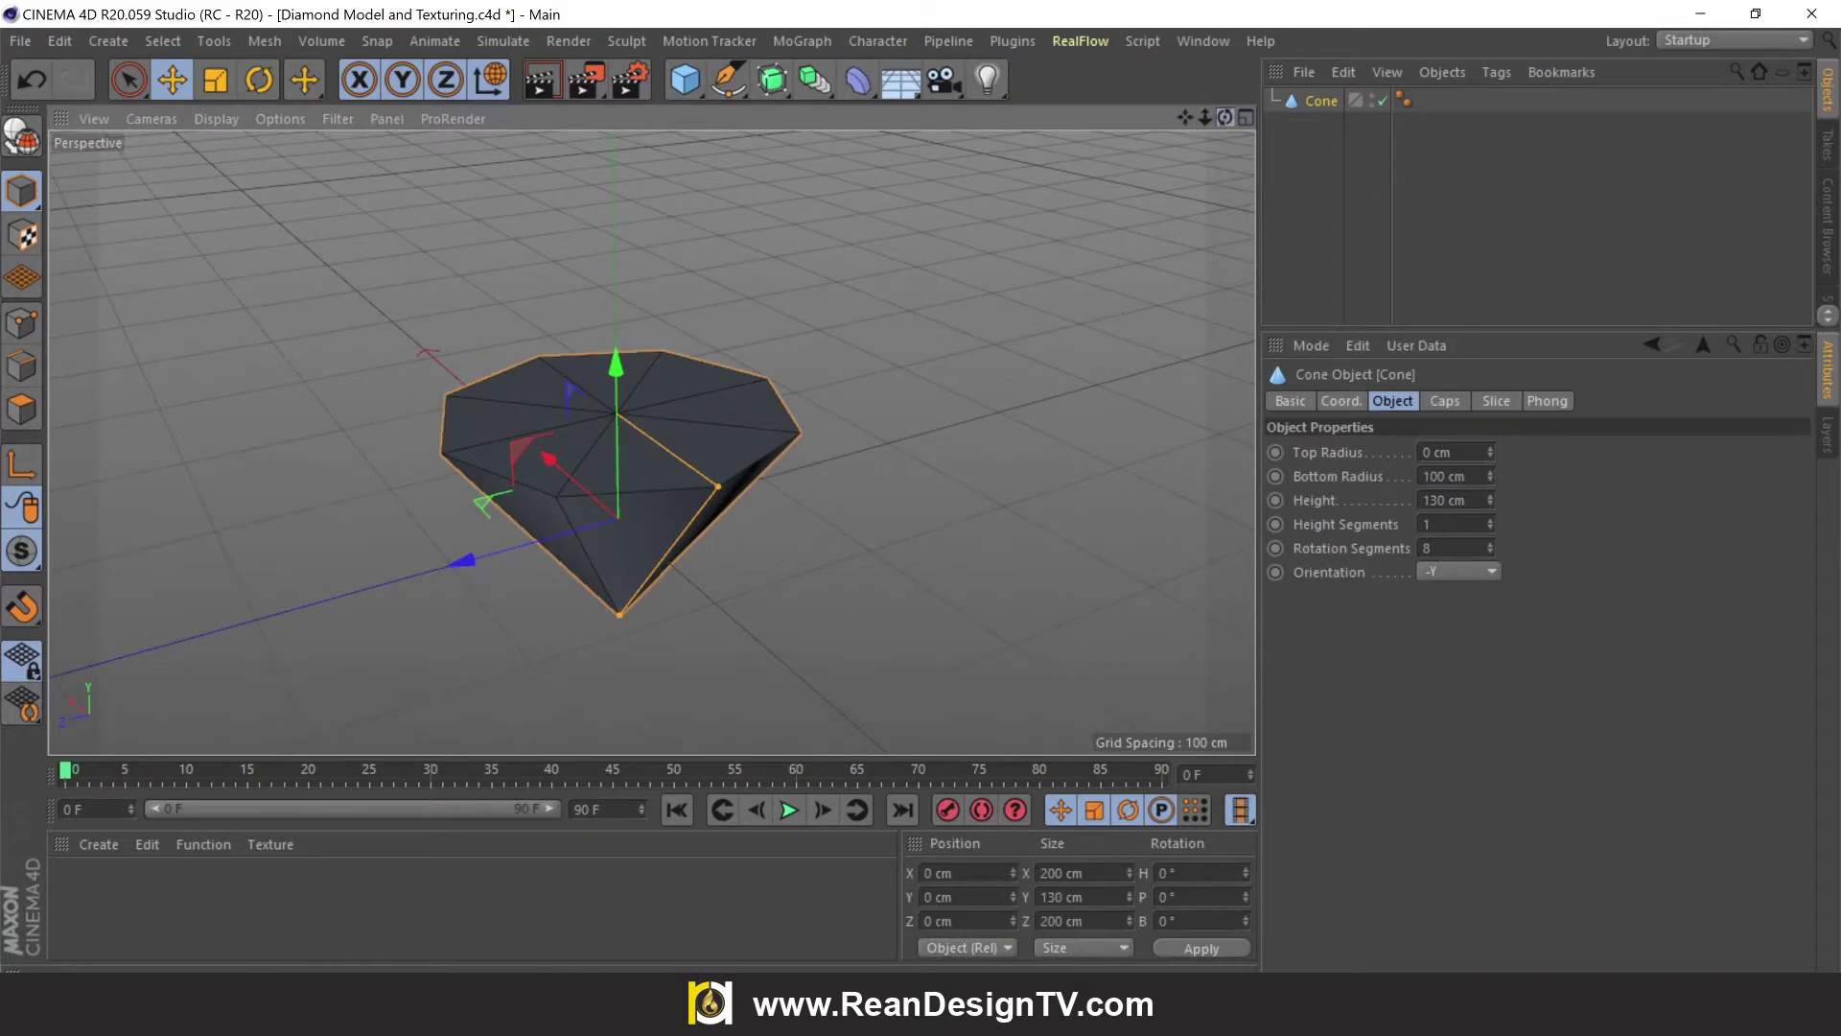
pyautogui.moveTo(653, 575)
pyautogui.keyDown('alt'); pyautogui.mouseDown()
pyautogui.moveTo(652, 422)
pyautogui.moveTo(651, 442)
pyautogui.moveTo(591, 274)
pyautogui.mouseUp(); pyautogui.keyUp('alt')
pyautogui.moveTo(1228, 116); pyautogui.dragTo(1185, 117)
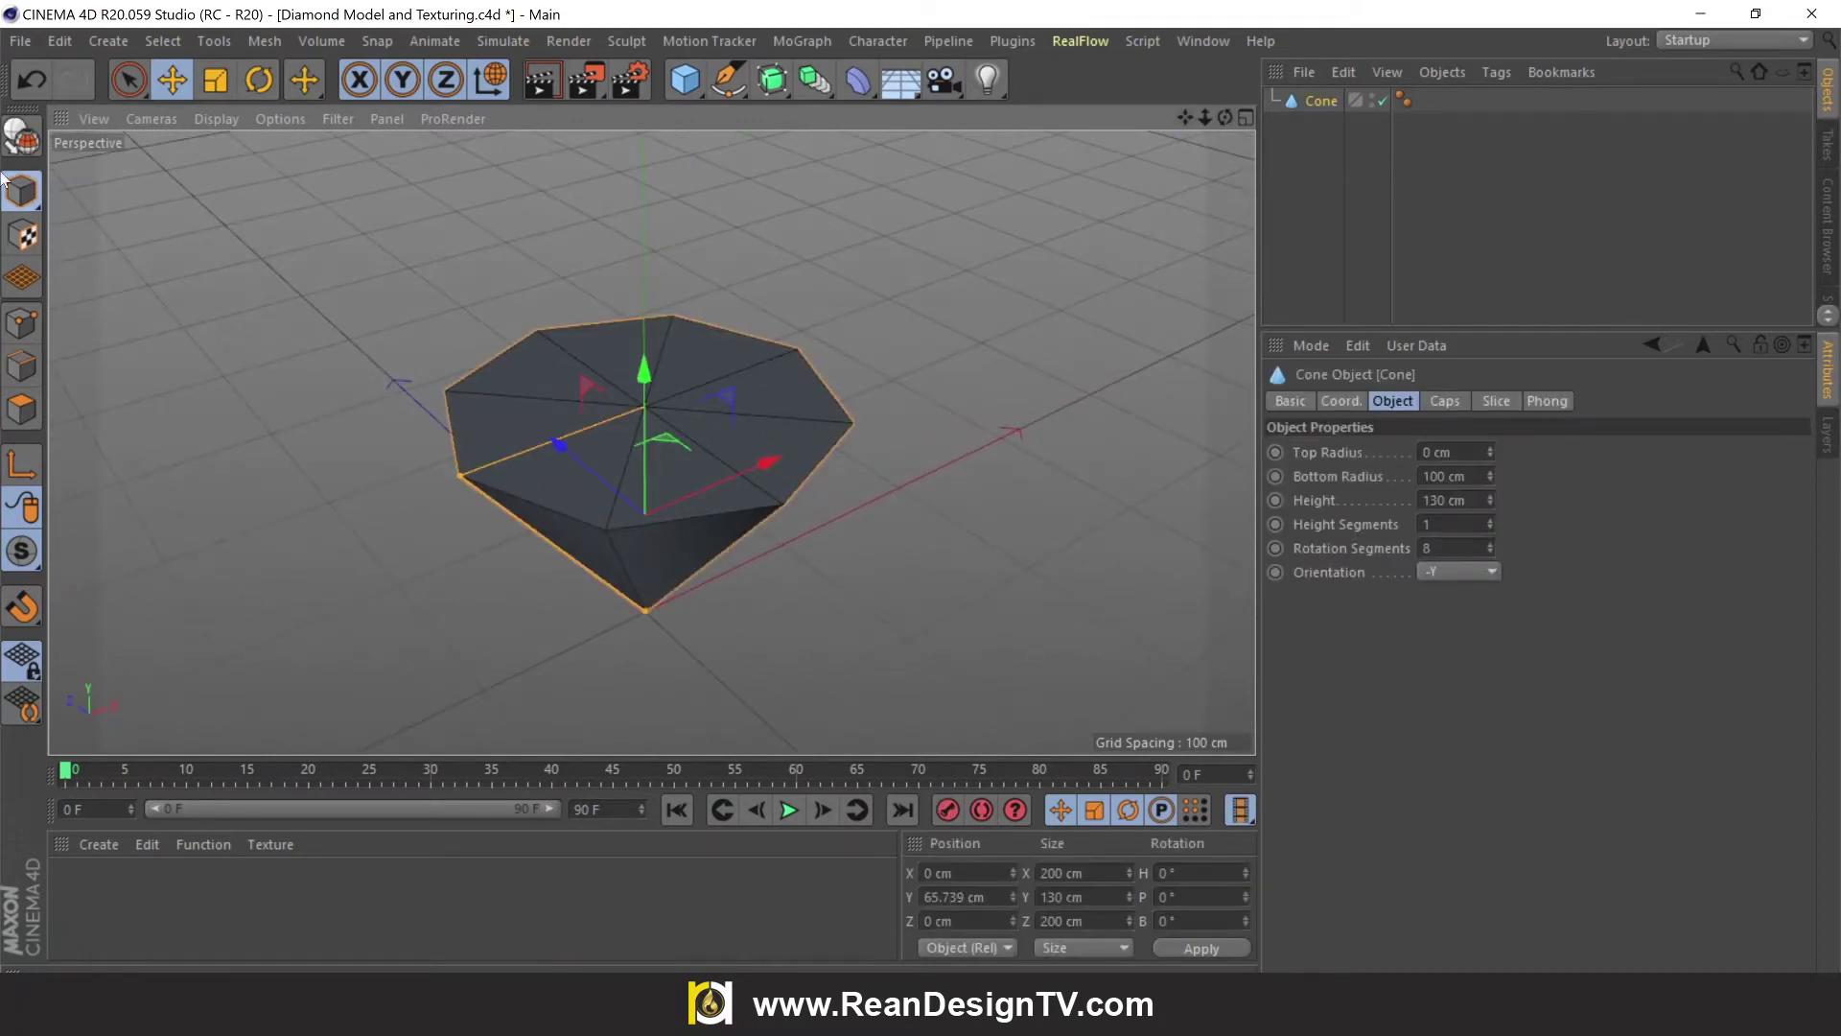
# Make the cone editable and set its Phong tag angle to 0°
pyautogui.click(22, 136)
pyautogui.click(1403, 100)
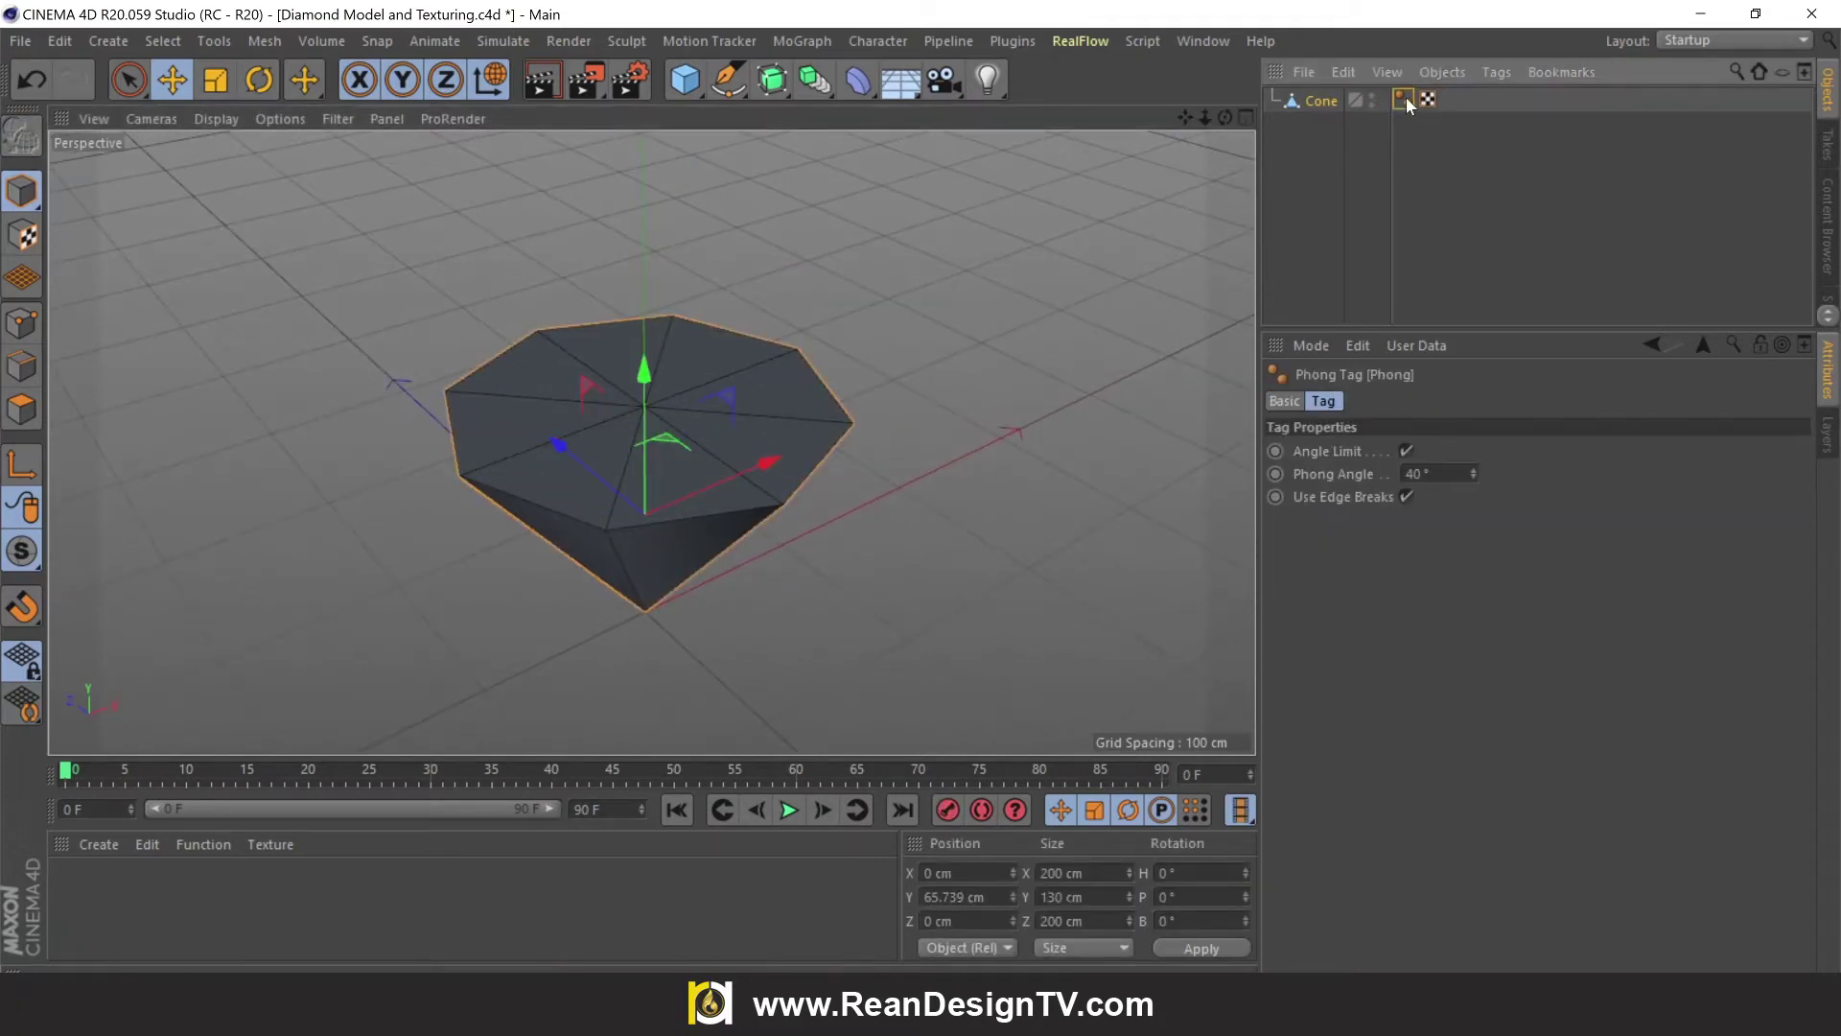
pyautogui.doubleClick(1419, 474)
pyautogui.write('0')
pyautogui.press('Return')
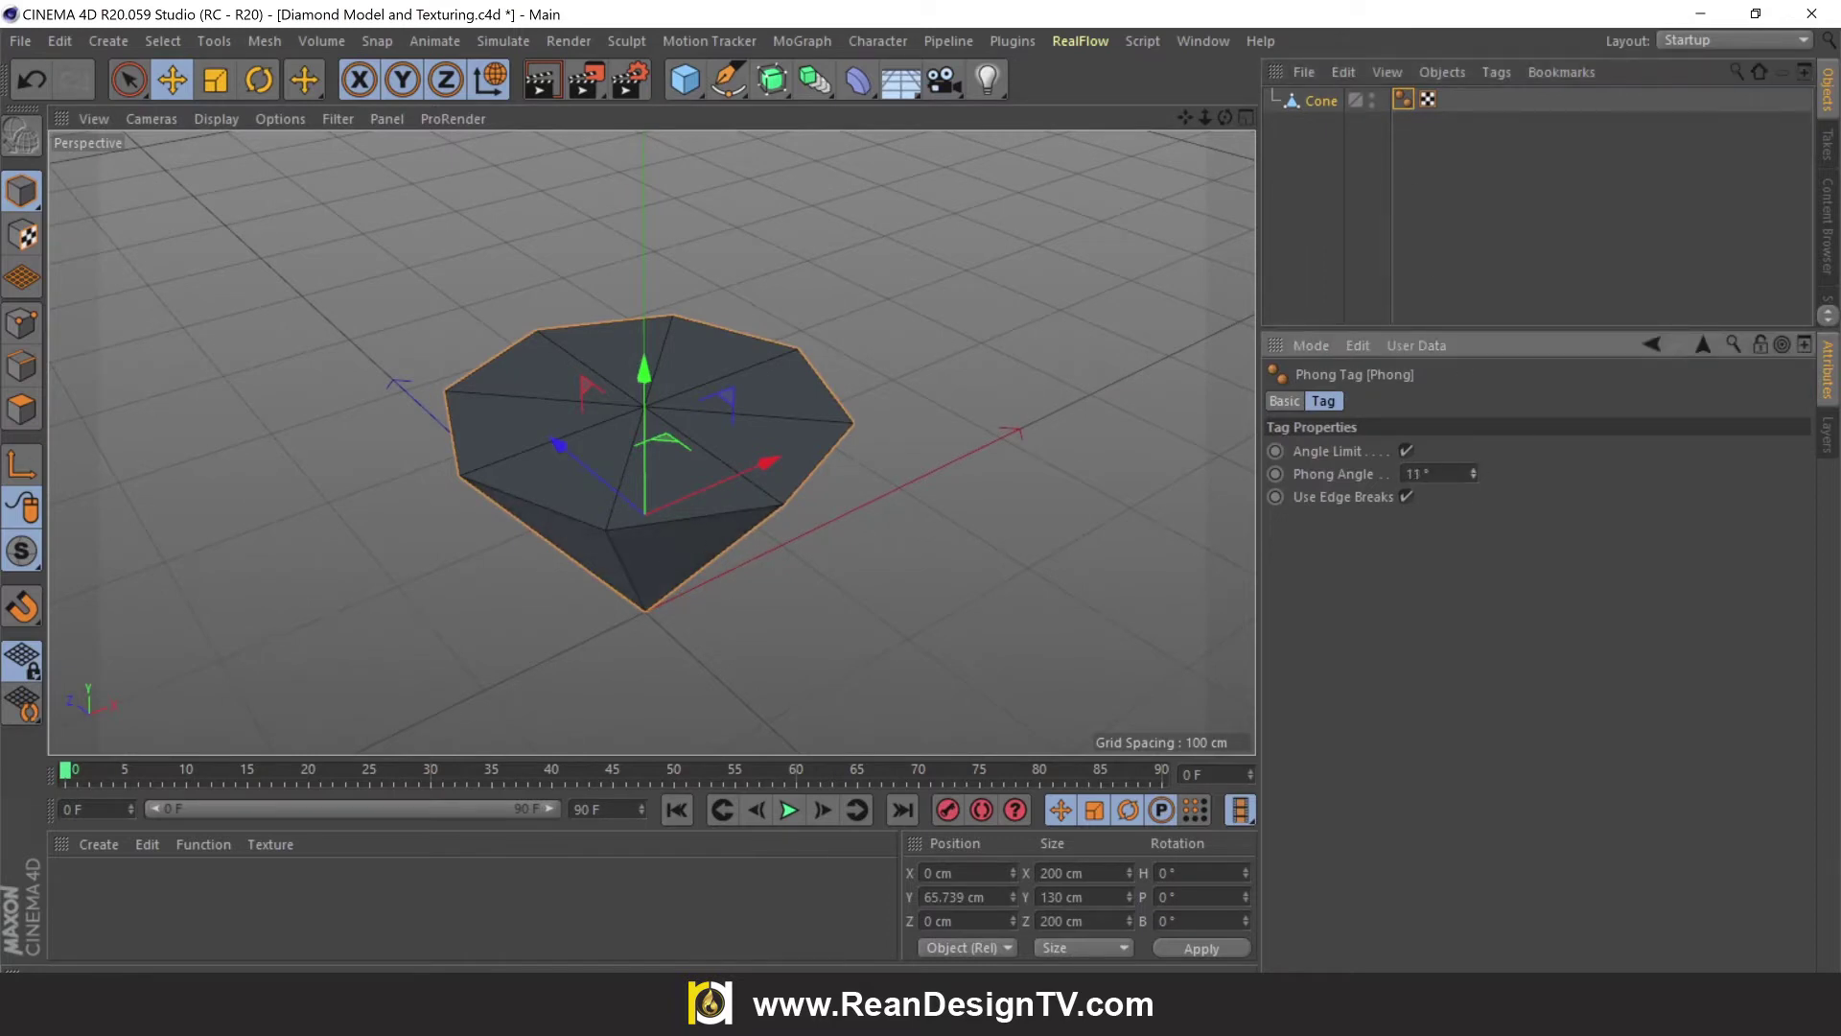
pyautogui.moveTo(1474, 474); pyautogui.dragTo(1474, 479)
# In Points mode, drag a crown point down to reveal the disconnected rim
pyautogui.click(1024, 510)
pyautogui.keyDown('alt'); pyautogui.moveTo(1024, 510); pyautogui.dragTo(889, 462); pyautogui.keyUp('alt')
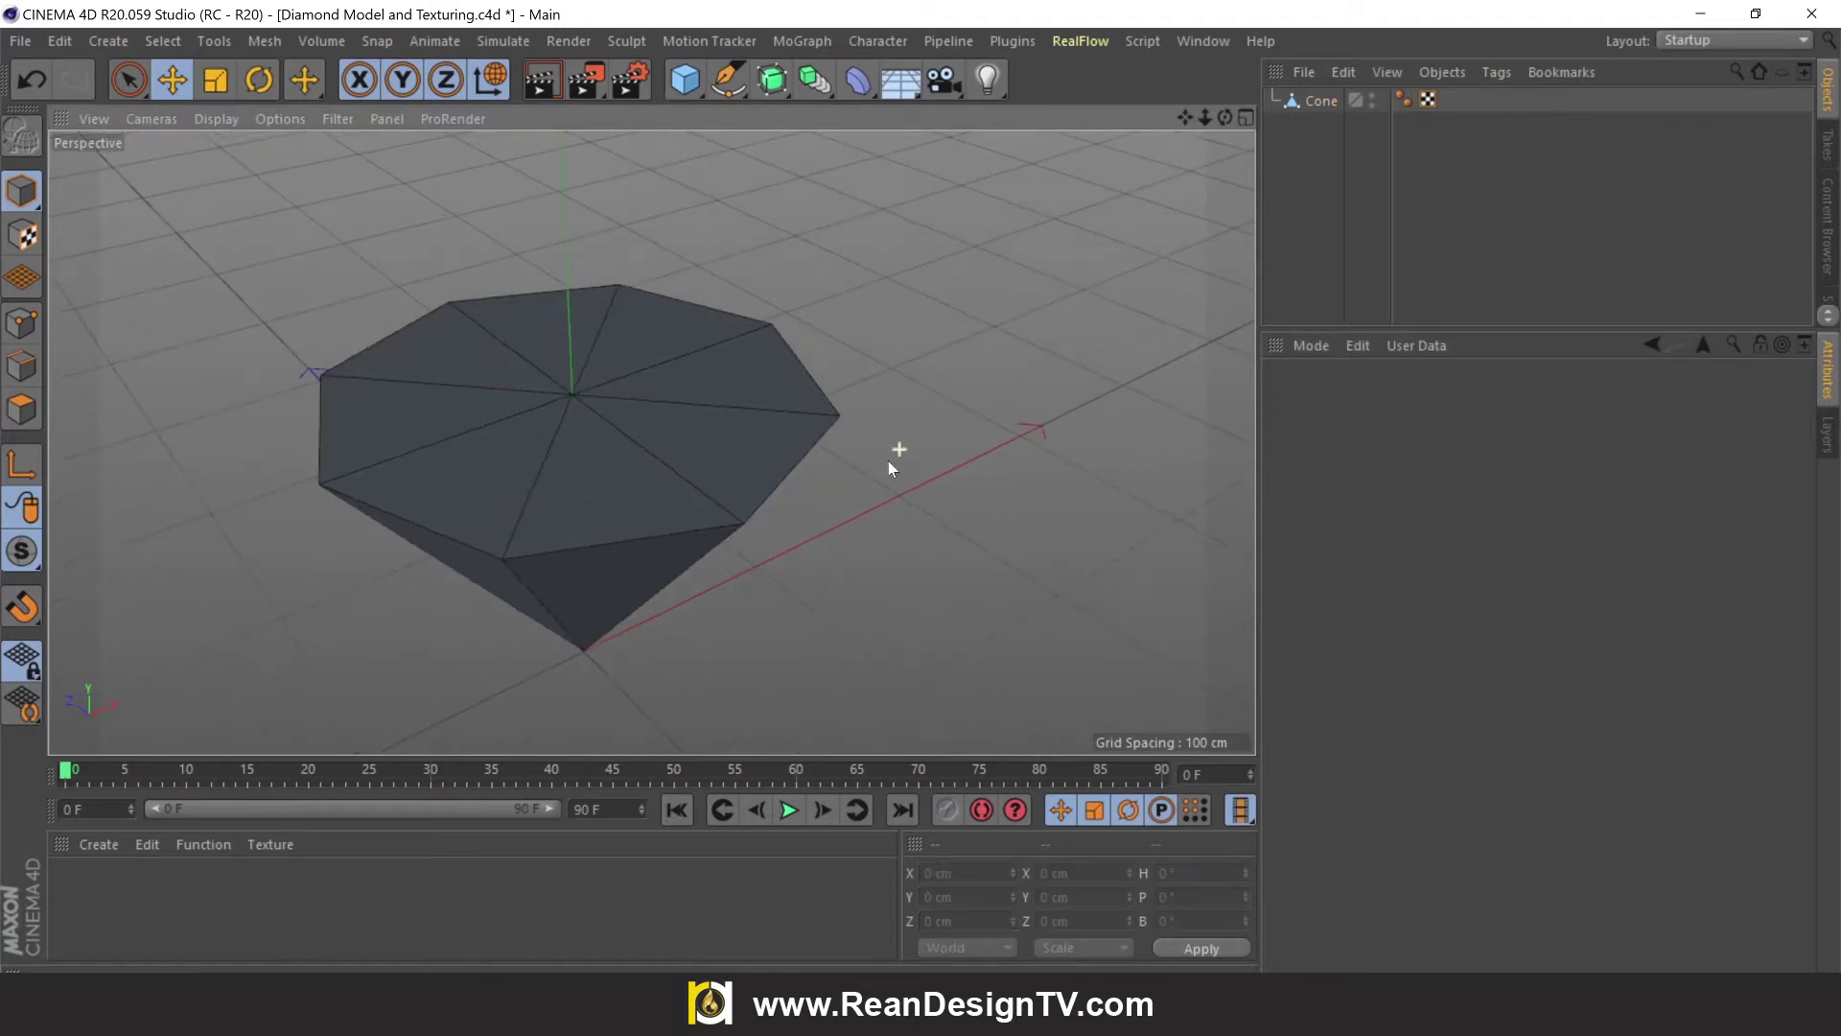
pyautogui.keyDown('alt'); pyautogui.moveTo(649, 439); pyautogui.dragTo(637, 522); pyautogui.keyUp('alt')
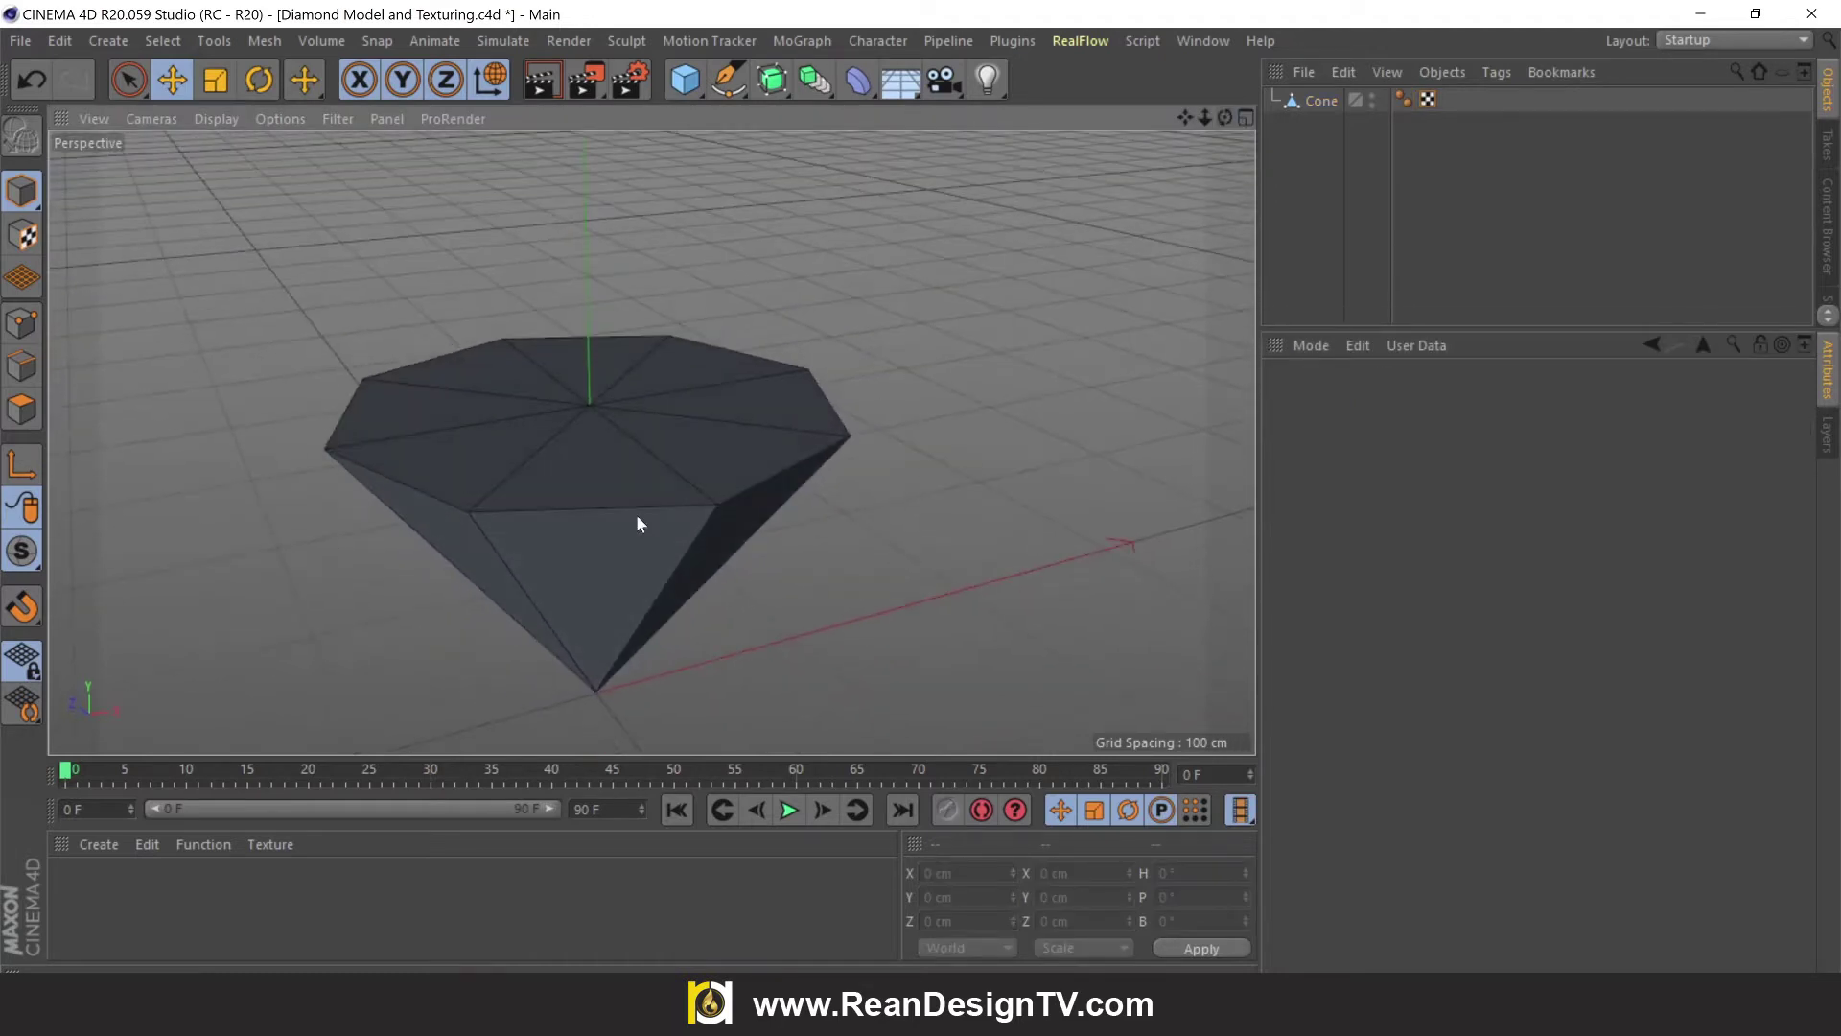
pyautogui.moveTo(1187, 117); pyautogui.dragTo(1266, 96)
pyautogui.click(590, 417)
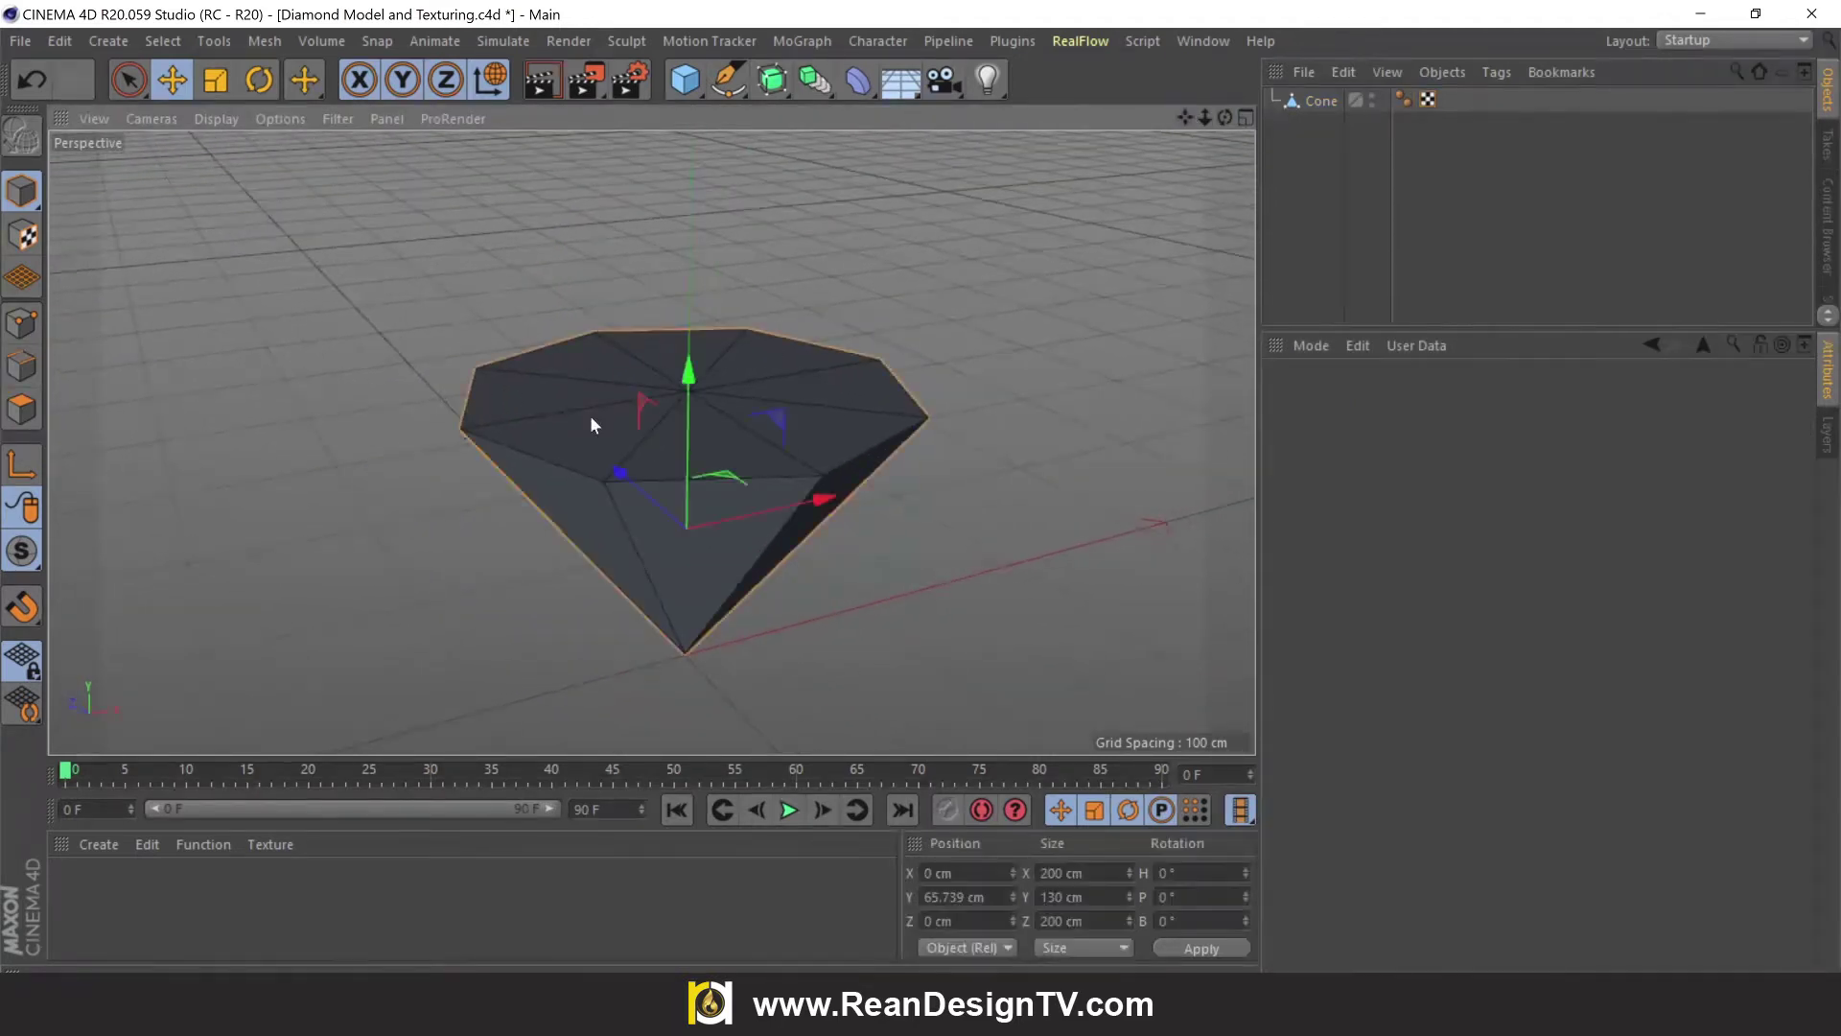
pyautogui.click(22, 324)
pyautogui.scroll(2, 600, 487)
pyautogui.click(618, 498)
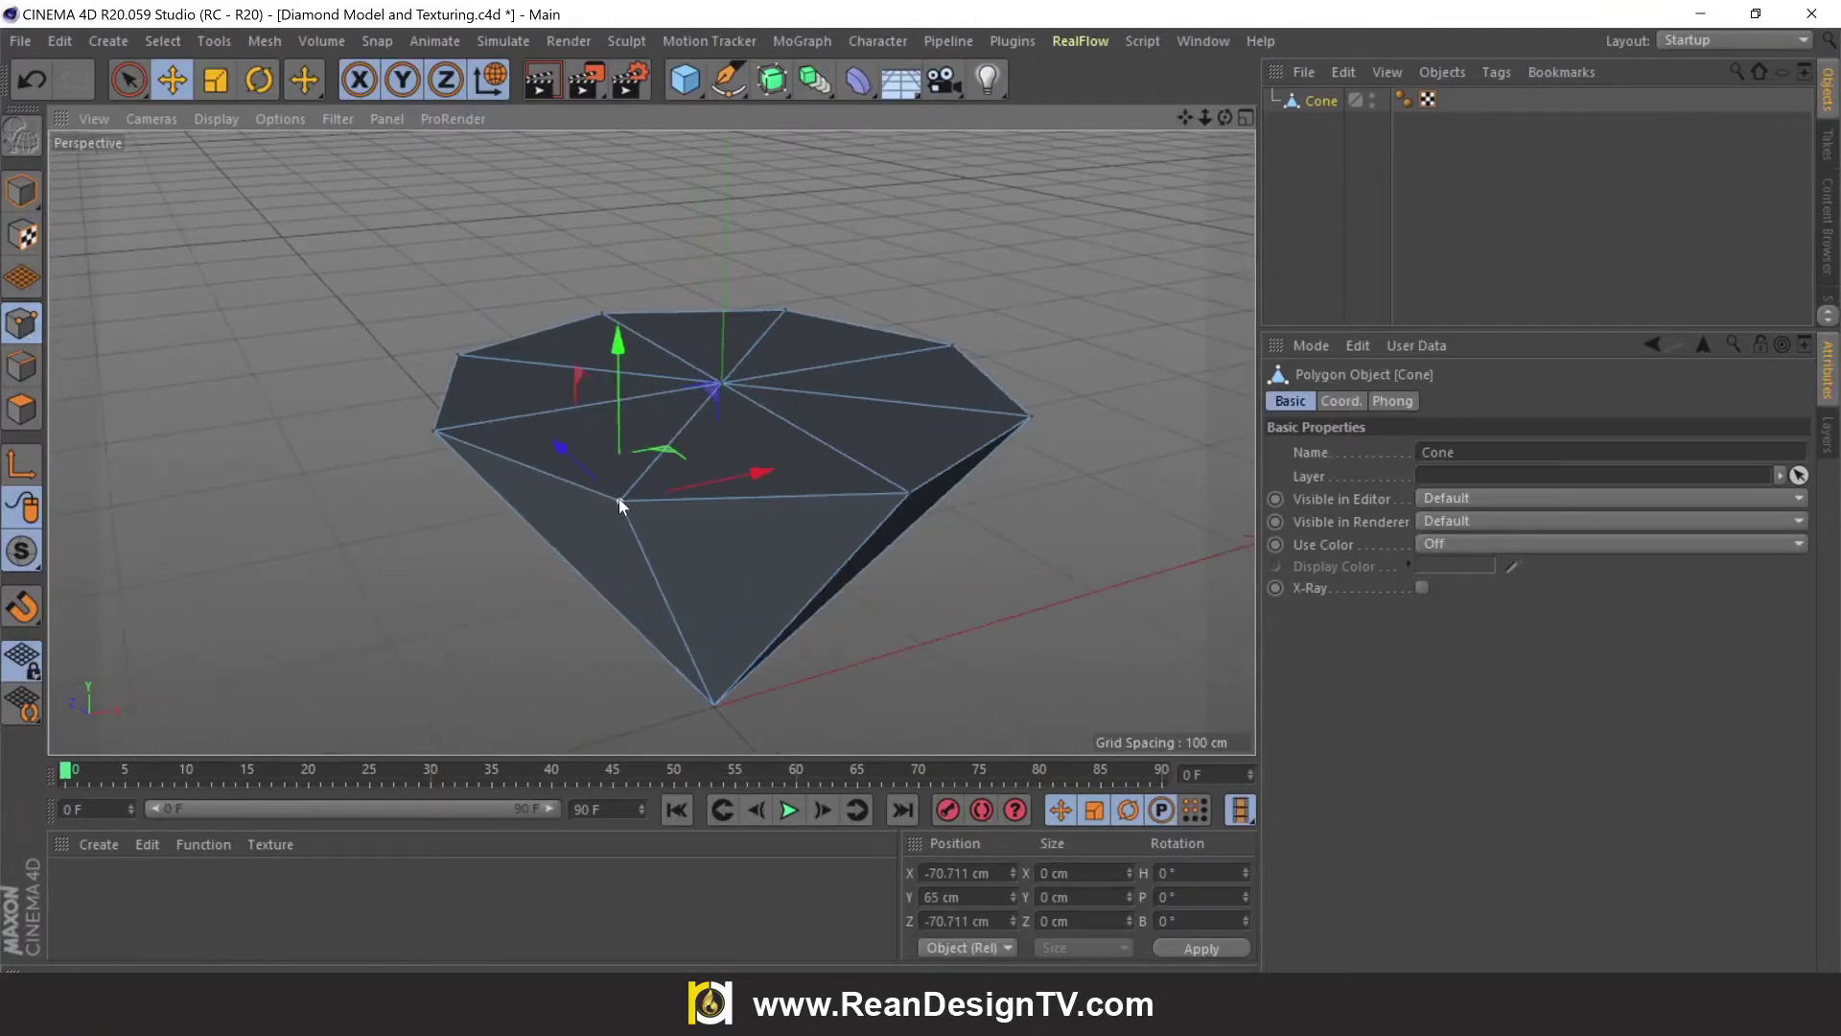
pyautogui.scroll(2, 619, 497)
pyautogui.moveTo(612, 367); pyautogui.dragTo(617, 545)
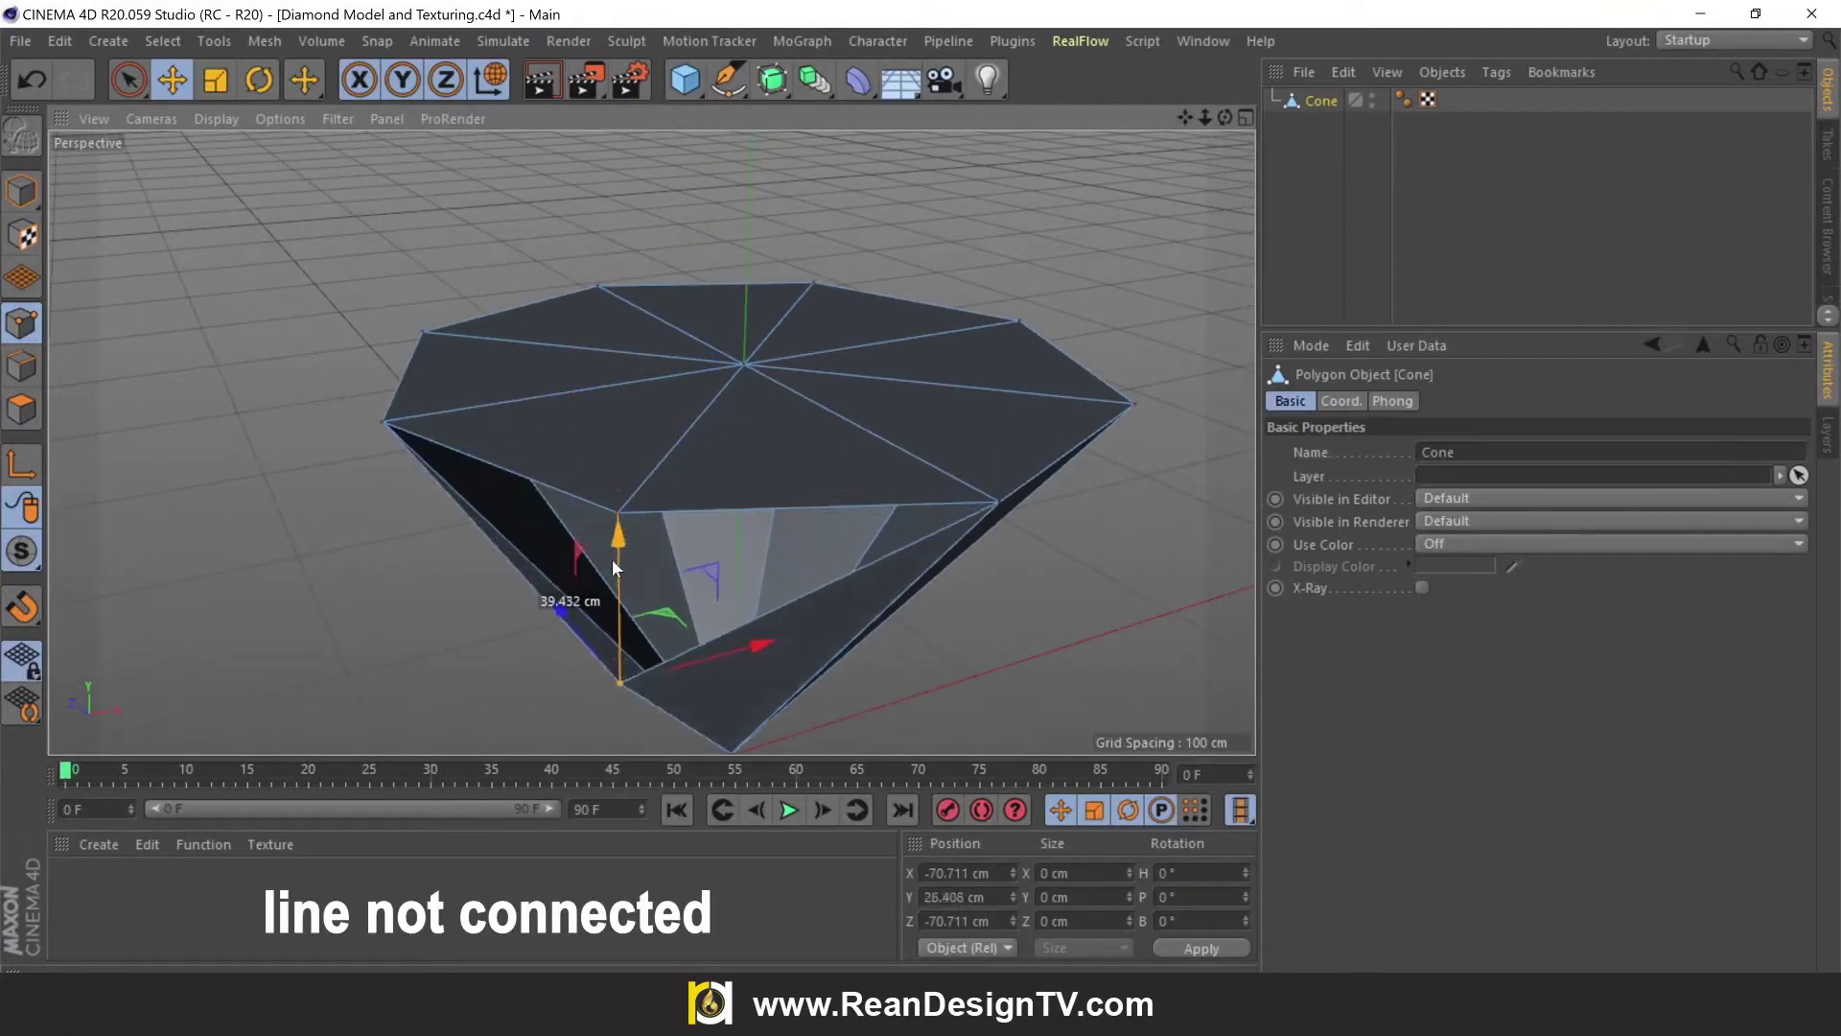
pyautogui.scroll(-3, 614, 538)
pyautogui.moveTo(1226, 117); pyautogui.dragTo(1228, 106)
pyautogui.scroll(2, 828, 543)
pyautogui.click(860, 566)
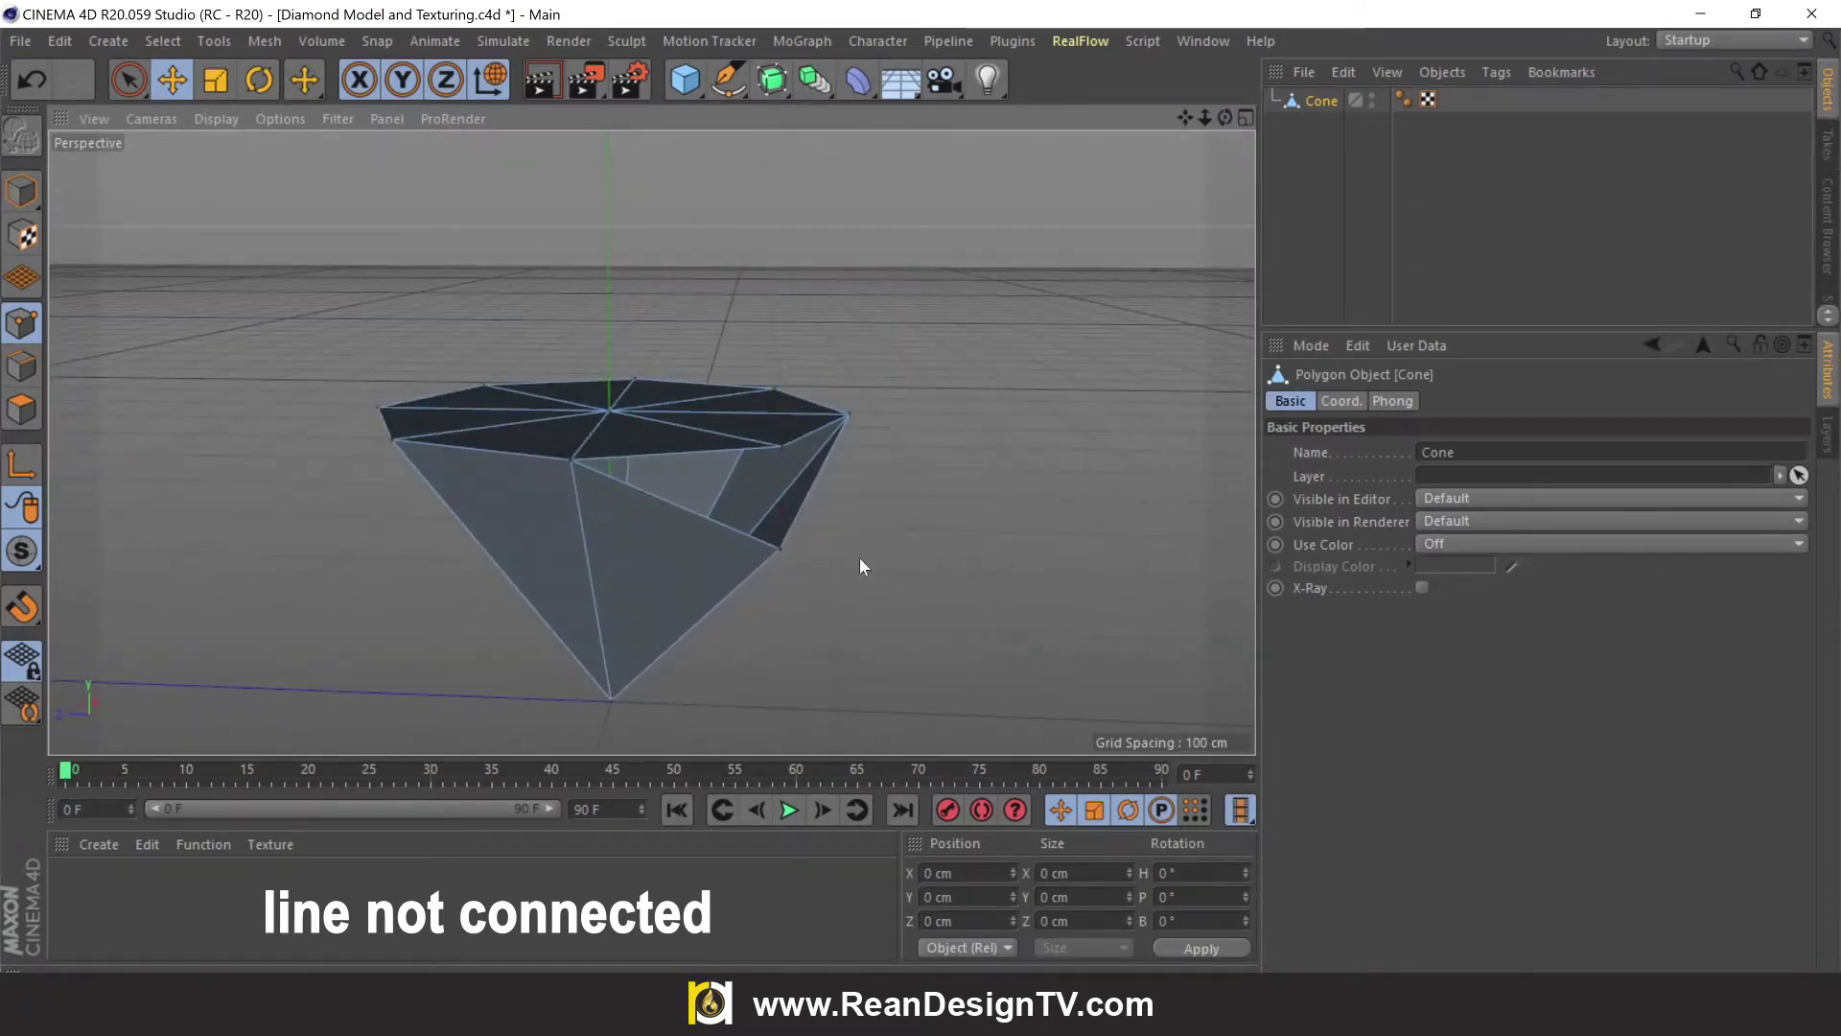
# Undo the point move and Optimize all points to merge the rim
pyautogui.hotkey('ctrl', 'z')
pyautogui.hotkey('ctrl', 'z')
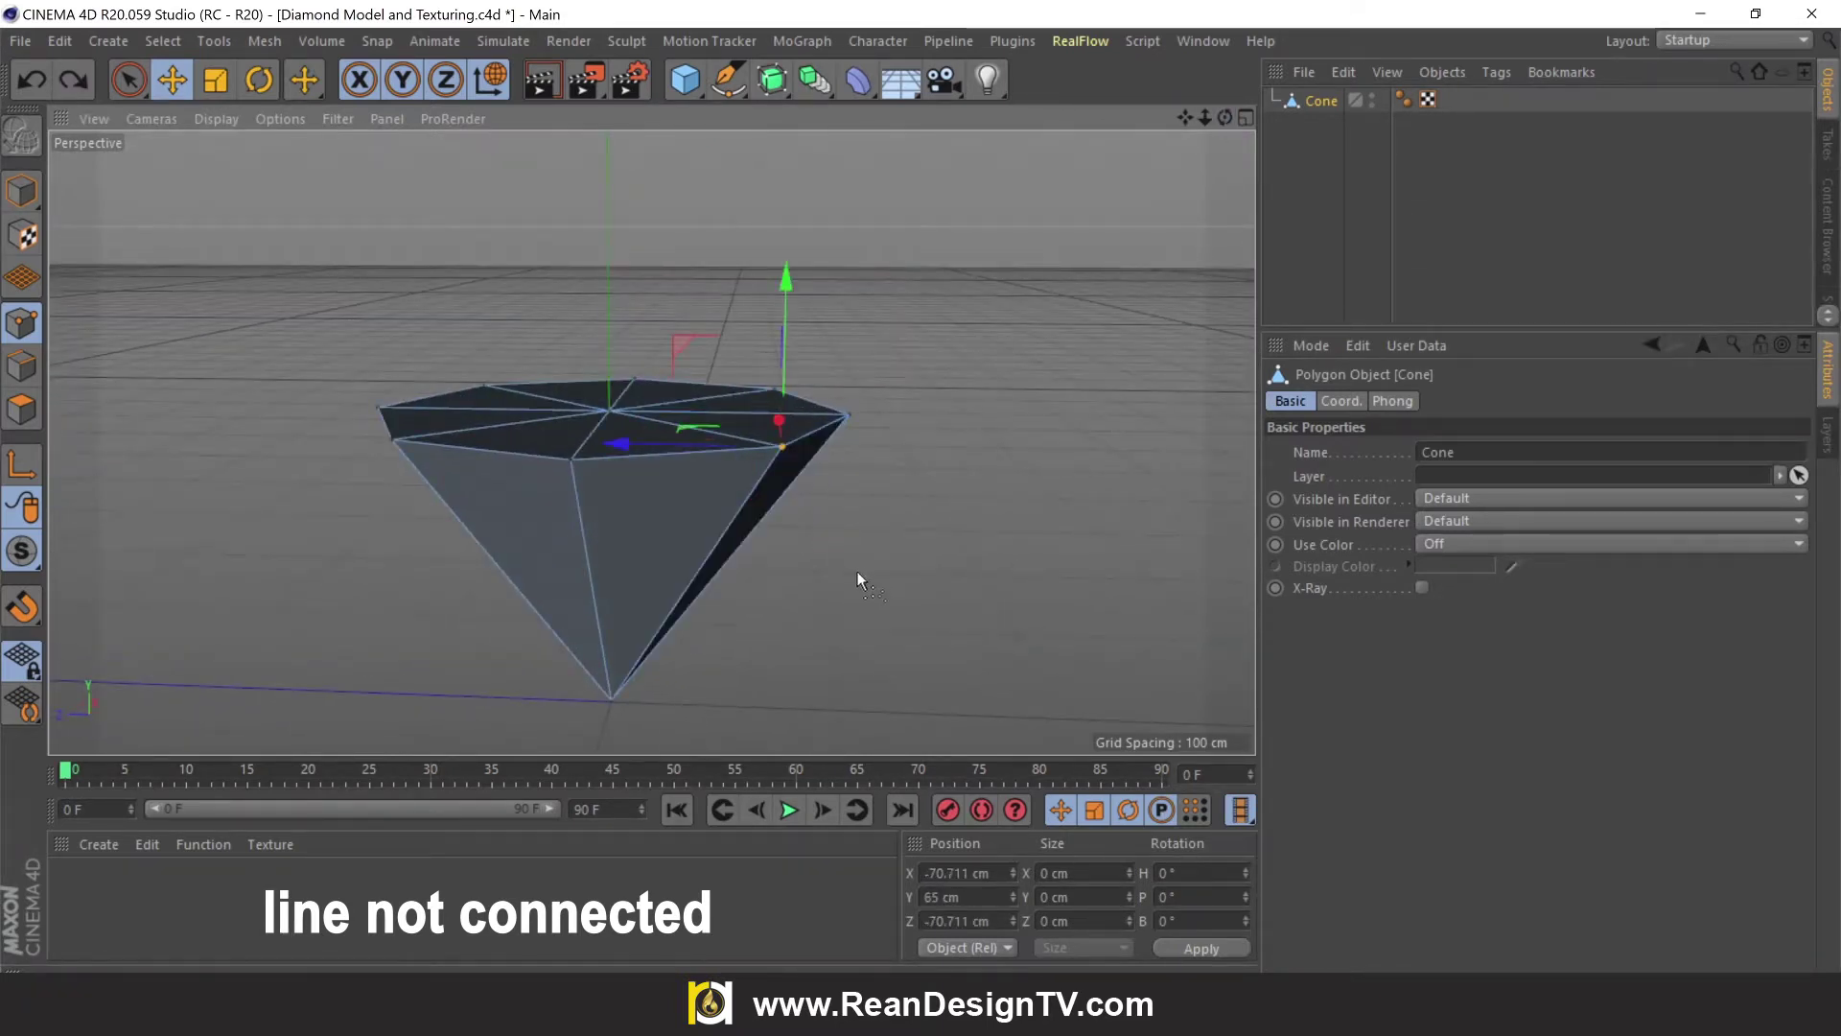
pyautogui.hotkey('ctrl', 'a')
pyautogui.rightClick(665, 529)
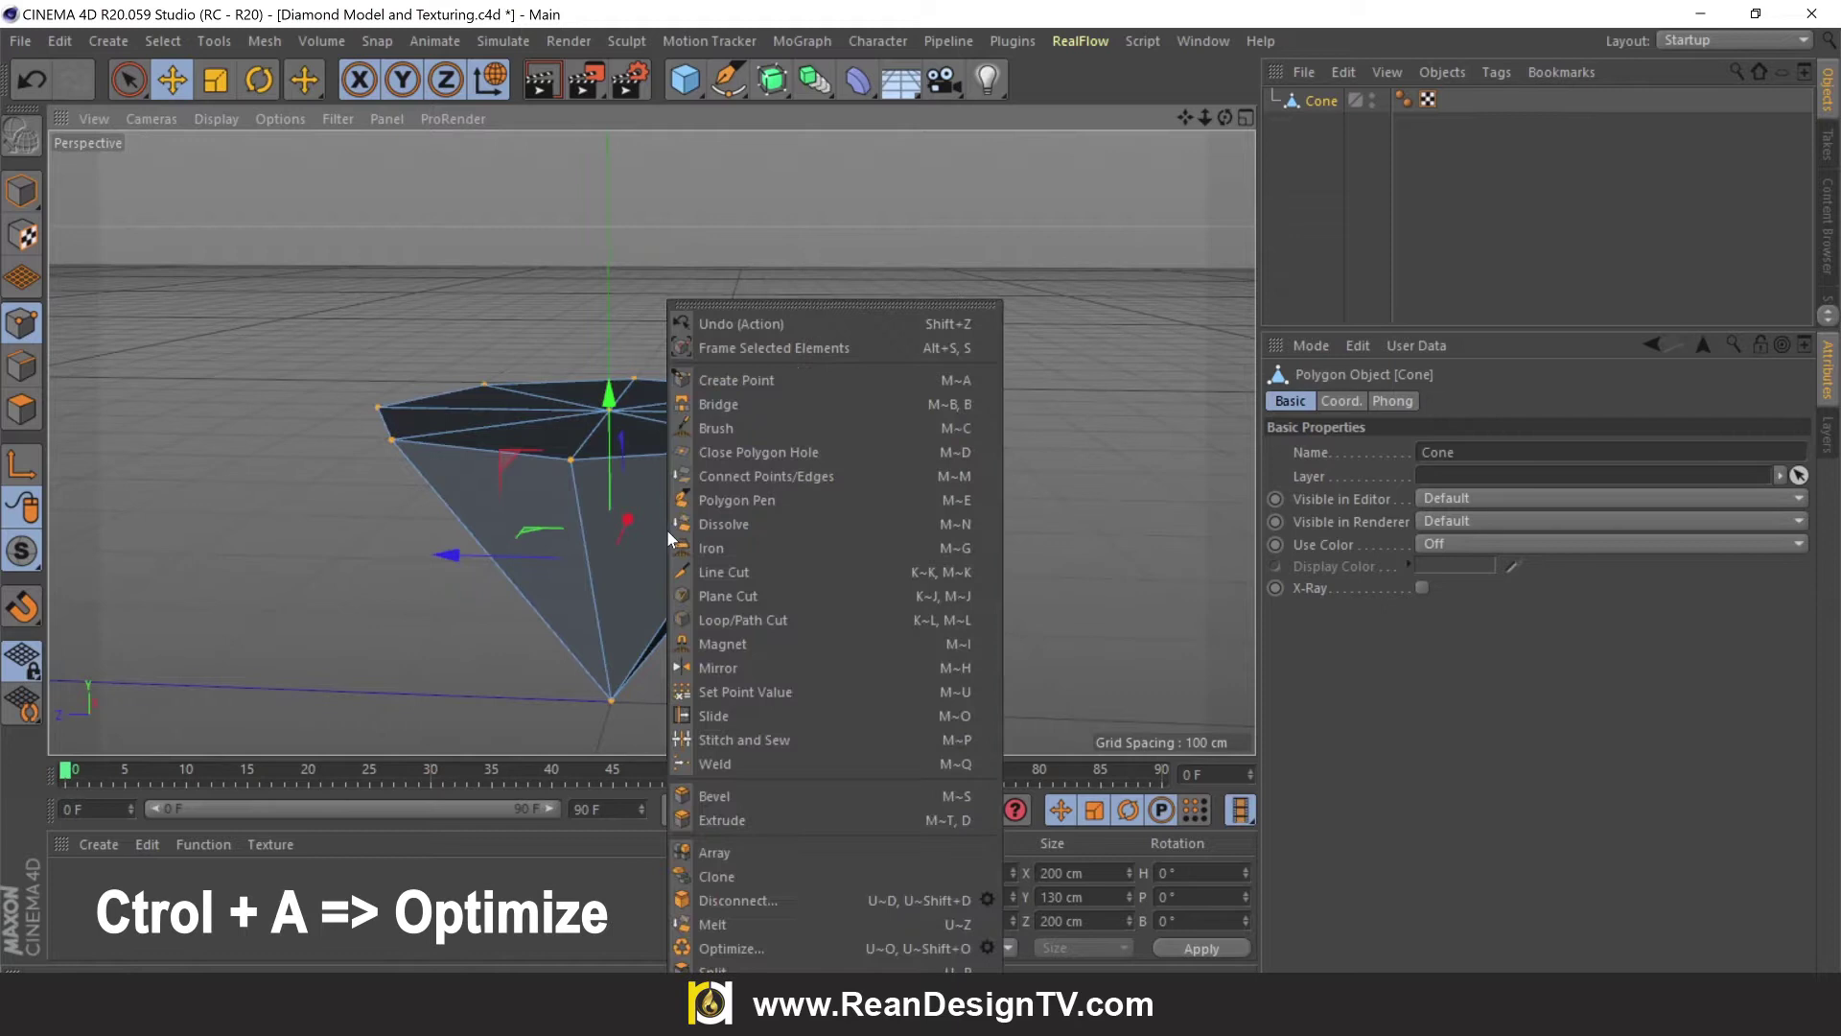
pyautogui.click(725, 950)
# Test-move a rim point to confirm it is connected, then undo it
pyautogui.click(779, 452)
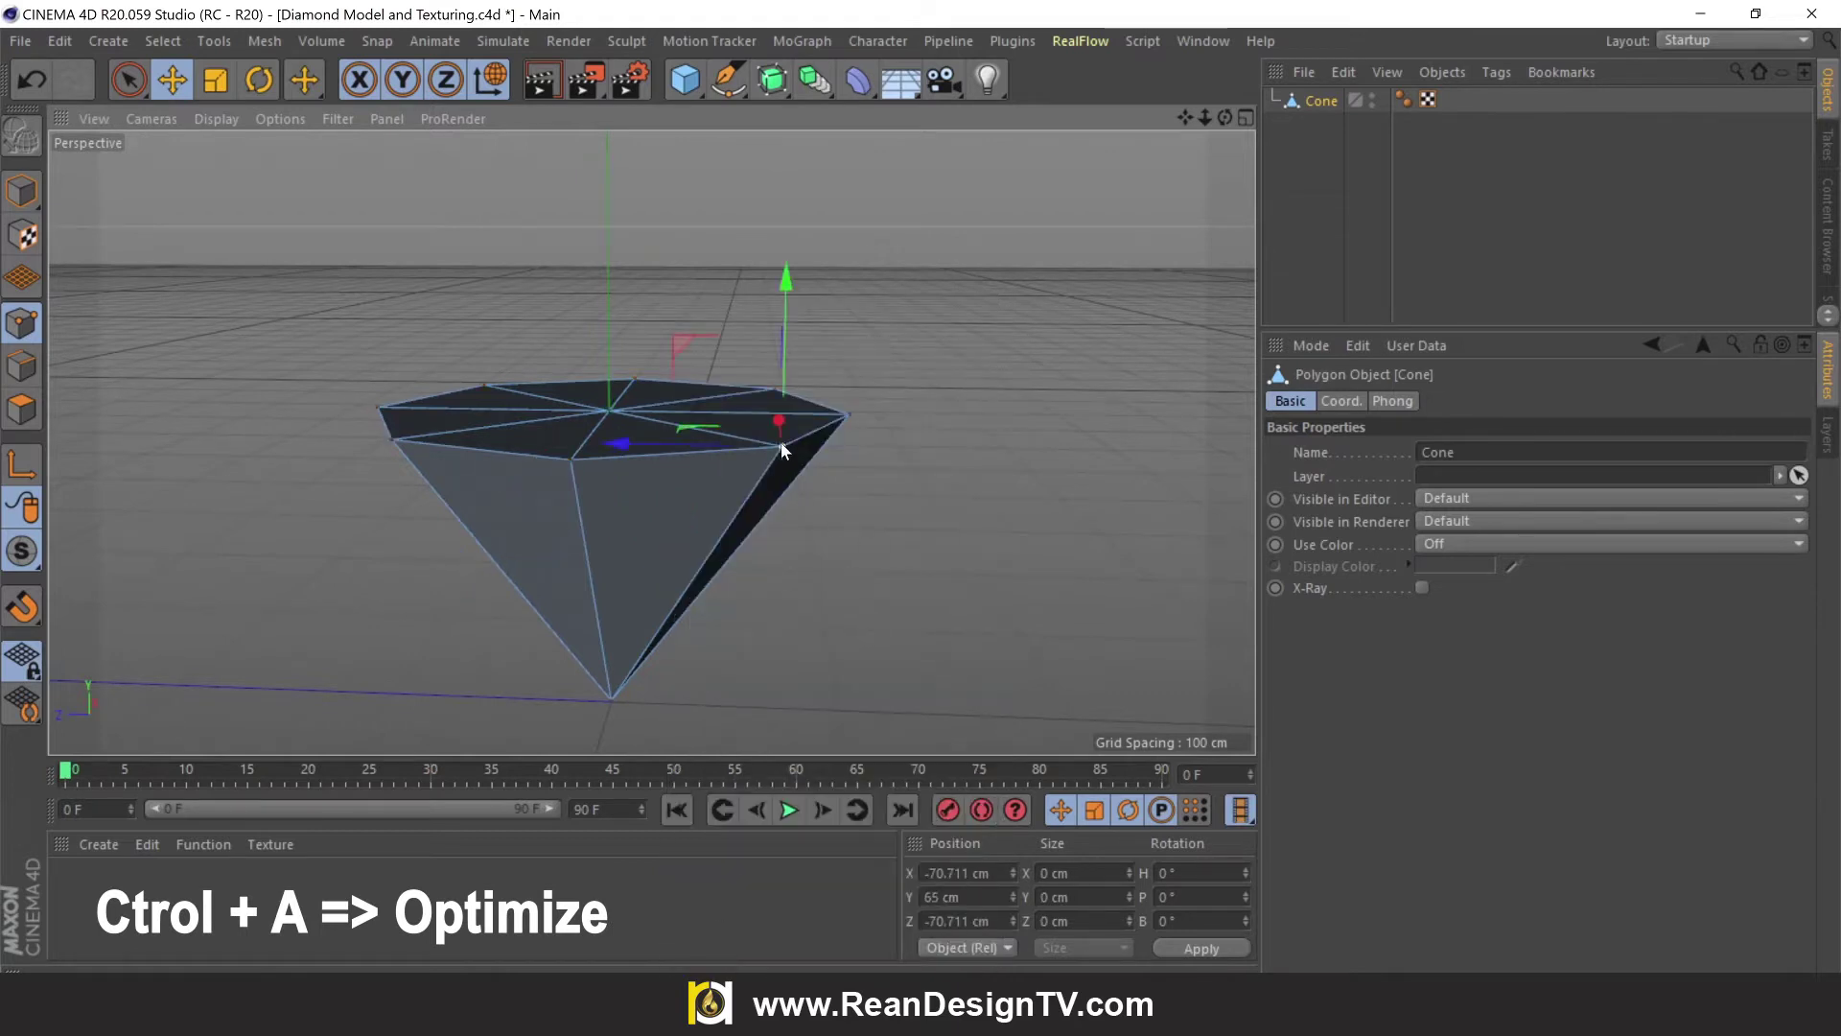
pyautogui.moveTo(800, 374); pyautogui.dragTo(883, 473)
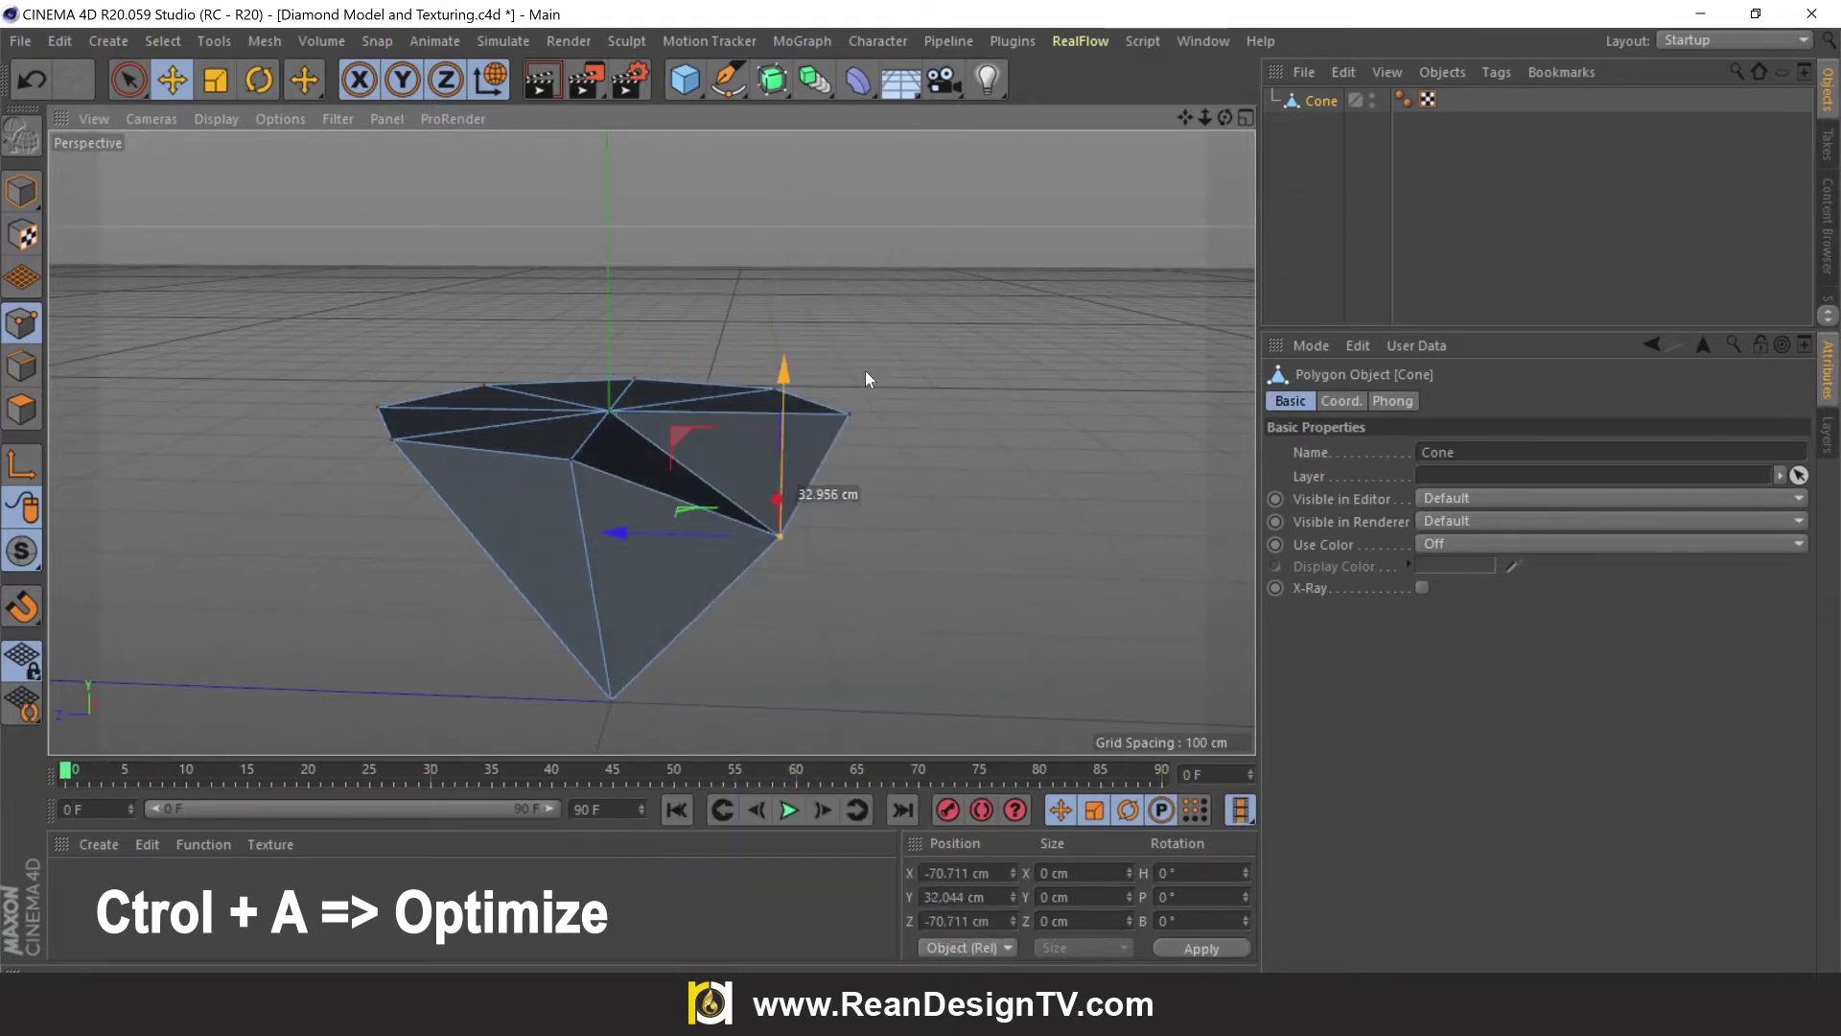
pyautogui.hotkey('ctrl', 'z')
pyautogui.keyDown('alt'); pyautogui.moveTo(924, 532); pyautogui.dragTo(922, 481); pyautogui.keyUp('alt')
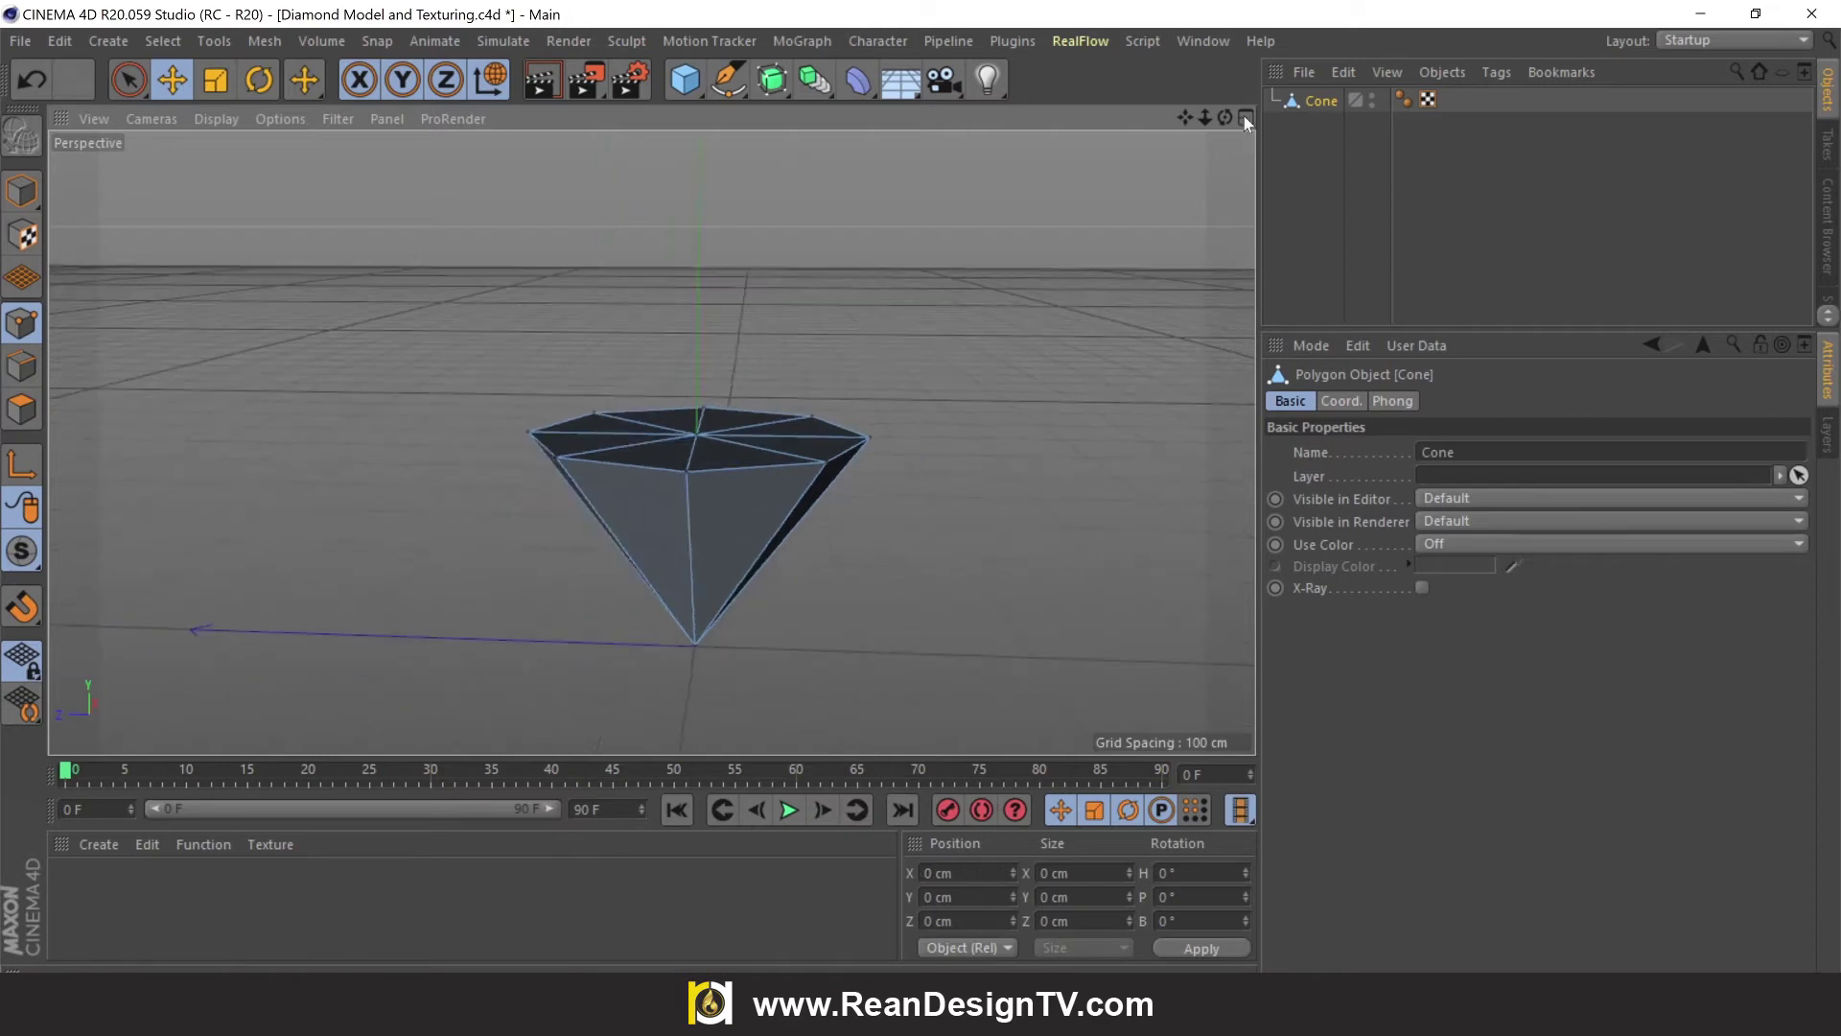
pyautogui.moveTo(1224, 119); pyautogui.dragTo(12, 305)
# Live-select the diamond's top polygons and Ctrl-drag them up 30 cm into a girdle band
pyautogui.click(17, 410)
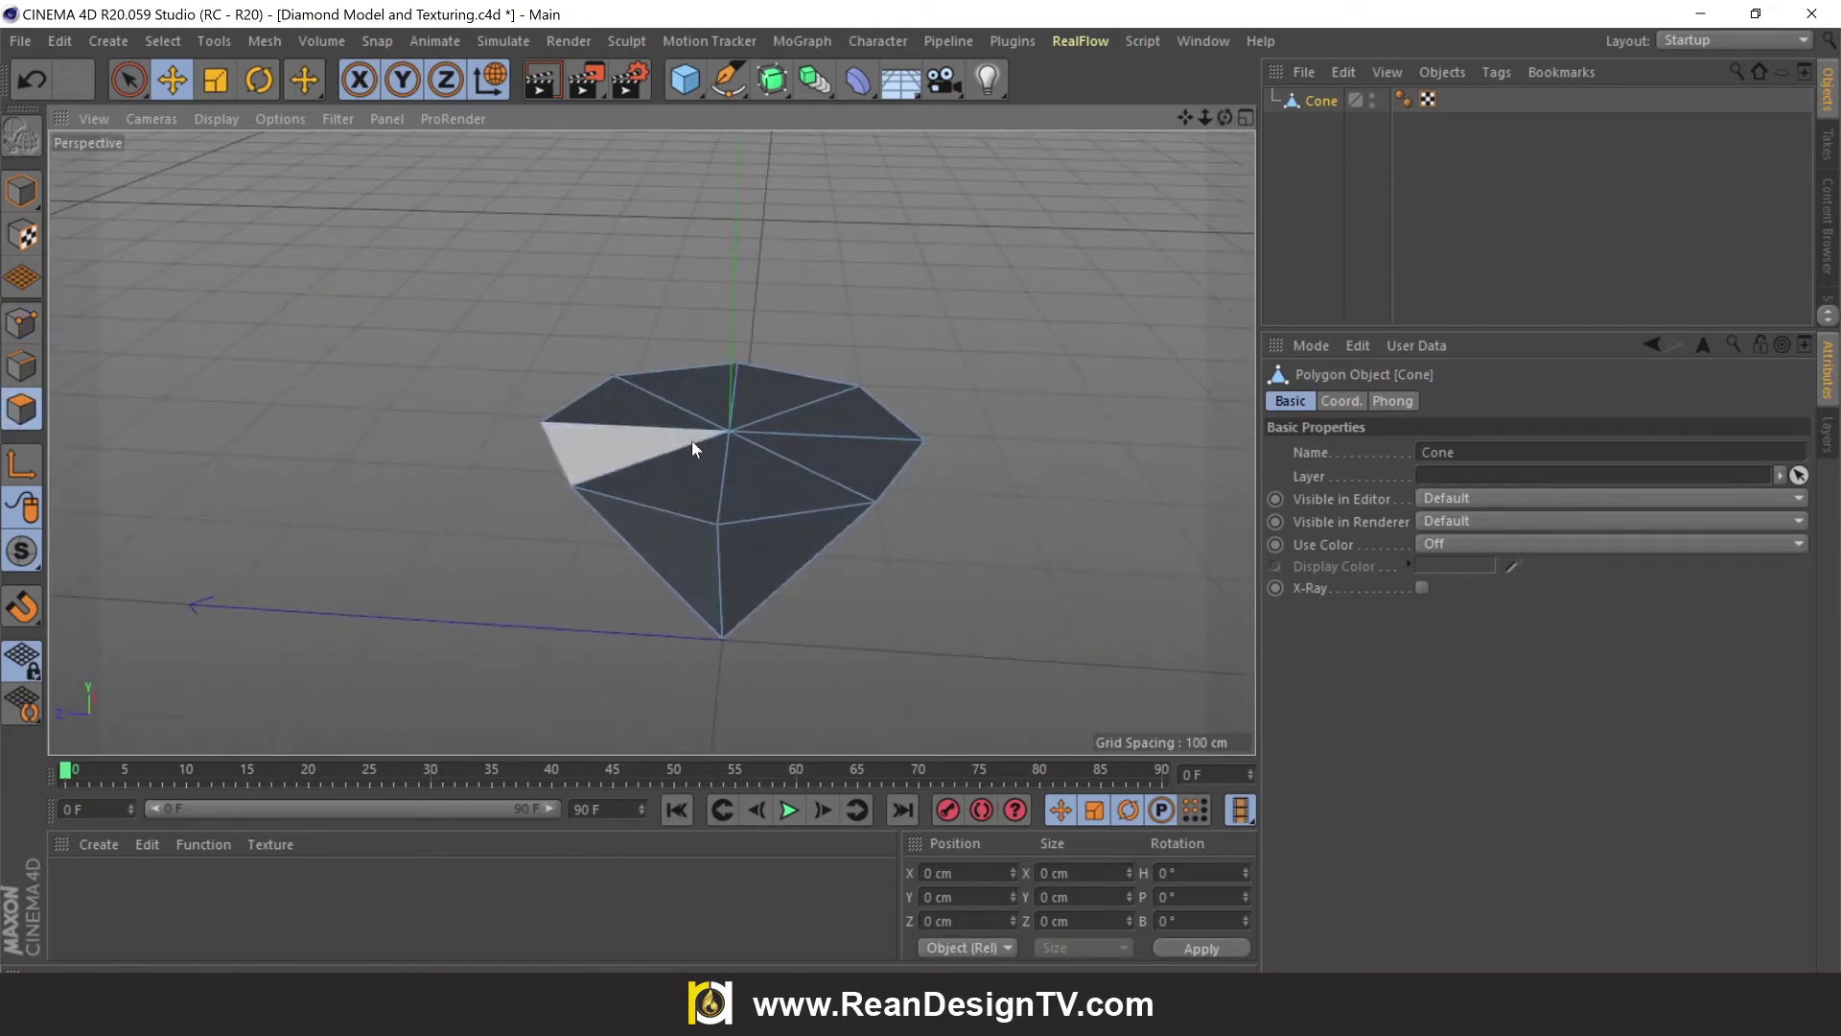
pyautogui.click(129, 80)
pyautogui.click(245, 113)
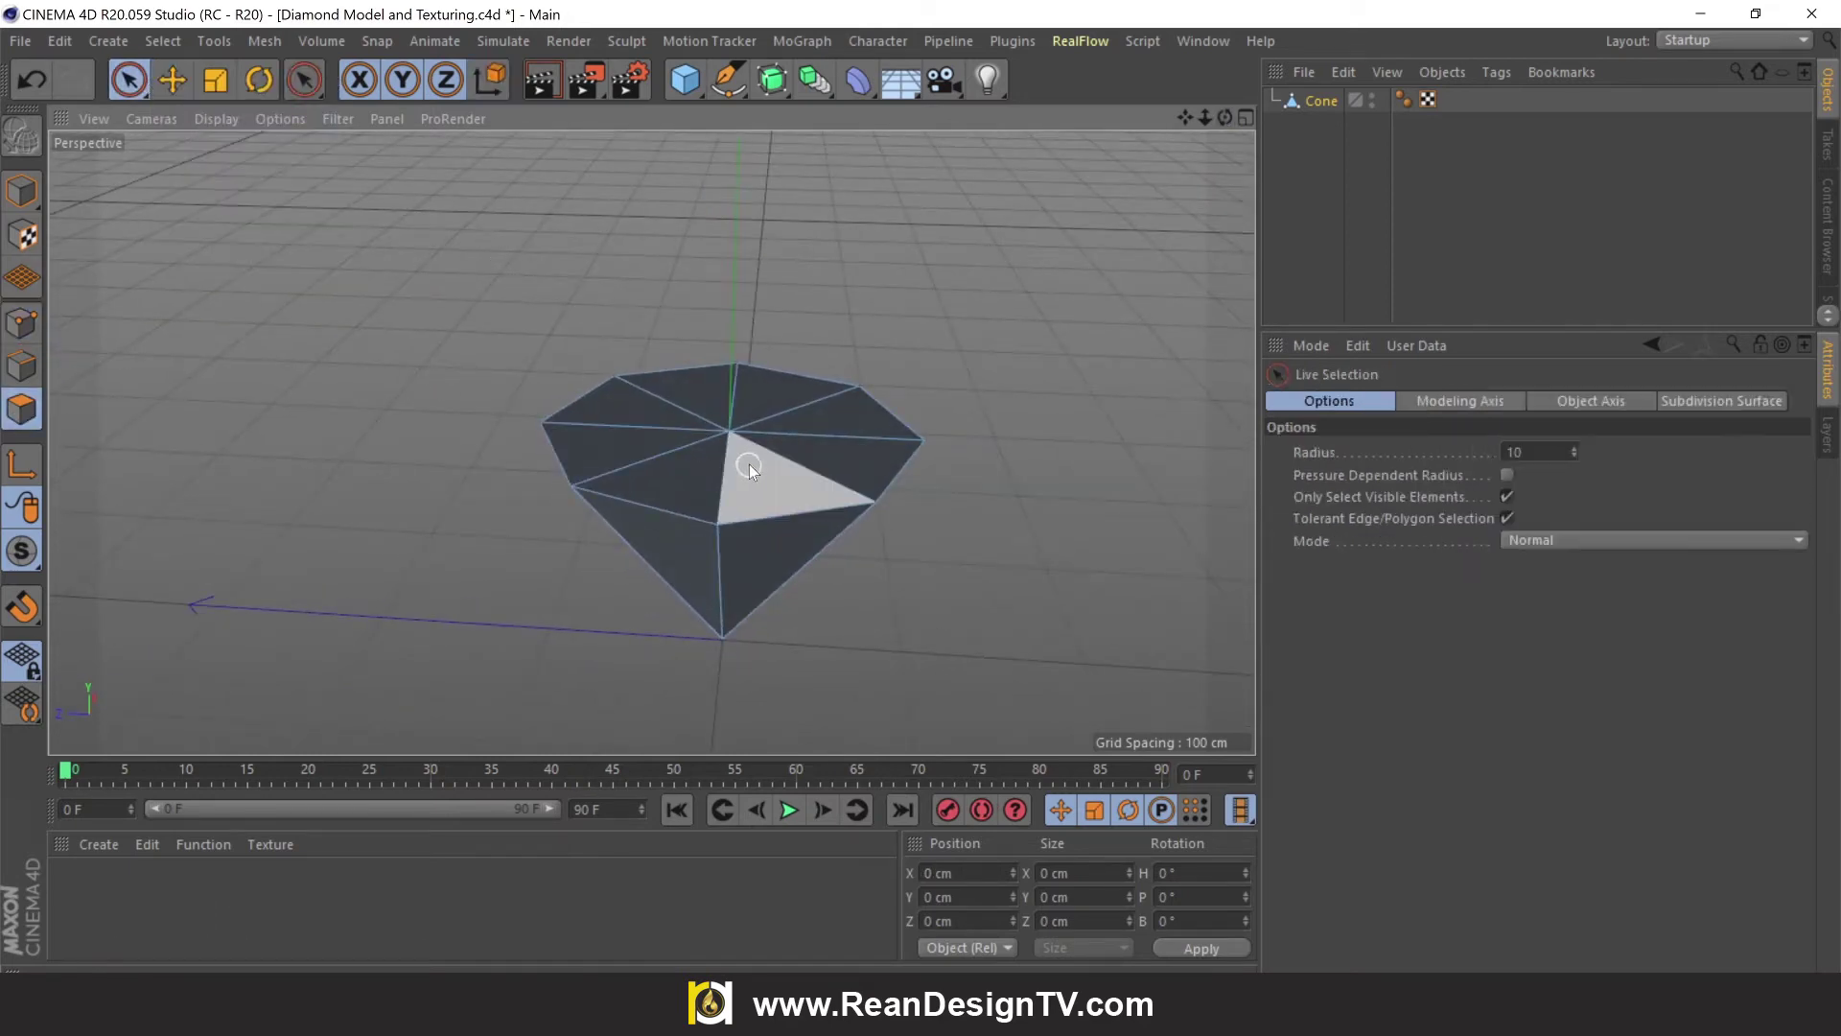
pyautogui.moveTo(750, 464)
pyautogui.mouseDown()
pyautogui.moveTo(734, 458)
pyautogui.moveTo(746, 417)
pyautogui.moveTo(760, 474)
pyautogui.mouseUp()
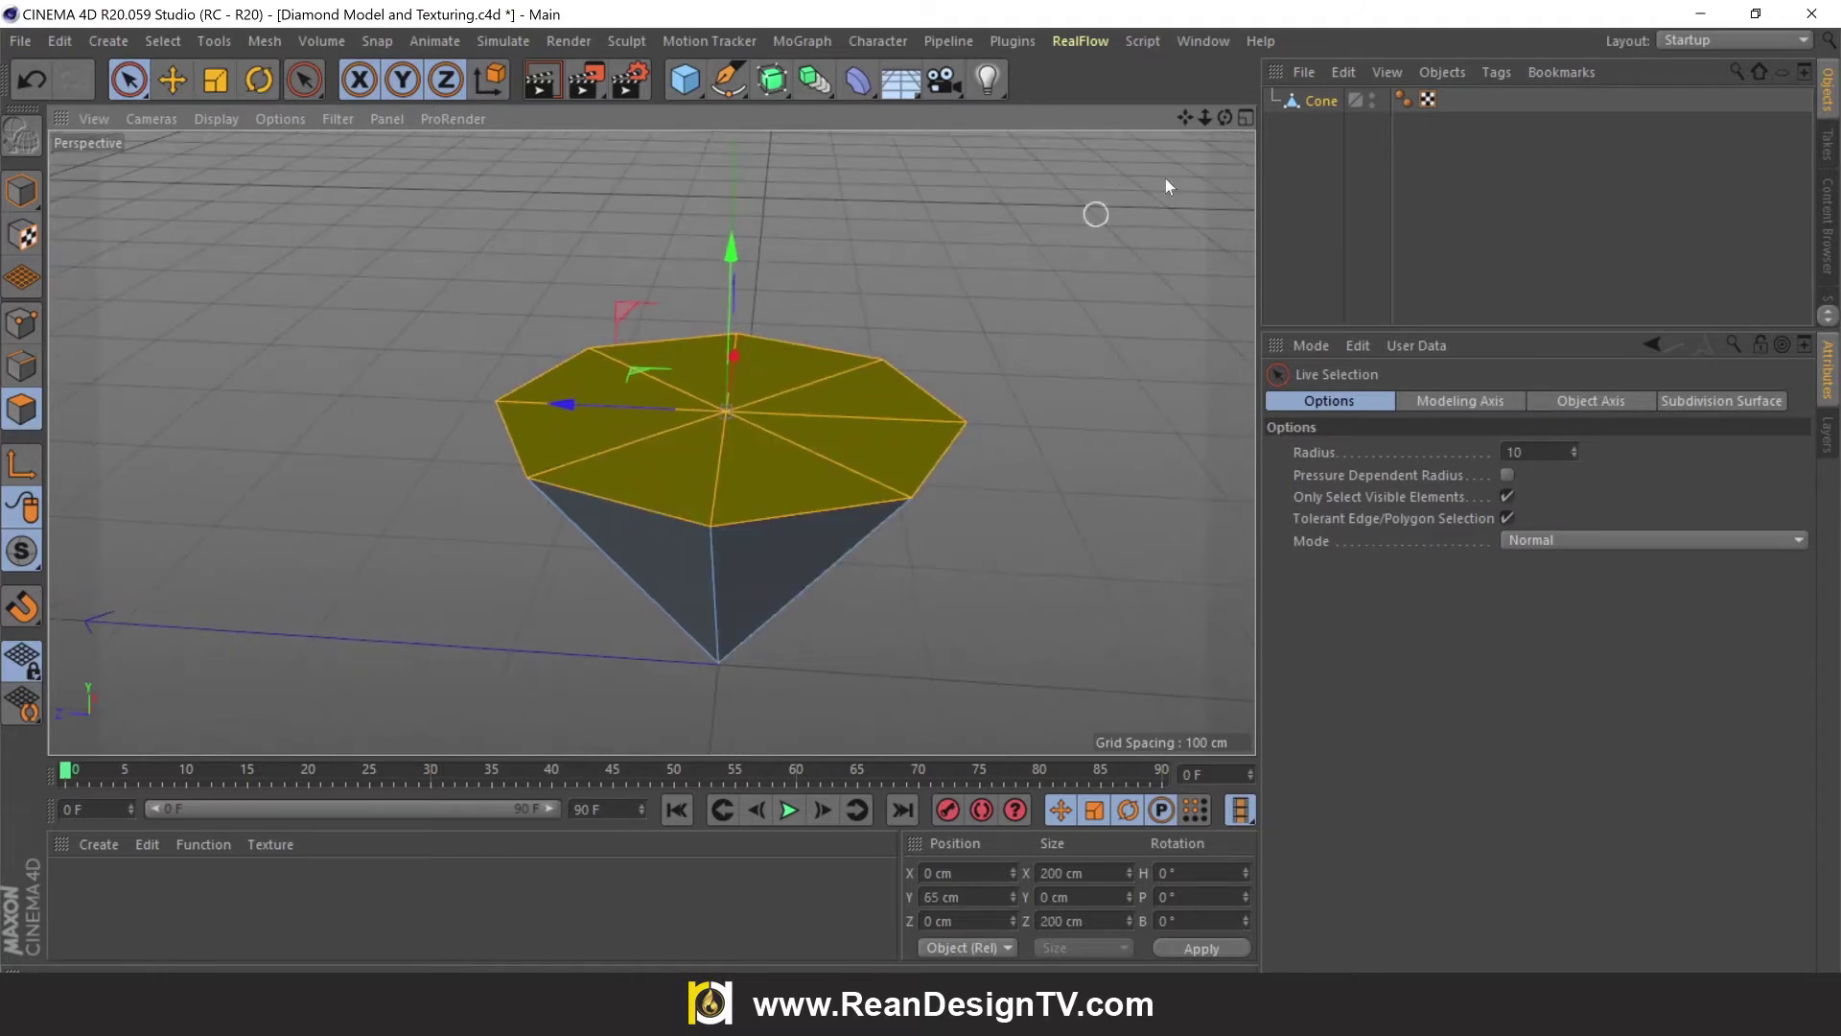
pyautogui.moveTo(1224, 117); pyautogui.dragTo(1190, 135)
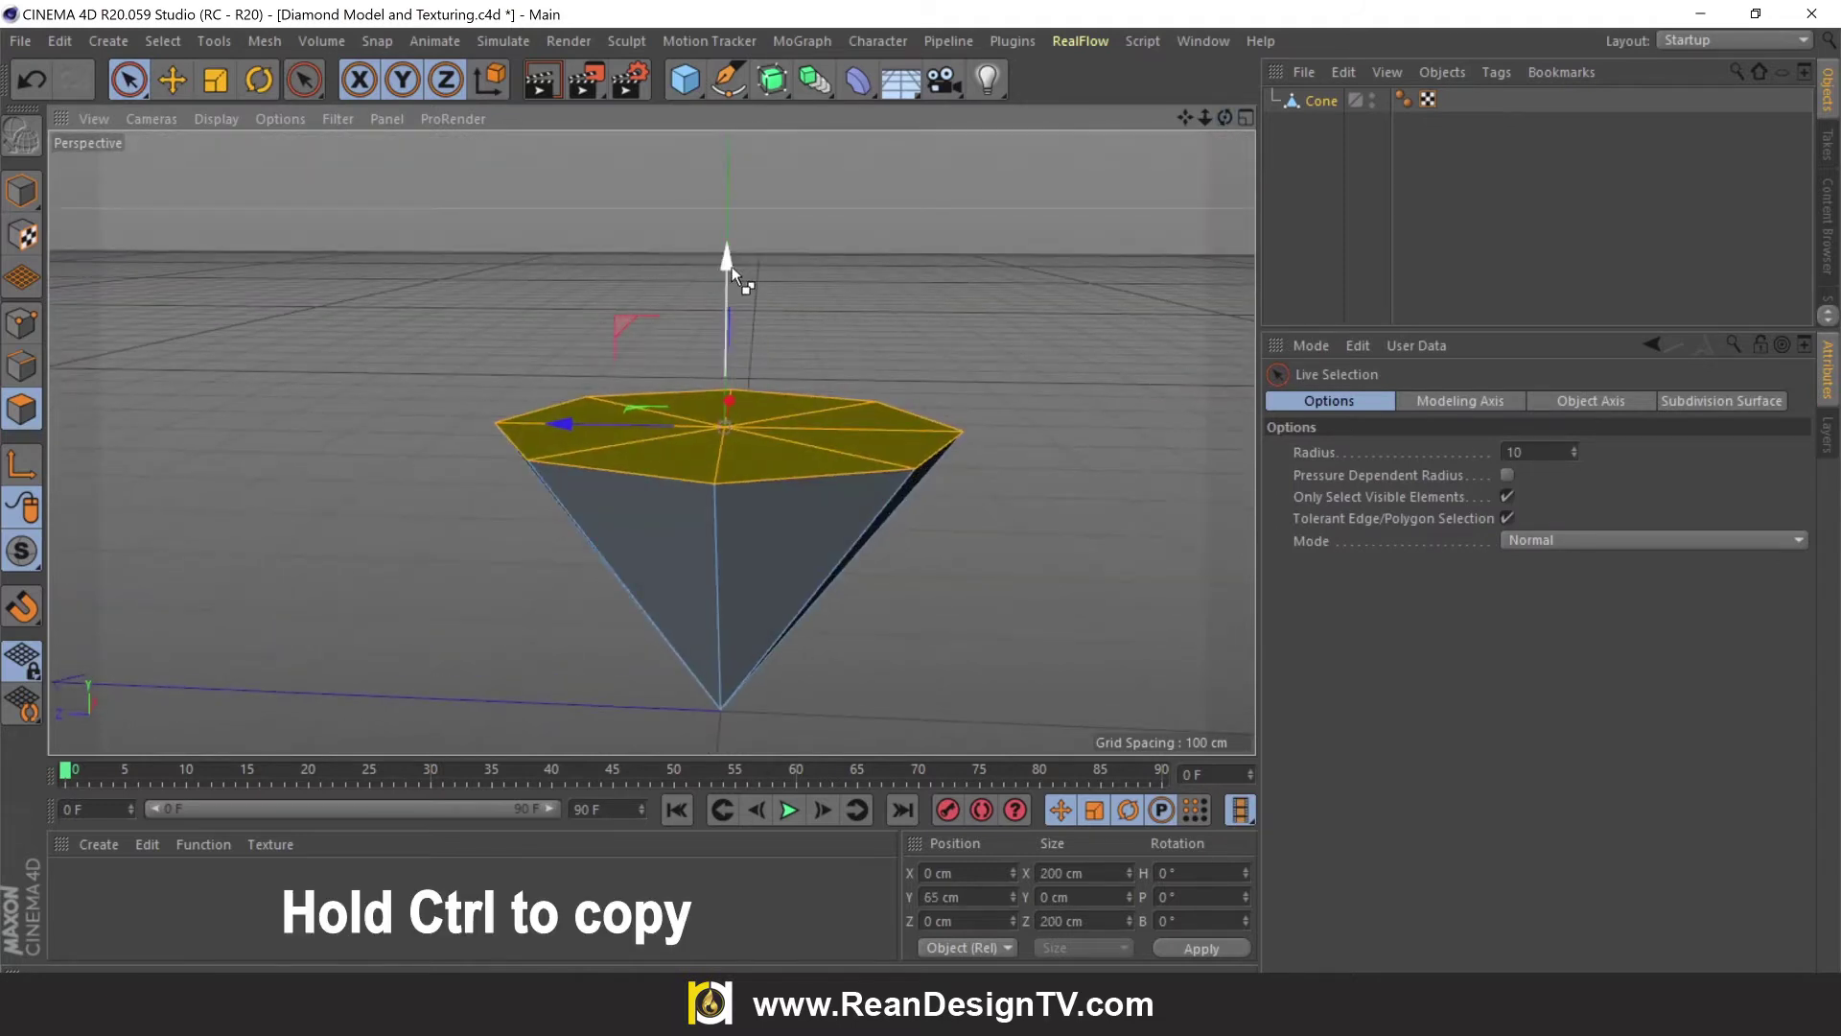
pyautogui.keyDown('ctrl'); pyautogui.moveTo(732, 267); pyautogui.dragTo(734, 253); pyautogui.keyUp('ctrl')
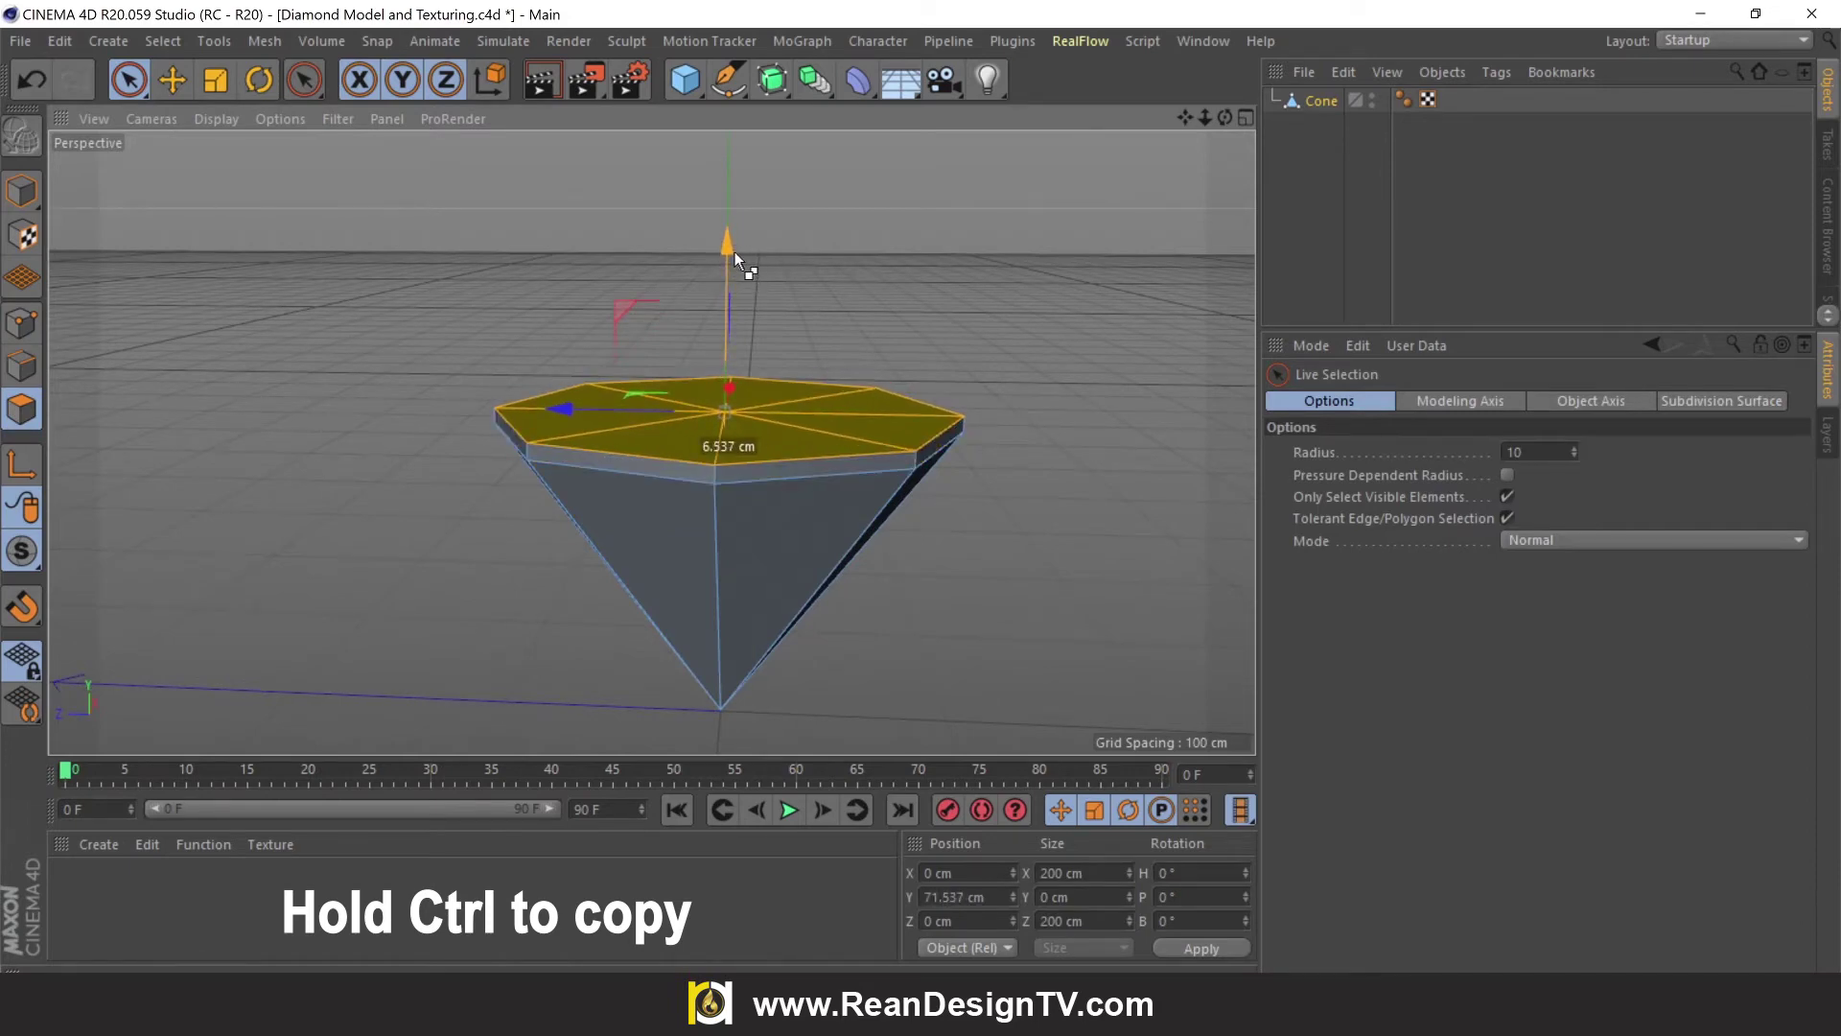
pyautogui.keyDown('ctrl'); pyautogui.moveTo(735, 251); pyautogui.dragTo(734, 182); pyautogui.keyUp('ctrl')
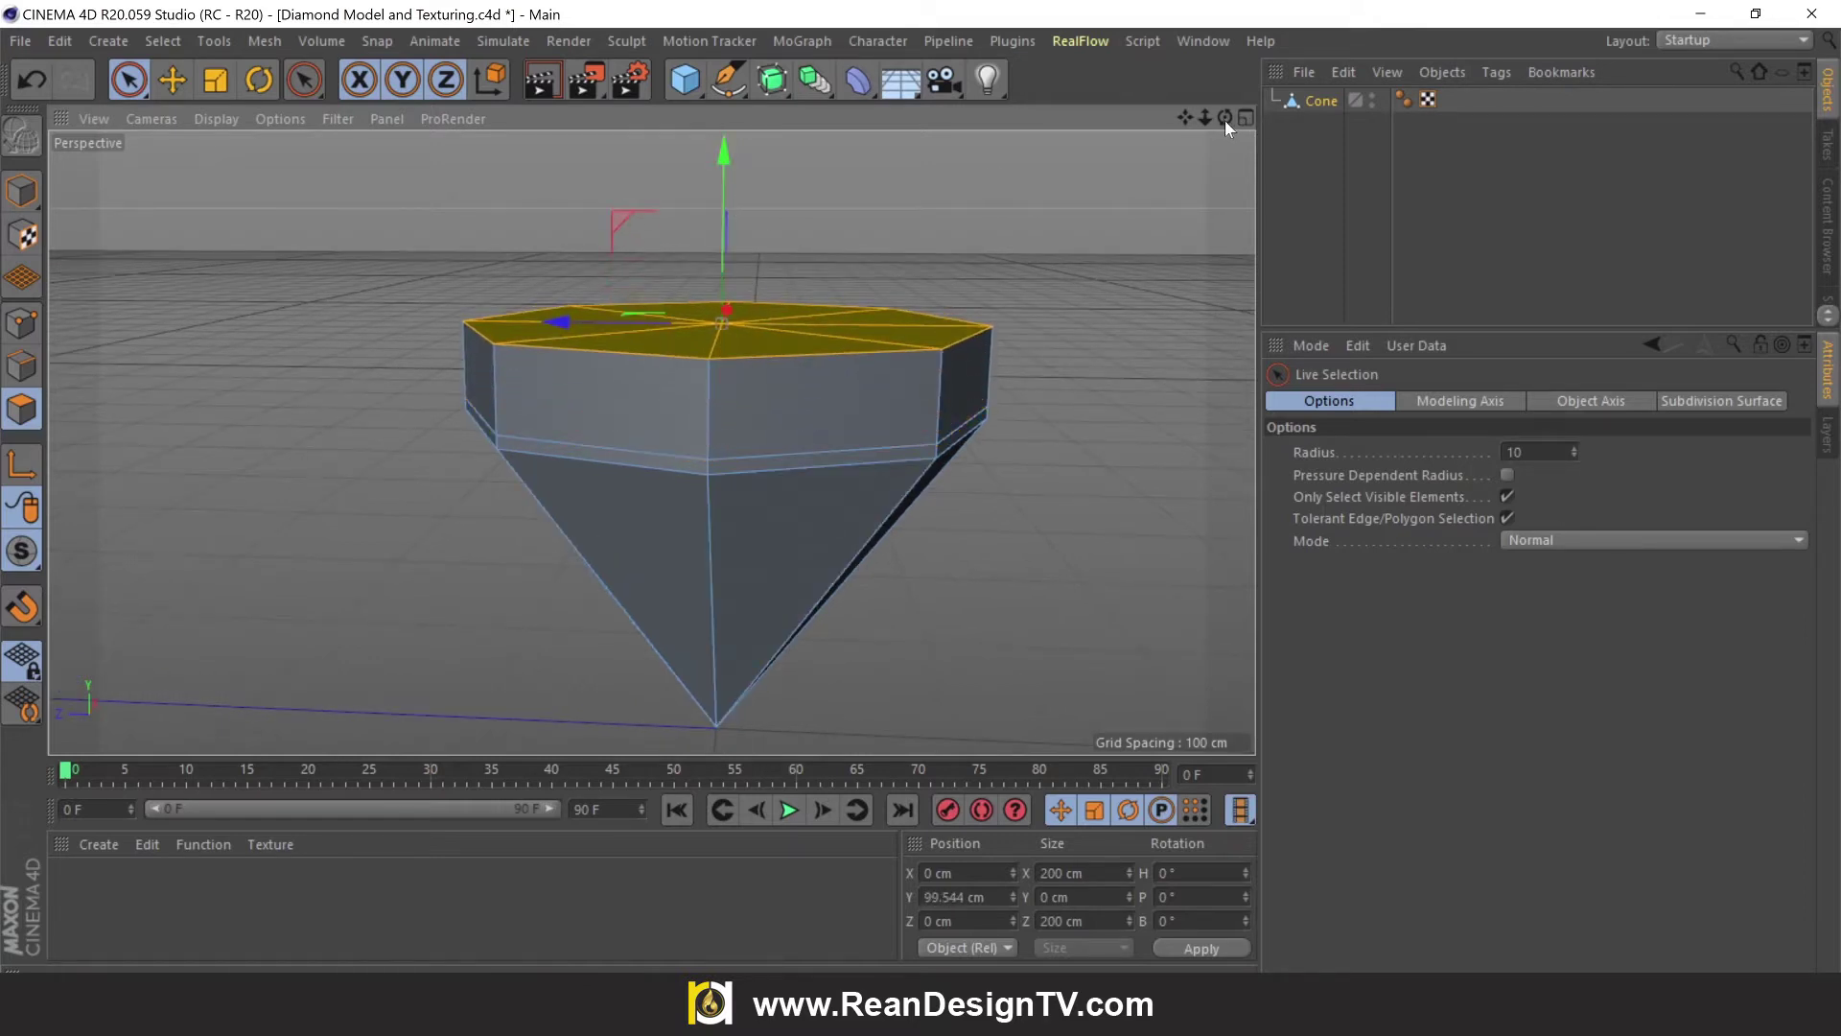
pyautogui.moveTo(1226, 123); pyautogui.dragTo(730, 407)
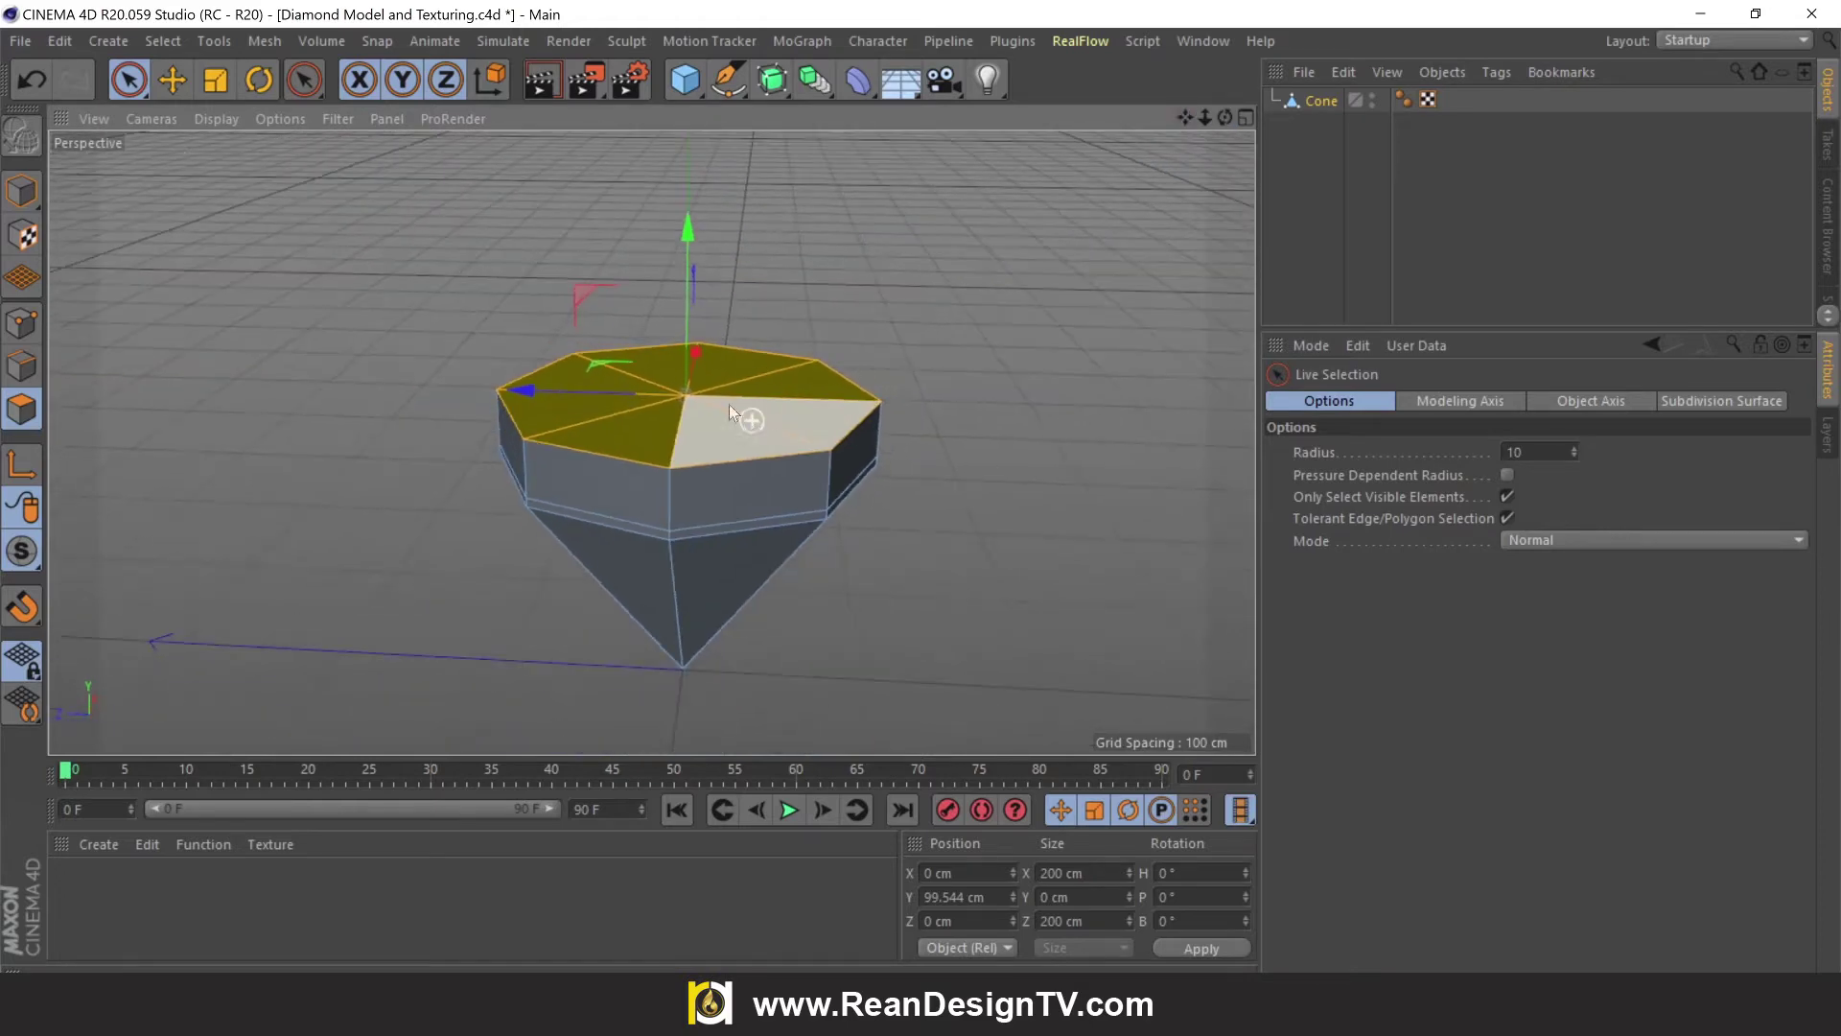
# Scale the top polygons inward to 100 cm wide
pyautogui.click(216, 79)
pyautogui.moveTo(960, 422); pyautogui.dragTo(798, 607)
pyautogui.moveTo(1226, 117); pyautogui.dragTo(1228, 96)
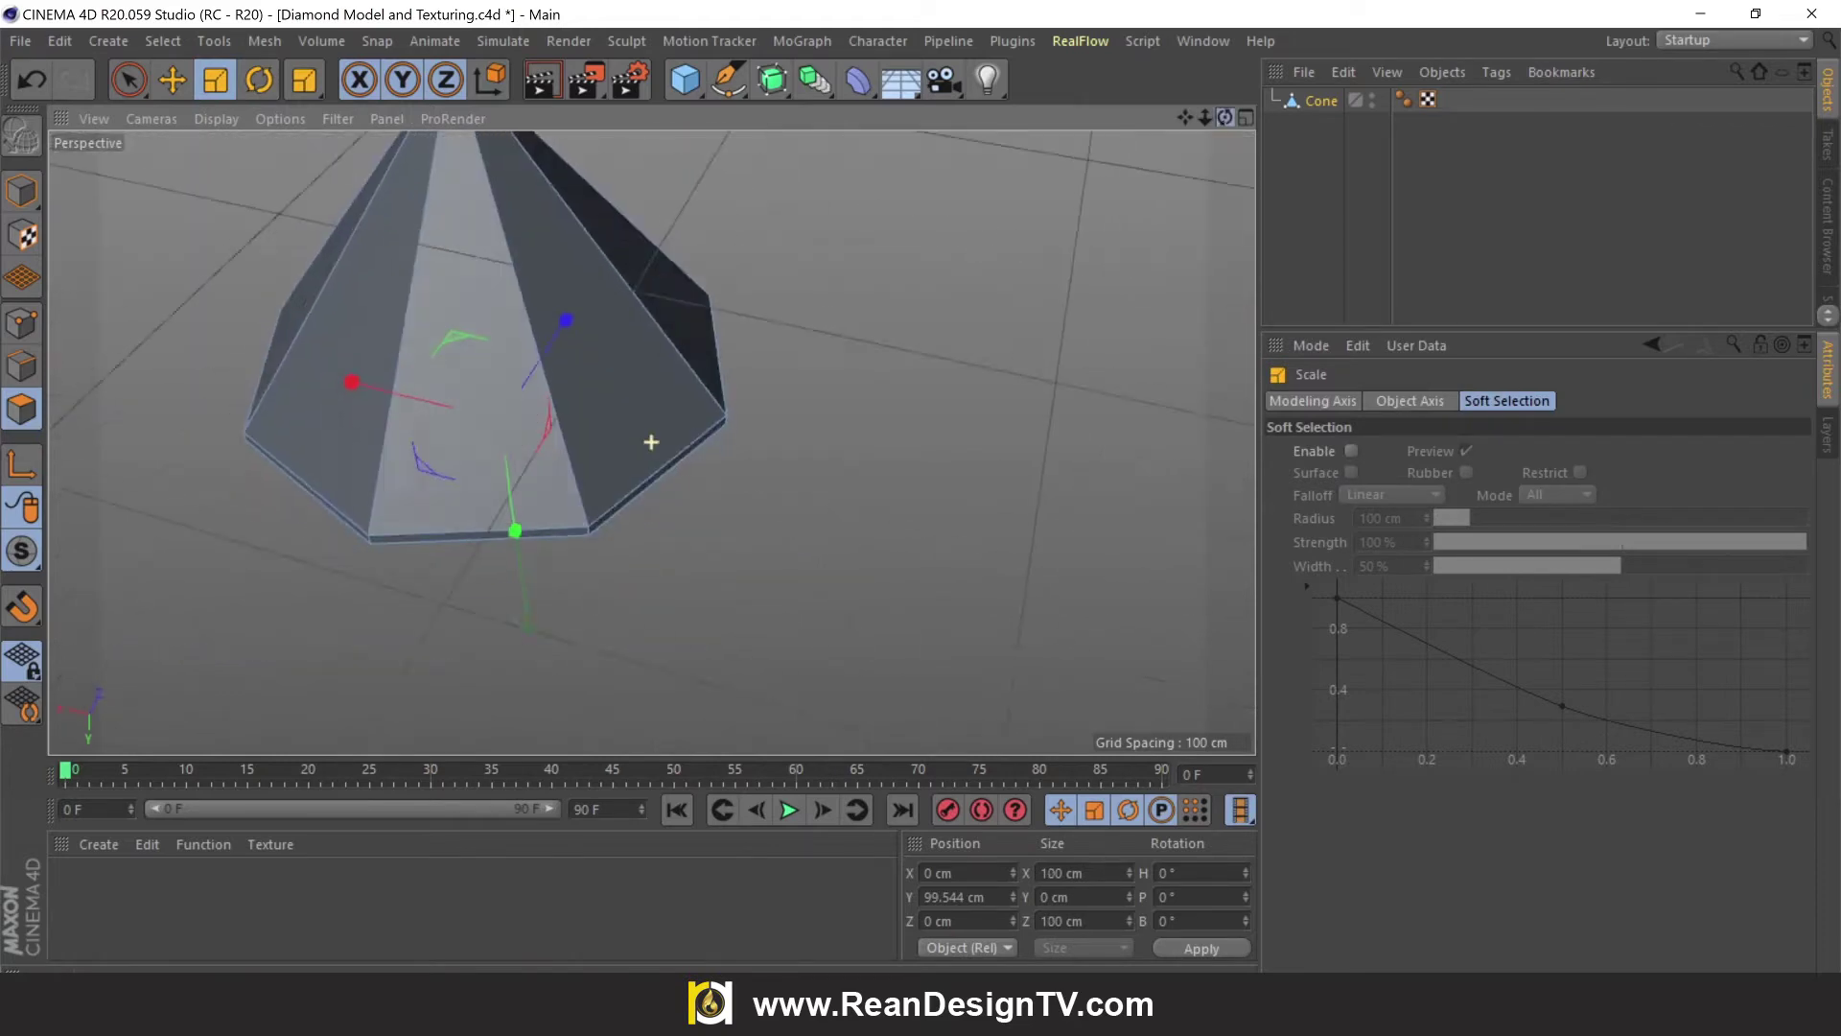
pyautogui.keyDown('alt'); pyautogui.moveTo(651, 442); pyautogui.dragTo(652, 412); pyautogui.keyUp('alt')
# Move the top face slightly down on Y in the maximised Front view
pyautogui.click(173, 79)
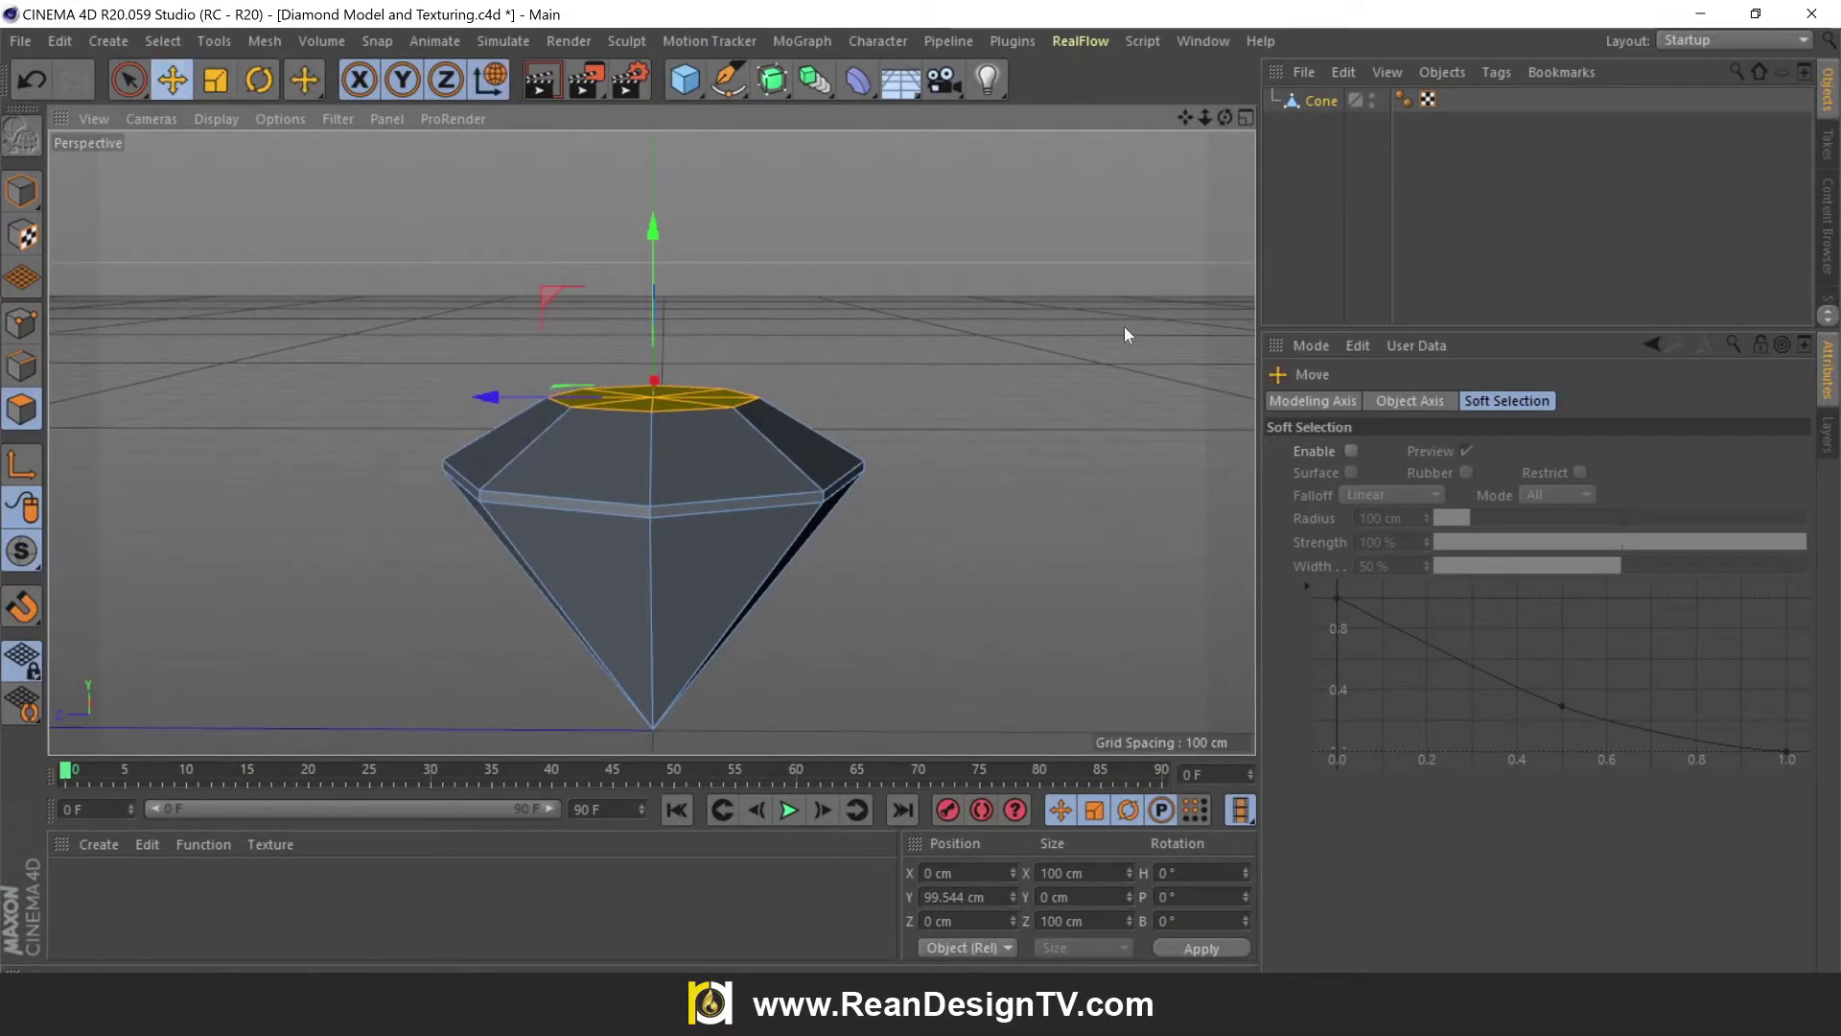
pyautogui.click(1245, 118)
pyautogui.click(1245, 444)
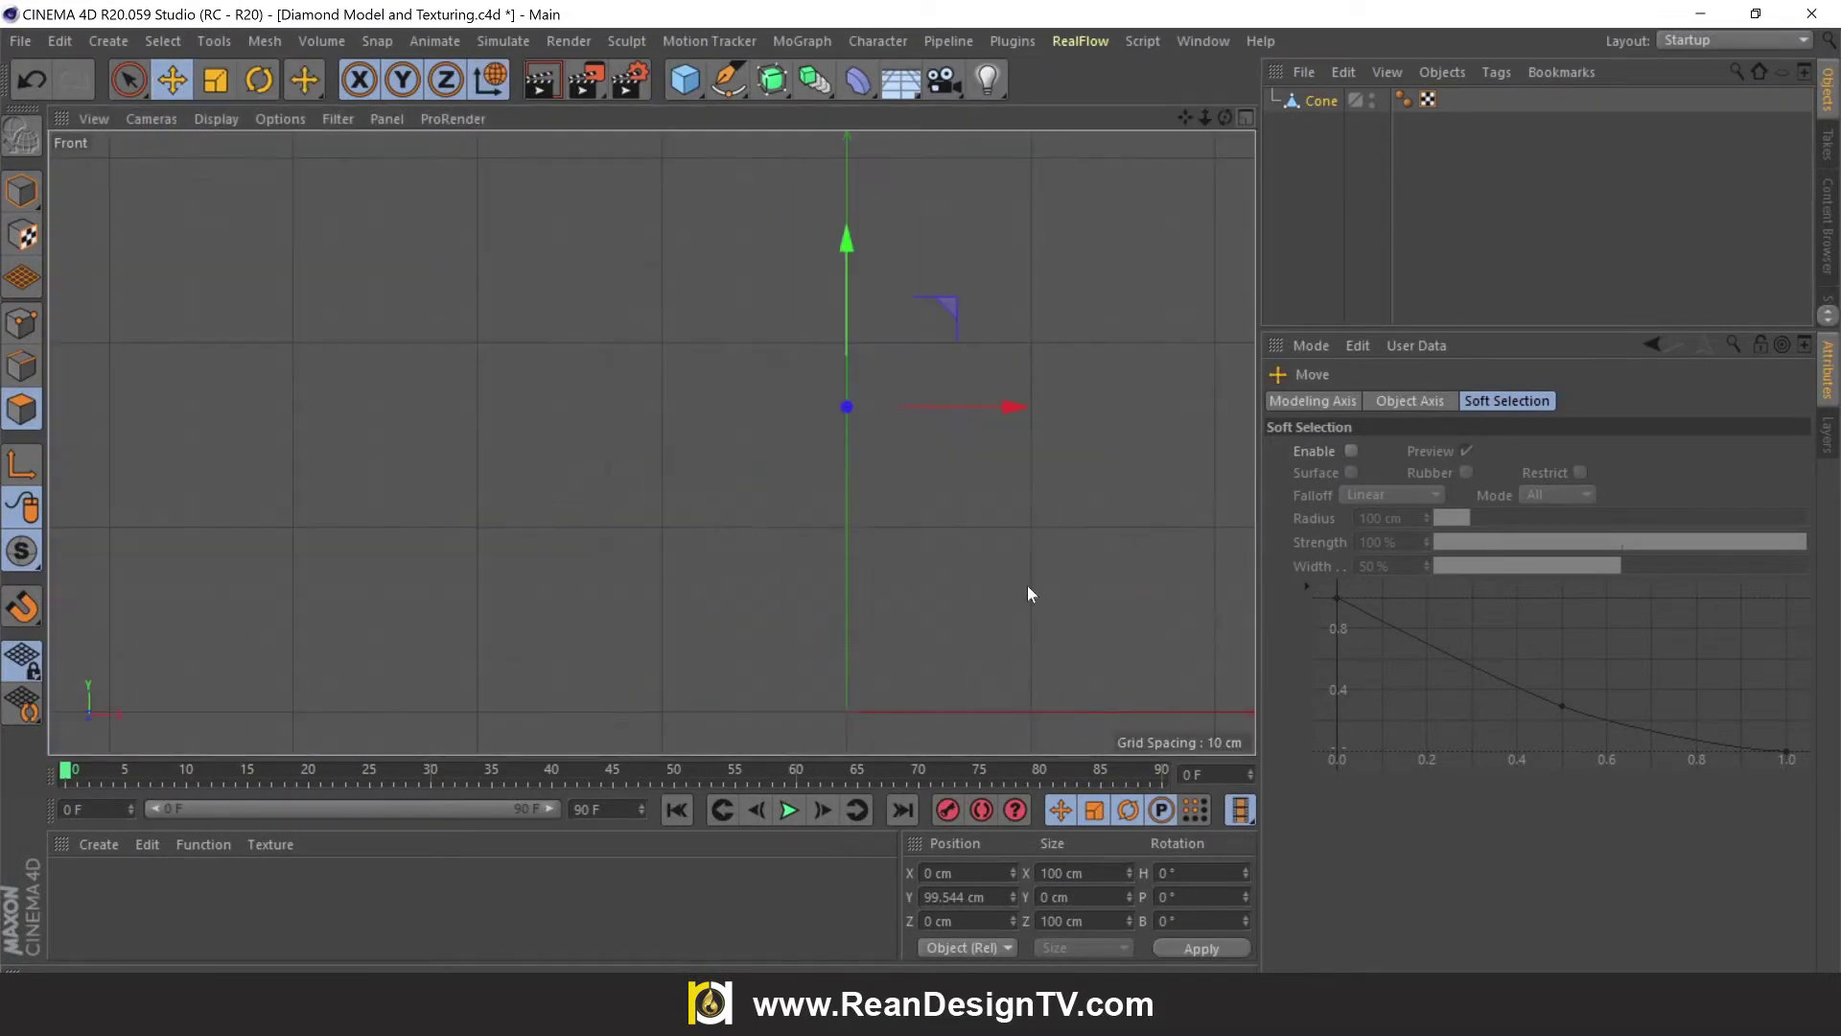
pyautogui.scroll(-2, 1171, 640)
pyautogui.keyDown('alt'); pyautogui.moveTo(1178, 177); pyautogui.dragTo(804, 302, button='middle'); pyautogui.keyUp('alt')
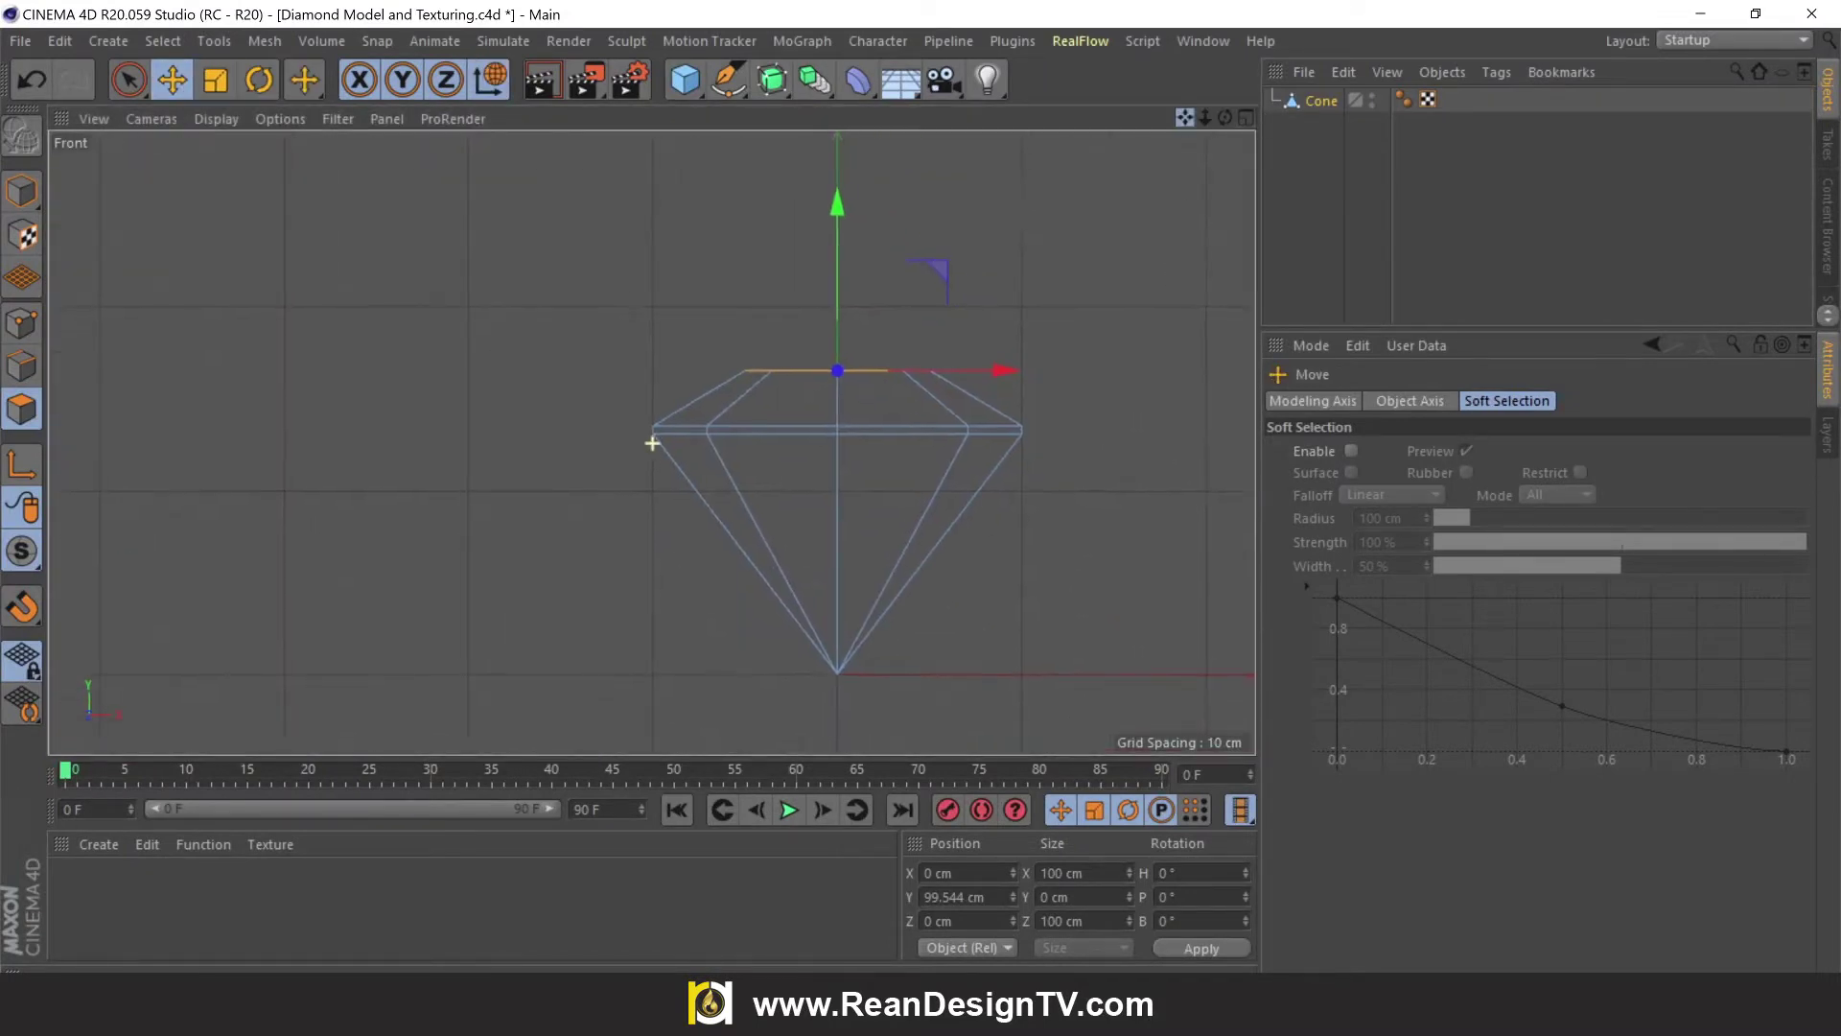
pyautogui.moveTo(808, 199); pyautogui.dragTo(808, 211)
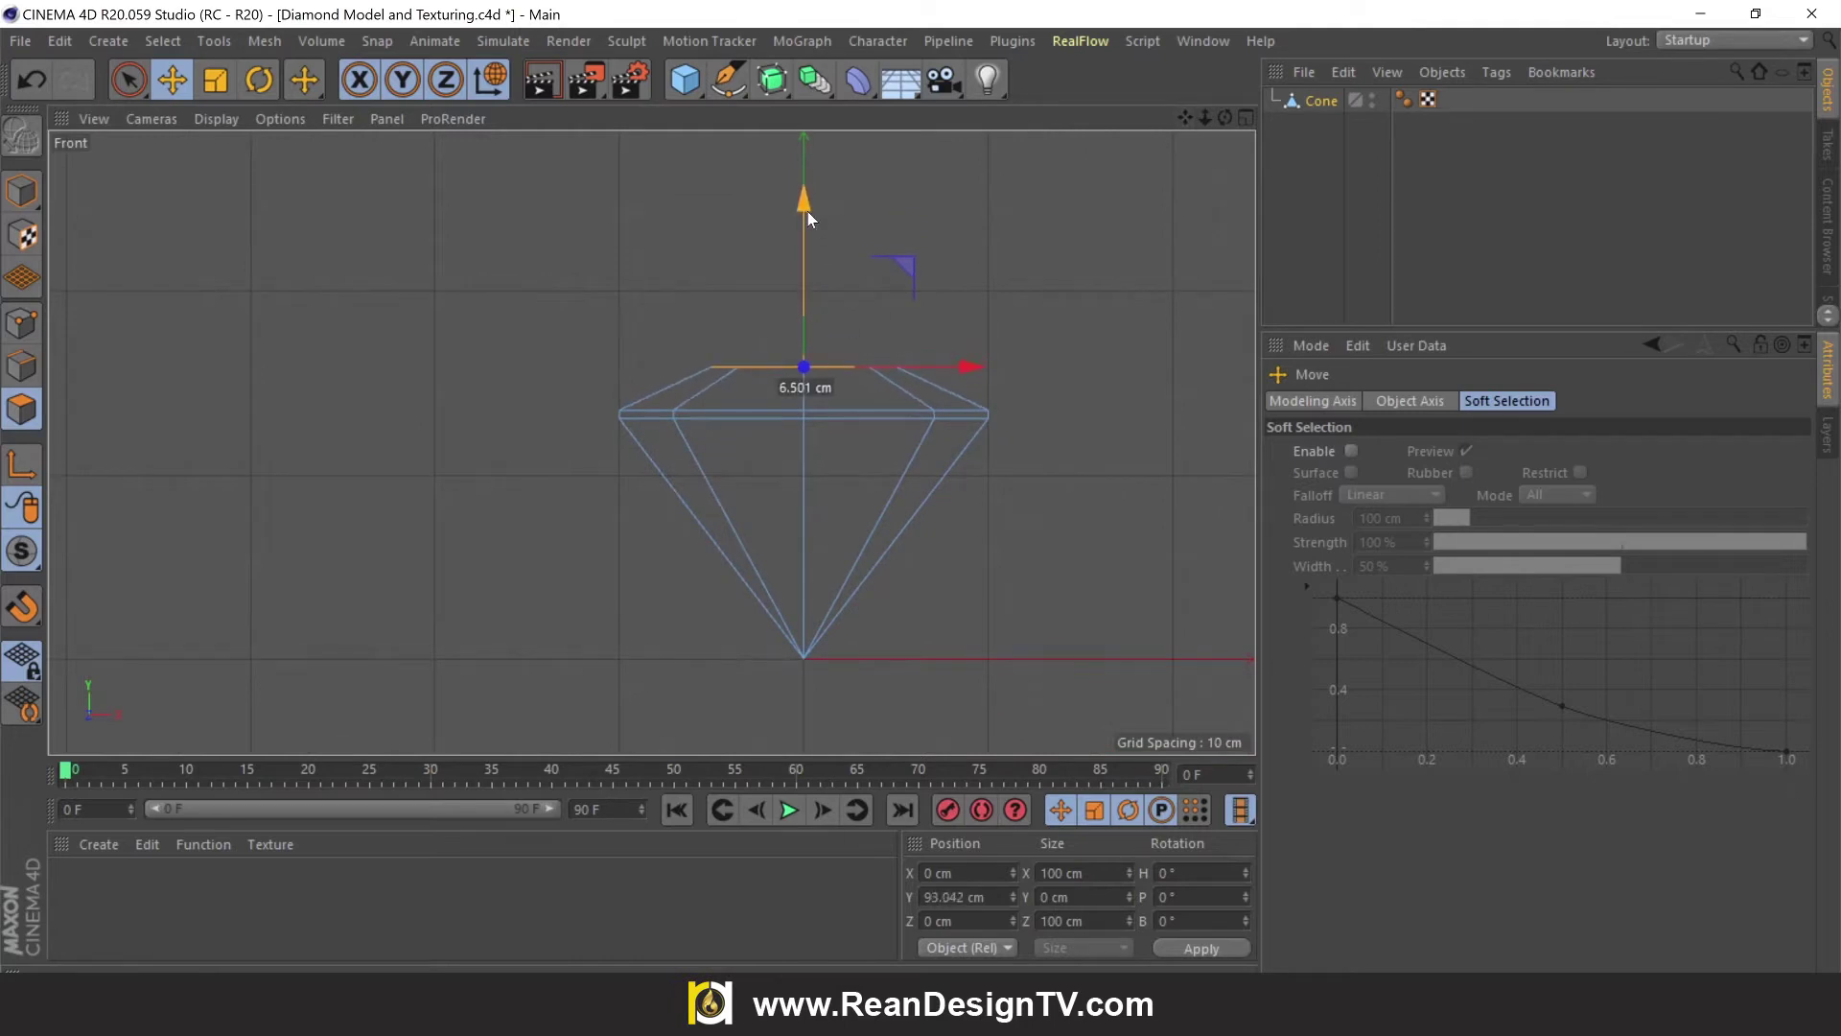
pyautogui.click(20, 328)
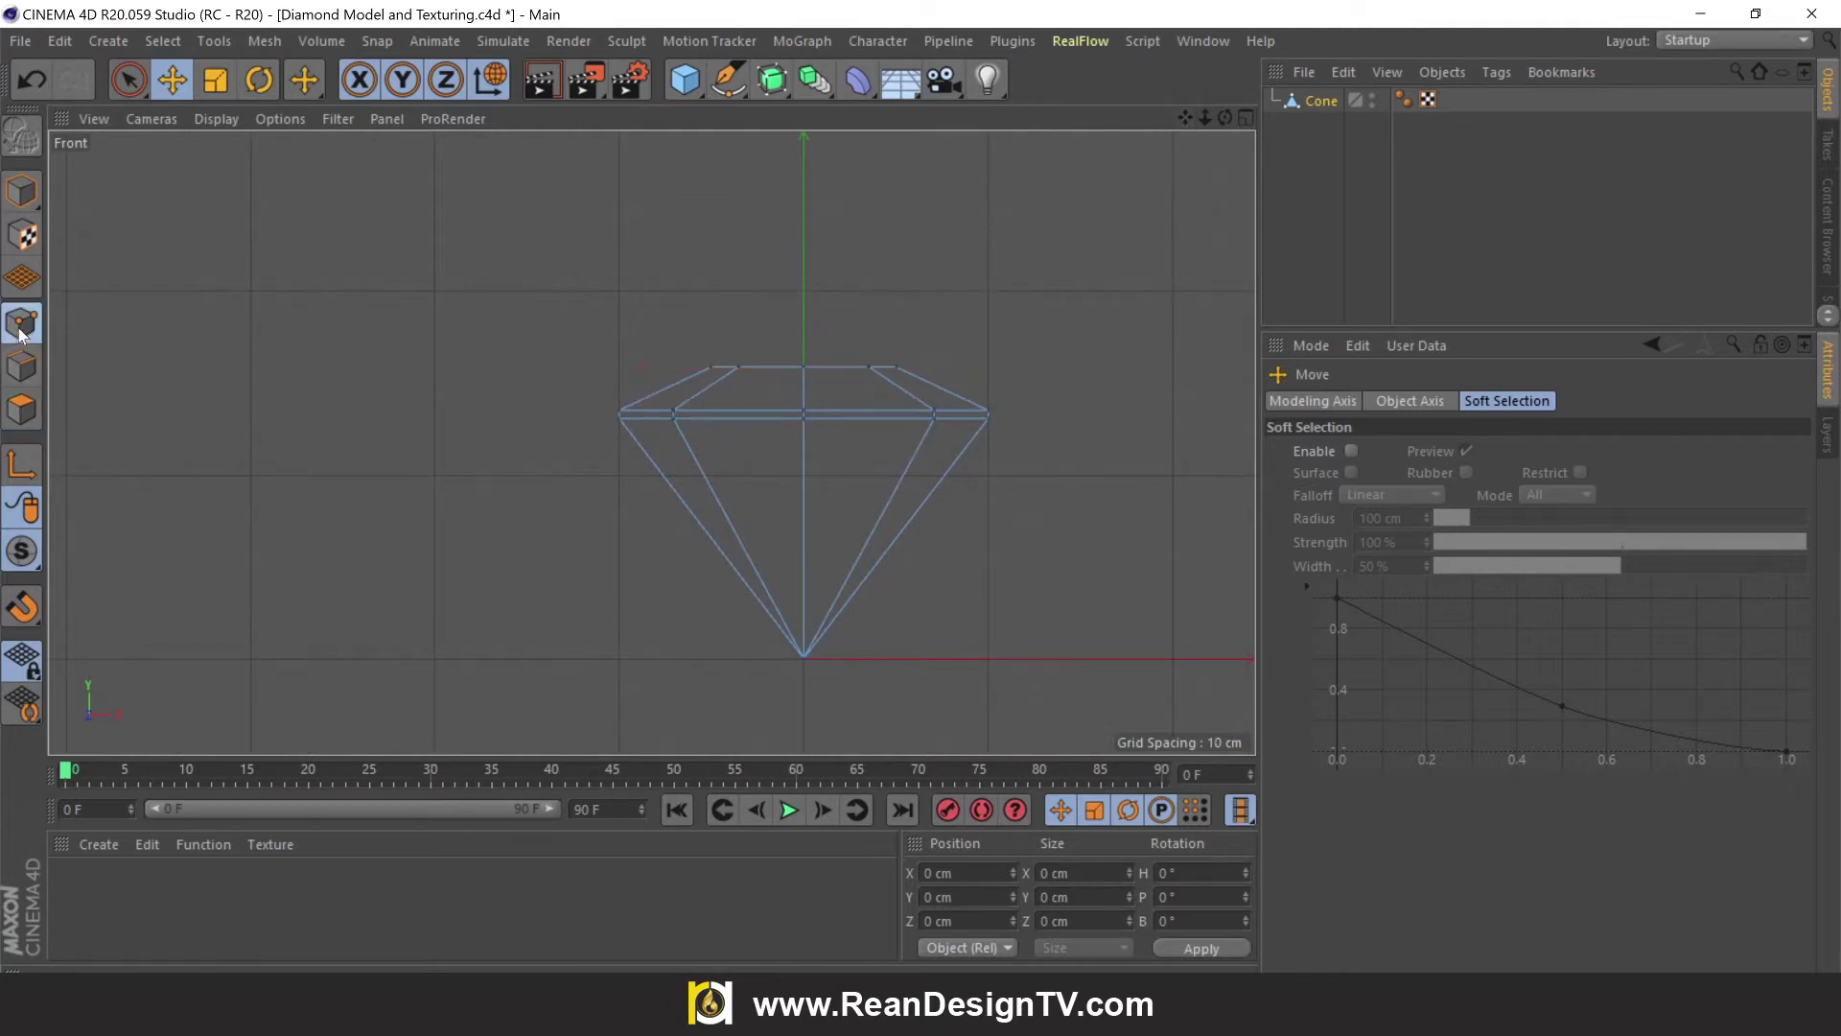
# Box-select the diamond's bottom tip point and raise it
pyautogui.click(138, 73)
pyautogui.click(211, 141)
pyautogui.moveTo(700, 622); pyautogui.dragTo(873, 705)
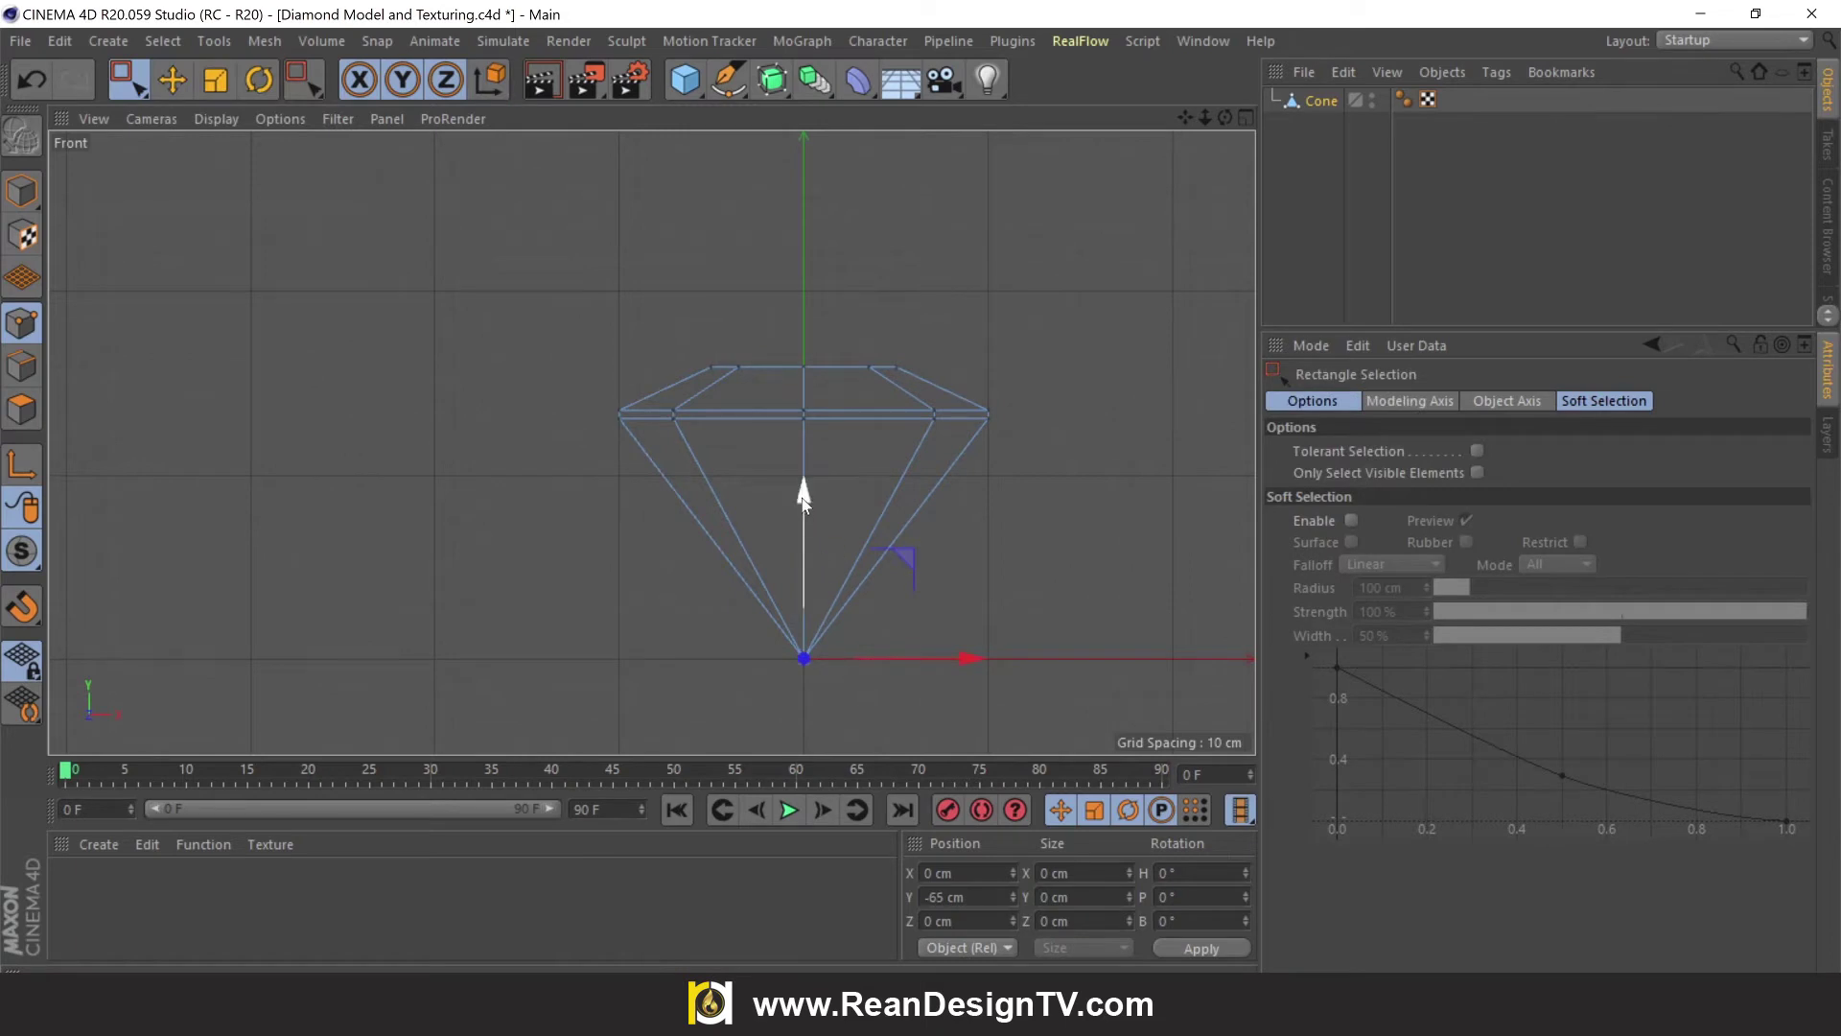
pyautogui.moveTo(803, 497)
pyautogui.mouseDown()
pyautogui.moveTo(802, 427)
pyautogui.moveTo(804, 451)
pyautogui.mouseUp()
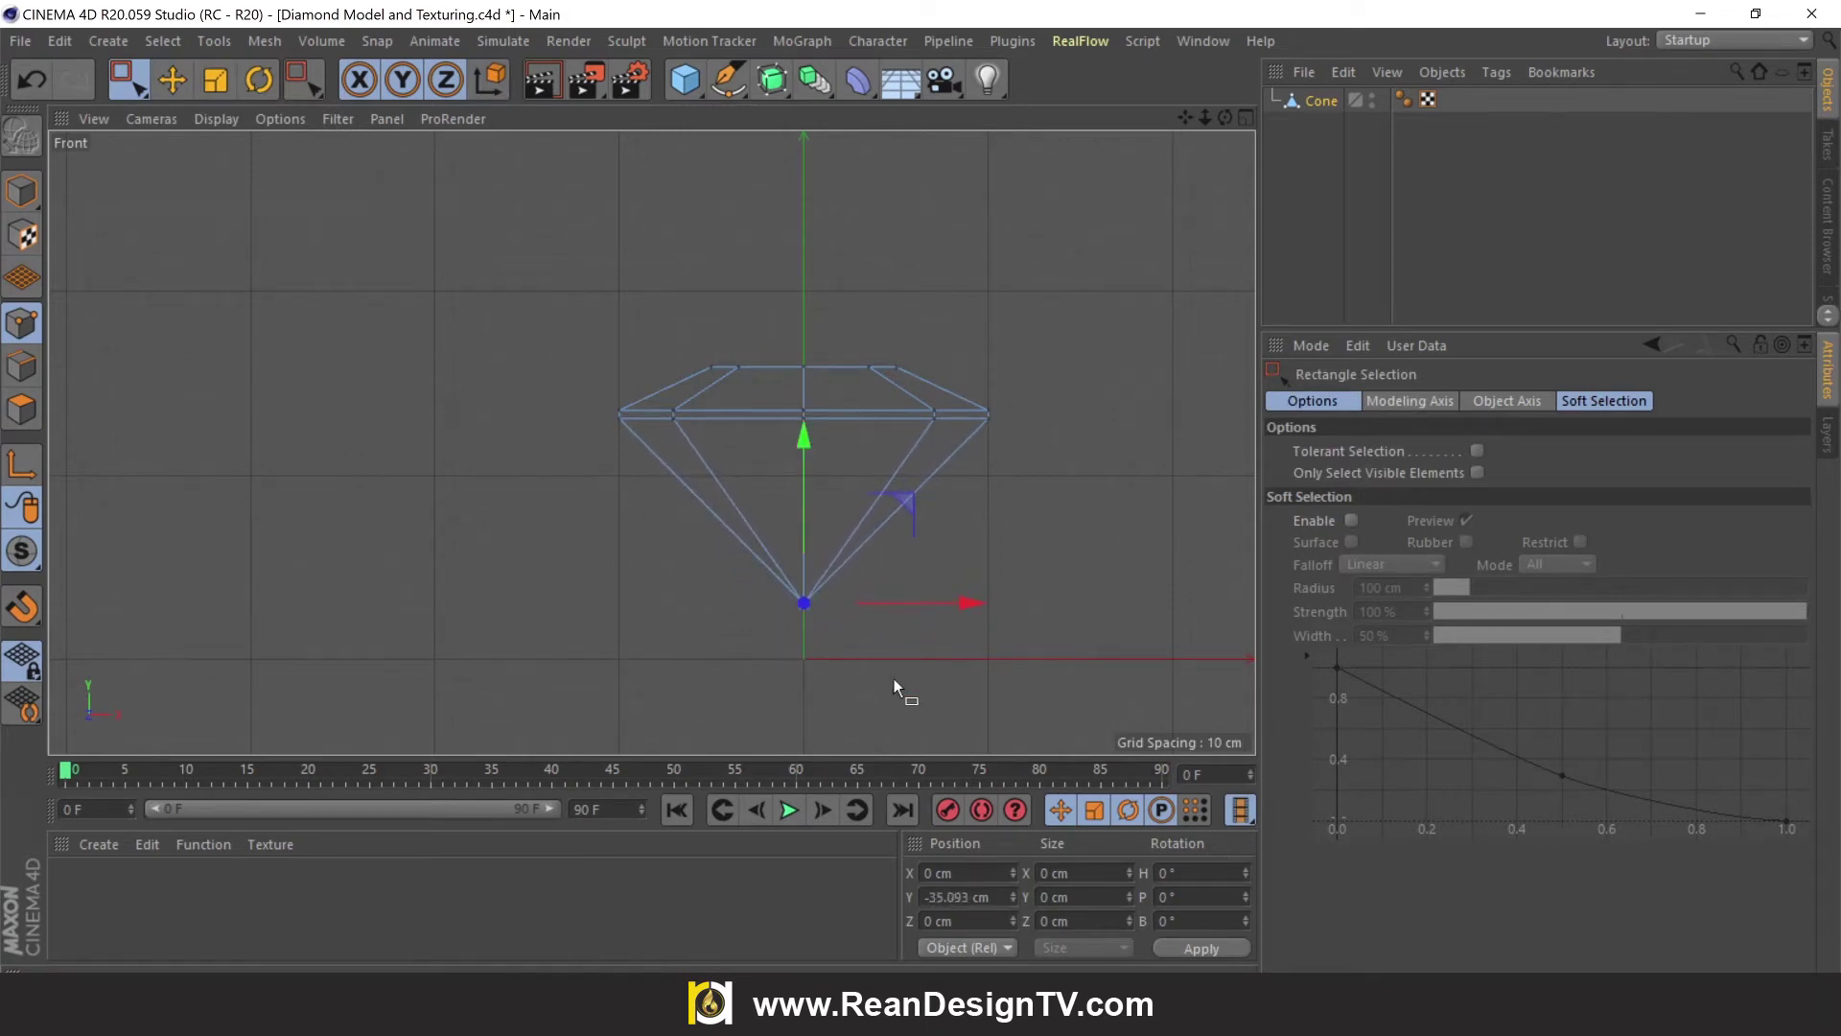
pyautogui.press('e')
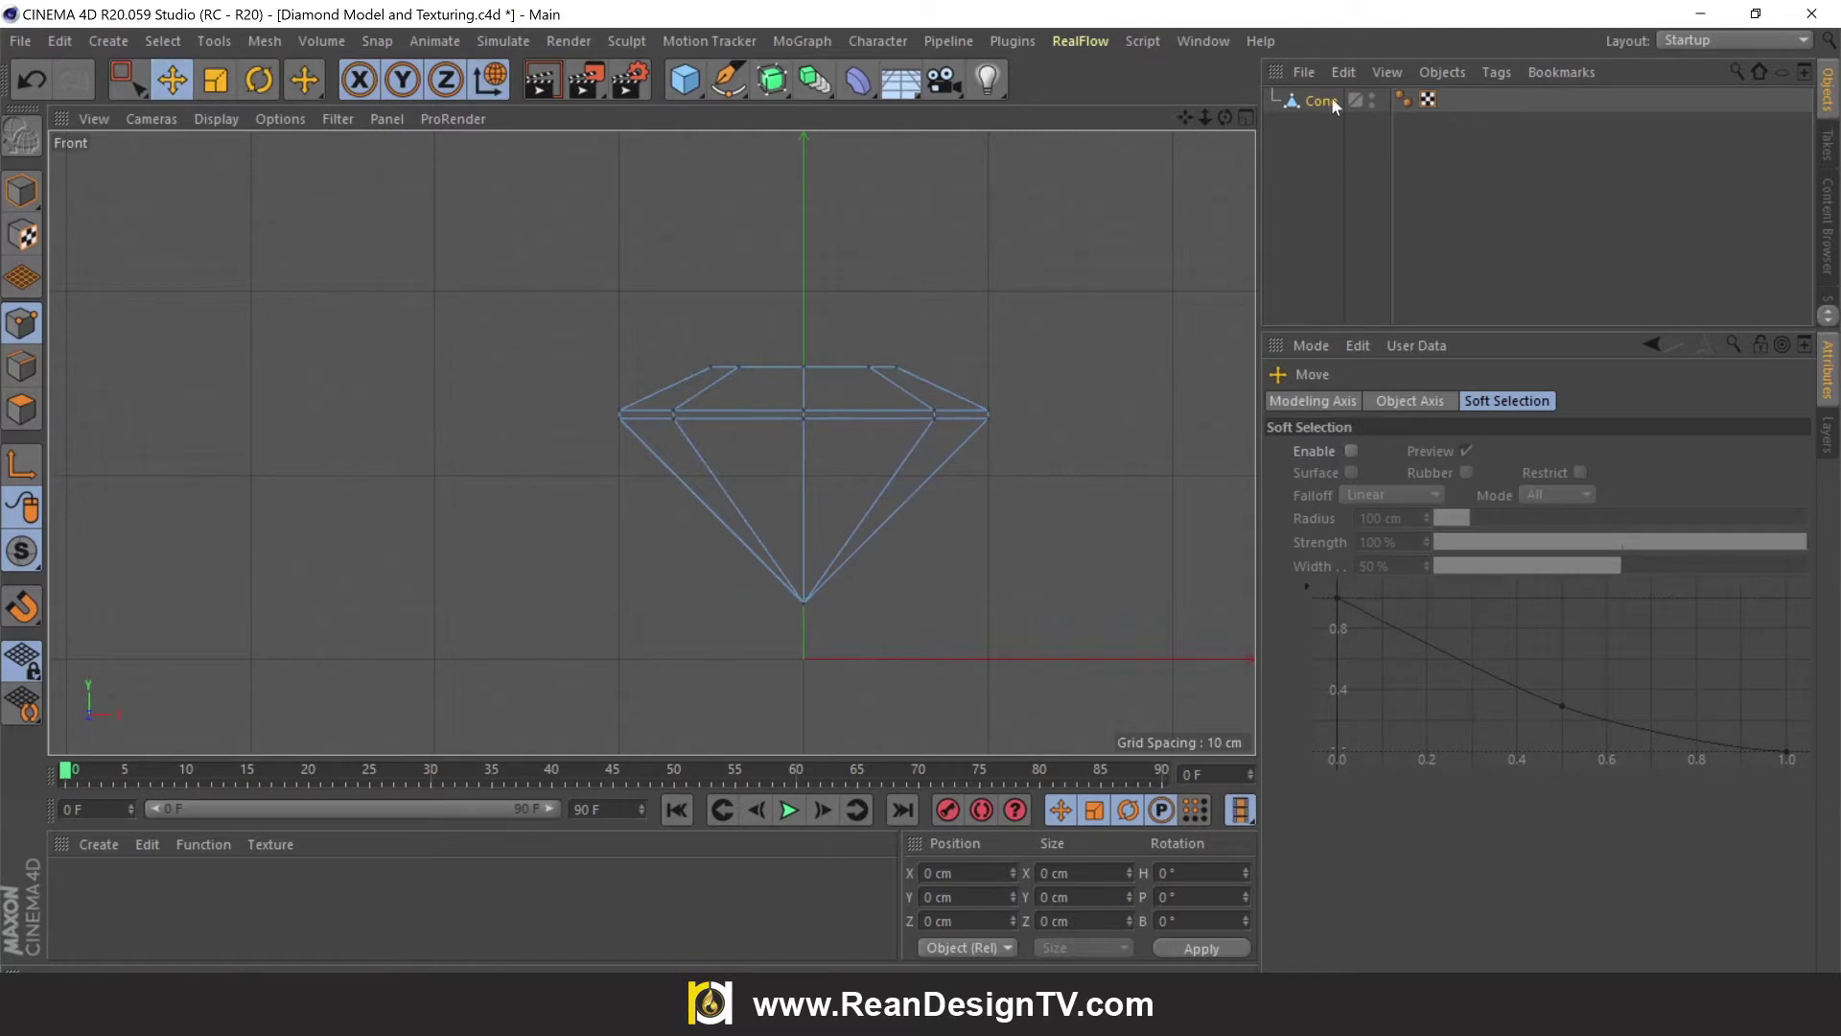
# Lift the whole Cone object upward on Y in Model mode
pyautogui.click(1334, 106)
pyautogui.click(21, 190)
pyautogui.moveTo(807, 381); pyautogui.dragTo(821, 430)
pyautogui.click(1243, 119)
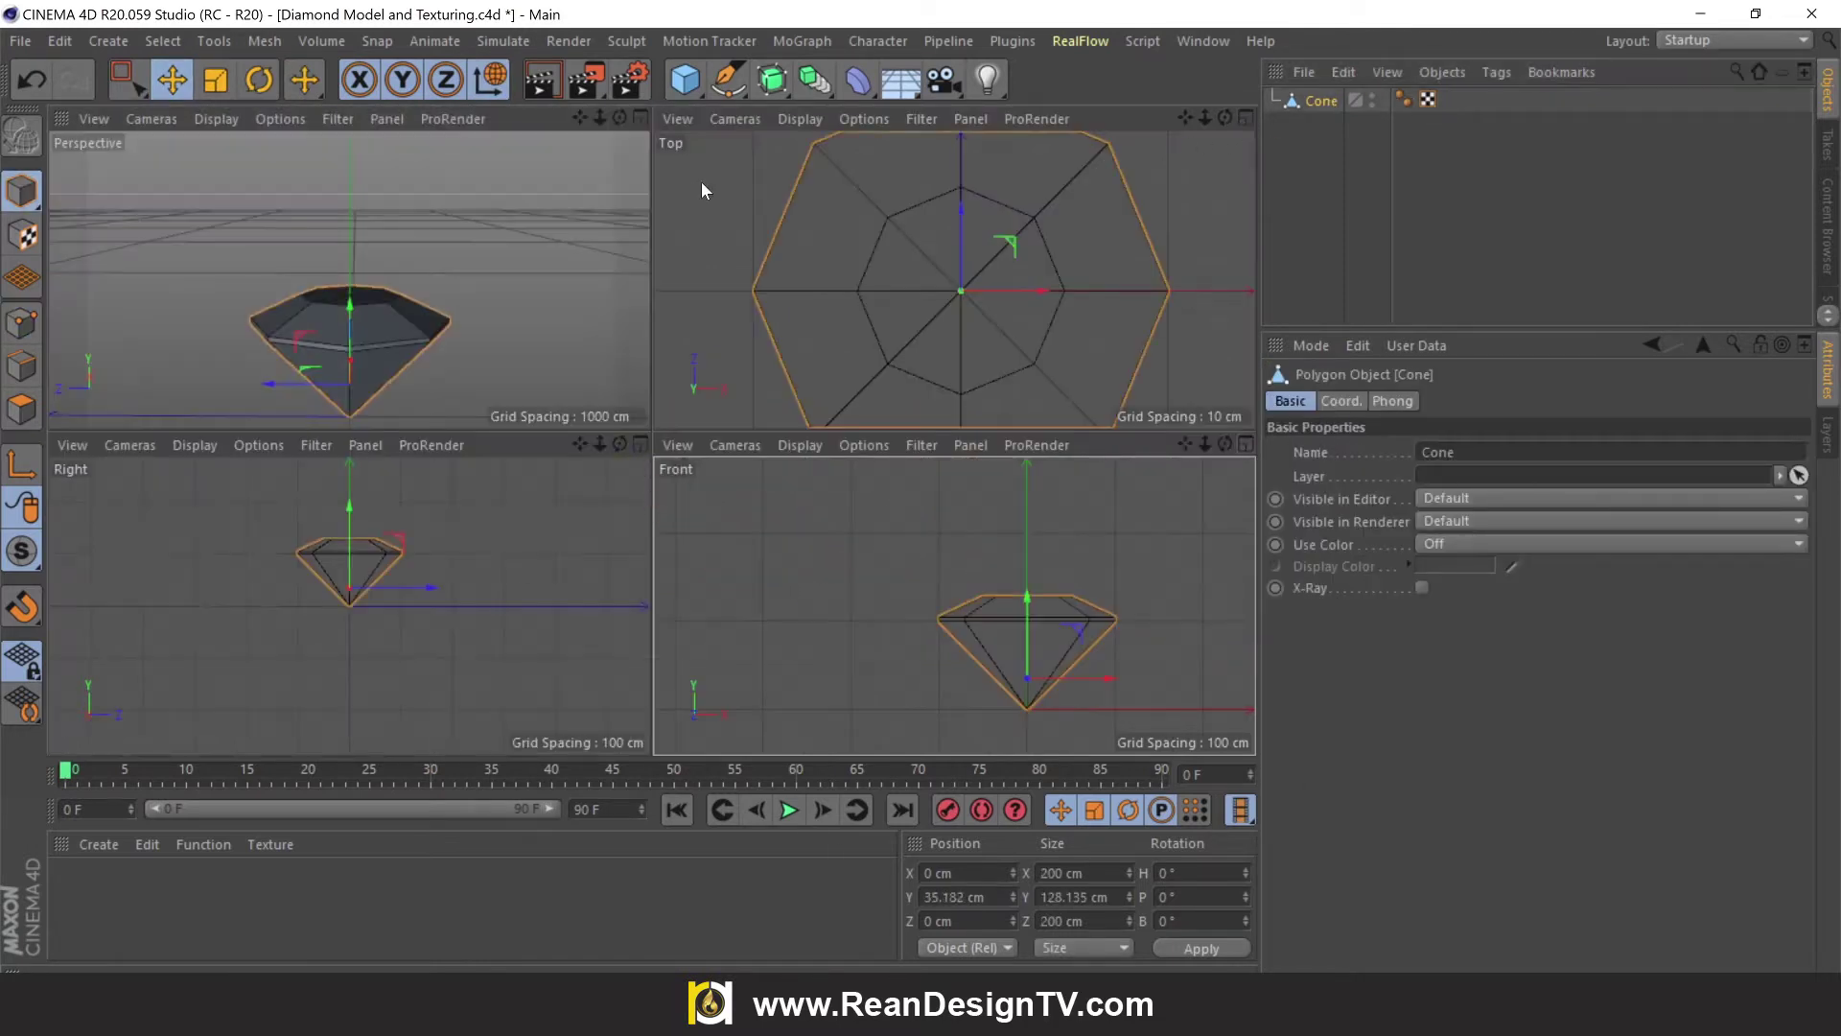
pyautogui.click(639, 112)
pyautogui.moveTo(1226, 117); pyautogui.dragTo(1180, 106)
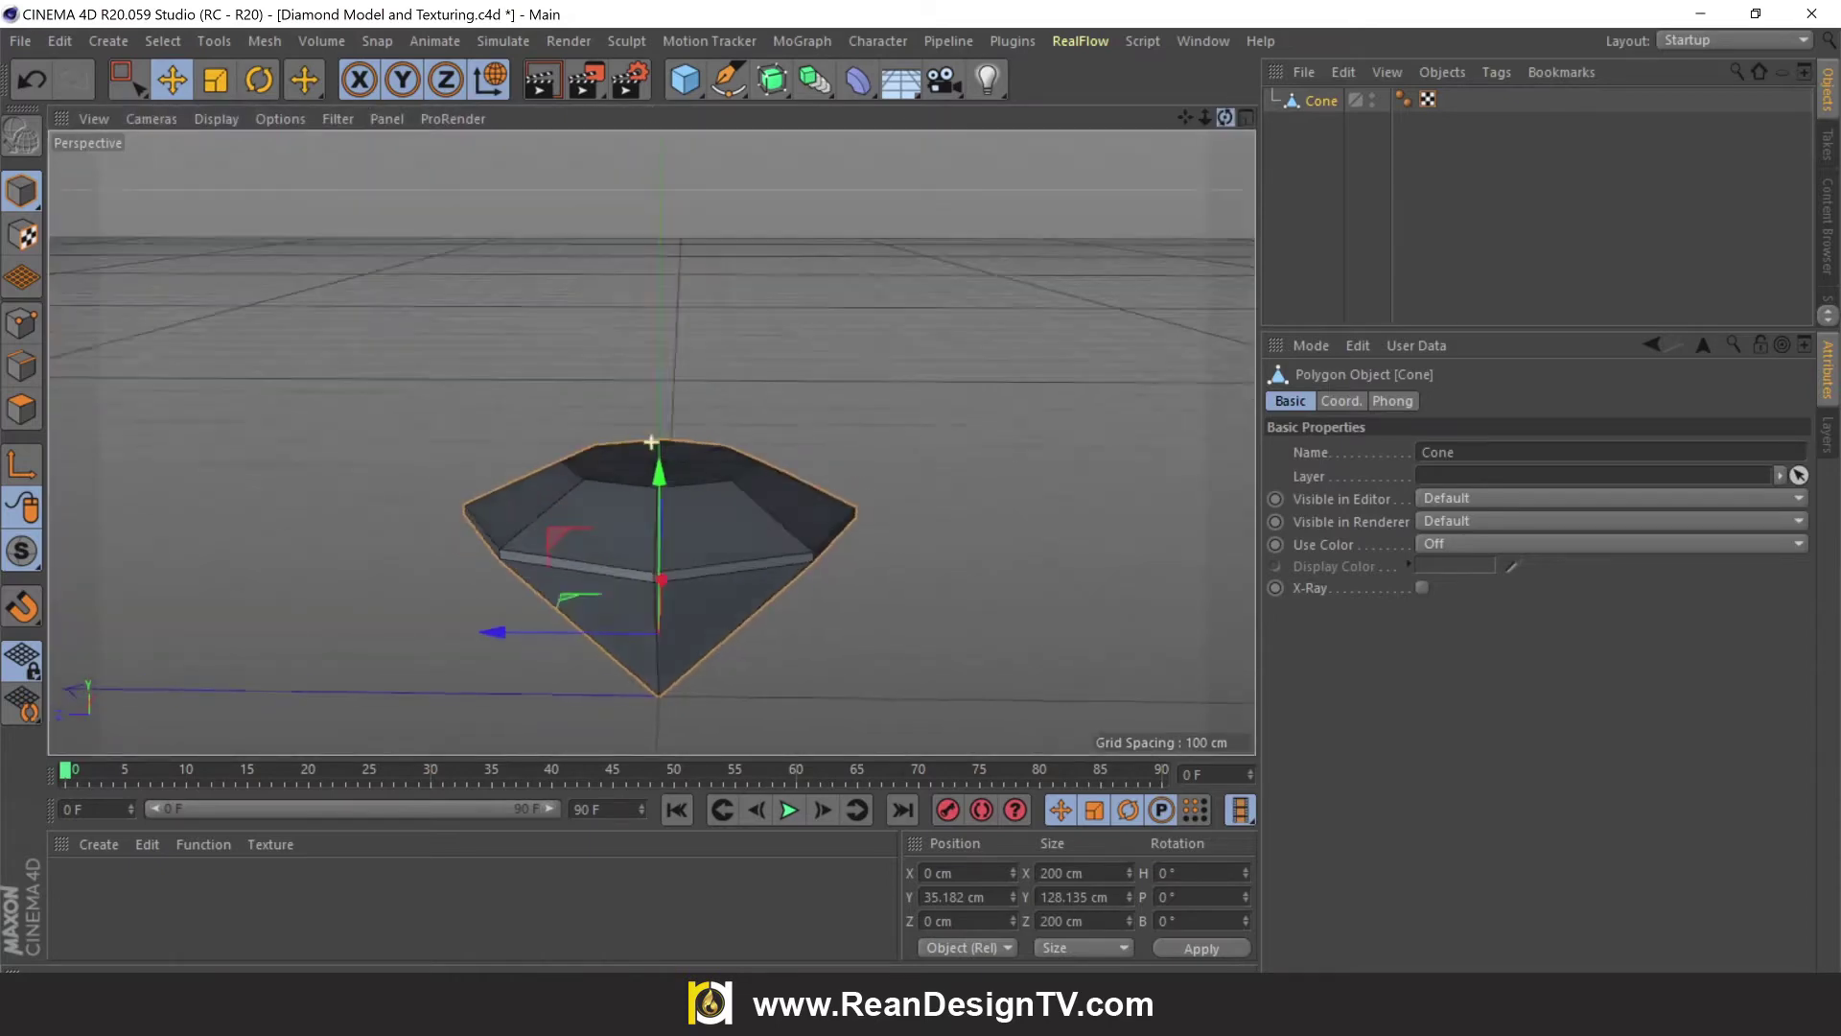
pyautogui.moveTo(651, 442); pyautogui.dragTo(1187, 177)
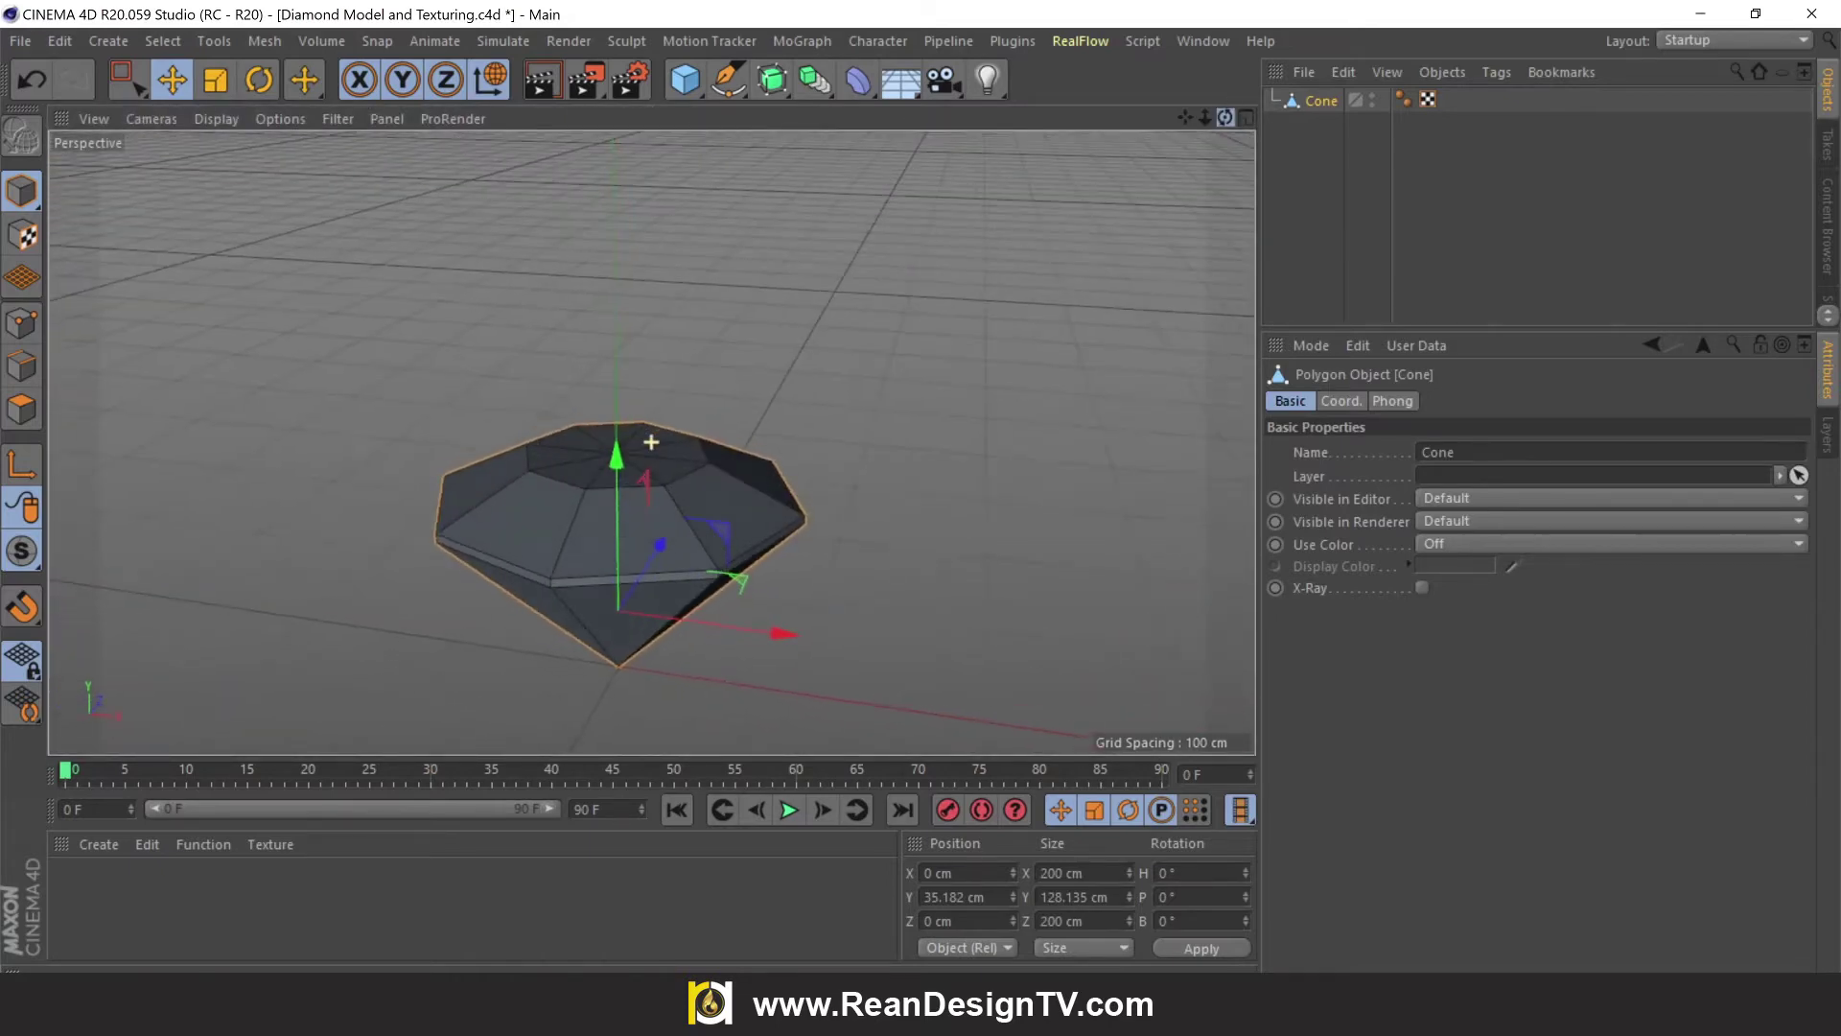
pyautogui.click(29, 326)
pyautogui.click(23, 366)
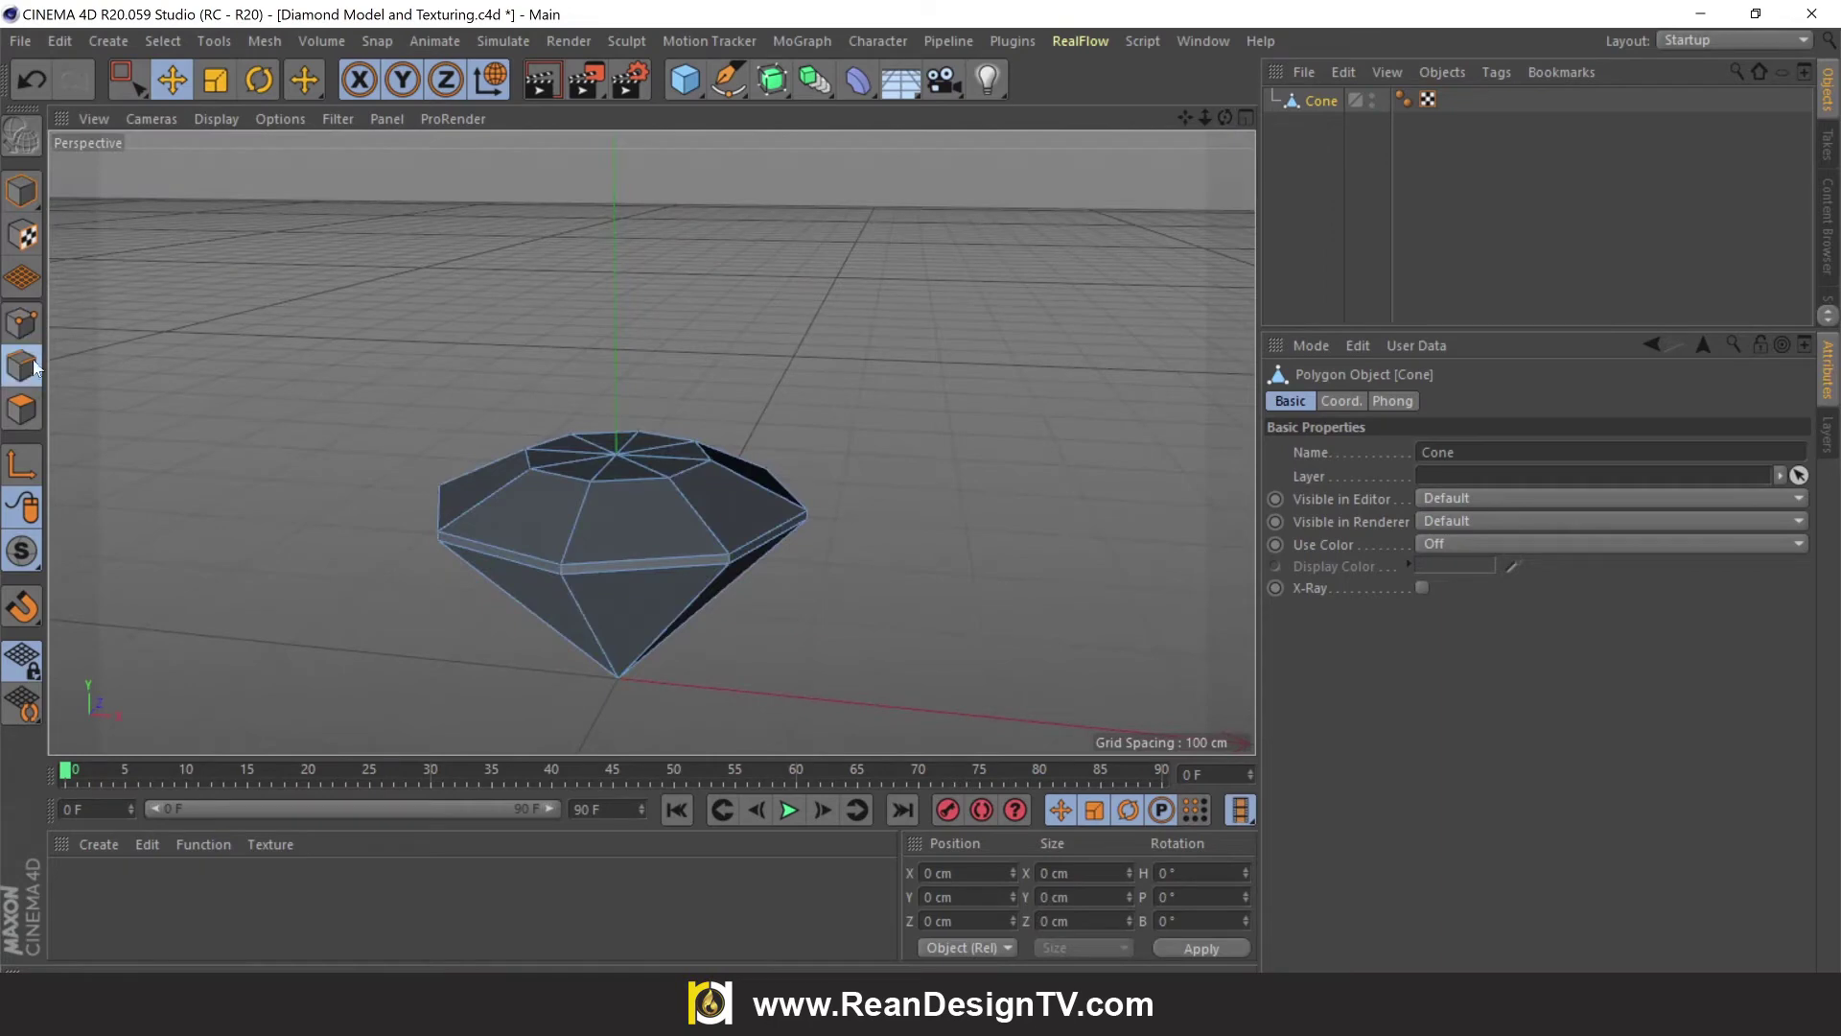
# Box-select the diamond's top and lower edges in the maximised Front view
pyautogui.click(1247, 117)
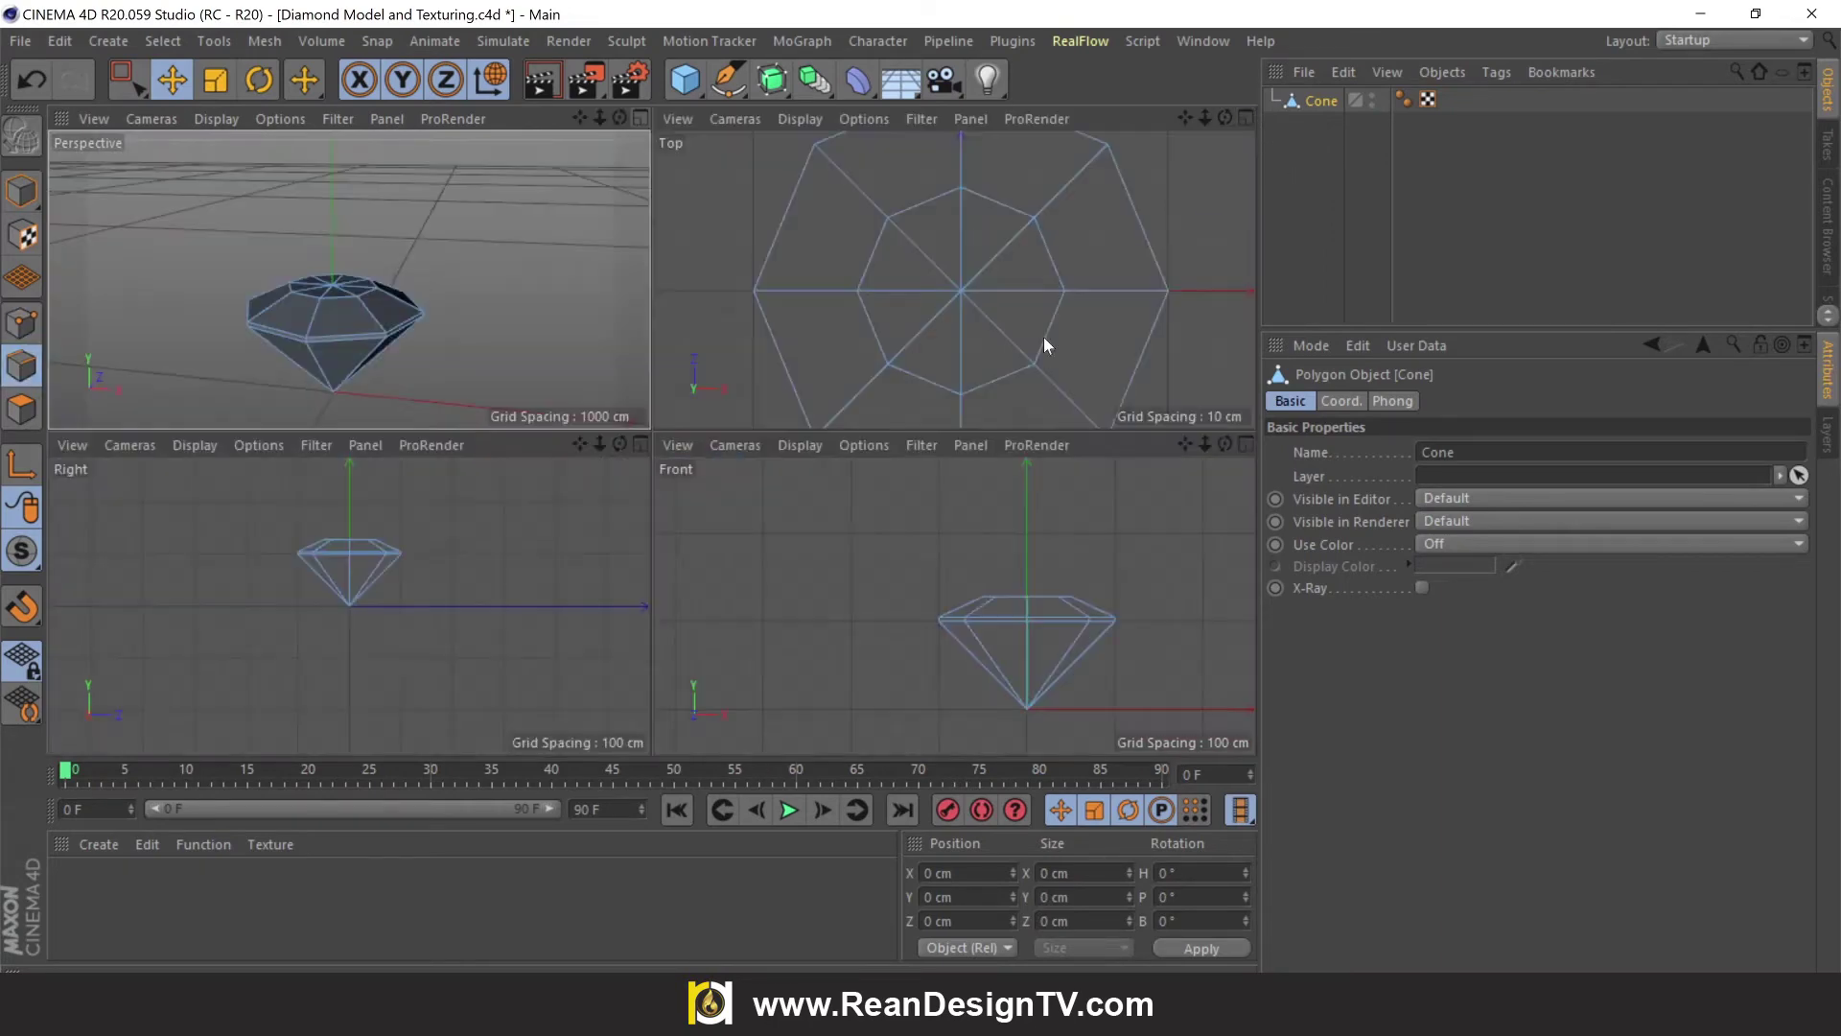
pyautogui.click(1247, 445)
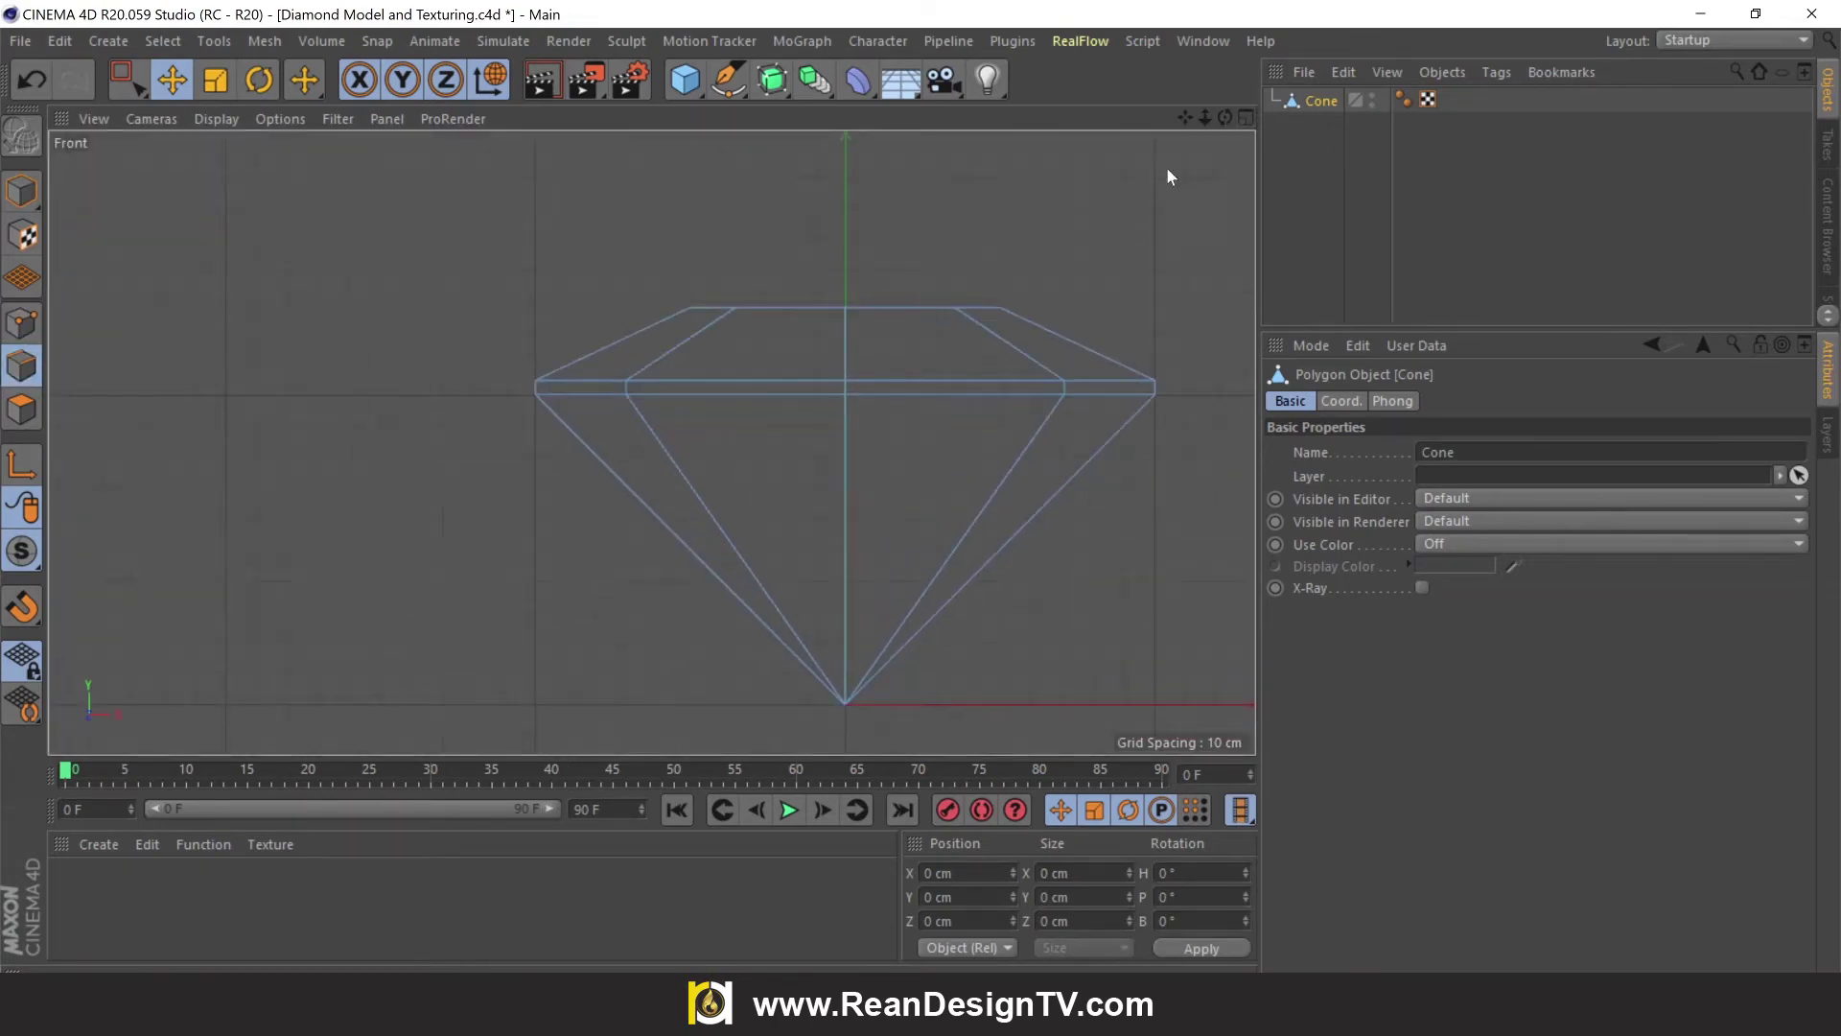
pyautogui.moveTo(1185, 117); pyautogui.dragTo(1184, 117)
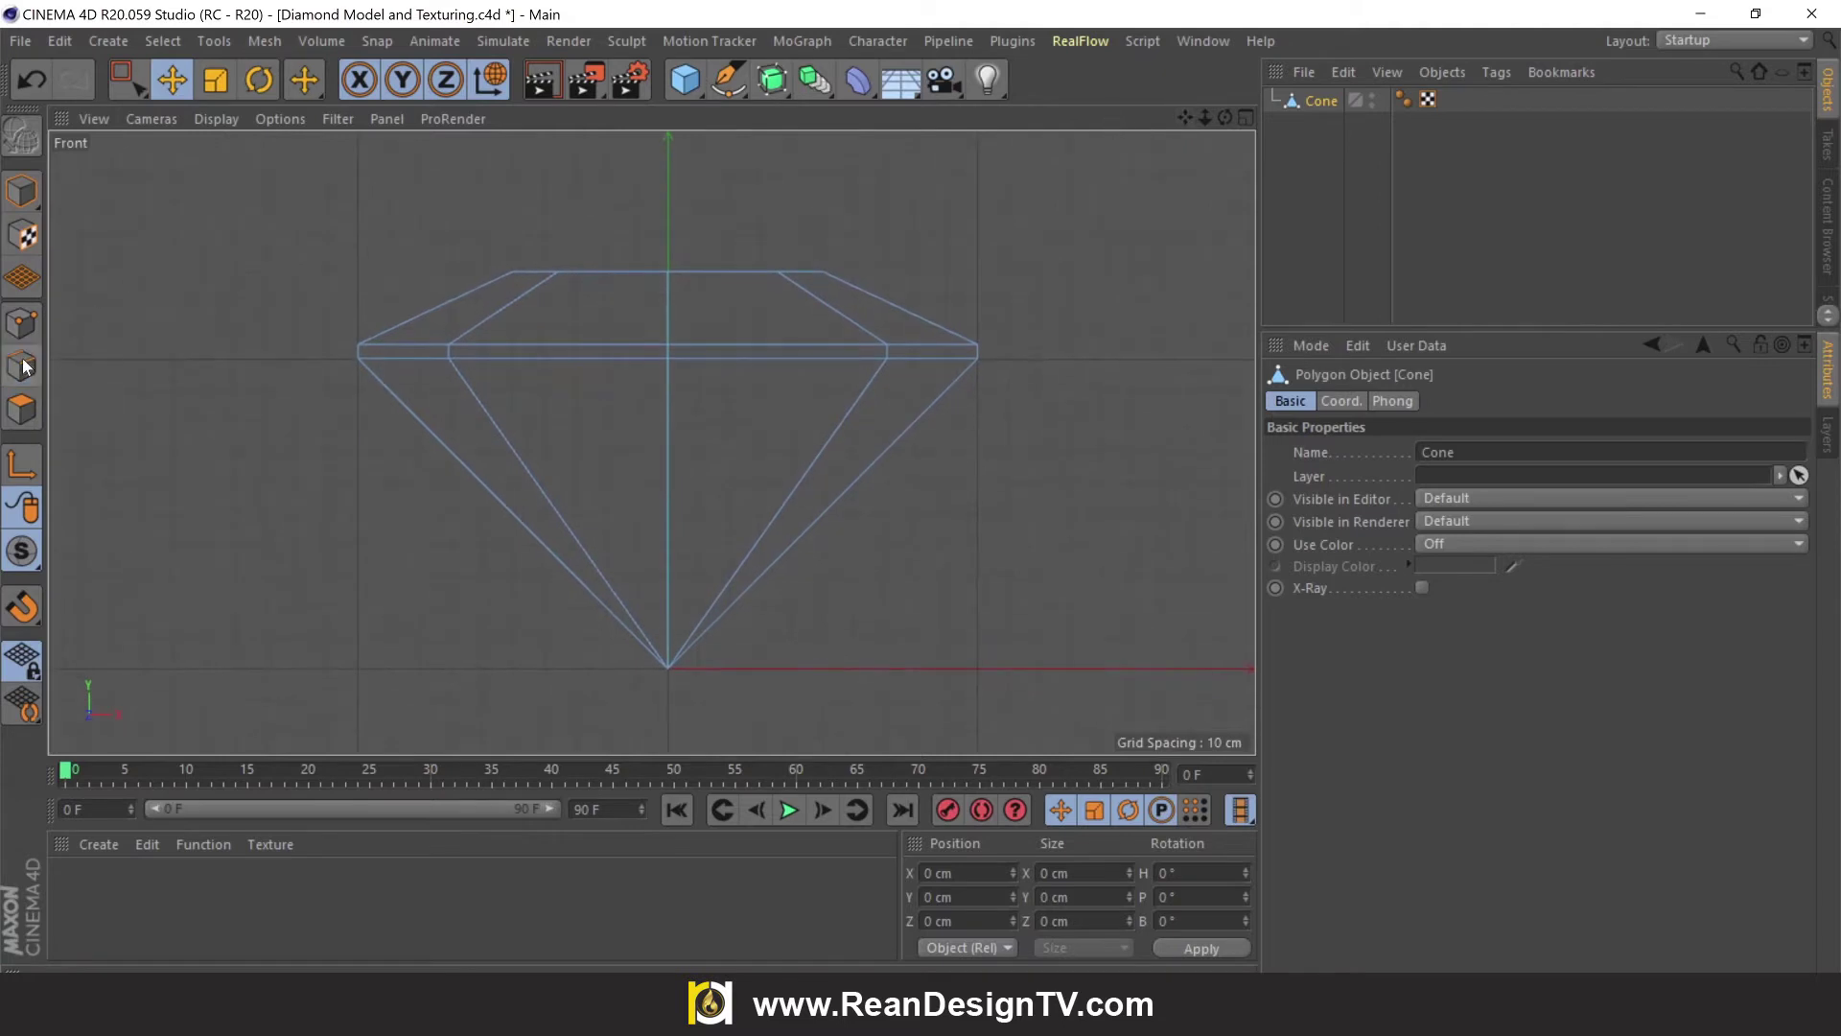
pyautogui.click(127, 79)
pyautogui.click(259, 153)
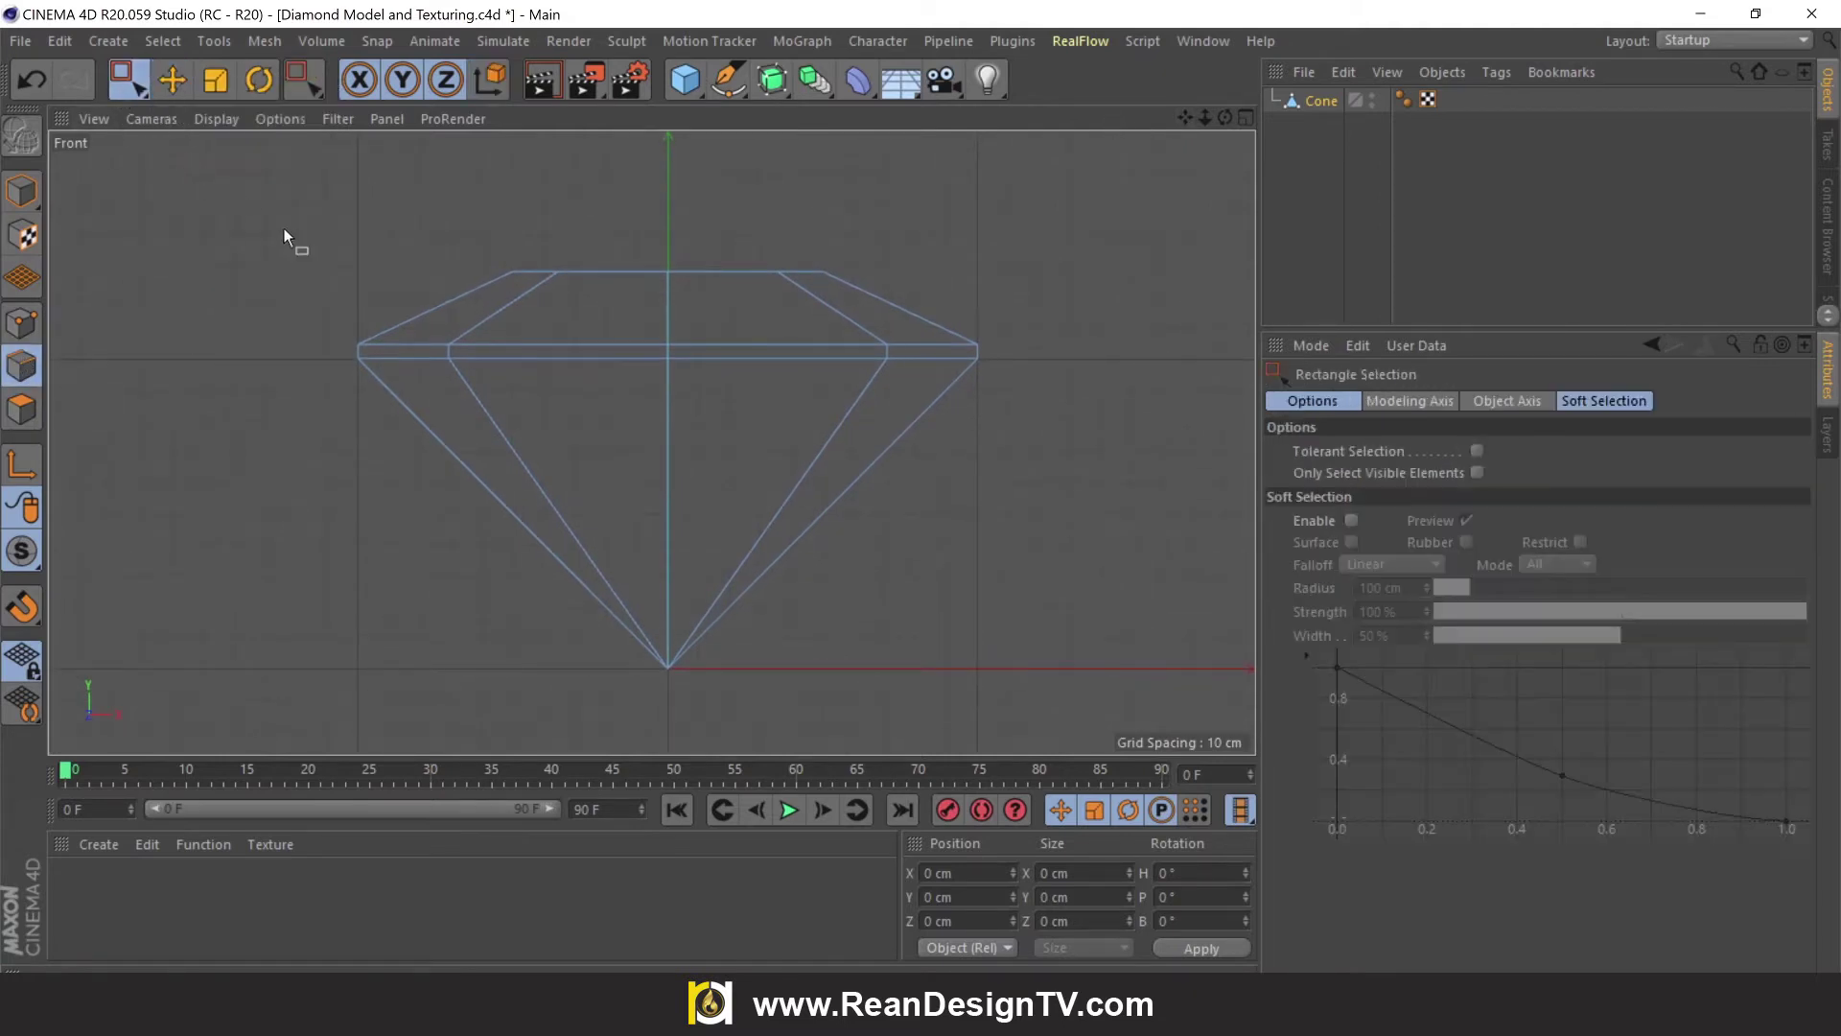
pyautogui.moveTo(225, 179); pyautogui.dragTo(1072, 347)
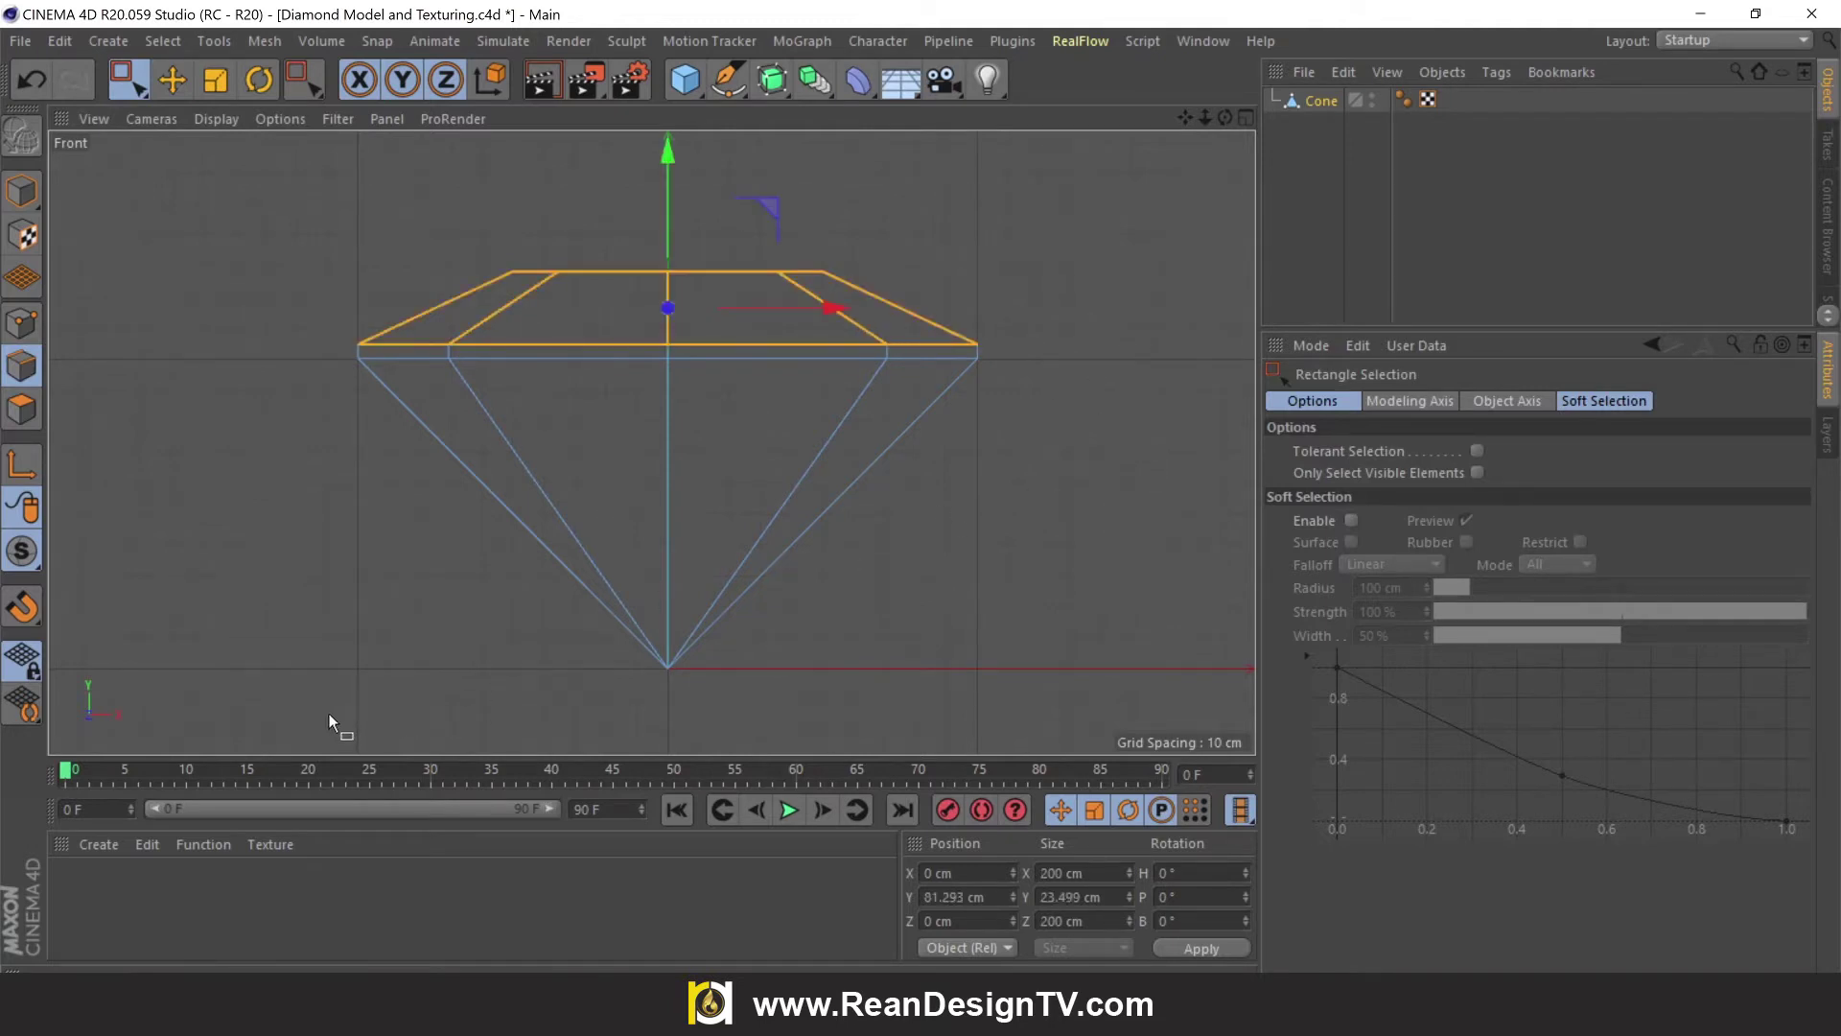
pyautogui.moveTo(326, 700); pyautogui.dragTo(1024, 358)
# Return to a full-size Perspective view of the diamond
pyautogui.click(1245, 117)
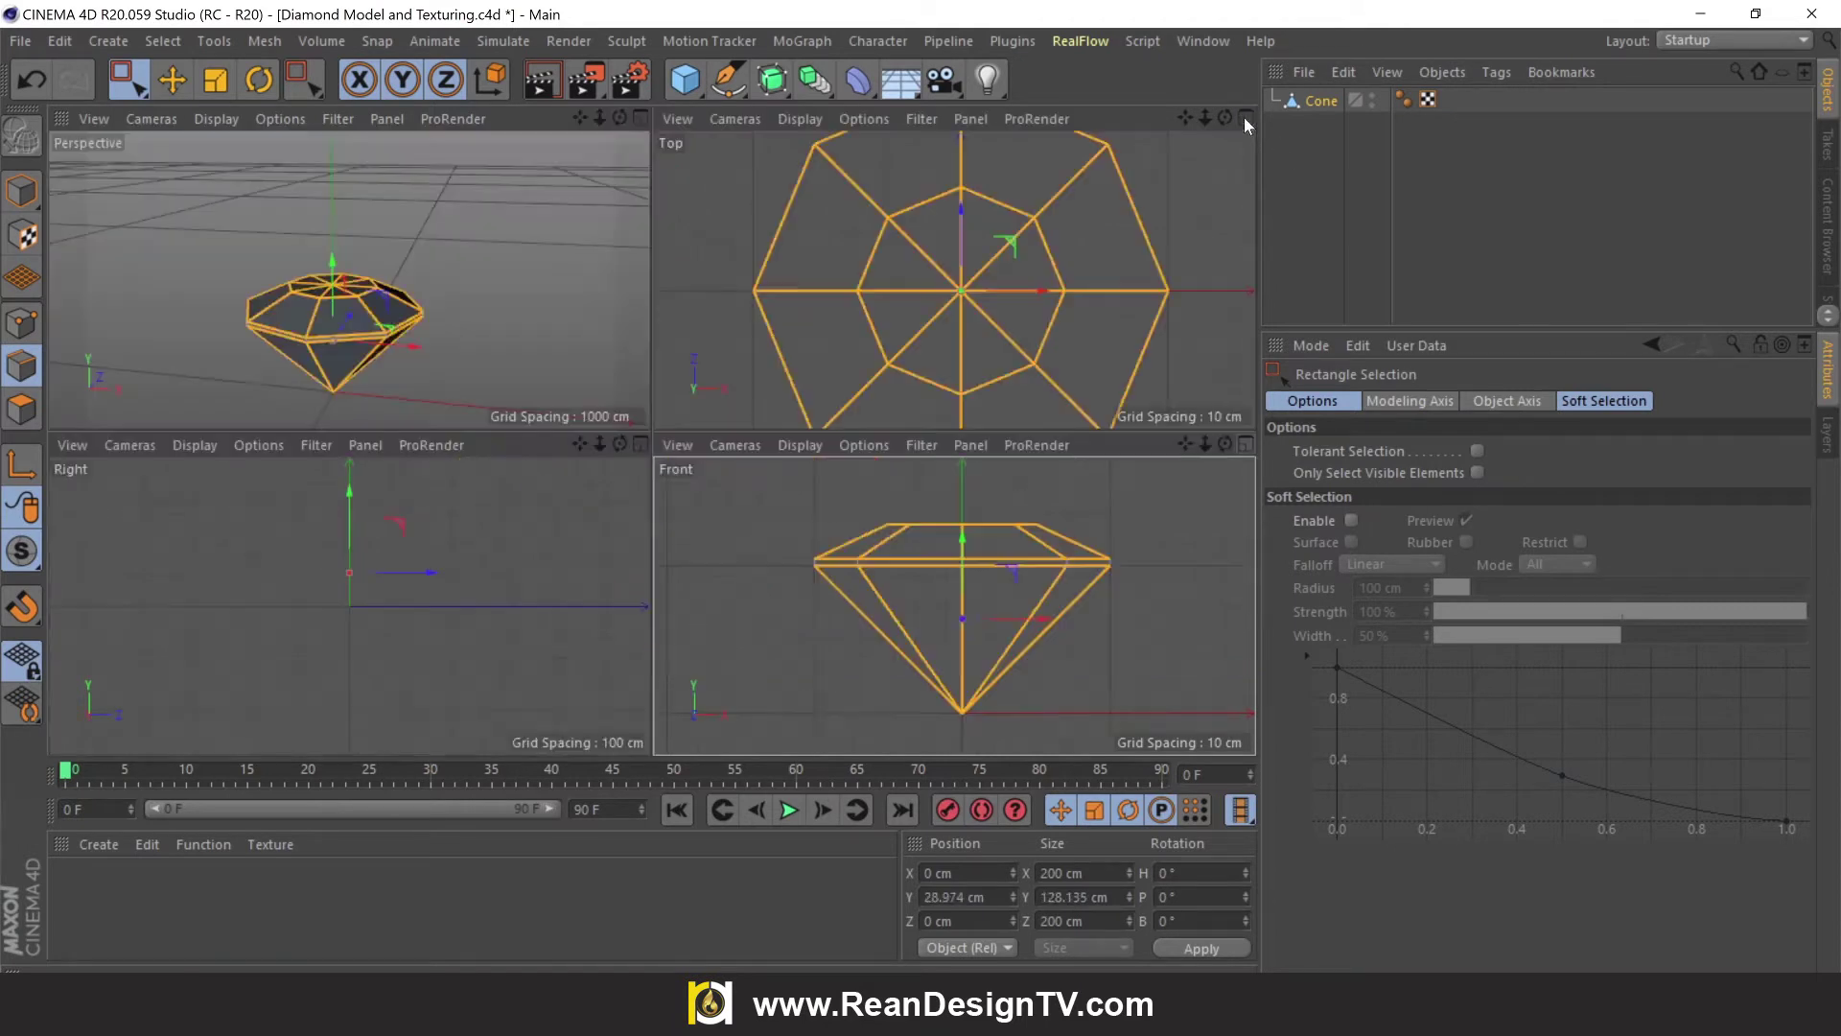
pyautogui.click(626, 125)
pyautogui.scroll(2, 959, 383)
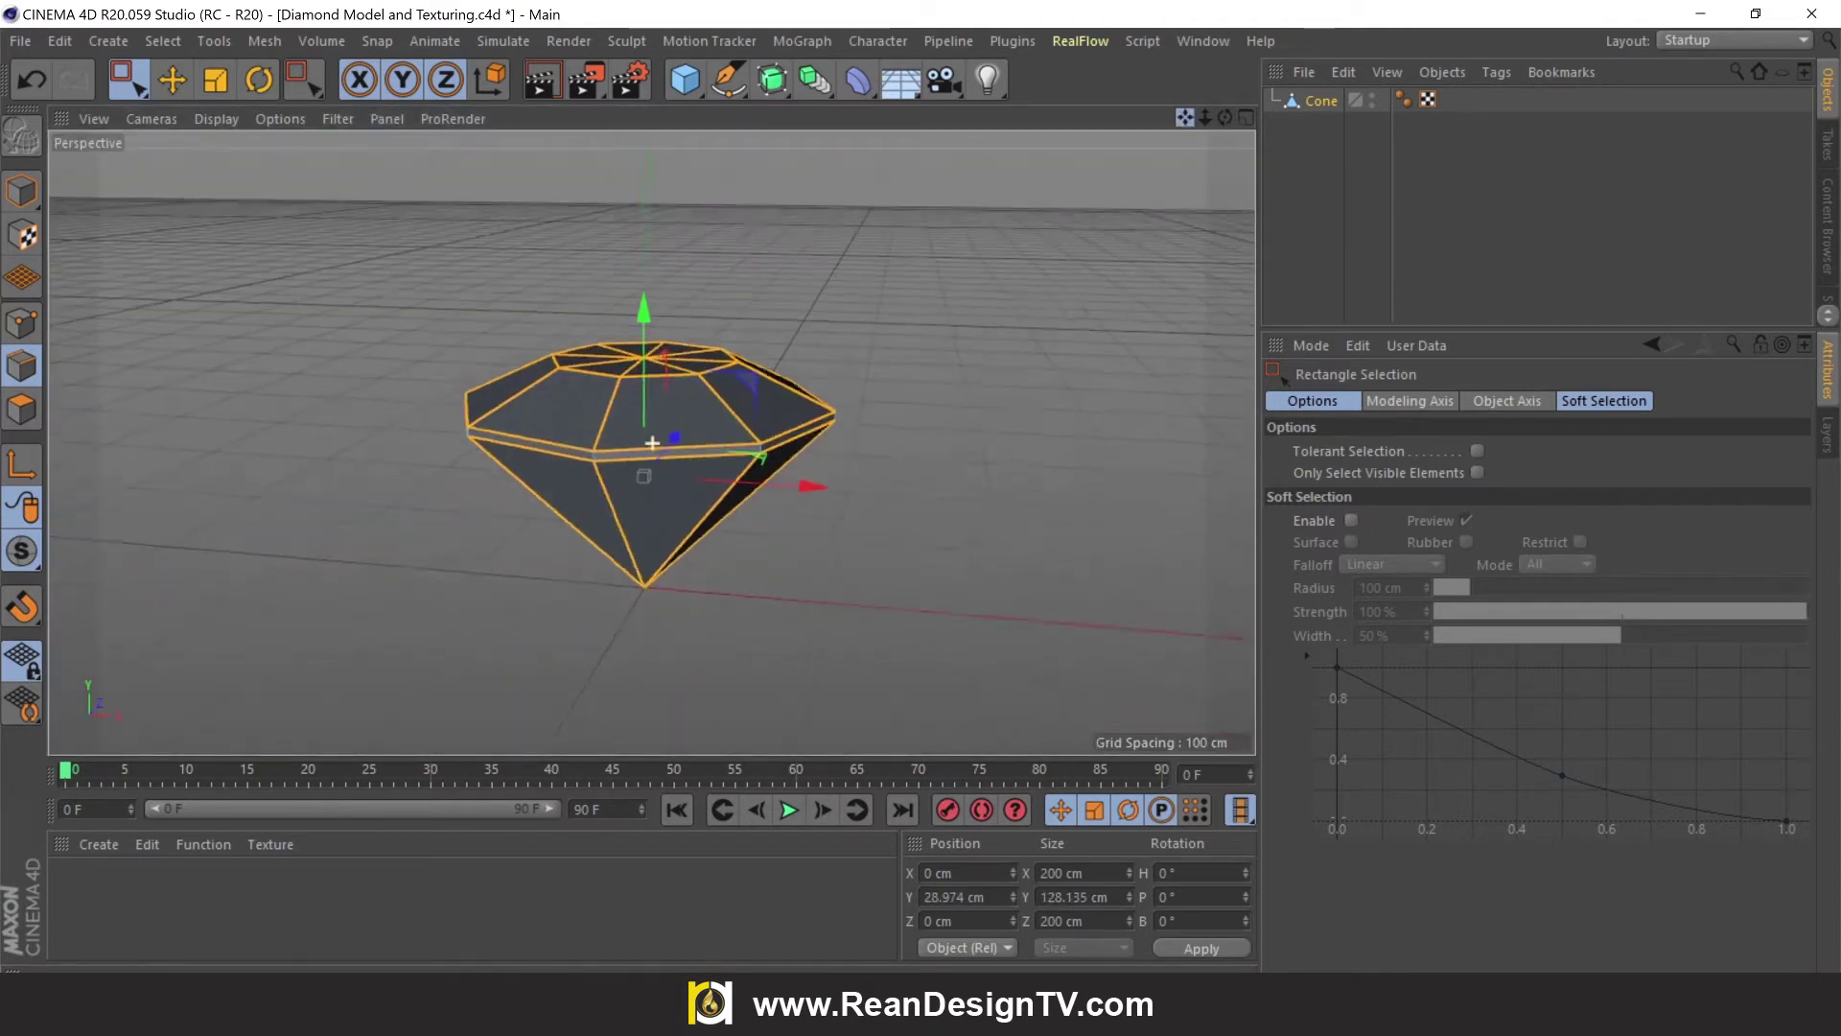
pyautogui.scroll(2, 685, 498)
pyautogui.keyDown('alt'); pyautogui.moveTo(651, 441); pyautogui.dragTo(664, 353); pyautogui.keyUp('alt')
pyautogui.scroll(3, 652, 441)
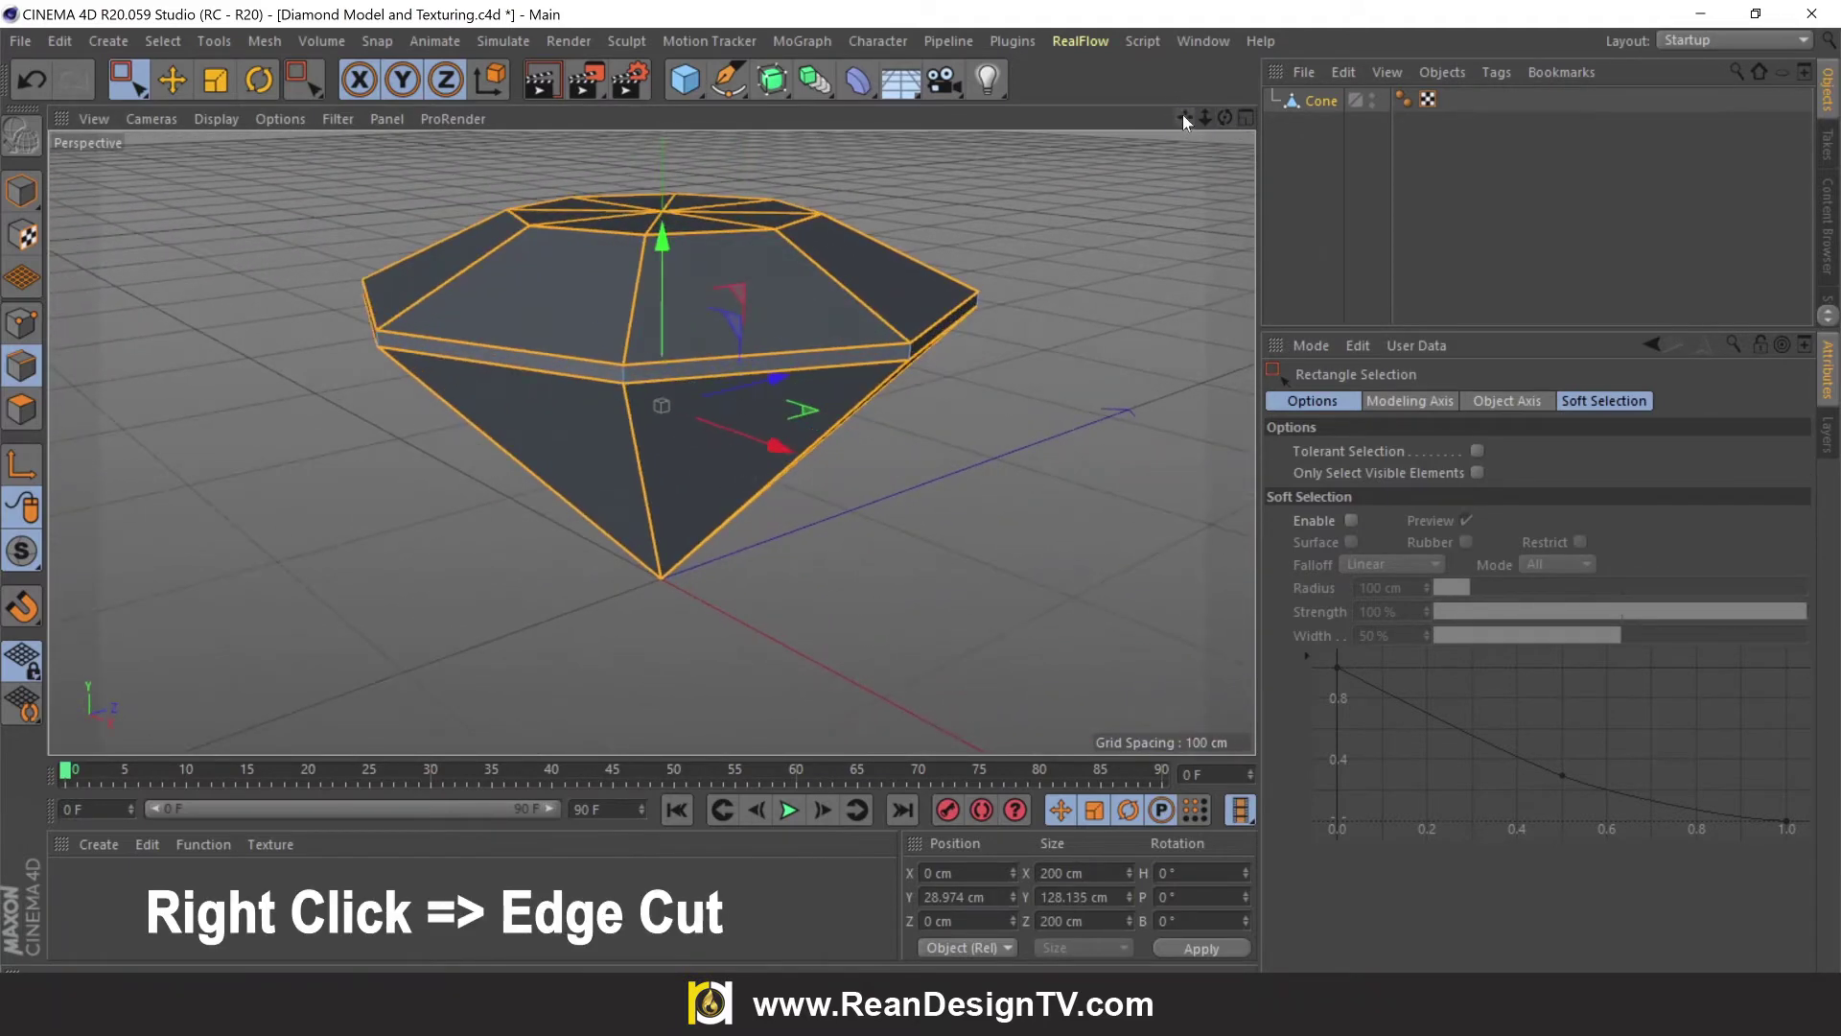
# Edge Cut the selected edges at 50% offset, 1 subdivision, with Create N-gons off
pyautogui.moveTo(1186, 117); pyautogui.dragTo(1178, 135)
pyautogui.rightClick(804, 350)
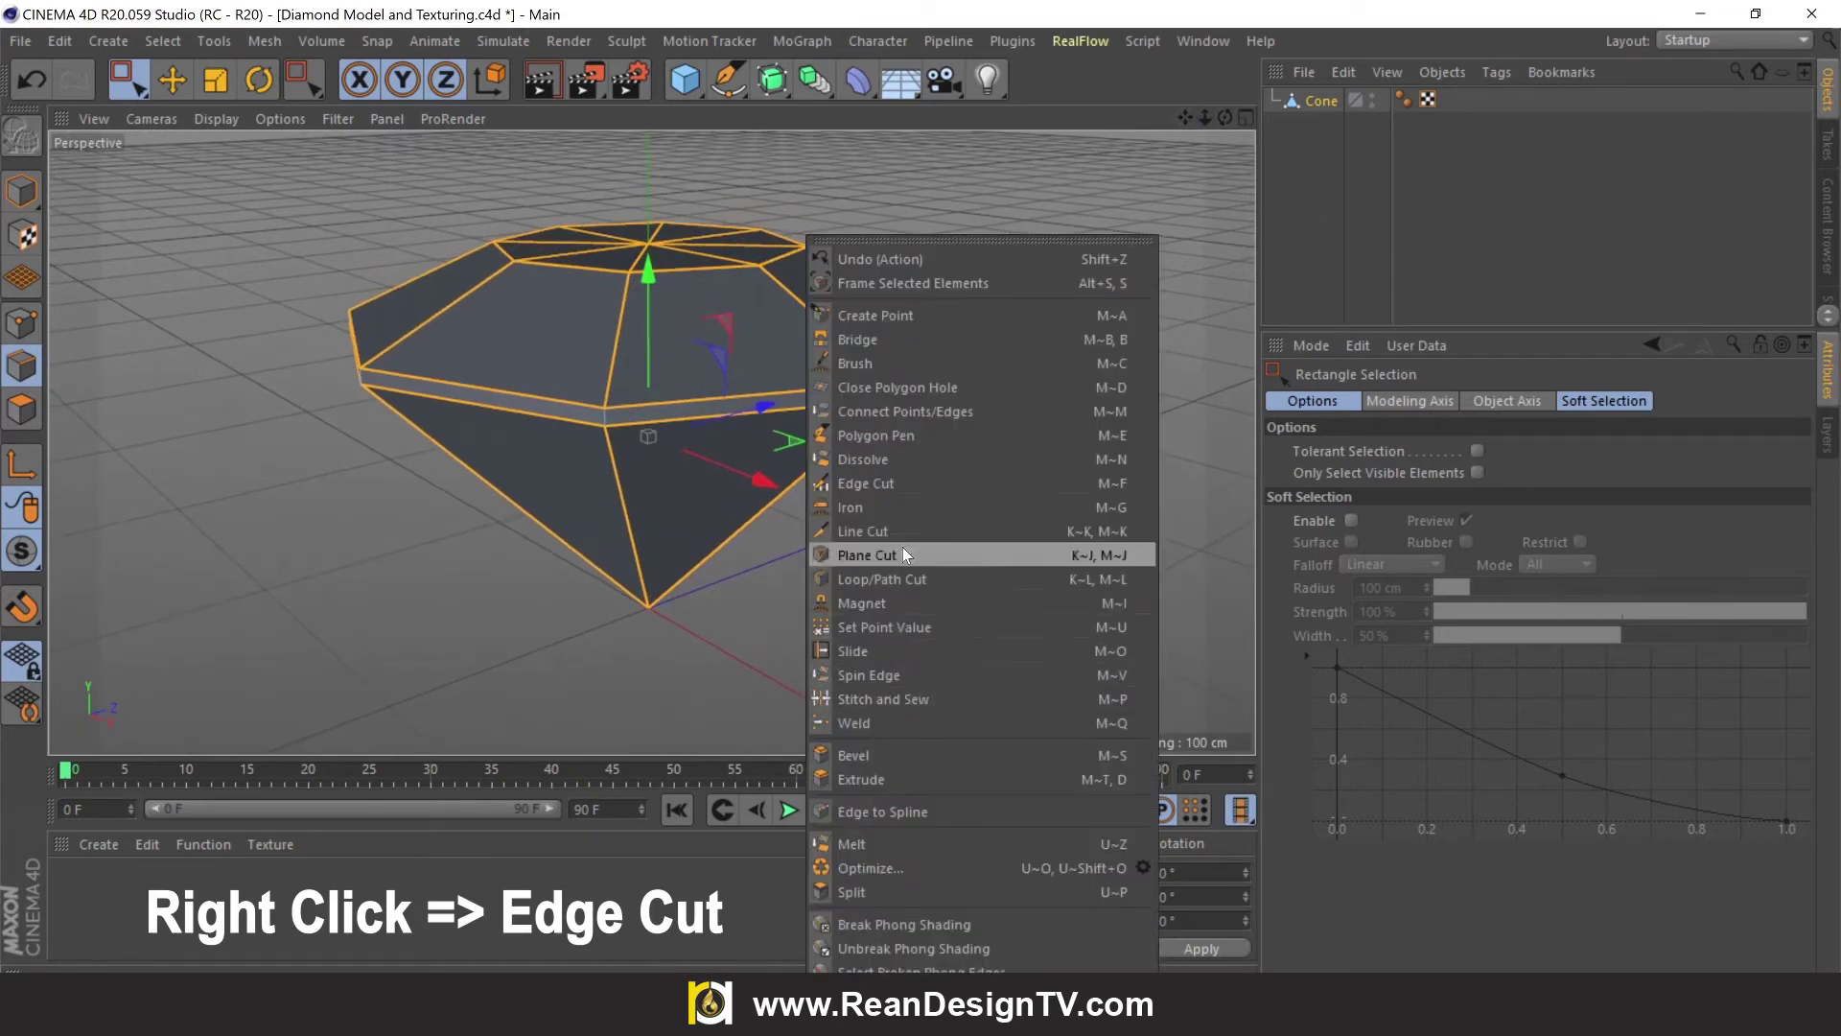
pyautogui.click(963, 483)
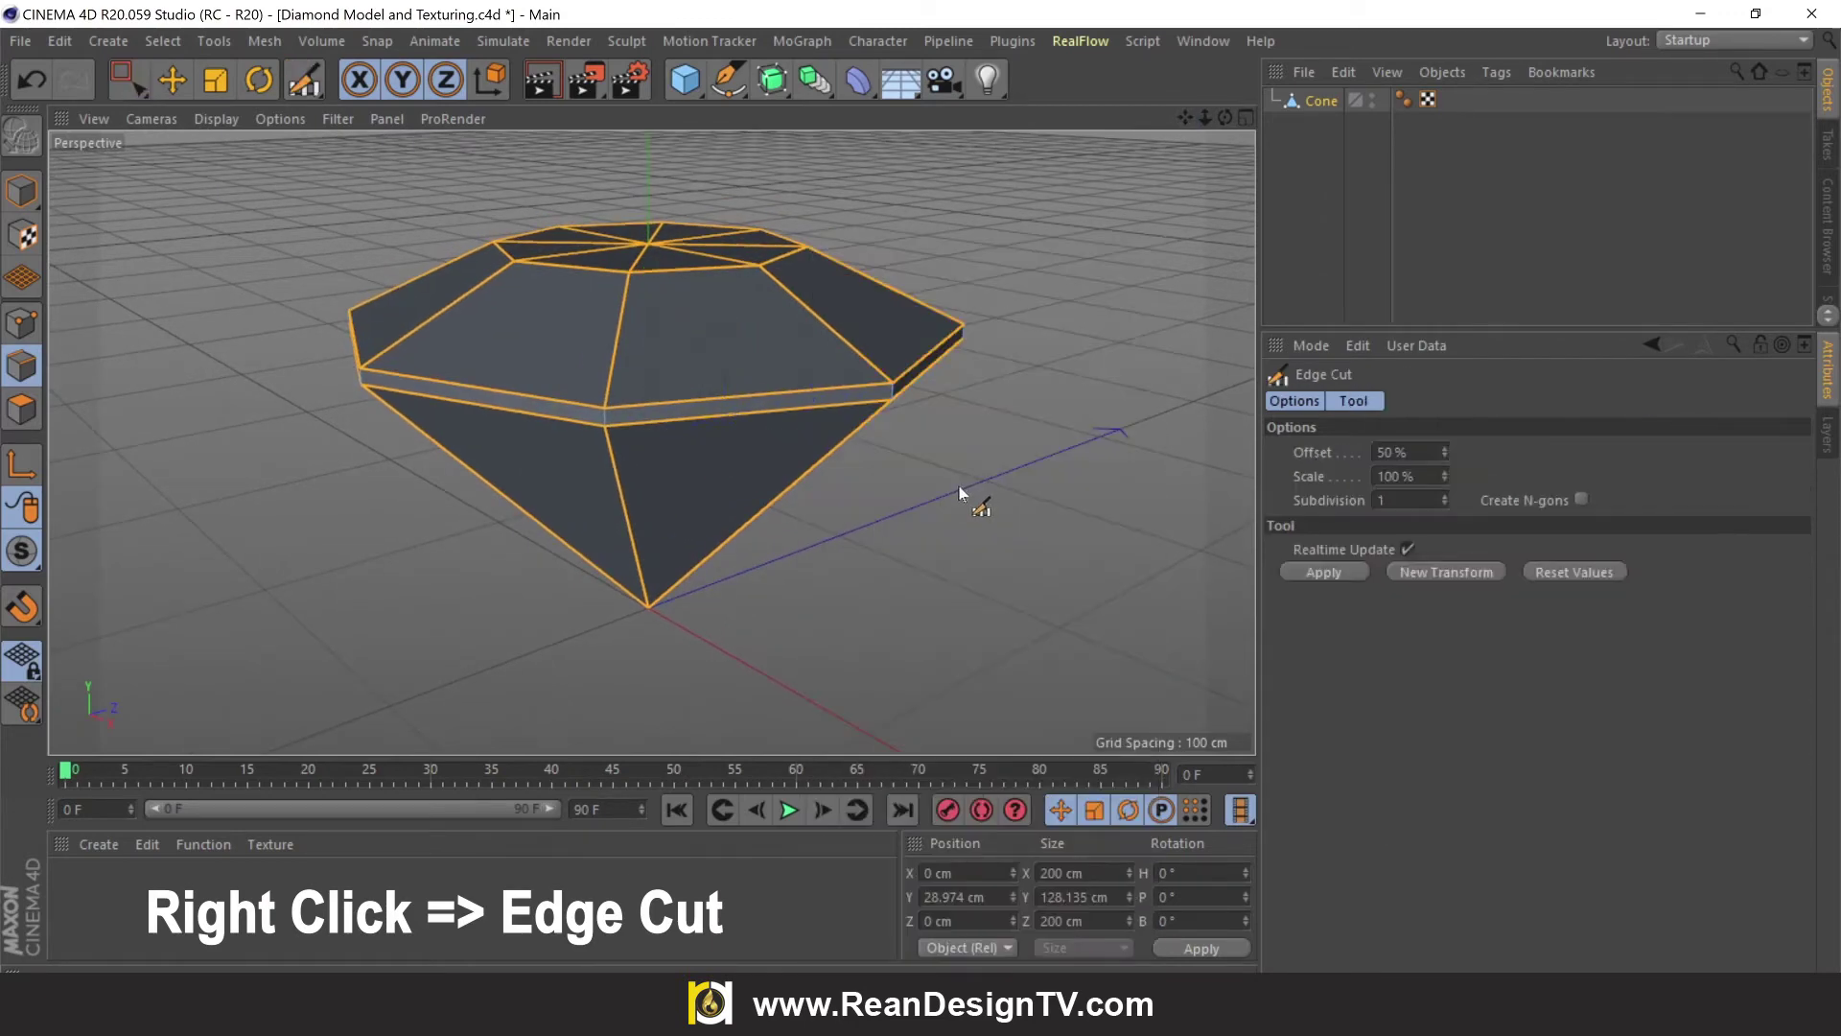
pyautogui.click(1581, 499)
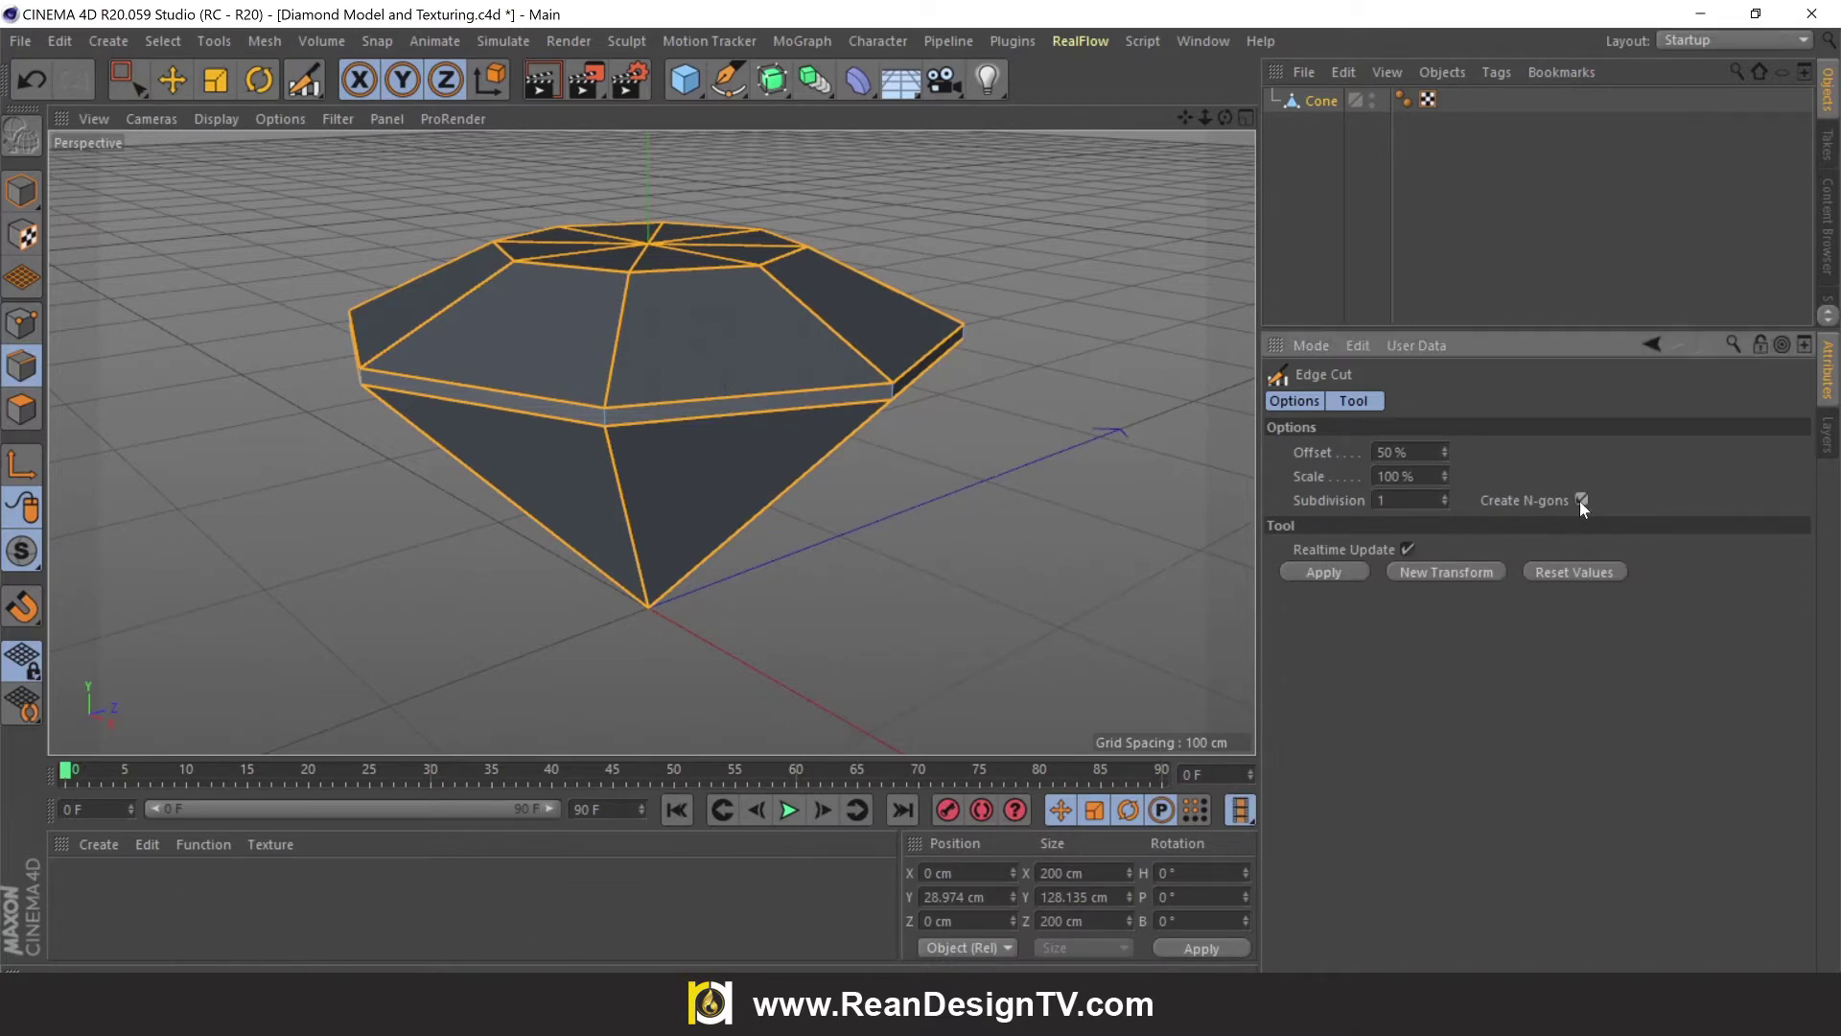
pyautogui.scroll(2, 850, 457)
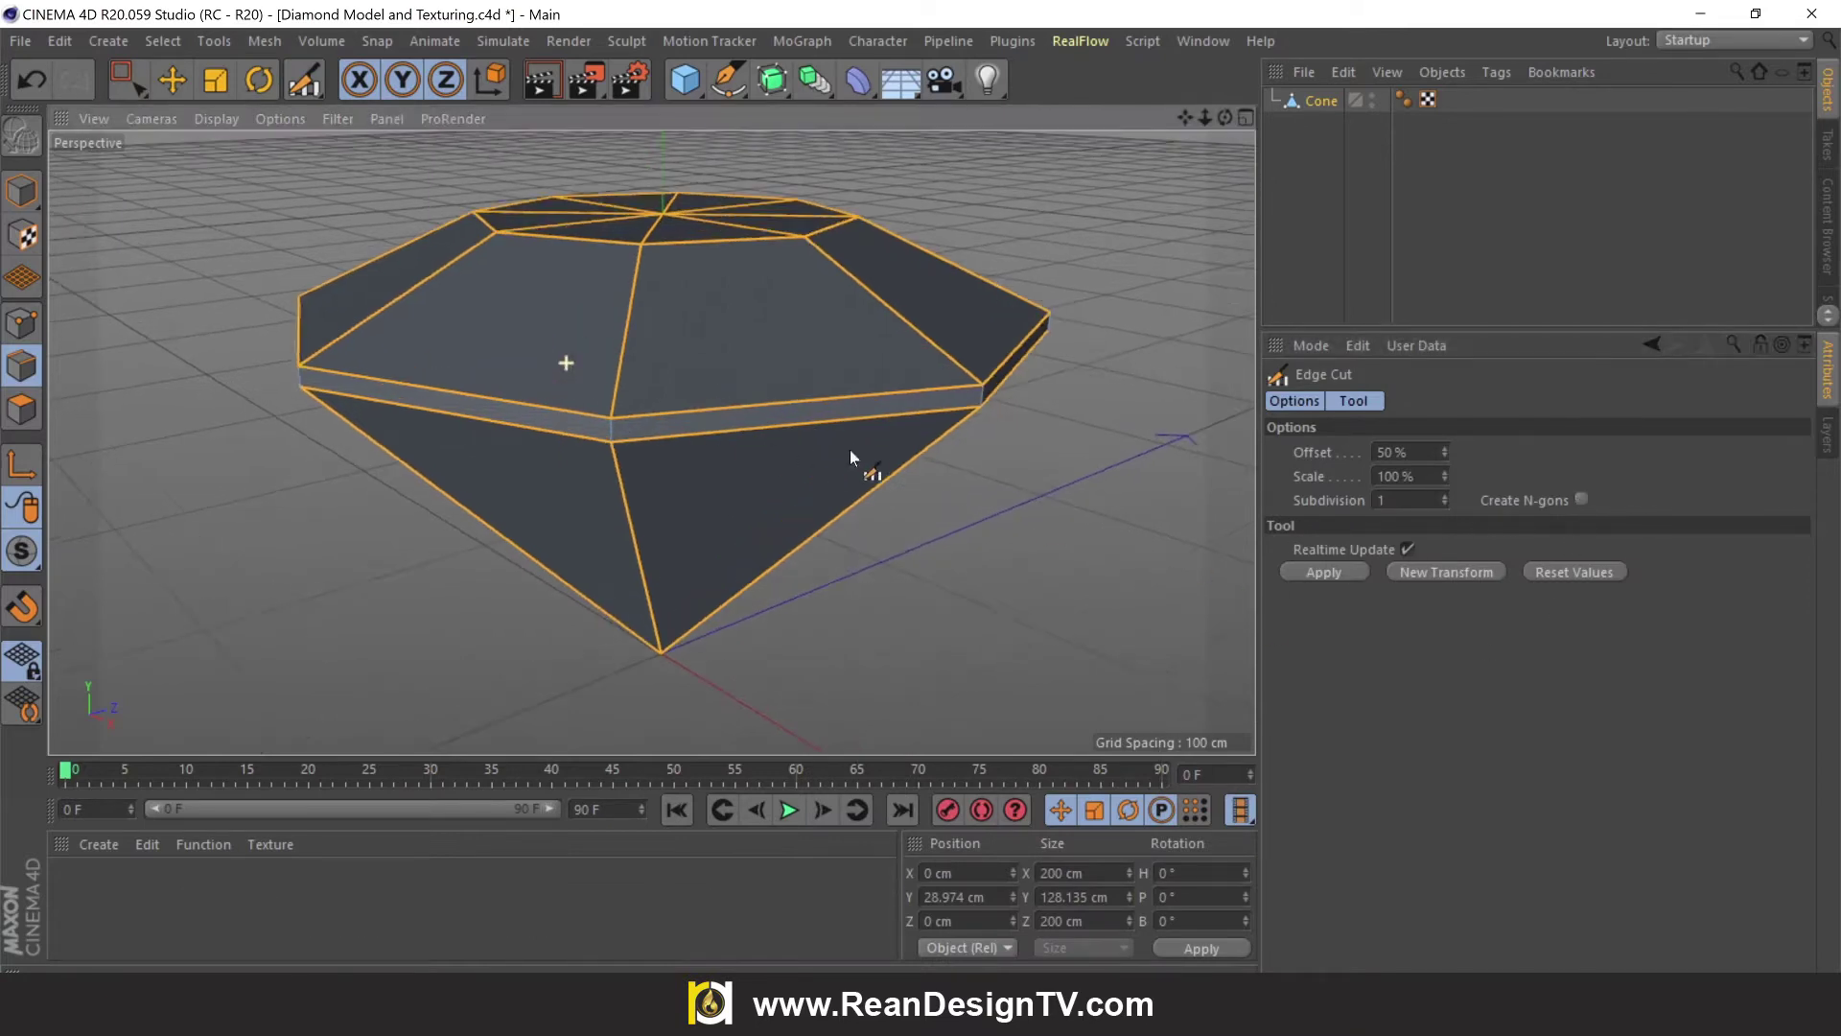
pyautogui.click(810, 408)
pyautogui.scroll(-2, 832, 477)
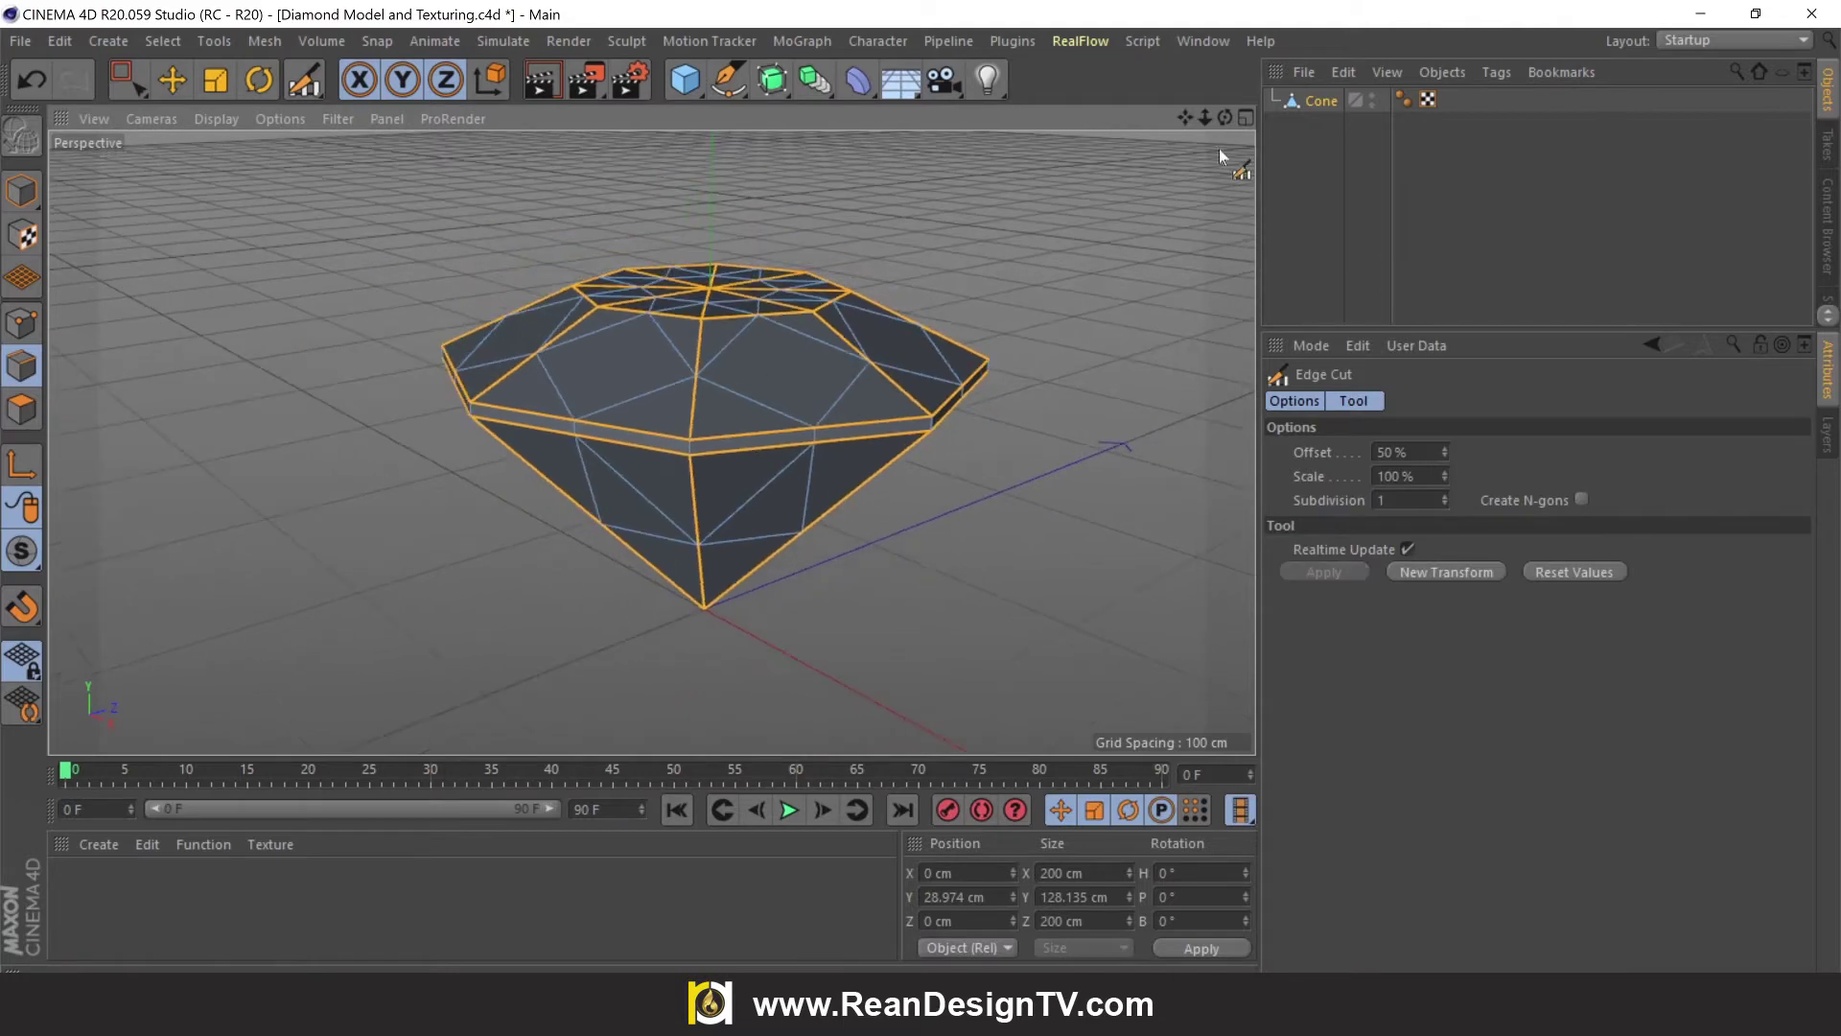
pyautogui.moveTo(1225, 117)
pyautogui.mouseDown()
pyautogui.moveTo(1190, 91)
pyautogui.moveTo(1225, 95)
pyautogui.moveTo(1199, 106)
pyautogui.moveTo(1216, 144)
pyautogui.mouseUp()
pyautogui.click(21, 323)
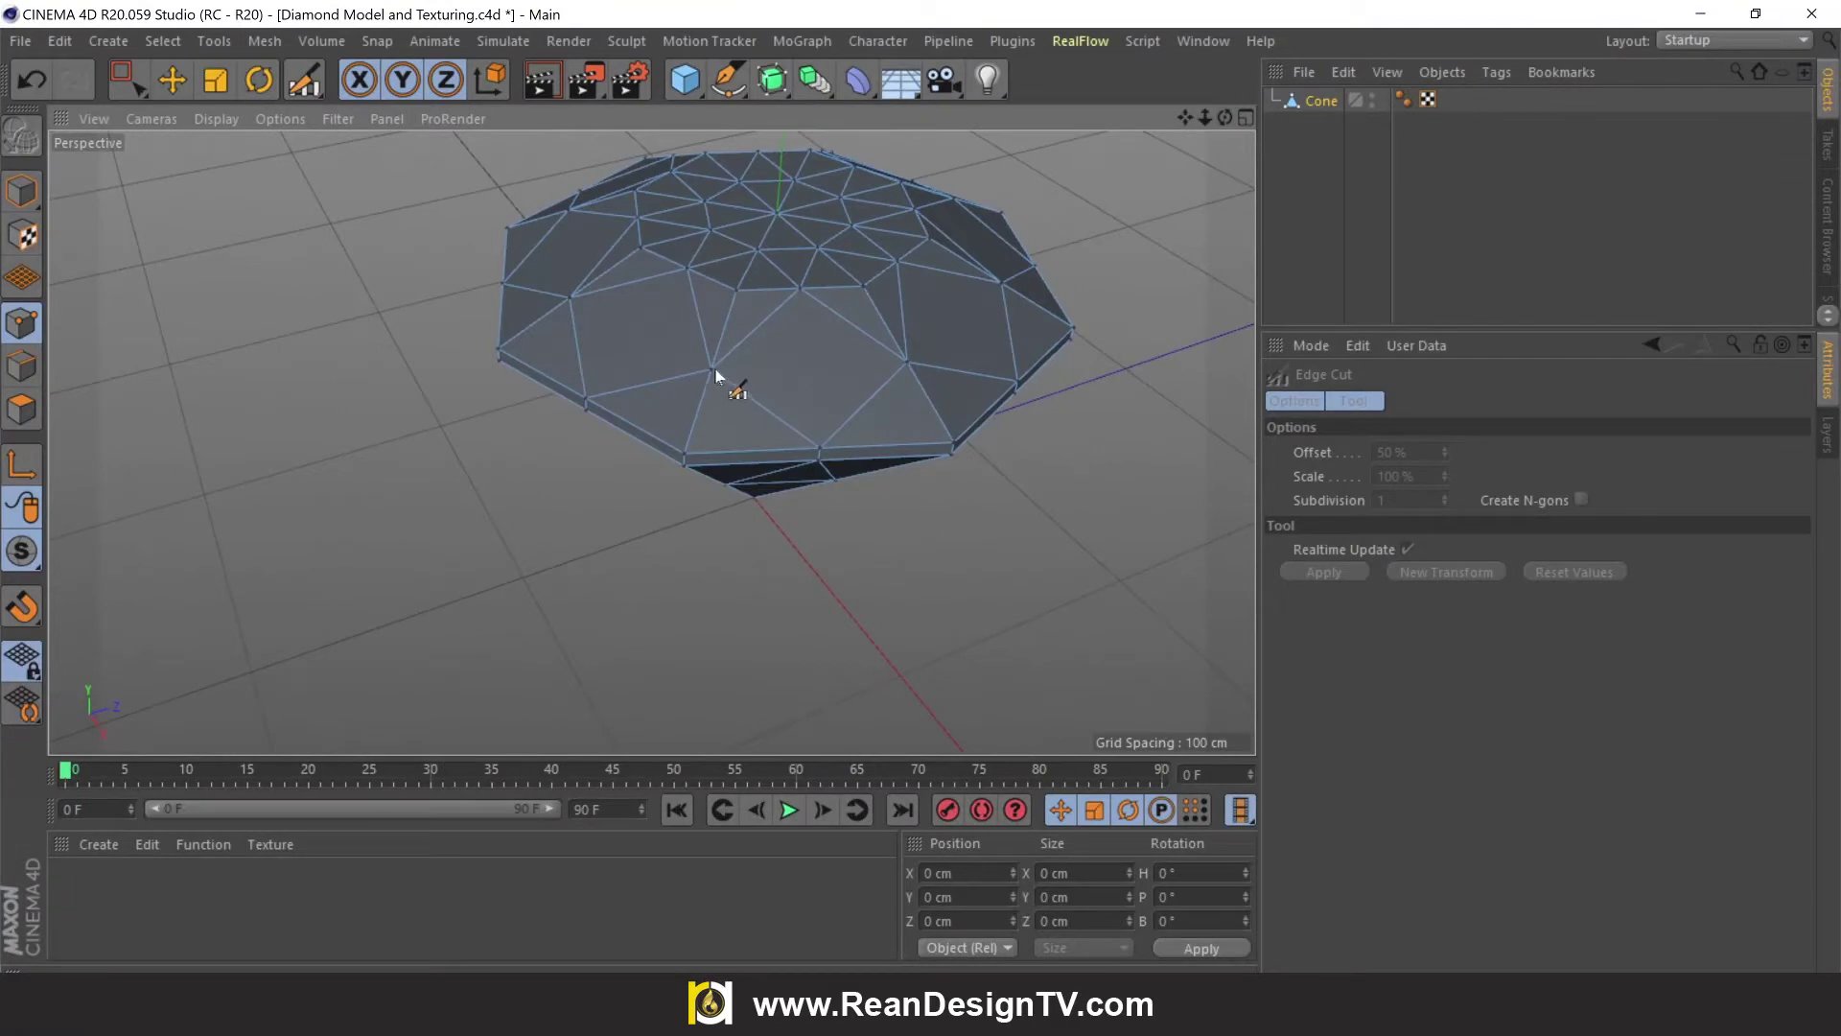
# In the four-view layout, rectangle-select one outer girdle point in the Top view
pyautogui.click(1245, 117)
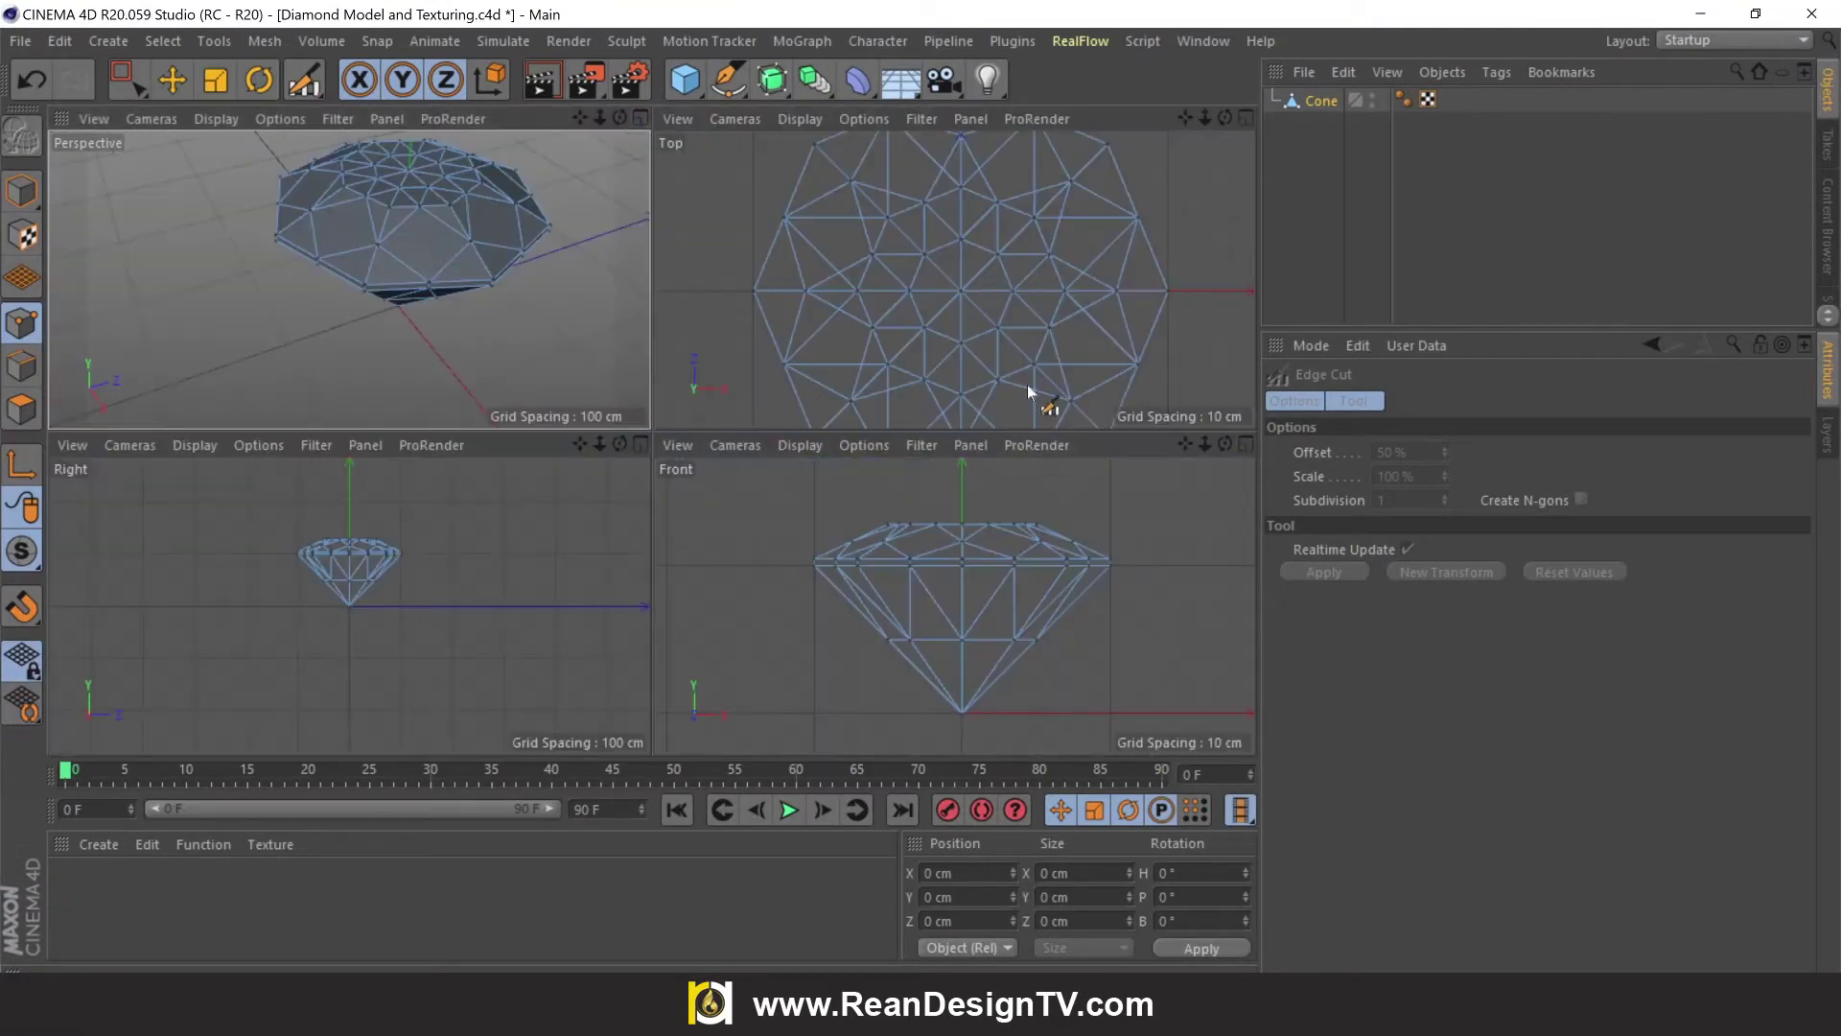
pyautogui.scroll(-2, 1028, 391)
pyautogui.moveTo(1188, 118); pyautogui.dragTo(1165, 286)
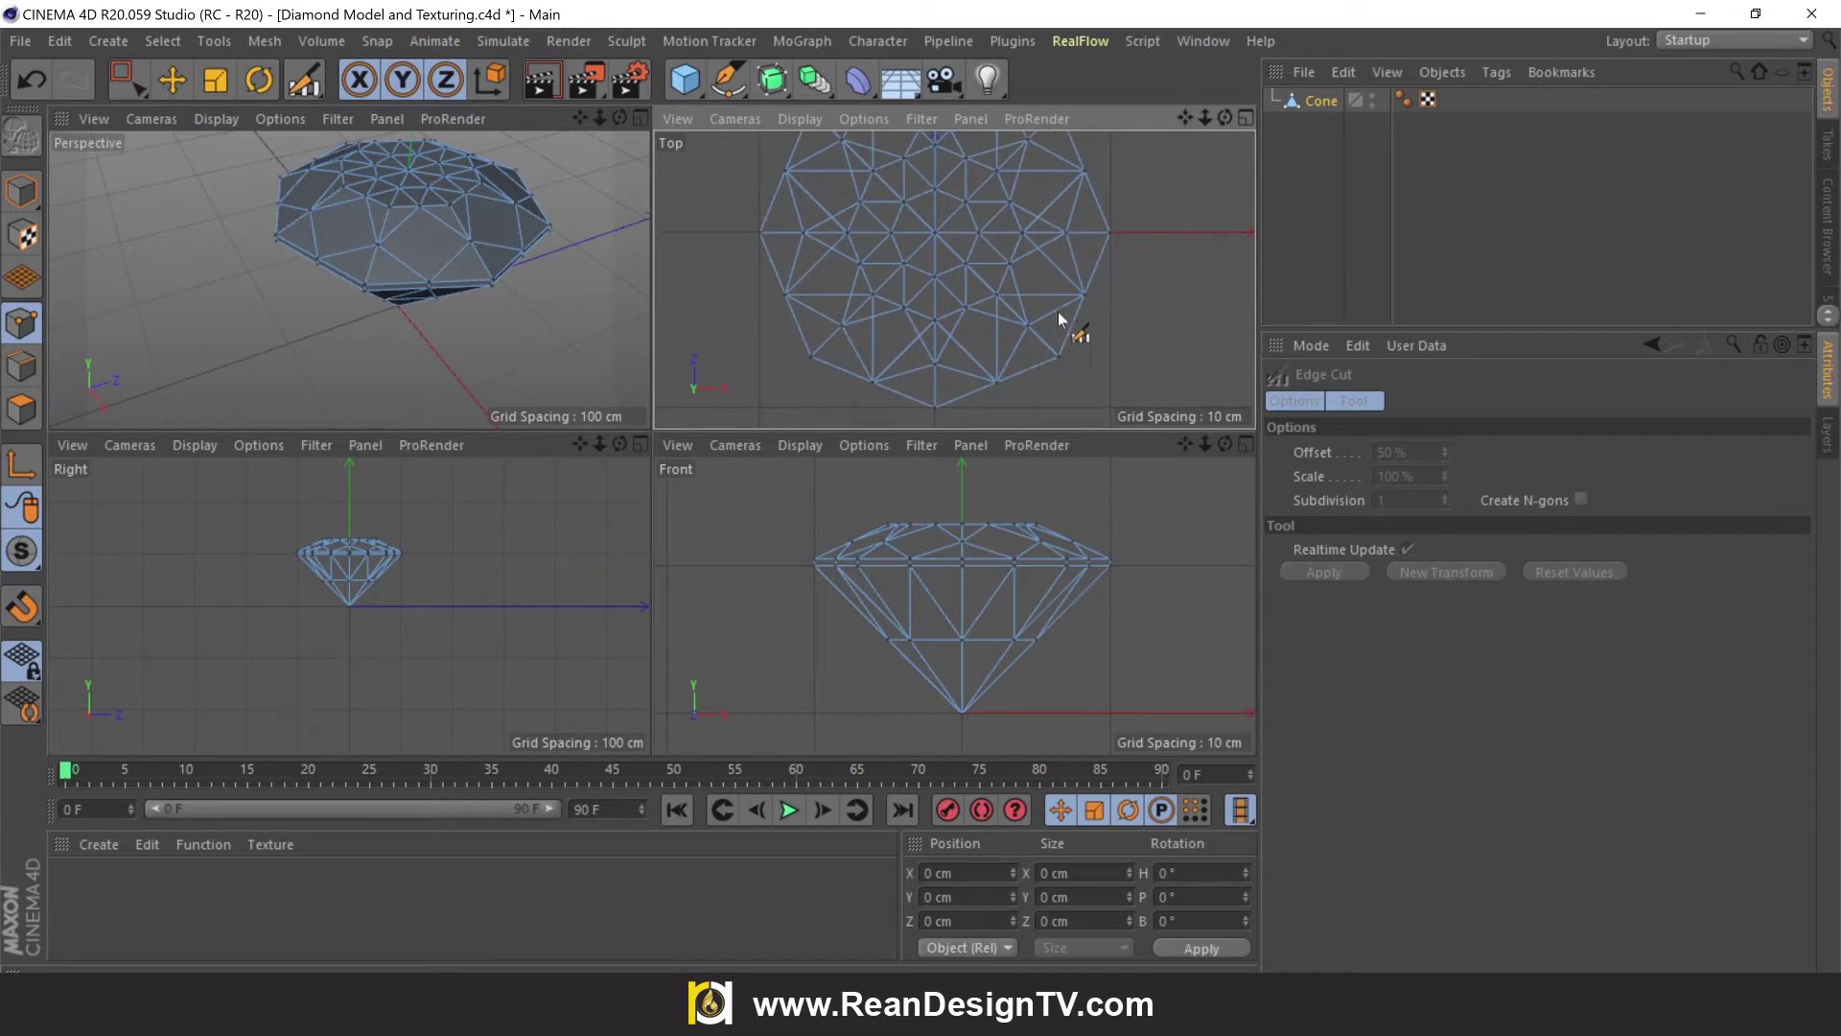
pyautogui.click(127, 73)
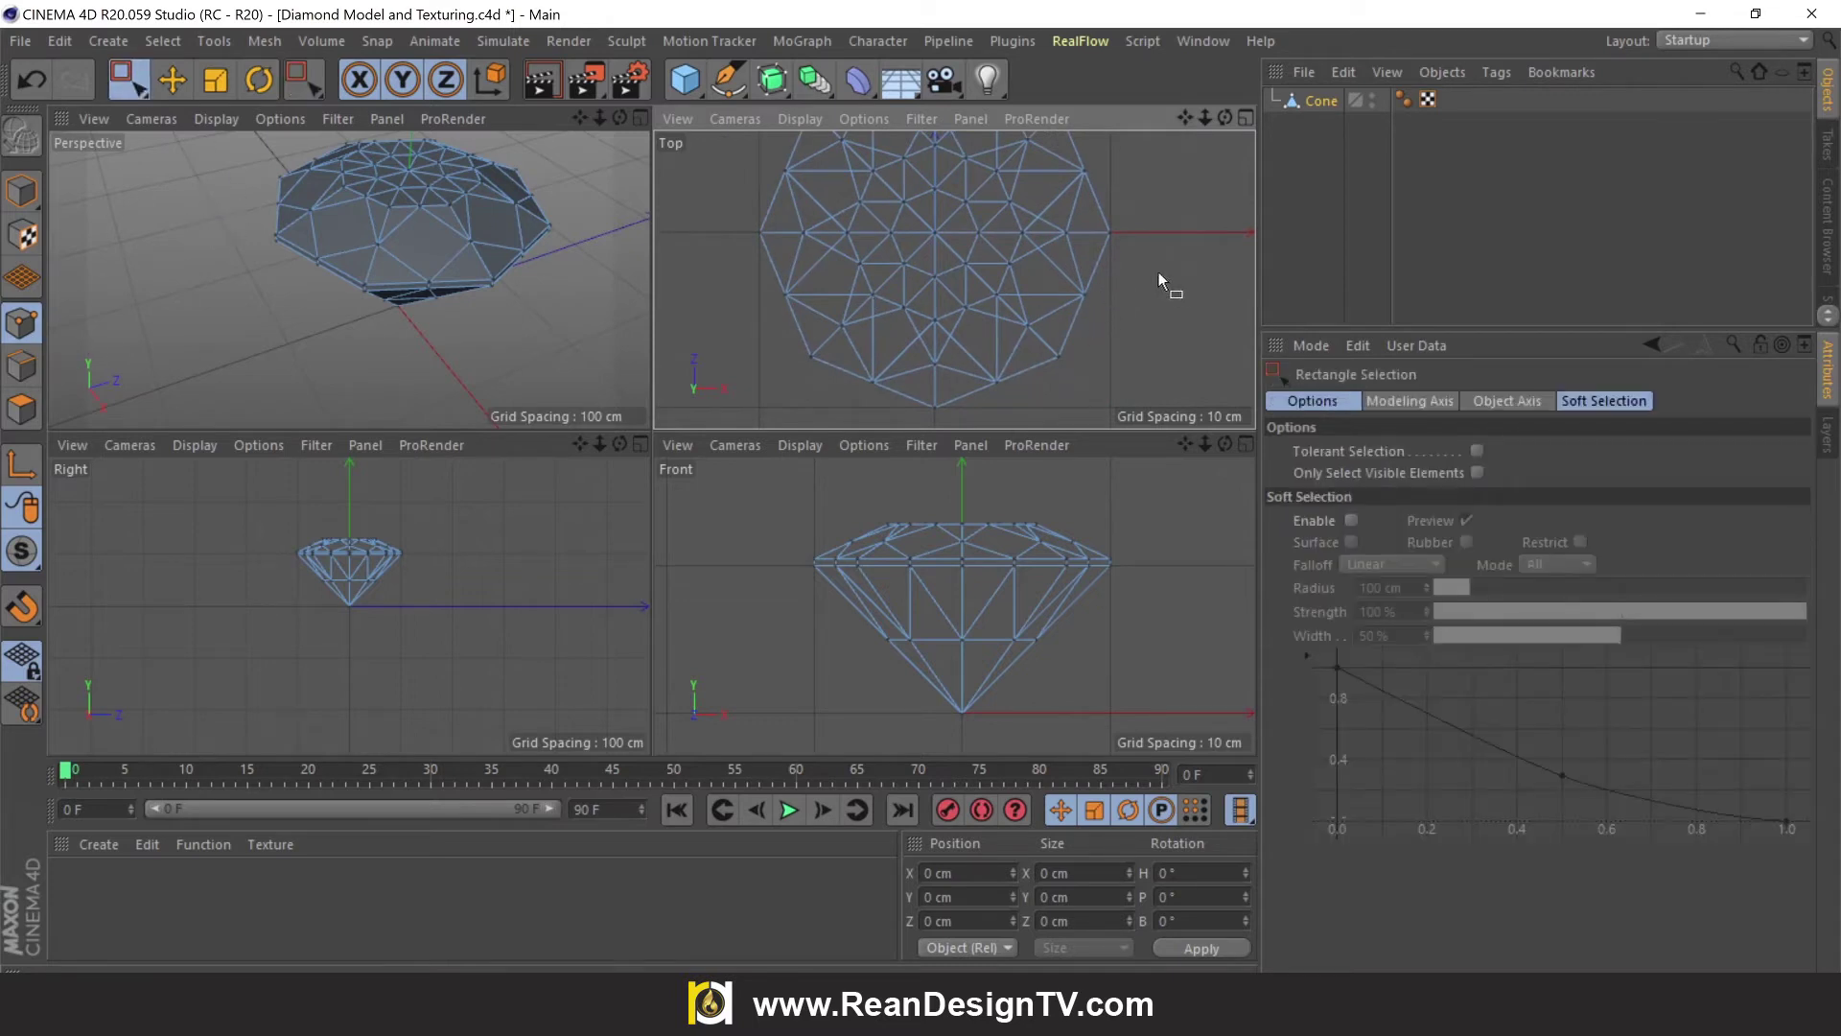
pyautogui.moveTo(1159, 272); pyautogui.dragTo(1074, 325)
# Maximise the Top view and centre the diamond in it
pyautogui.scroll(5, 411, 288)
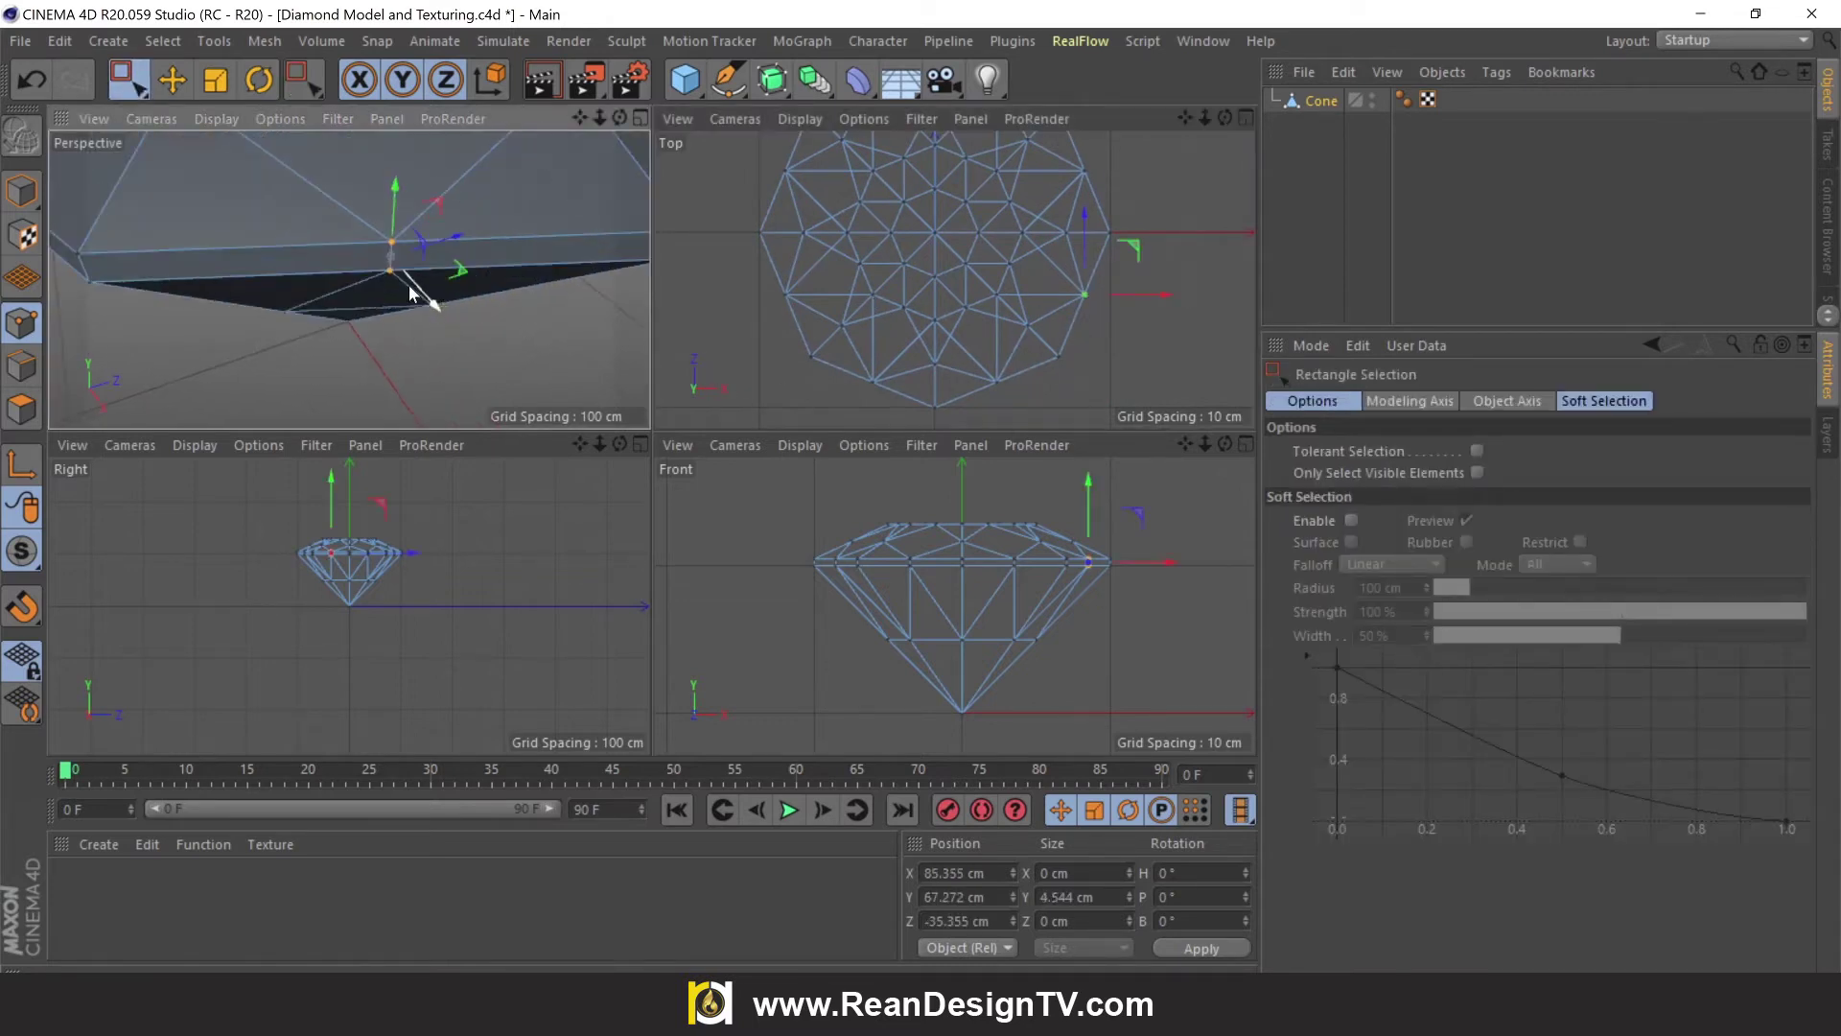
pyautogui.scroll(-3, 411, 296)
pyautogui.scroll(-2, 411, 299)
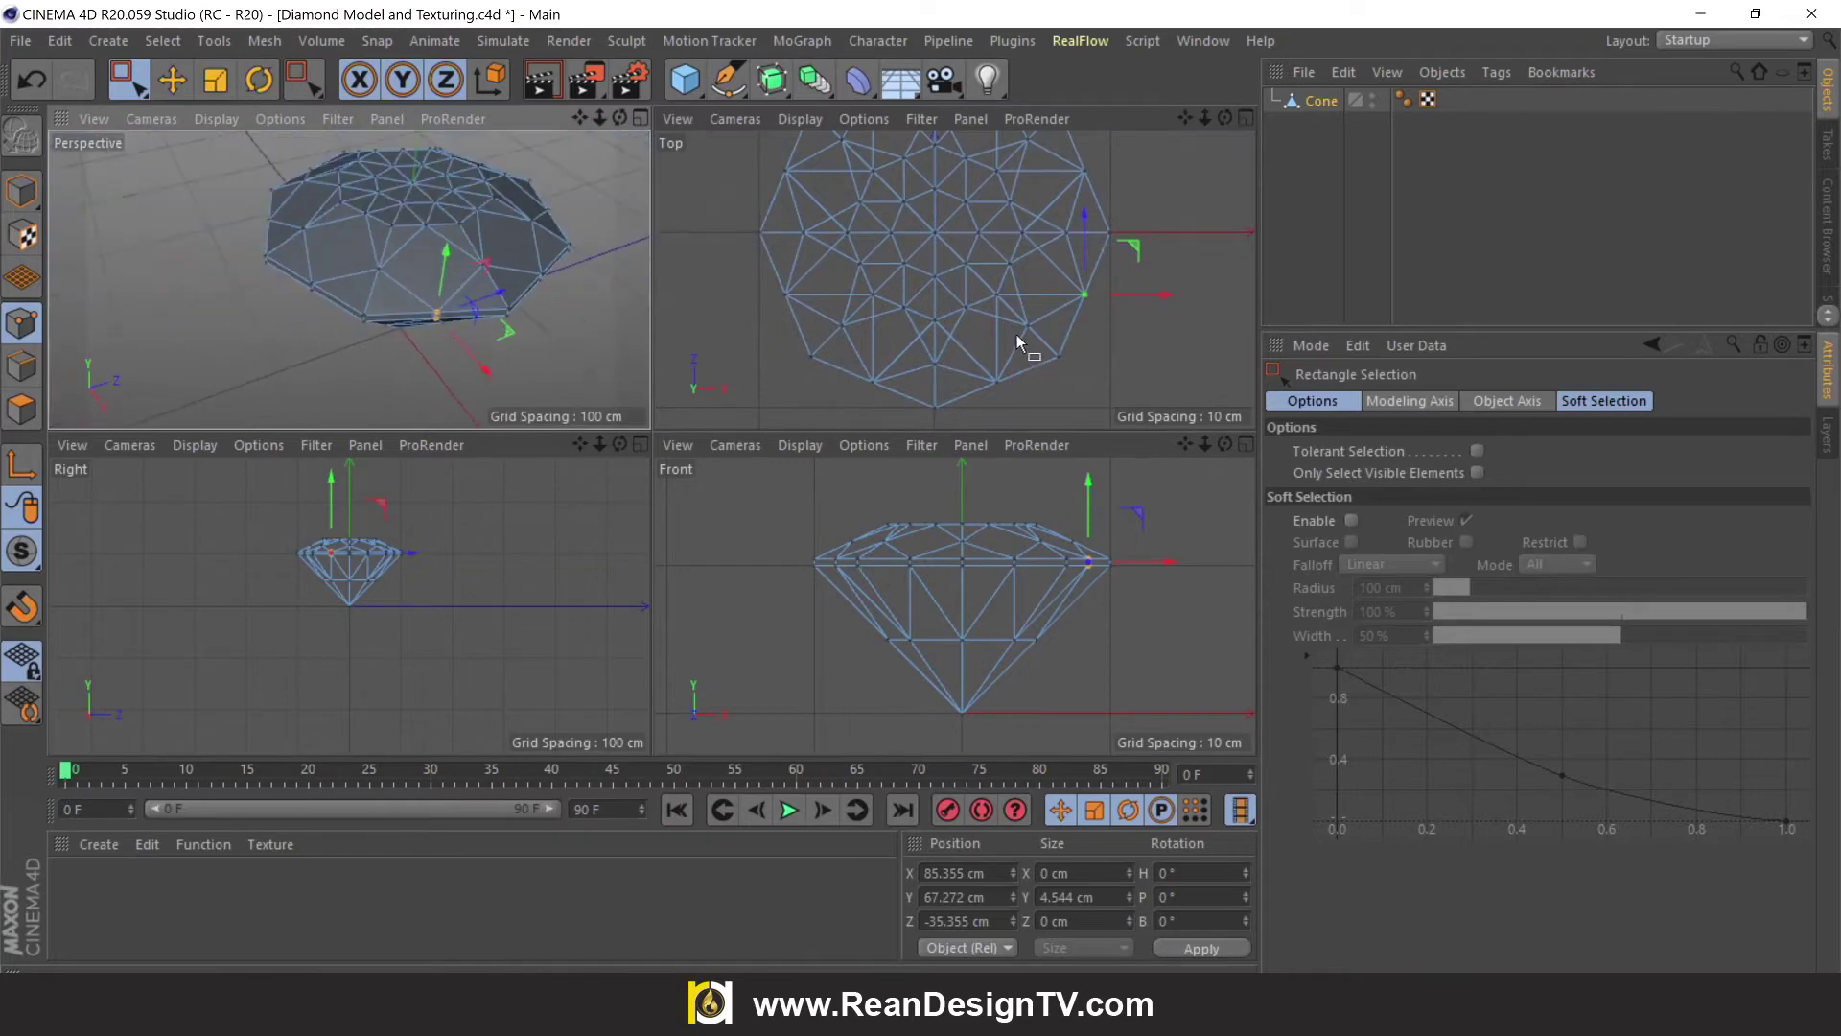
pyautogui.click(1245, 117)
pyautogui.scroll(-3, 971, 472)
pyautogui.moveTo(1186, 117); pyautogui.dragTo(652, 444)
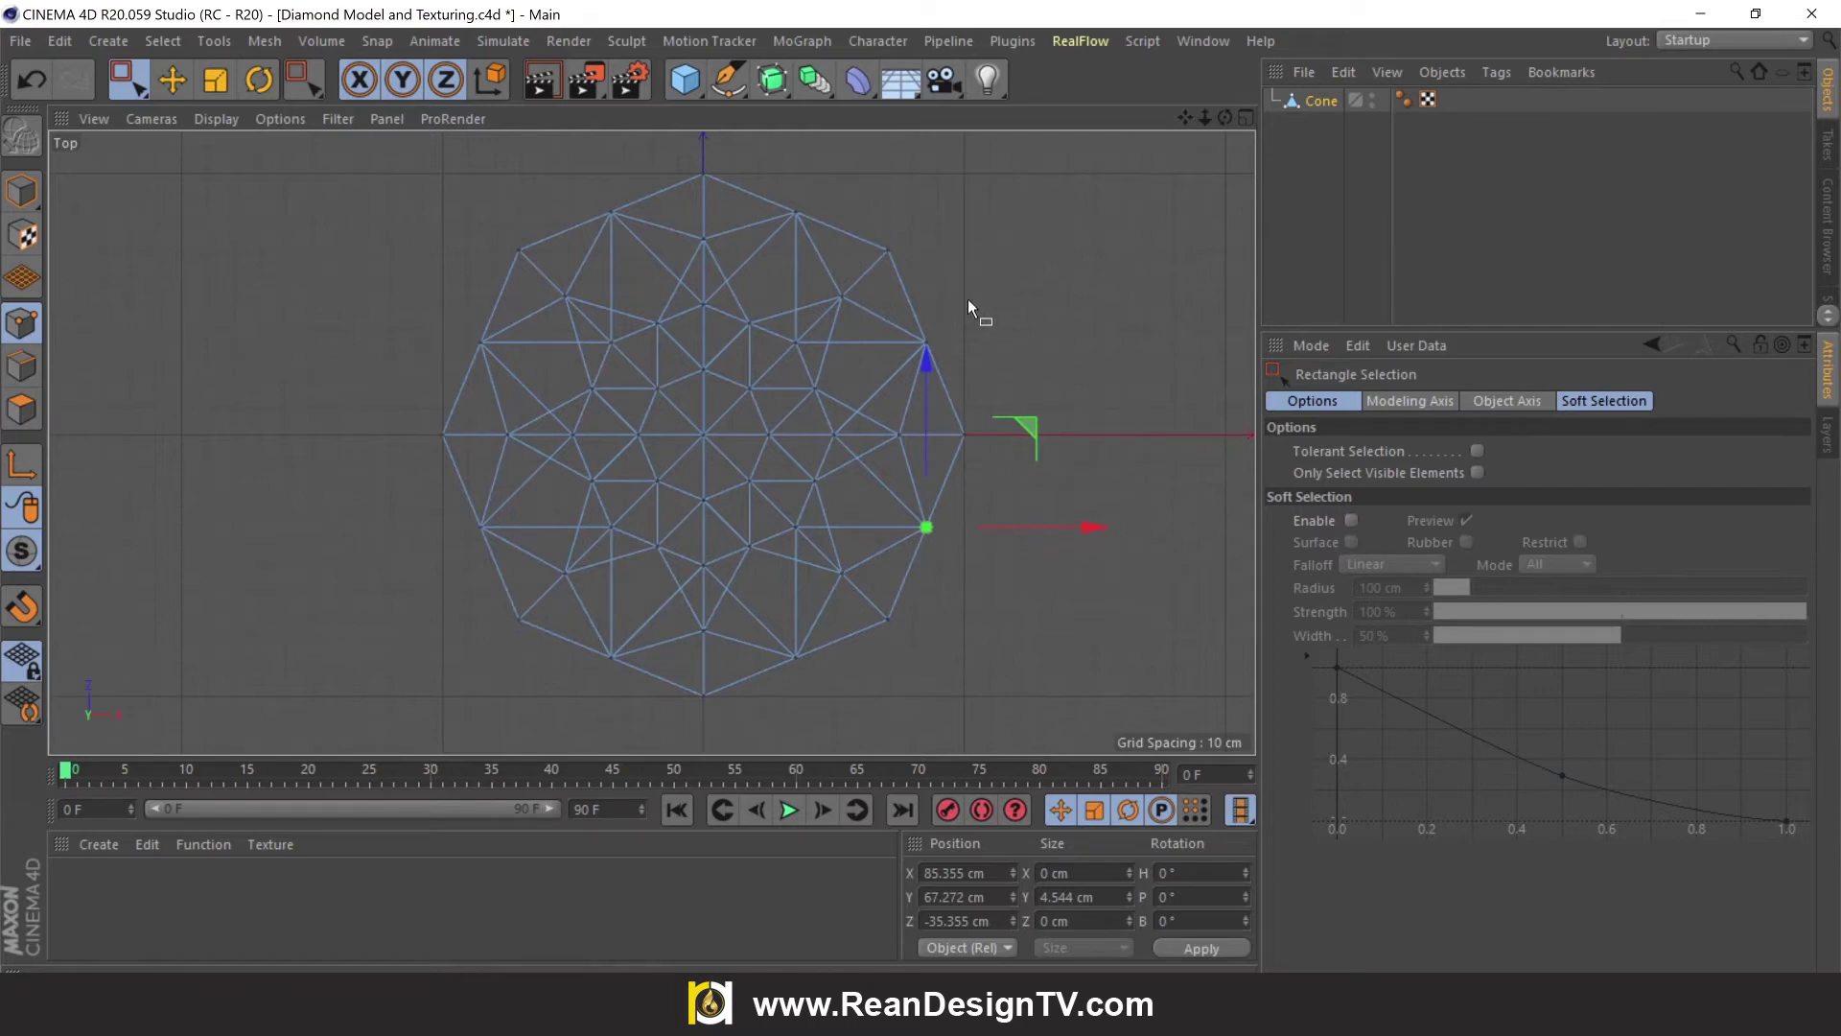
# Add seven more alternating girdle points around the diamond to the selection
pyautogui.keyDown('shift'); pyautogui.moveTo(971, 300); pyautogui.dragTo(921, 357); pyautogui.keyUp('shift')
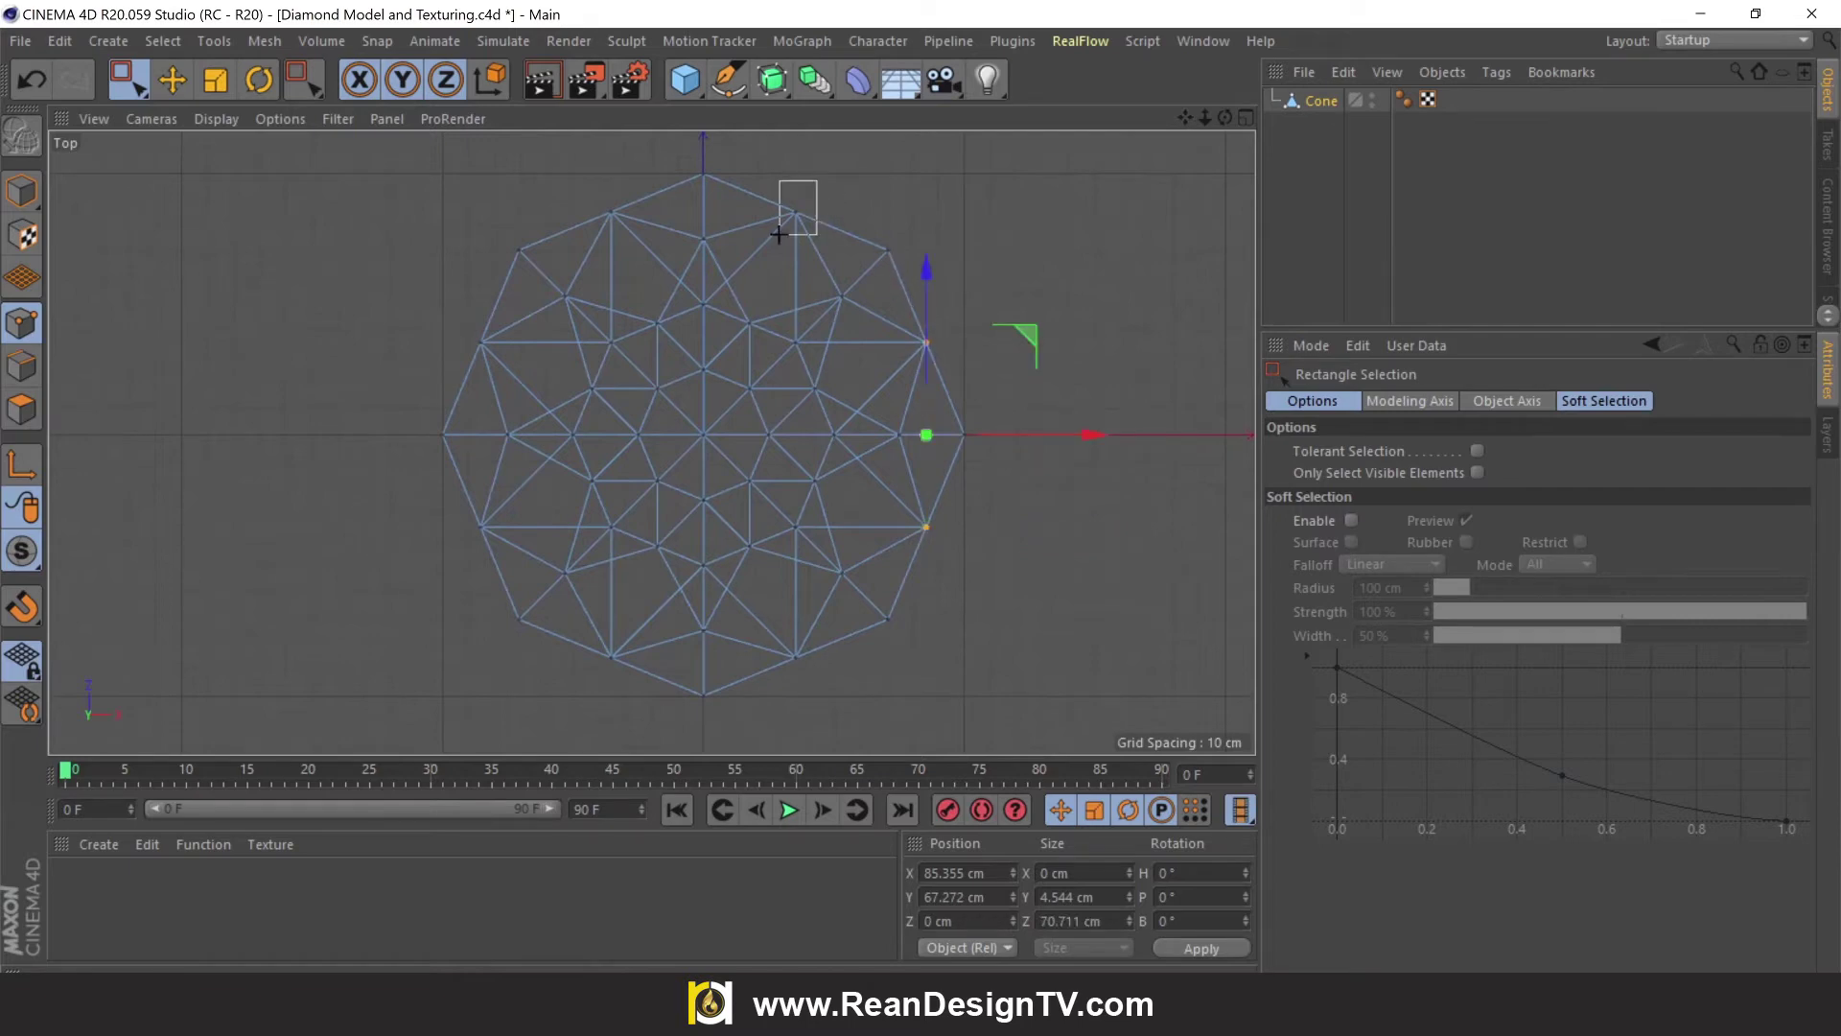
pyautogui.keyDown('shift'); pyautogui.moveTo(816, 180); pyautogui.dragTo(779, 234); pyautogui.keyUp('shift')
pyautogui.keyDown('shift'); pyautogui.moveTo(583, 174); pyautogui.dragTo(630, 219); pyautogui.keyUp('shift')
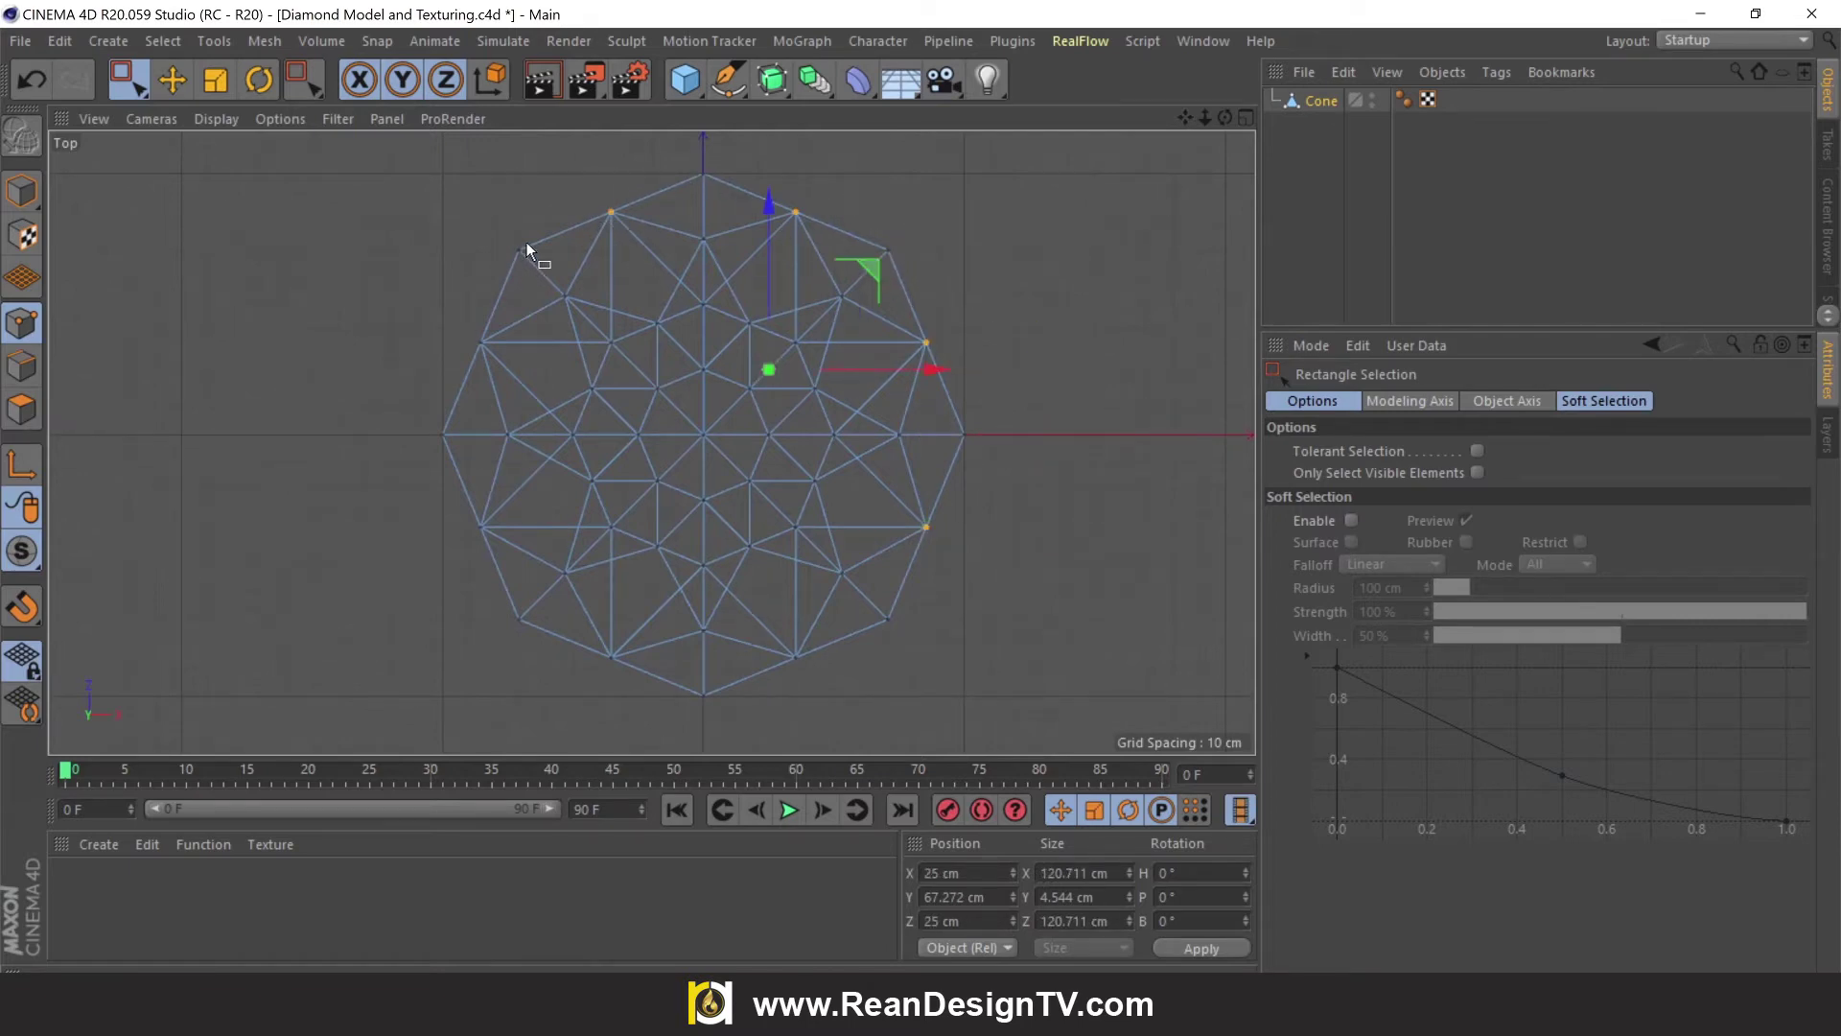
pyautogui.keyDown('shift'); pyautogui.moveTo(514, 329); pyautogui.dragTo(457, 366); pyautogui.keyUp('shift')
pyautogui.keyDown('shift'); pyautogui.moveTo(446, 509); pyautogui.dragTo(501, 570); pyautogui.keyUp('shift')
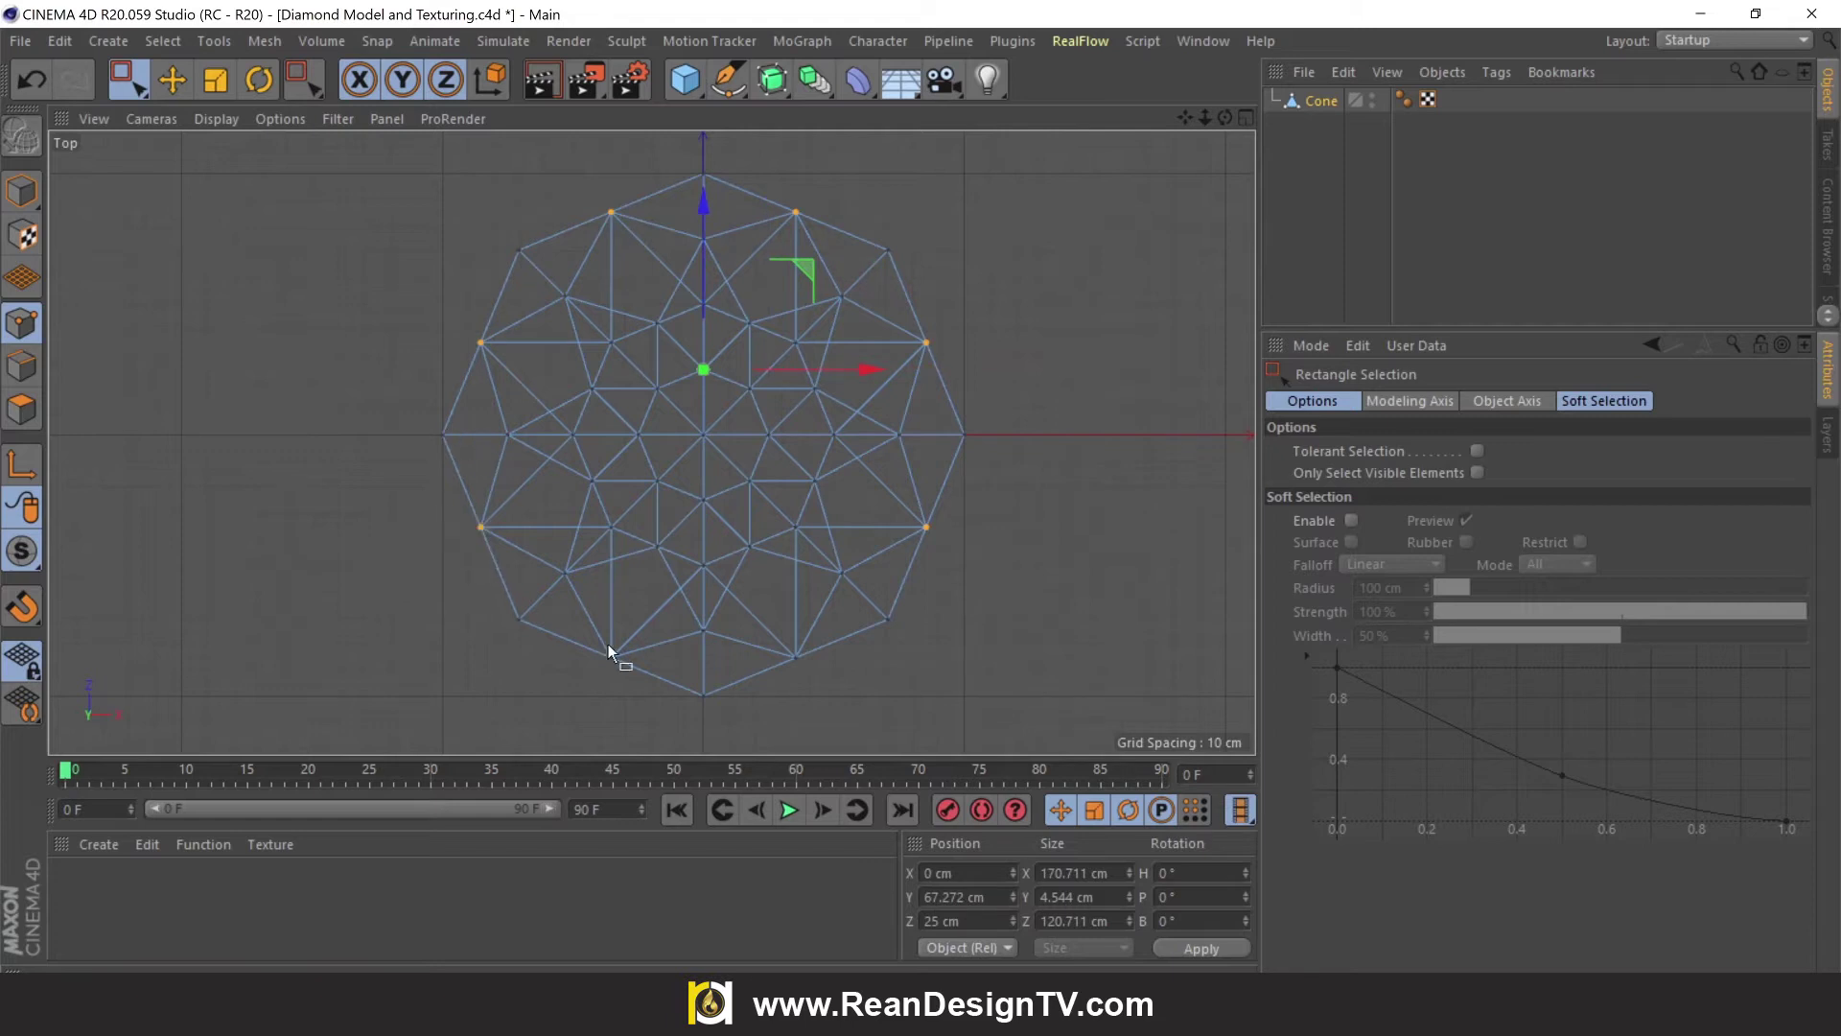
pyautogui.keyDown('shift'); pyautogui.moveTo(641, 623); pyautogui.dragTo(590, 696); pyautogui.keyUp('shift')
pyautogui.keyDown('shift'); pyautogui.moveTo(773, 693); pyautogui.dragTo(817, 631); pyautogui.keyUp('shift')
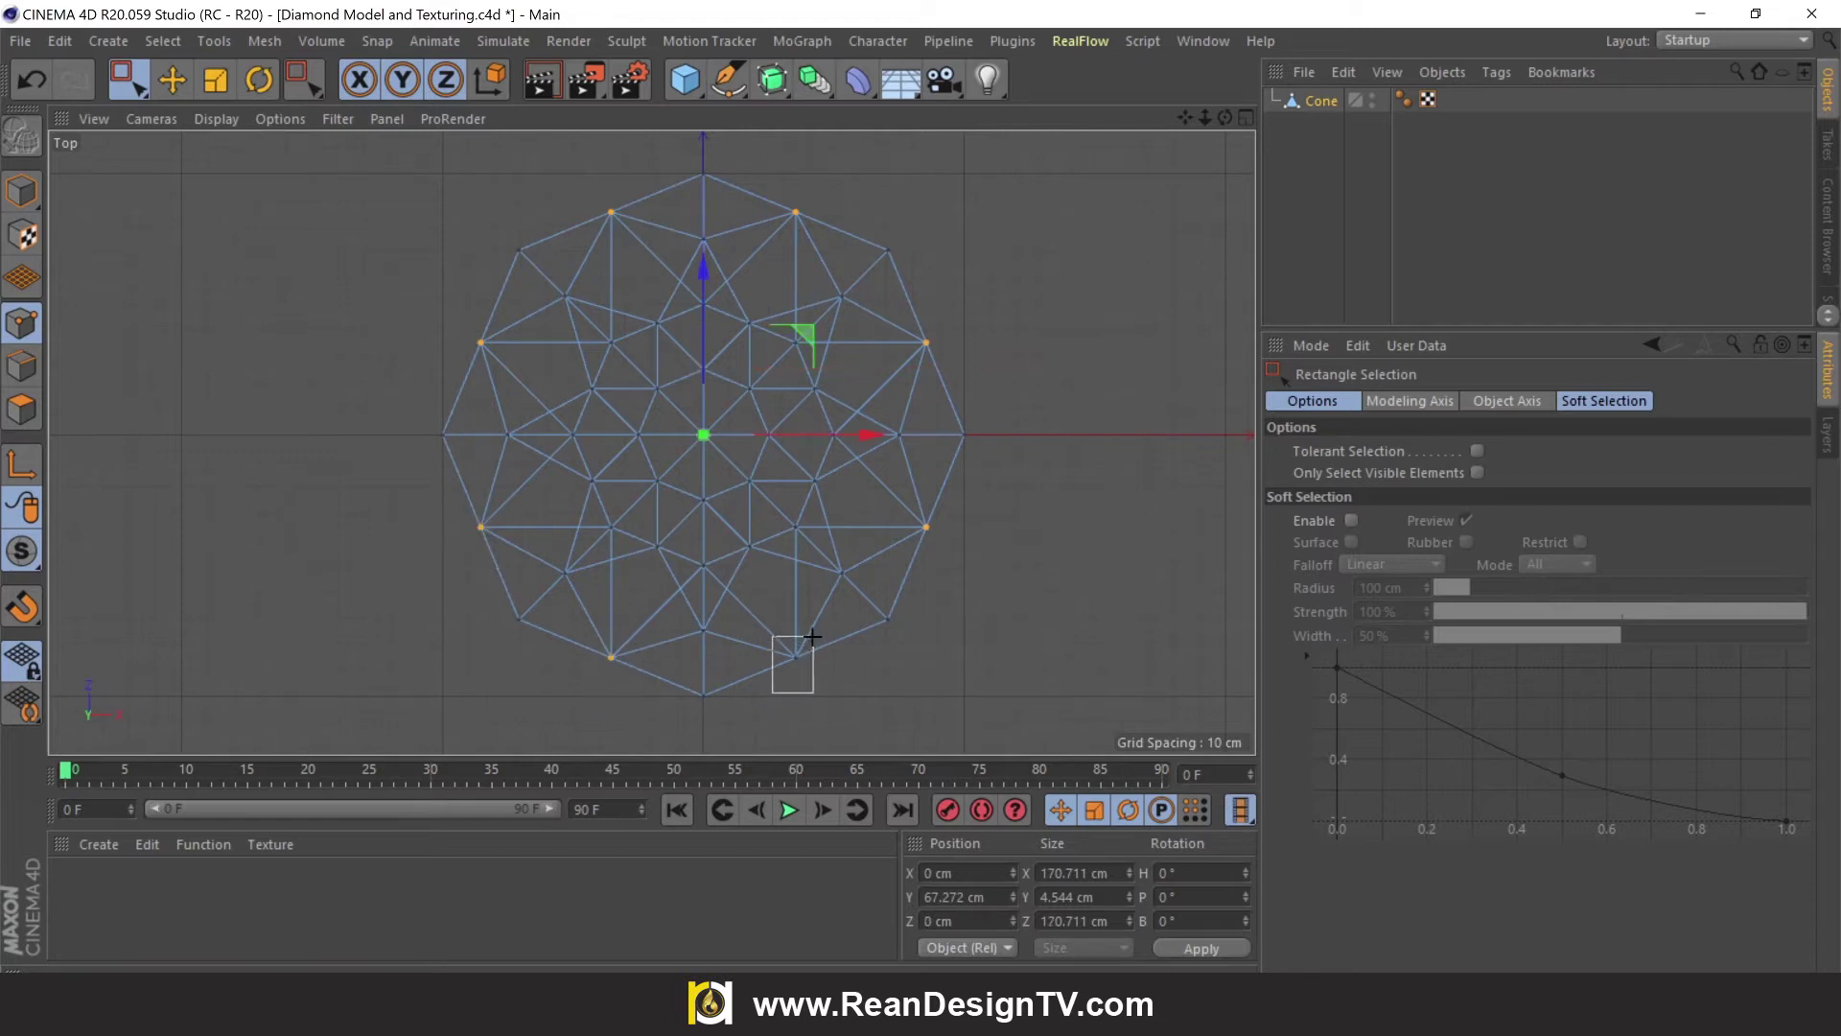
# In full-size Perspective, scale the selected points on Y from 4.544 cm to 1.62 cm tall
pyautogui.click(1244, 117)
pyautogui.click(641, 120)
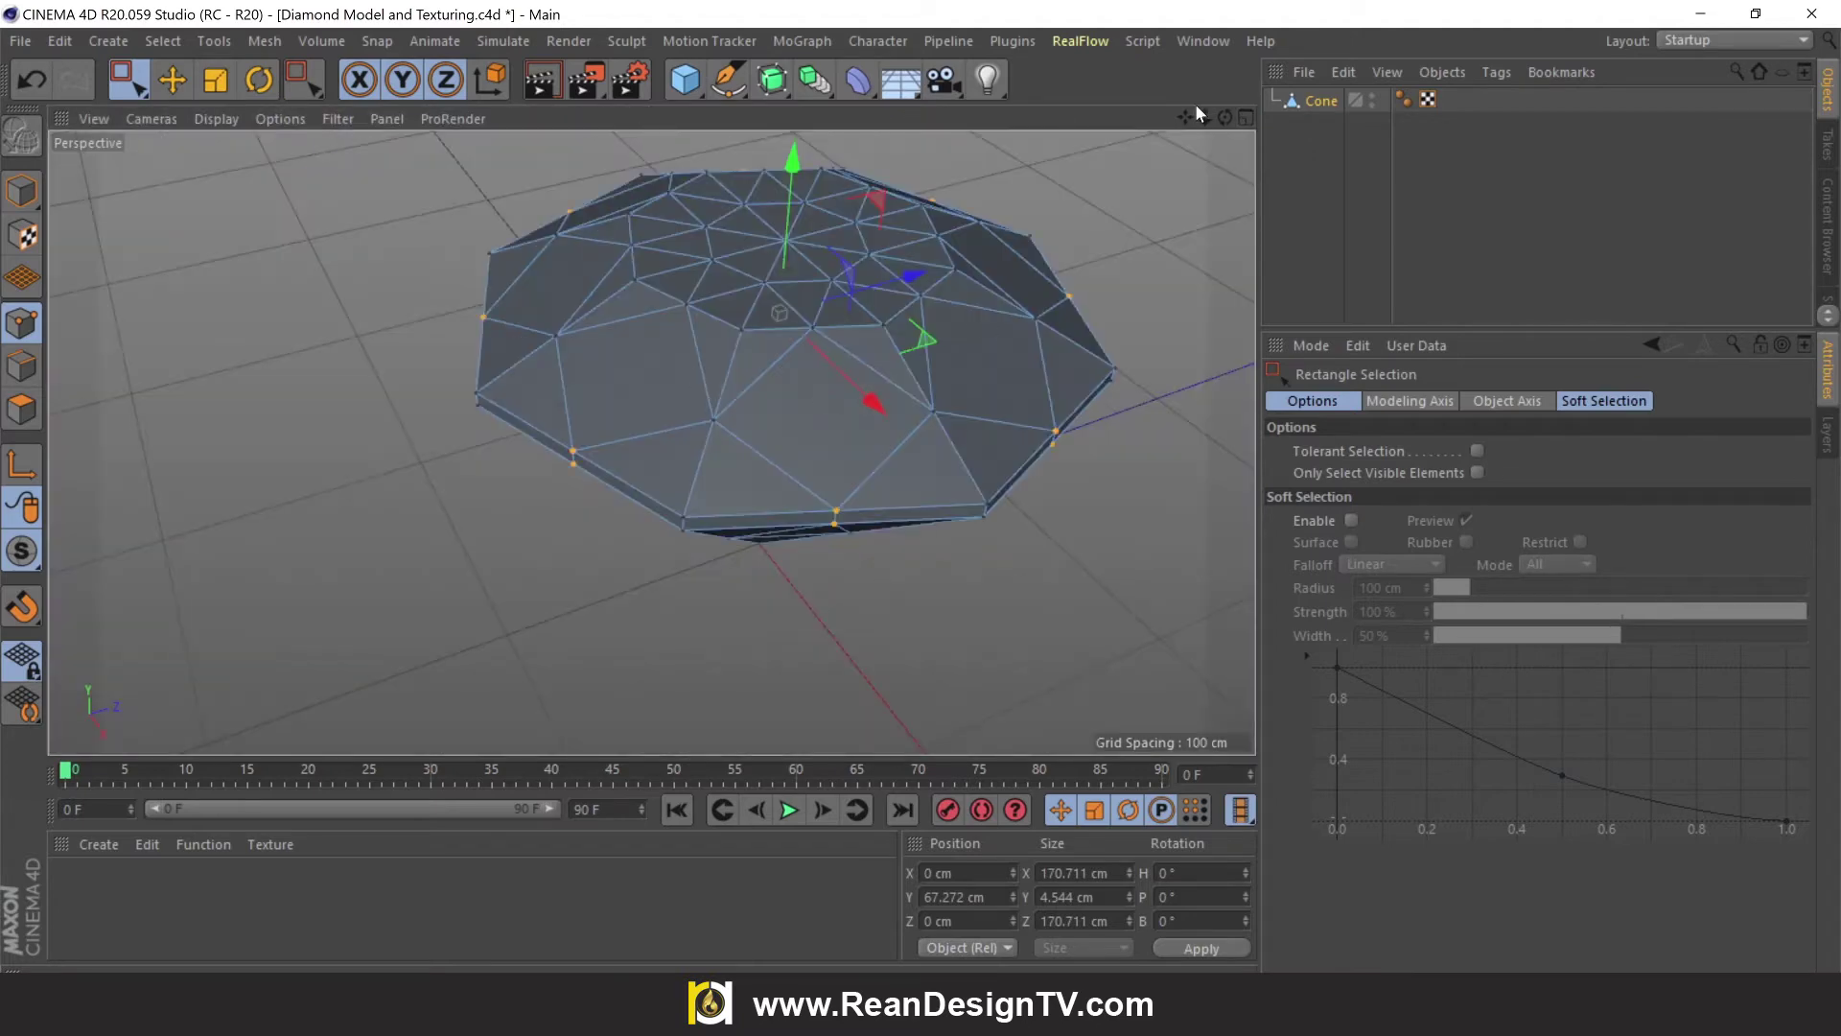
pyautogui.moveTo(1226, 117); pyautogui.dragTo(1237, 153)
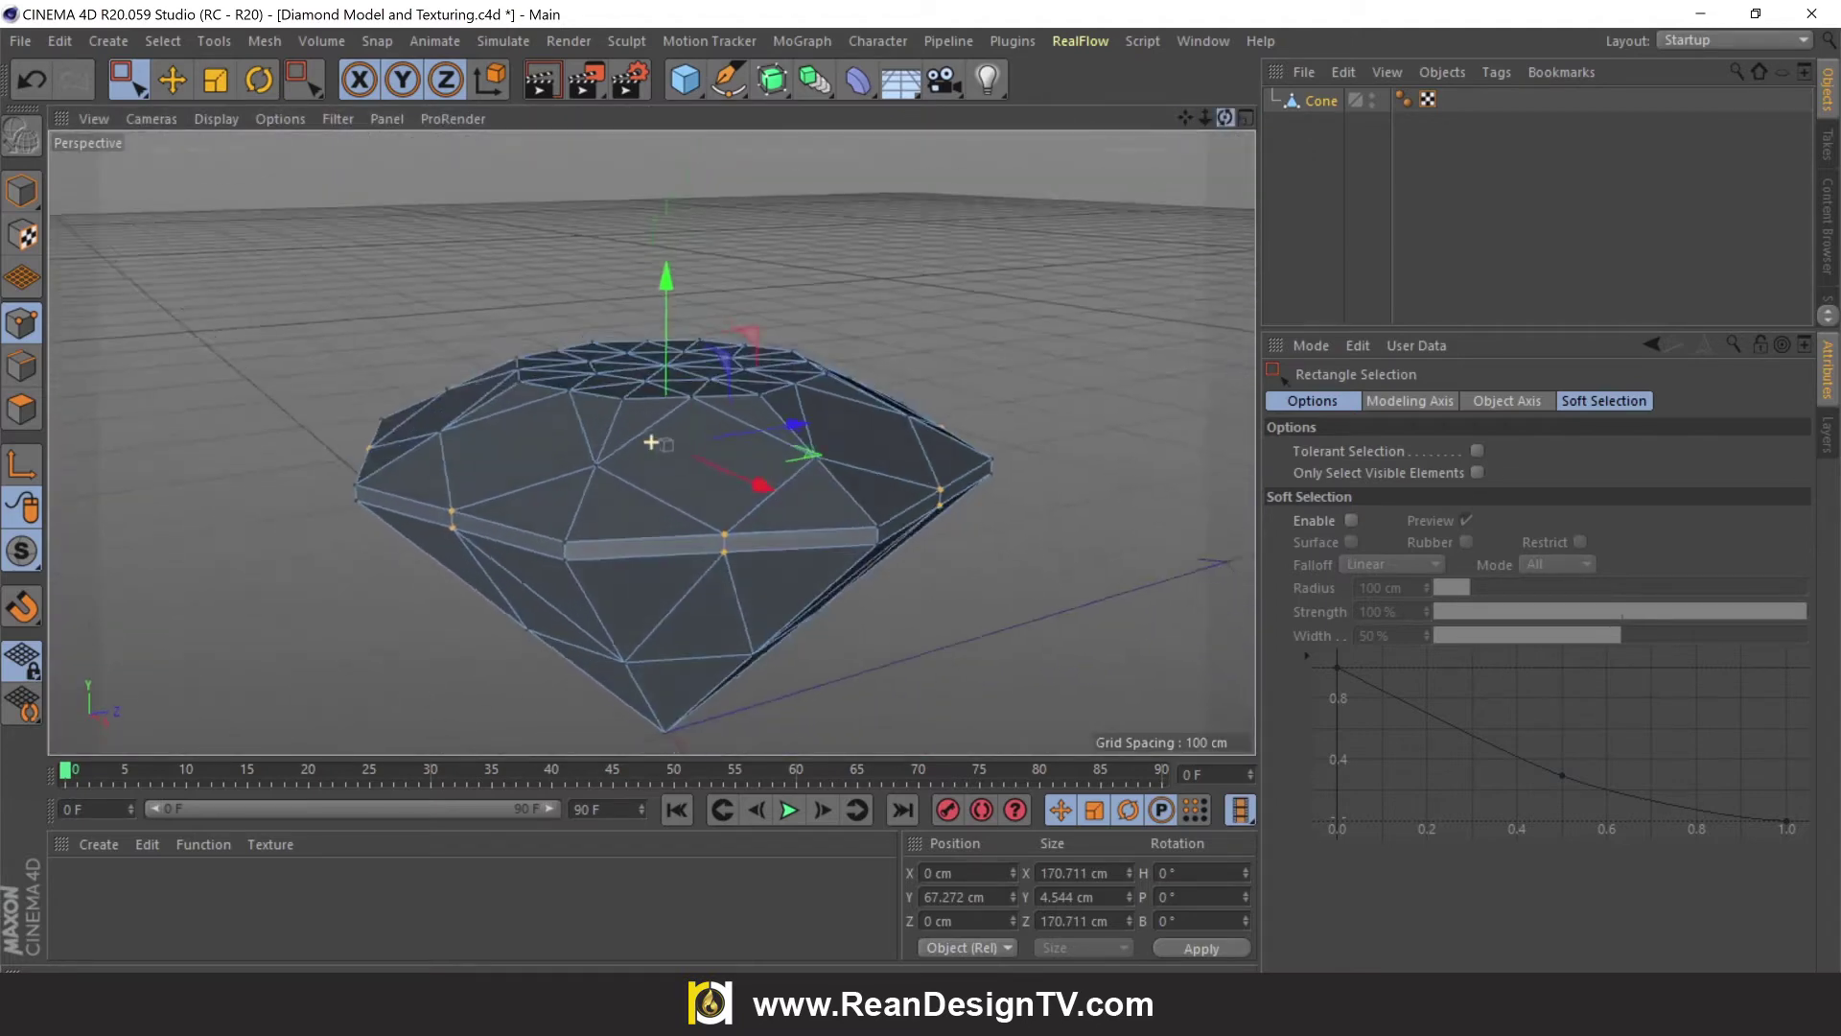
pyautogui.moveTo(650, 442)
pyautogui.mouseDown()
pyautogui.moveTo(1207, 140)
pyautogui.moveTo(651, 442)
pyautogui.mouseUp()
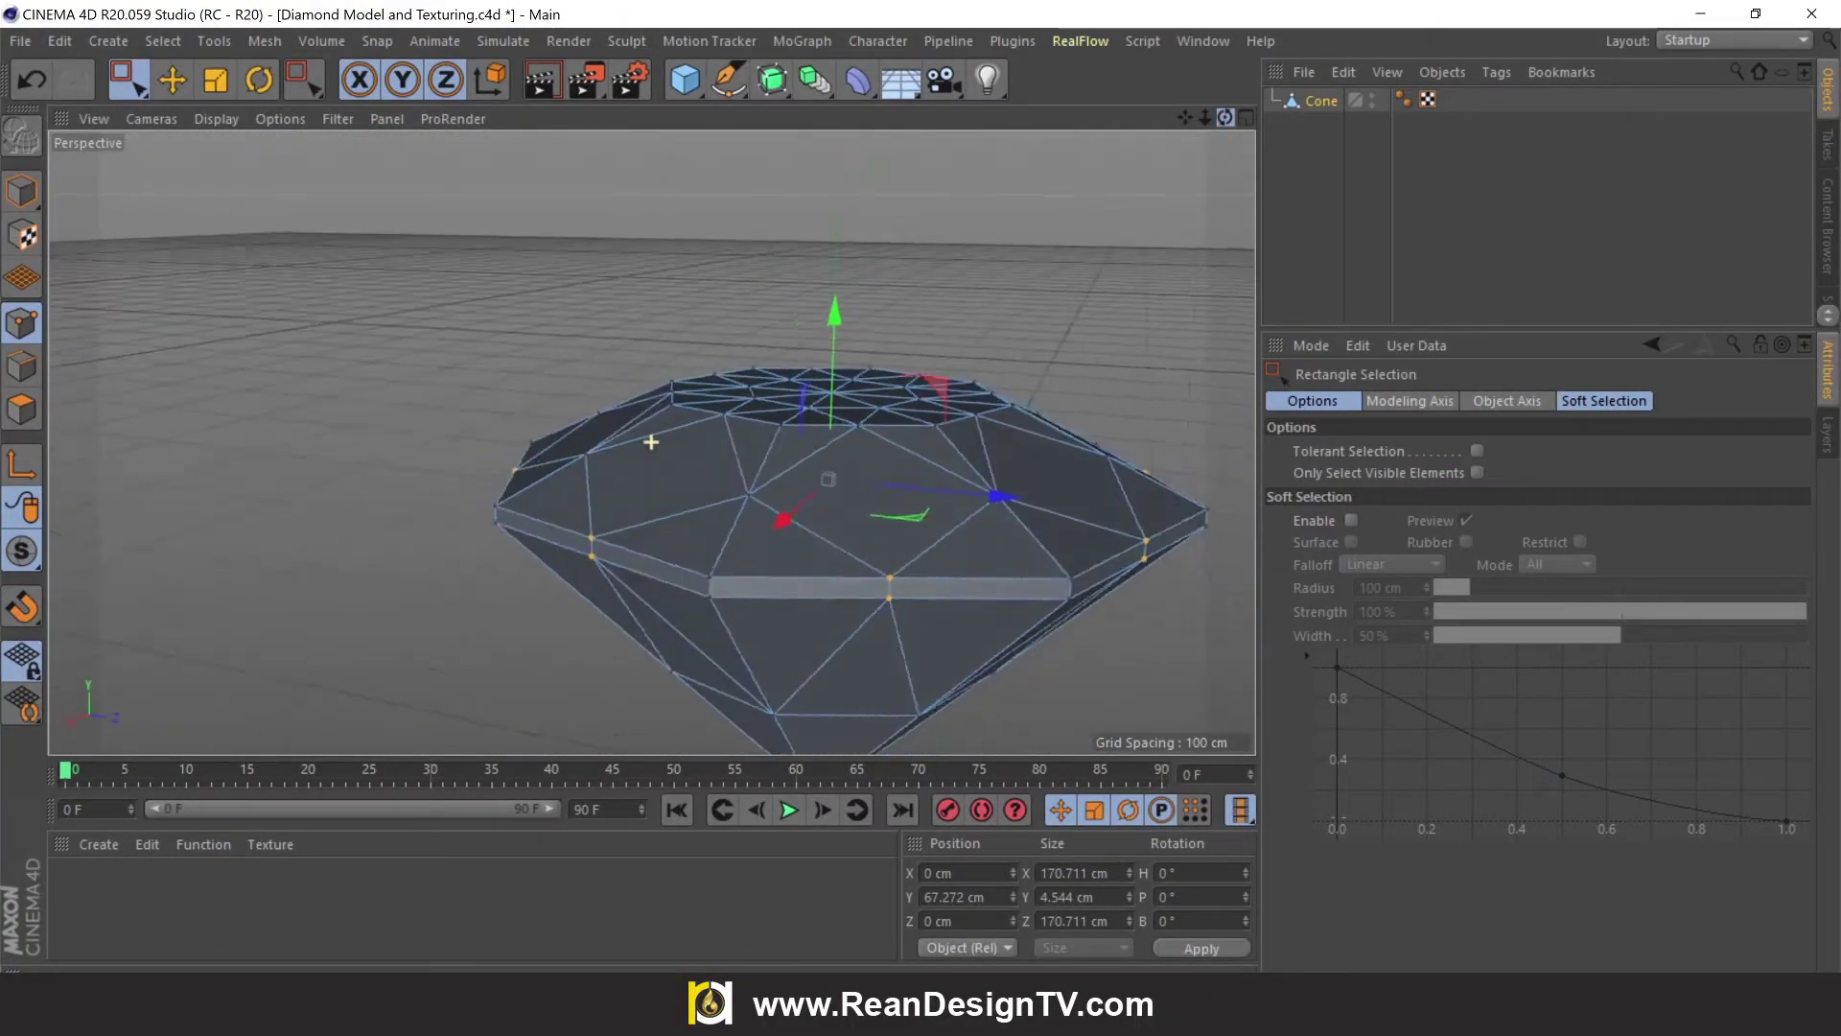
pyautogui.moveTo(651, 443); pyautogui.dragTo(651, 442)
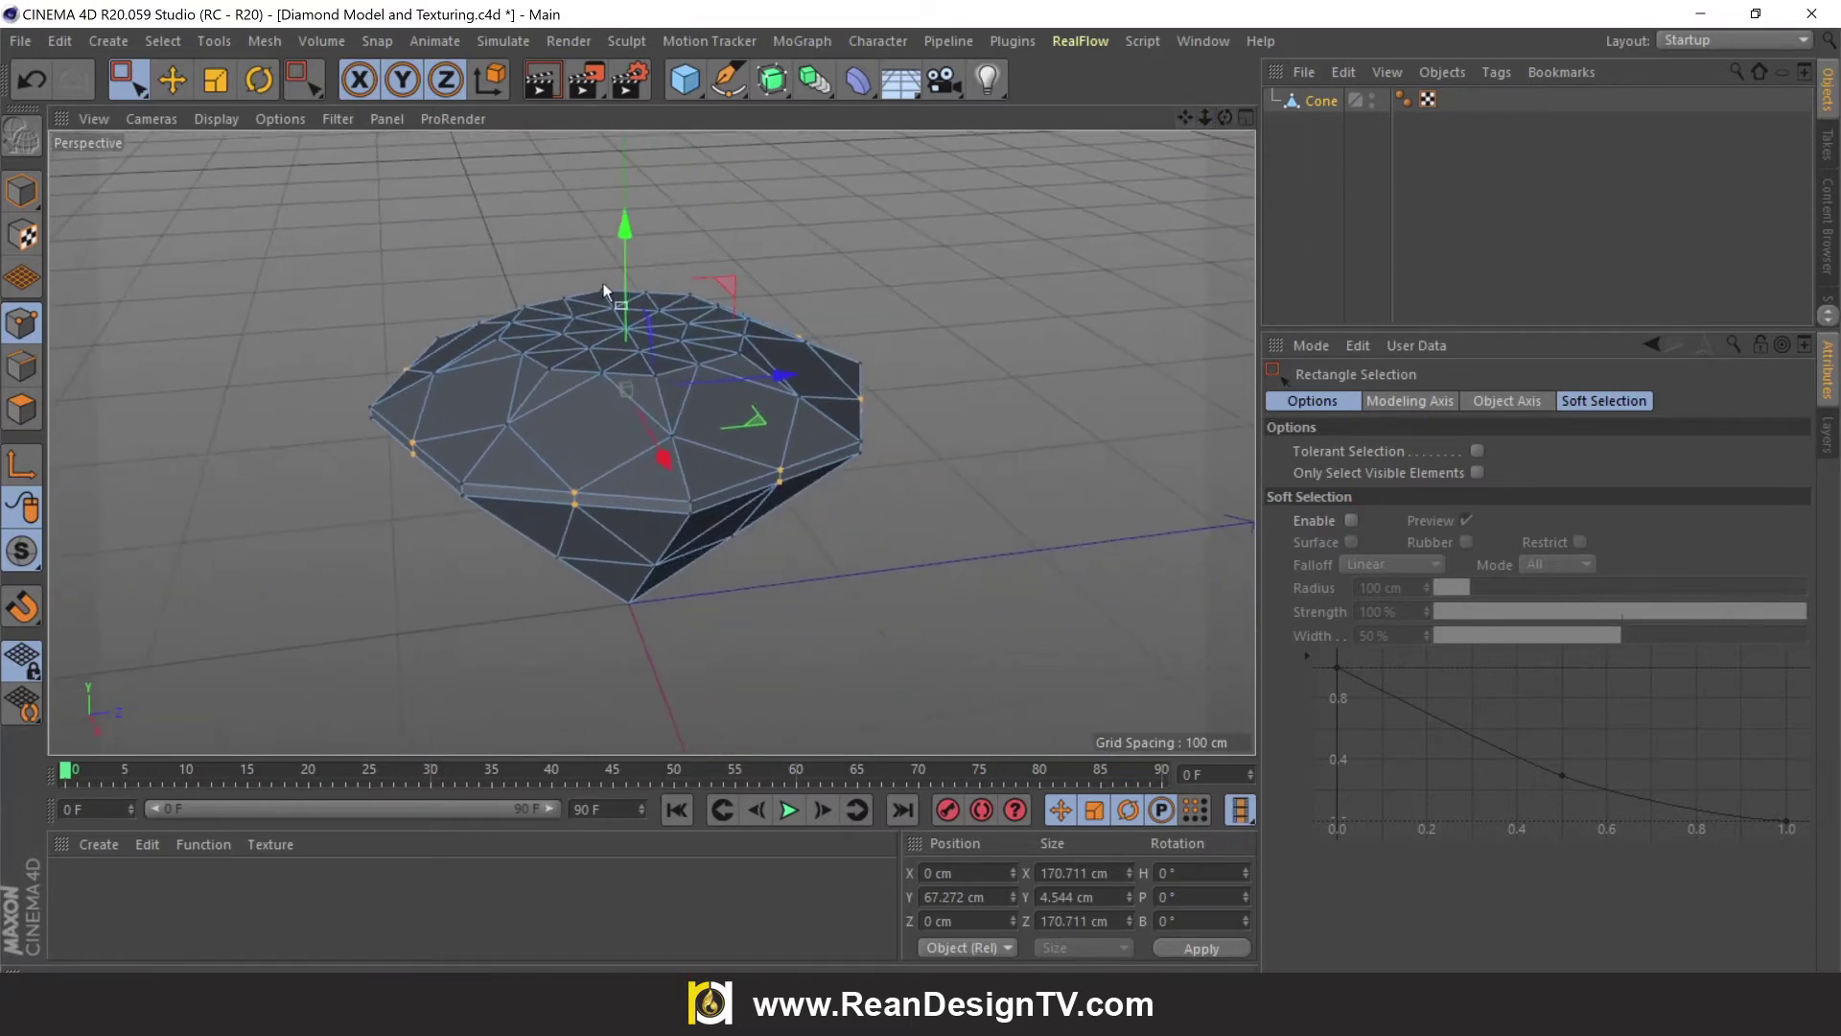
pyautogui.click(216, 79)
pyautogui.scroll(3, 758, 526)
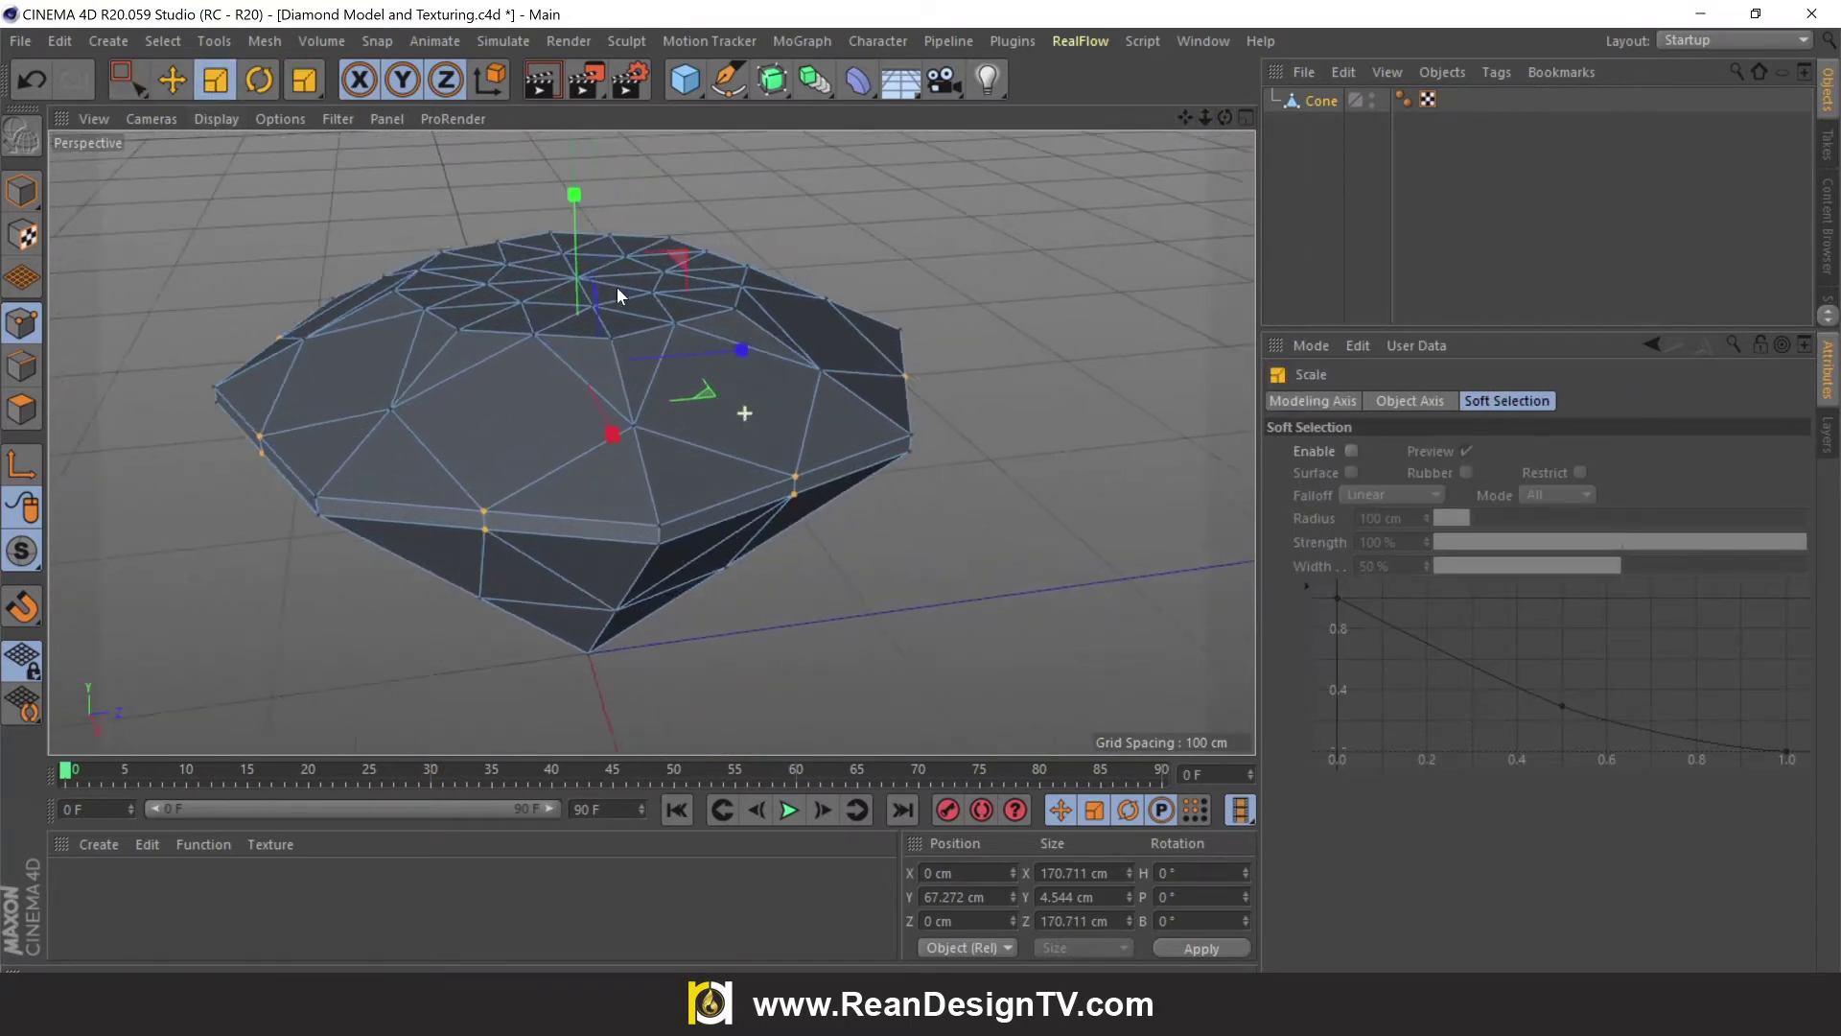
pyautogui.moveTo(575, 198)
pyautogui.mouseDown()
pyautogui.moveTo(591, 314)
pyautogui.moveTo(1166, 187)
pyautogui.mouseUp()
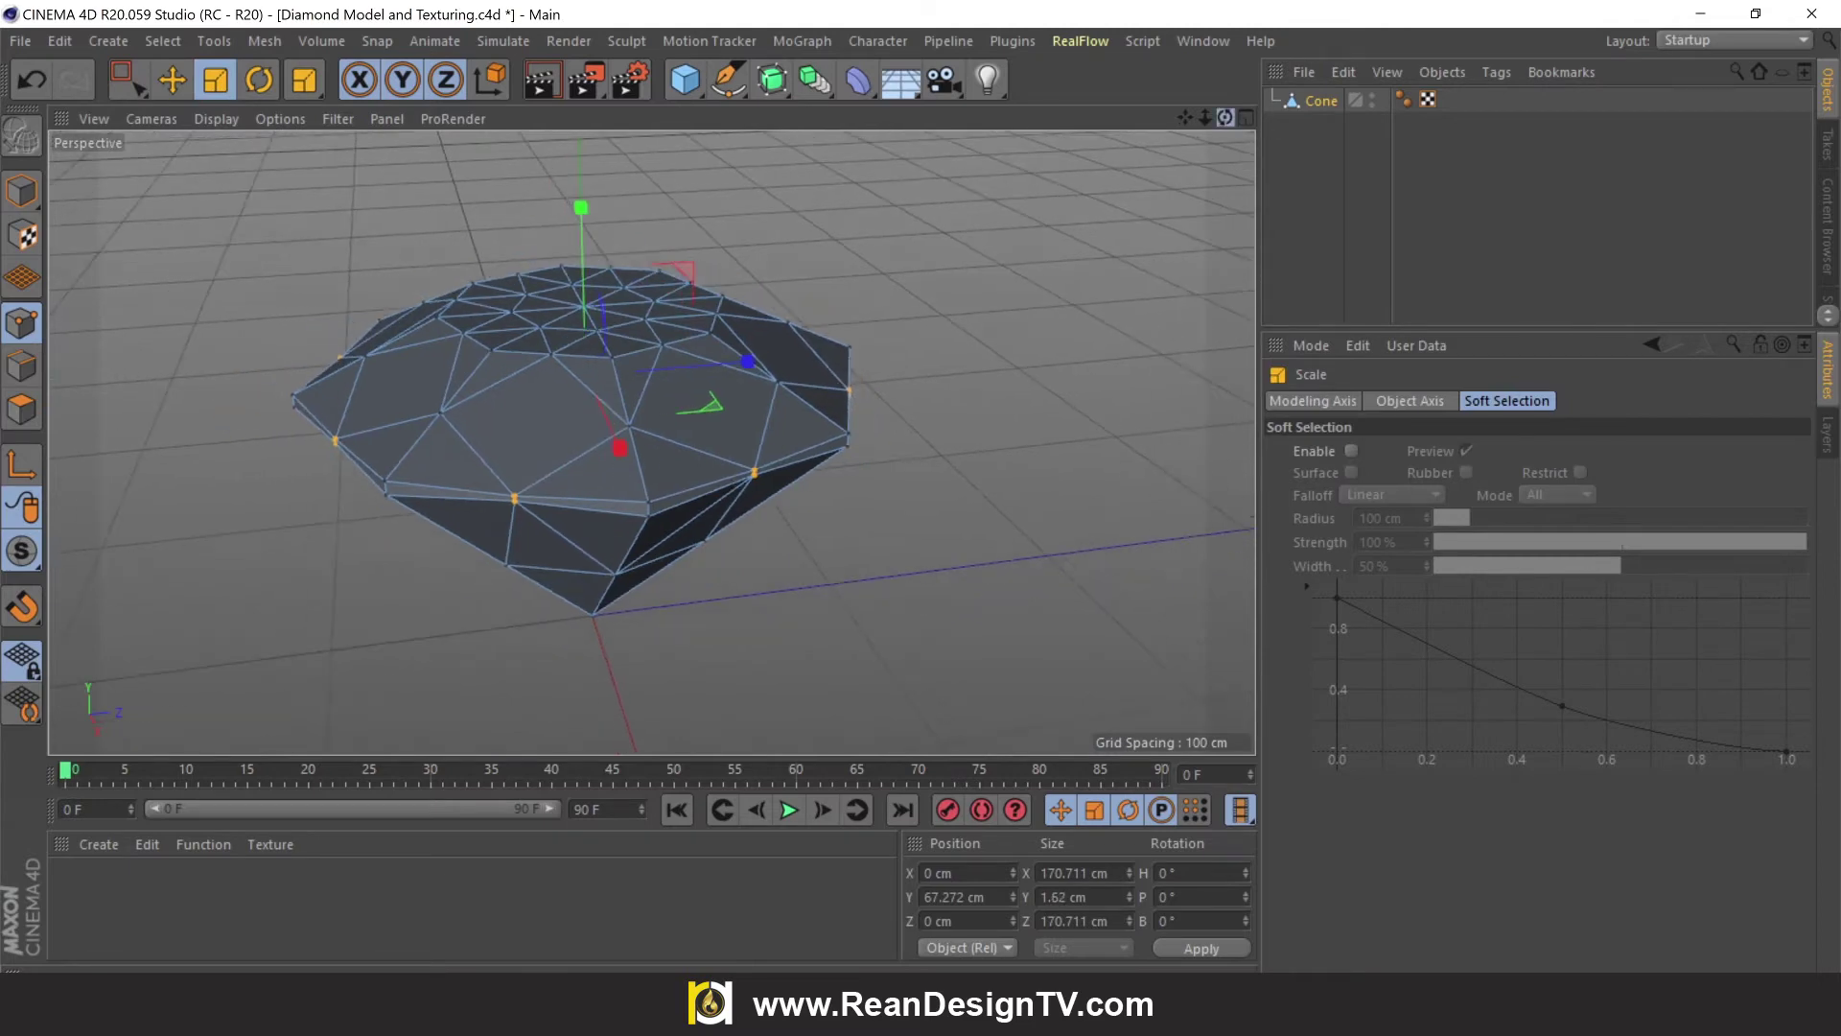
pyautogui.moveTo(1225, 117); pyautogui.dragTo(1225, 117)
pyautogui.keyDown('alt'); pyautogui.moveTo(651, 442); pyautogui.dragTo(67, 227); pyautogui.keyUp('alt')
# Select the Cone in Points mode and frame the whole diamond in a maximised Top view
pyautogui.click(21, 191)
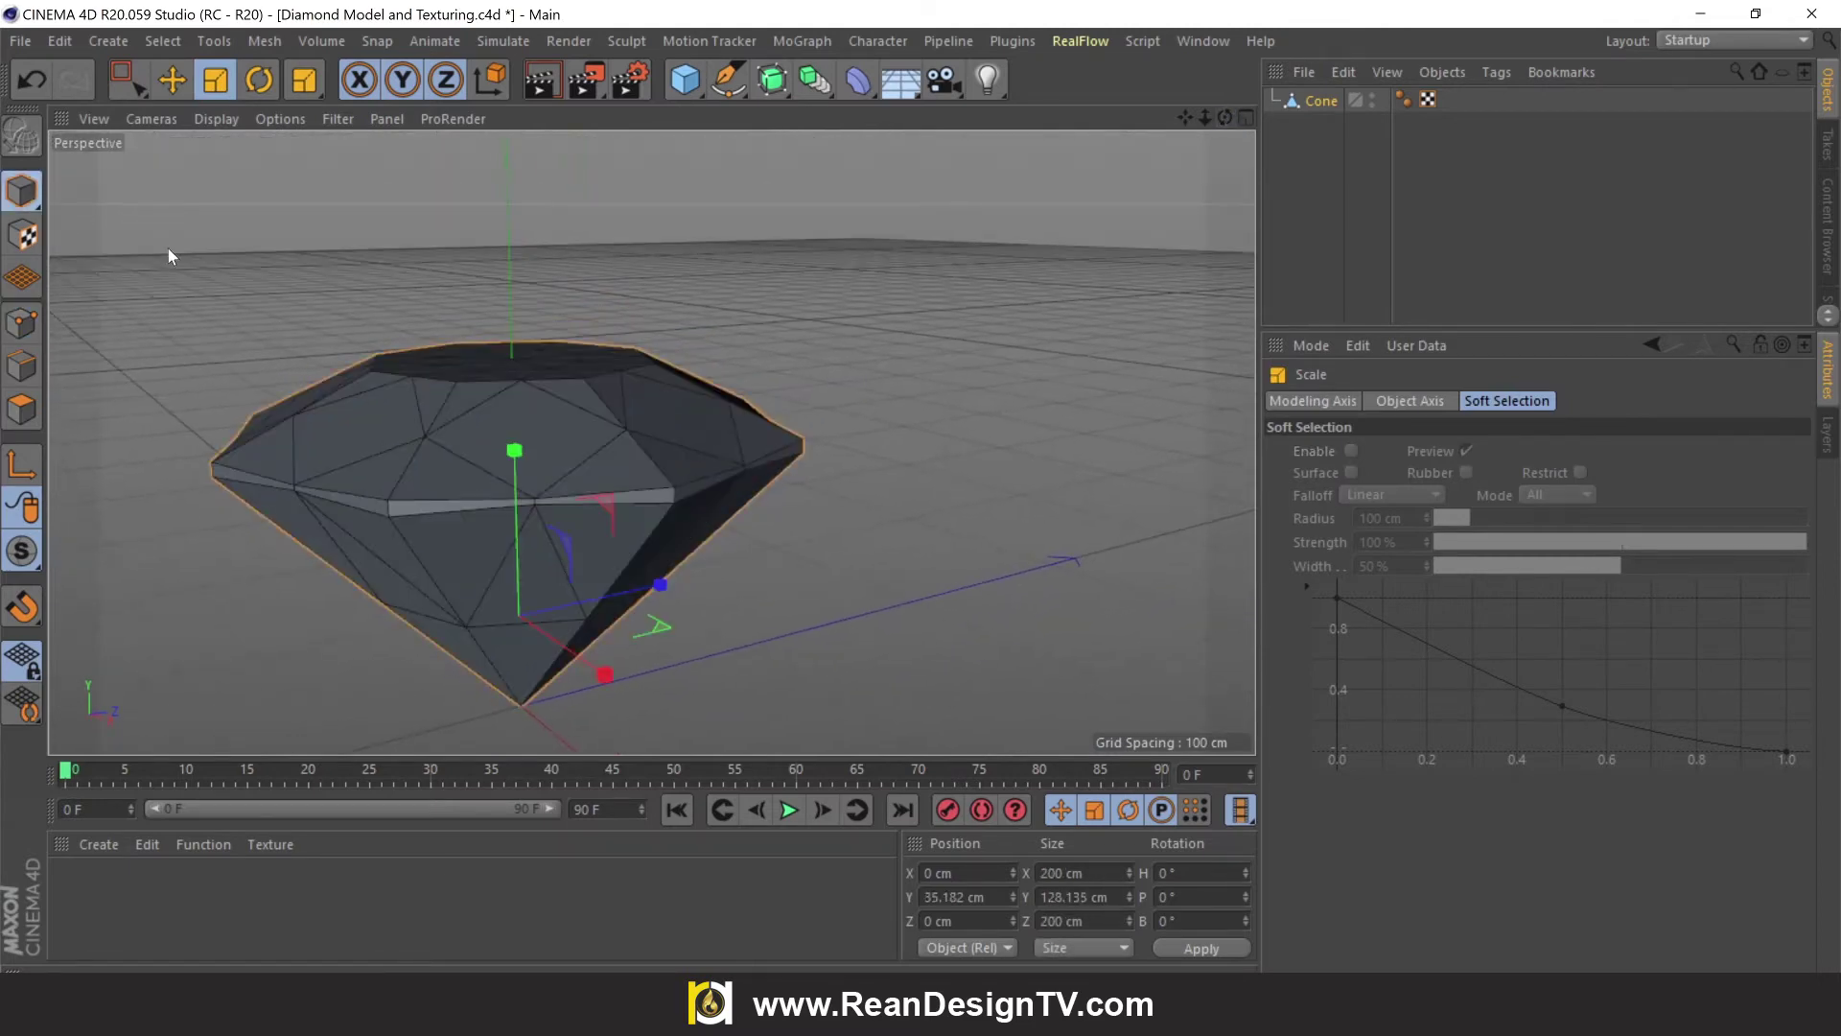
pyautogui.click(169, 249)
pyautogui.scroll(2, 595, 588)
pyautogui.click(21, 324)
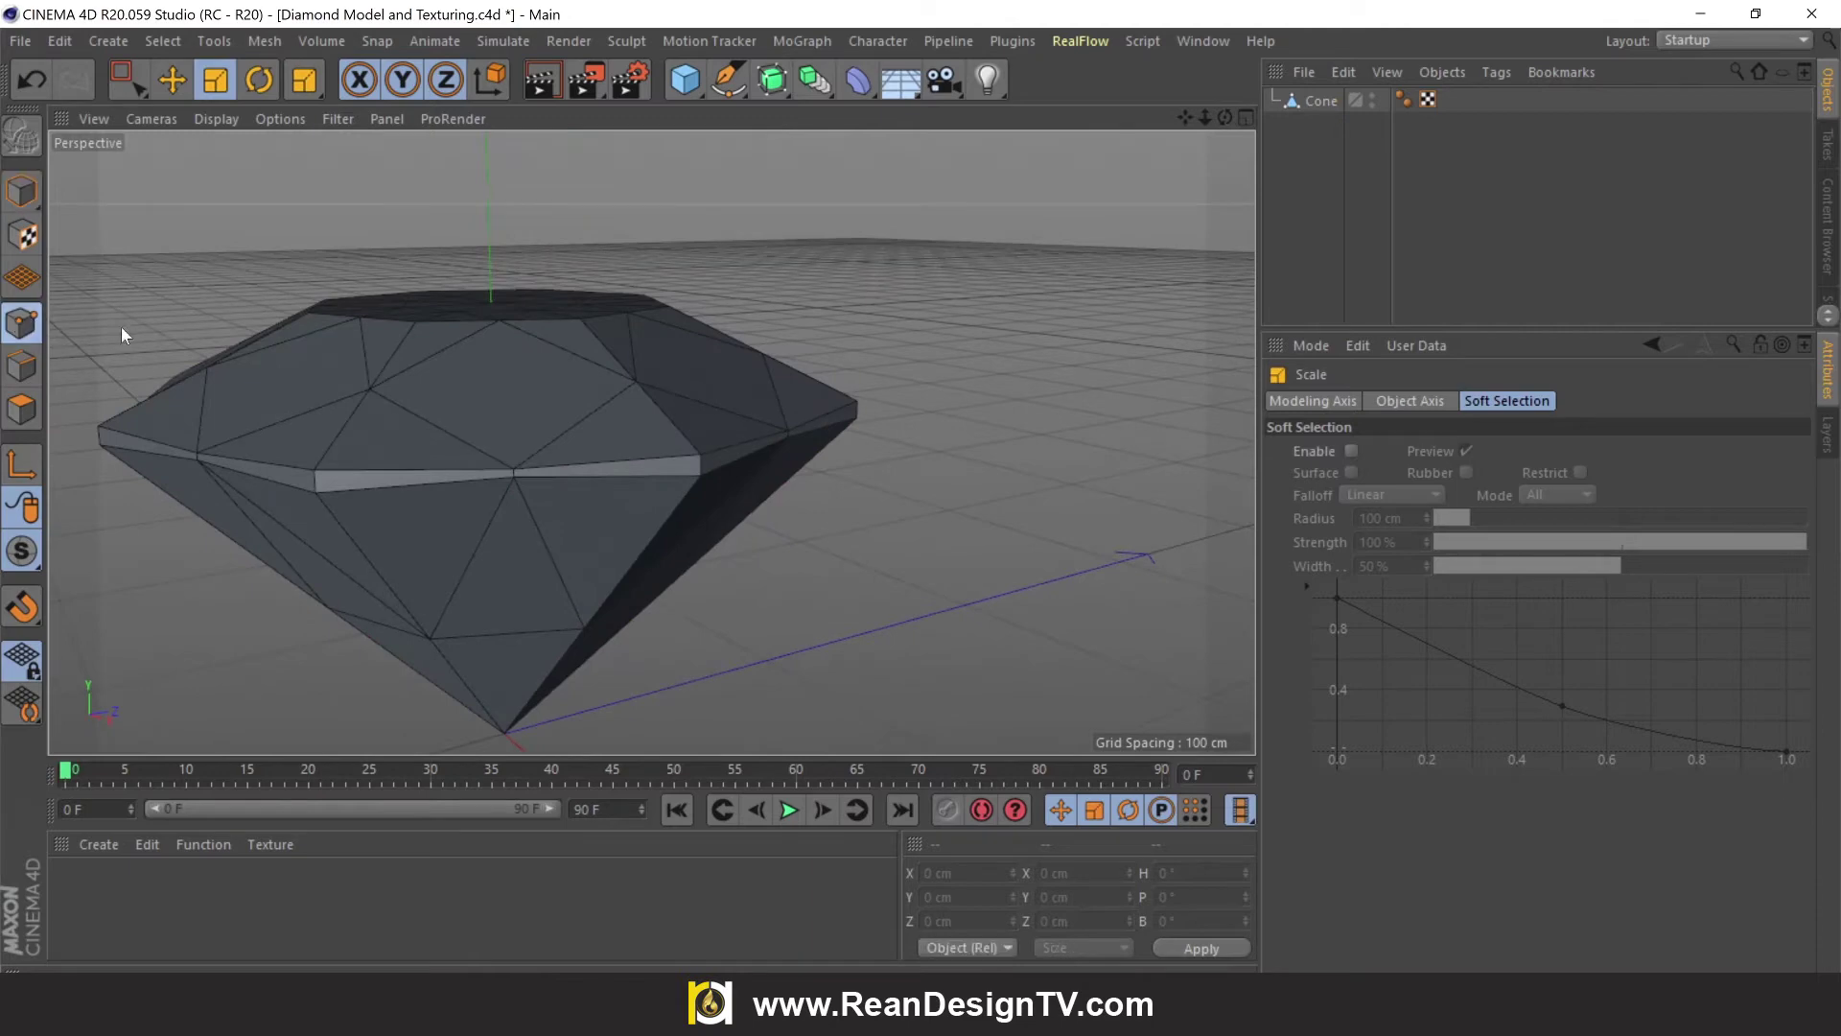
pyautogui.click(173, 80)
pyautogui.click(1320, 101)
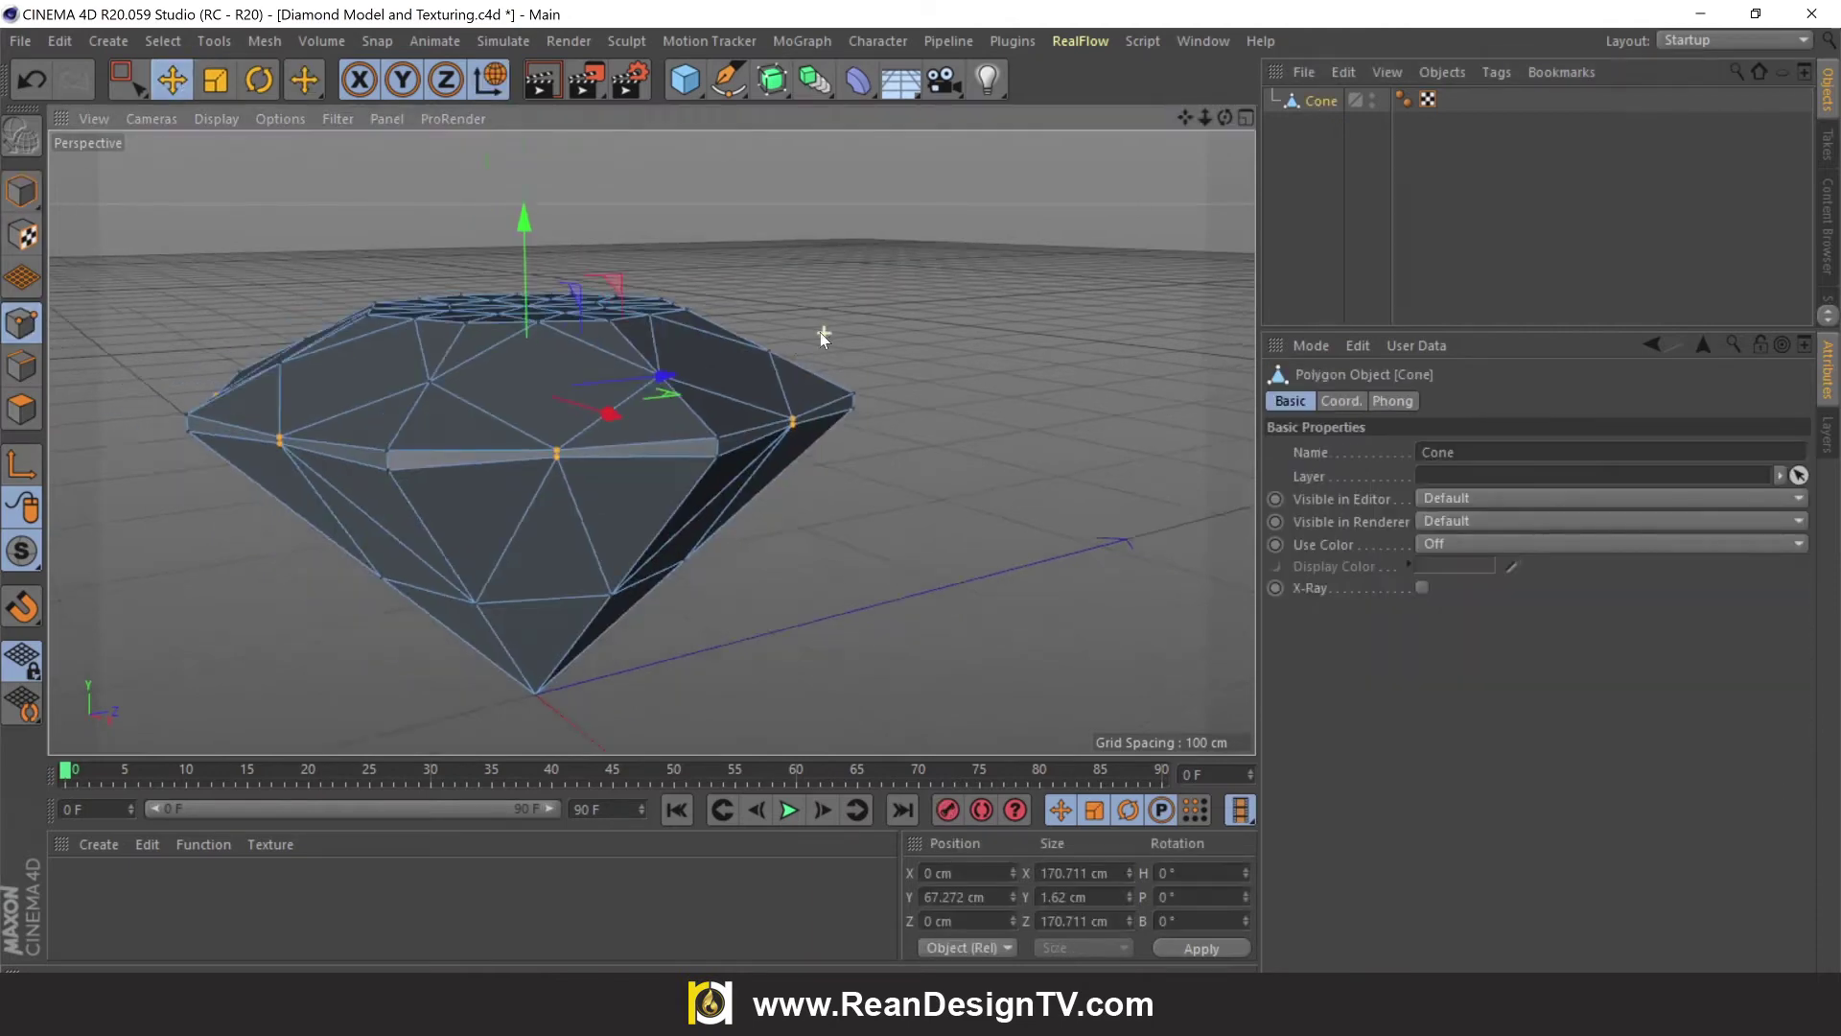
pyautogui.click(1245, 119)
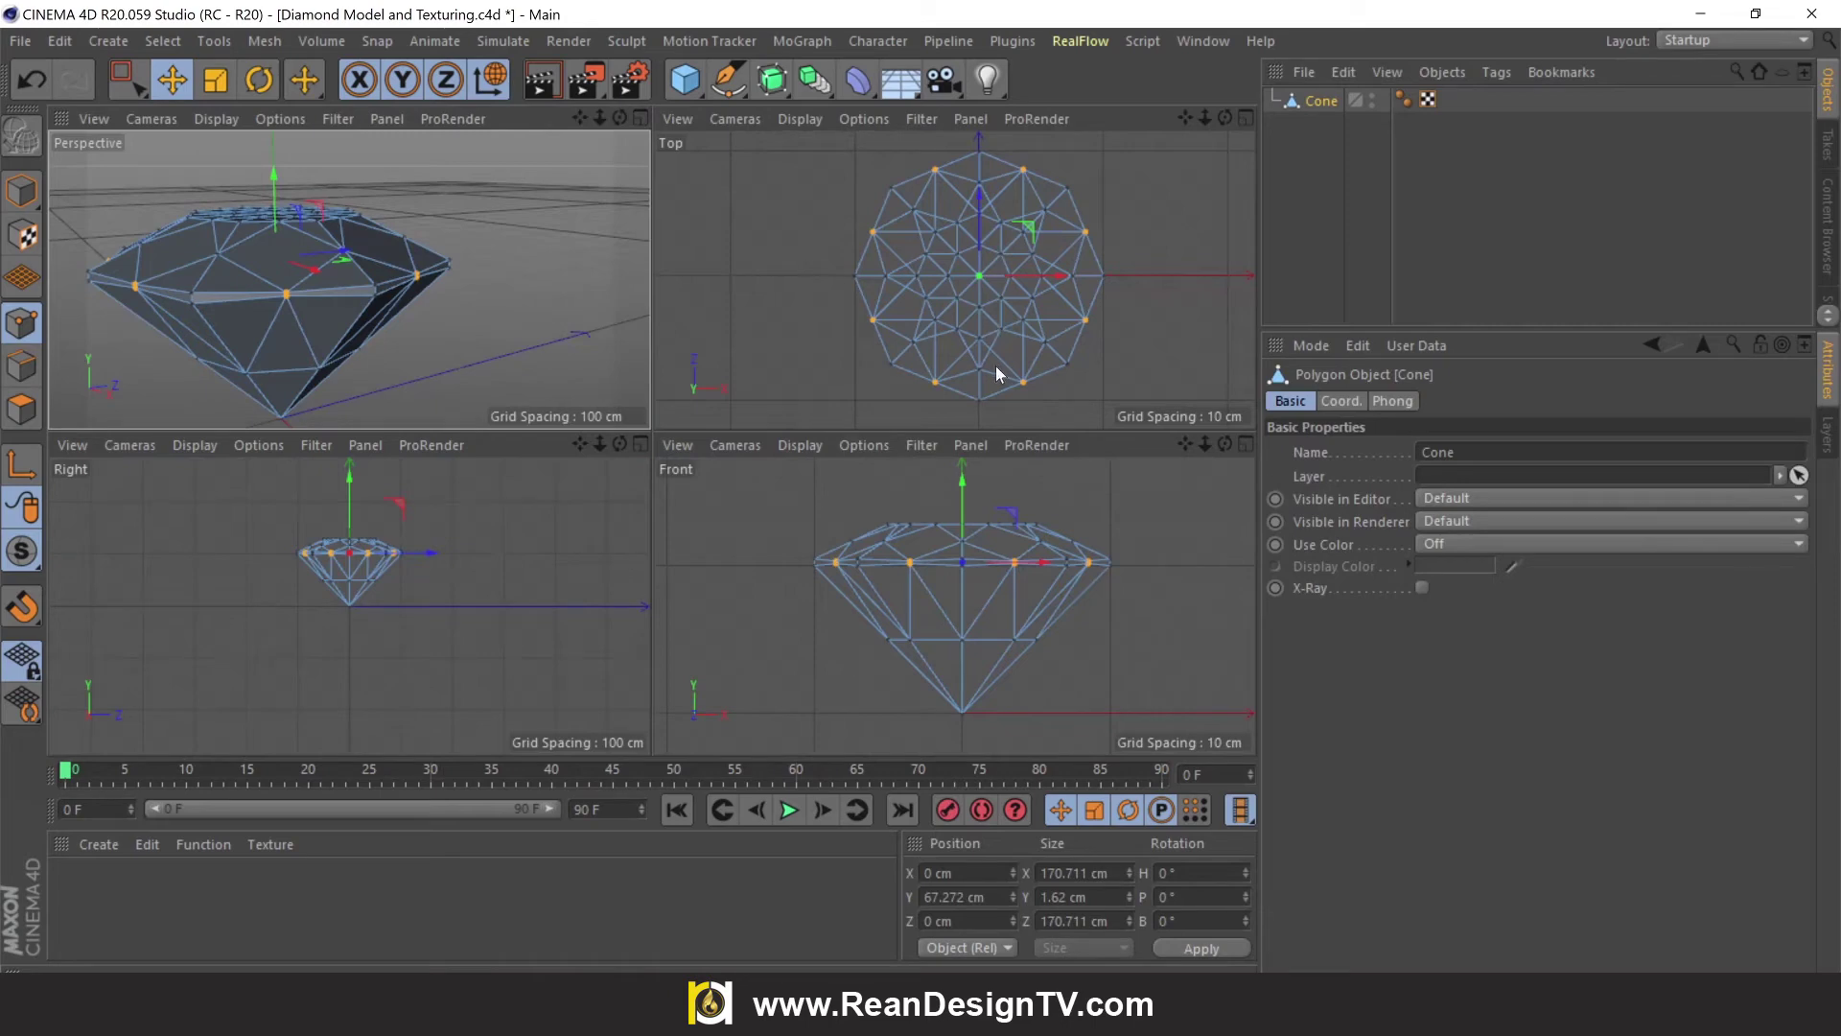
pyautogui.click(1245, 117)
pyautogui.scroll(3, 839, 662)
pyautogui.scroll(-3, 839, 662)
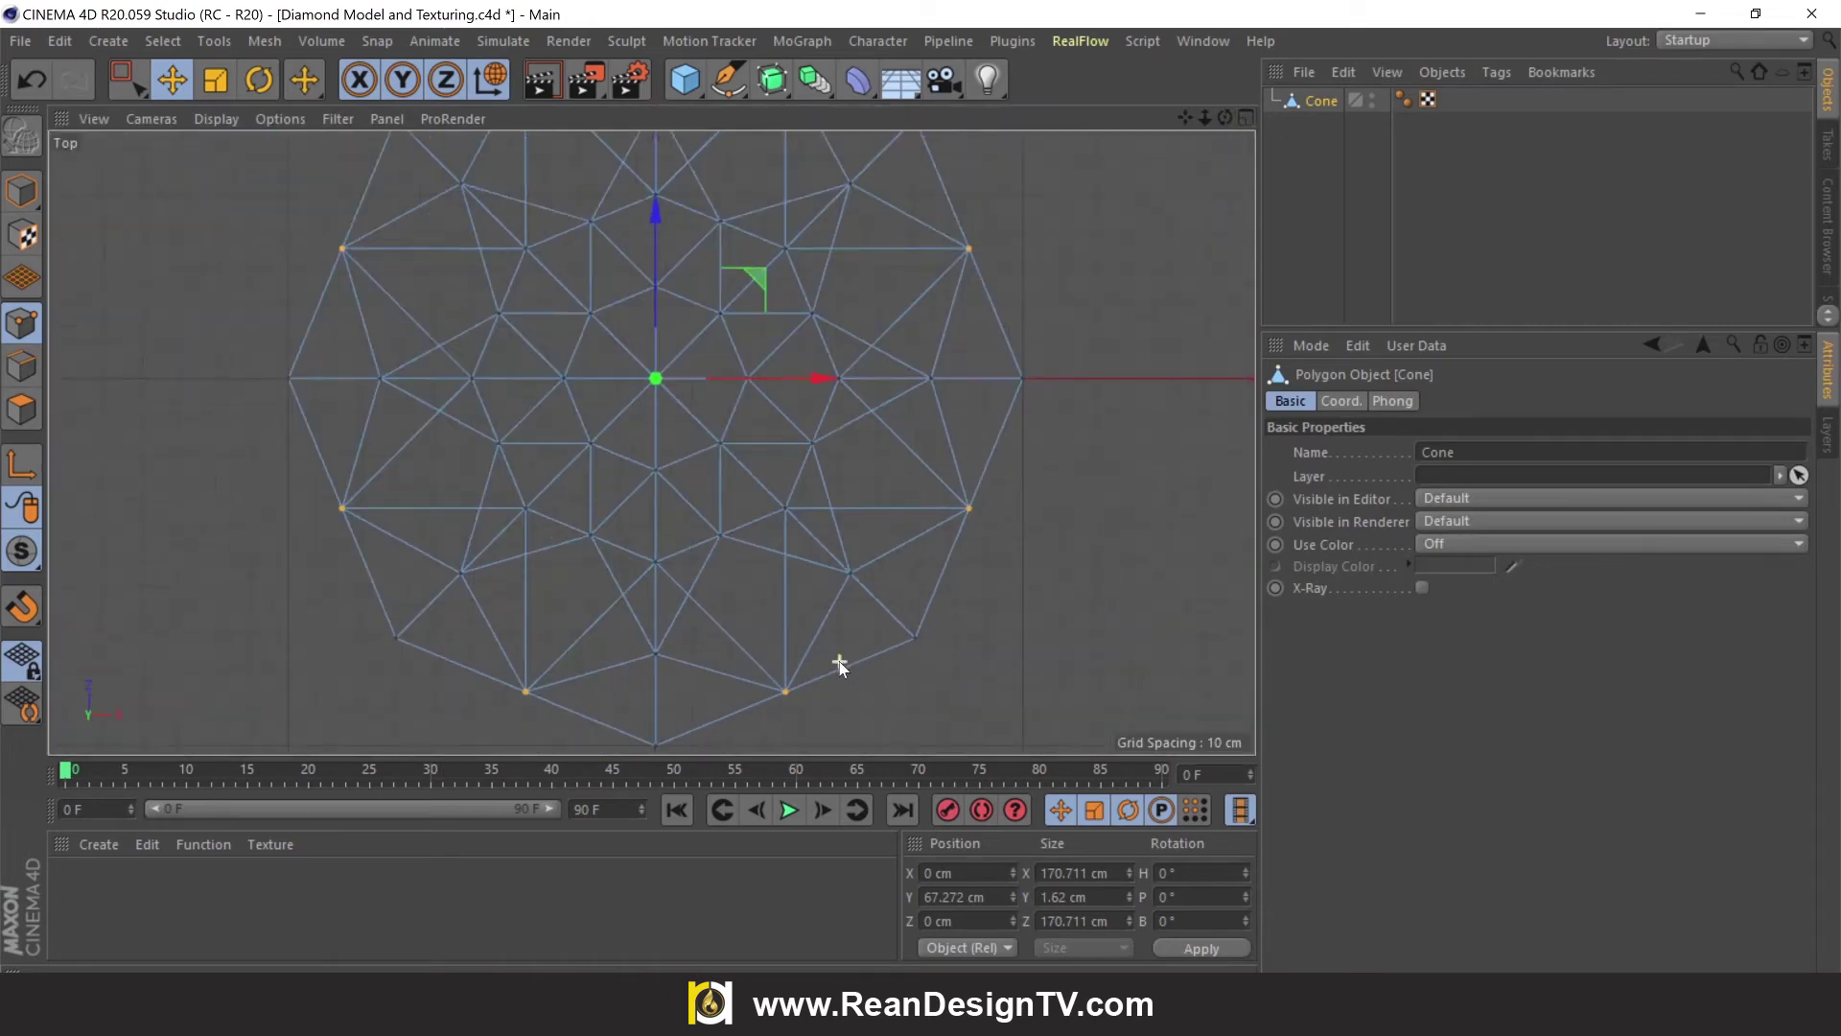
pyautogui.scroll(3, 784, 493)
pyautogui.moveTo(1178, 123); pyautogui.dragTo(963, 286)
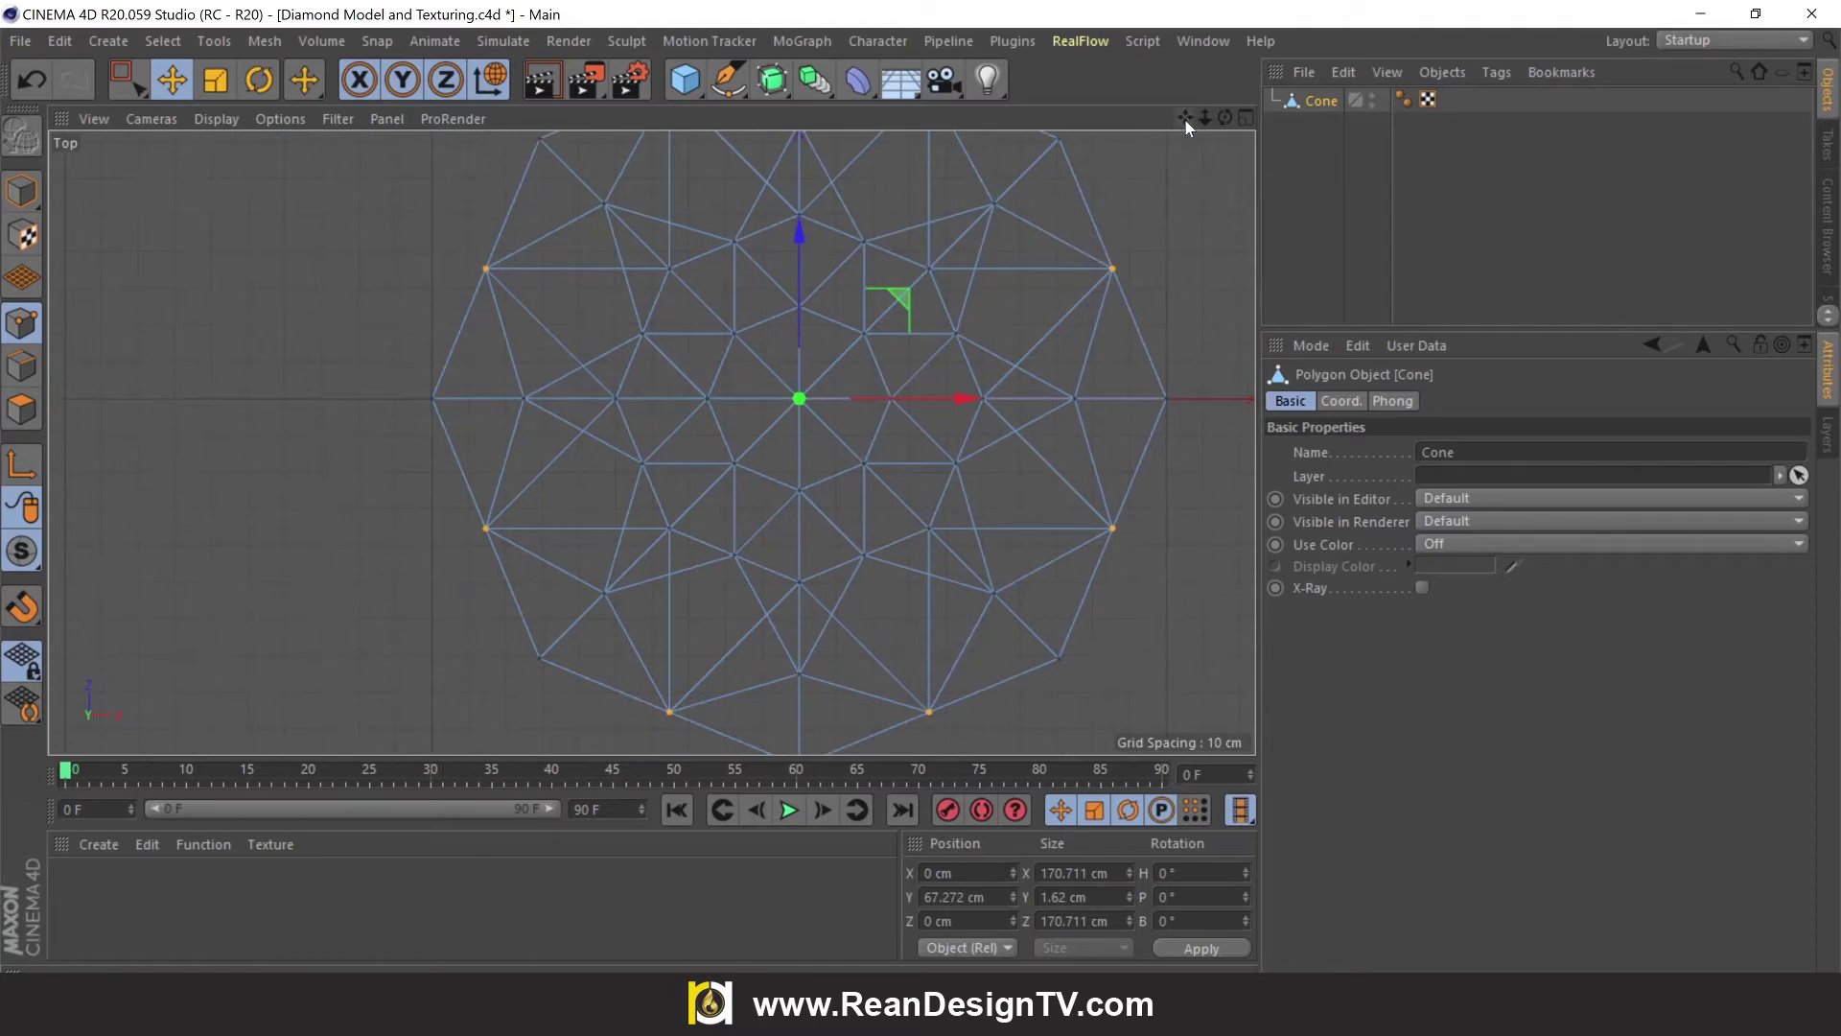
pyautogui.moveTo(1186, 119)
pyautogui.mouseDown()
pyautogui.moveTo(1176, 153)
pyautogui.moveTo(1132, 154)
pyautogui.mouseUp()
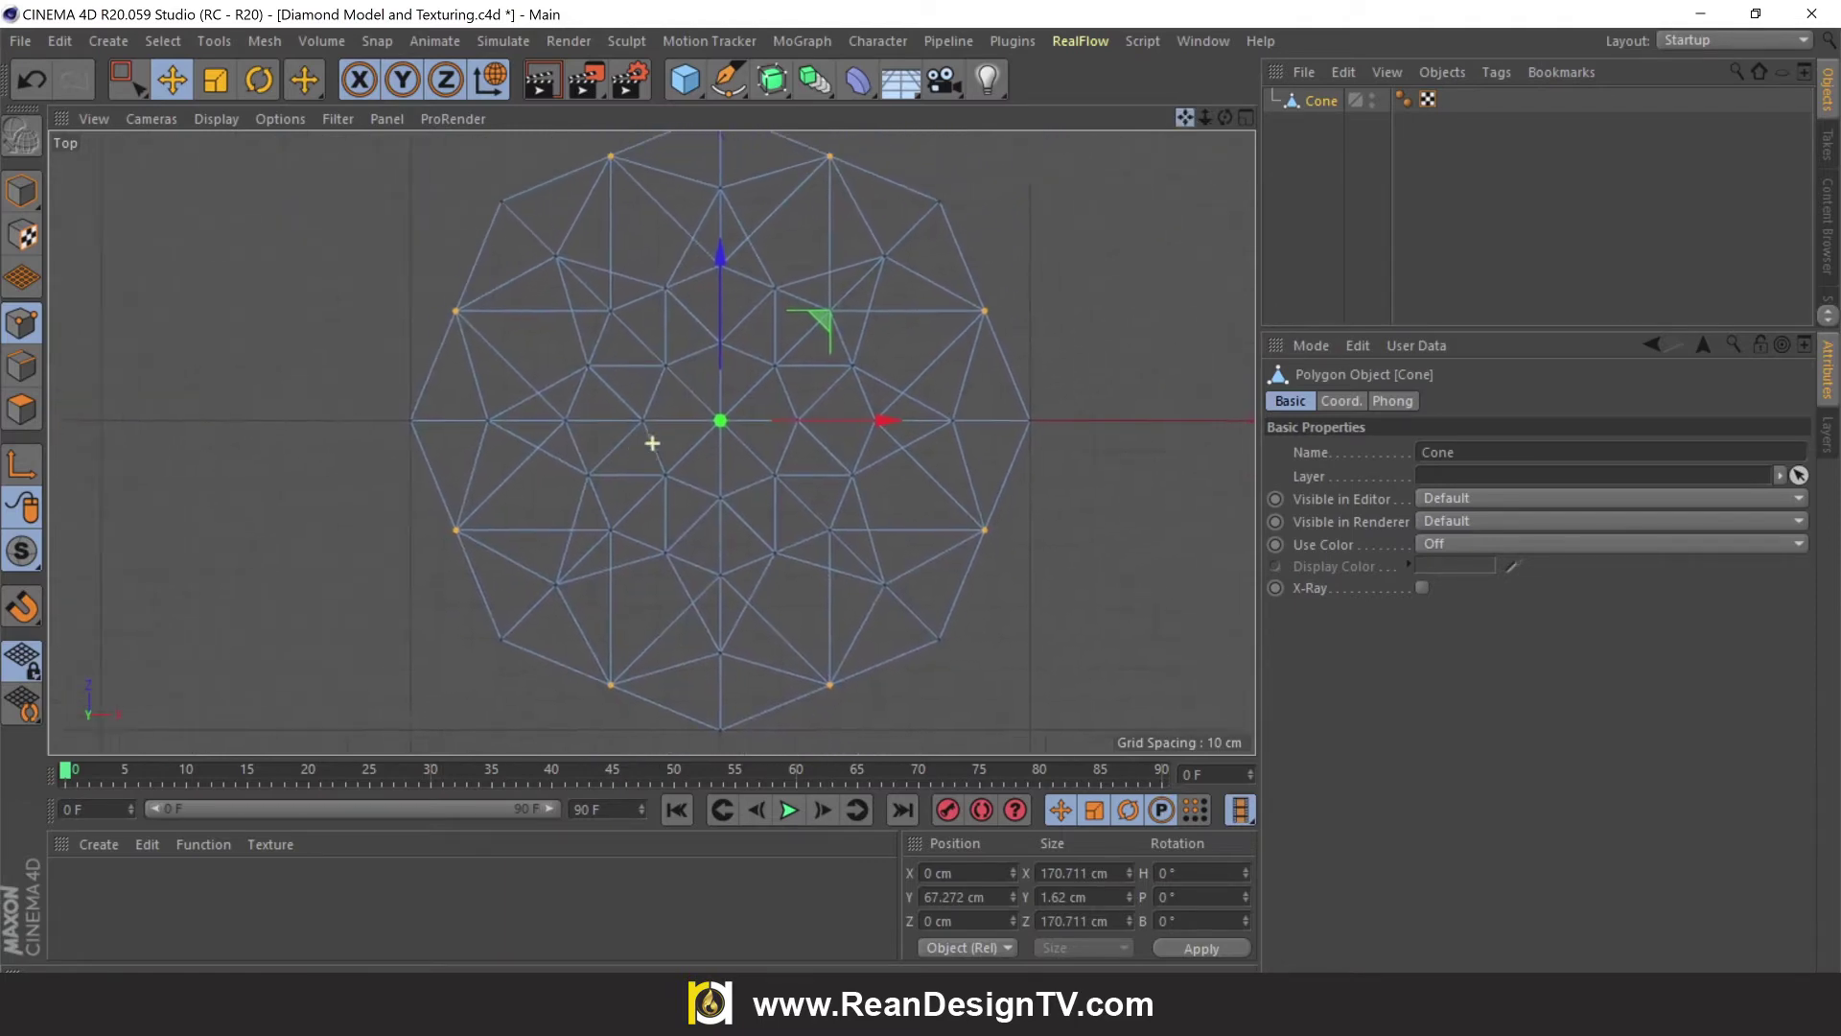
# Box-select the eight inner-ring vertices on the diamond's top face
pyautogui.press('0')
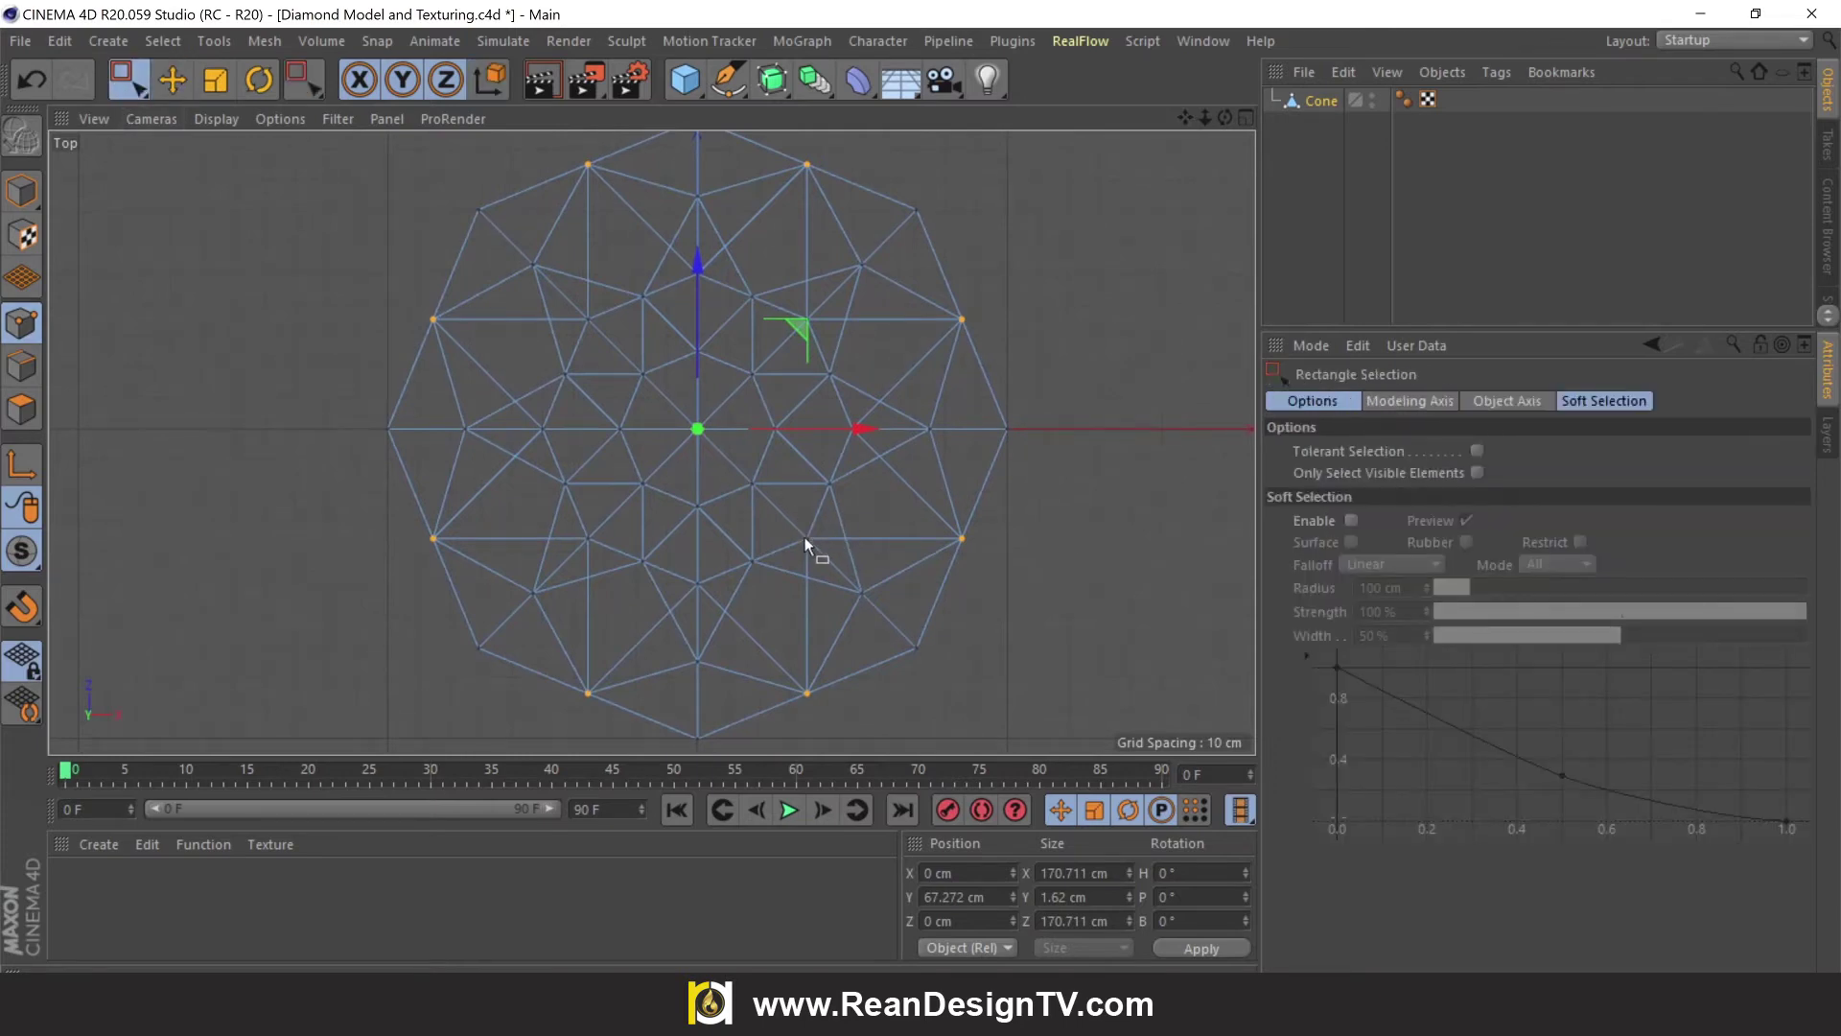
pyautogui.moveTo(781, 524); pyautogui.dragTo(827, 562)
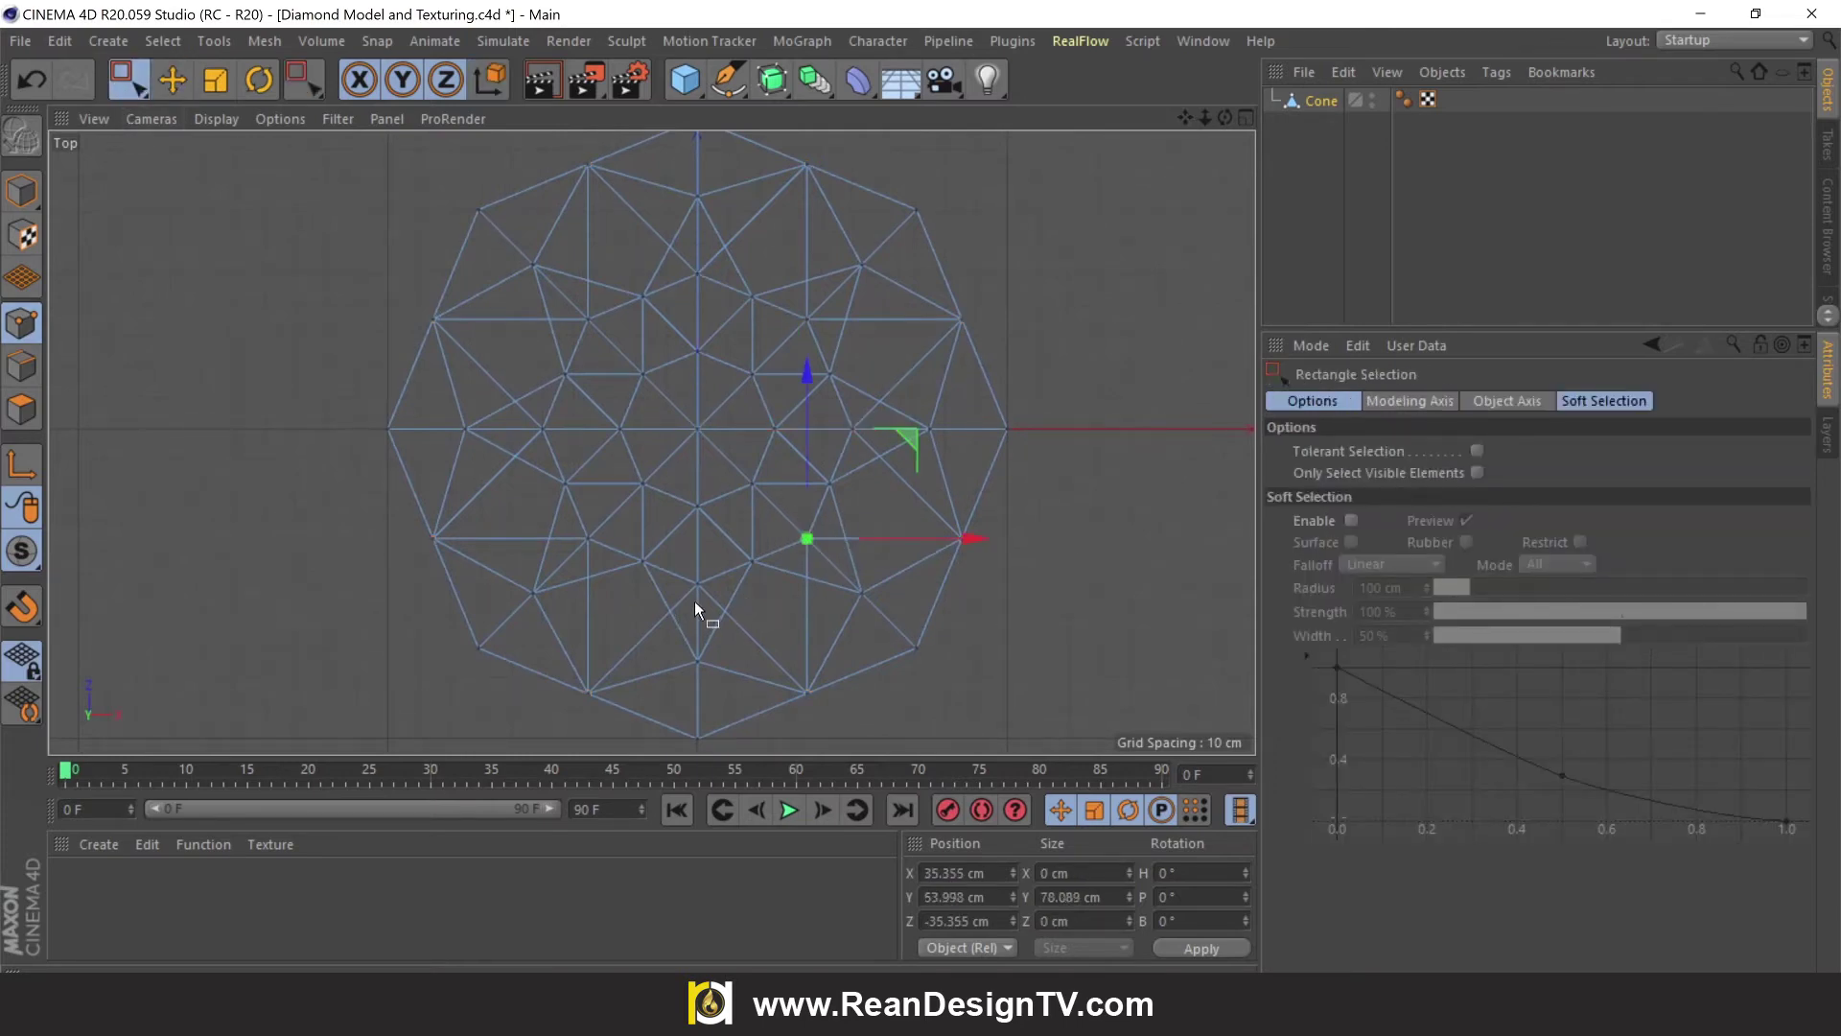
pyautogui.keyDown('shift'); pyautogui.moveTo(705, 595); pyautogui.dragTo(705, 596); pyautogui.keyUp('shift')
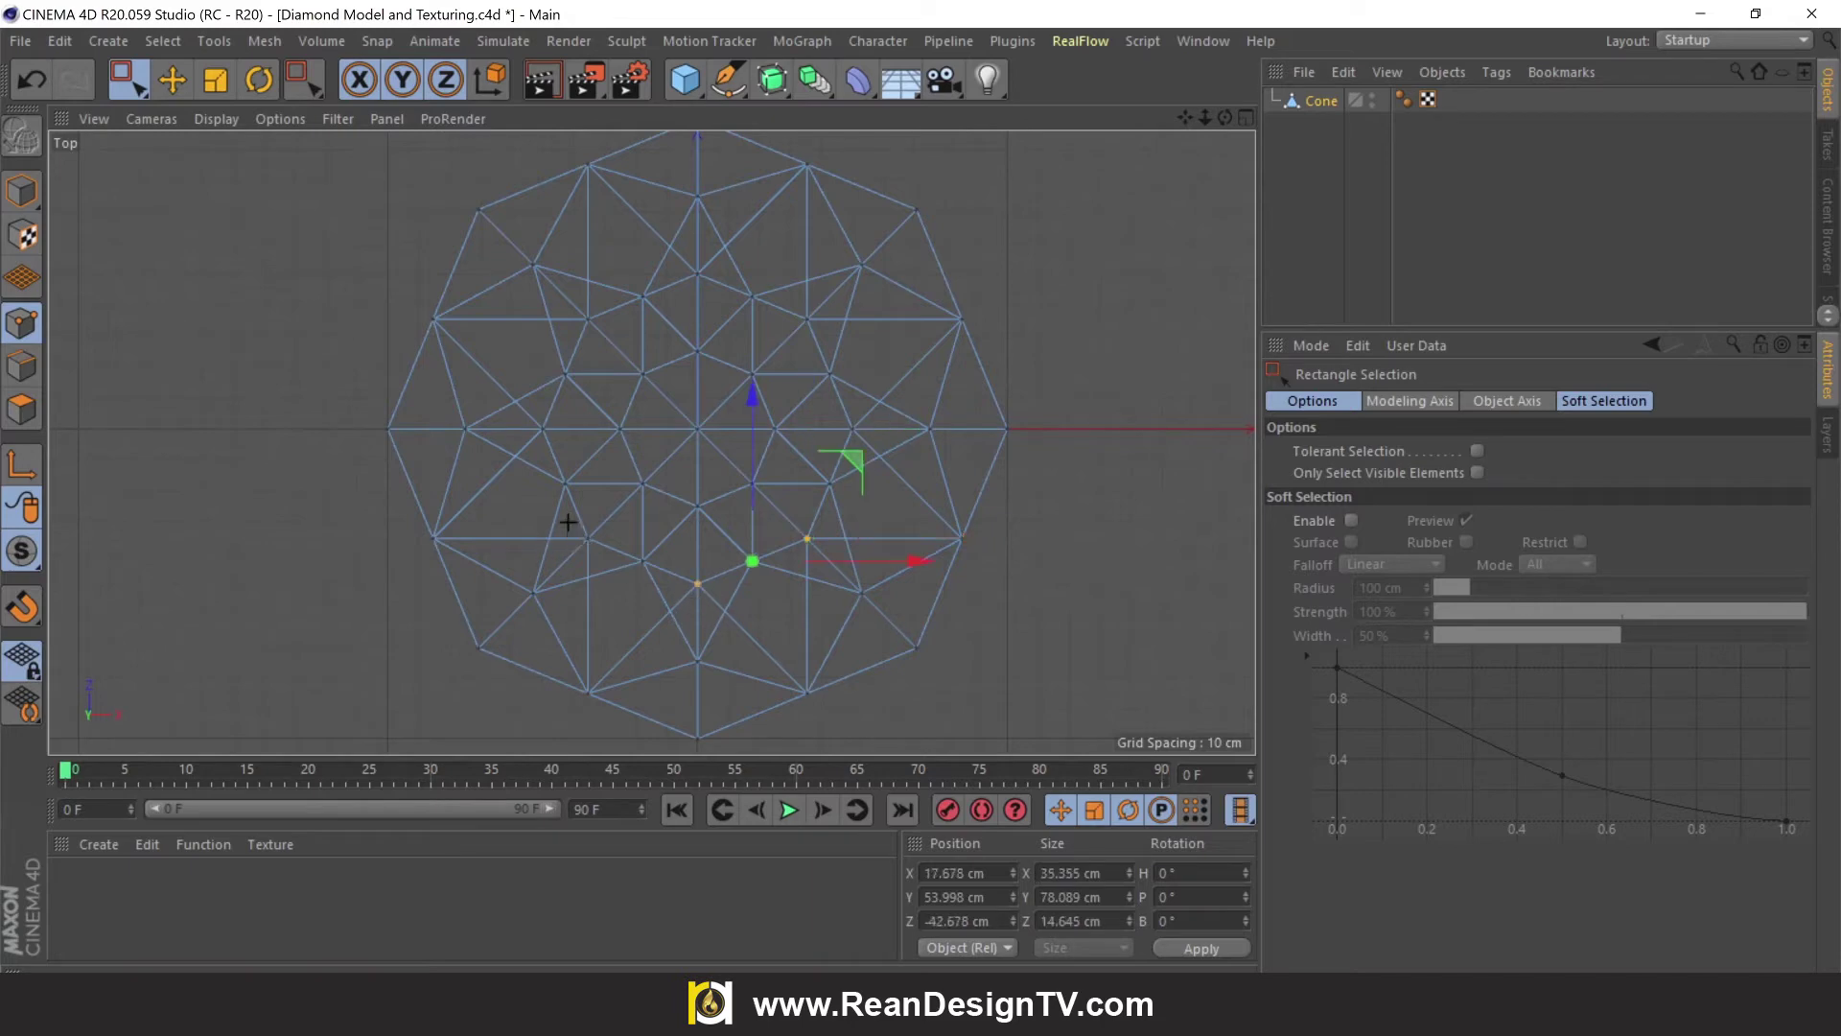
pyautogui.keyDown('shift'); pyautogui.moveTo(568, 522); pyautogui.dragTo(604, 551); pyautogui.keyUp('shift')
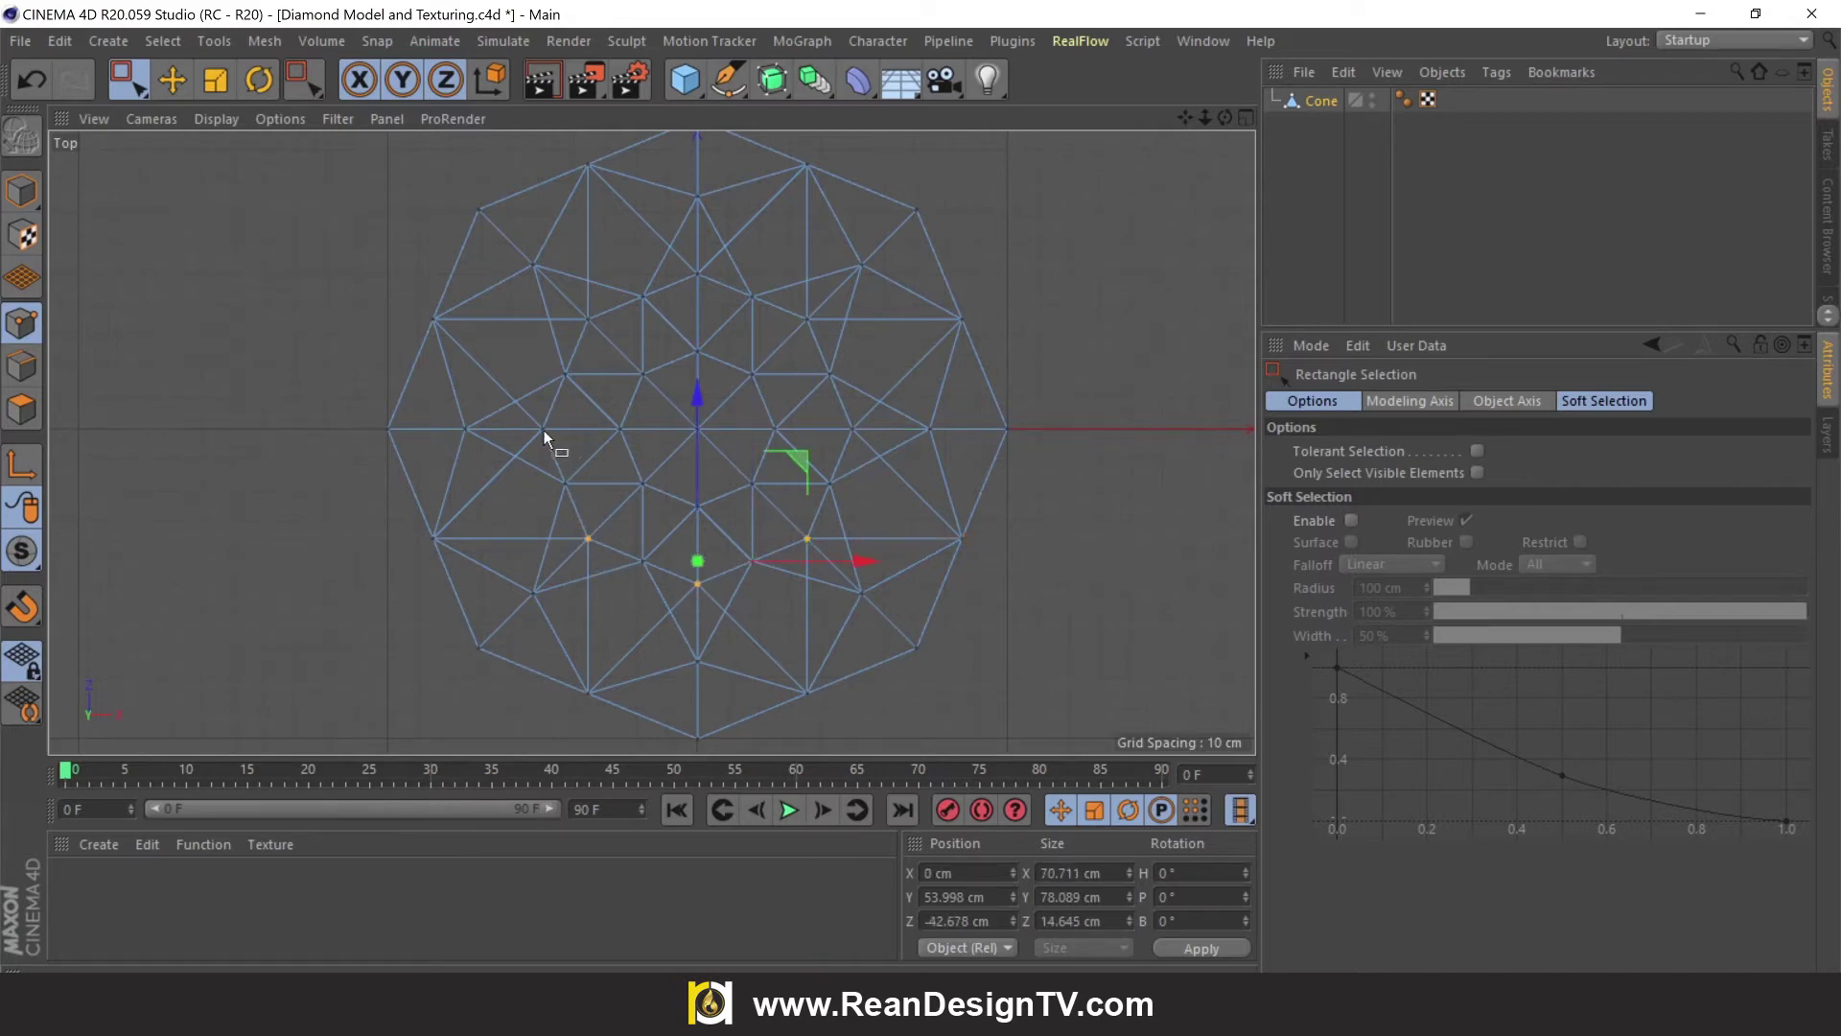
pyautogui.keyDown('shift'); pyautogui.moveTo(560, 411); pyautogui.dragTo(523, 443); pyautogui.keyUp('shift')
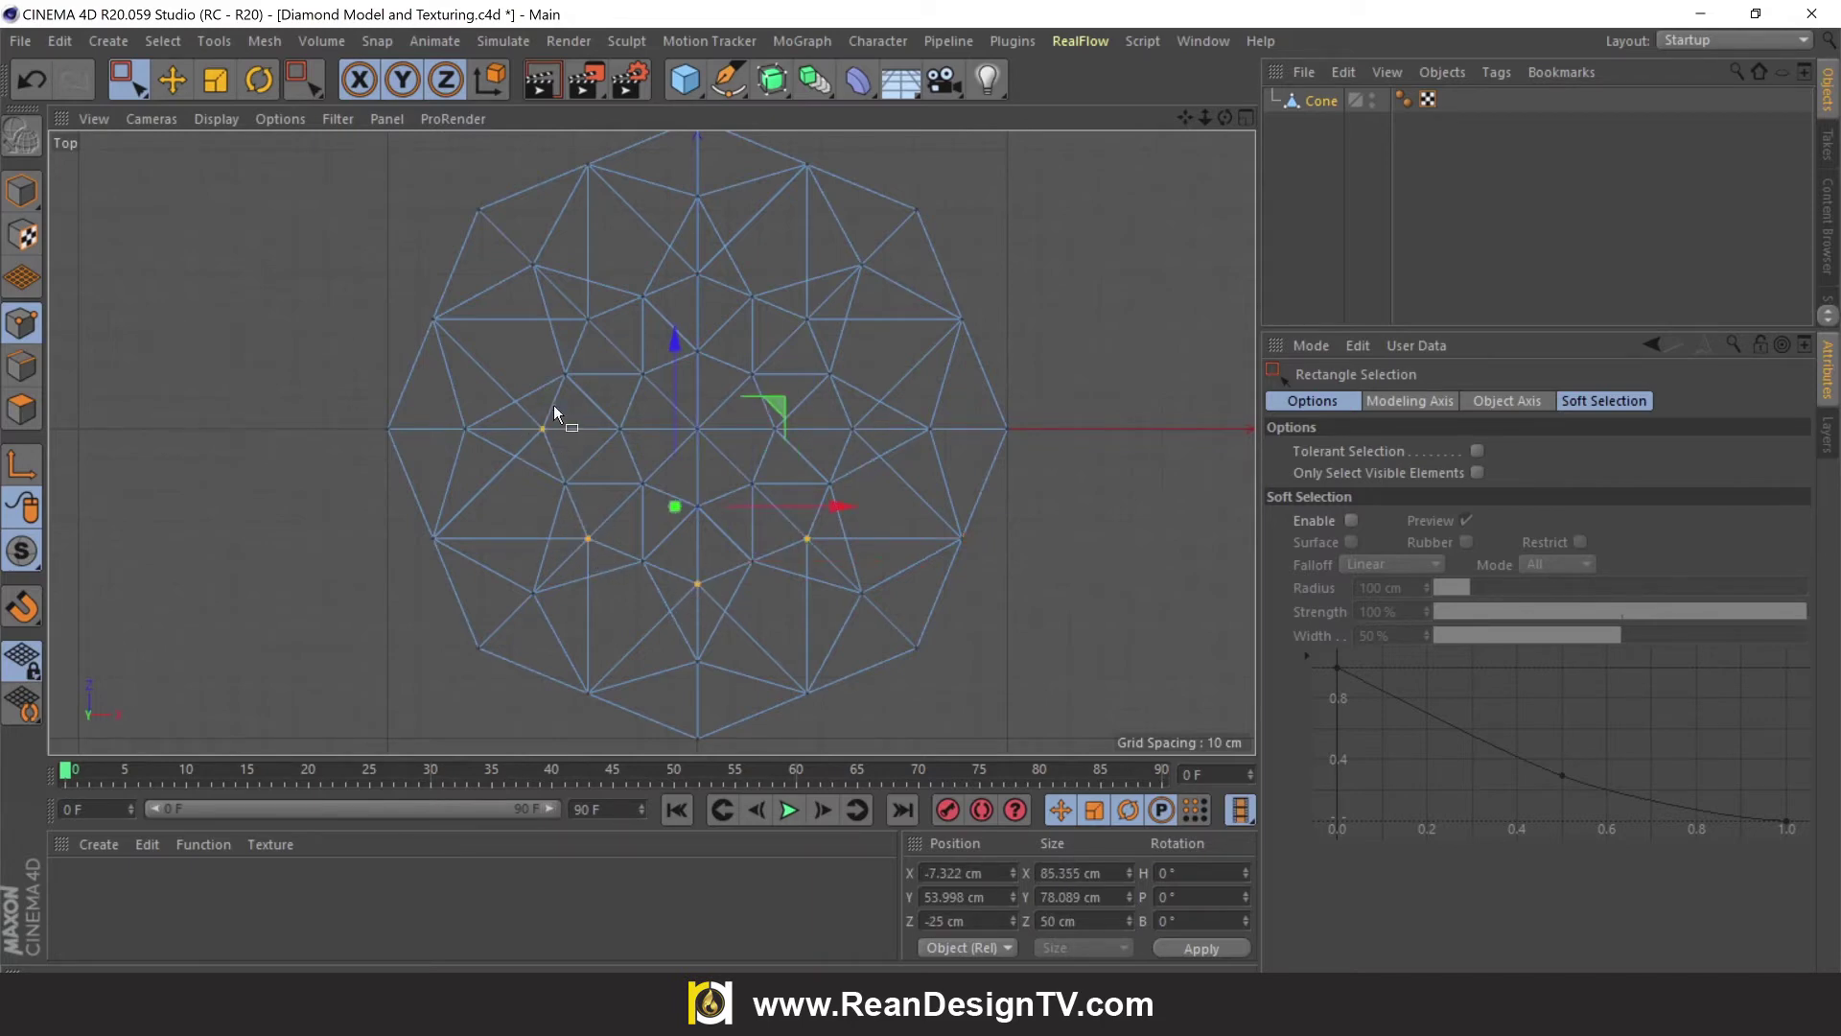
pyautogui.keyDown('shift'); pyautogui.moveTo(599, 299); pyautogui.dragTo(571, 335); pyautogui.keyUp('shift')
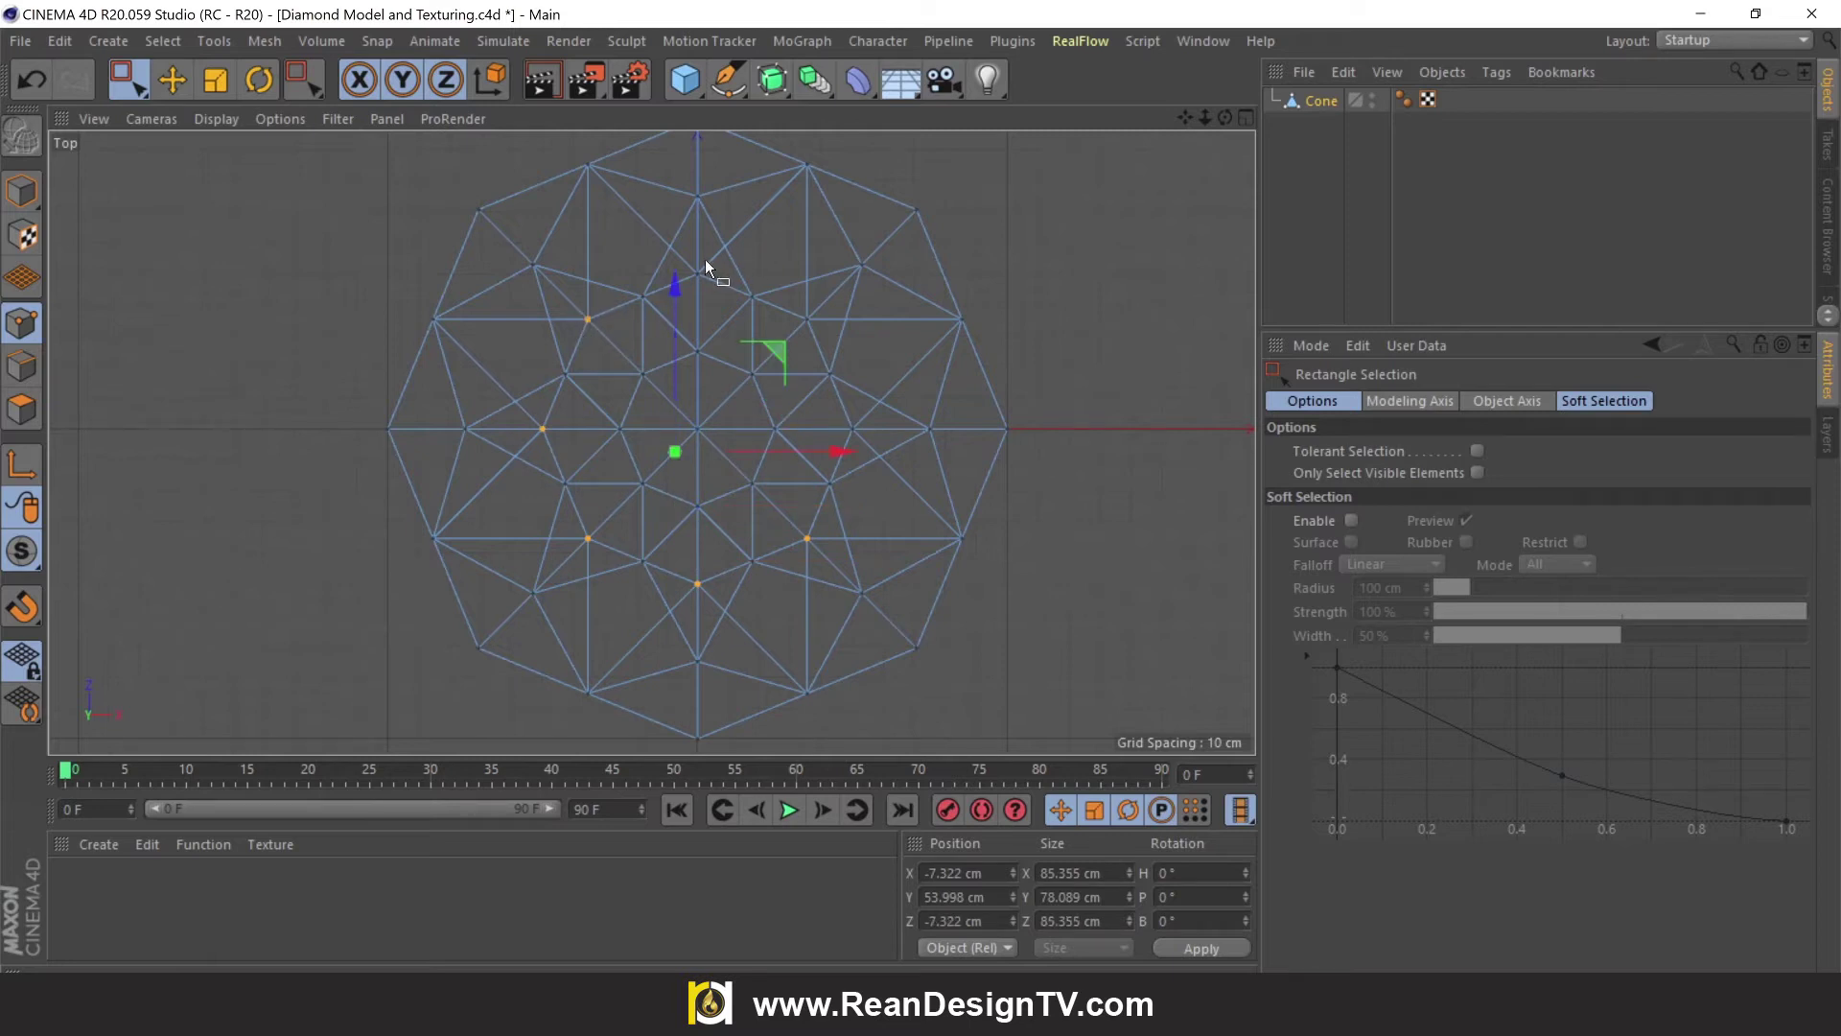
pyautogui.keyDown('shift'); pyautogui.moveTo(709, 251); pyautogui.dragTo(689, 294); pyautogui.keyUp('shift')
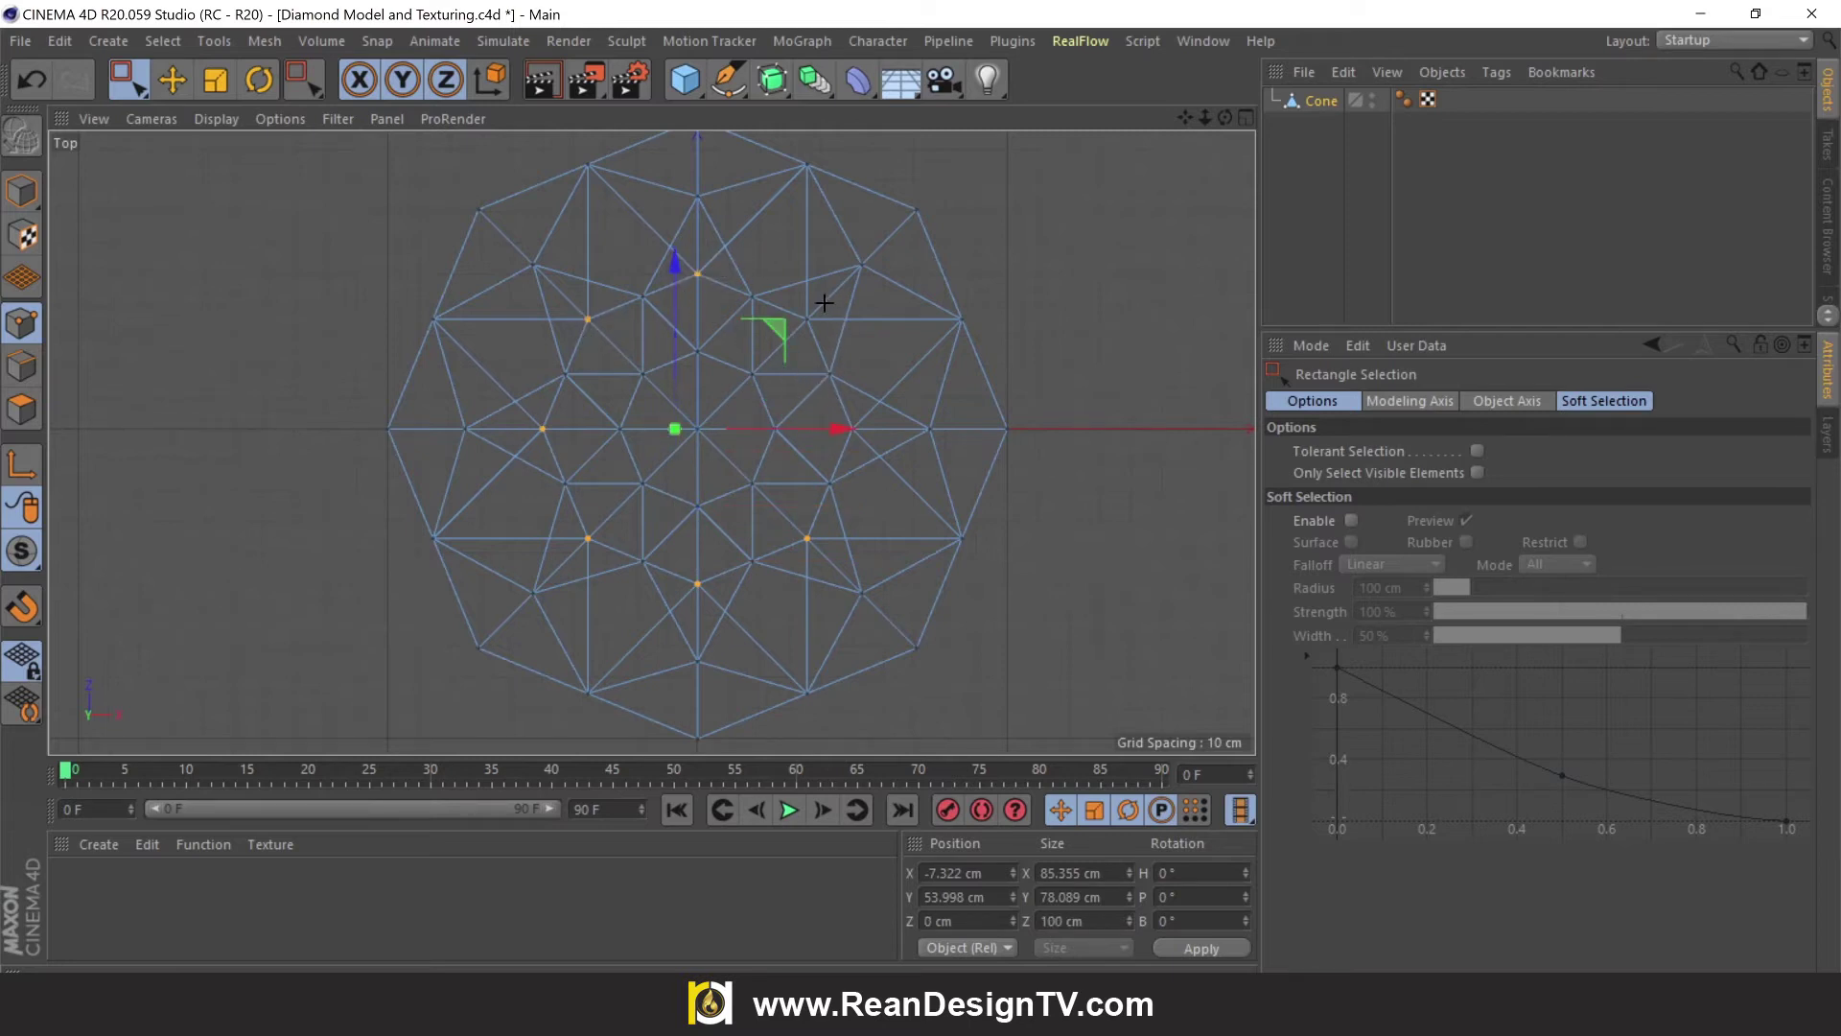
pyautogui.keyDown('shift'); pyautogui.moveTo(824, 302); pyautogui.dragTo(770, 343); pyautogui.keyUp('shift')
pyautogui.keyDown('shift'); pyautogui.click(853, 433); pyautogui.keyUp('shift')
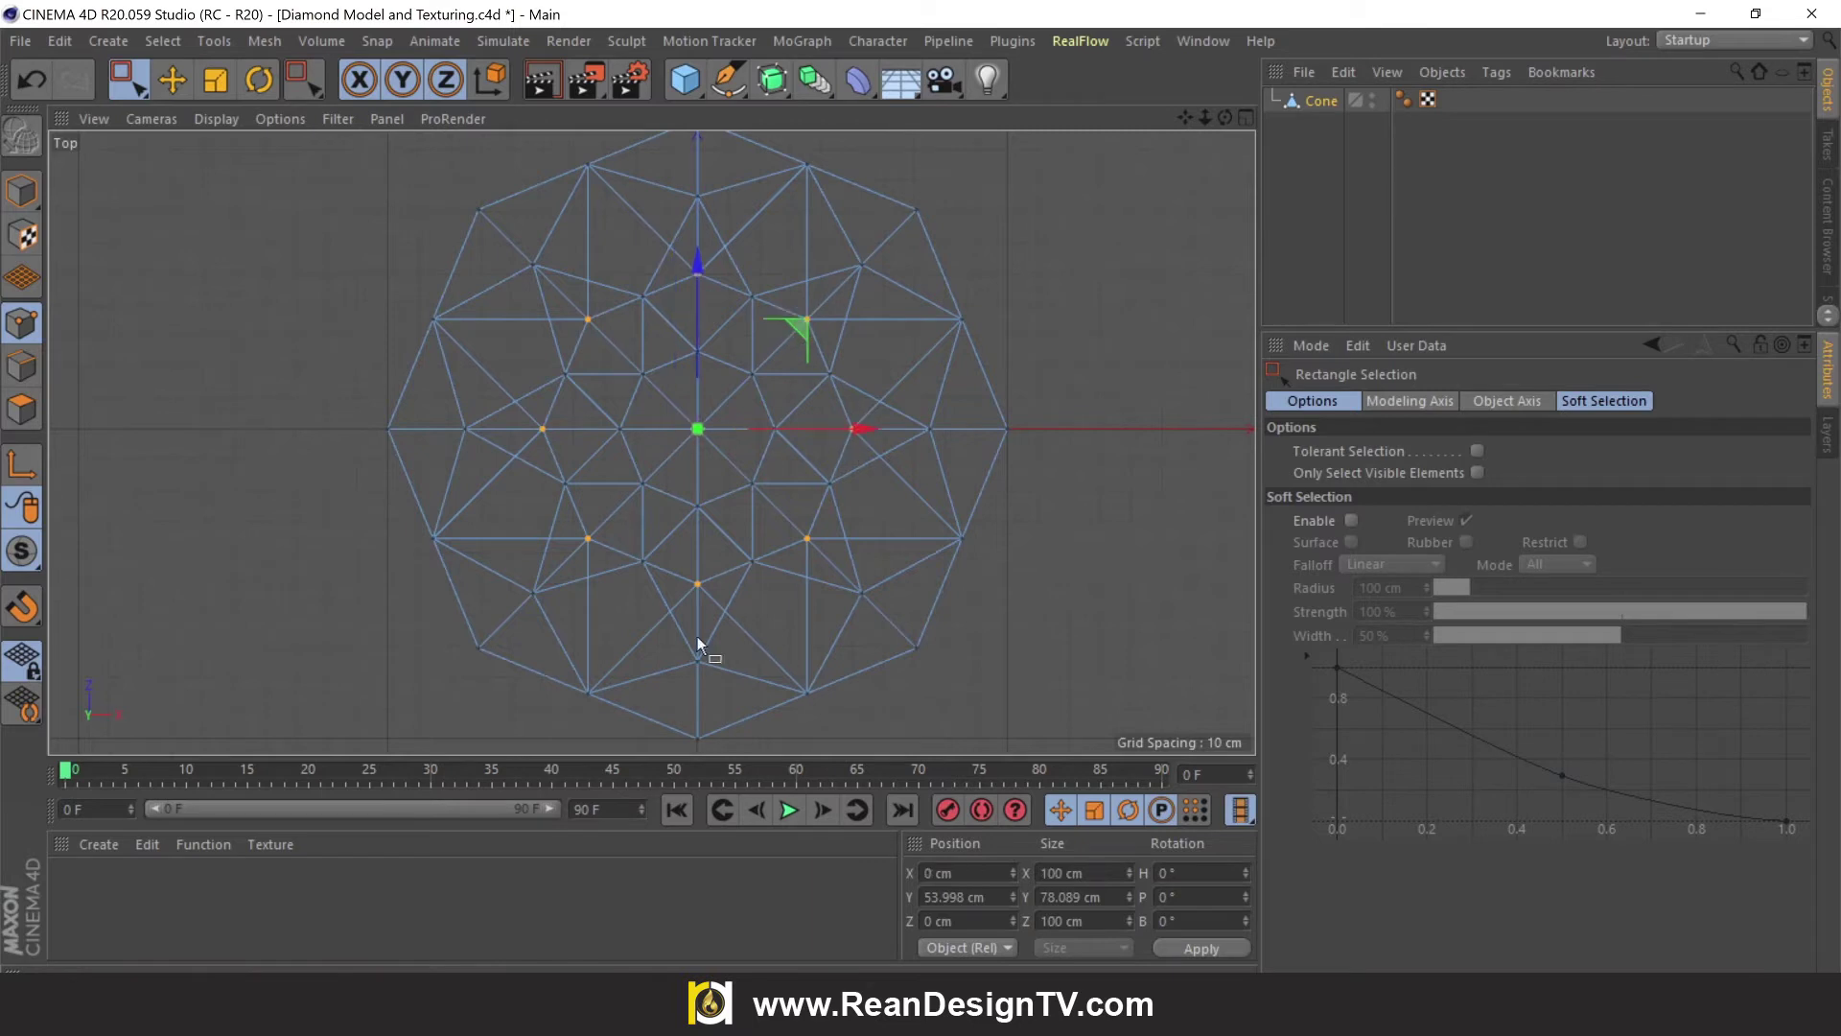
# Scale the inner ring inward to about 88.9 cm, then return to Model mode and four views
pyautogui.click(219, 82)
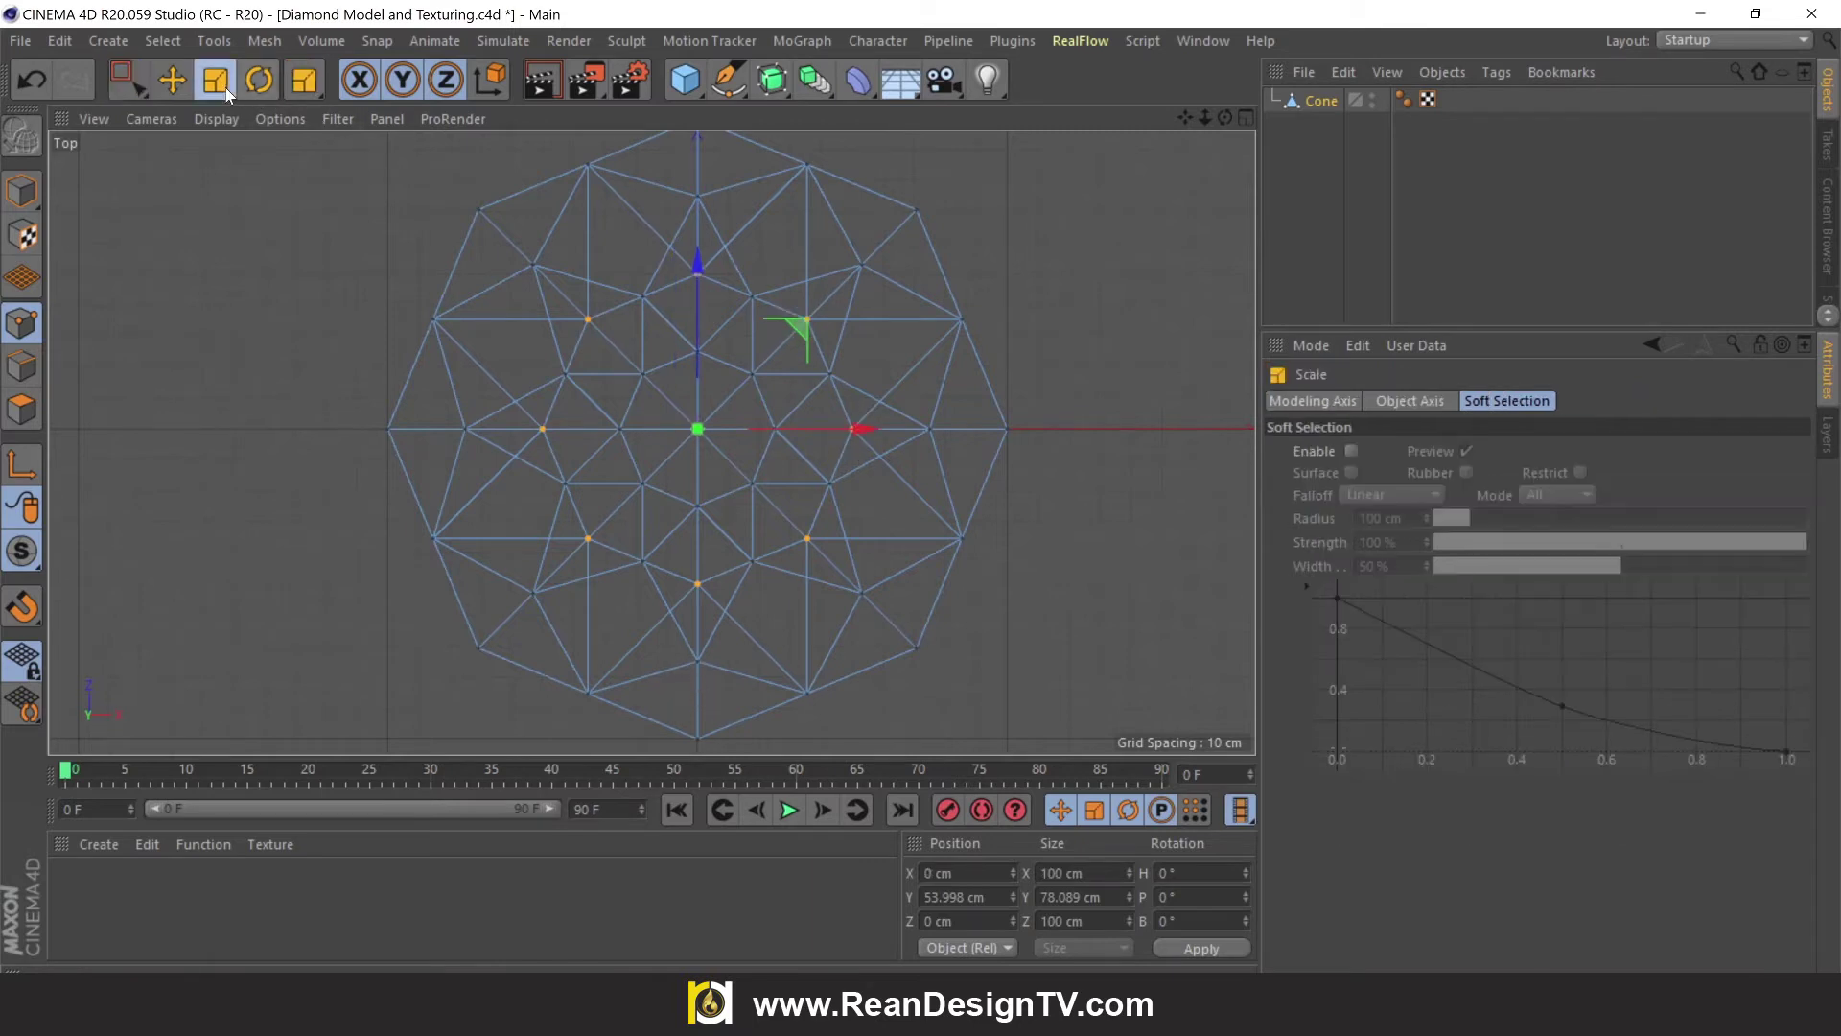
pyautogui.moveTo(900, 326)
pyautogui.mouseDown()
pyautogui.moveTo(745, 388)
pyautogui.moveTo(660, 475)
pyautogui.moveTo(753, 326)
pyautogui.moveTo(661, 508)
pyautogui.mouseUp()
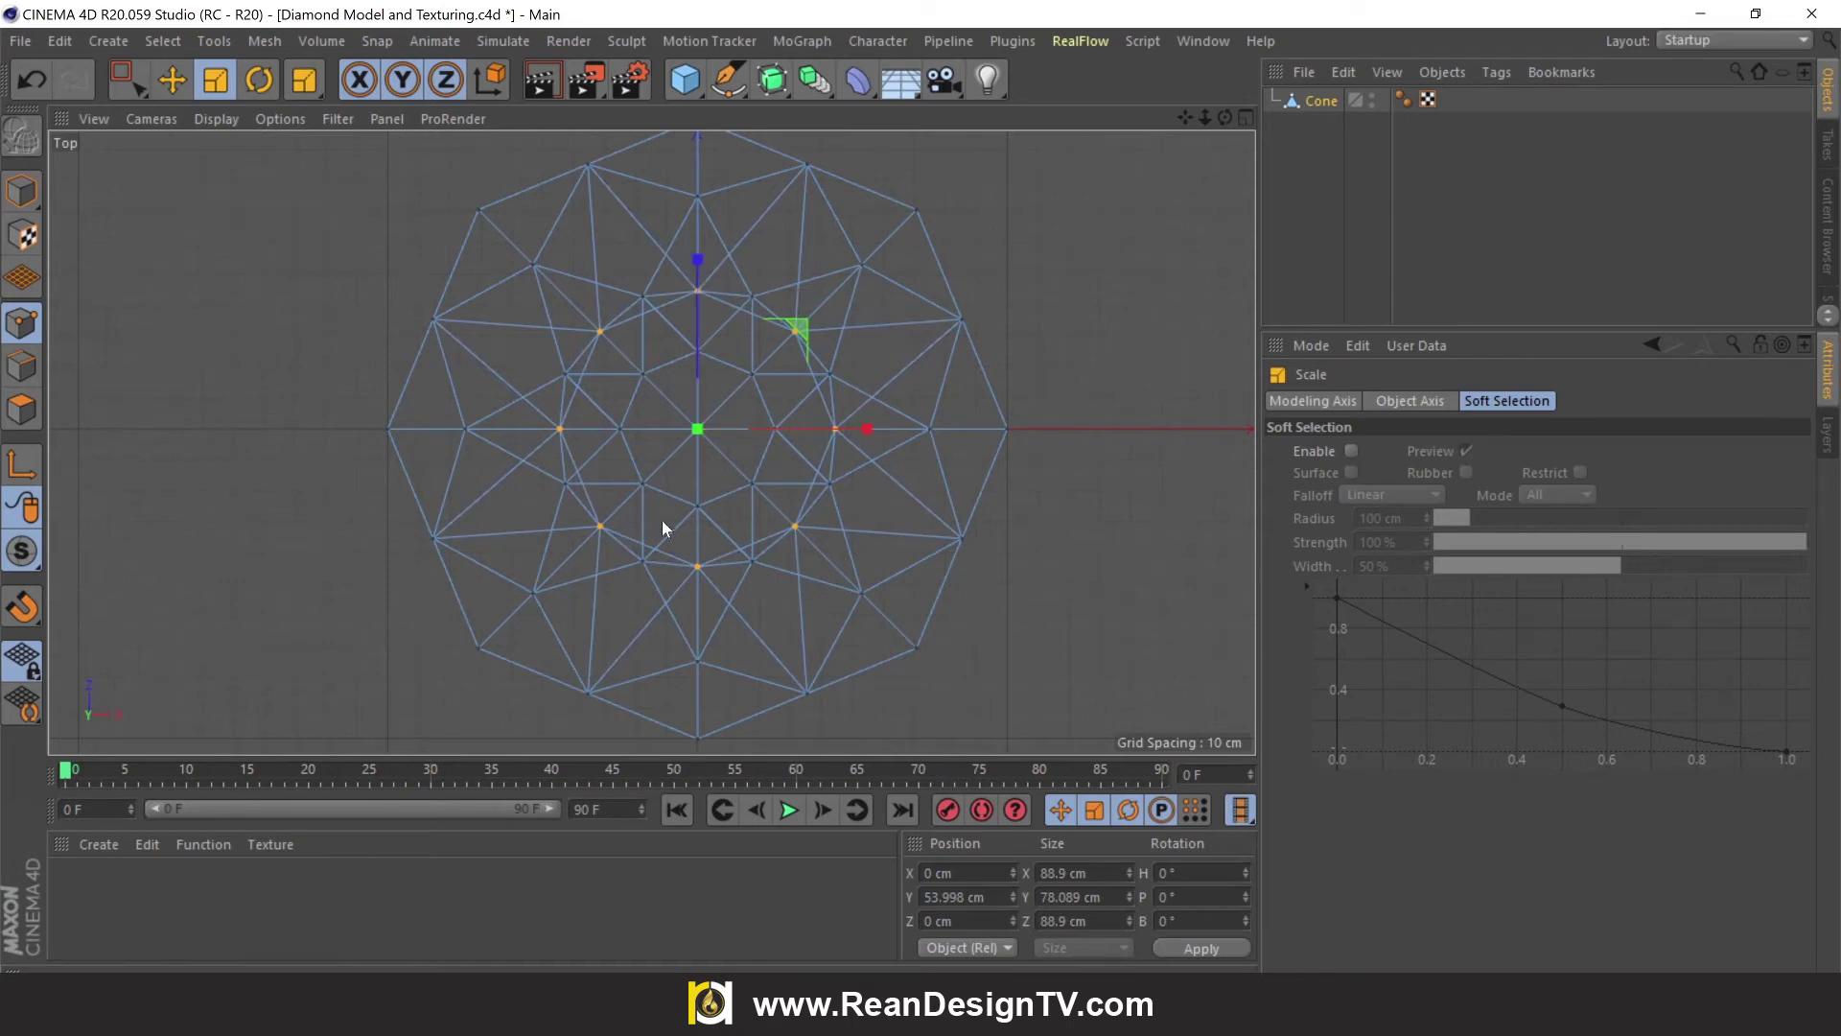
pyautogui.click(21, 191)
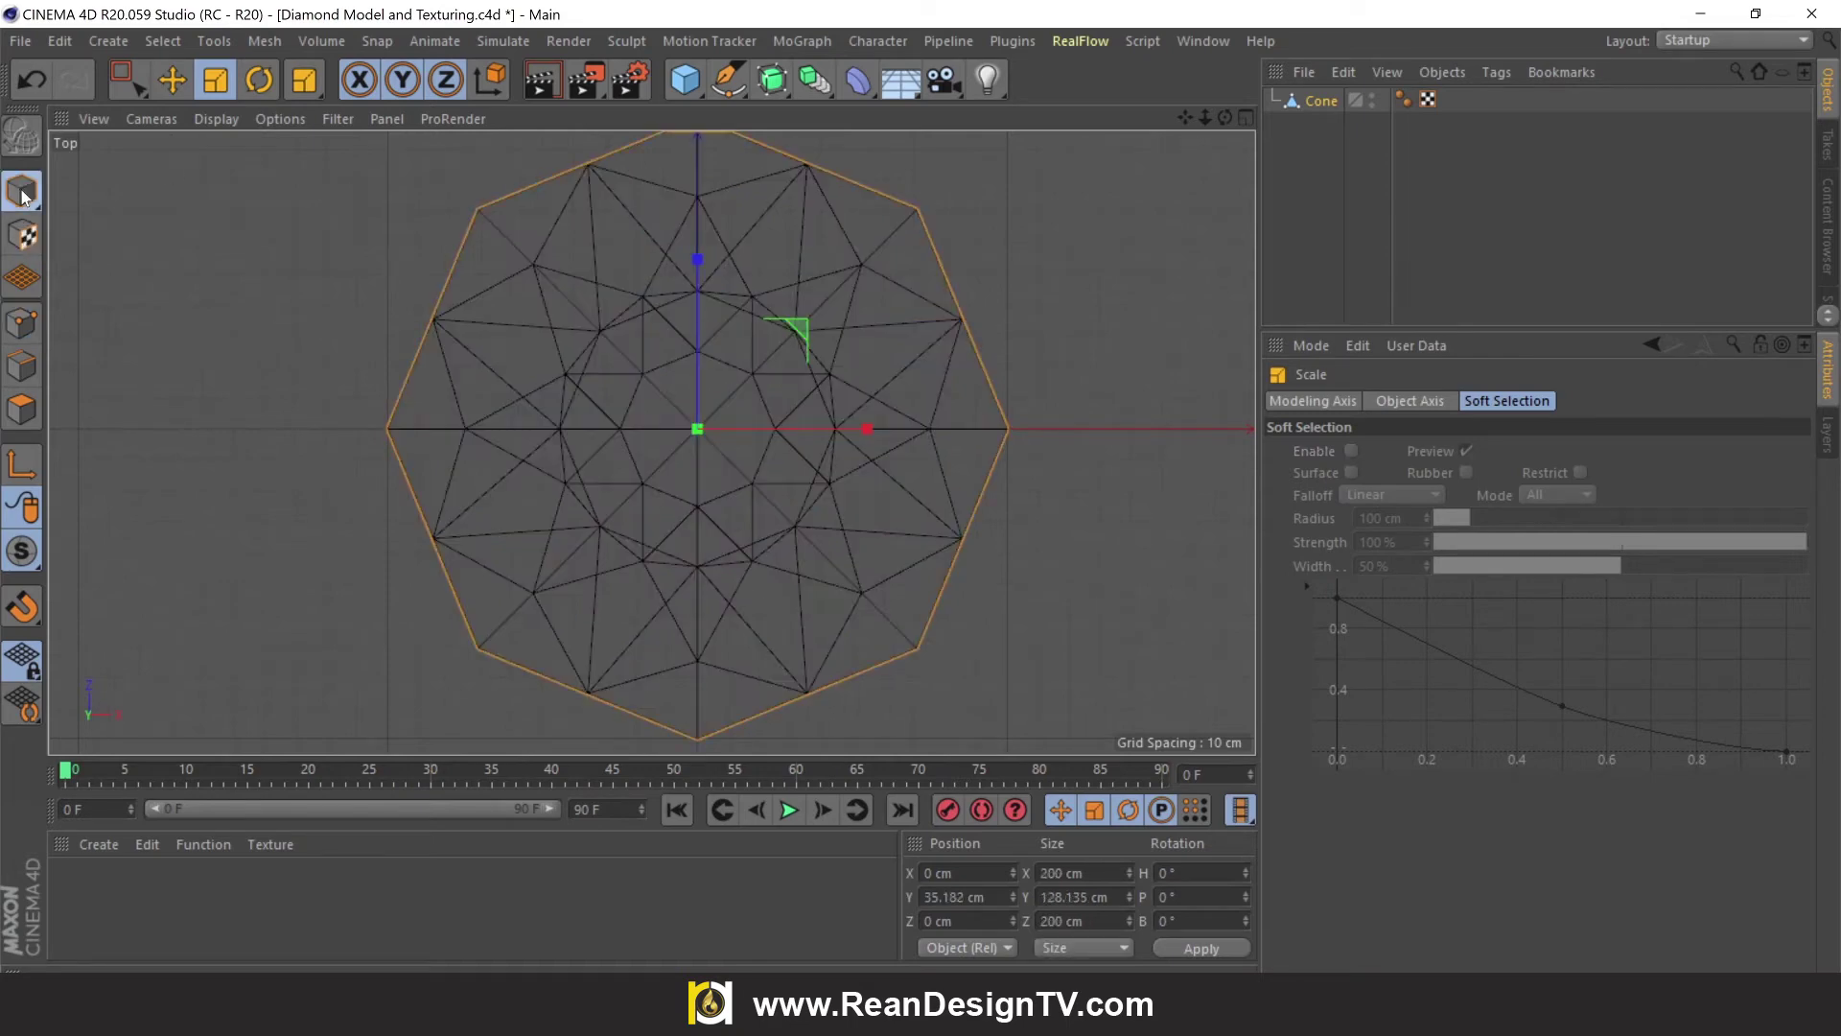
pyautogui.middleClick(1209, 138)
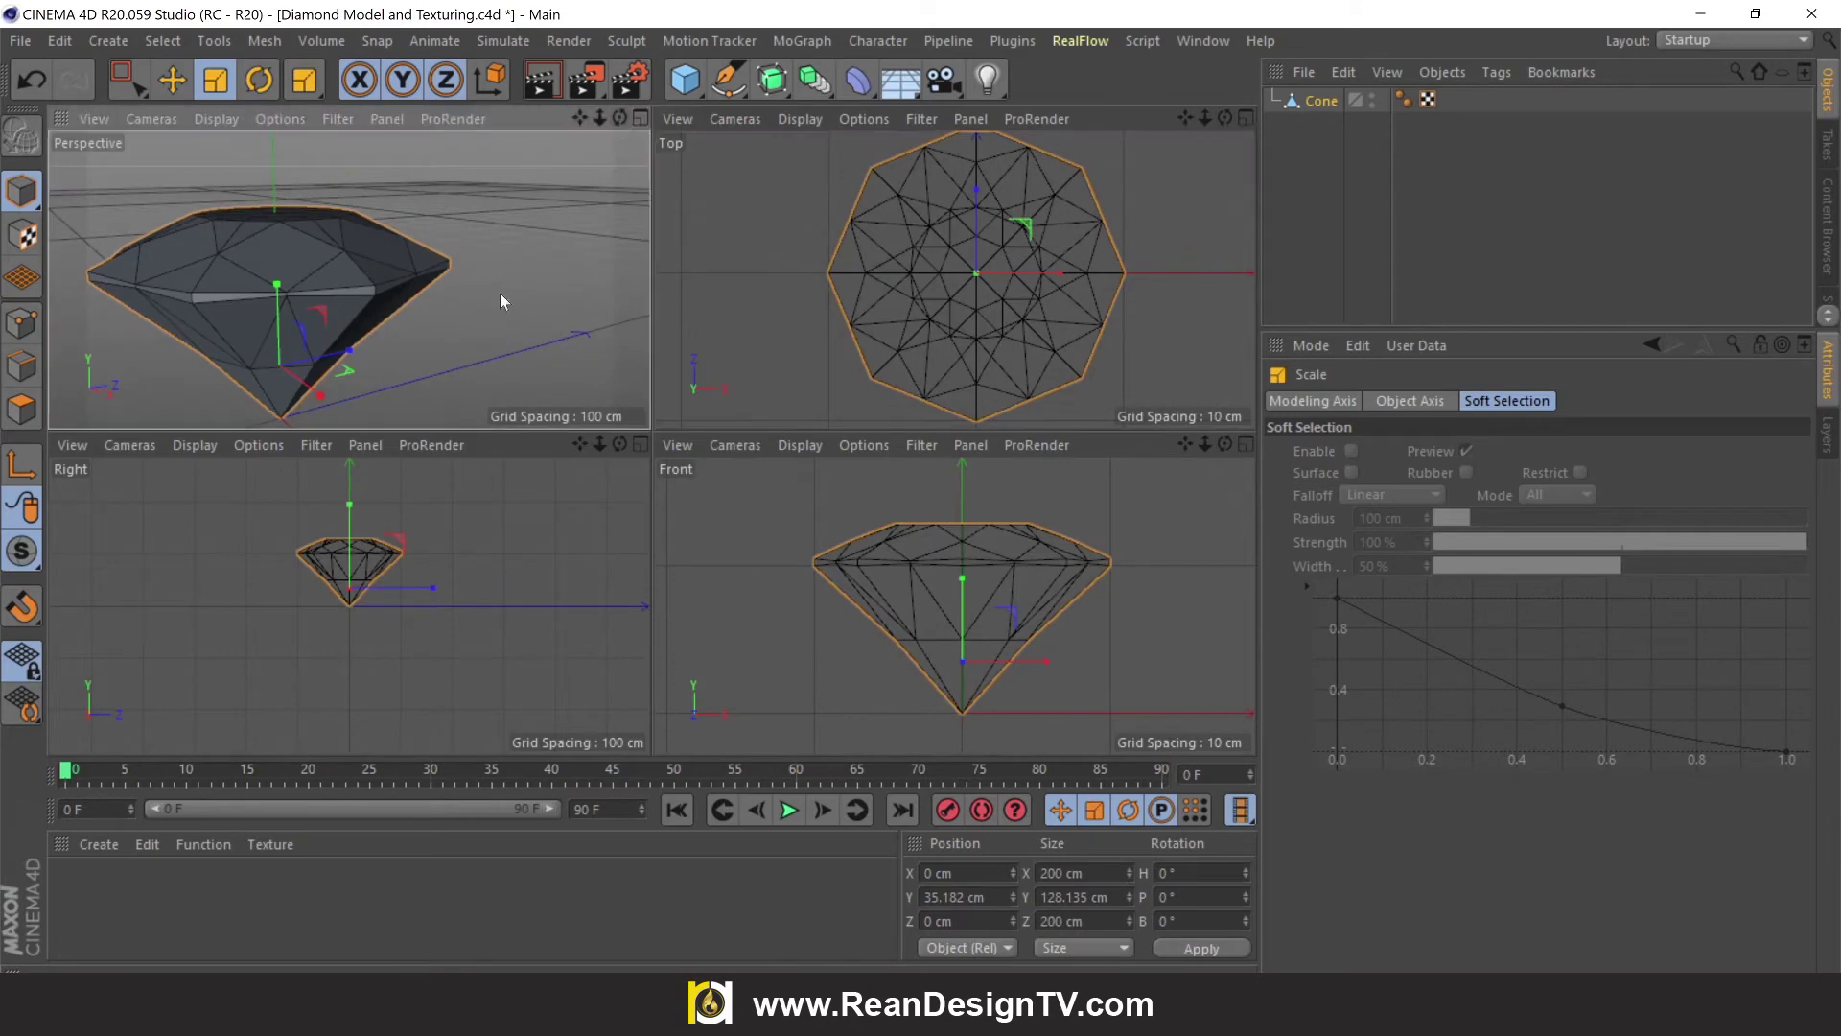
# Maximise Perspective, tilt the view across the diamond's top, and enter Polygons mode
pyautogui.click(641, 119)
pyautogui.scroll(-3, 614, 422)
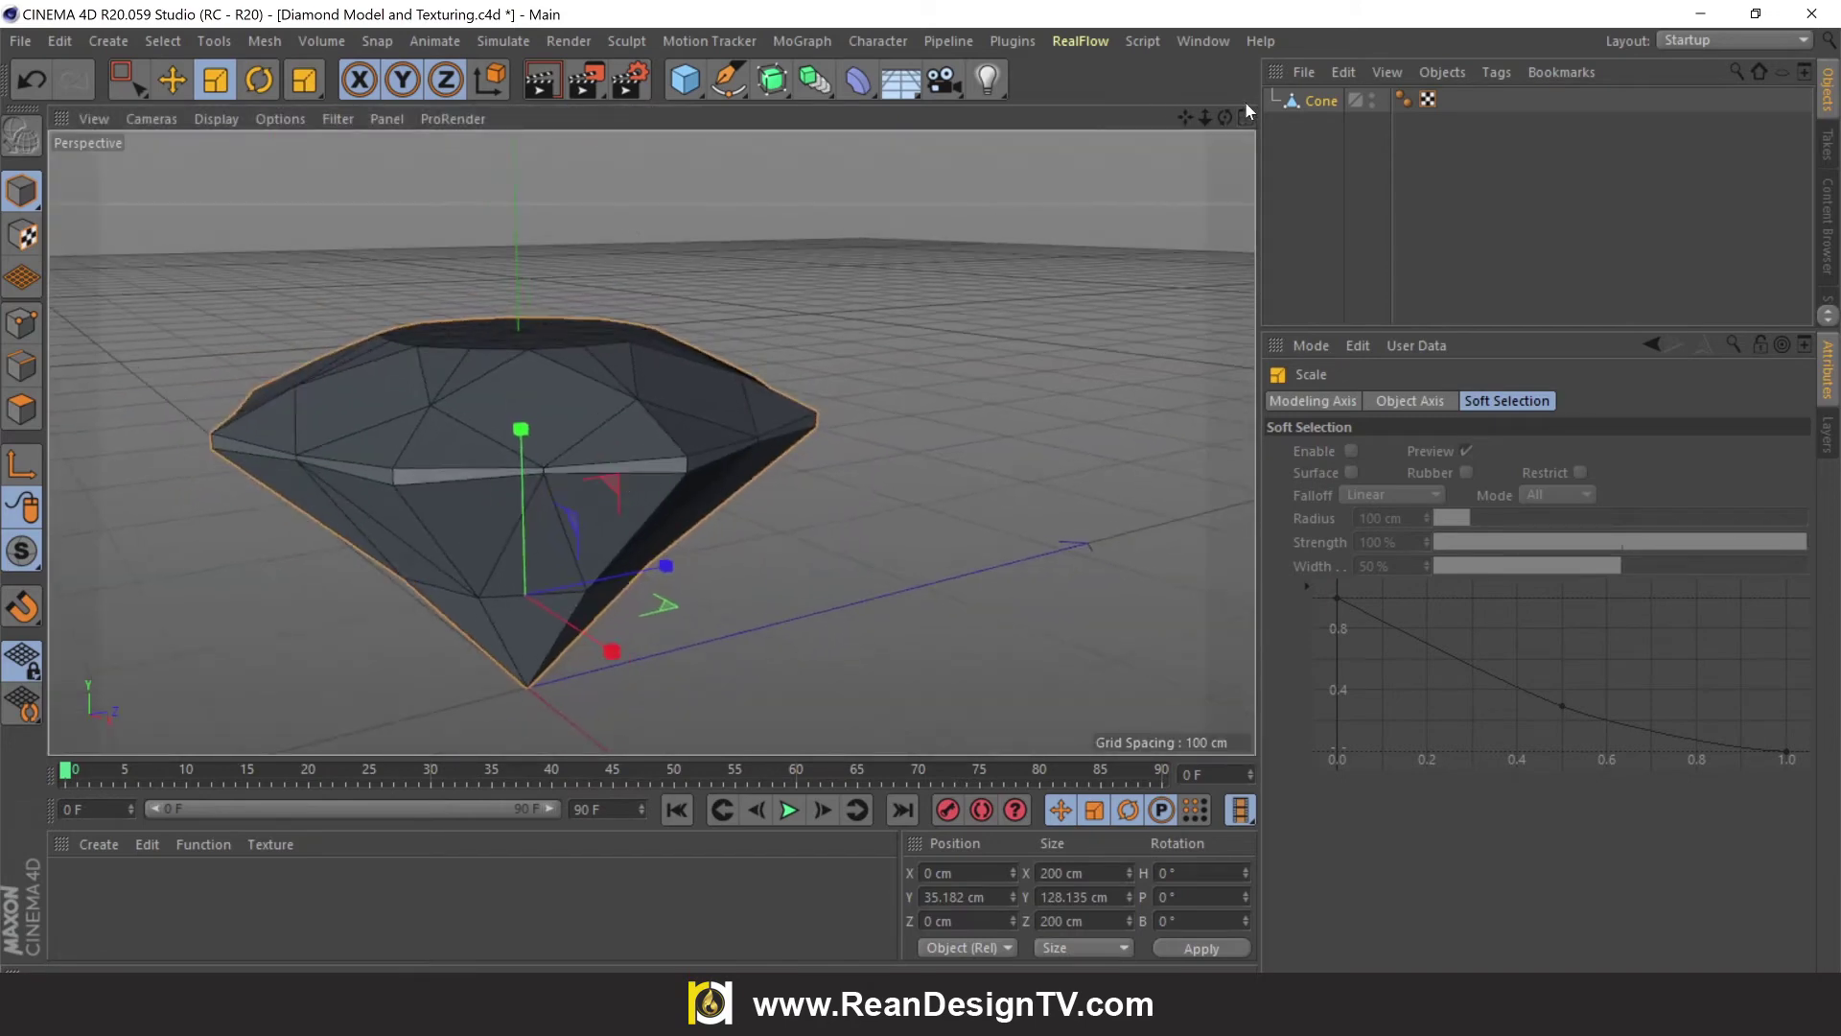
pyautogui.keyDown('alt'); pyautogui.moveTo(651, 443); pyautogui.dragTo(651, 442); pyautogui.keyUp('alt')
pyautogui.moveTo(1223, 117); pyautogui.dragTo(127, 324)
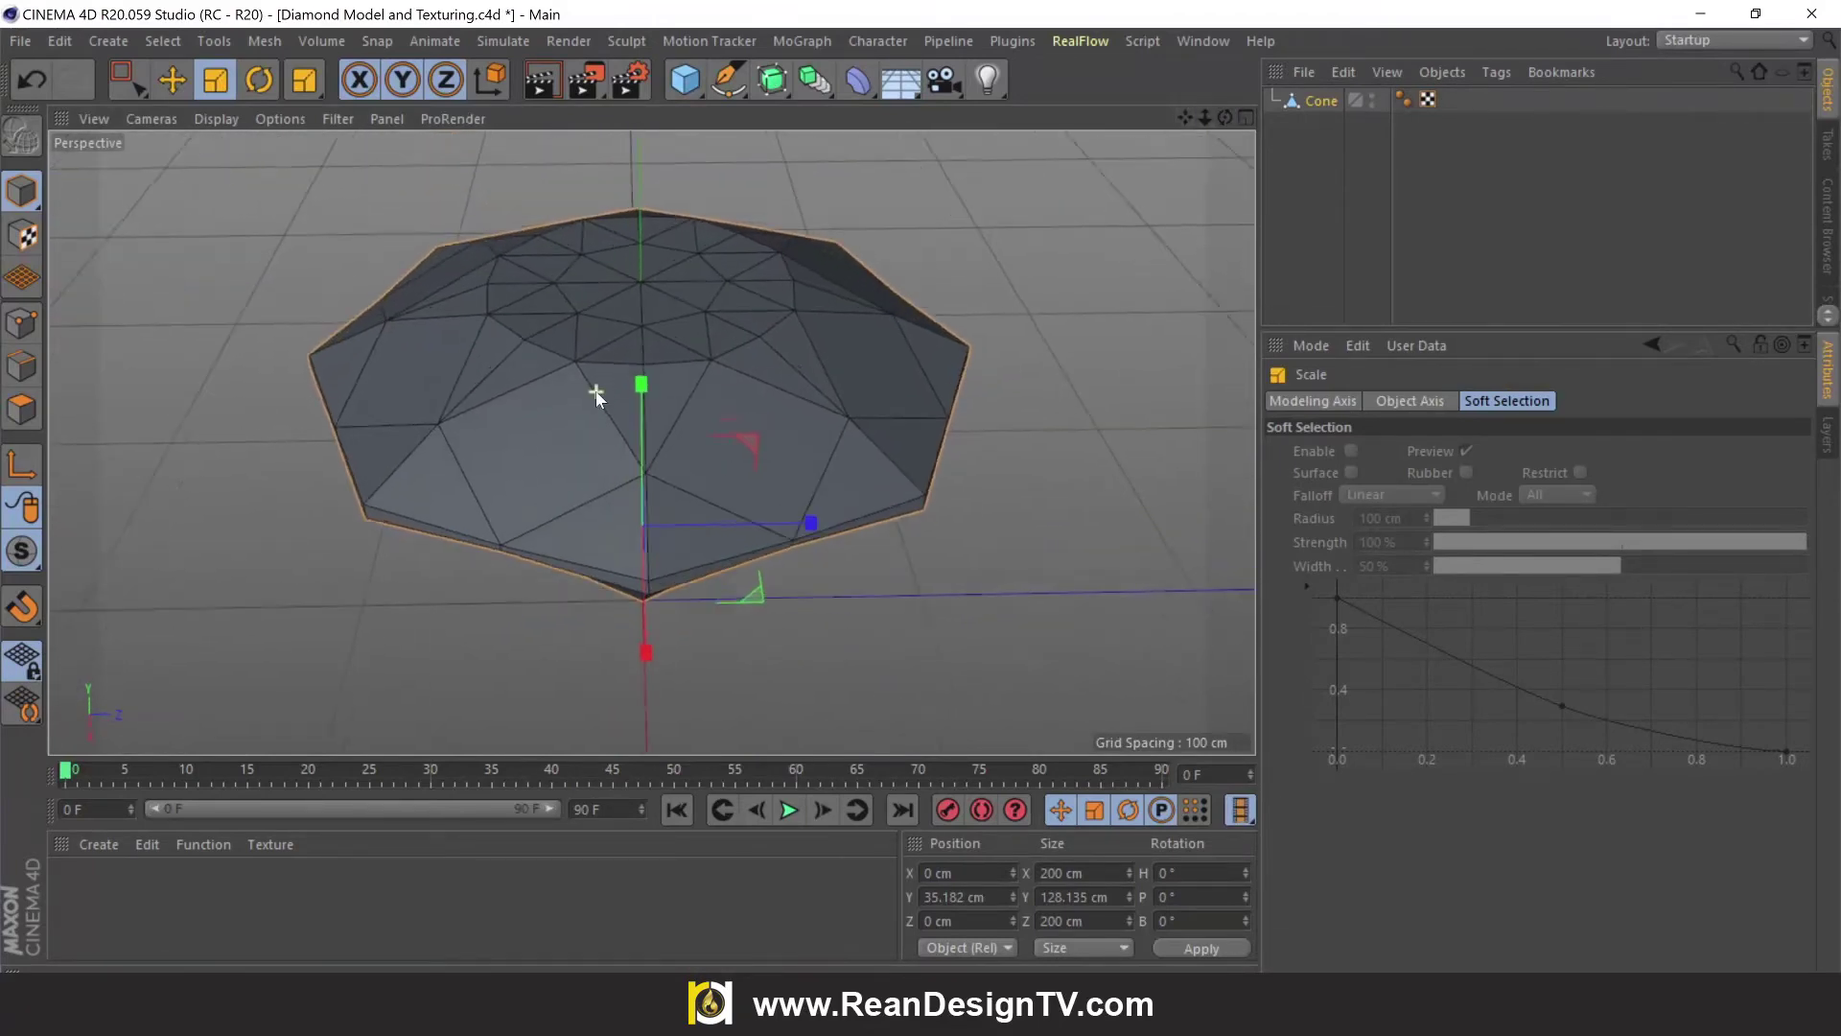
pyautogui.click(21, 409)
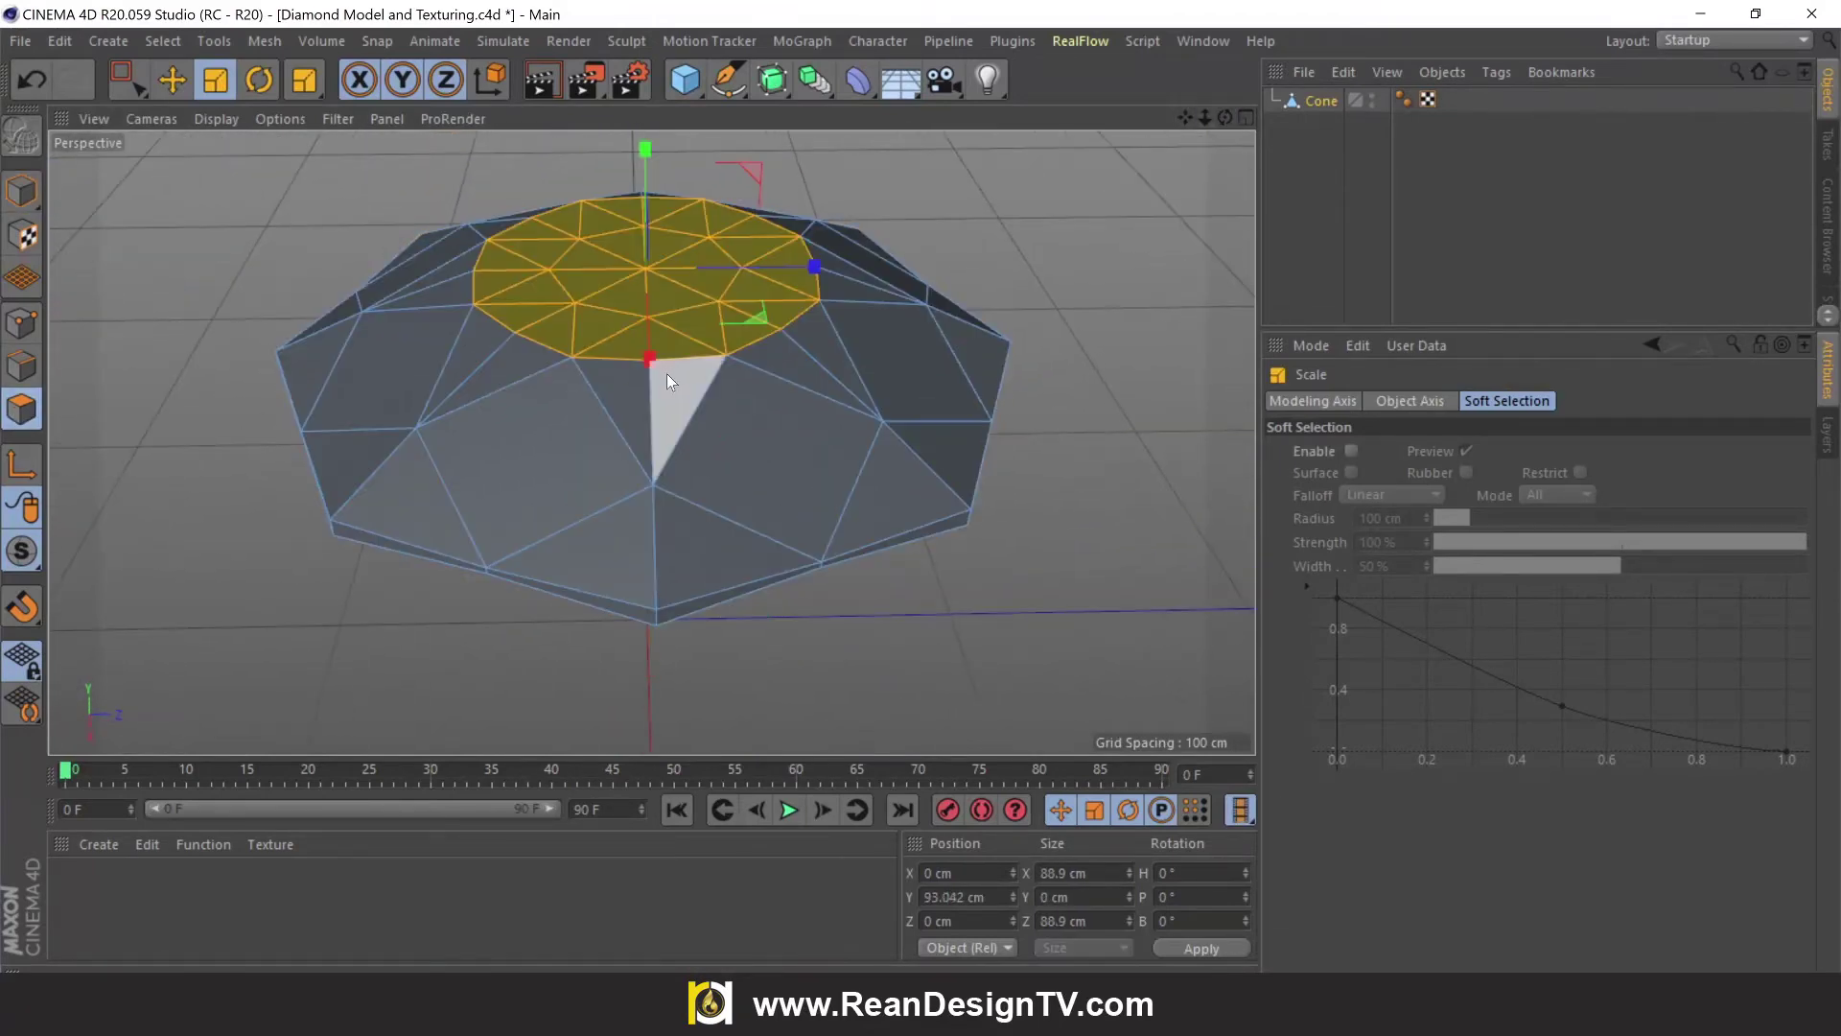
# With Live Selection, select four triangle facets beside the diamond's top table
pyautogui.click(141, 89)
pyautogui.click(191, 114)
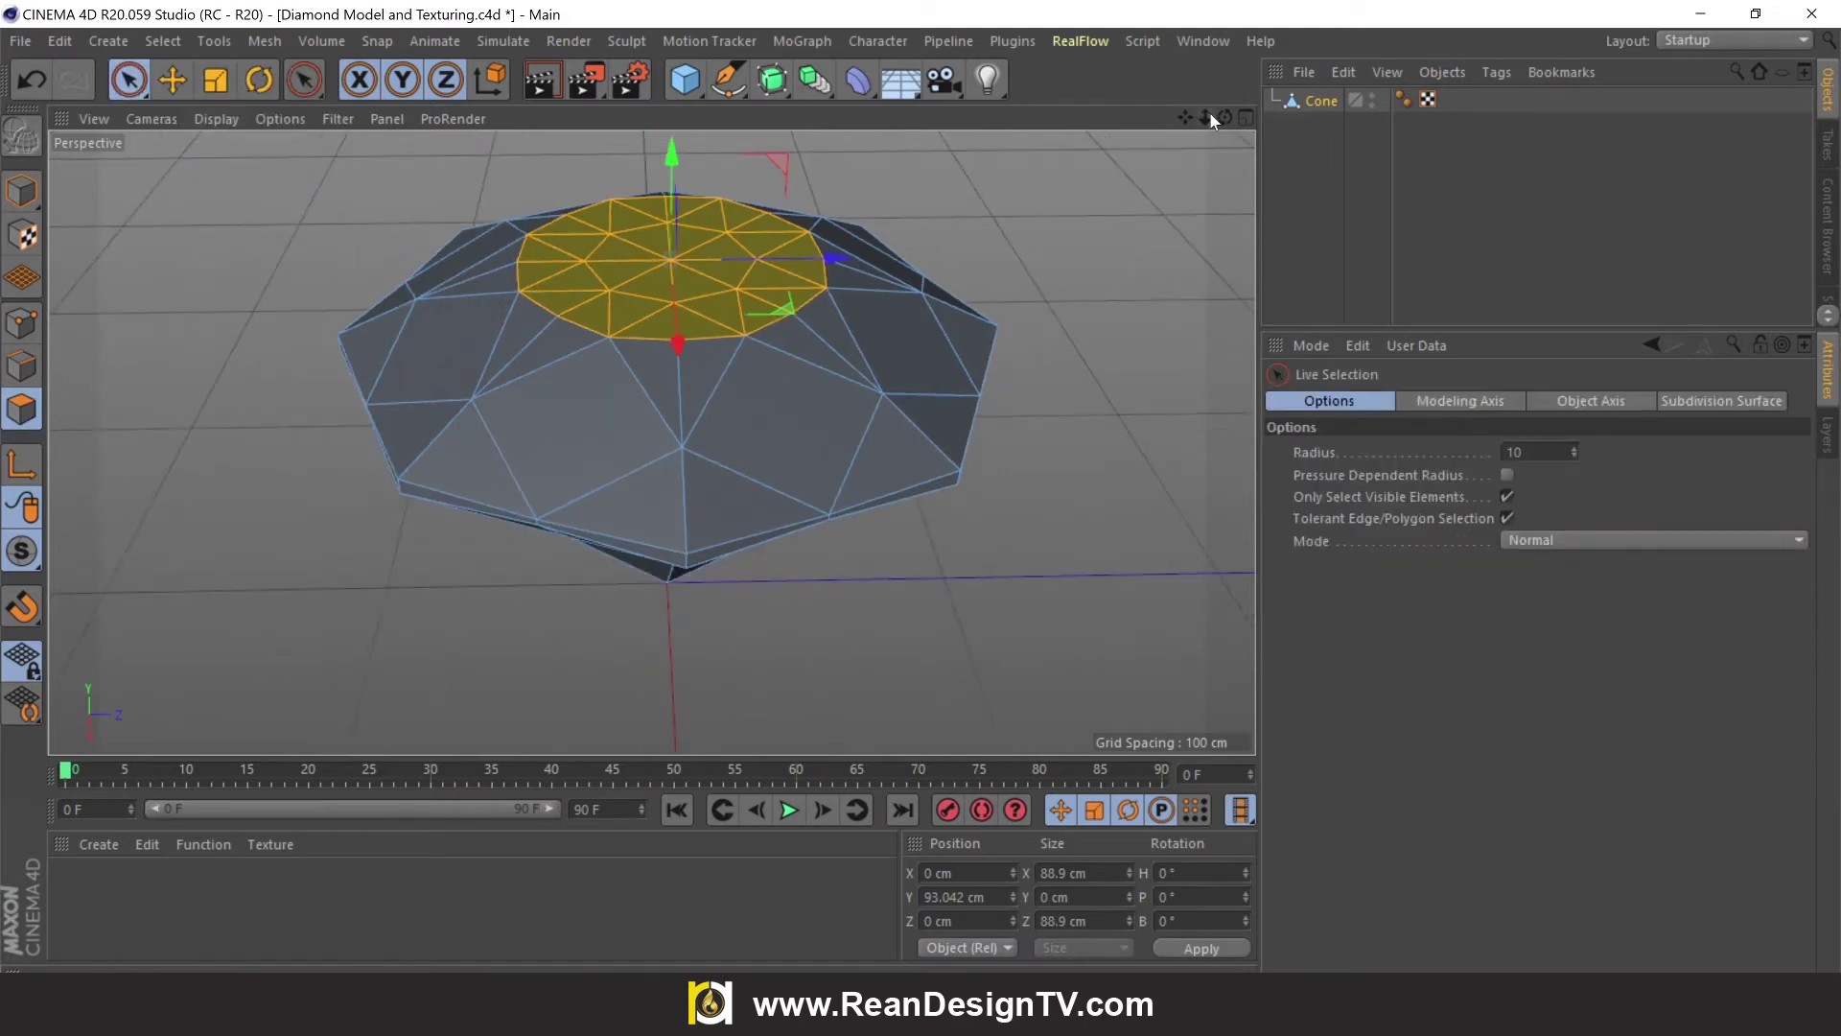
pyautogui.moveTo(1225, 117); pyautogui.dragTo(1200, 95)
pyautogui.click(752, 514)
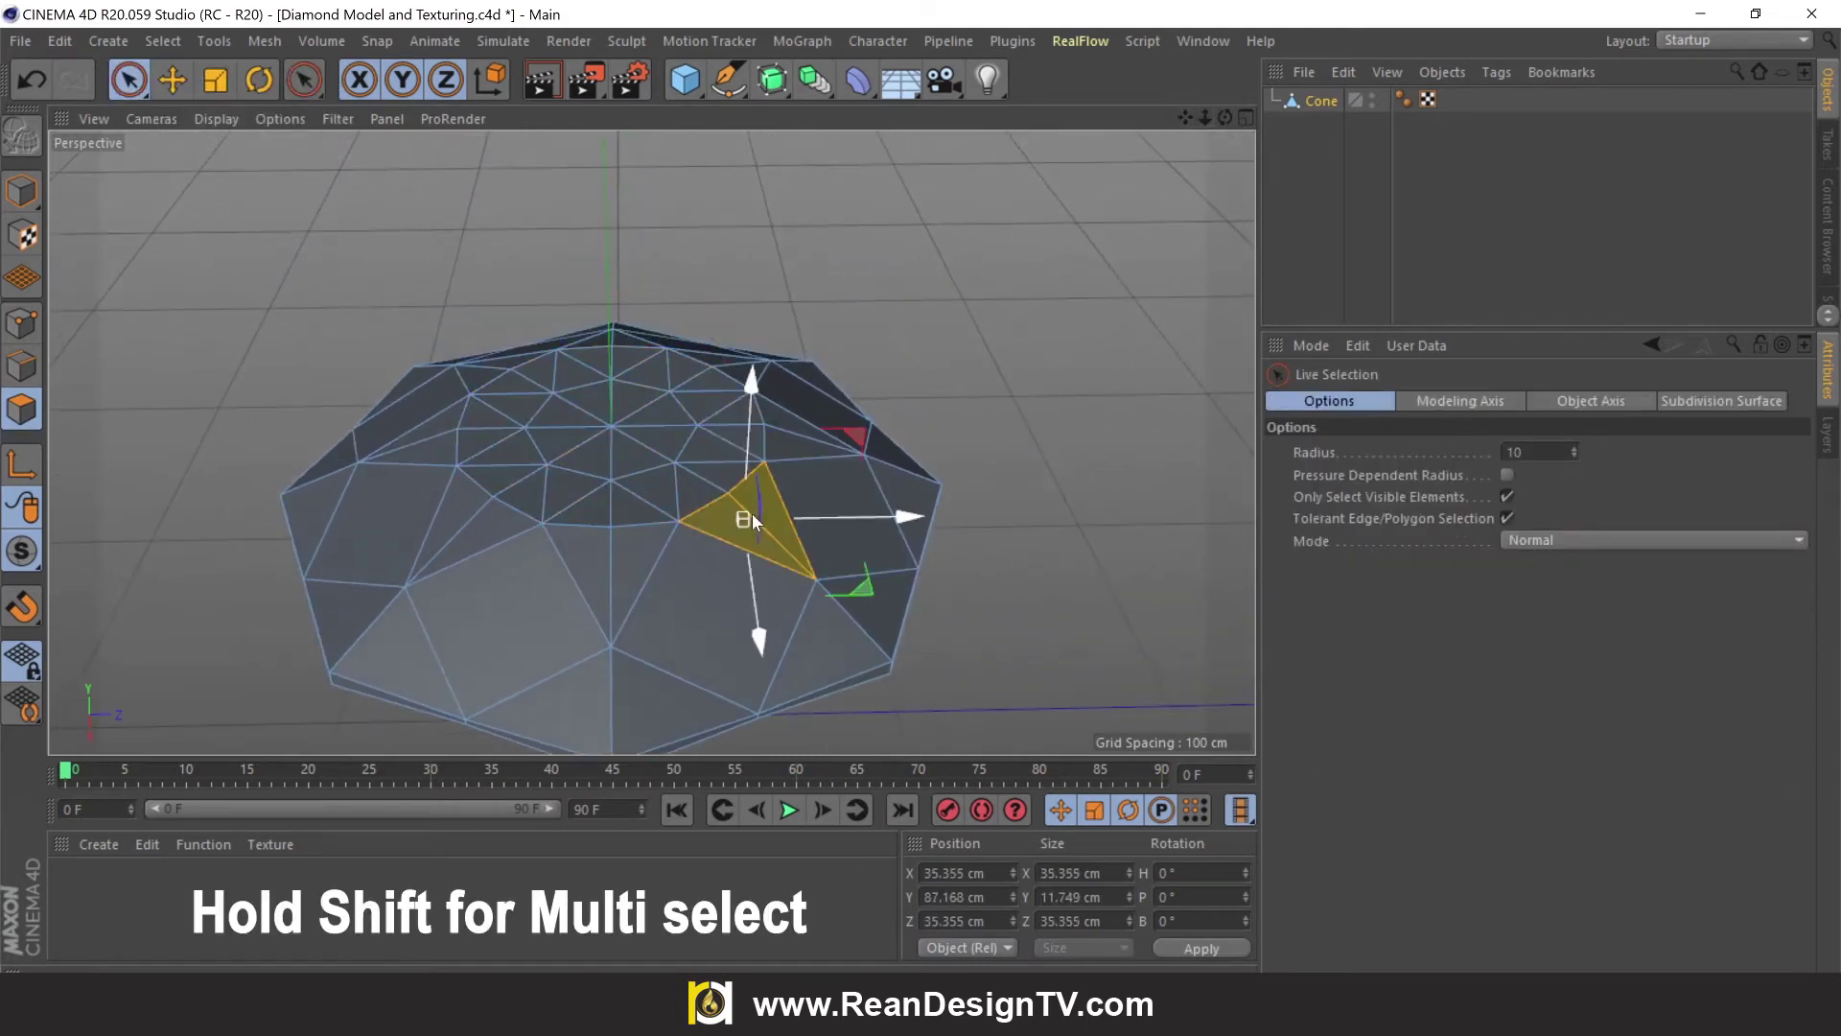
pyautogui.keyDown('shift'); pyautogui.click(603, 548); pyautogui.keyUp('shift')
pyautogui.keyDown('shift'); pyautogui.click(470, 516); pyautogui.keyUp('shift')
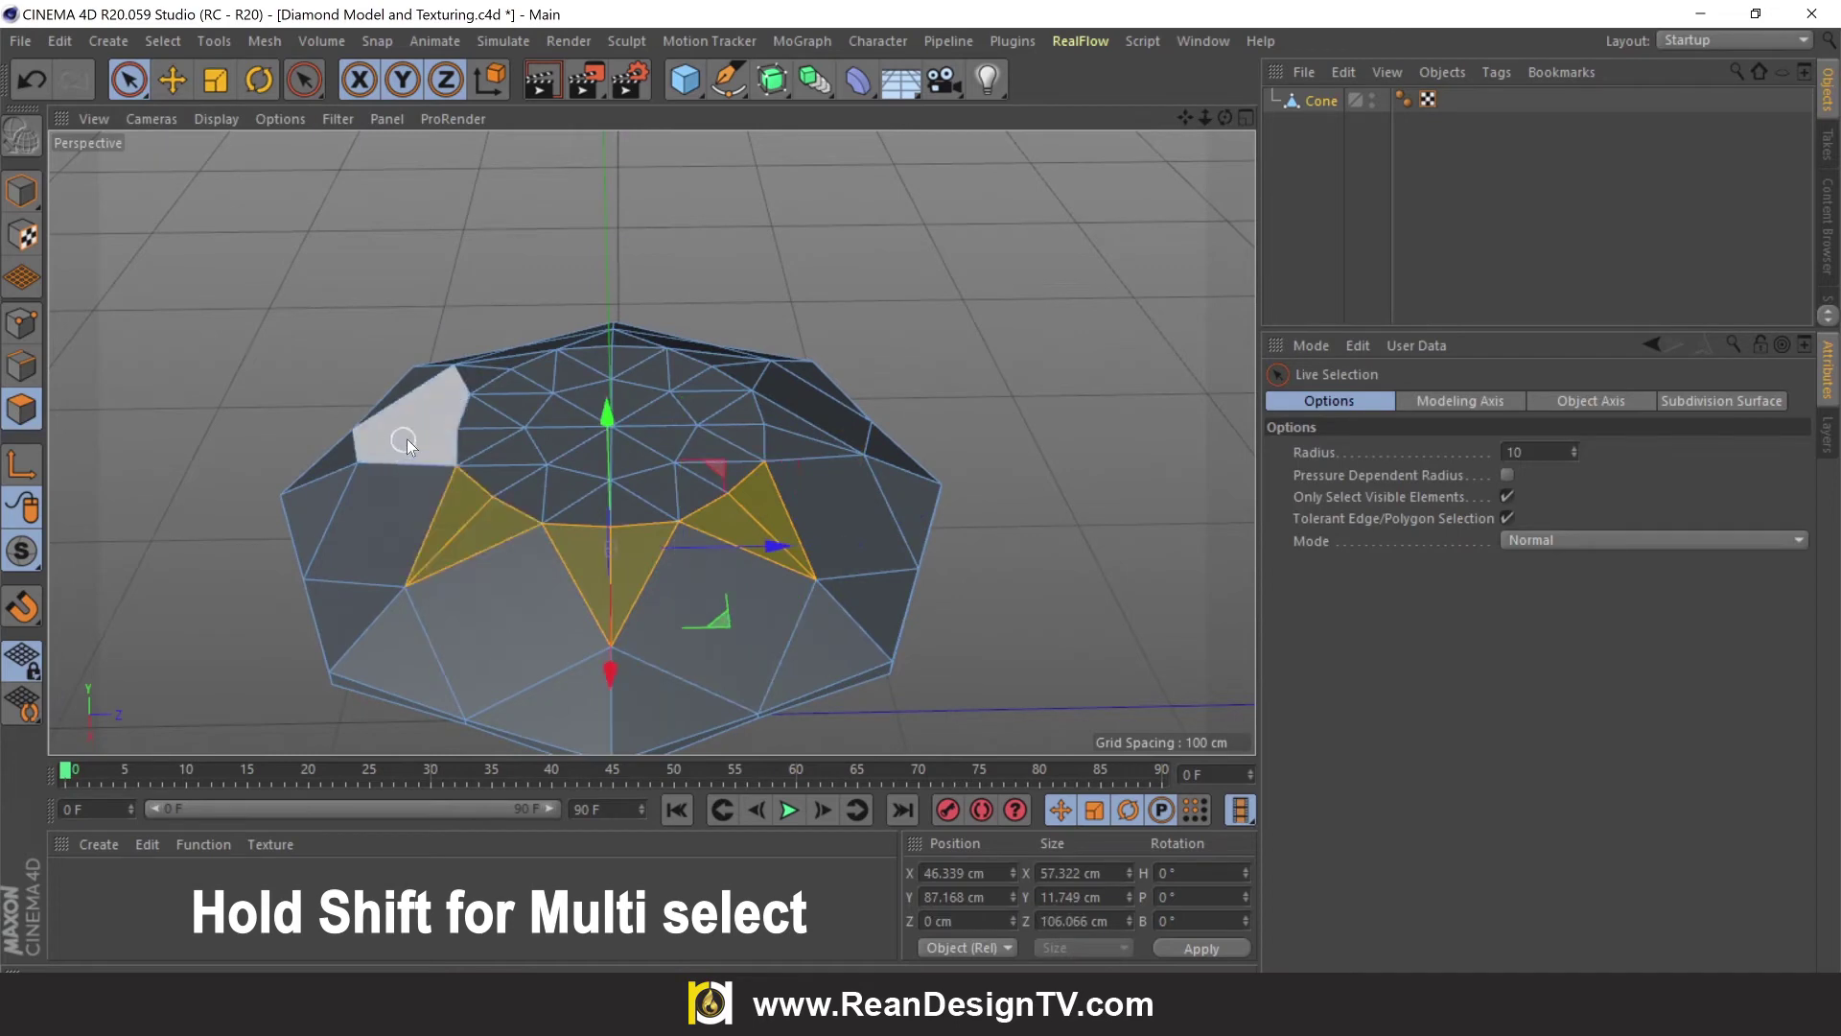
pyautogui.keyDown('shift'); pyautogui.click(420, 443); pyautogui.keyUp('shift')
# Add four more triangle facets to complete the ring and use the Mesh context menu
pyautogui.moveTo(1225, 117); pyautogui.dragTo(1189, 154)
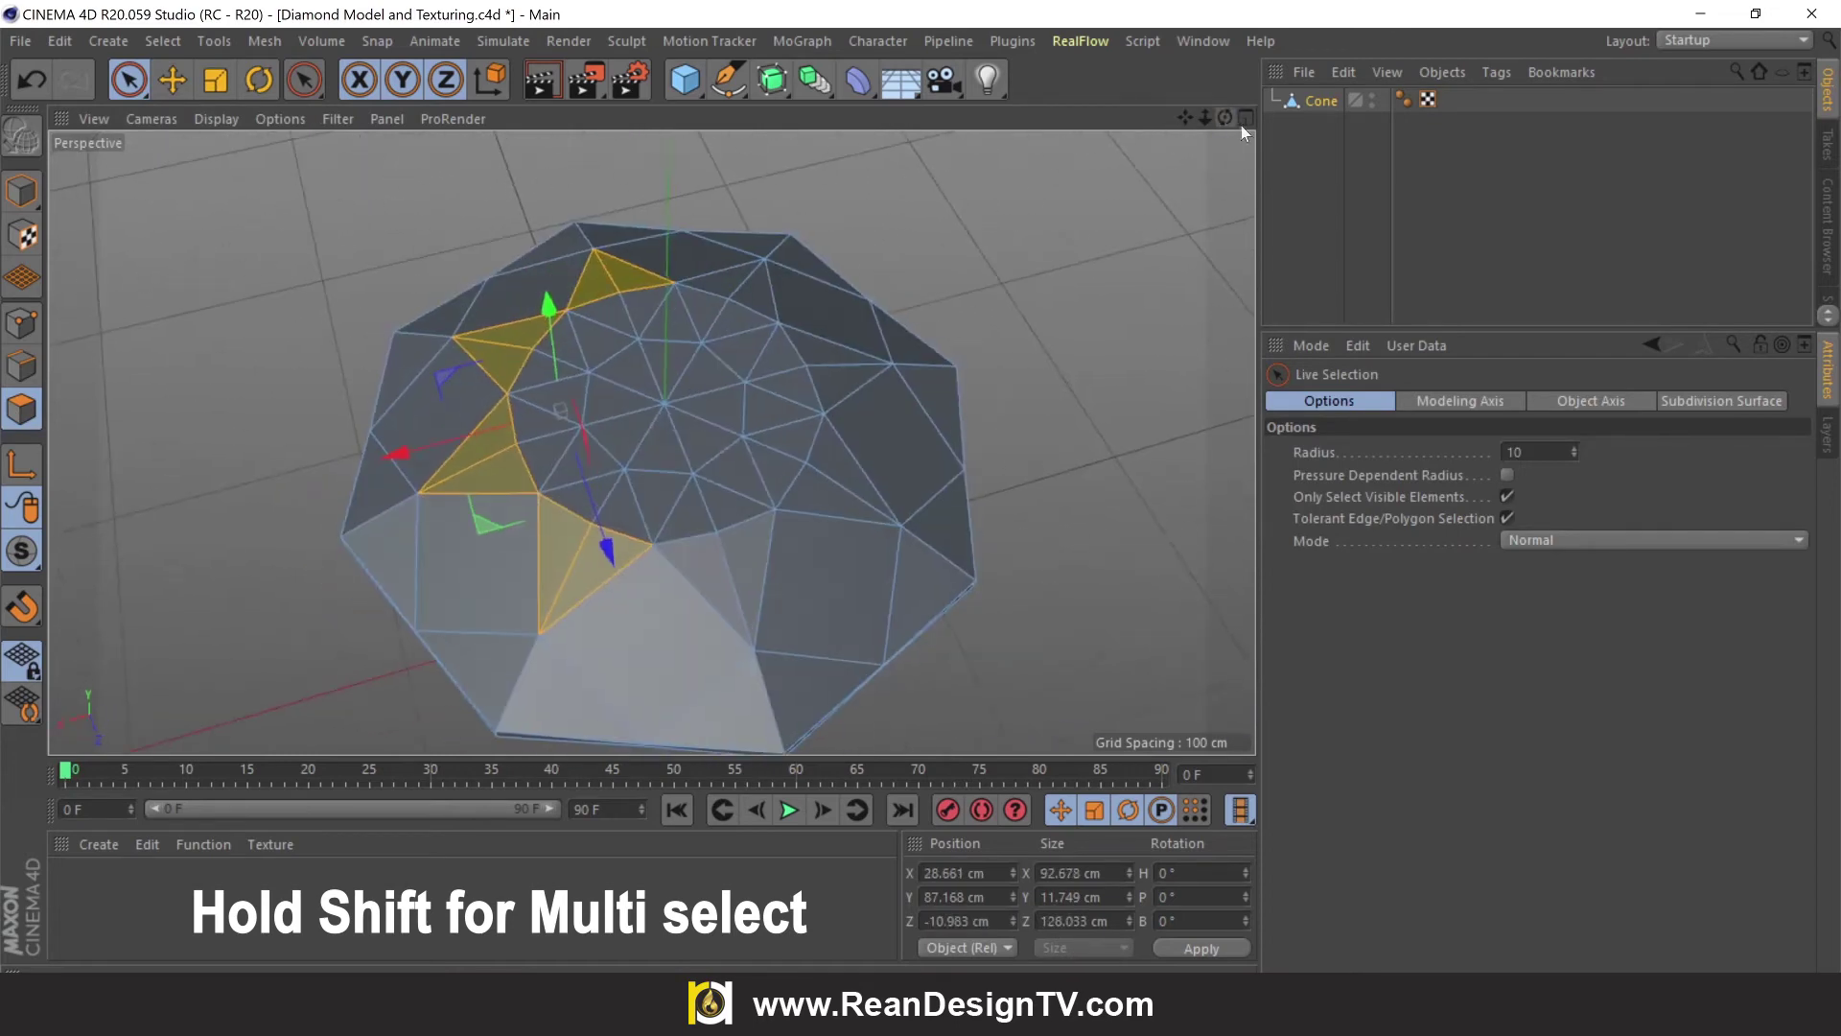
pyautogui.keyDown('shift'); pyautogui.click(716, 568); pyautogui.keyUp('shift')
pyautogui.keyDown('shift'); pyautogui.click(837, 475); pyautogui.keyUp('shift')
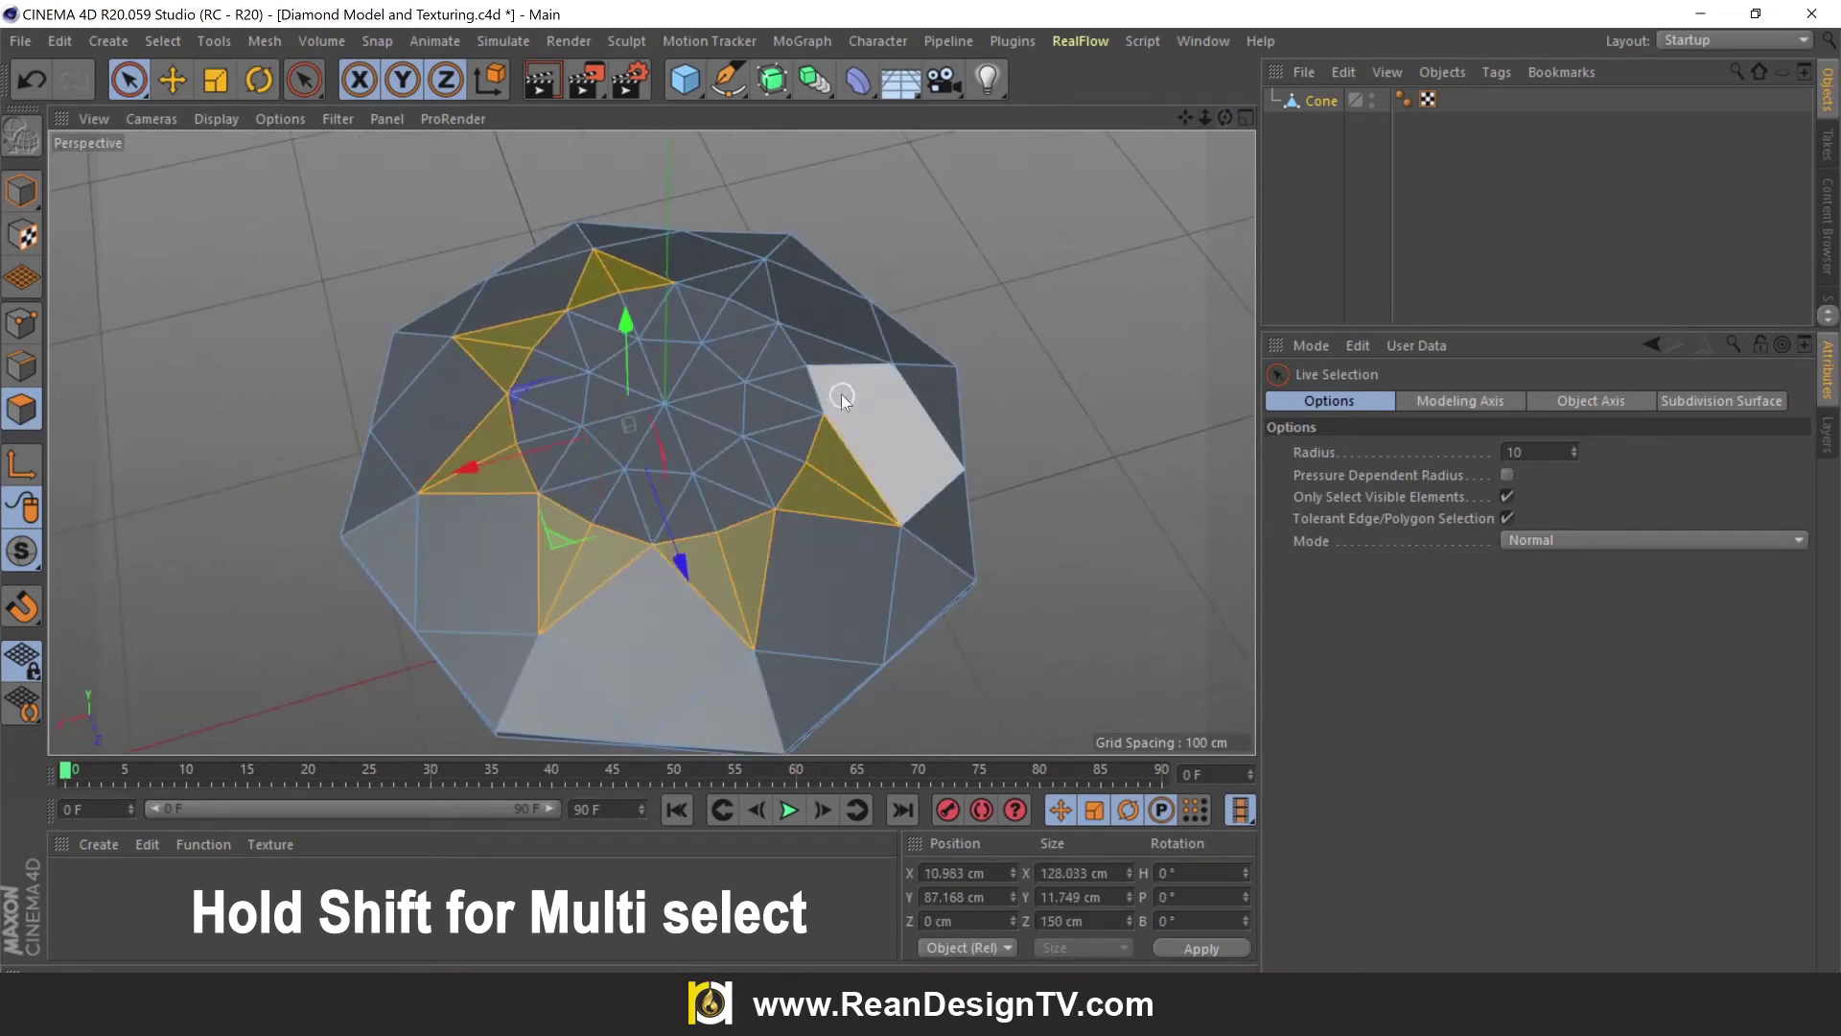
pyautogui.keyDown('shift'); pyautogui.click(826, 368); pyautogui.keyUp('shift')
pyautogui.keyDown('shift'); pyautogui.click(742, 293); pyautogui.keyUp('shift')
pyautogui.rightClick(839, 387)
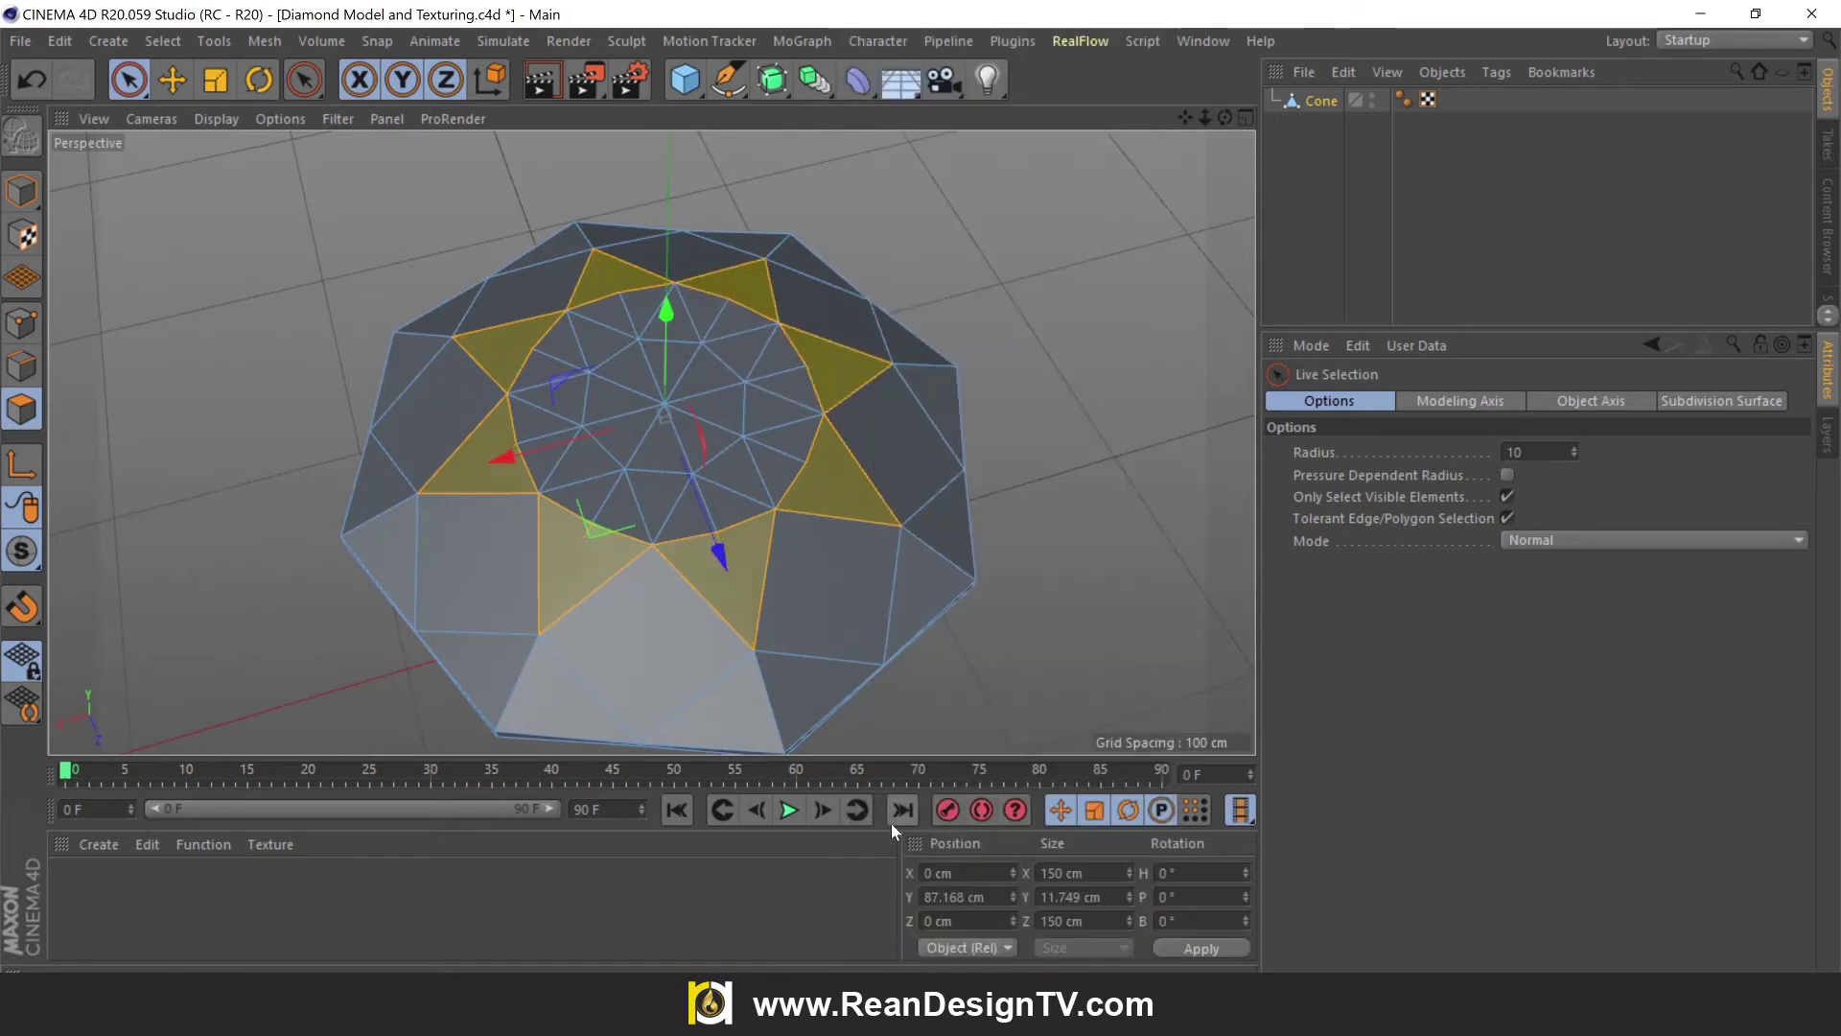
pyautogui.click(890, 823)
# Return to Model mode, maximise and zoom the Front view, then switch to Points mode
pyautogui.click(27, 196)
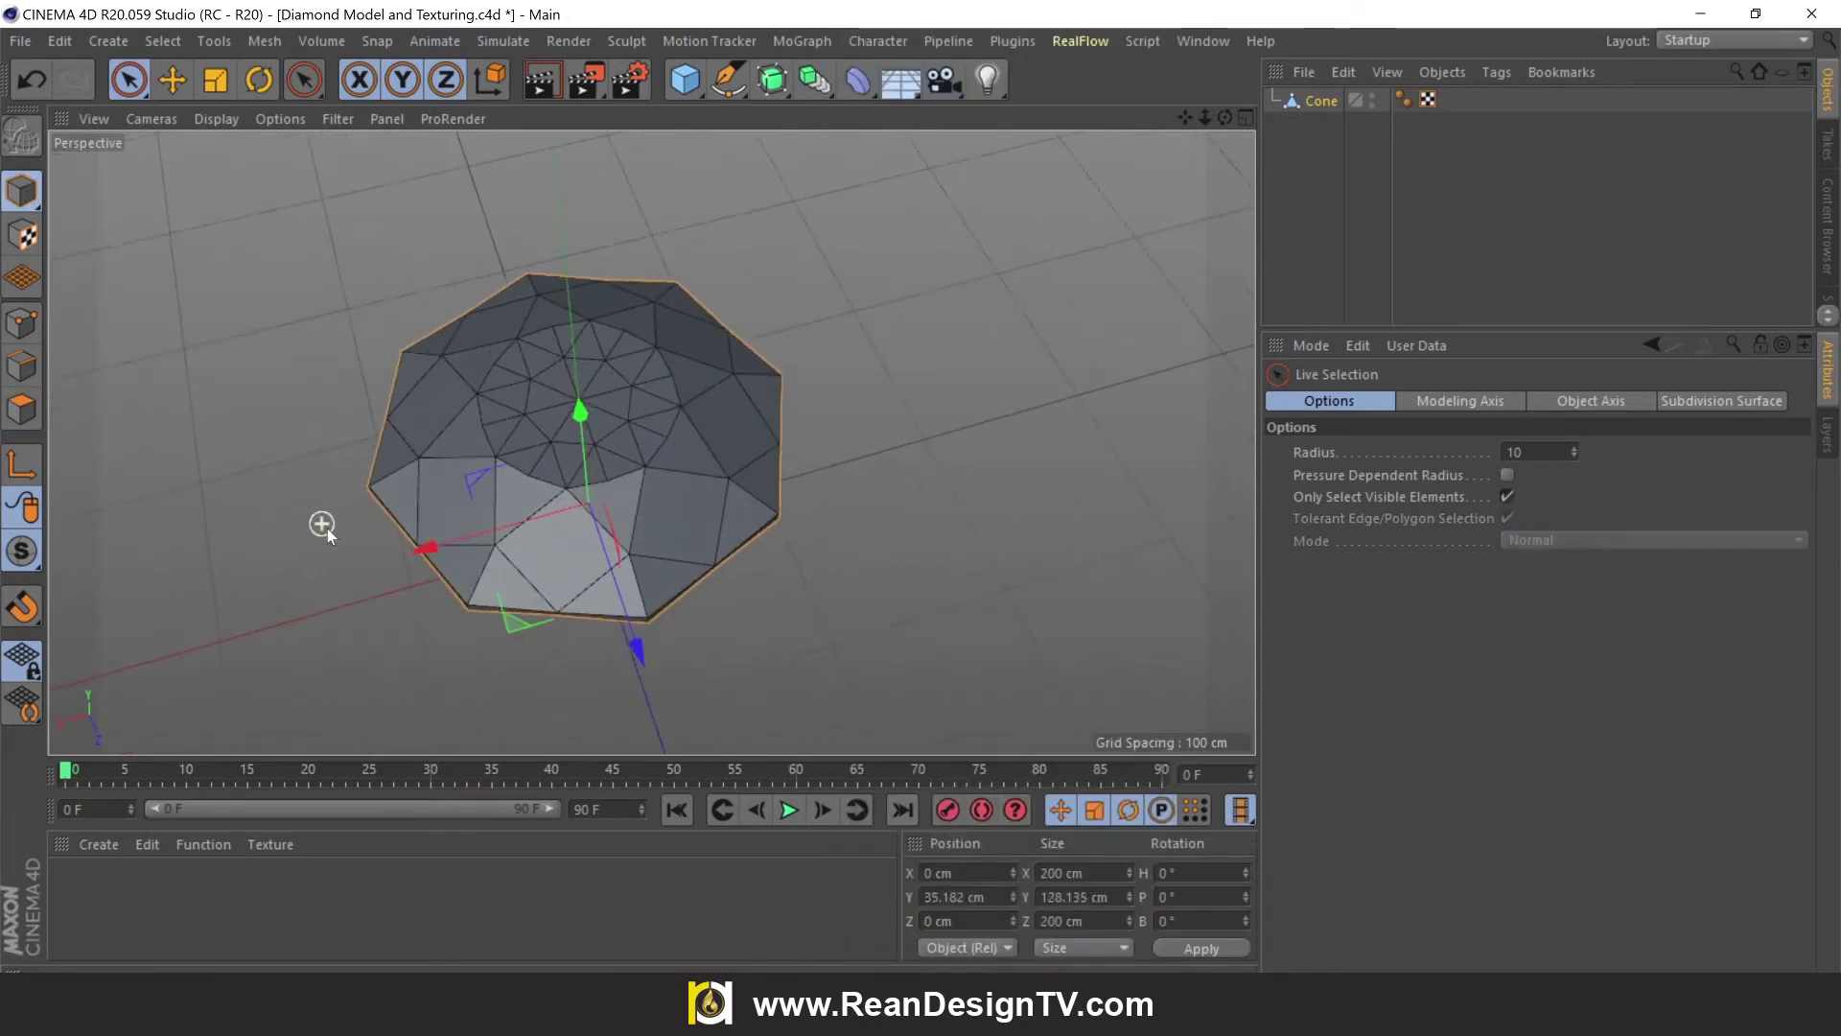
pyautogui.moveTo(1226, 117)
pyautogui.mouseDown()
pyautogui.moveTo(796, 596)
pyautogui.moveTo(617, 630)
pyautogui.mouseUp()
pyautogui.click(1245, 118)
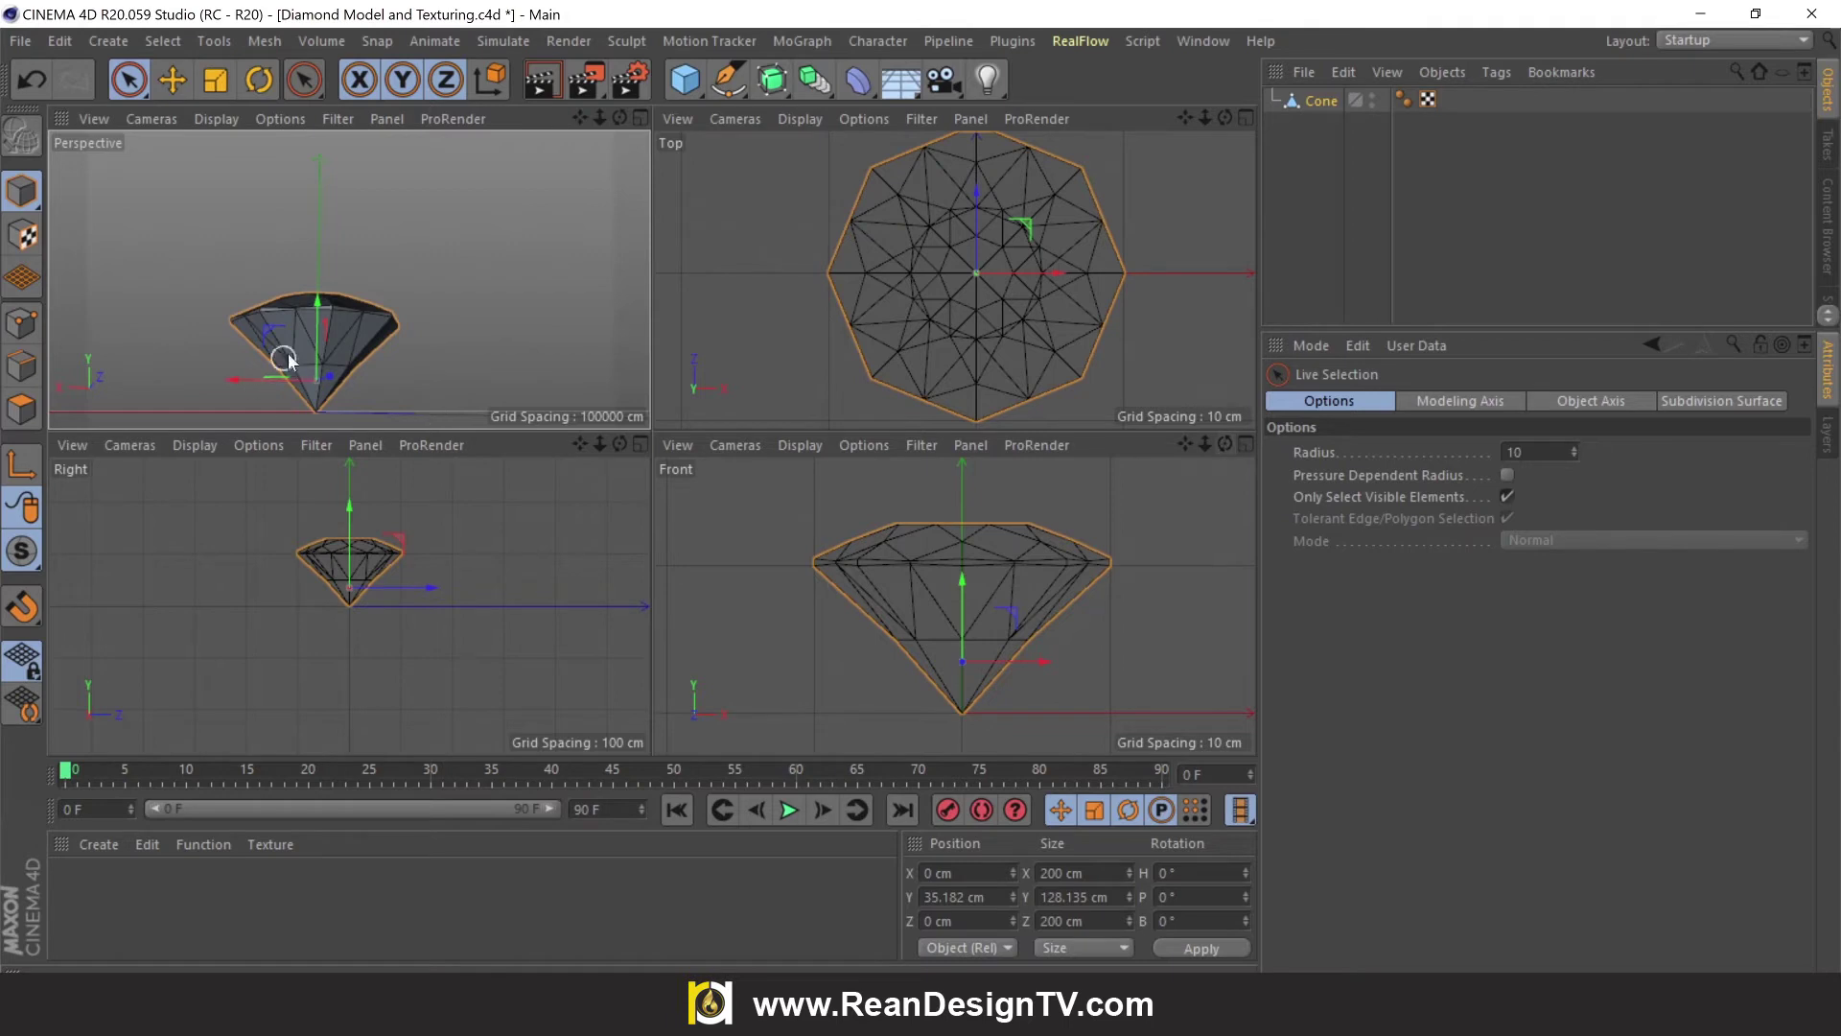
pyautogui.moveTo(620, 117)
pyautogui.mouseDown()
pyautogui.moveTo(349, 279)
pyautogui.moveTo(658, 174)
pyautogui.mouseUp()
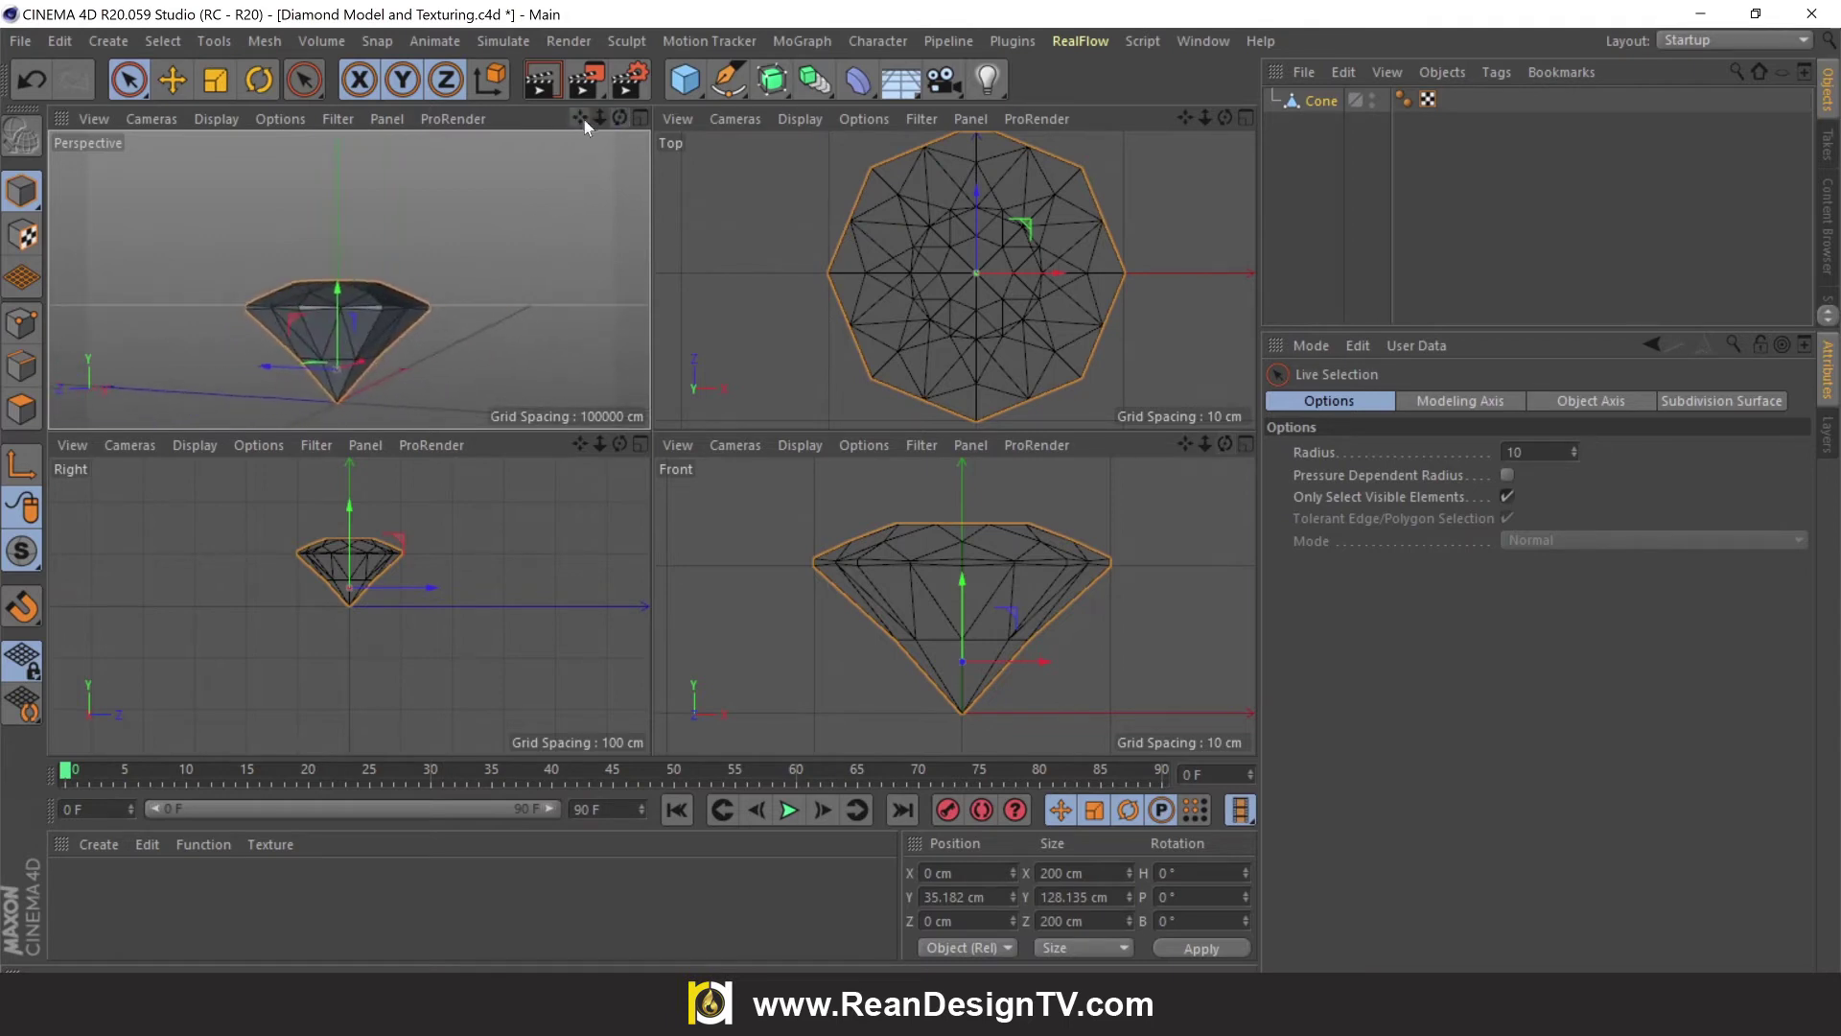
pyautogui.click(1228, 451)
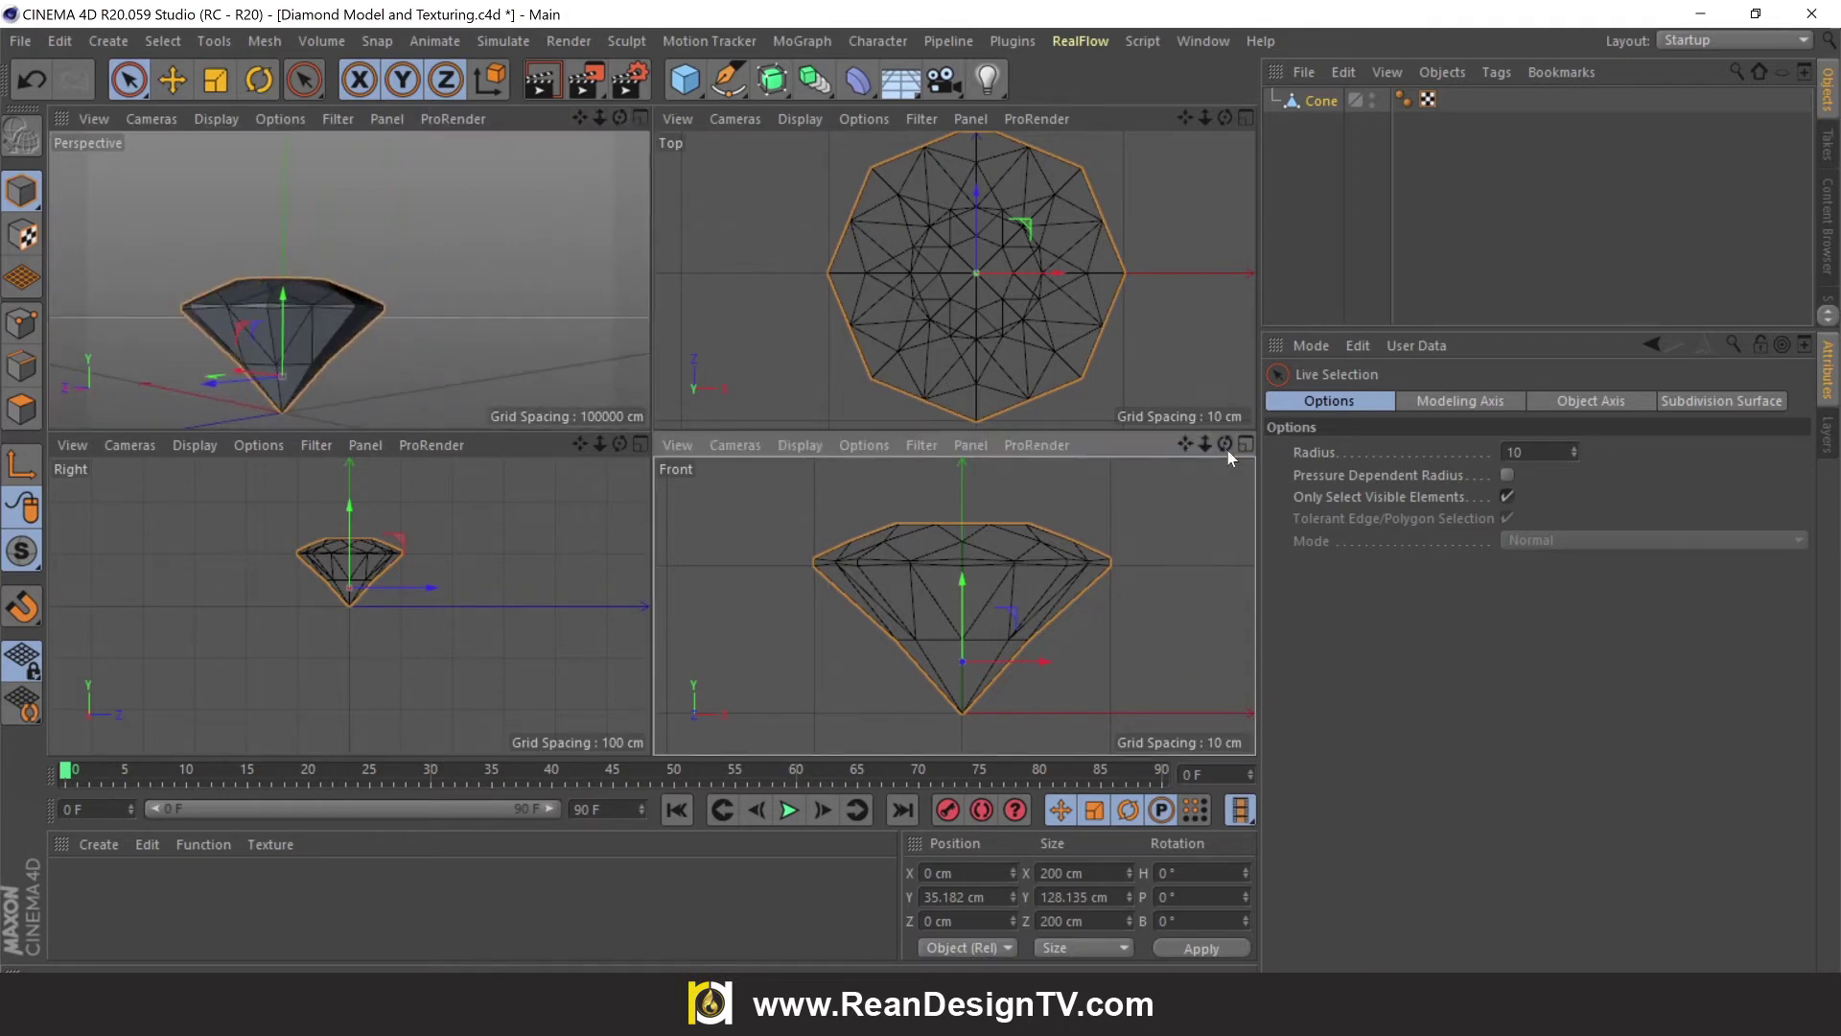
pyautogui.click(1244, 447)
pyautogui.scroll(3, 633, 575)
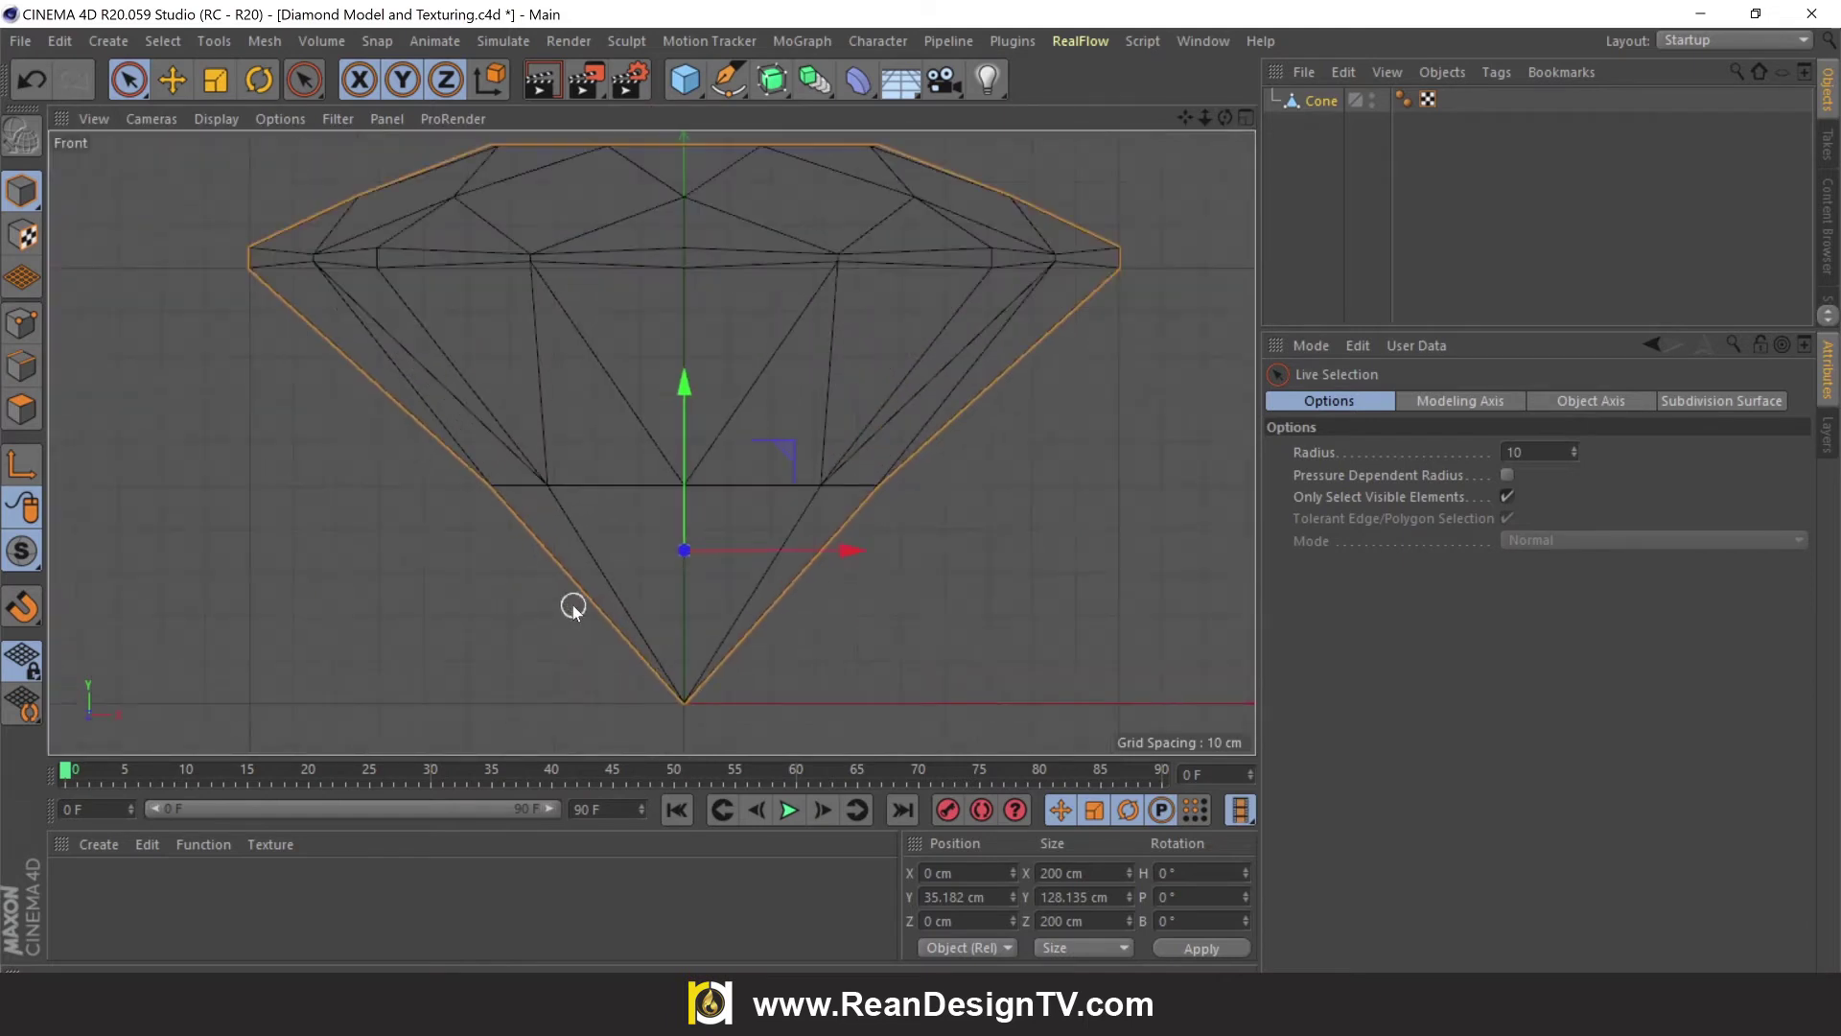
pyautogui.click(26, 319)
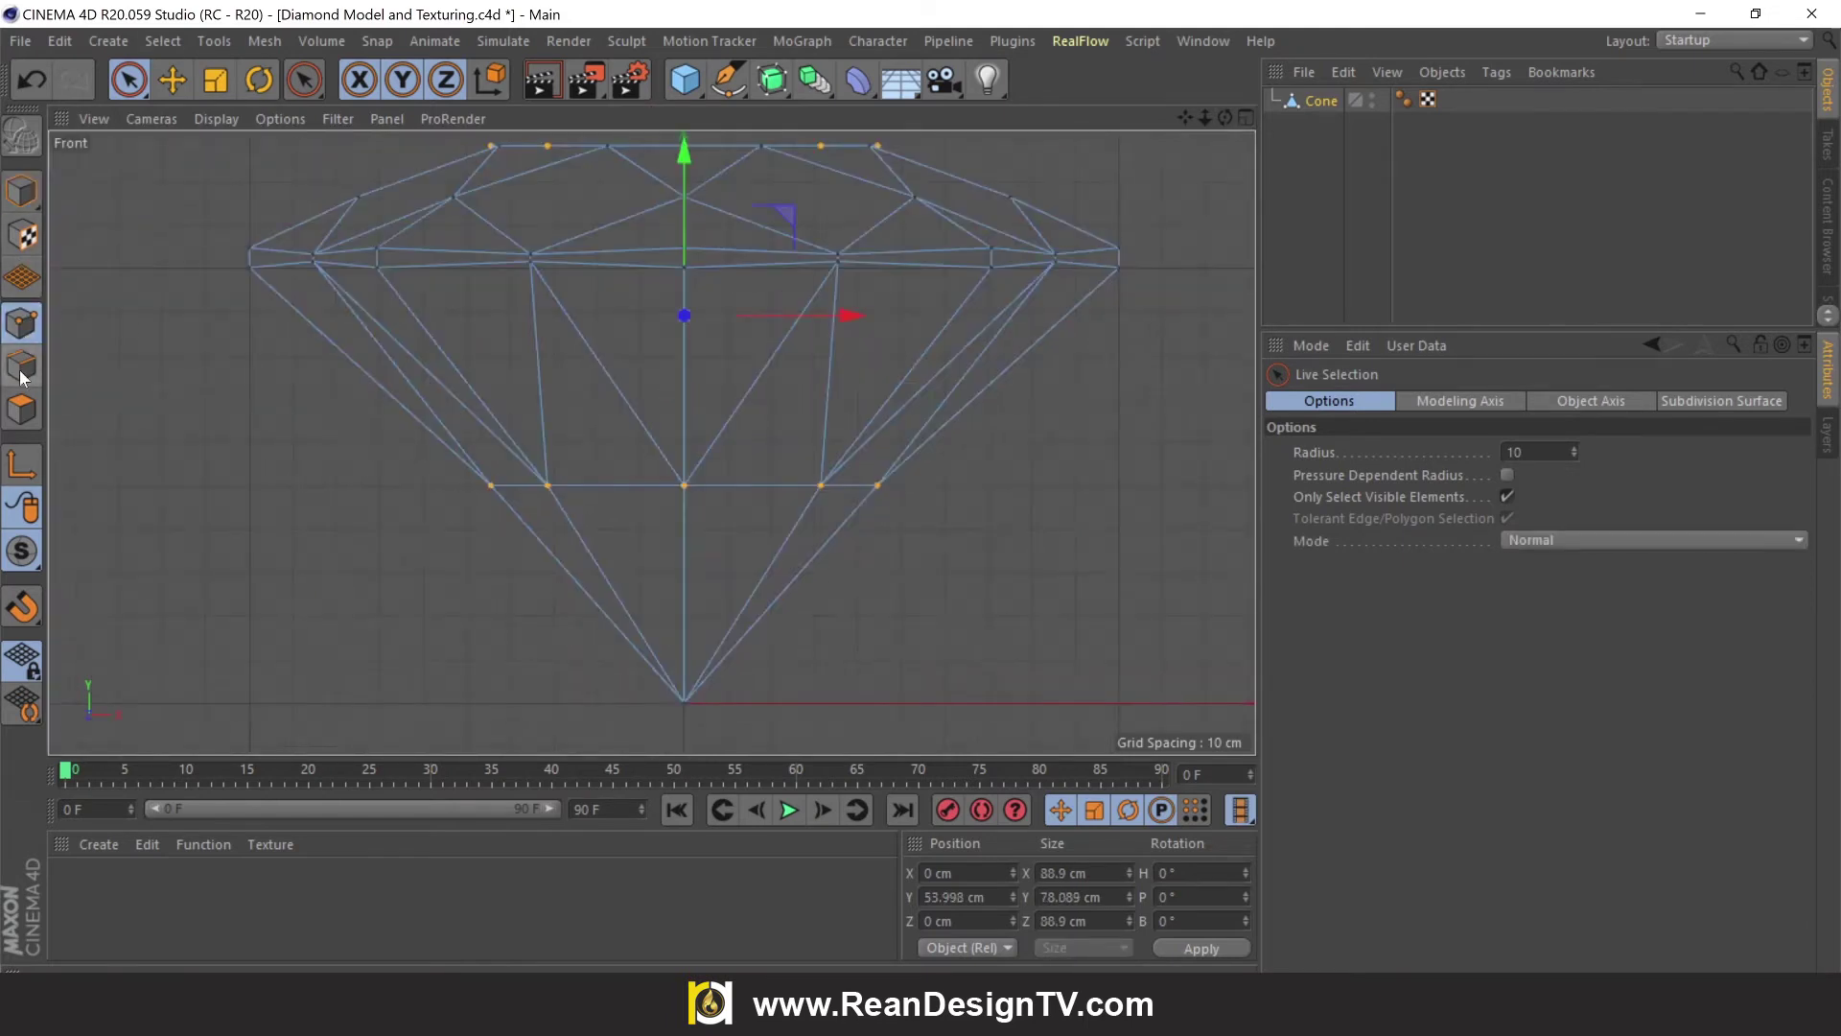
# Box-select the diamond's middle row of points and scale them out to about 98.4 cm across
pyautogui.moveTo(134, 84); pyautogui.dragTo(187, 151)
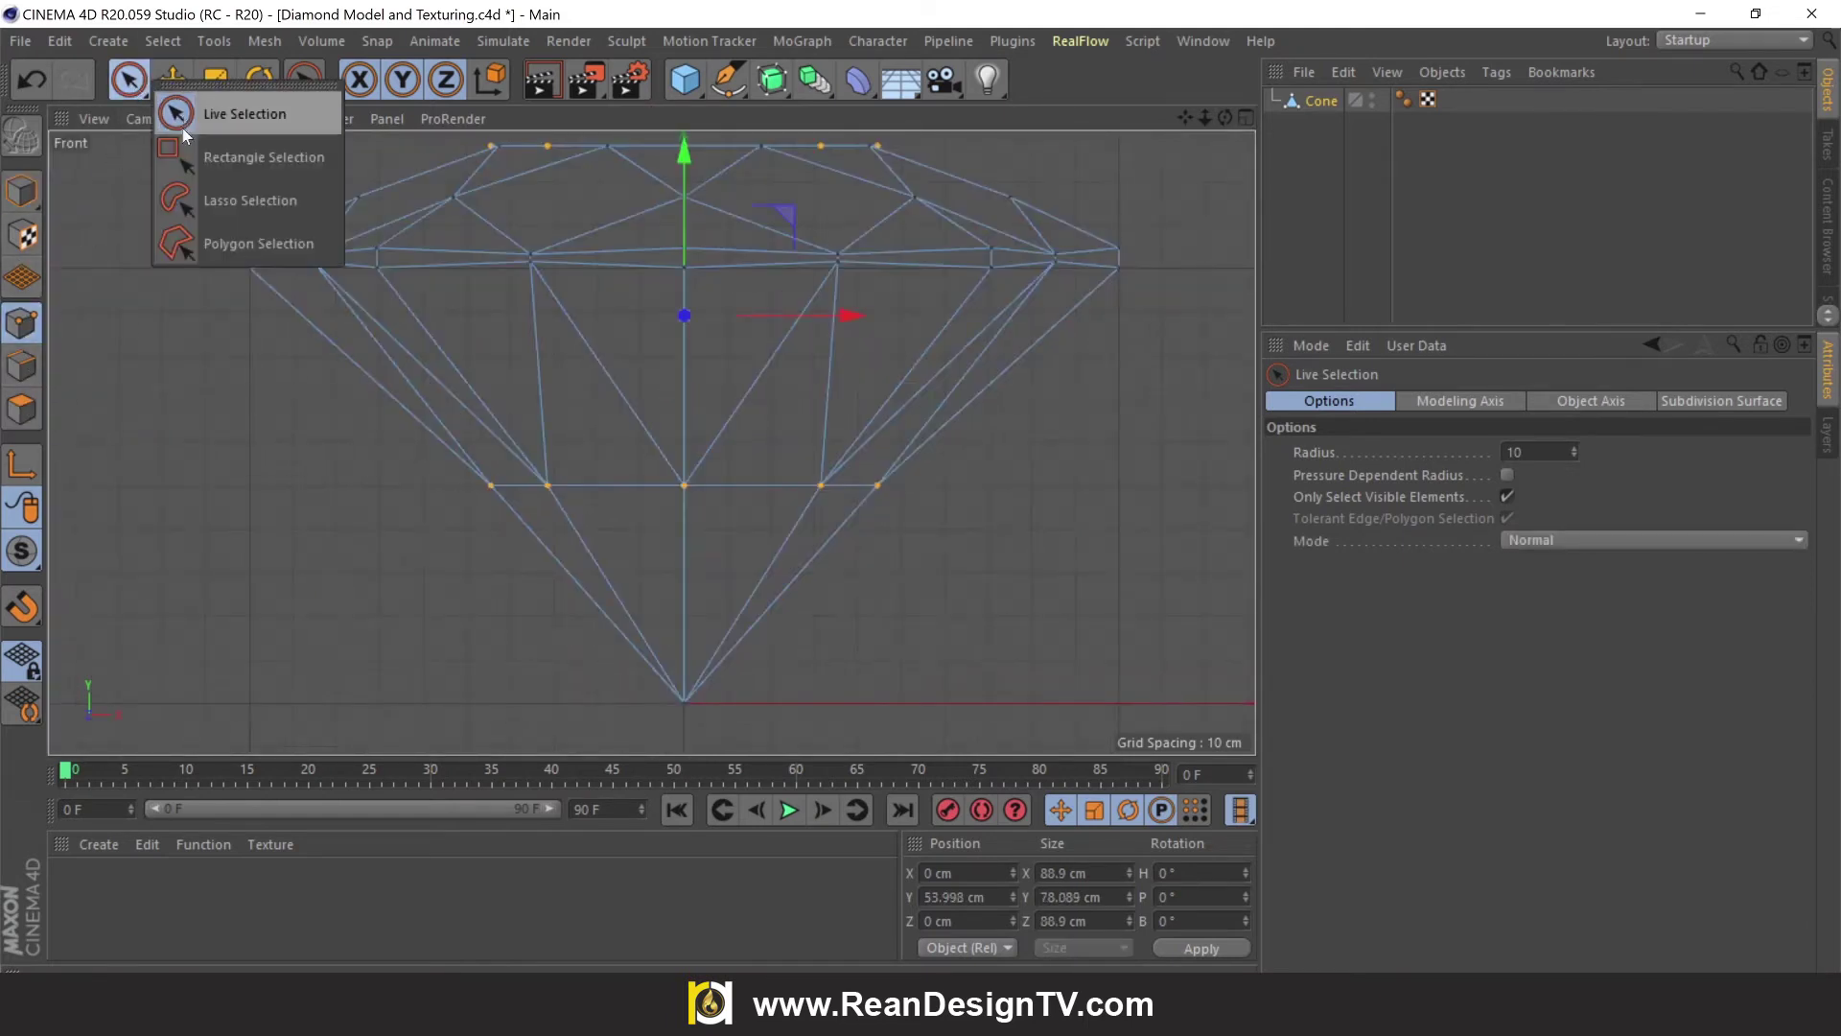
pyautogui.moveTo(328, 453)
pyautogui.mouseDown()
pyautogui.moveTo(761, 545)
pyautogui.moveTo(1030, 552)
pyautogui.mouseUp()
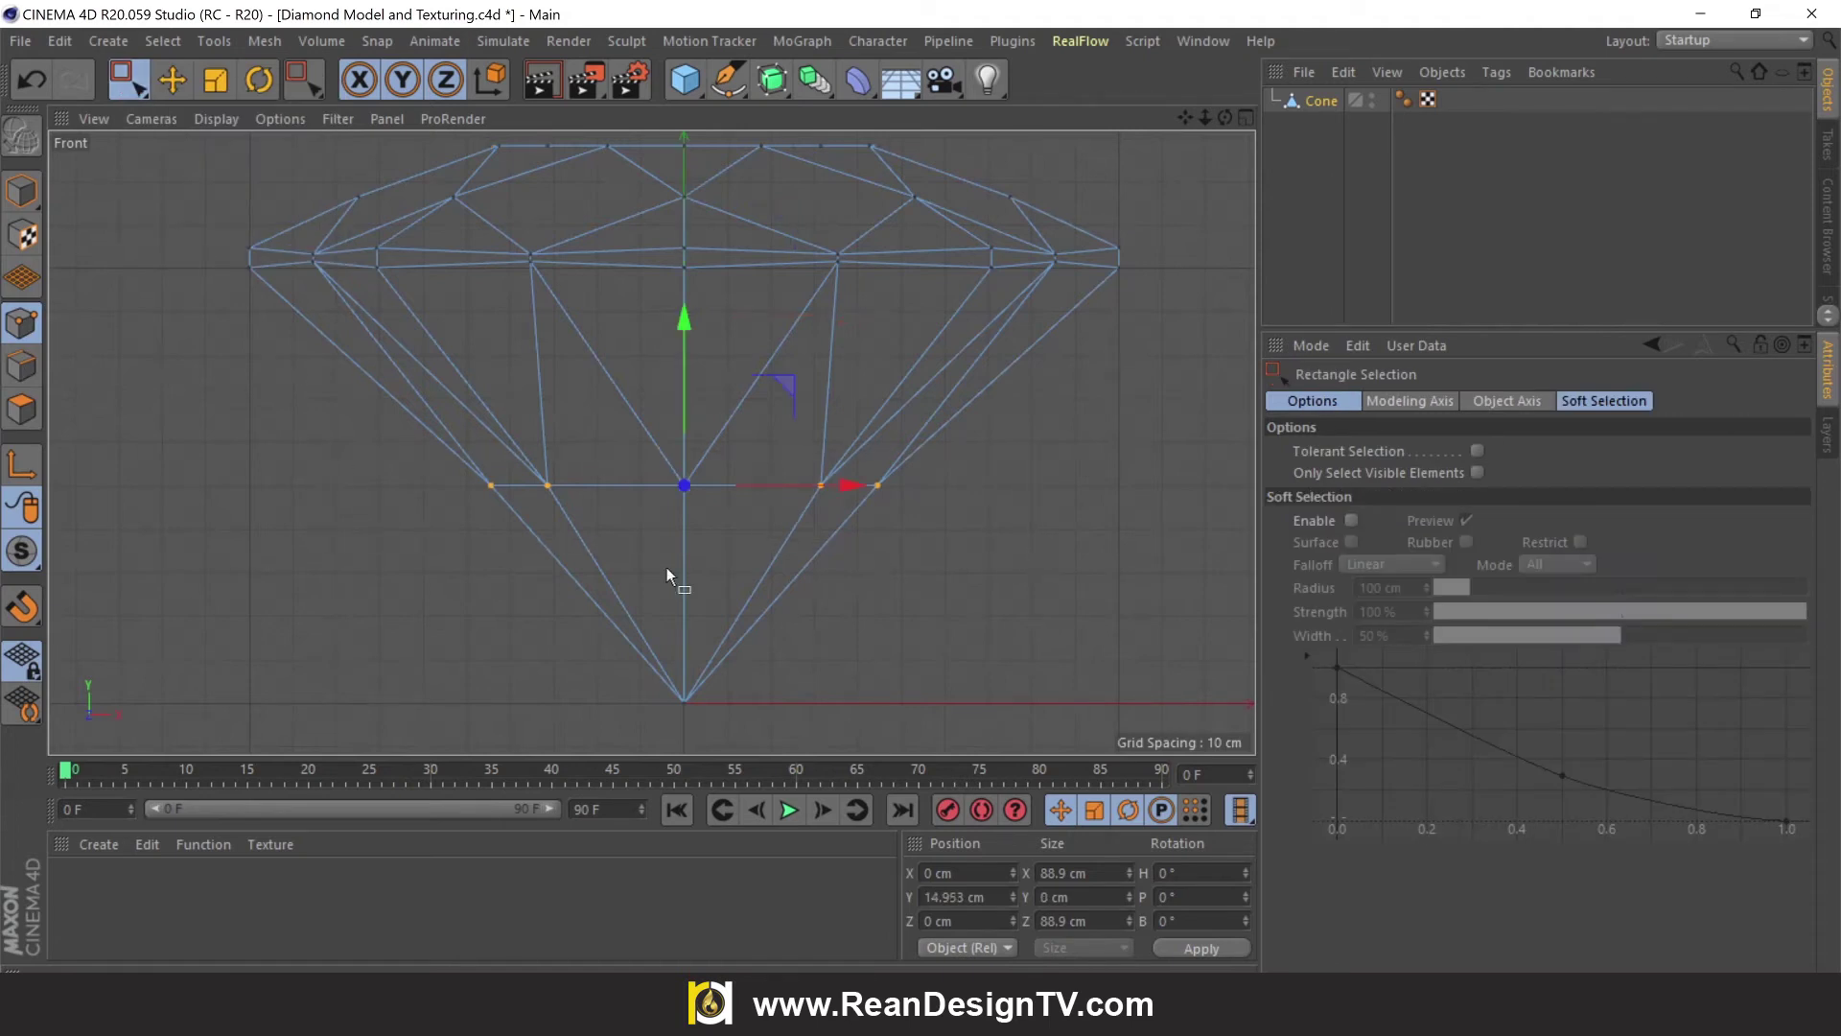
pyautogui.moveTo(336, 455); pyautogui.dragTo(1040, 543)
pyautogui.press('t')
pyautogui.moveTo(1066, 556)
pyautogui.mouseDown()
pyautogui.moveTo(948, 556)
pyautogui.moveTo(1055, 552)
pyautogui.mouseUp()
pyautogui.scroll(-3, 1055, 552)
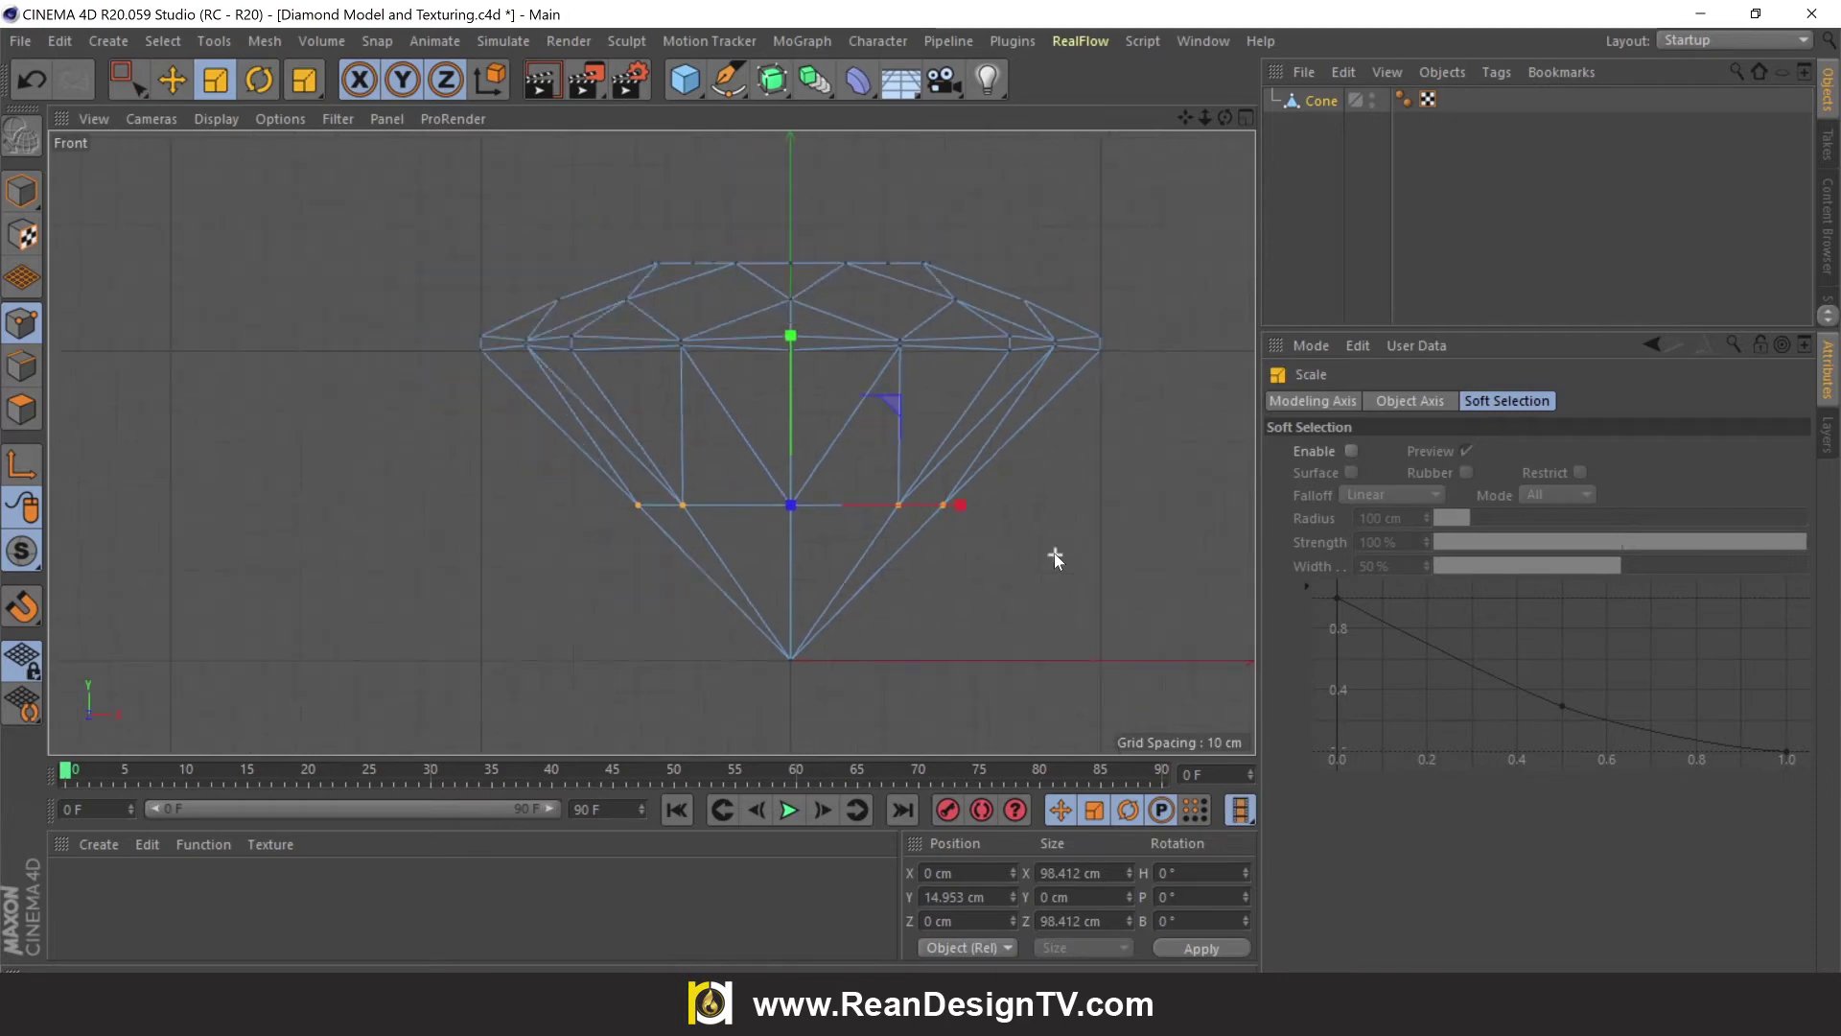
# Return to Model mode, deselect the diamond, and maximise the Perspective view
pyautogui.click(21, 191)
pyautogui.press('e')
pyautogui.click(388, 208)
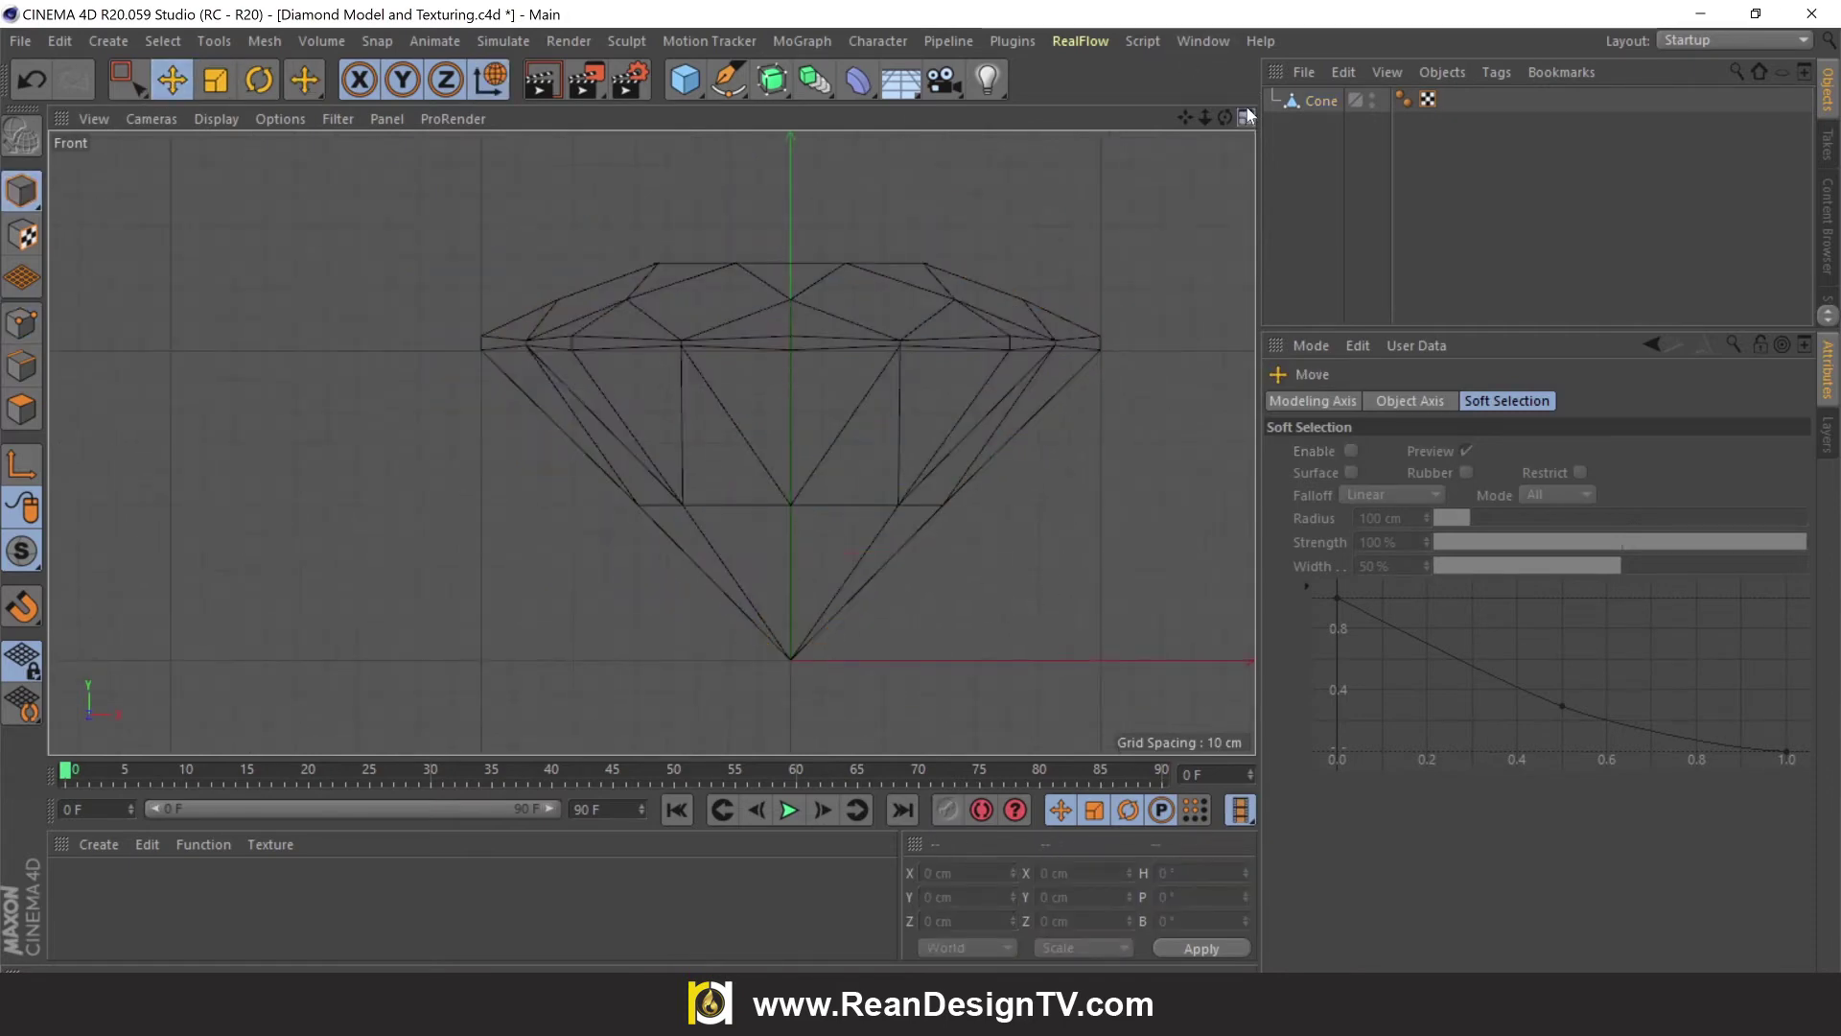
pyautogui.click(1246, 116)
pyautogui.click(639, 119)
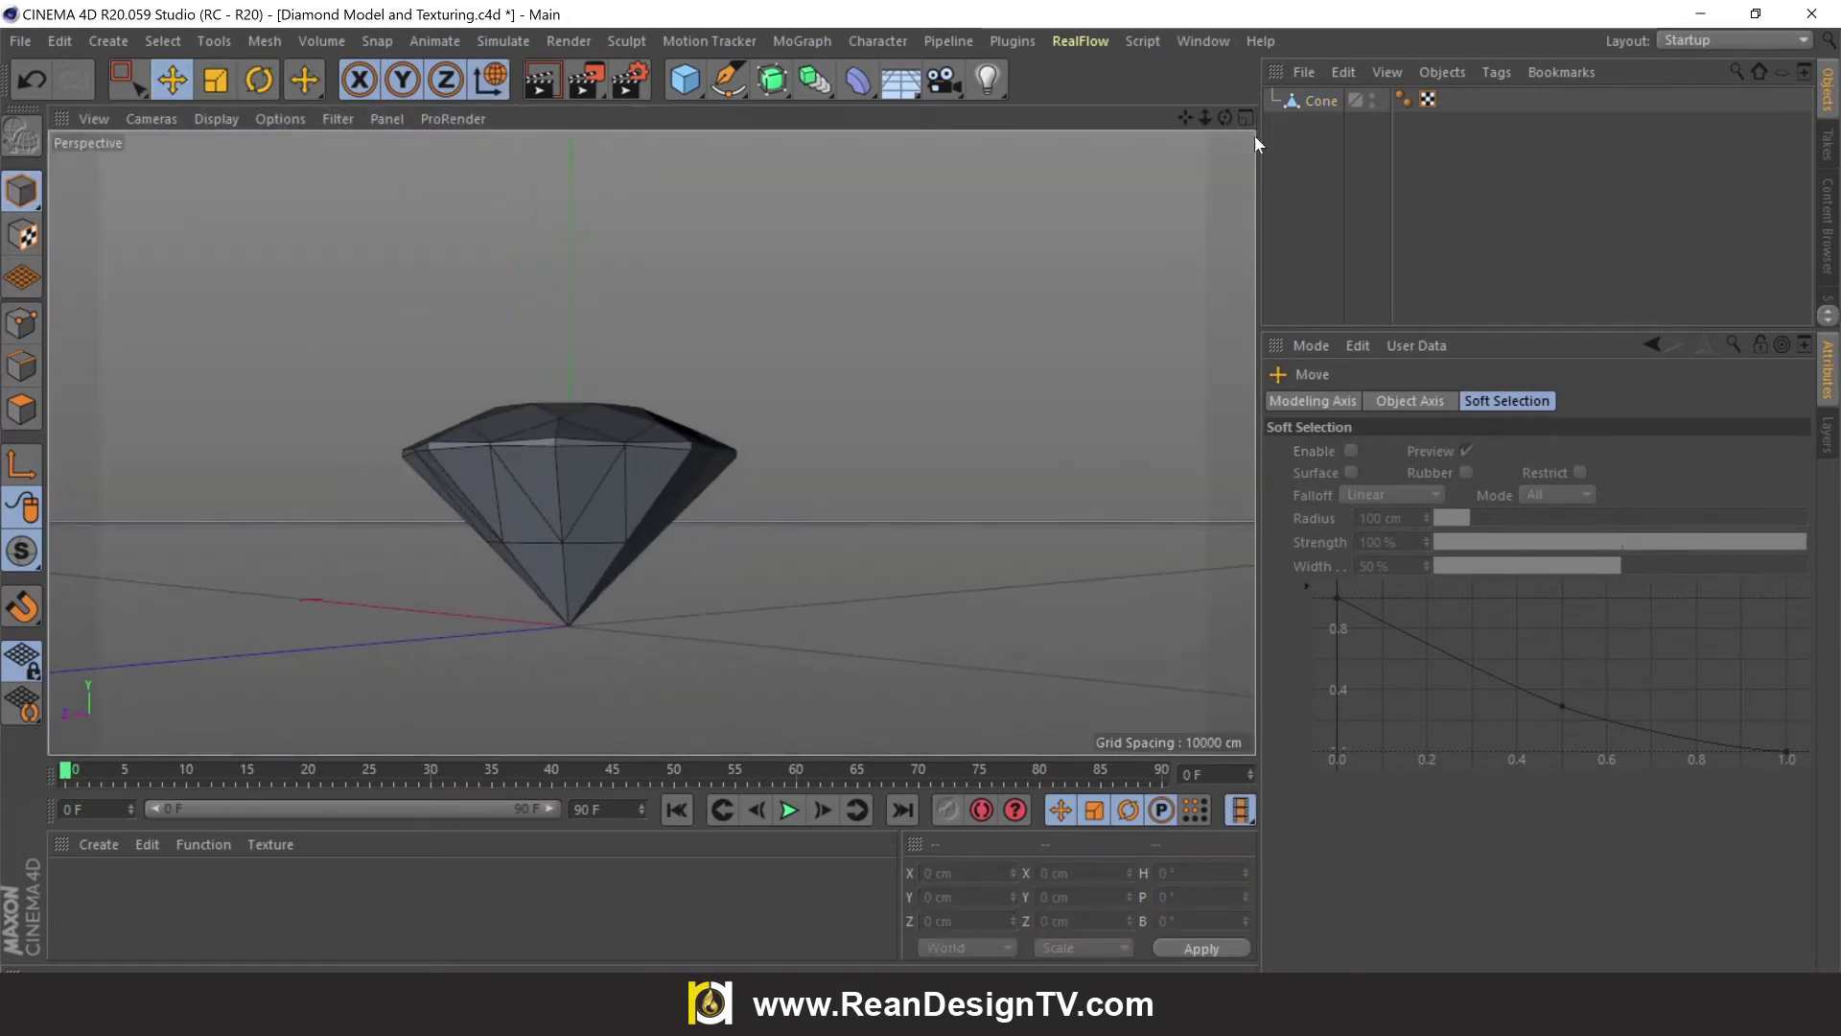
# Set the viewport to Gouraud Shading and orbit closer to the diamond
pyautogui.moveTo(1226, 117); pyautogui.dragTo(1103, 168)
pyautogui.click(215, 119)
pyautogui.click(262, 154)
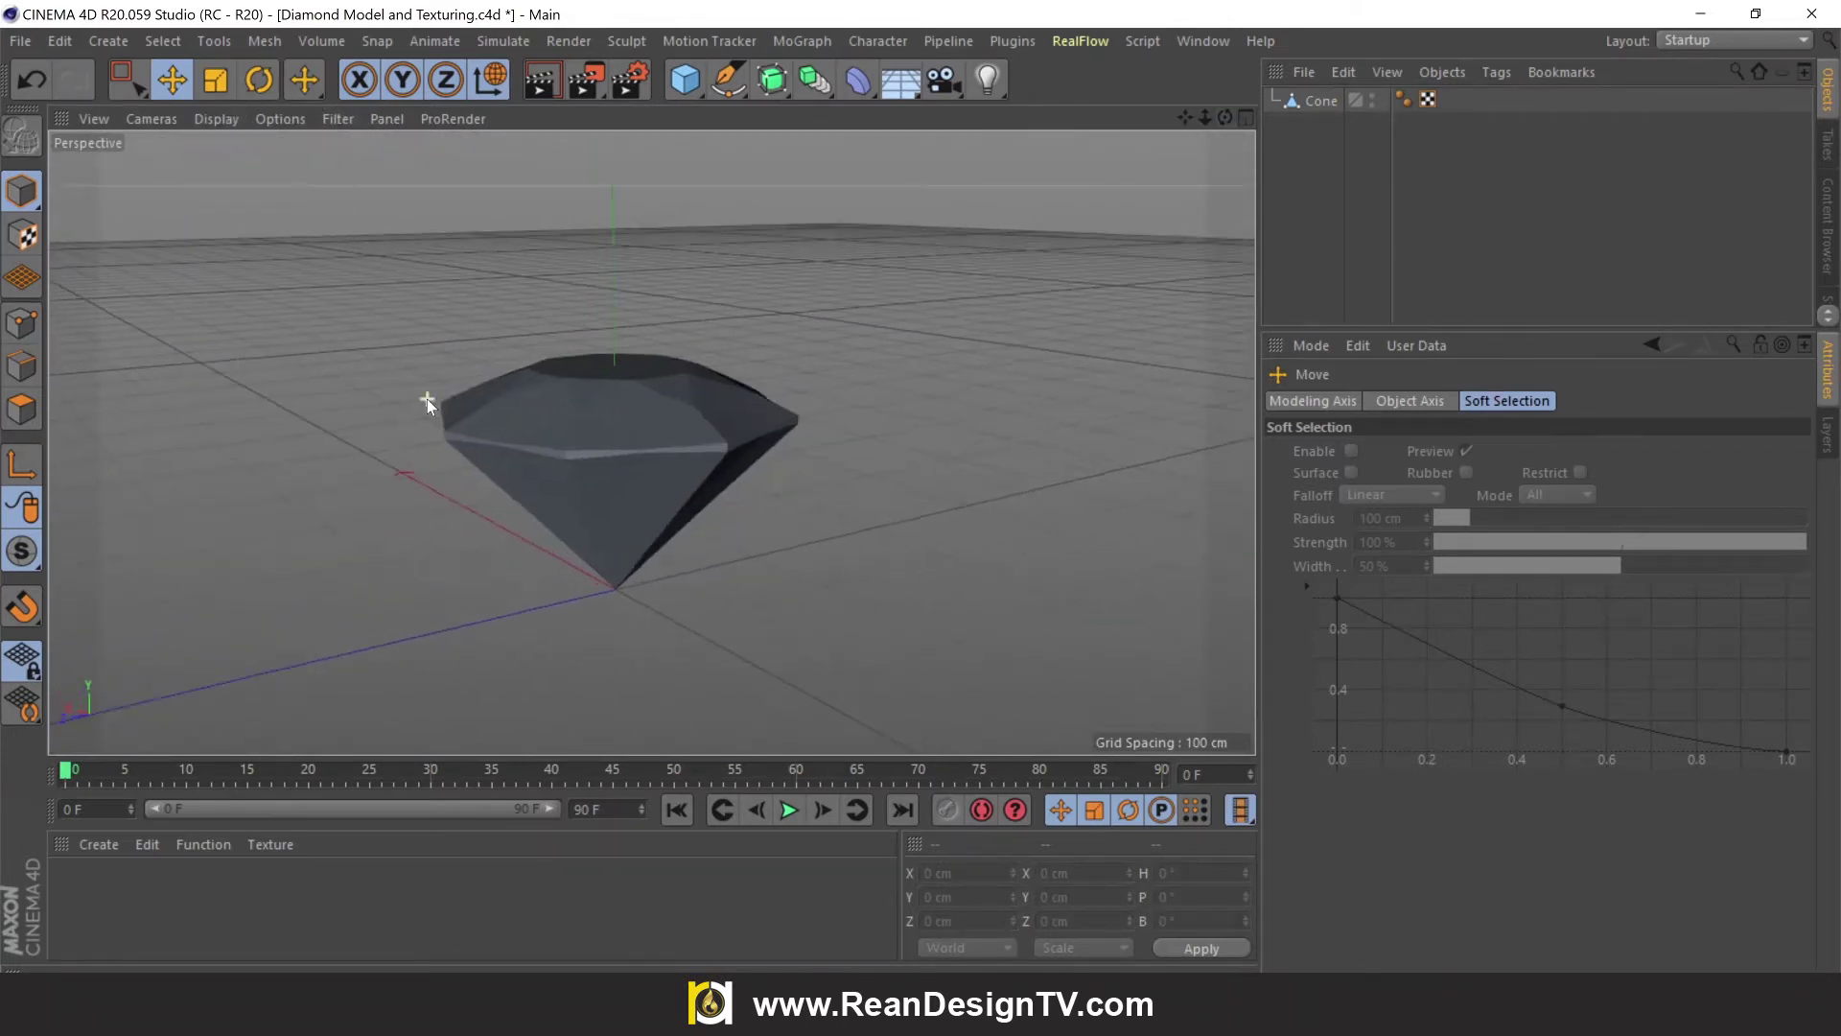
pyautogui.scroll(3, 428, 399)
pyautogui.keyDown('alt'); pyautogui.moveTo(651, 441); pyautogui.dragTo(498, 401); pyautogui.keyUp('alt')
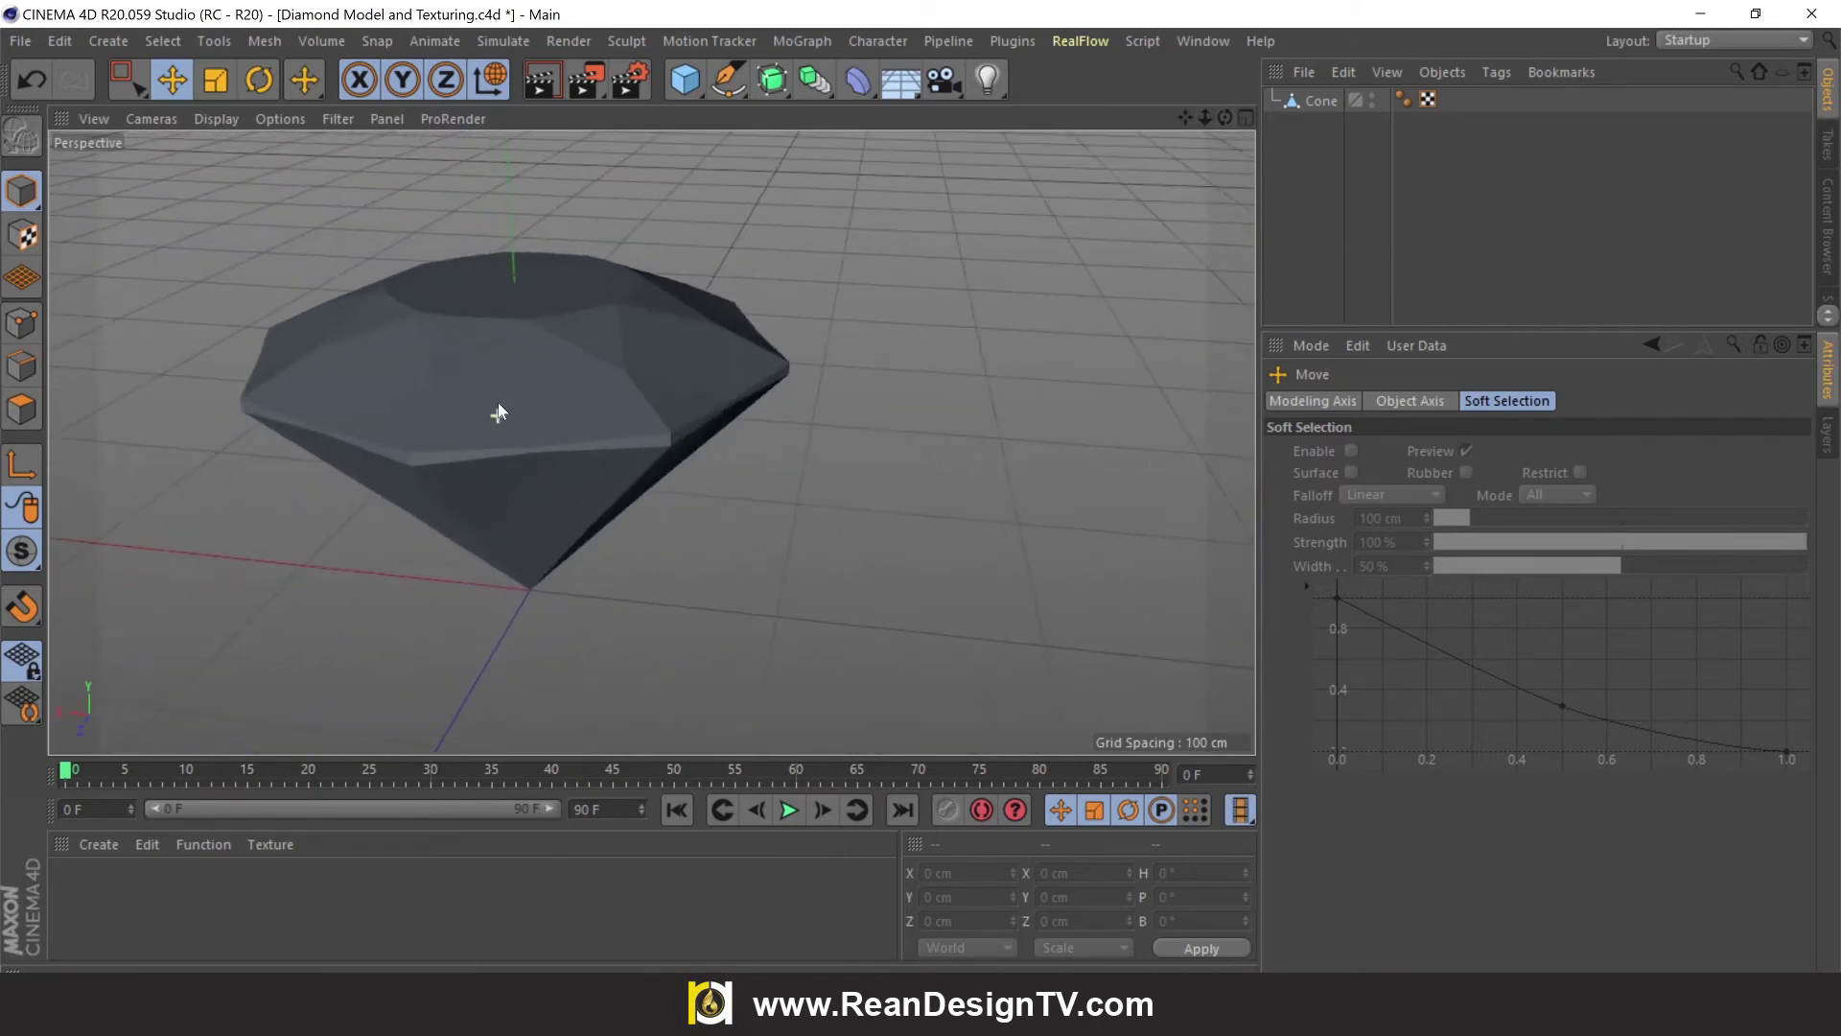
# Select the diamond, spin its heading with Rotate, undo it, and switch to Edges mode
pyautogui.click(498, 401)
pyautogui.press('r')
pyautogui.moveTo(537, 559)
pyautogui.mouseDown()
pyautogui.moveTo(220, 517)
pyautogui.moveTo(597, 537)
pyautogui.mouseUp()
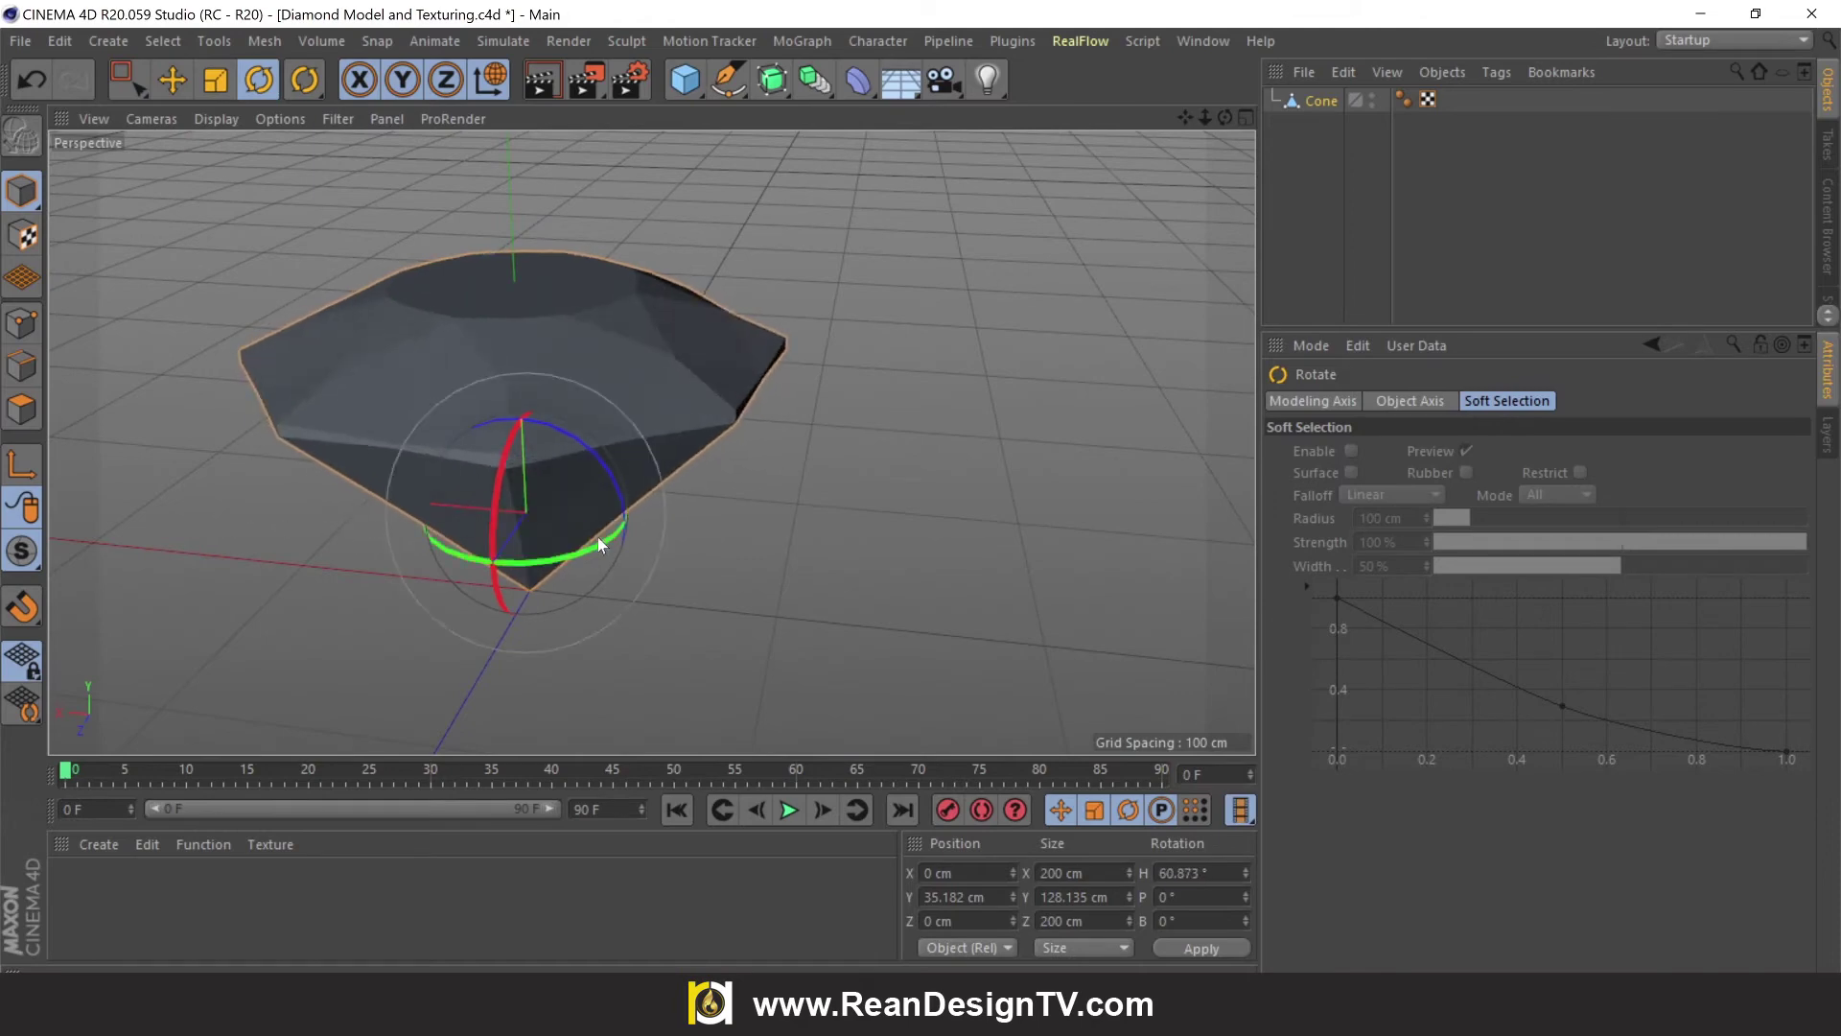
pyautogui.click(173, 80)
pyautogui.click(217, 118)
pyautogui.click(240, 154)
pyautogui.hotkey('ctrl', 'z')
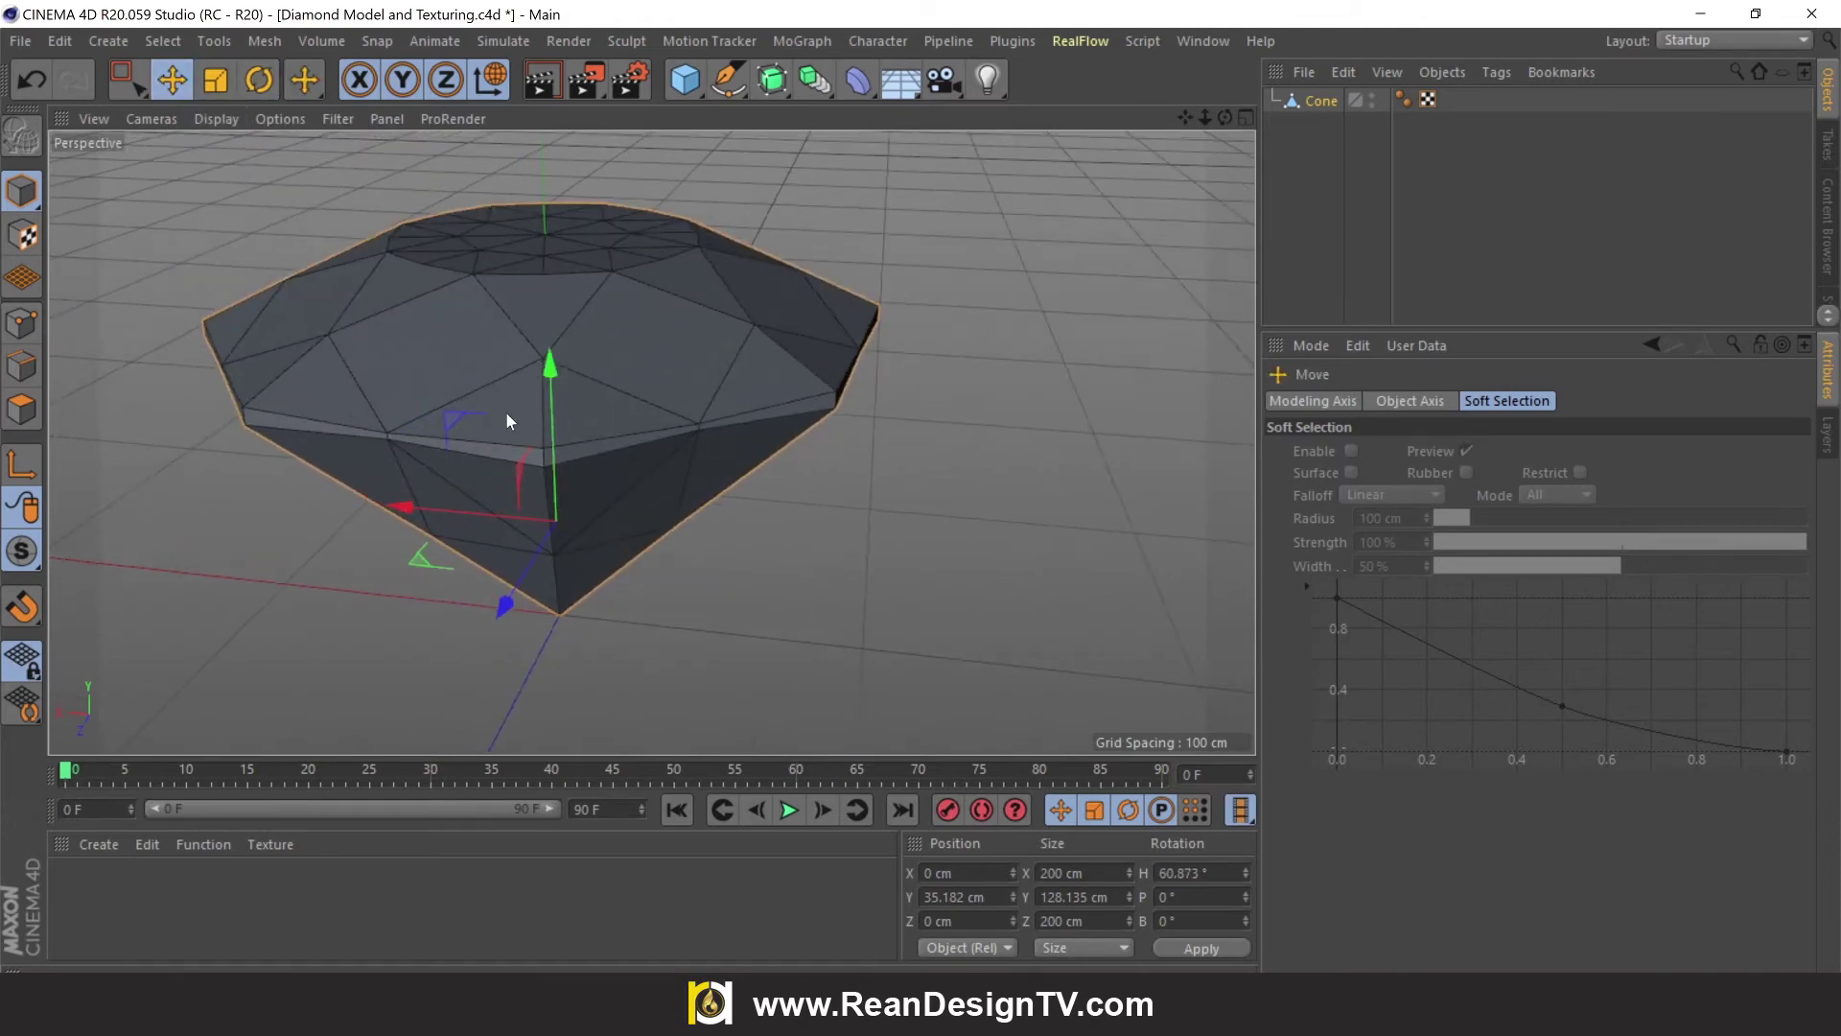
pyautogui.click(23, 365)
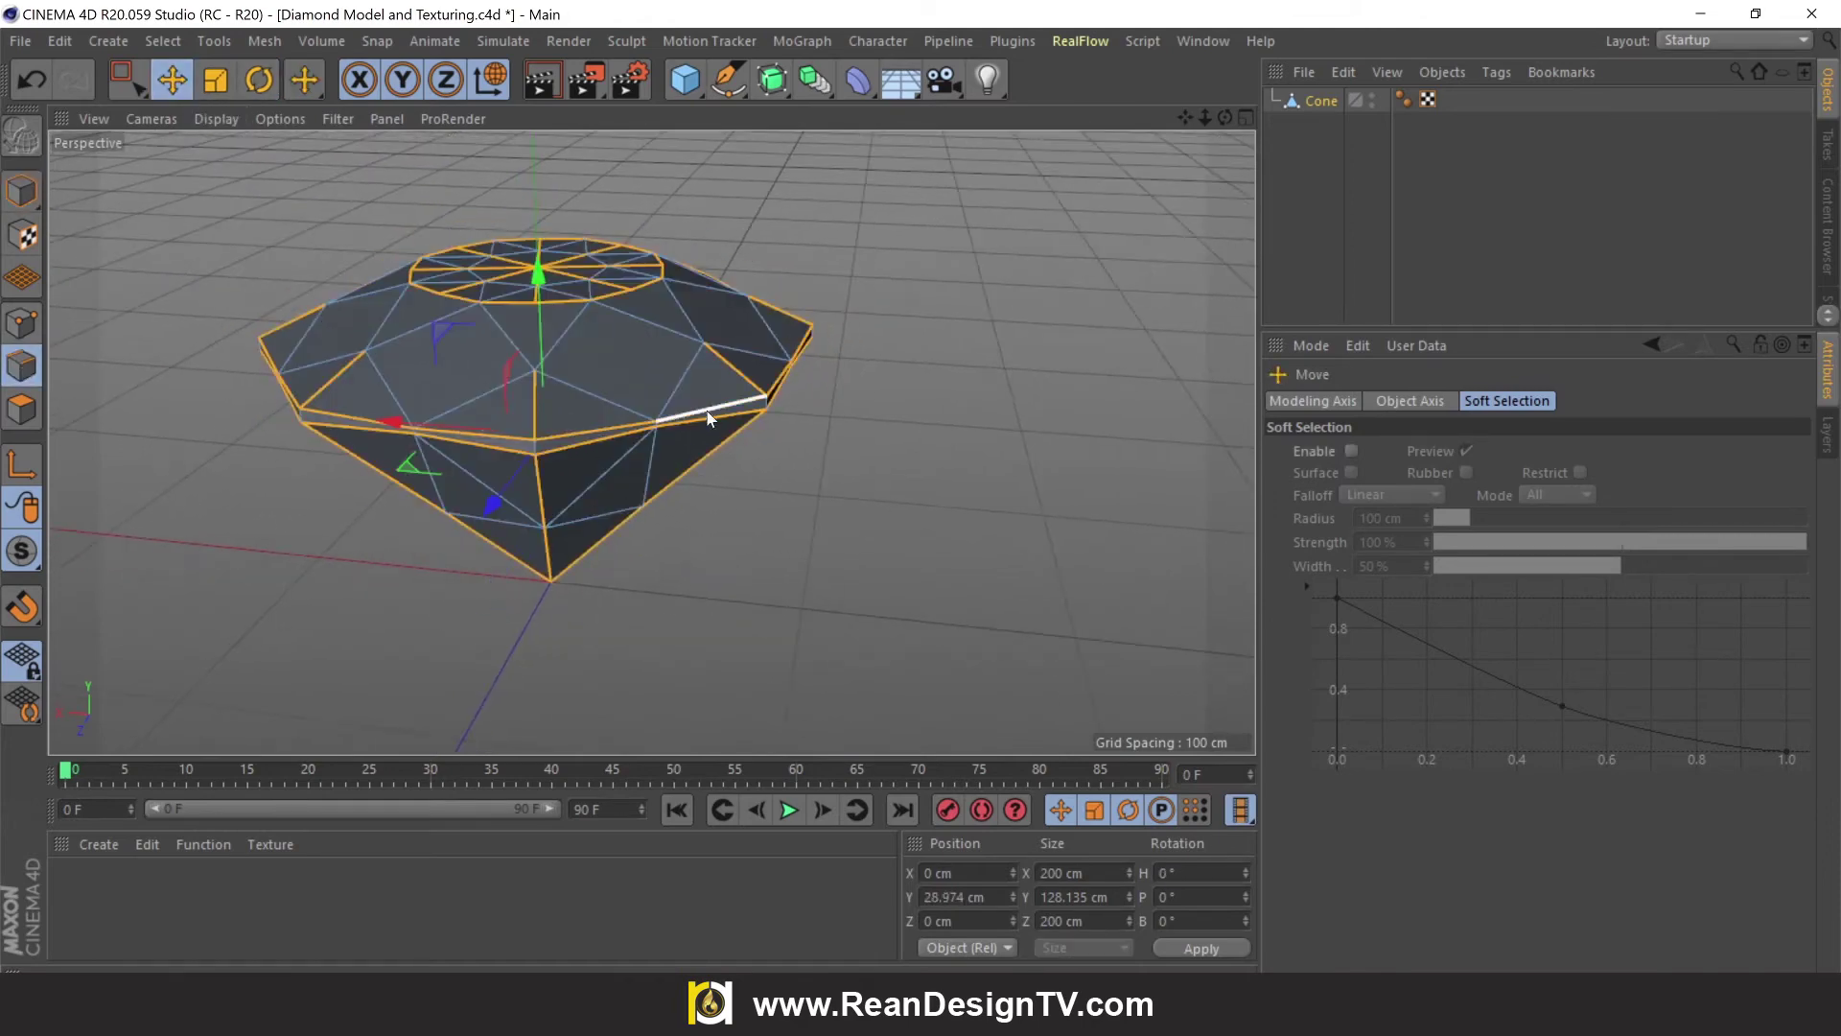
# Select all diamond edges, then Live-Selection deselect the flat top table's edges
pyautogui.moveTo(1226, 117); pyautogui.dragTo(1146, 204)
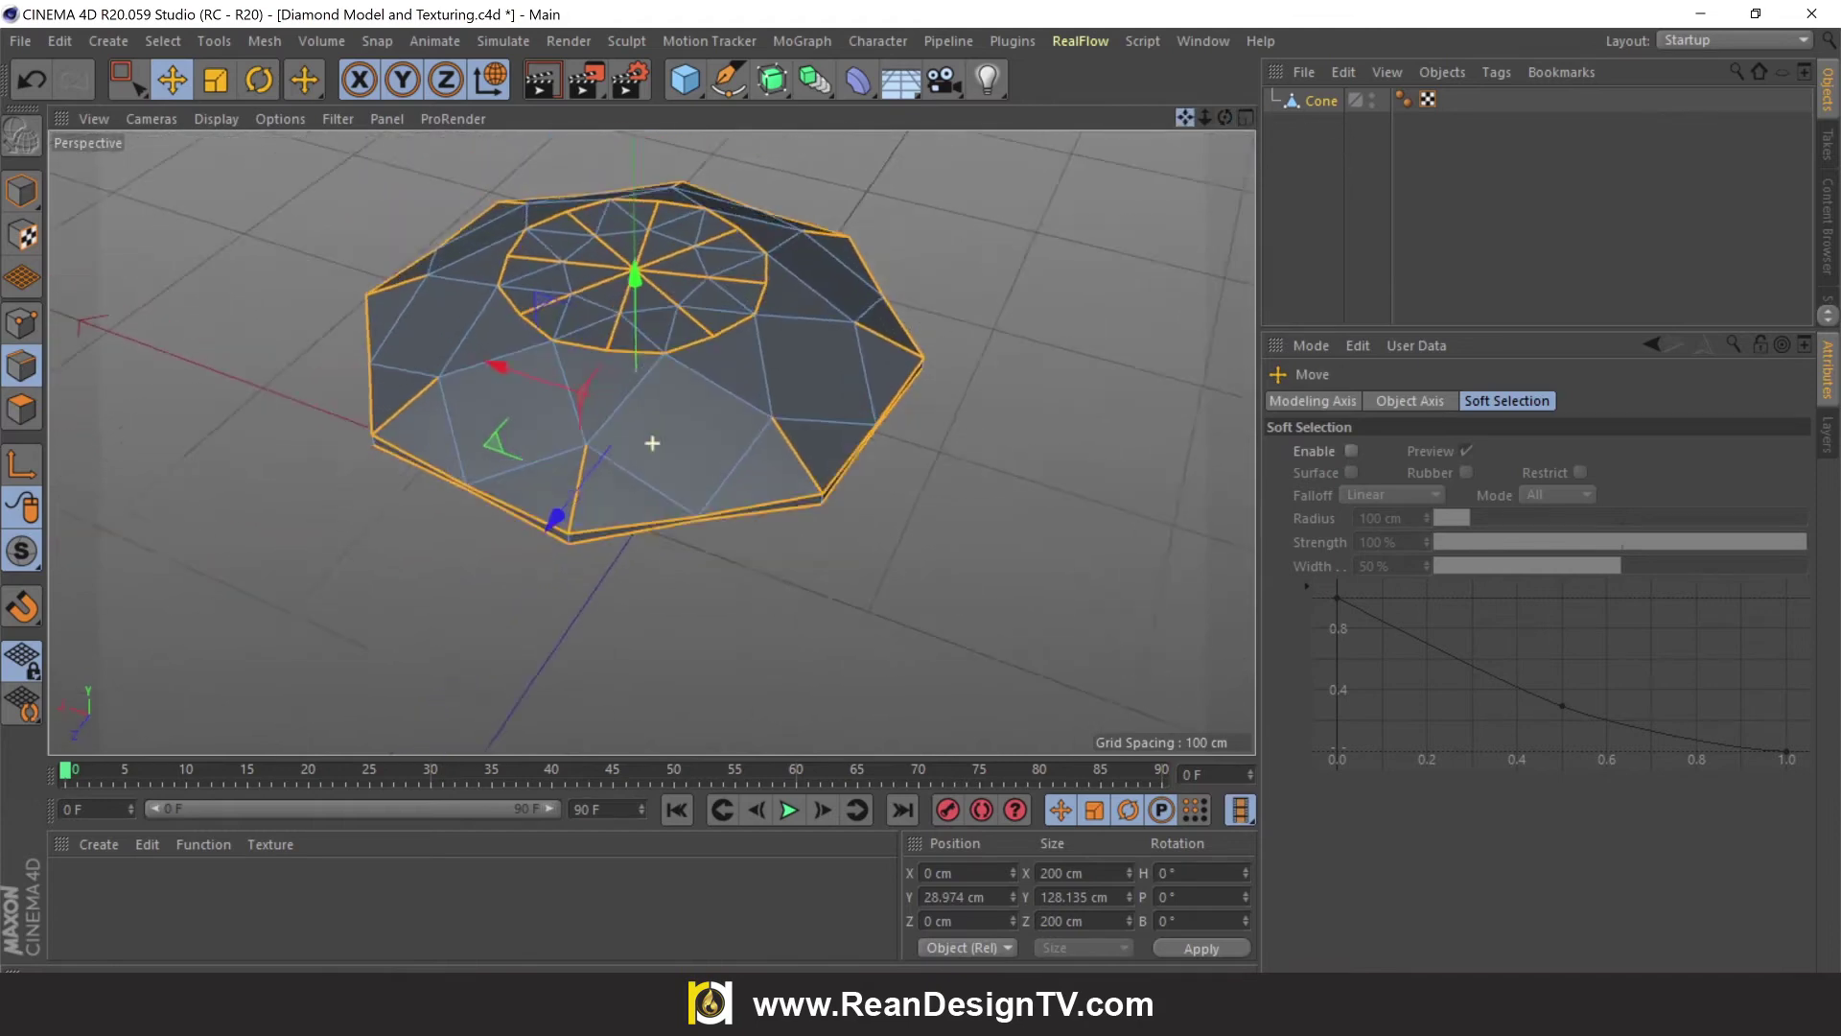
pyautogui.hotkey('ctrl', 'a')
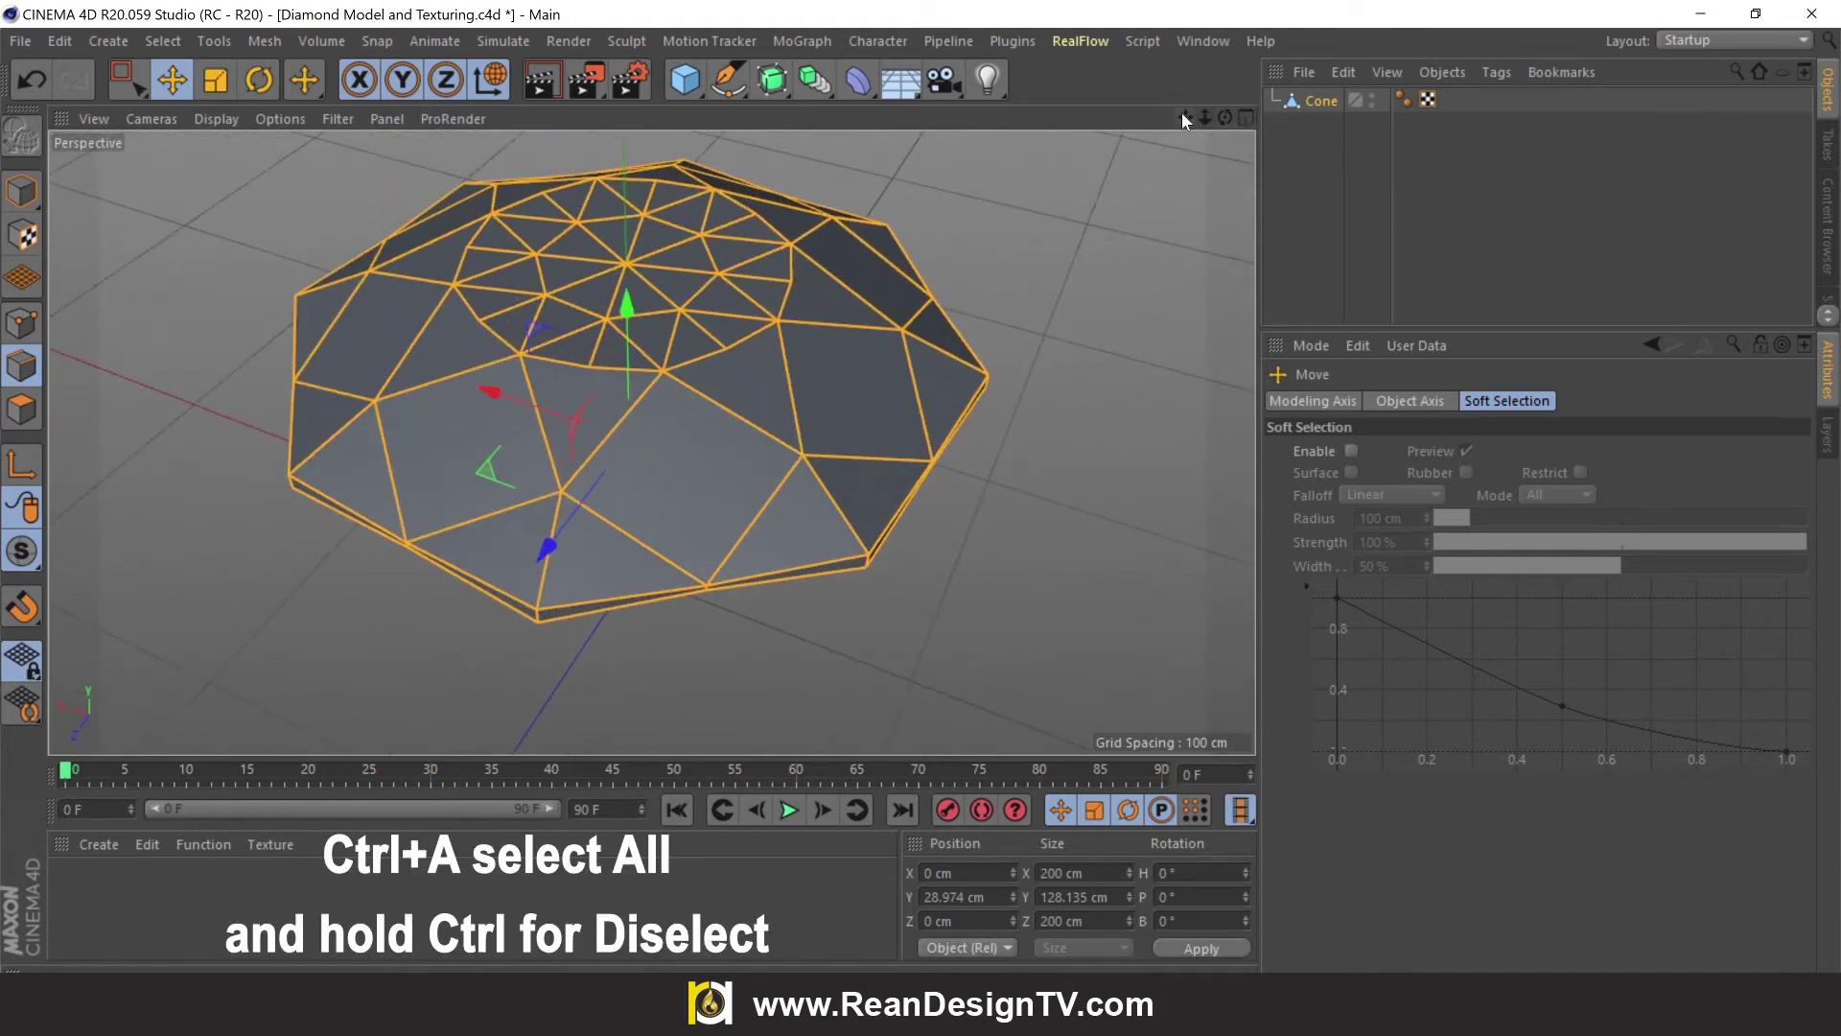
pyautogui.moveTo(1181, 112); pyautogui.dragTo(1224, 113)
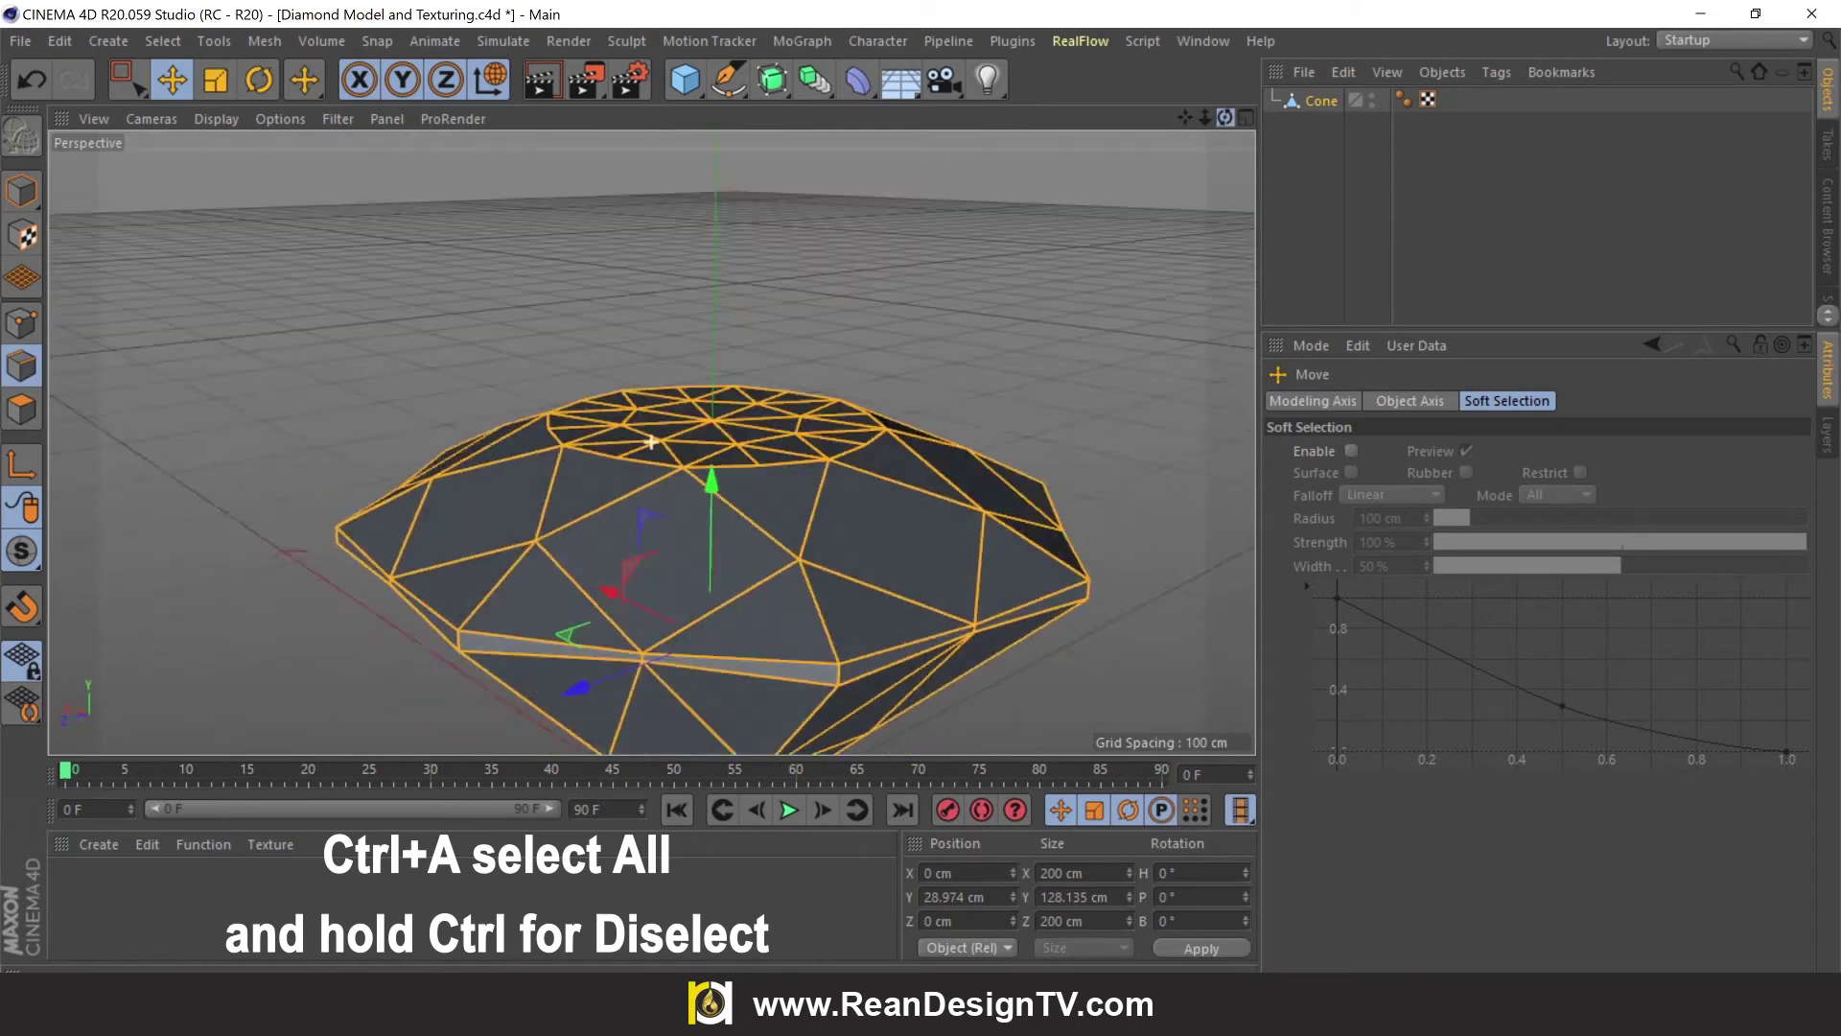
pyautogui.click(144, 84)
pyautogui.click(221, 115)
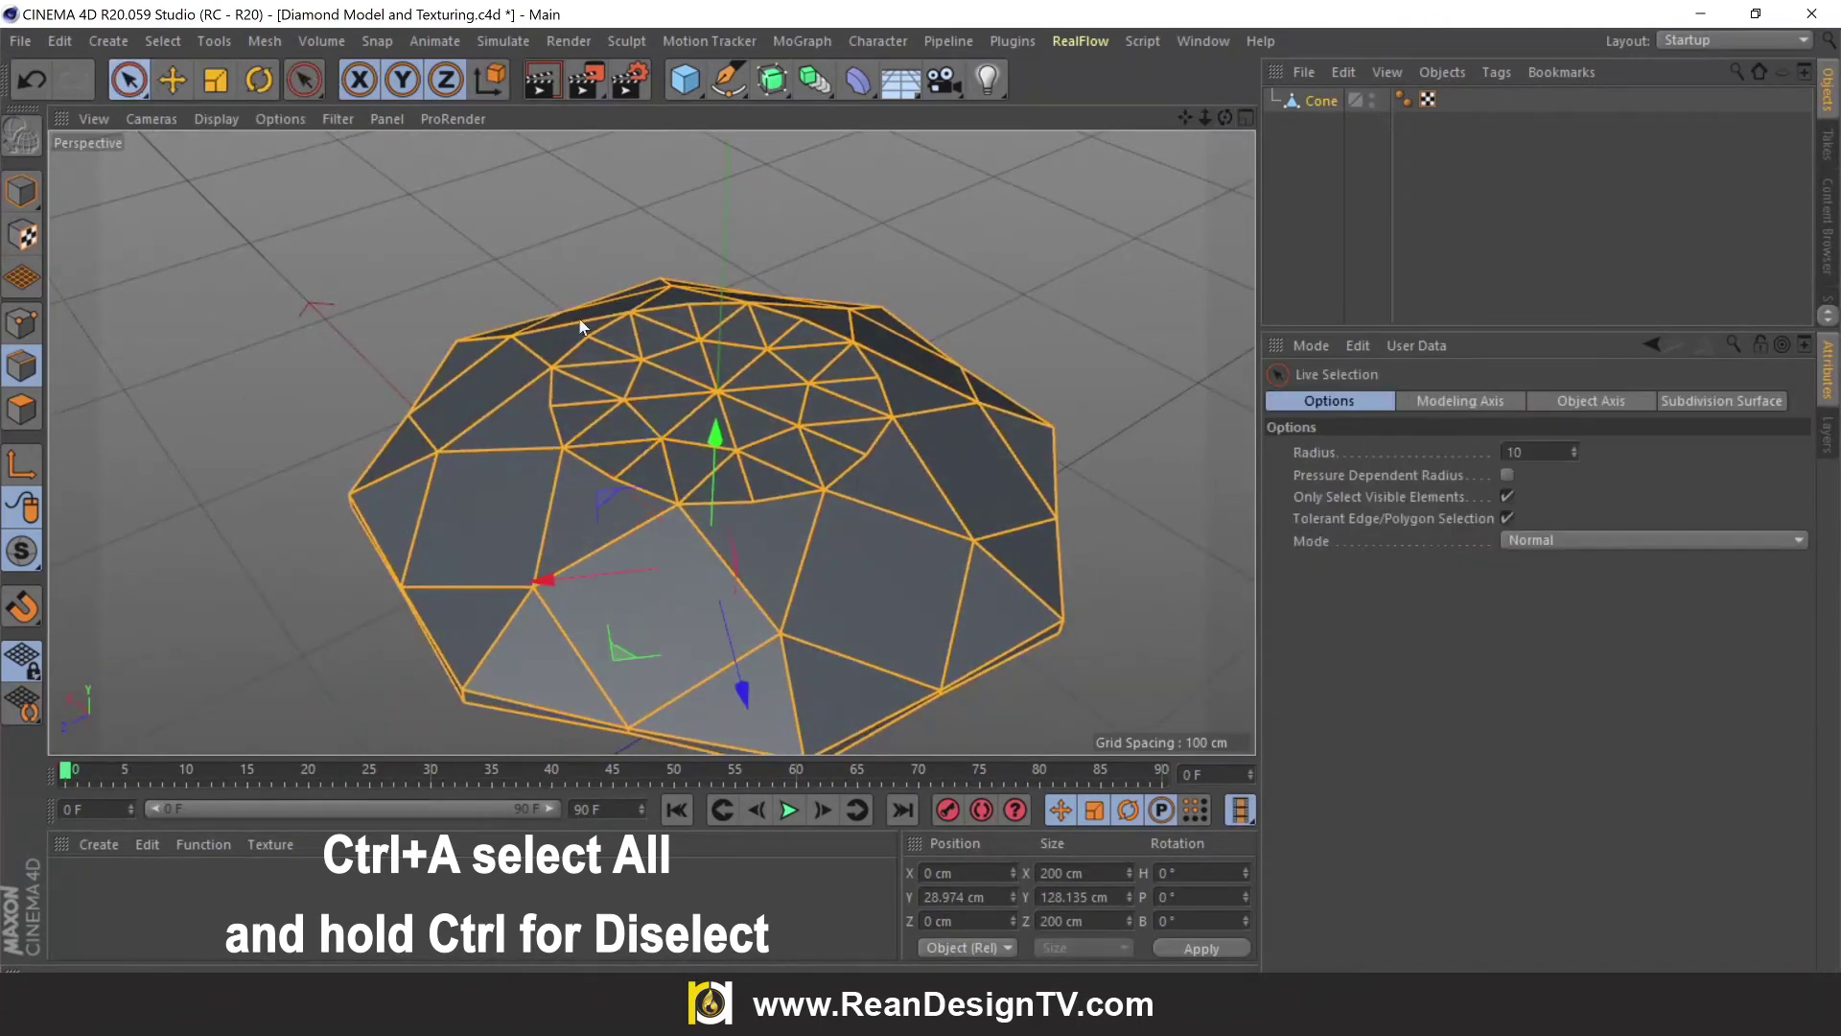
pyautogui.moveTo(637, 460)
pyautogui.keyDown('ctrl'); pyautogui.mouseDown()
pyautogui.moveTo(665, 349)
pyautogui.moveTo(806, 380)
pyautogui.moveTo(787, 447)
pyautogui.moveTo(907, 489)
pyautogui.moveTo(649, 439)
pyautogui.moveTo(1063, 298)
pyautogui.mouseUp(); pyautogui.keyUp('ctrl')
pyautogui.keyDown('alt'); pyautogui.moveTo(878, 558); pyautogui.dragTo(973, 625); pyautogui.keyUp('alt')
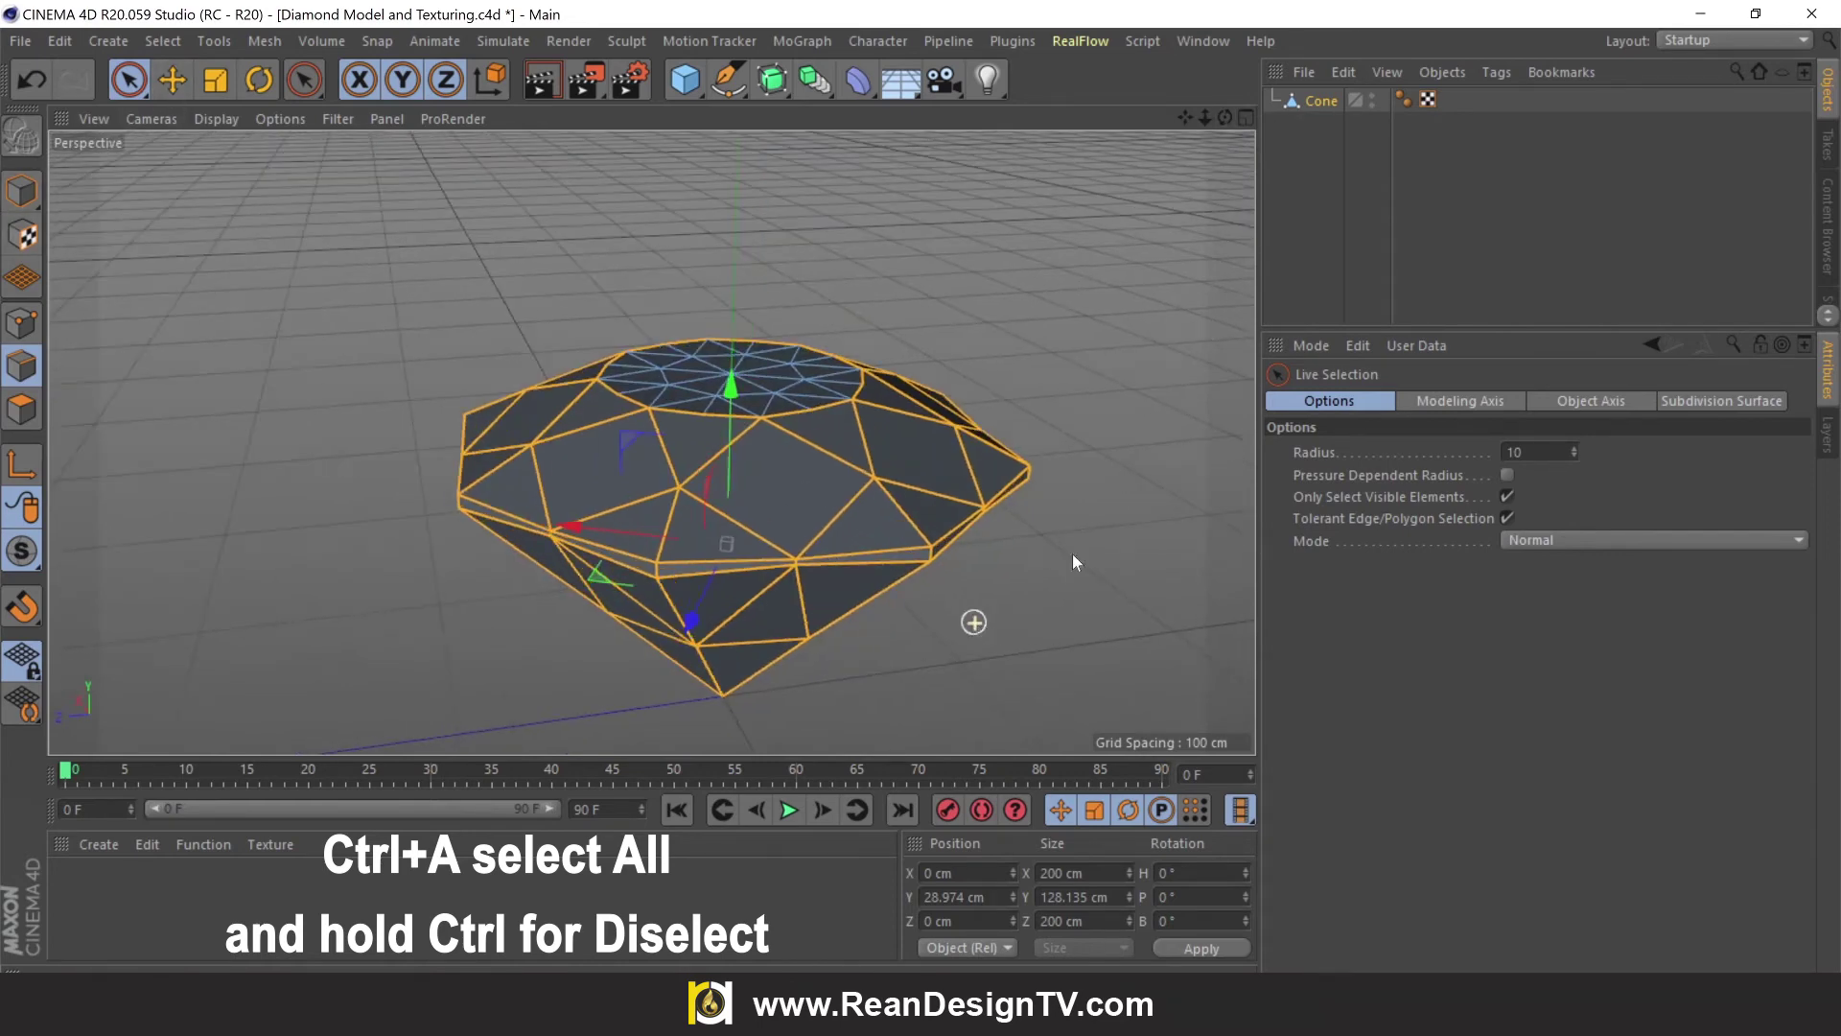
# Bevel the selected edges with a 0.4 cm offset from the context menu
pyautogui.click(175, 81)
pyautogui.keyDown('alt'); pyautogui.moveTo(1194, 133); pyautogui.dragTo(1010, 429); pyautogui.keyUp('alt')
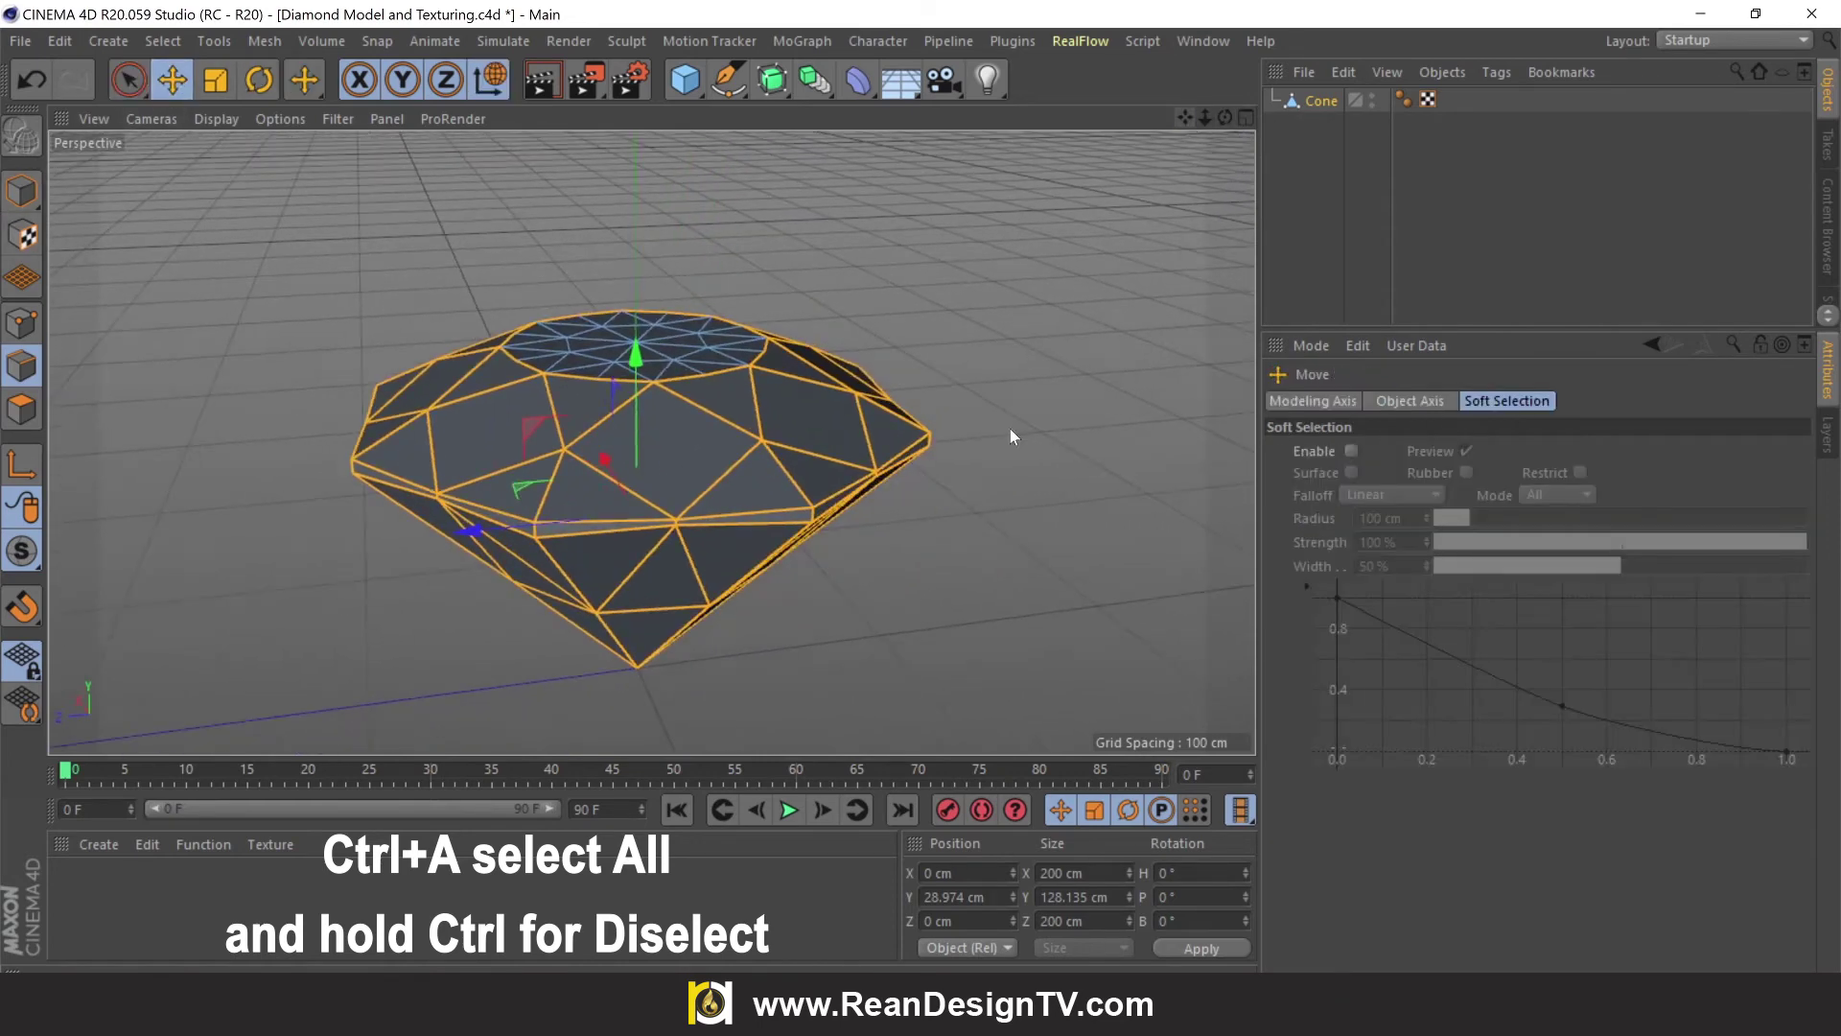
pyautogui.rightClick(993, 403)
pyautogui.click(1039, 755)
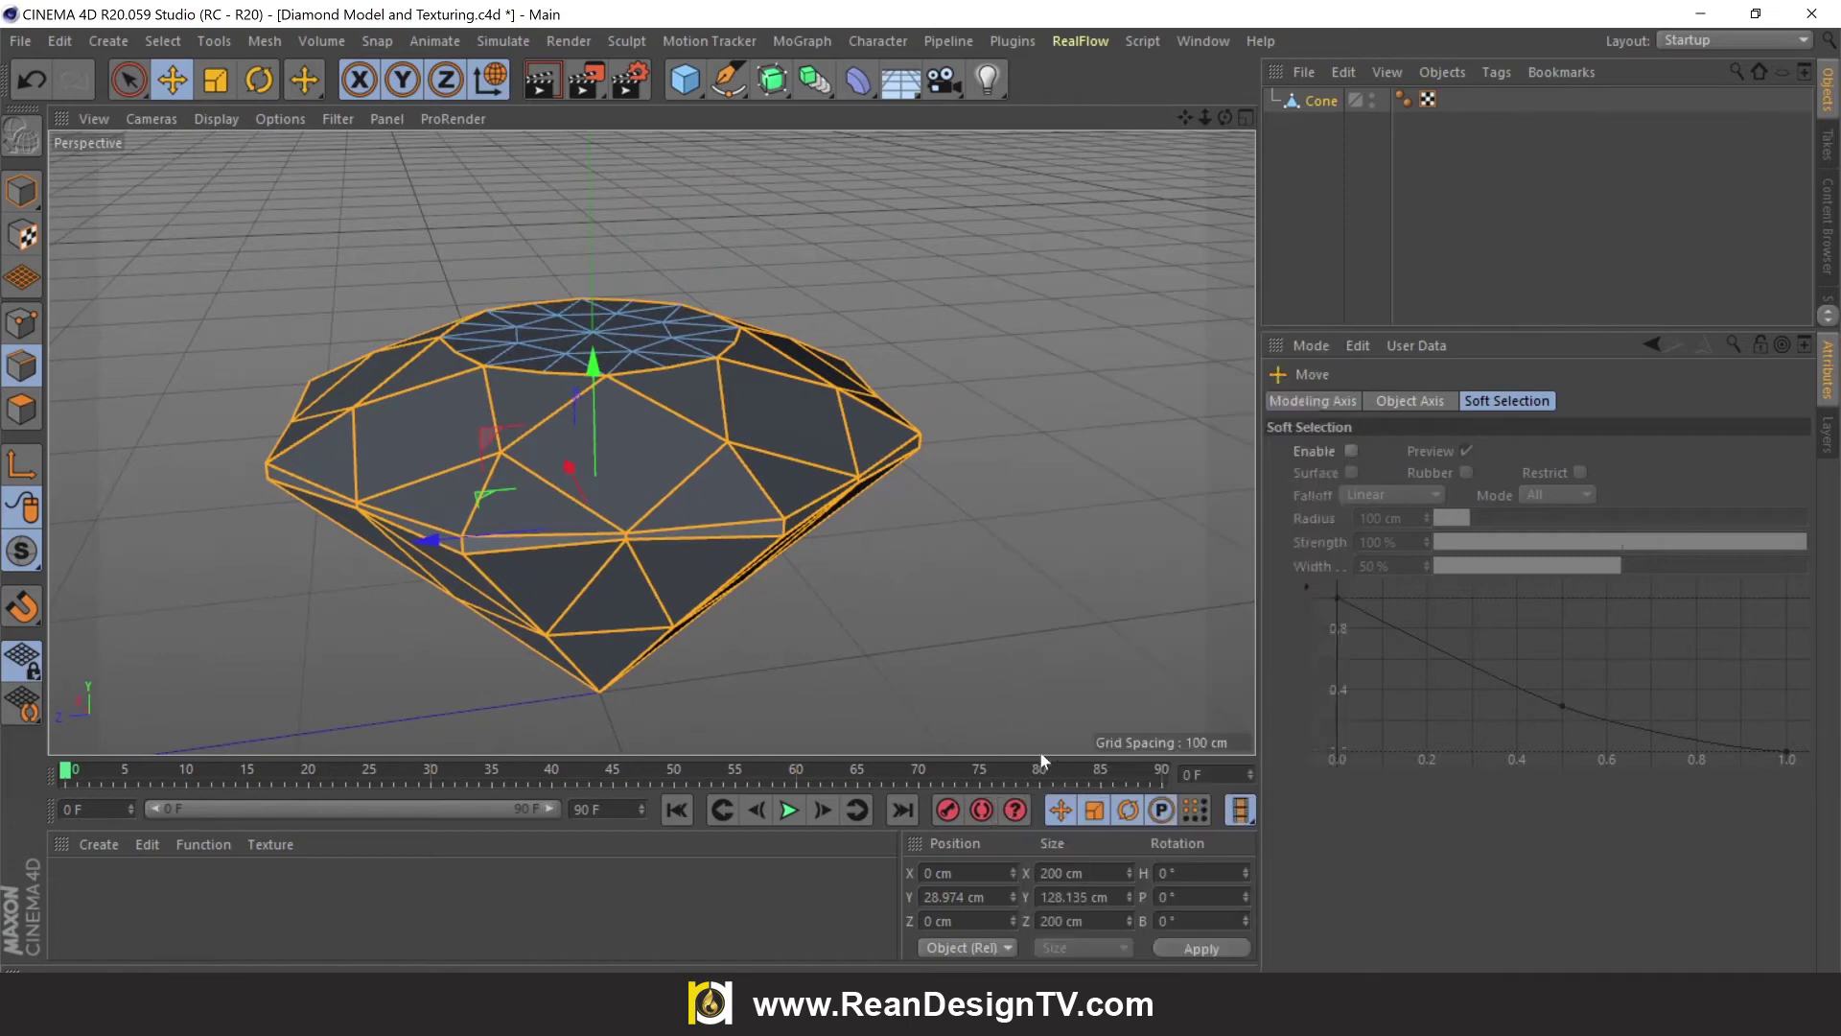
pyautogui.moveTo(949, 345); pyautogui.dragTo(946, 335)
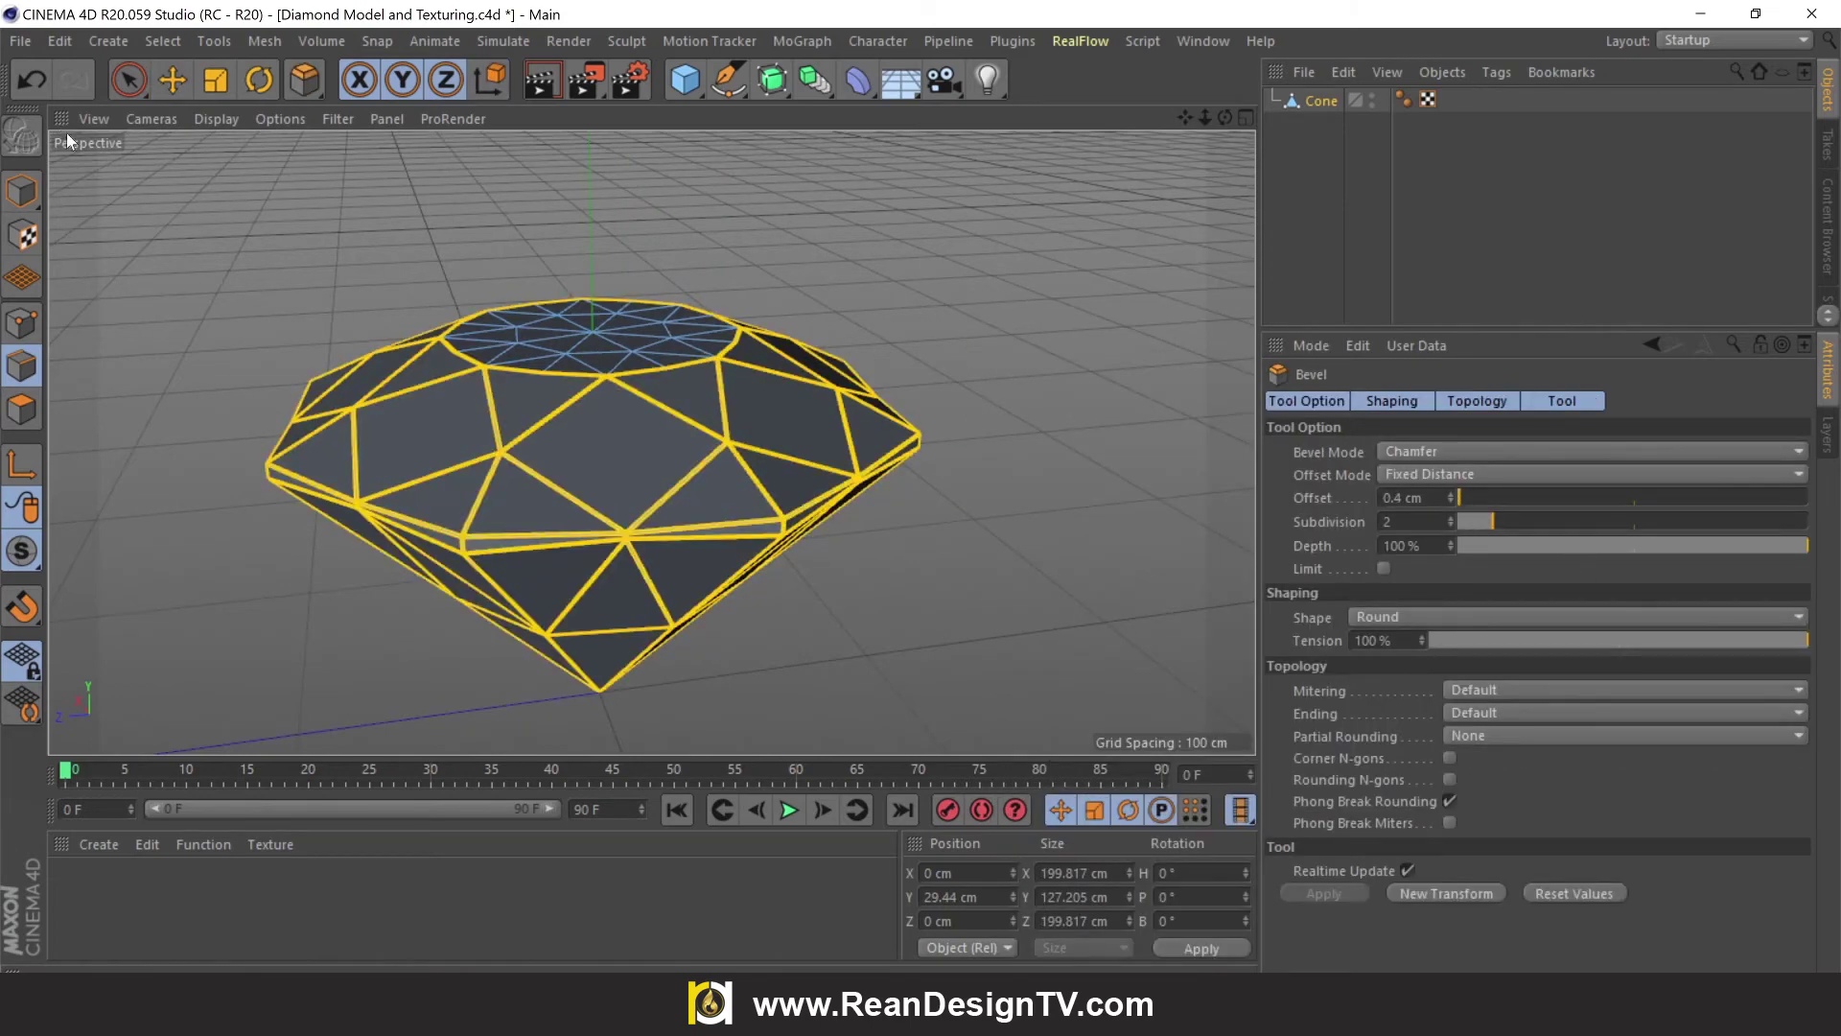
# Return to Model mode, set Gouraud Shading without wireframe, and orbit to recentre the diamond
pyautogui.click(21, 192)
pyautogui.click(171, 81)
pyautogui.click(219, 123)
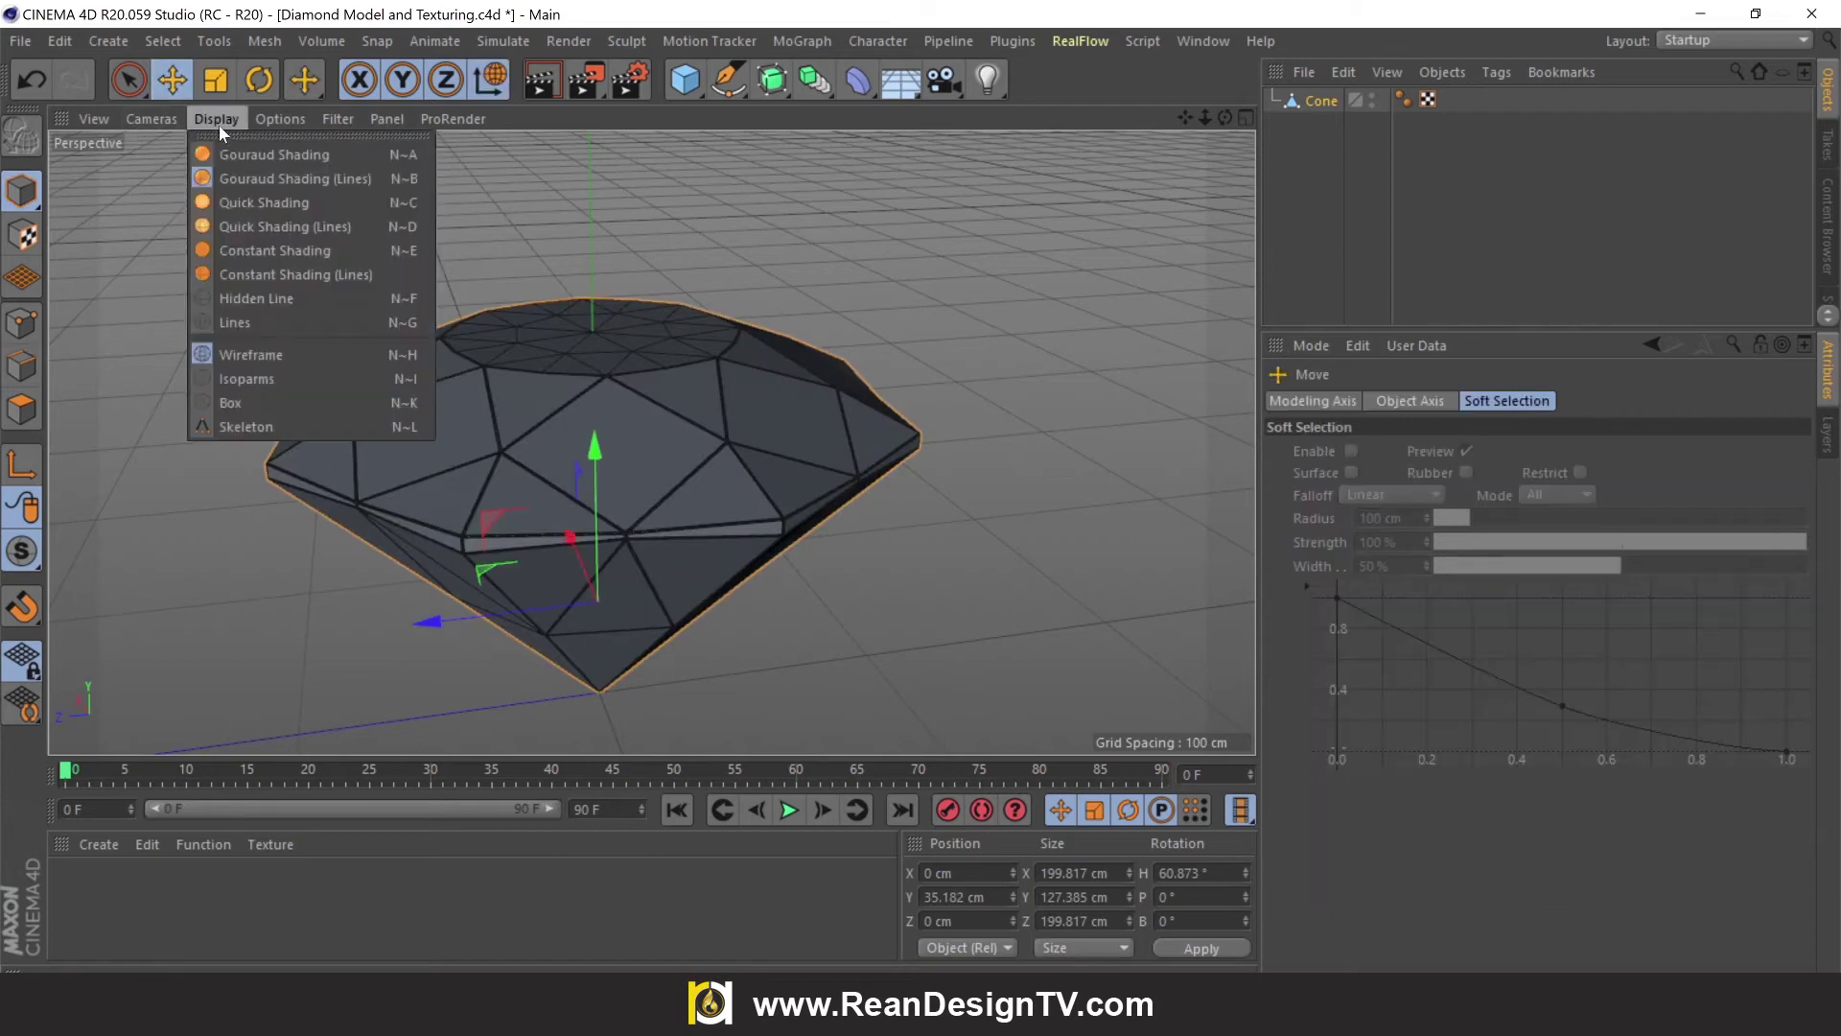
pyautogui.click(316, 154)
pyautogui.moveTo(1079, 284)
pyautogui.keyDown('alt'); pyautogui.mouseDown()
pyautogui.moveTo(1055, 364)
pyautogui.moveTo(1291, 124)
pyautogui.moveTo(1229, 122)
pyautogui.moveTo(1223, 146)
pyautogui.moveTo(1223, 112)
pyautogui.moveTo(976, 224)
pyautogui.mouseUp(); pyautogui.keyUp('alt')
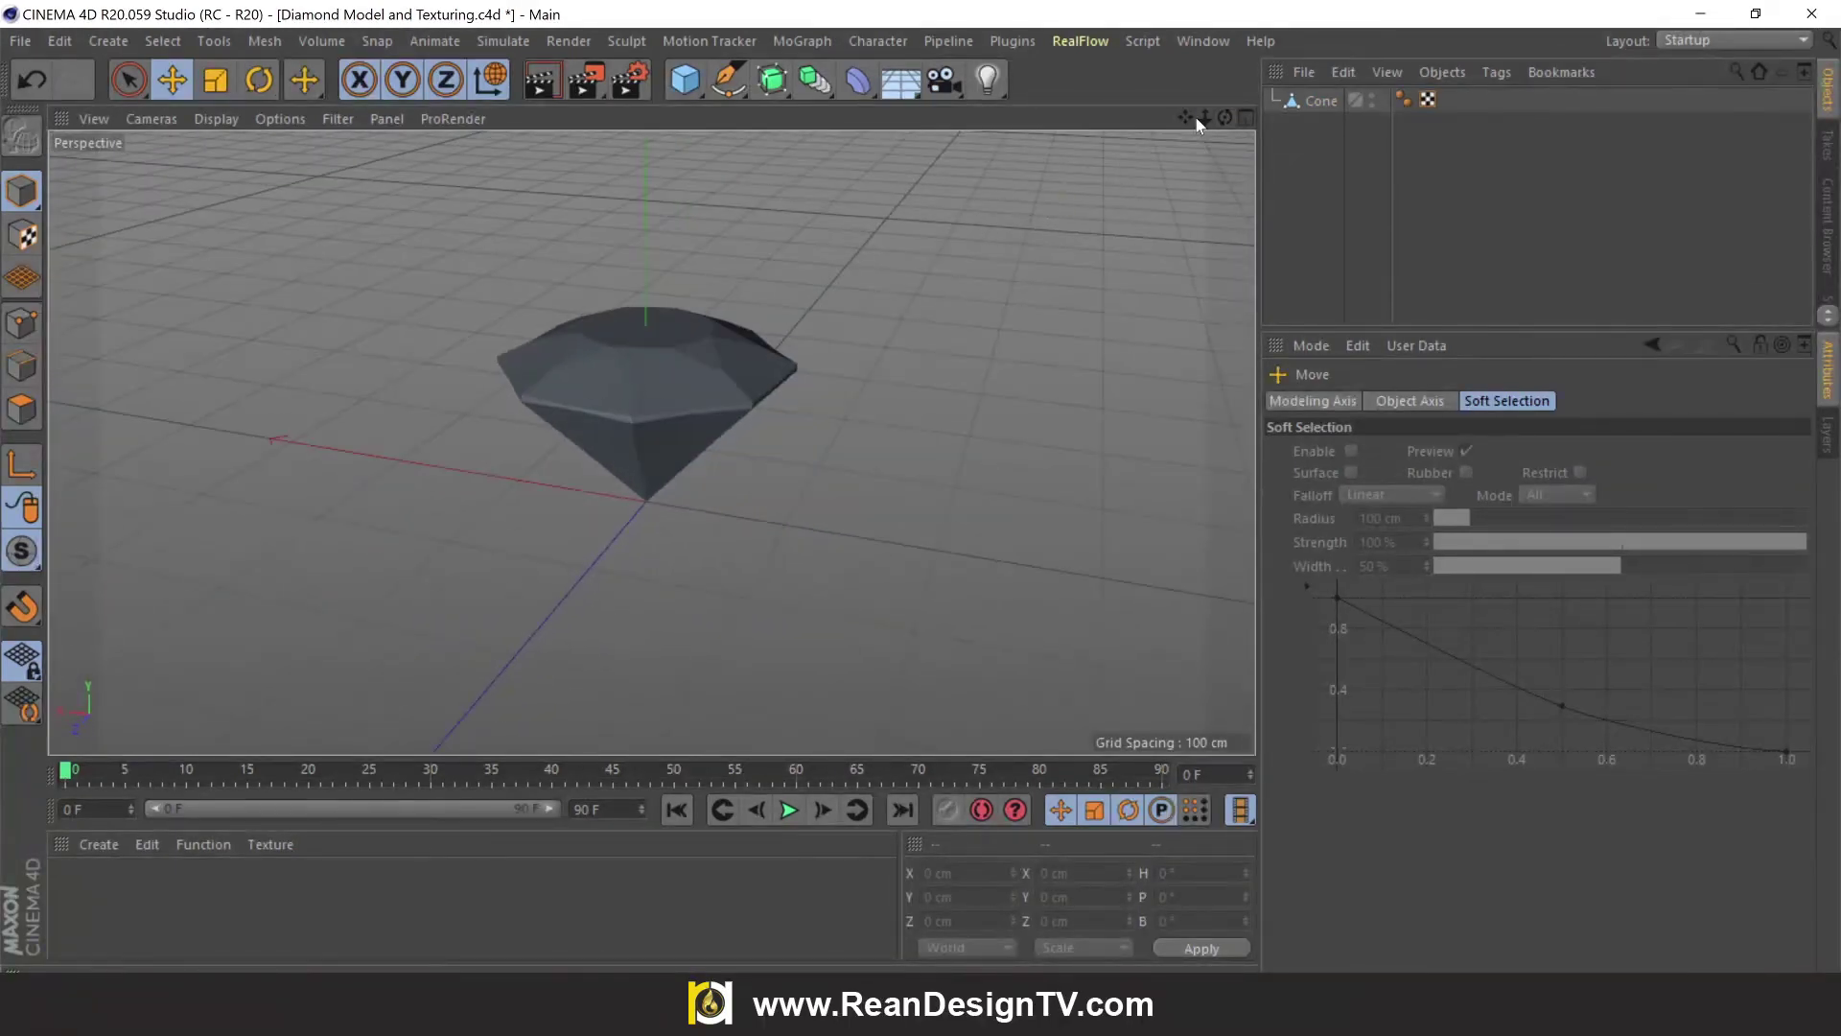
pyautogui.moveTo(1187, 117); pyautogui.dragTo(1125, 230)
# Rename the Cone object to 'Diamond'
pyautogui.click(1320, 102)
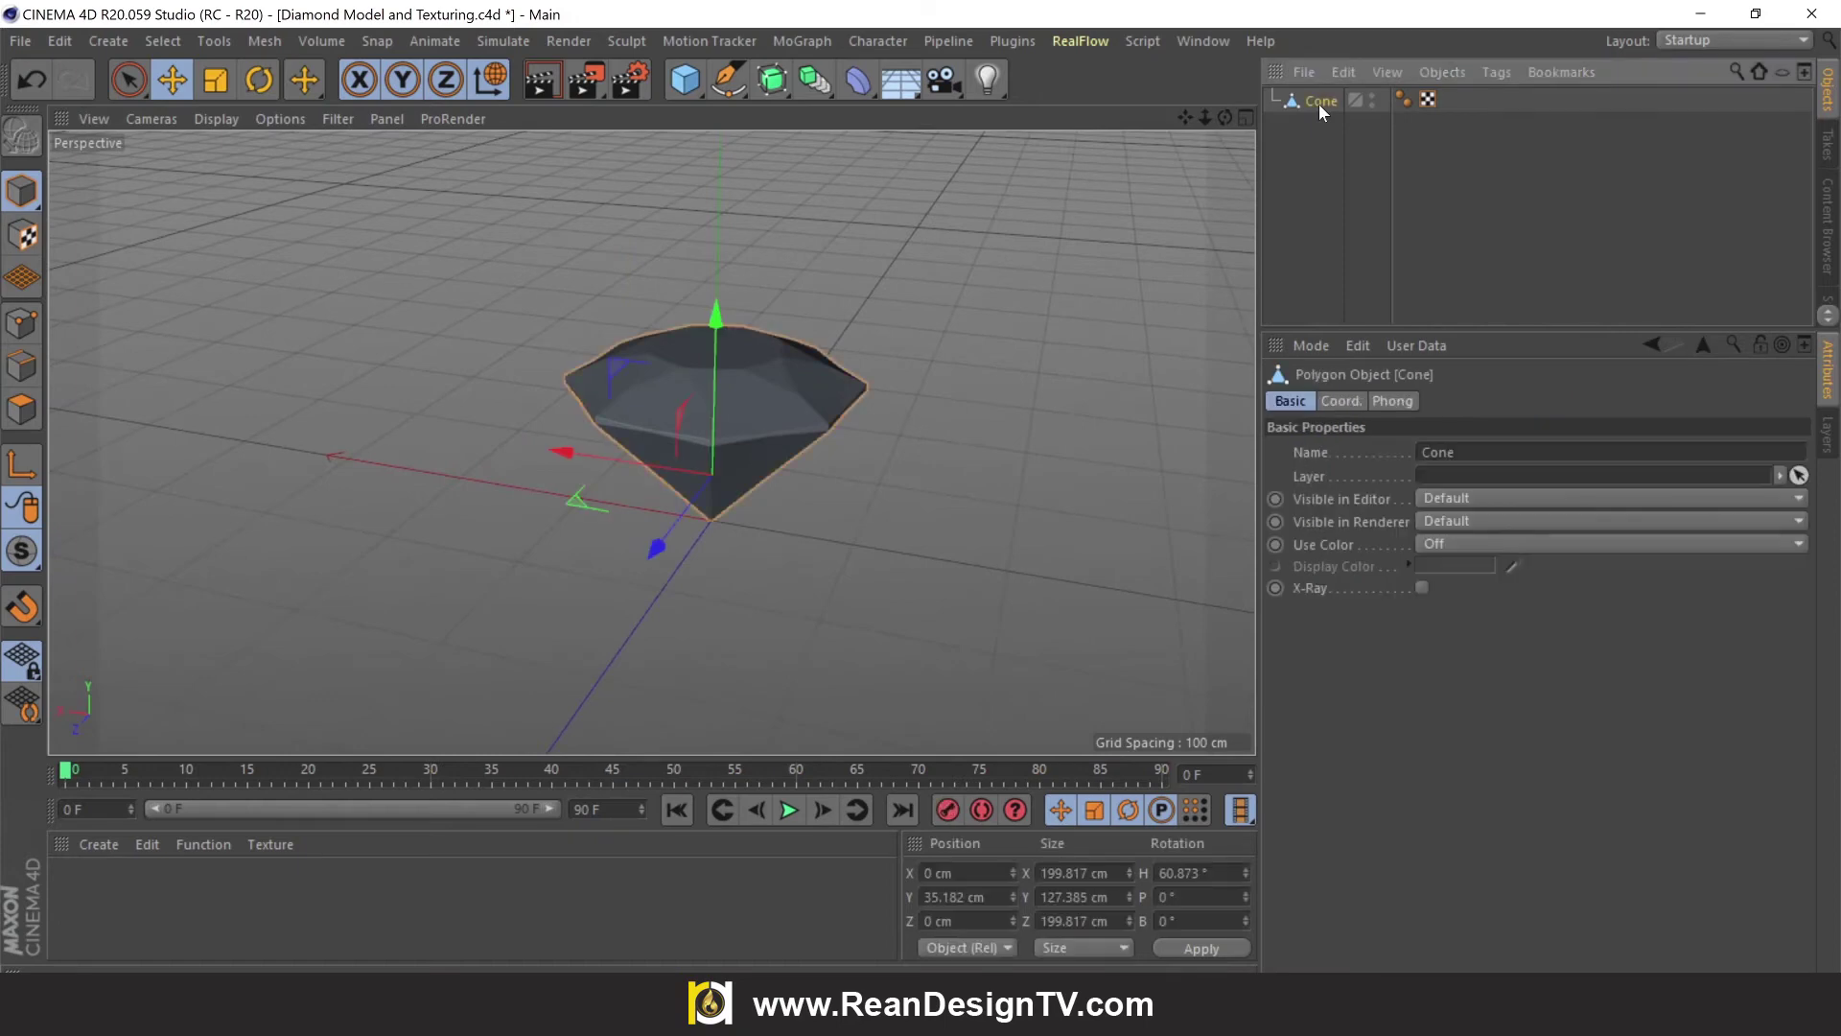
pyautogui.doubleClick(1321, 101)
pyautogui.write('D')
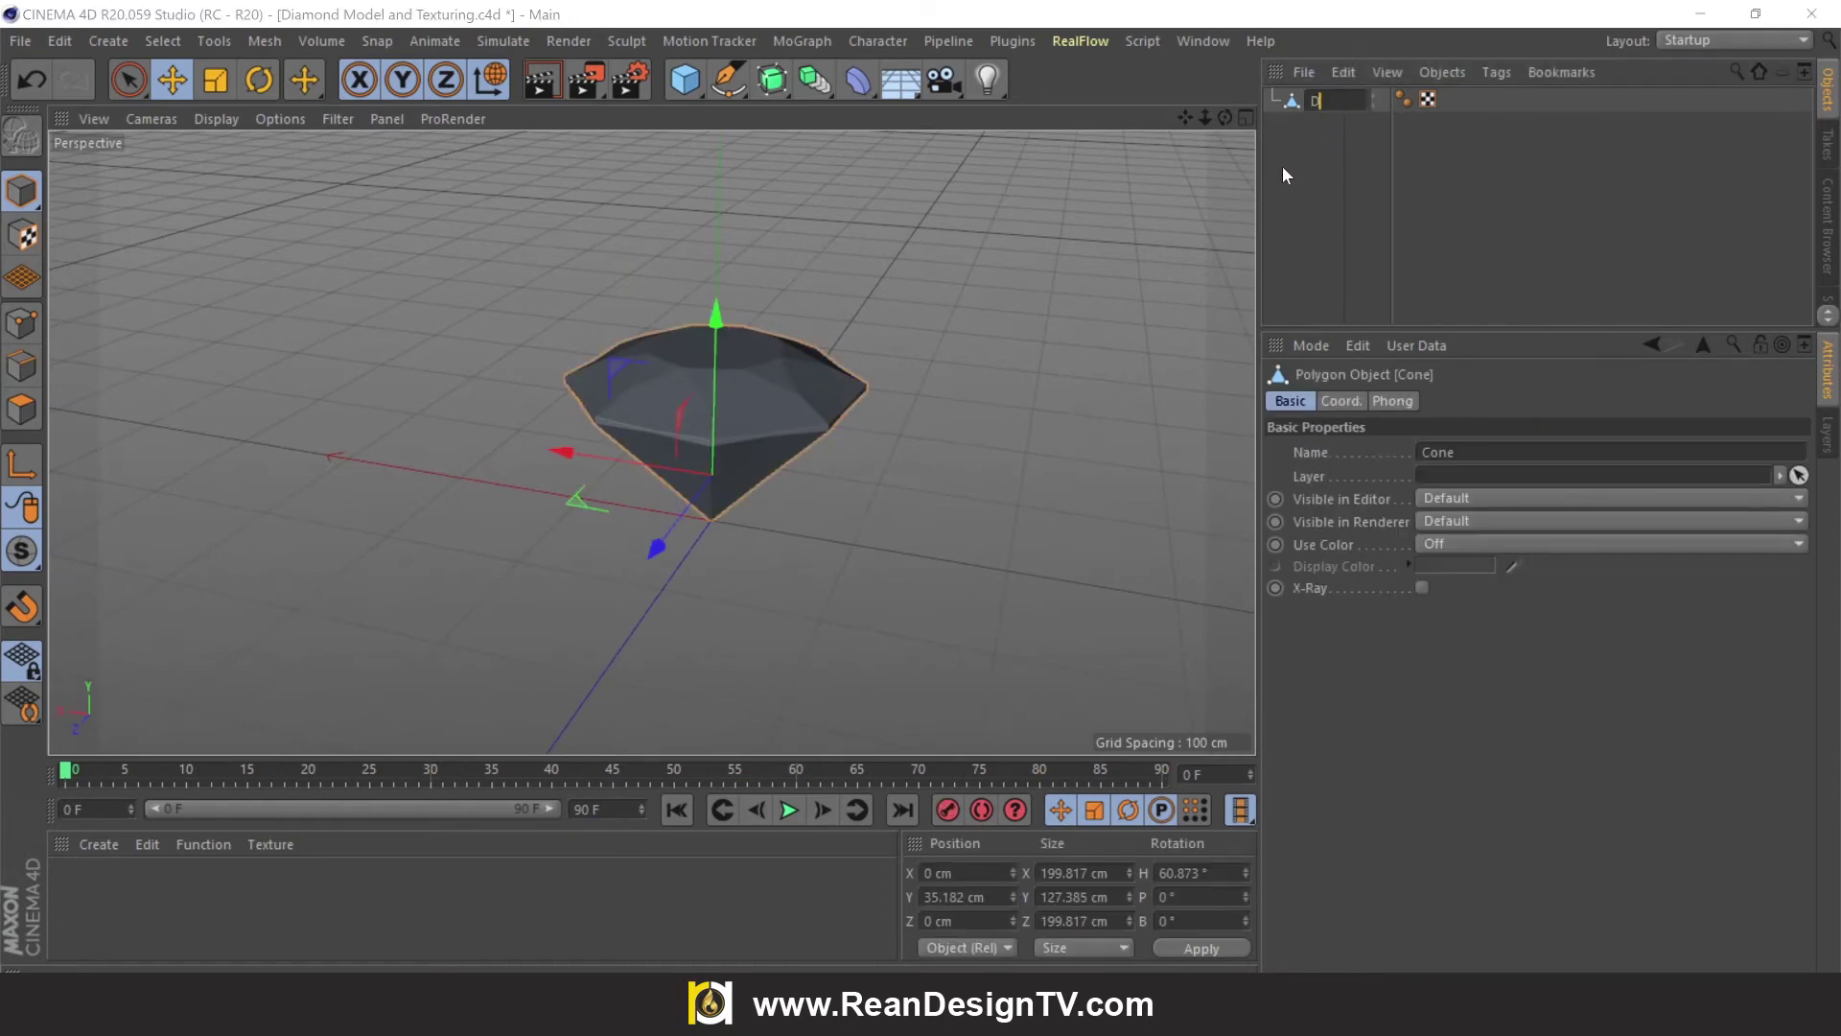
pyautogui.write('iamond')
pyautogui.press('Return')
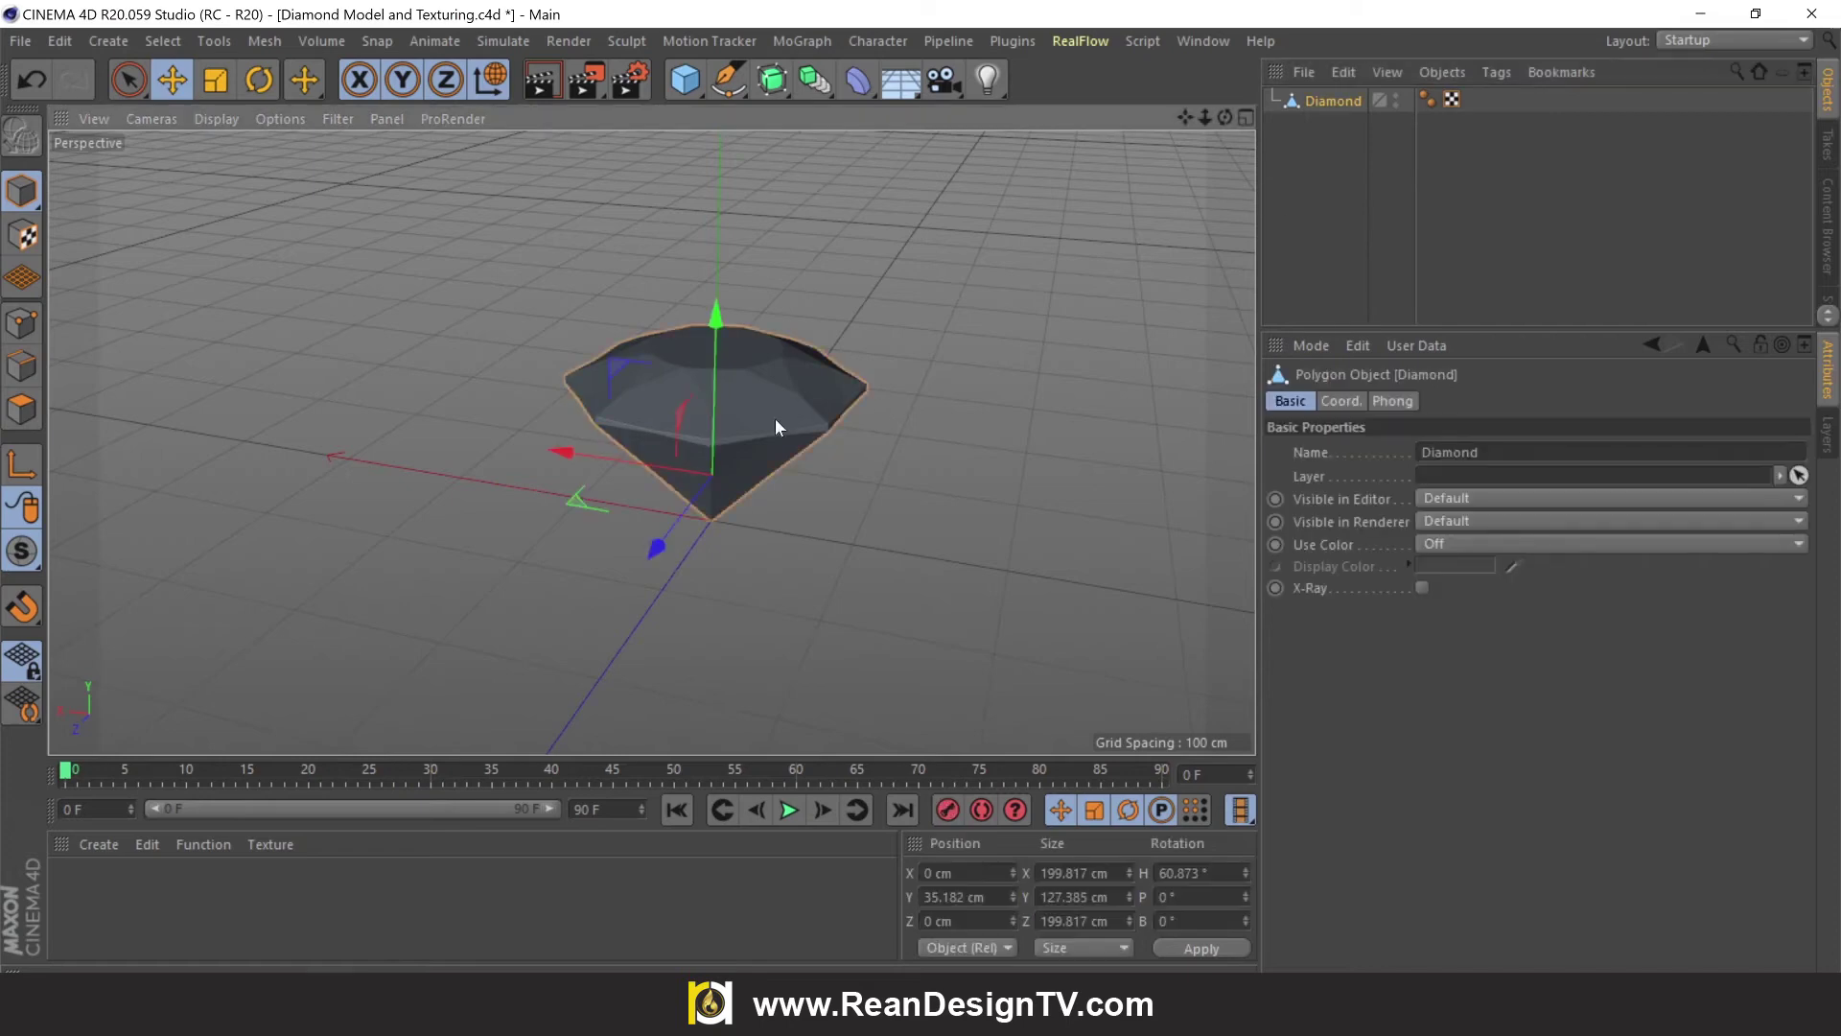
# Create a new material and apply it to the diamond
pyautogui.doubleClick(226, 903)
pyautogui.moveTo(75, 888); pyautogui.dragTo(758, 423)
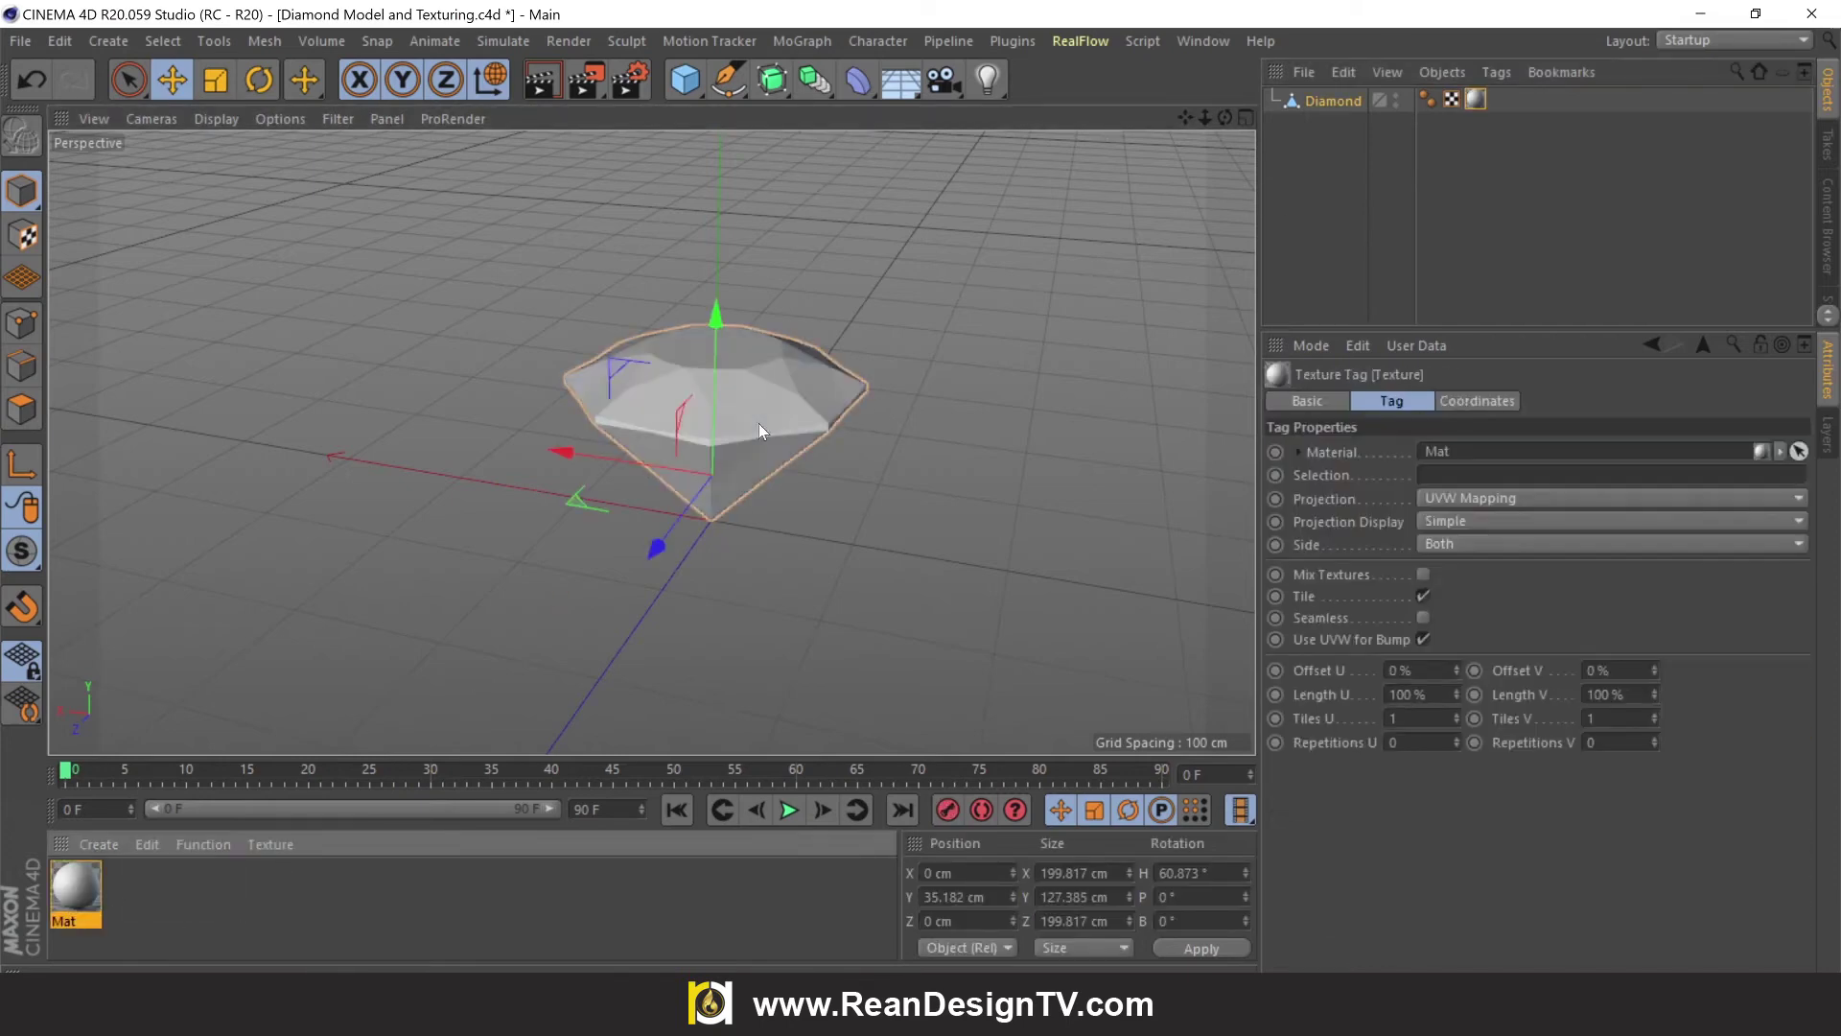
pyautogui.moveTo(1225, 122); pyautogui.dragTo(1184, 125)
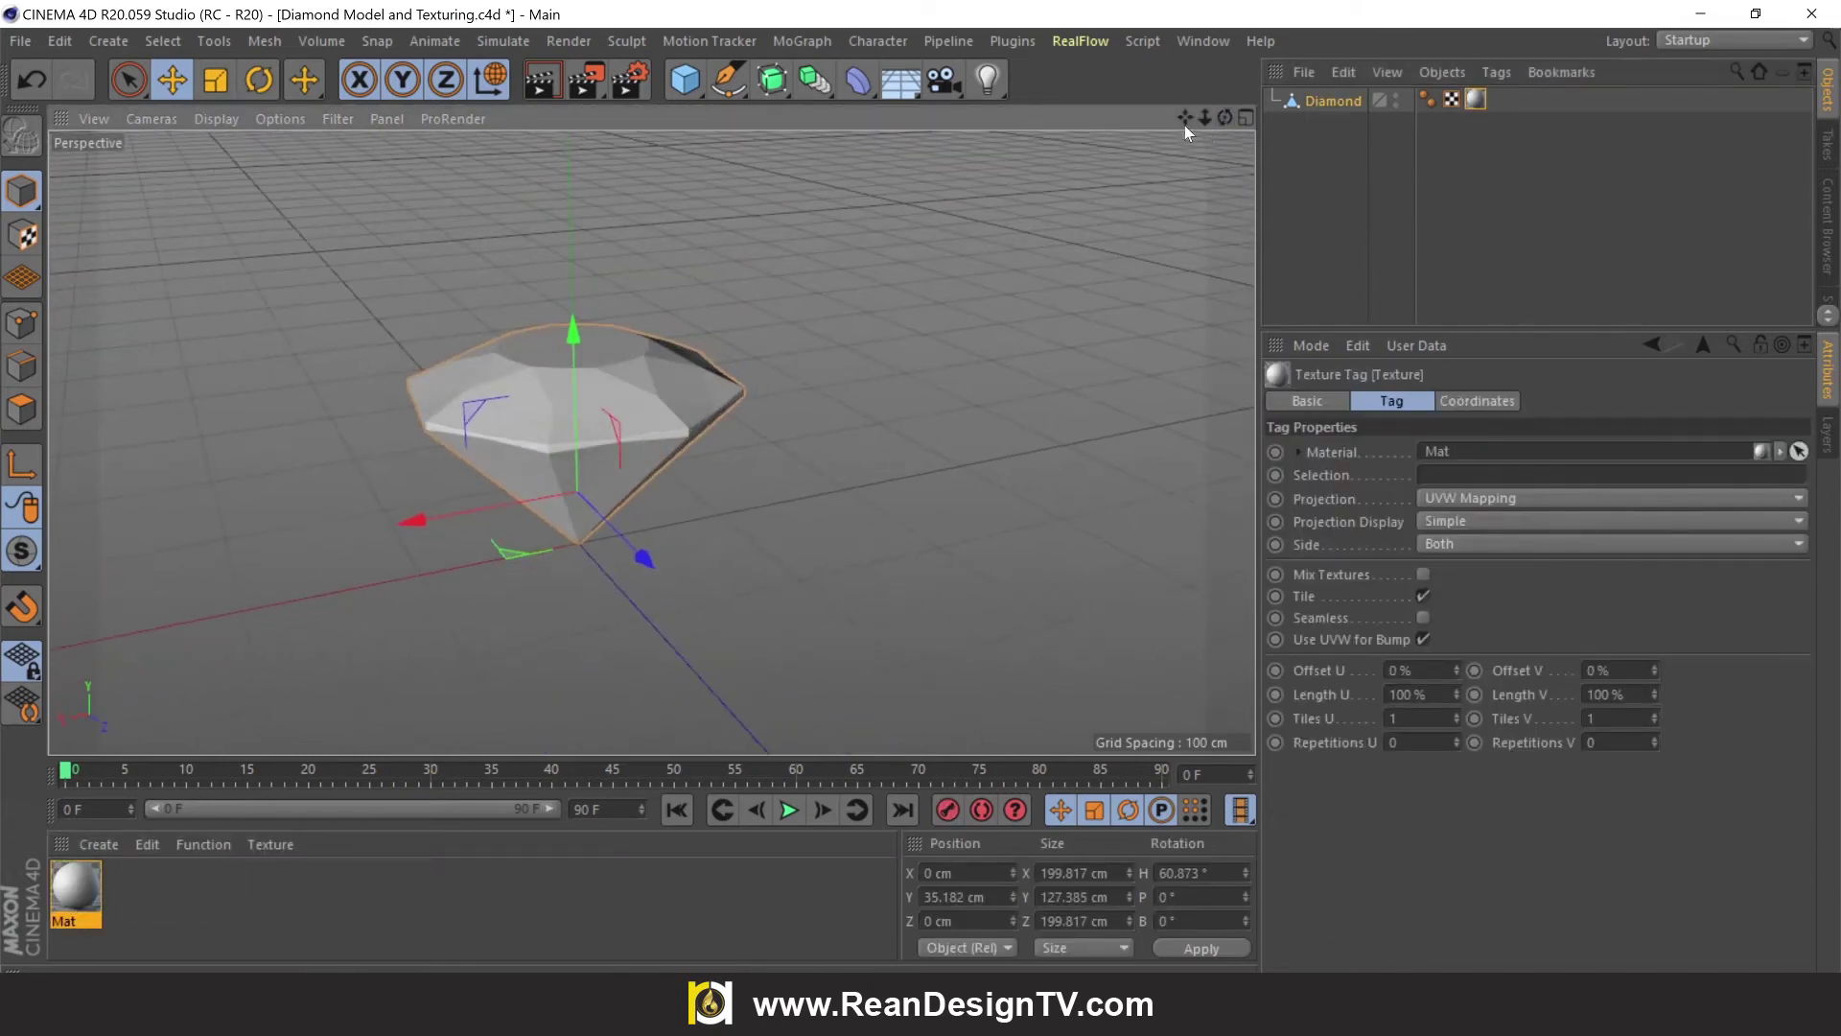
pyautogui.click(1006, 370)
pyautogui.click(755, 418)
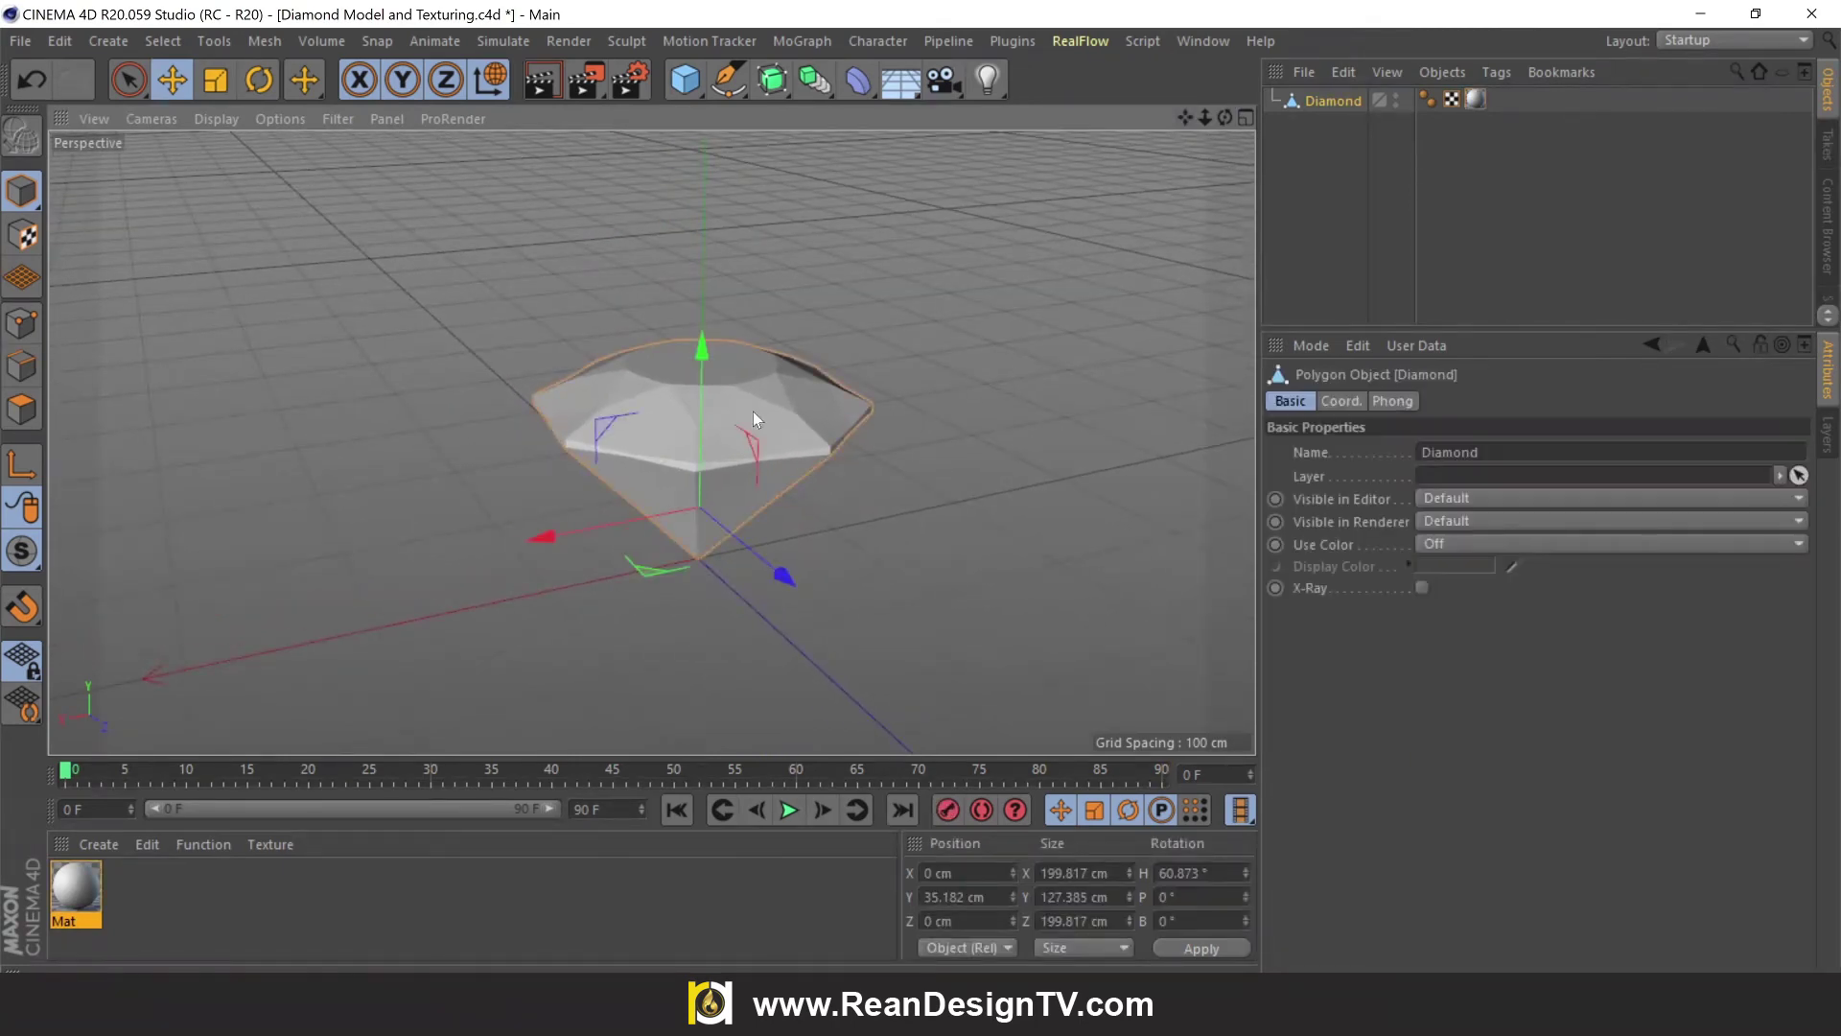
# Run Axis Center at Y -100% to put the diamond's axis at its bottom tip
pyautogui.click(261, 41)
pyautogui.moveTo(301, 158)
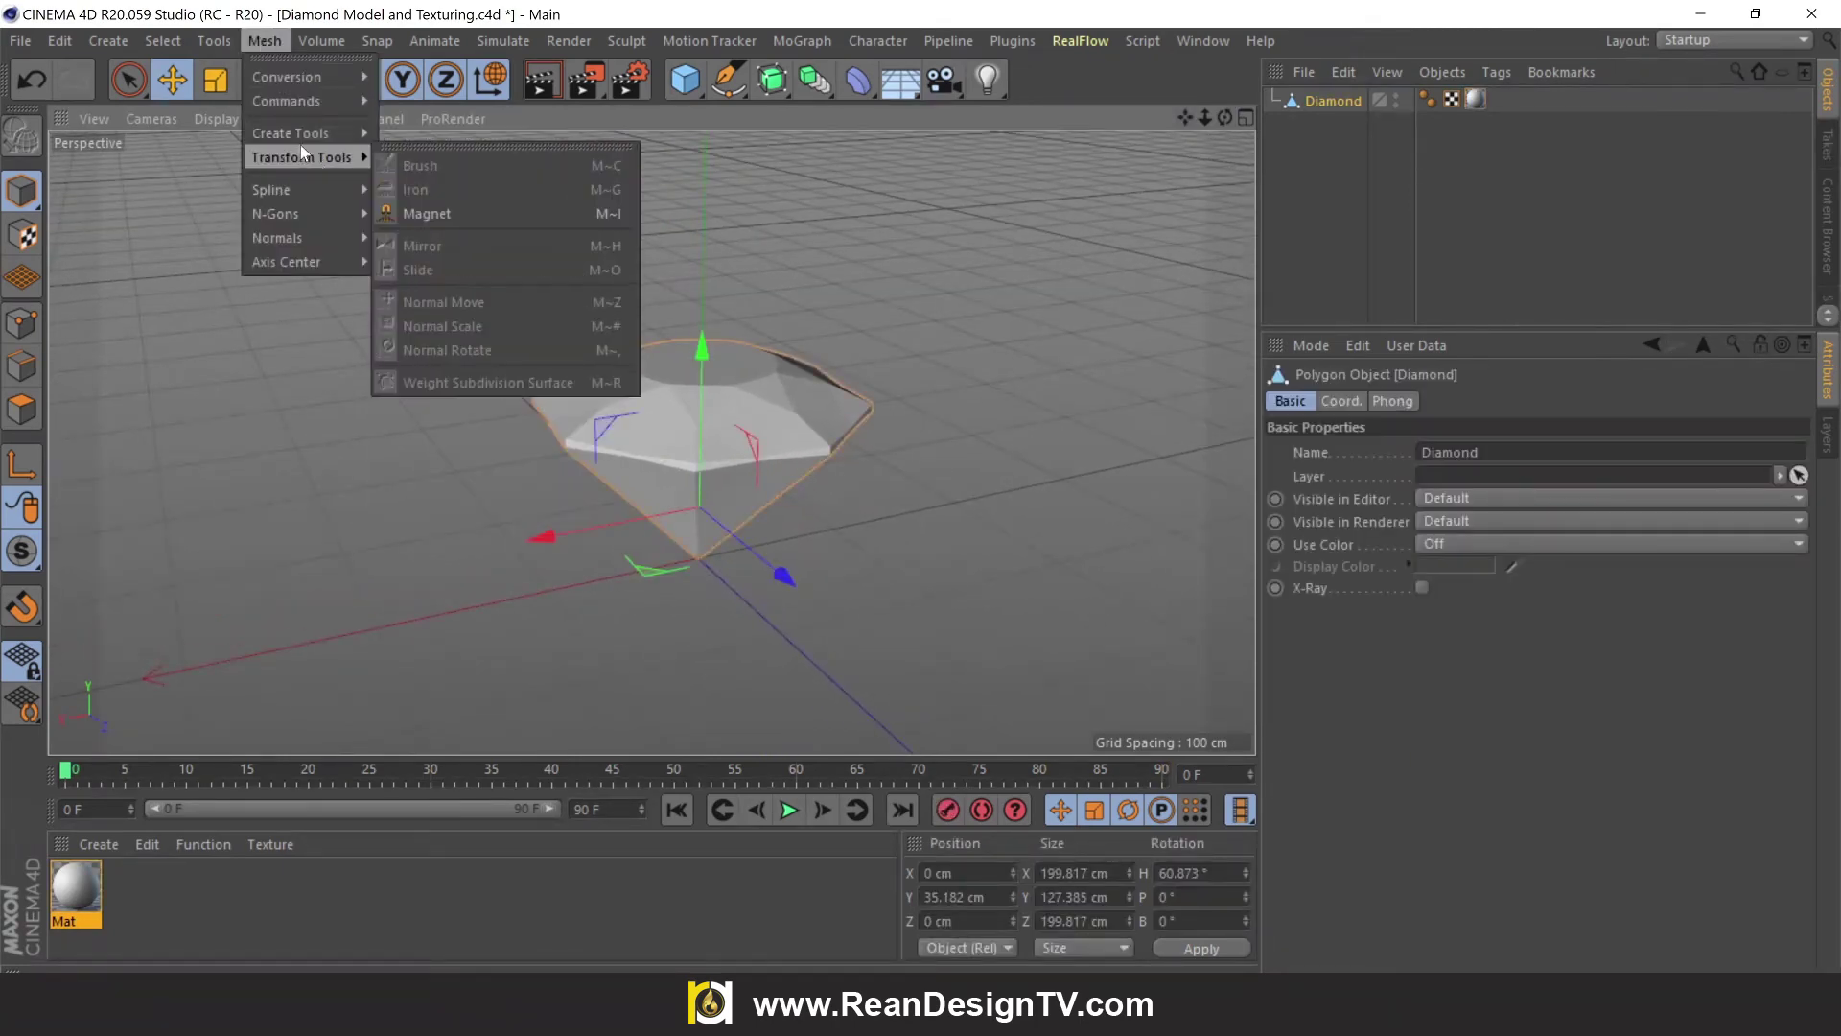
pyautogui.click(307, 263)
pyautogui.moveTo(286, 262)
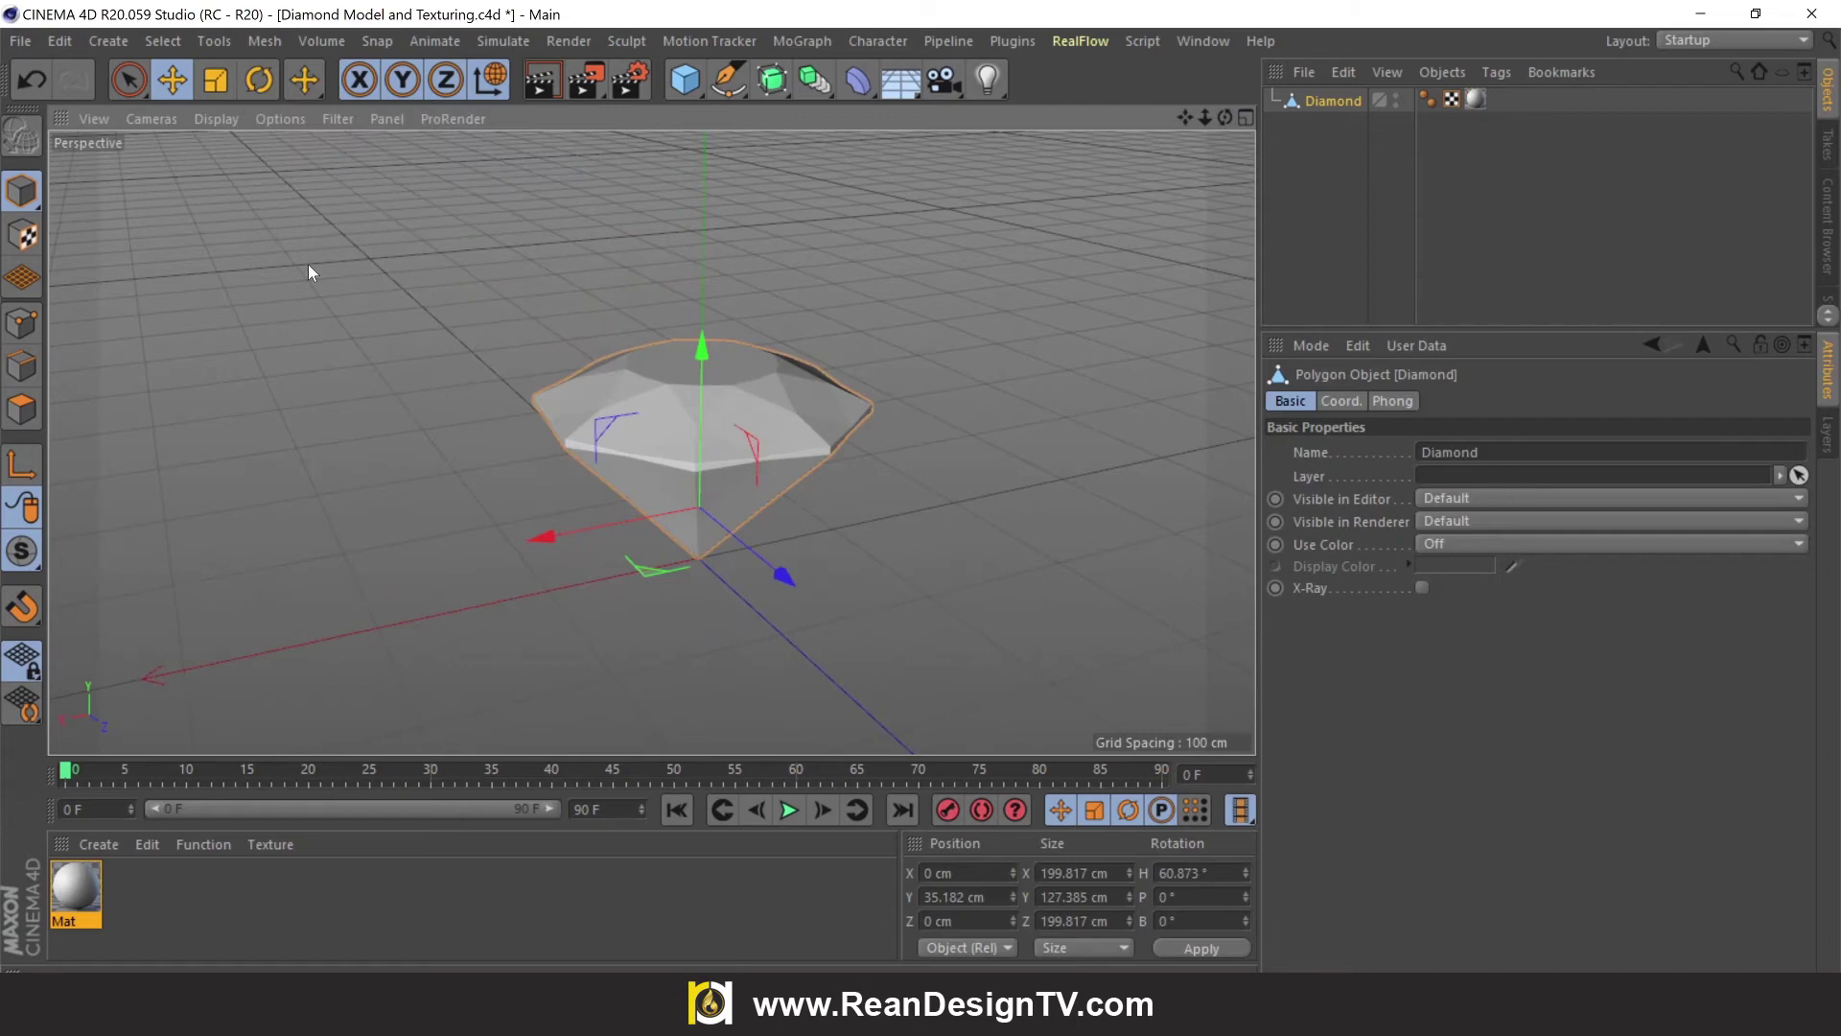
pyautogui.click(277, 43)
pyautogui.click(467, 266)
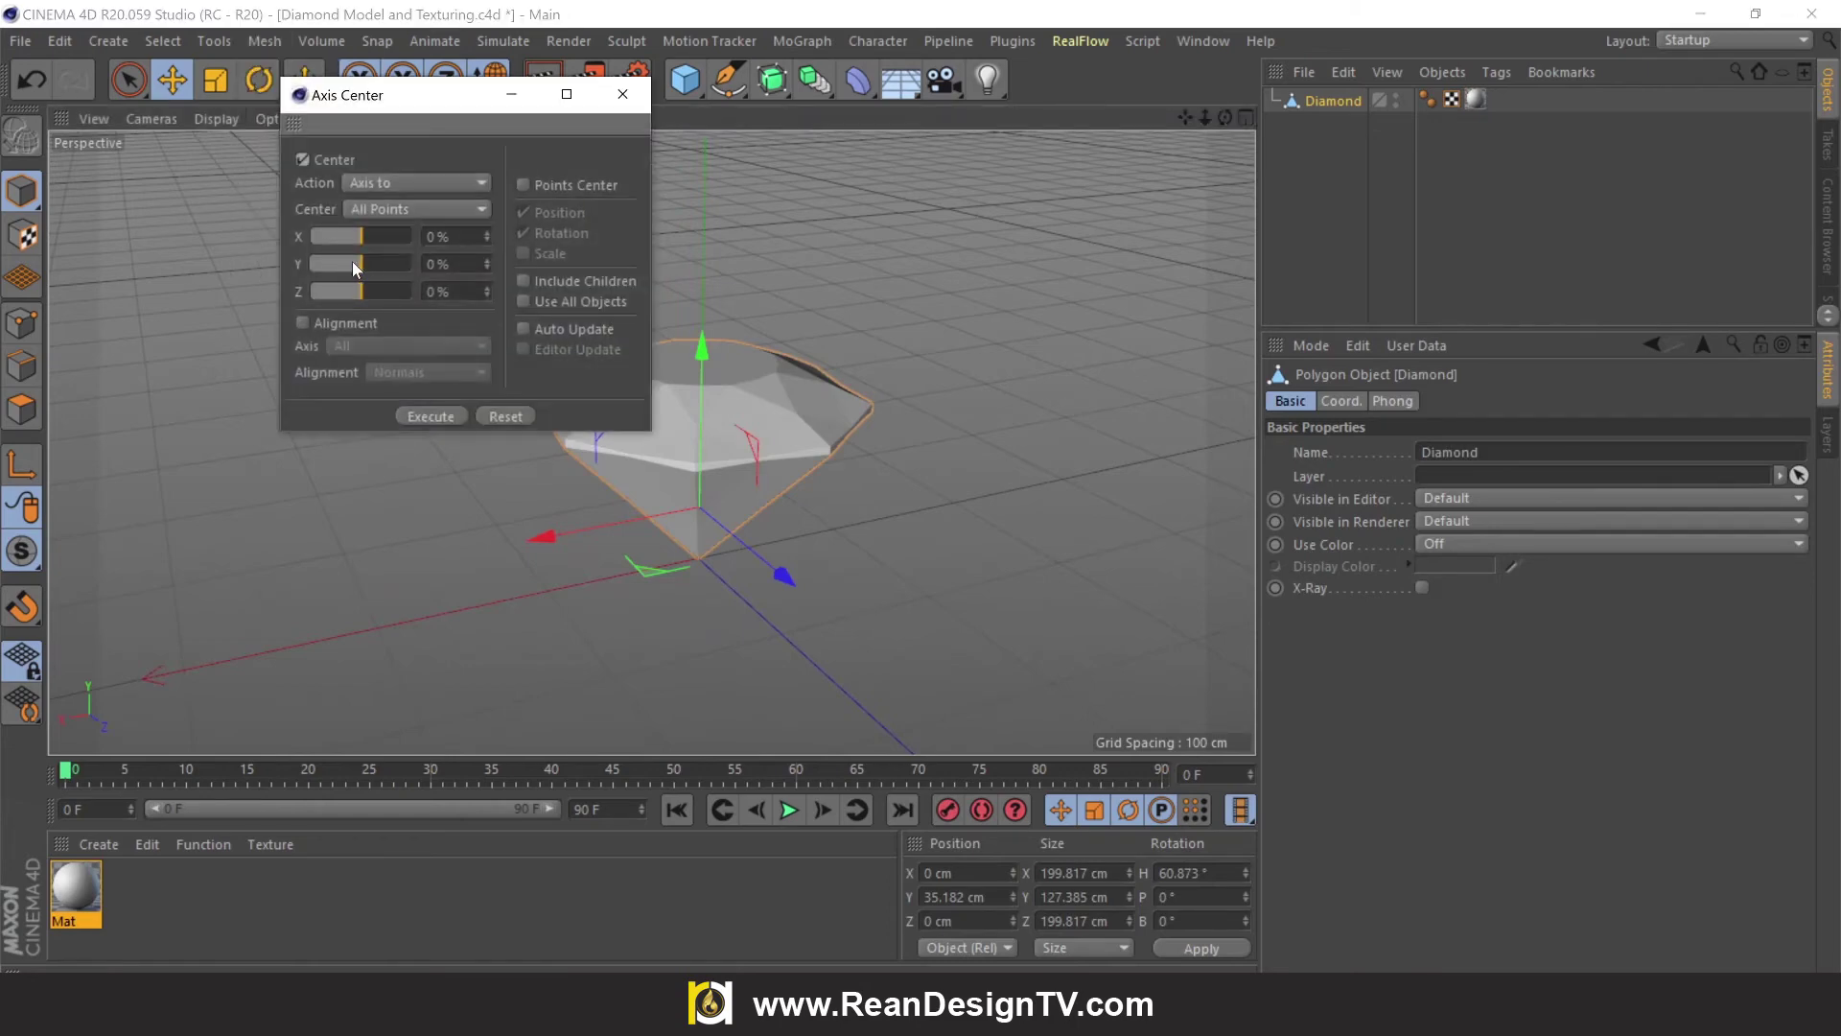
pyautogui.click(431, 416)
pyautogui.click(627, 94)
pyautogui.click(730, 597)
pyautogui.click(709, 499)
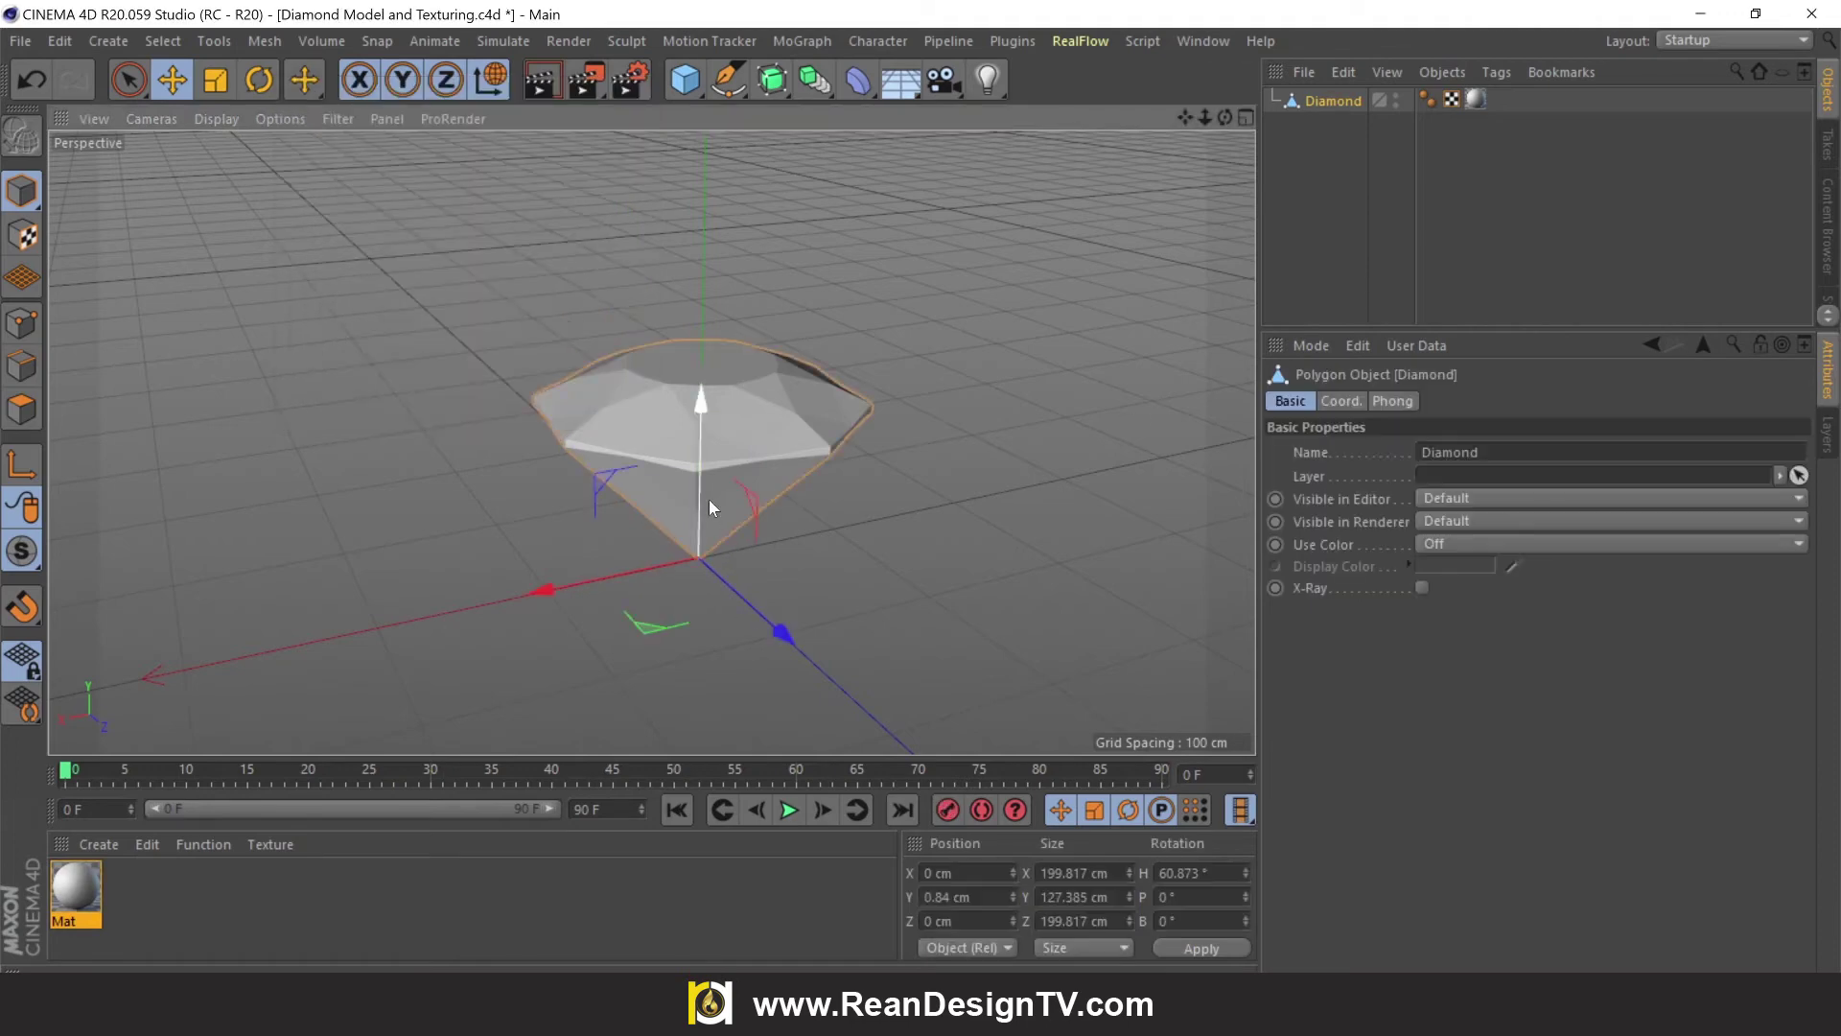
# In Mat, turn off Color and enable Luminance at 30%
pyautogui.doubleClick(88, 884)
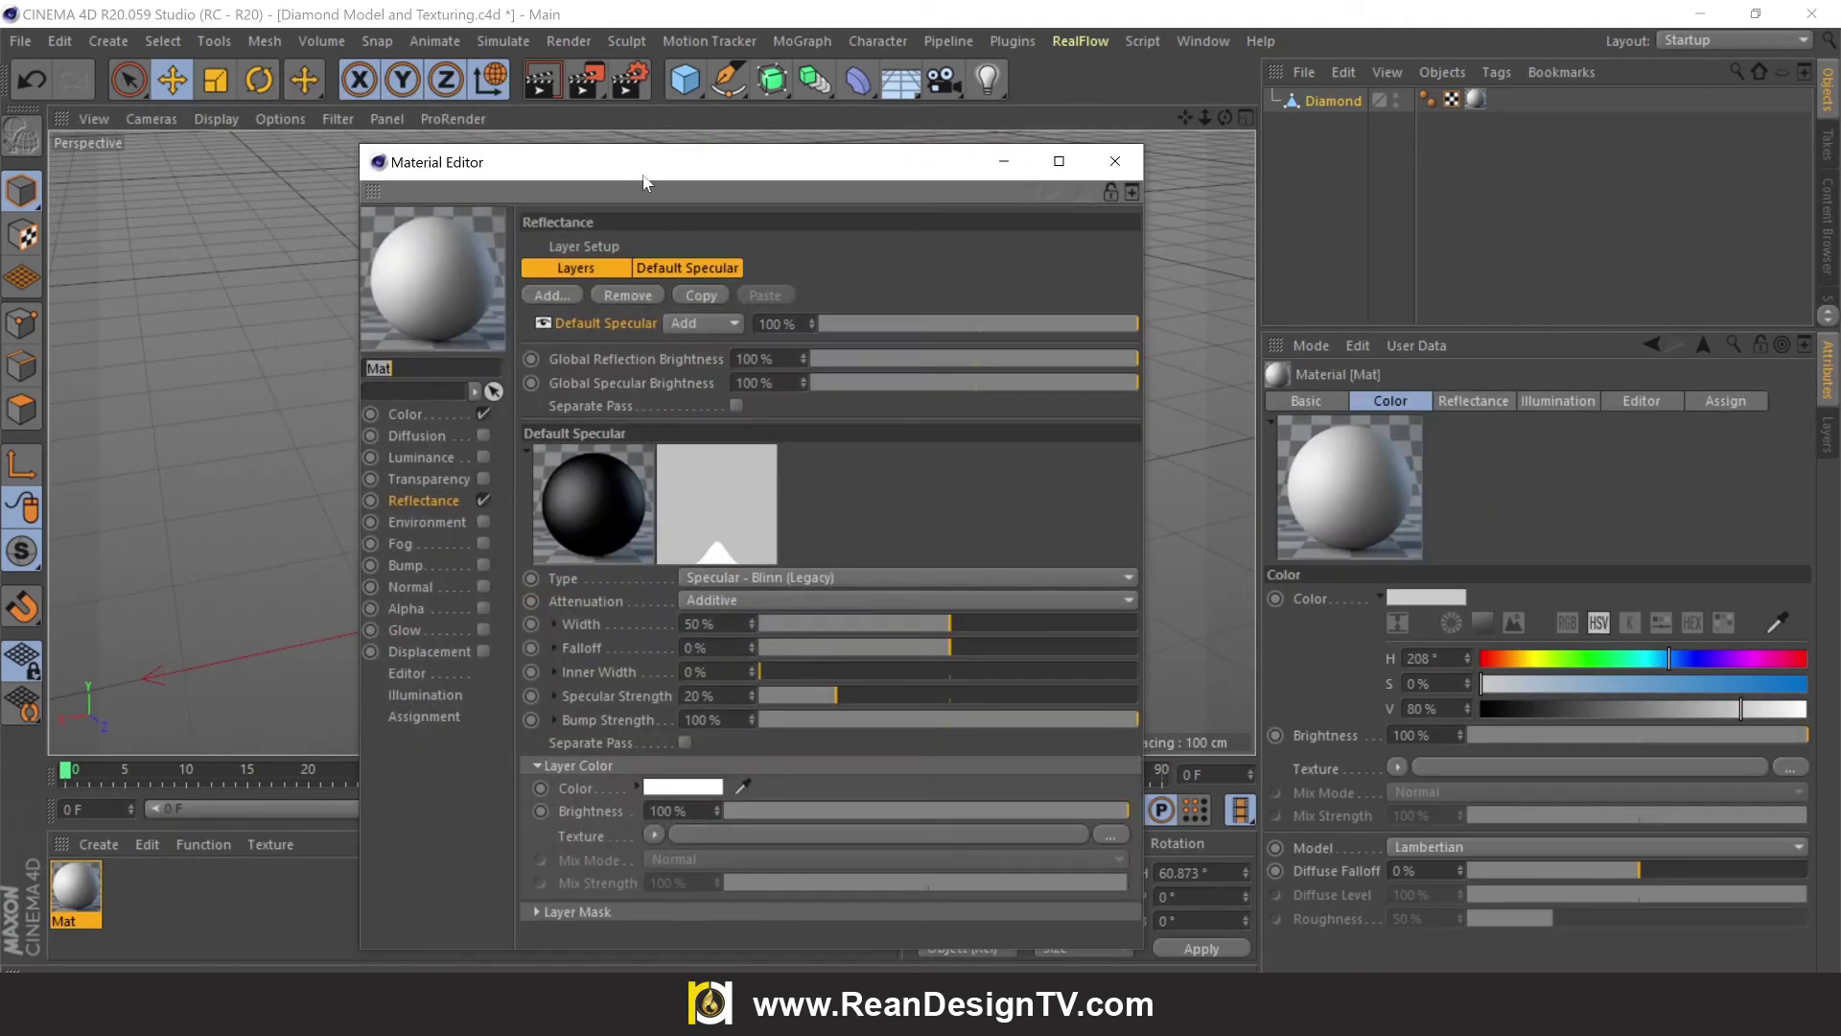
pyautogui.moveTo(631, 178); pyautogui.dragTo(1246, 127)
pyautogui.click(1100, 361)
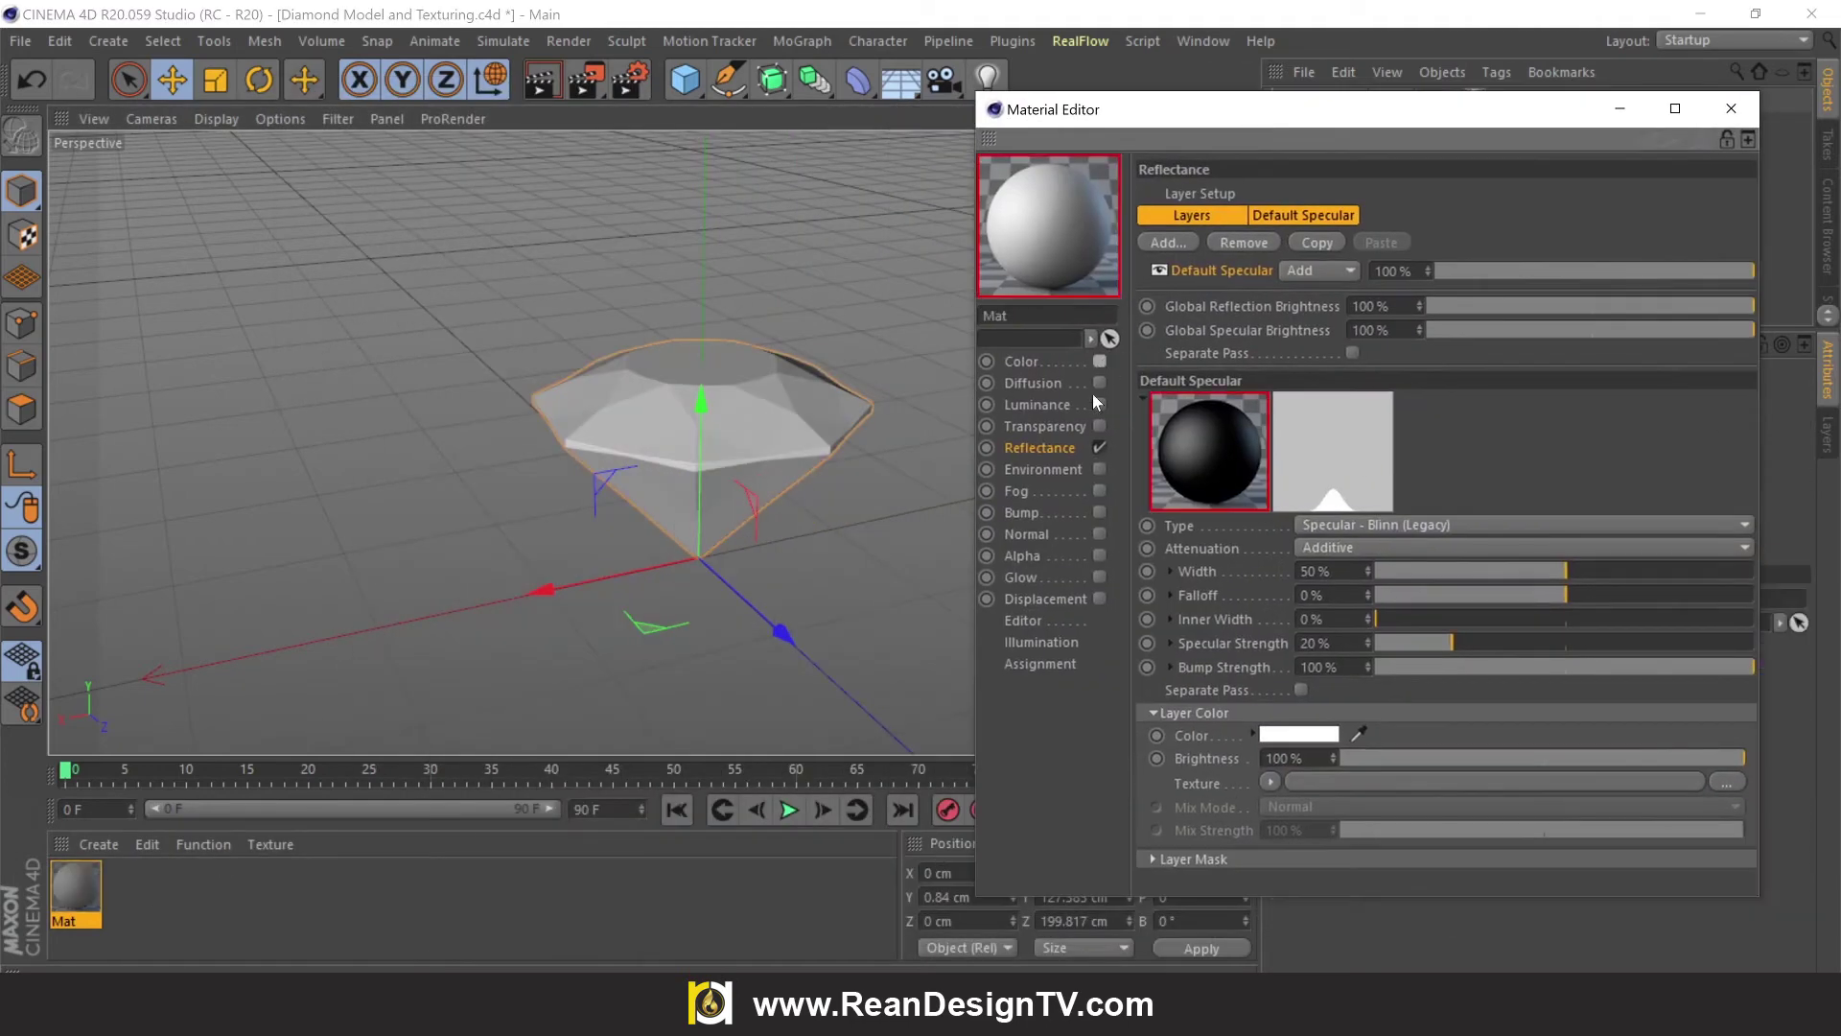
pyautogui.click(1049, 407)
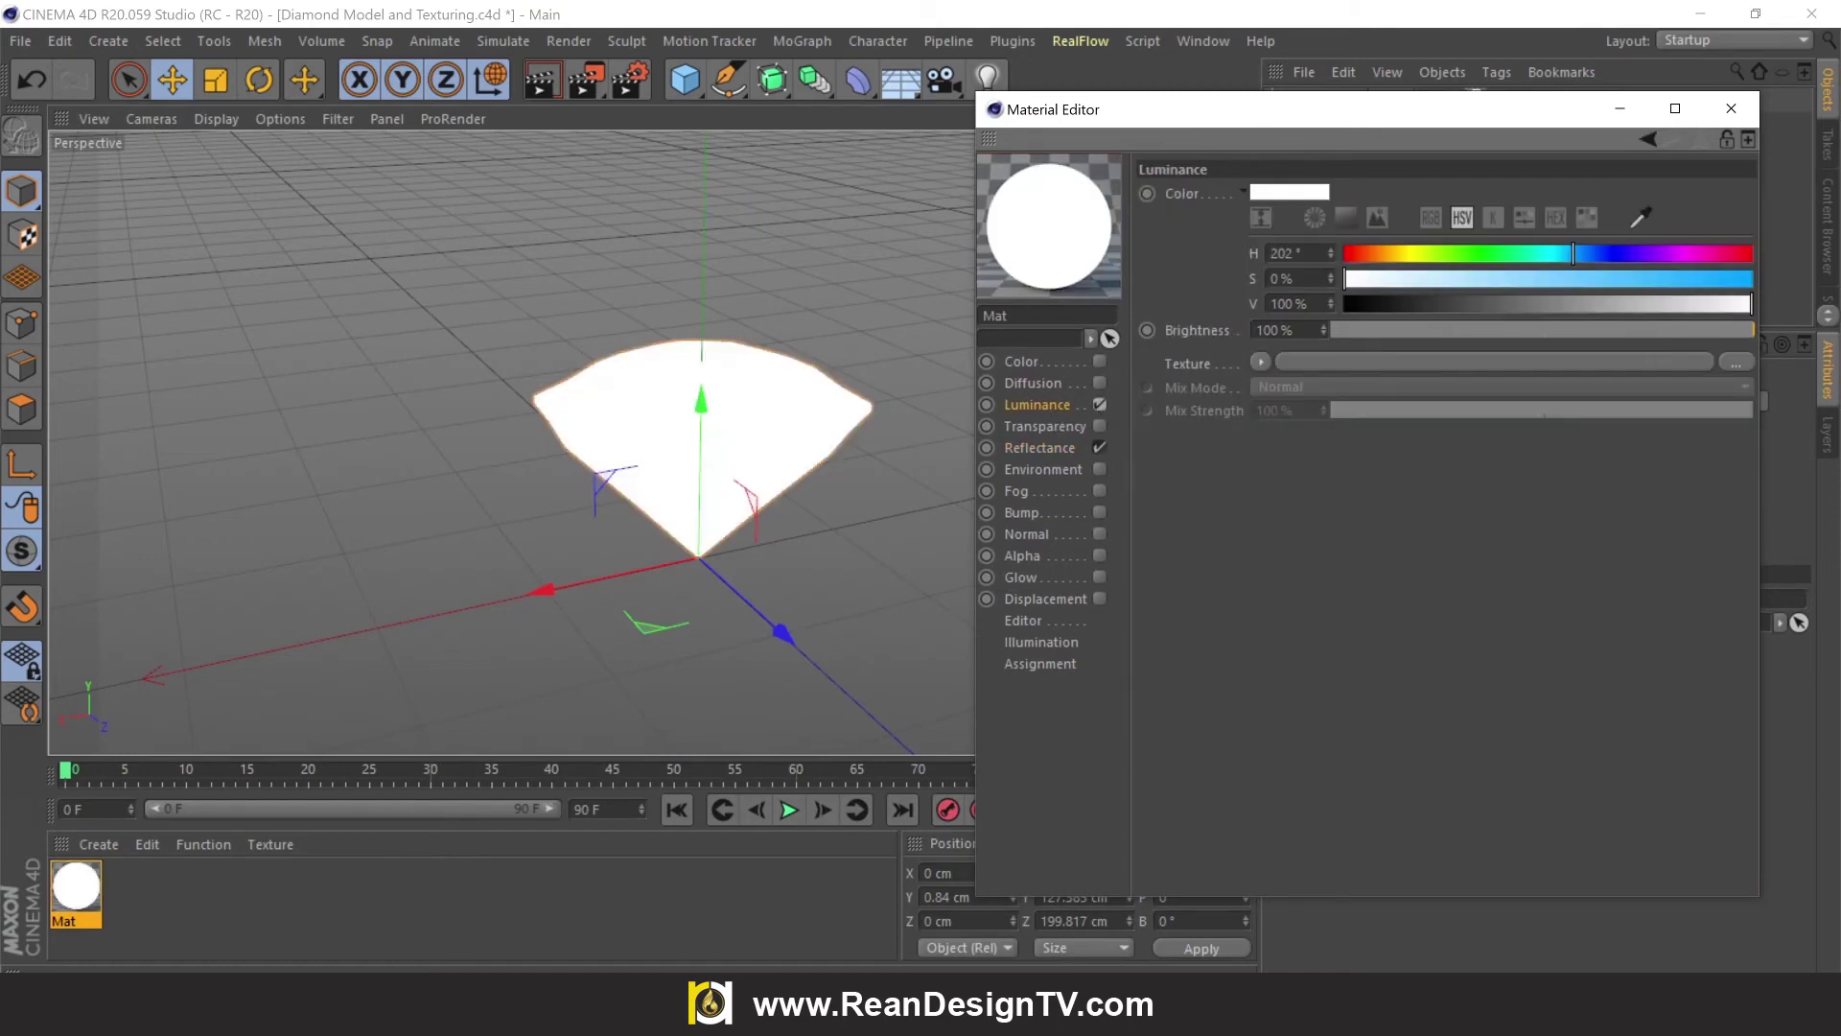
pyautogui.doubleClick(1285, 330)
pyautogui.write('30')
pyautogui.press('Return')
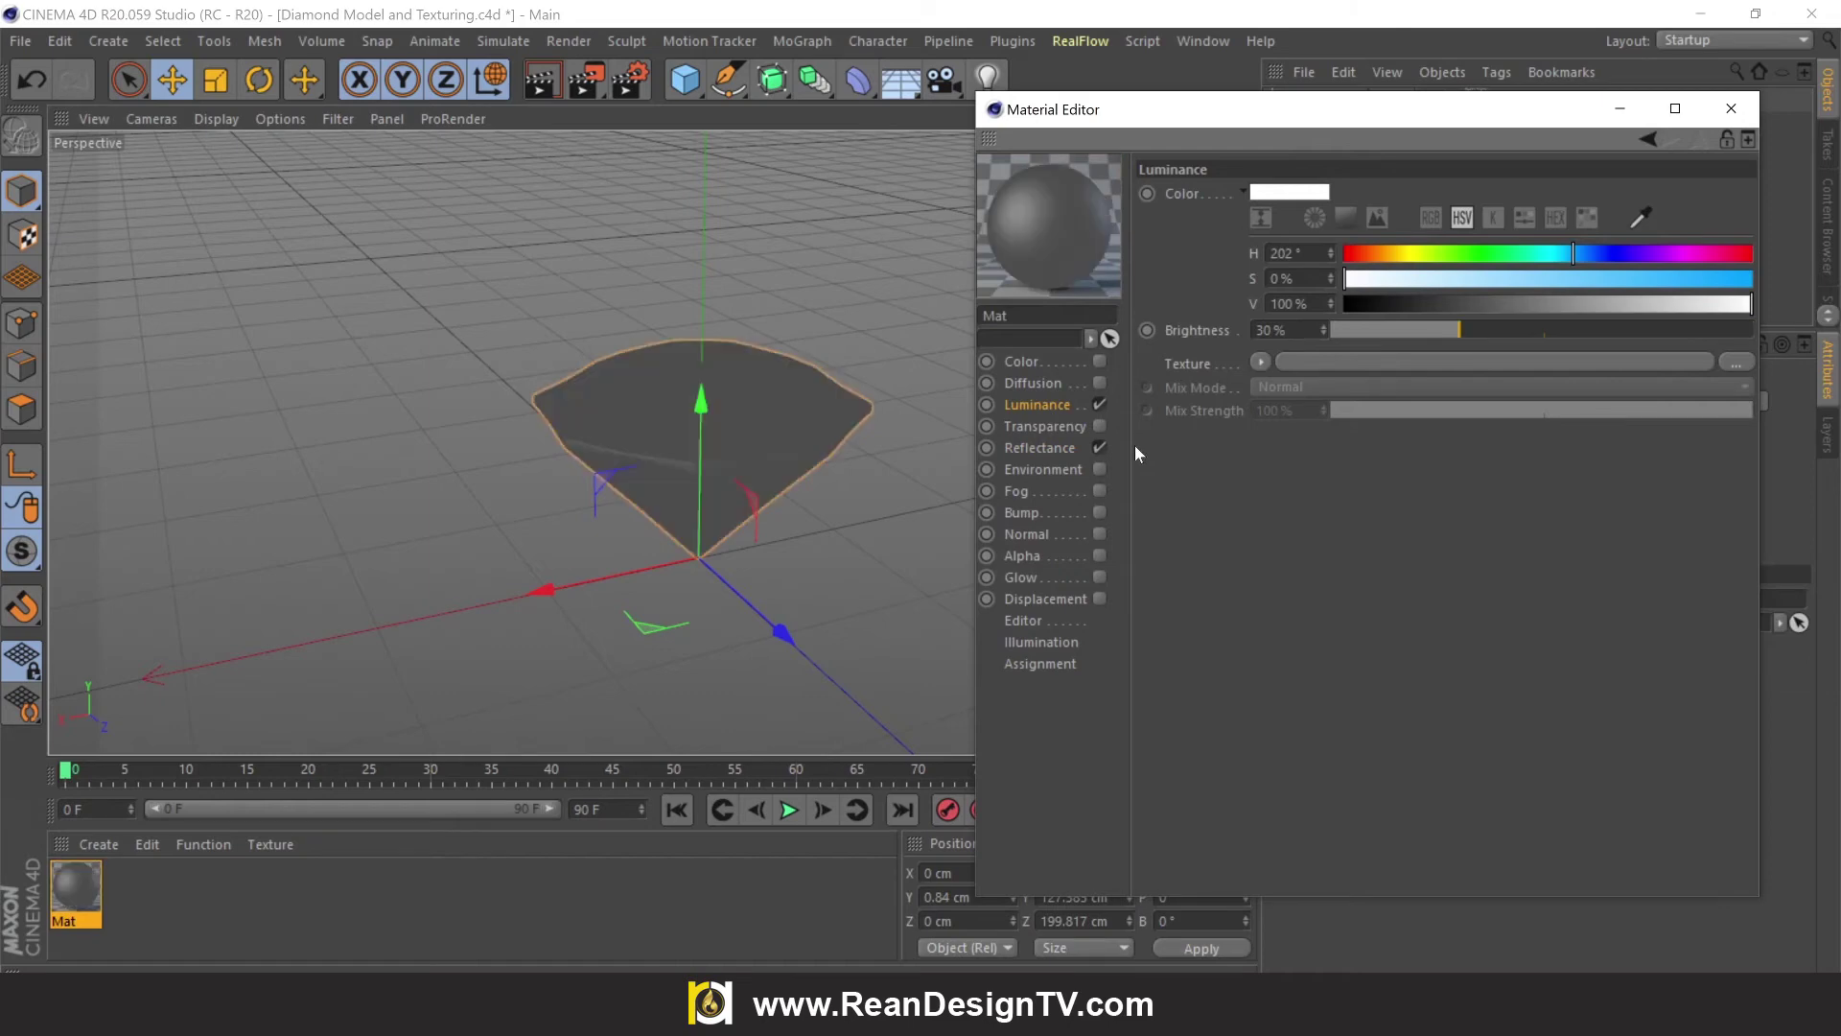
# Enable Transparency on Mat with refraction 2 and 95% brightness
pyautogui.click(1034, 423)
pyautogui.click(1100, 426)
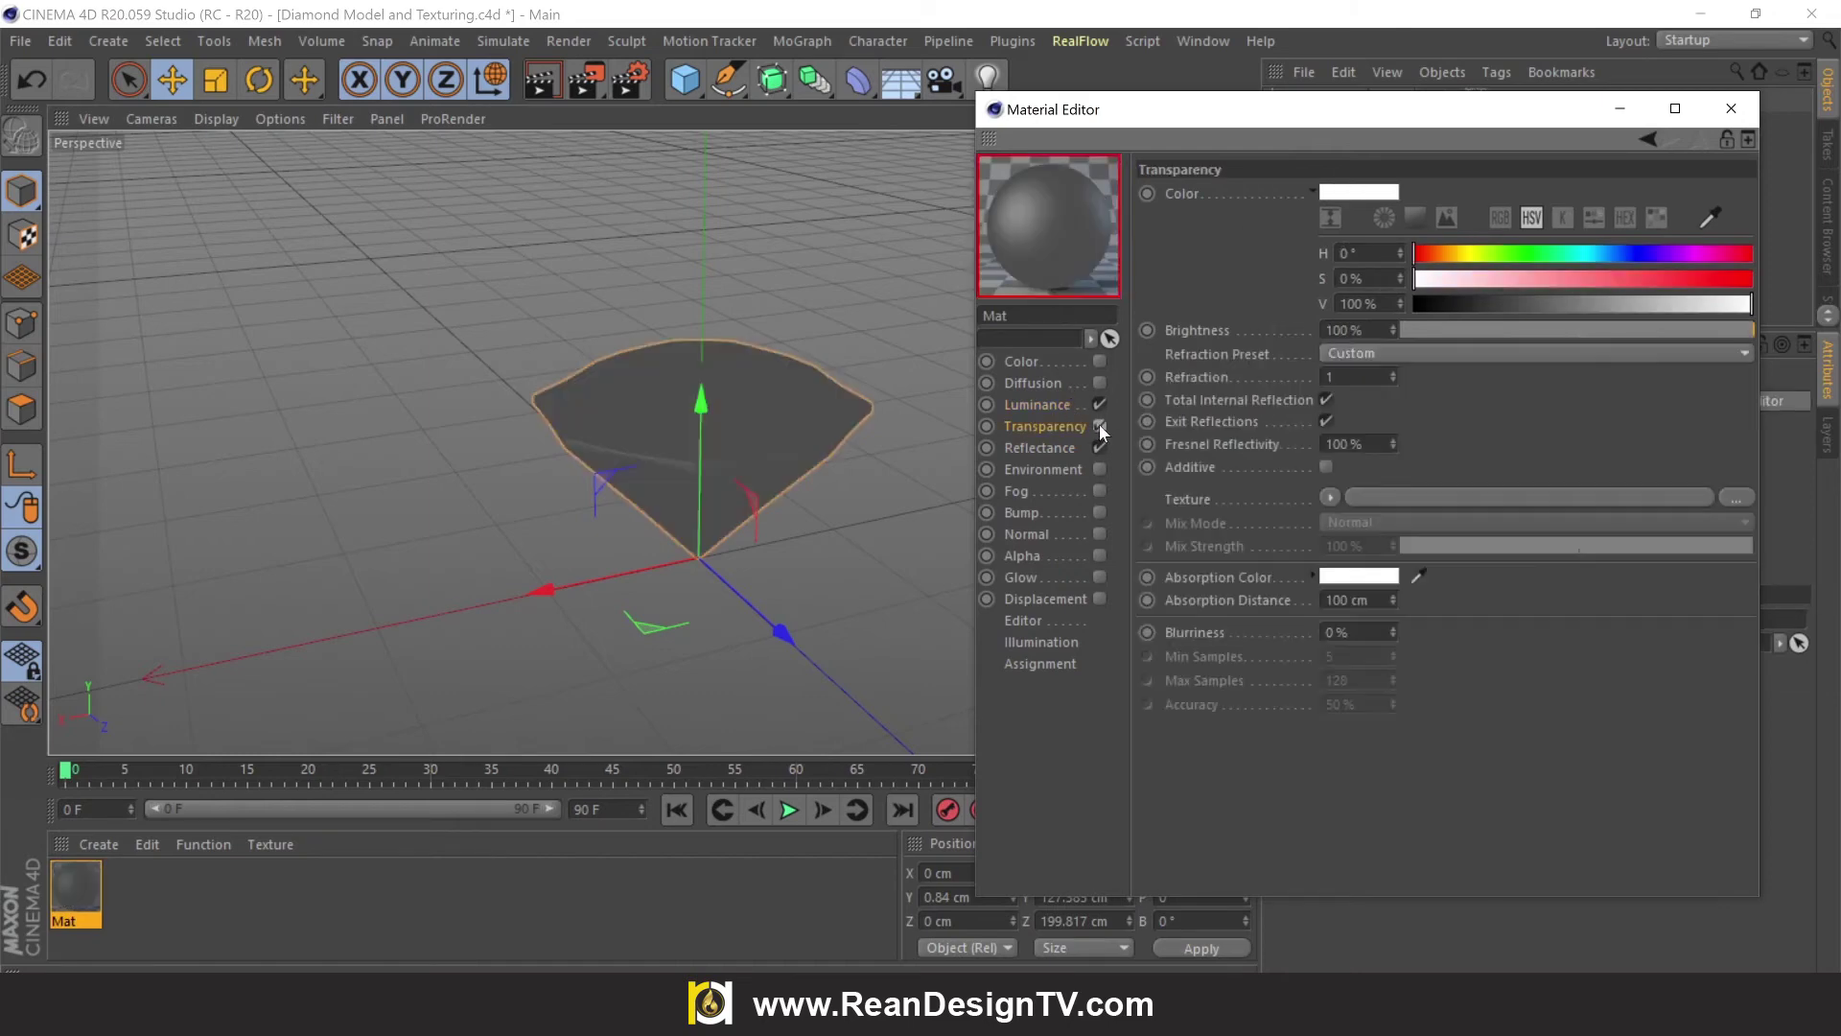
pyautogui.write('2')
pyautogui.press('Return')
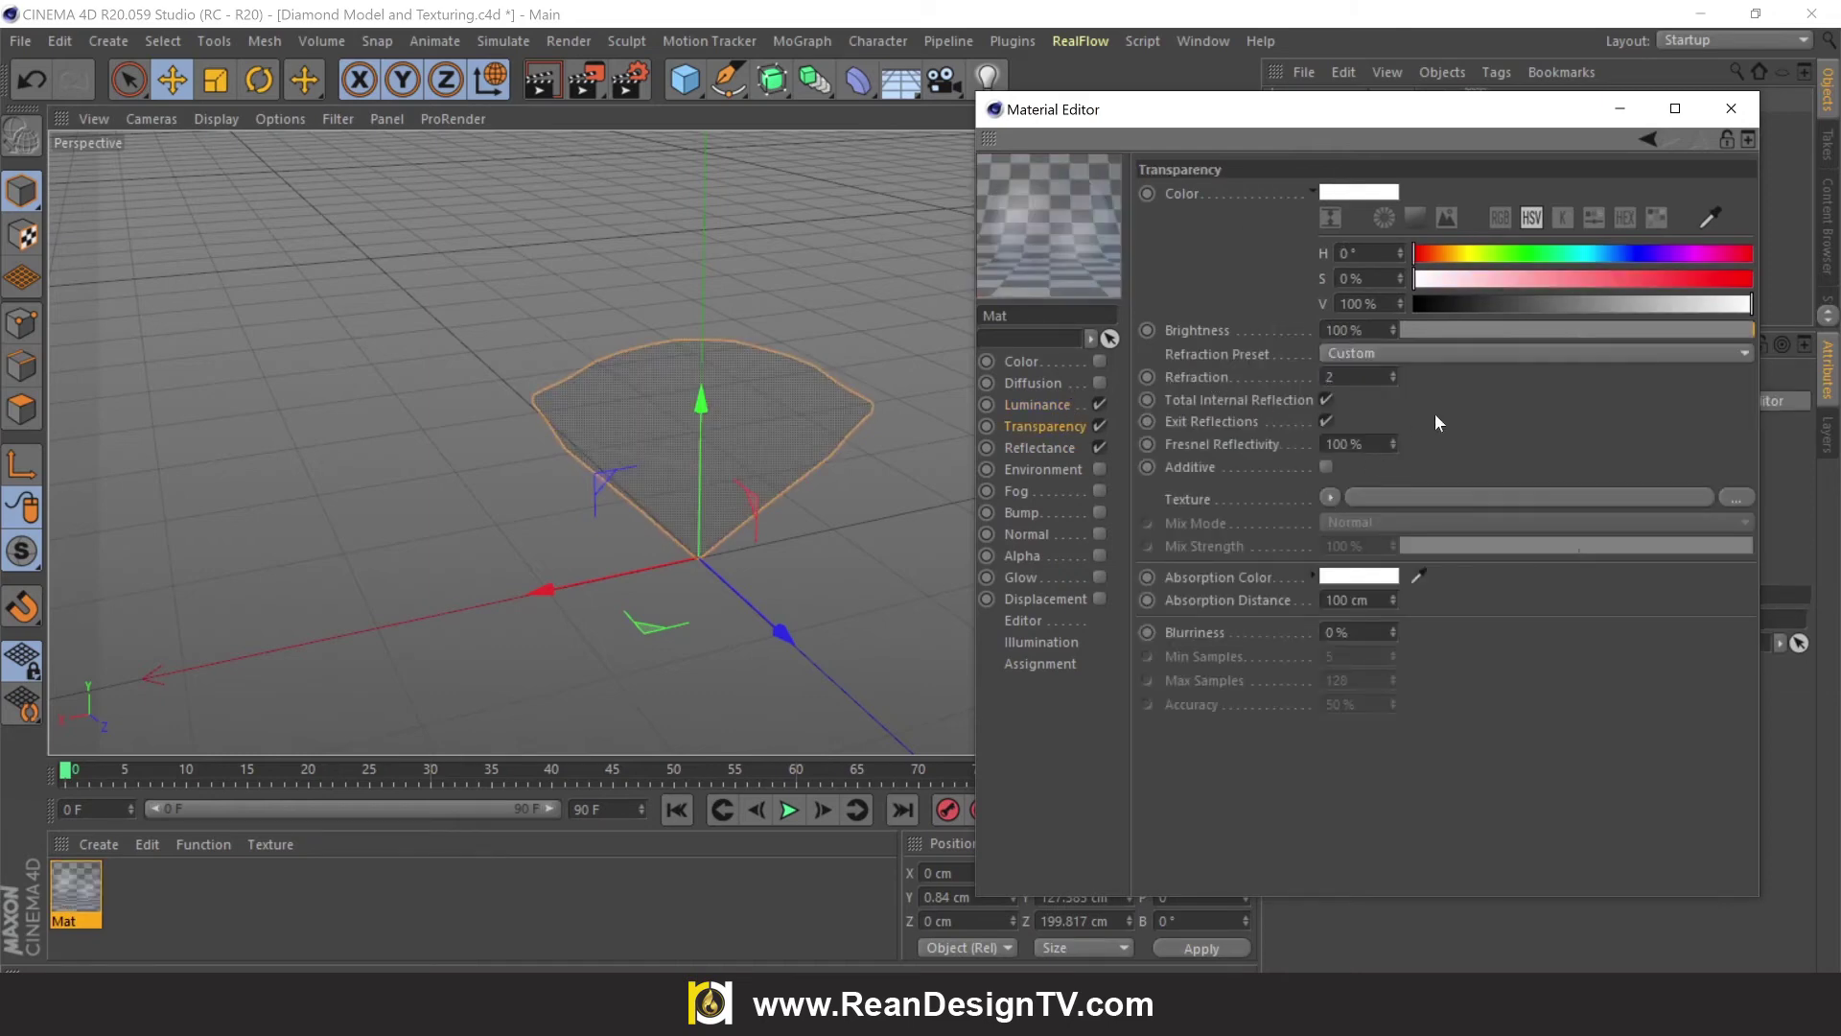
pyautogui.doubleClick(1347, 330)
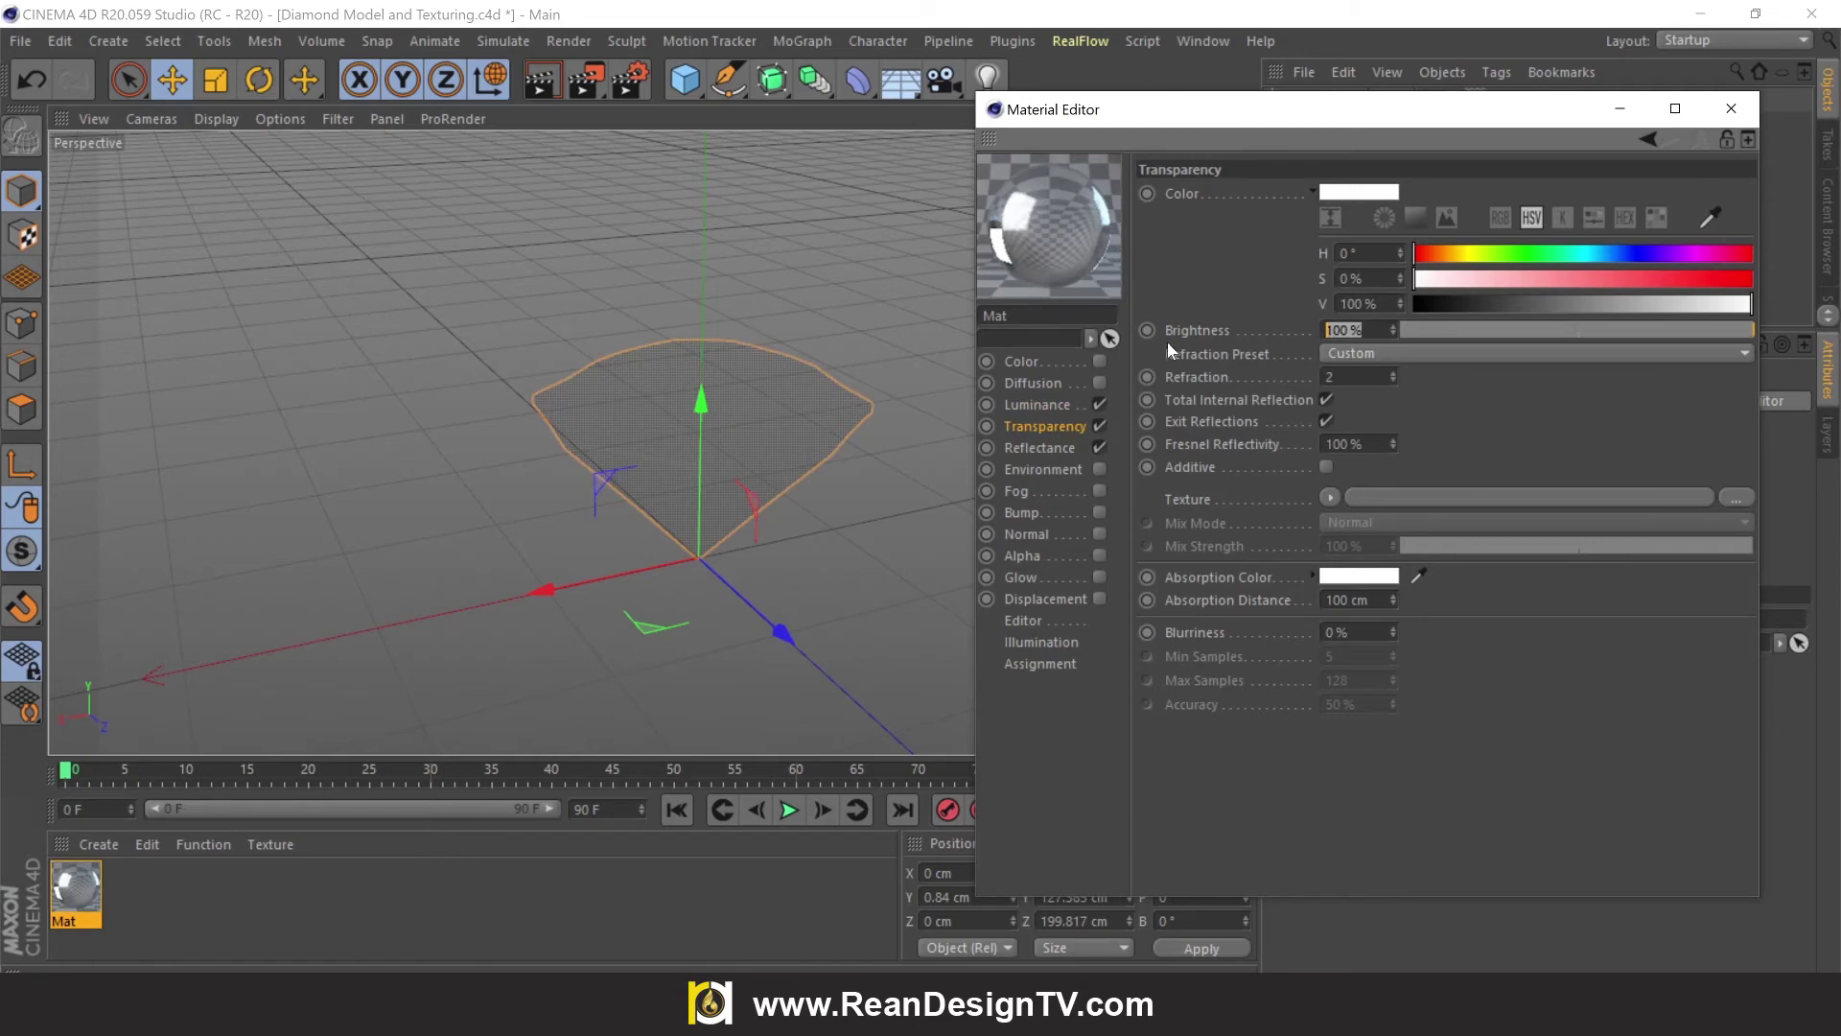
pyautogui.write('95')
pyautogui.press('Return')
# Raise the Default Specular falloff and inner width to 100% and inspect that layer
pyautogui.click(1046, 447)
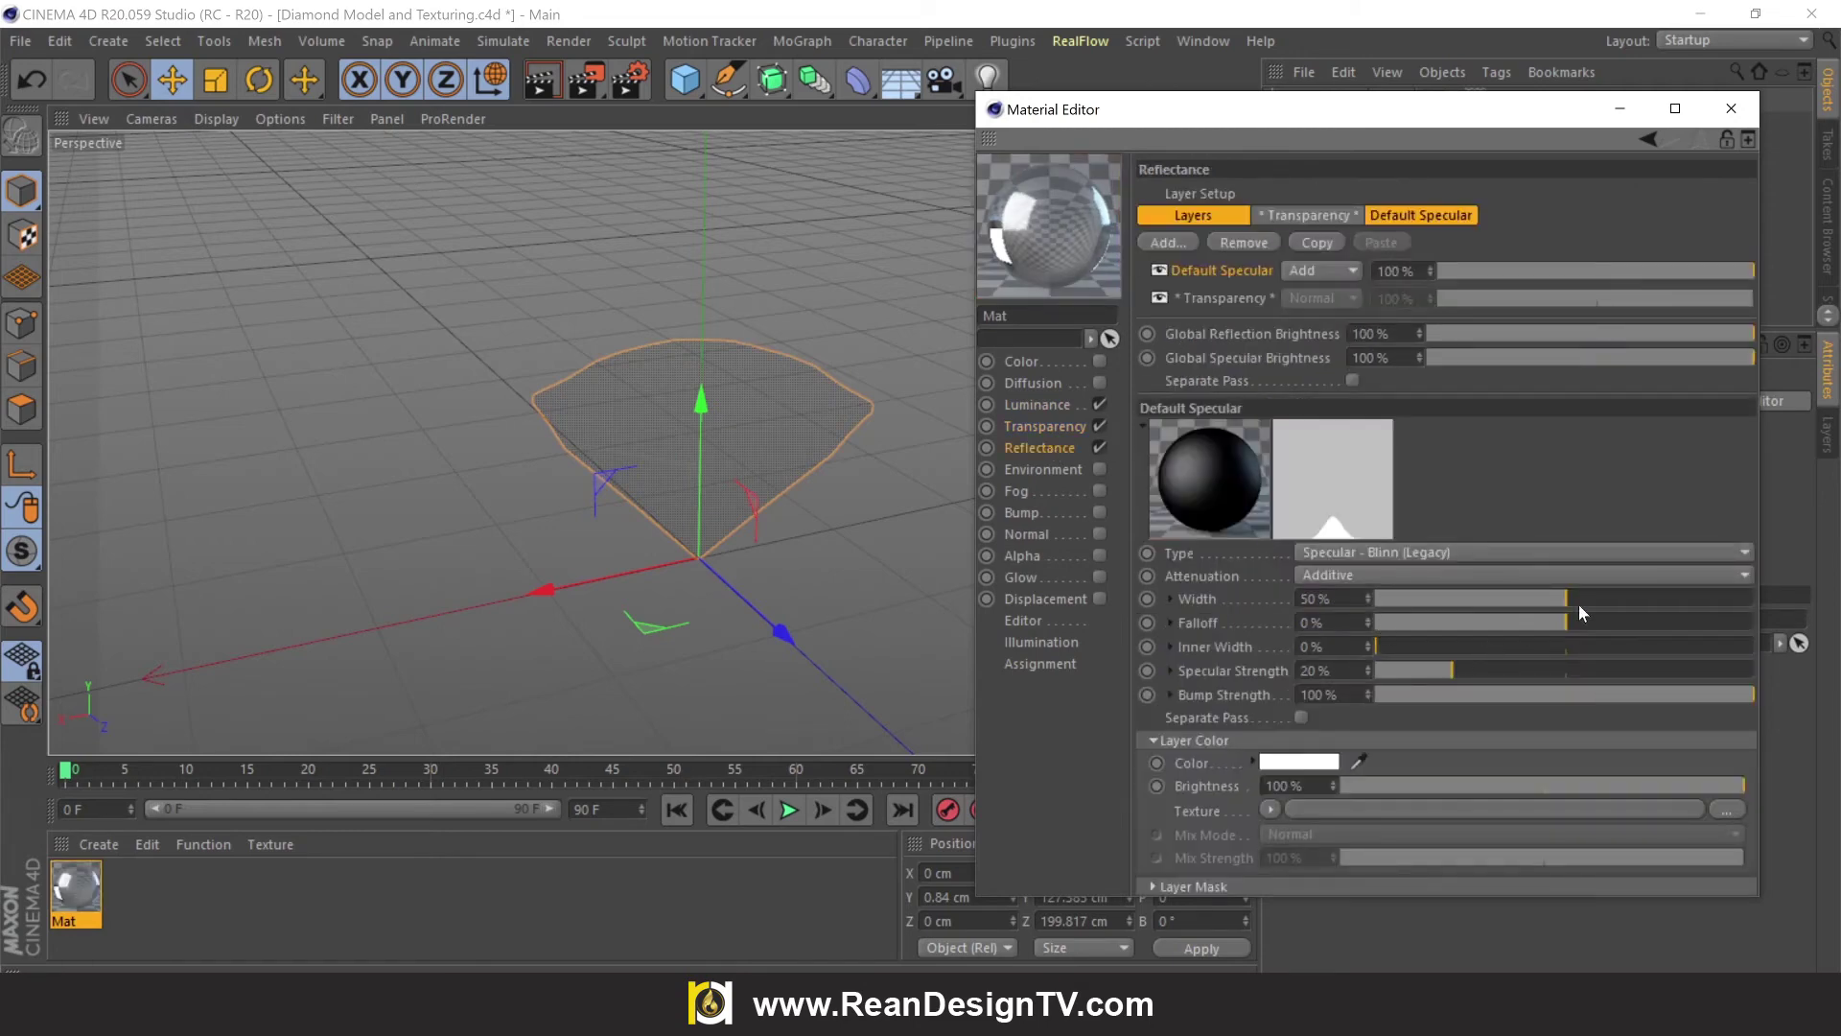
pyautogui.moveTo(1579, 614); pyautogui.dragTo(1760, 622)
pyautogui.moveTo(1444, 645); pyautogui.dragTo(1634, 653)
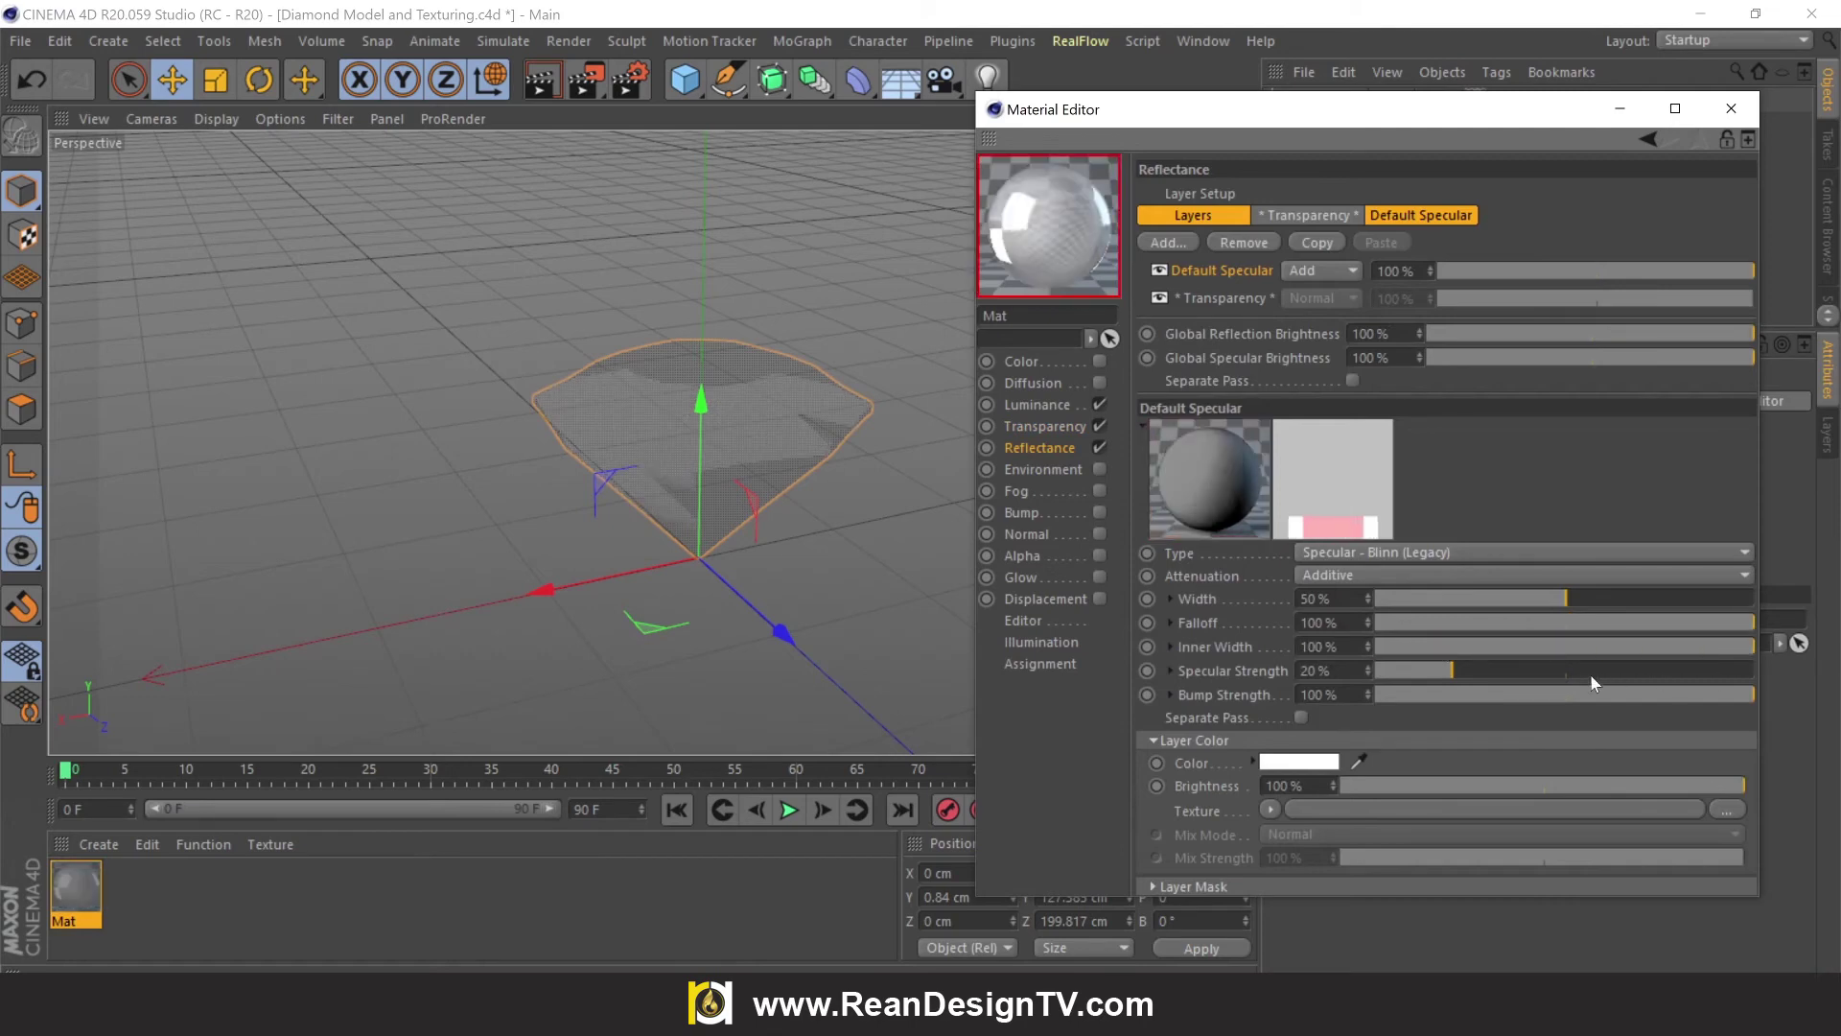
pyautogui.click(1424, 217)
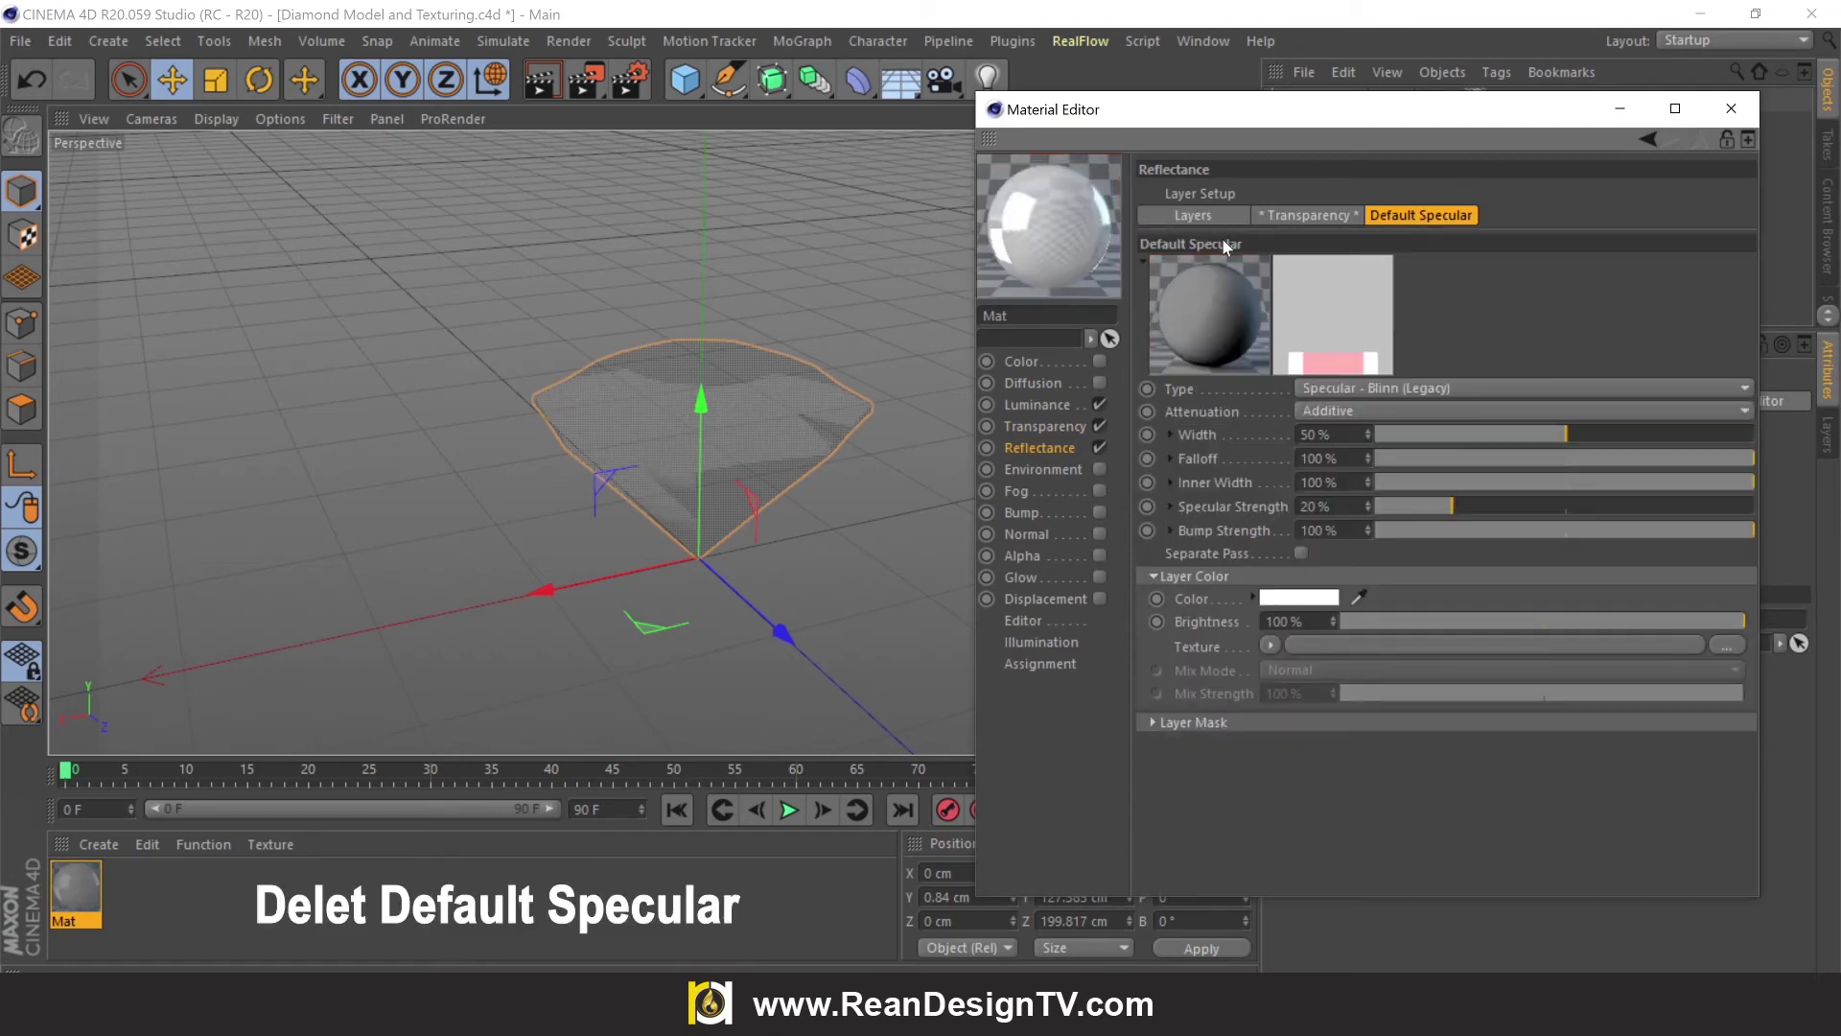
pyautogui.click(1185, 215)
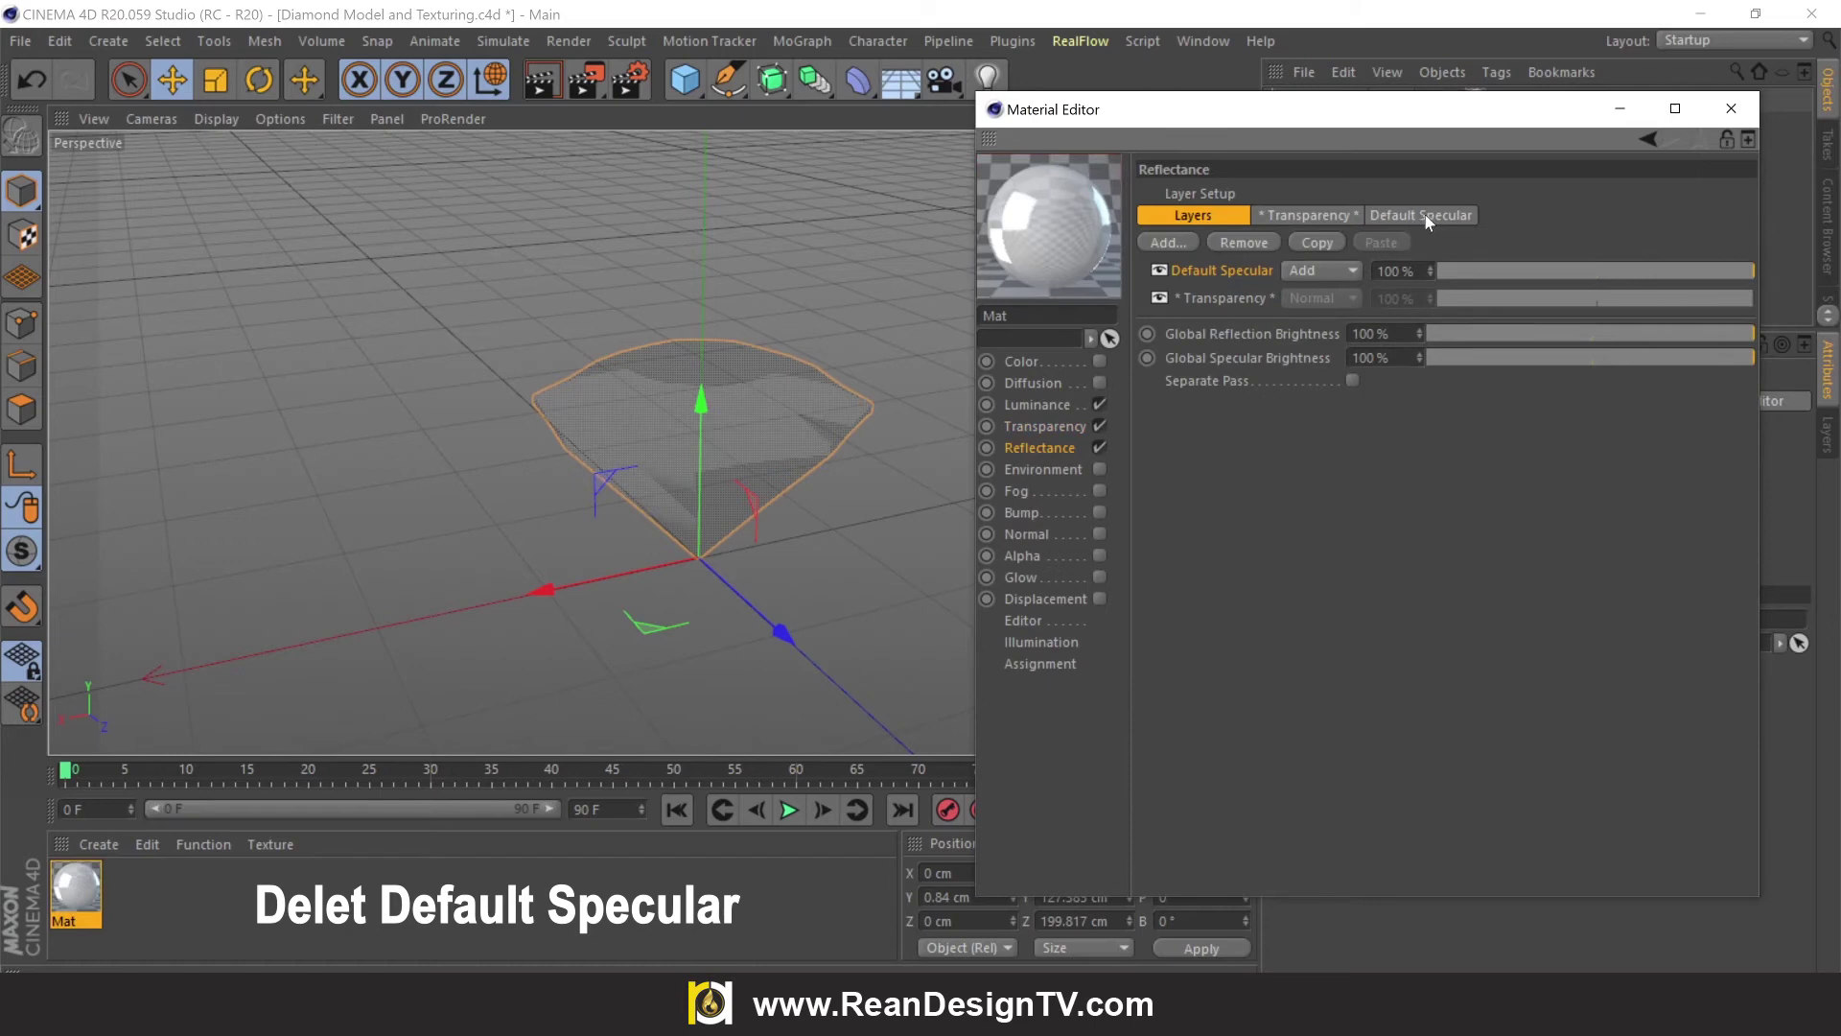
pyautogui.click(1429, 217)
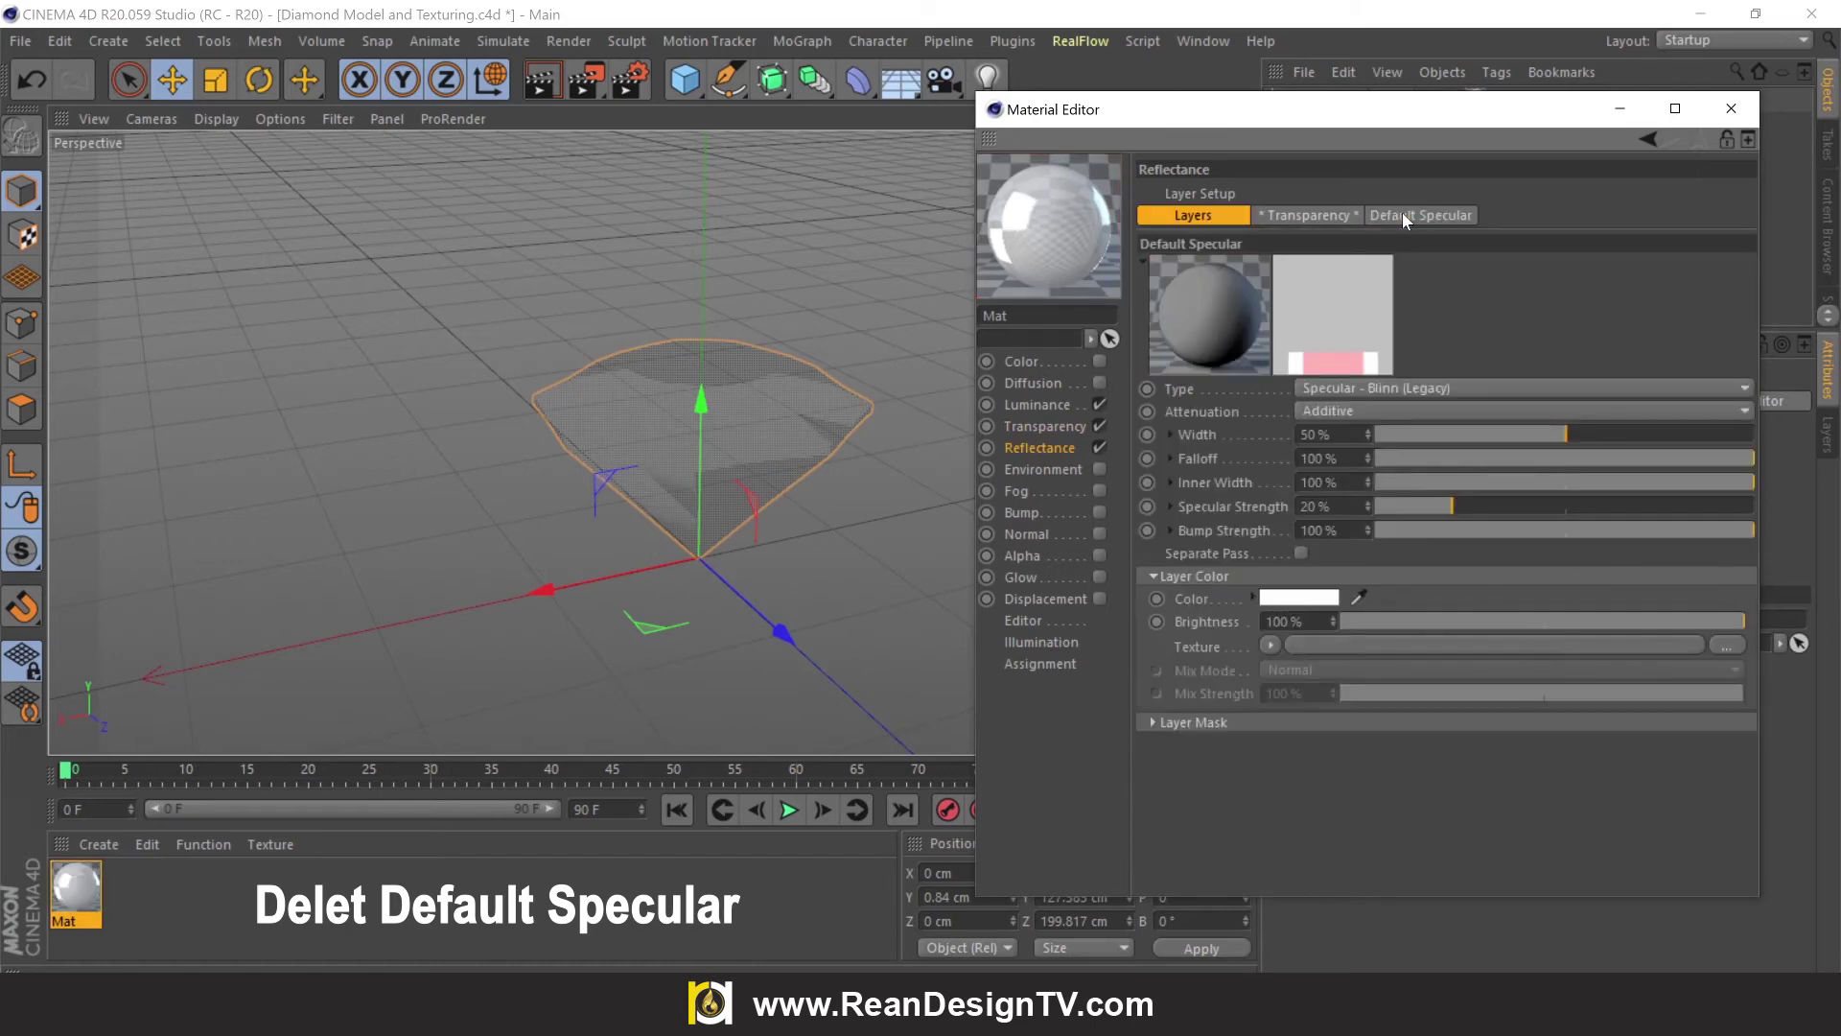
pyautogui.click(1402, 215)
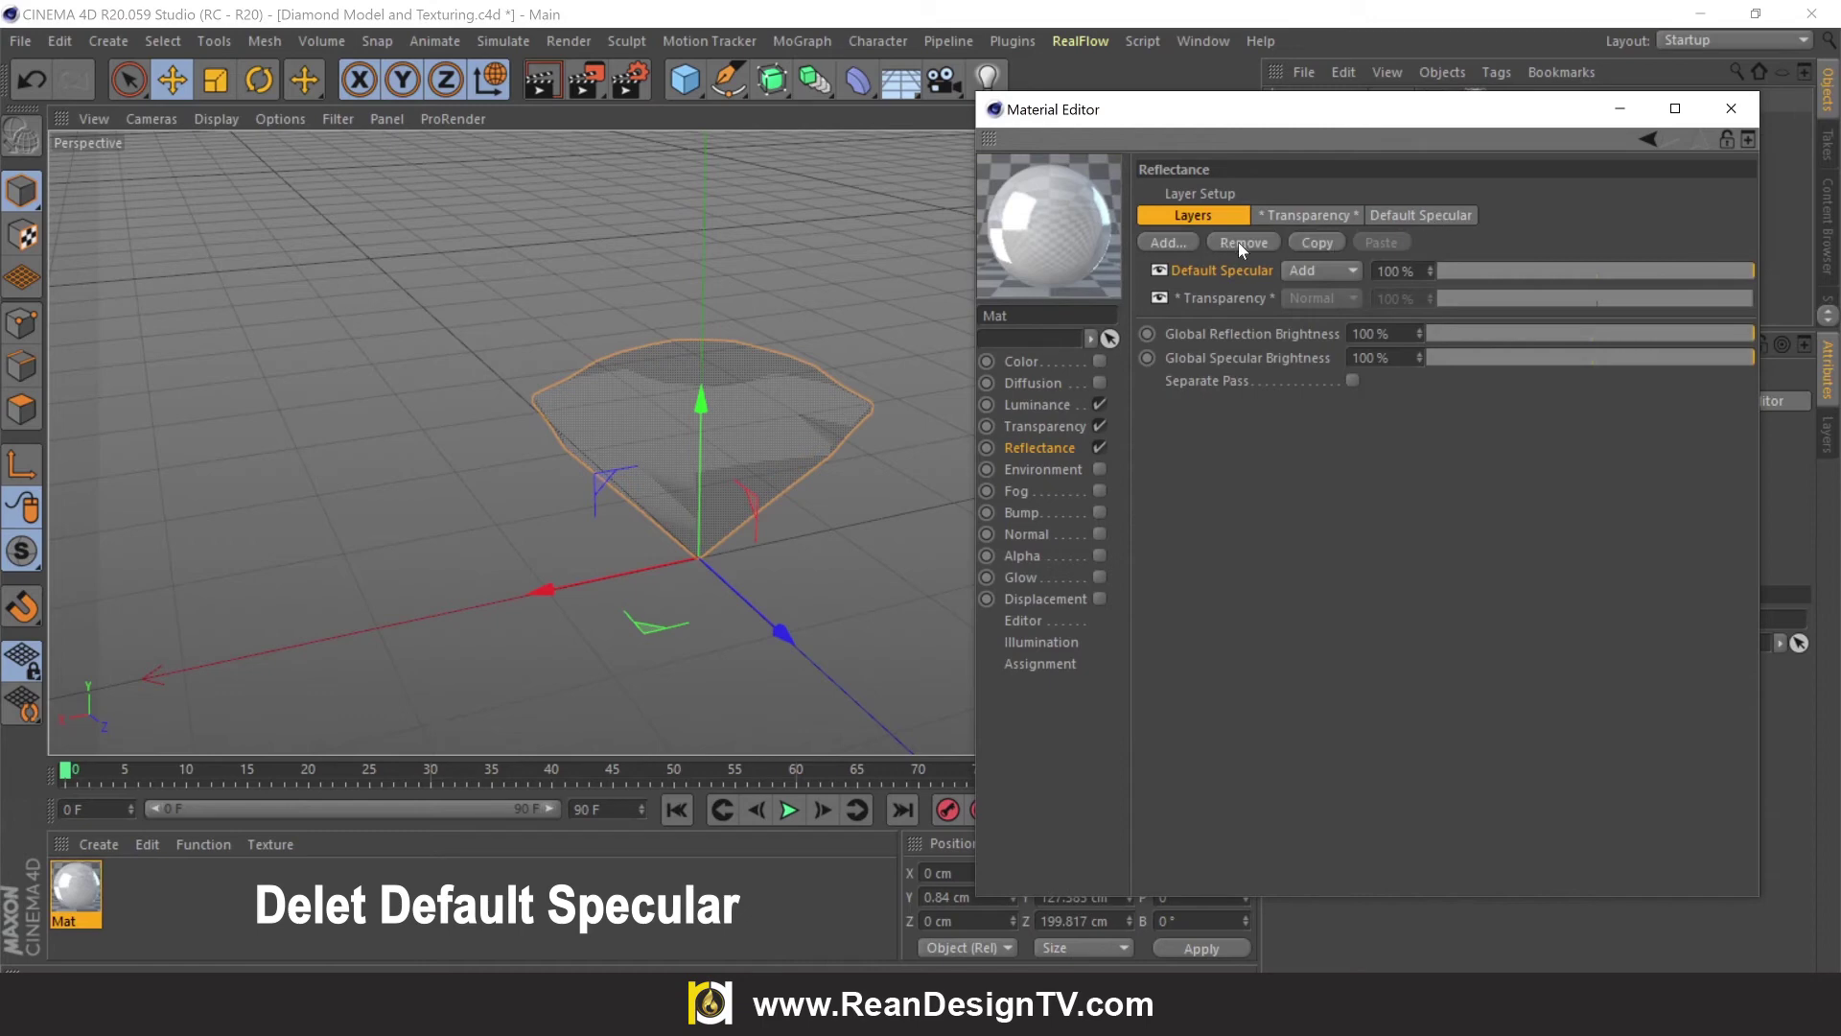
# Replace Default Specular with a Reflection (Legacy) layer: 100% specular strength, 0% roughness
pyautogui.click(1241, 270)
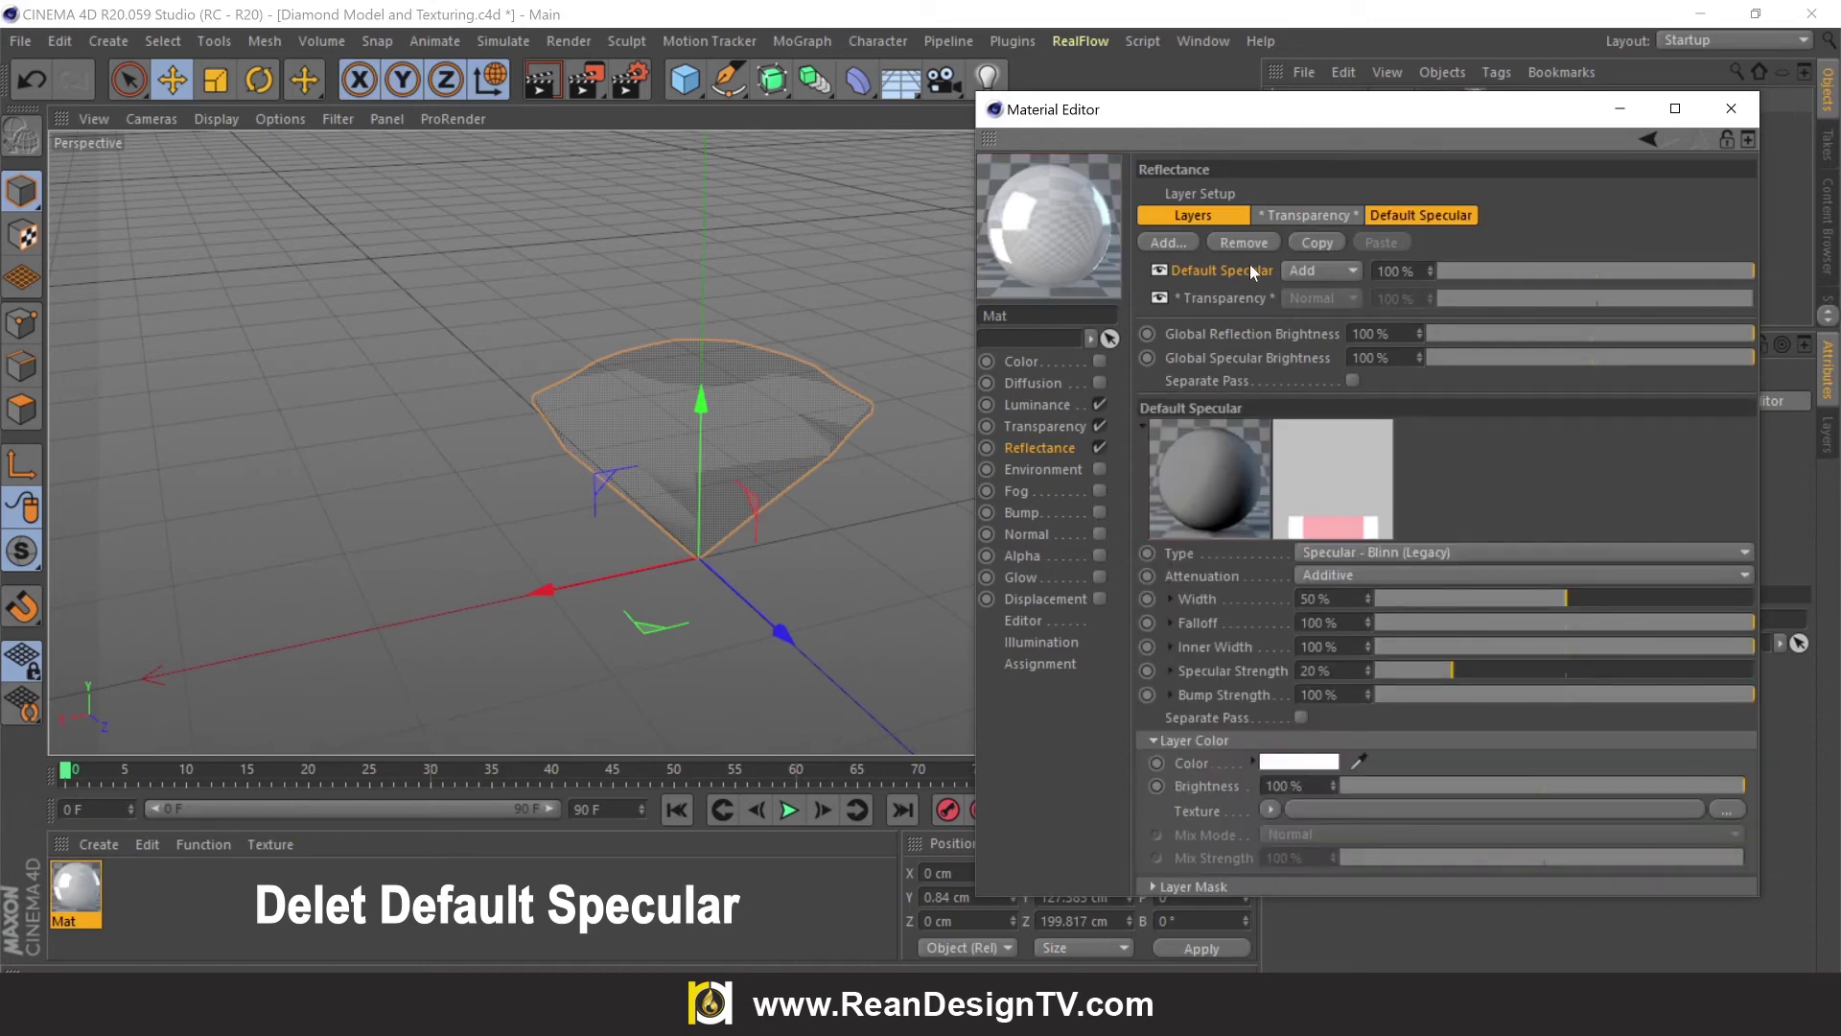
pyautogui.click(1245, 242)
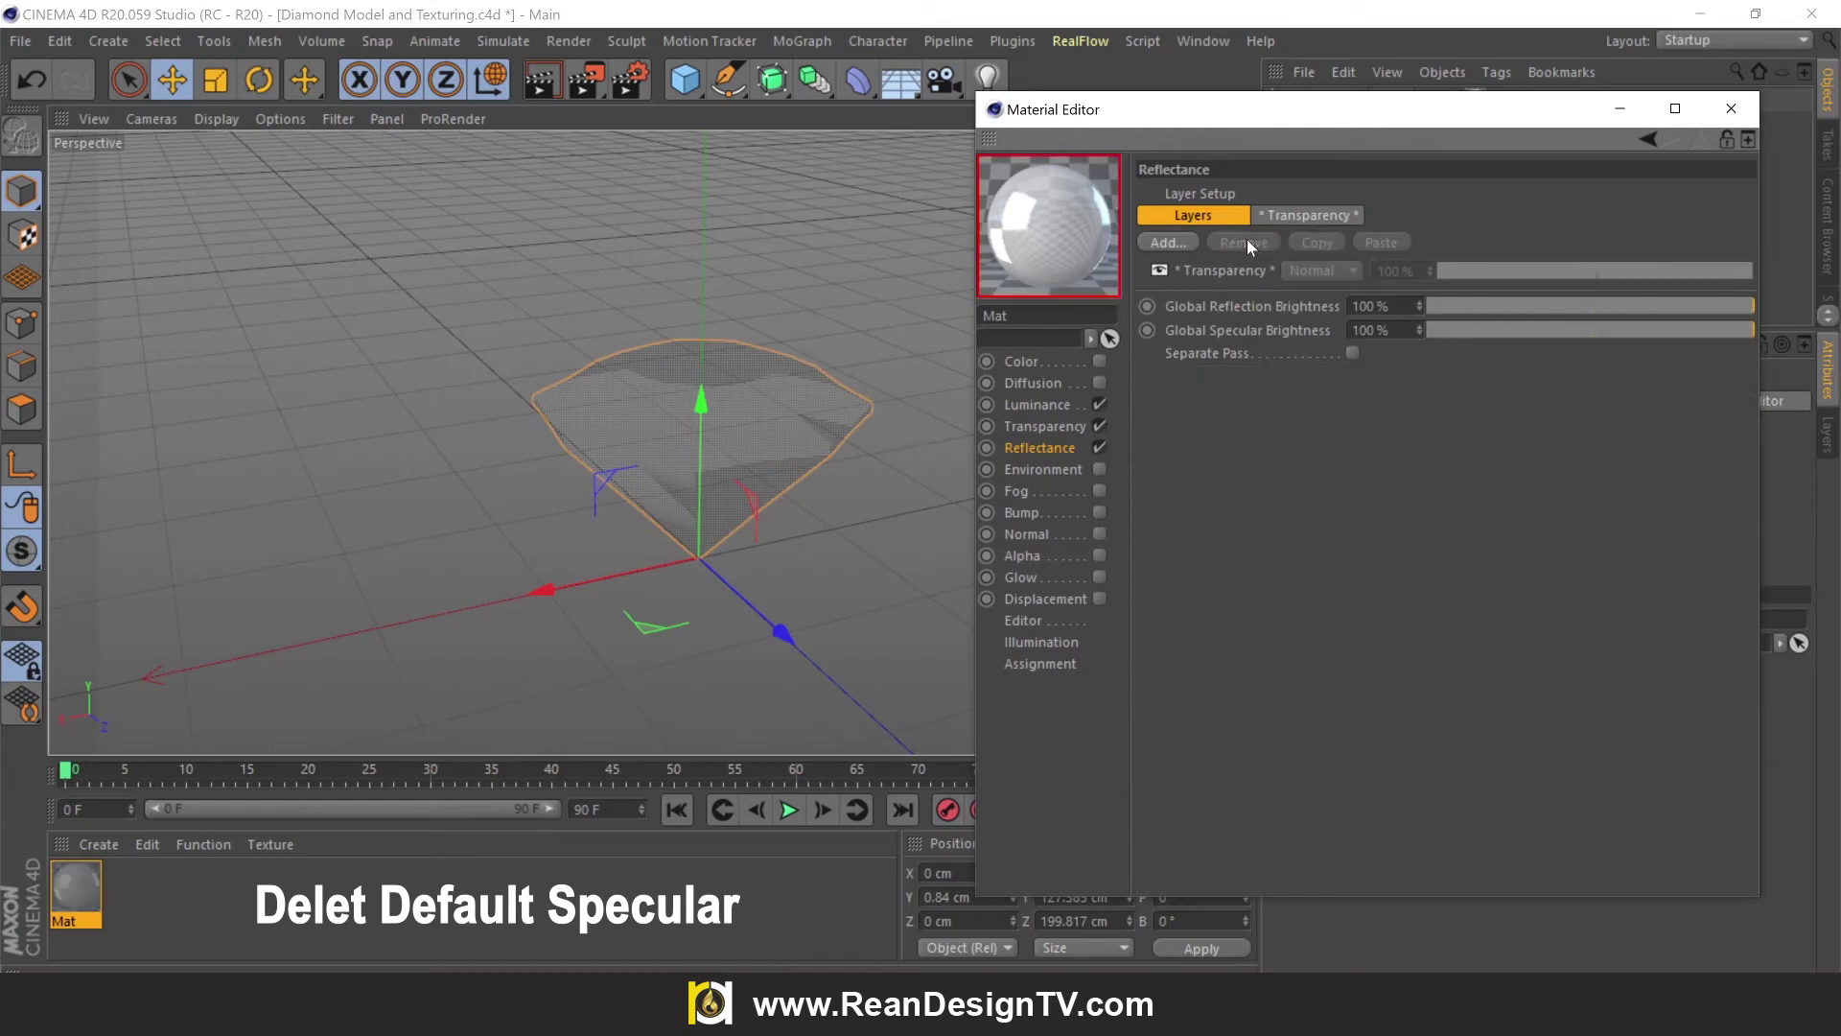
pyautogui.click(1177, 237)
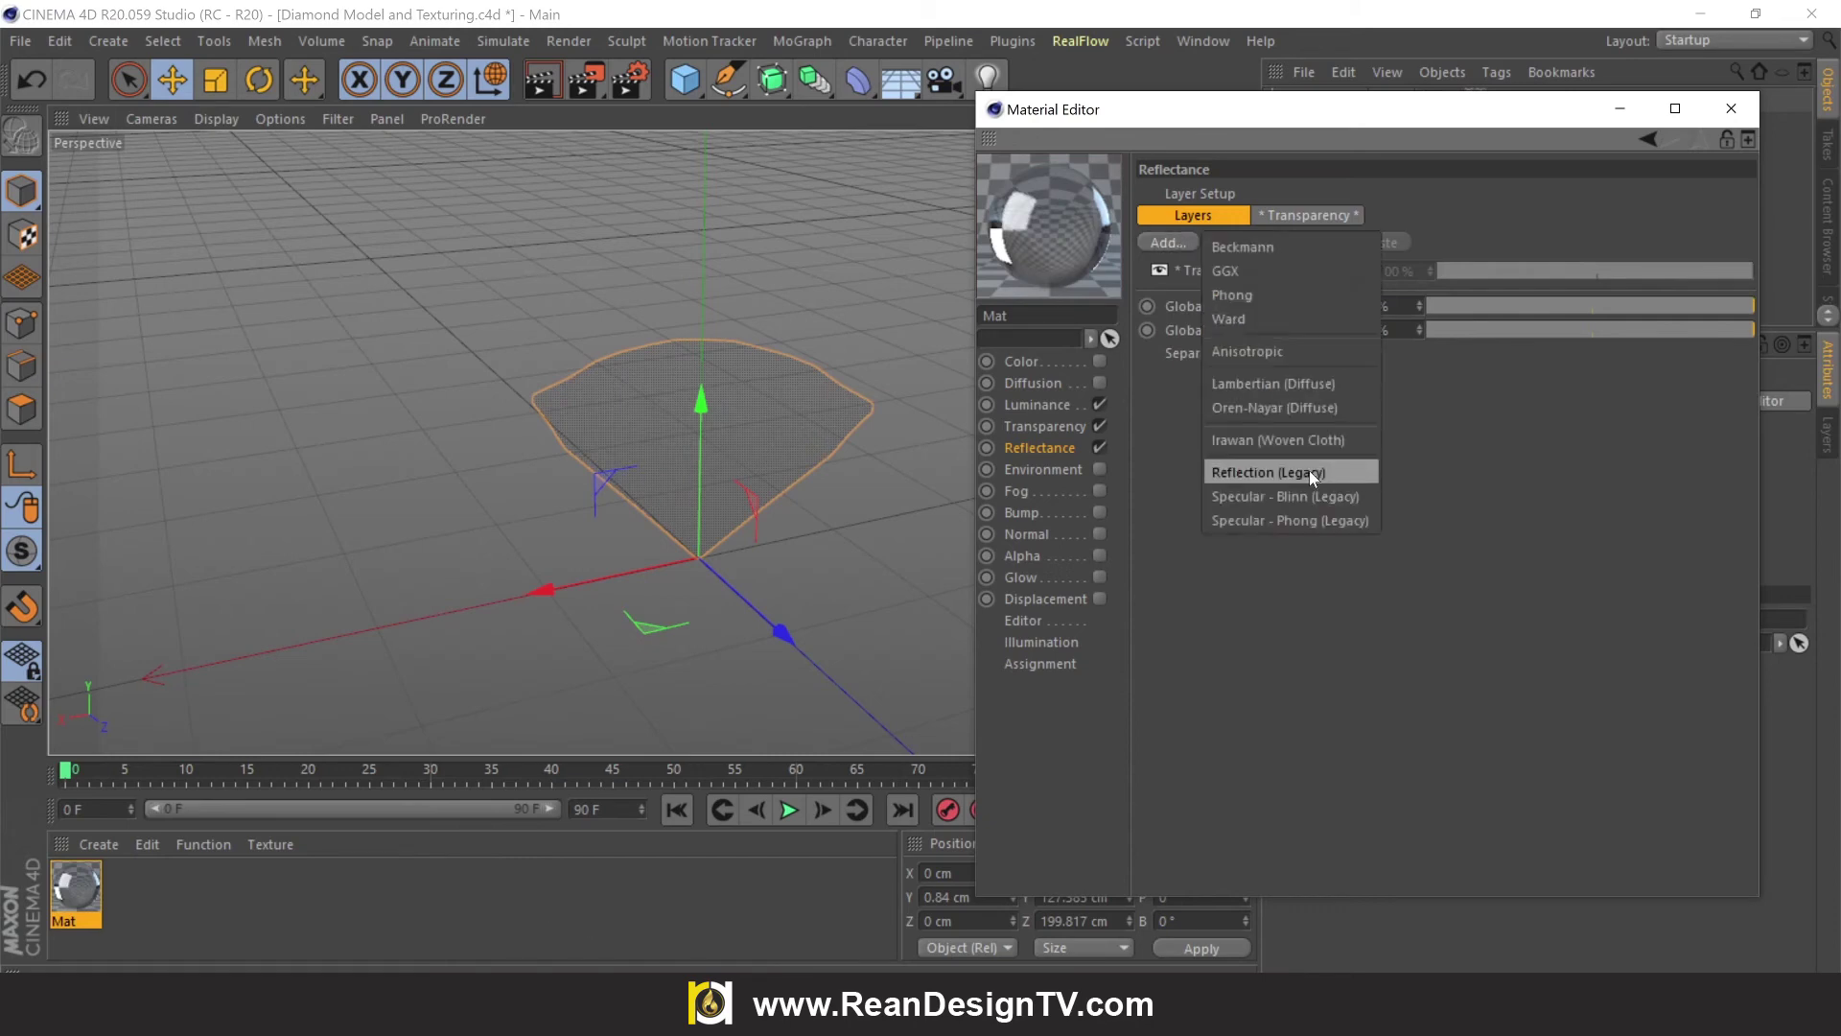
pyautogui.click(1309, 470)
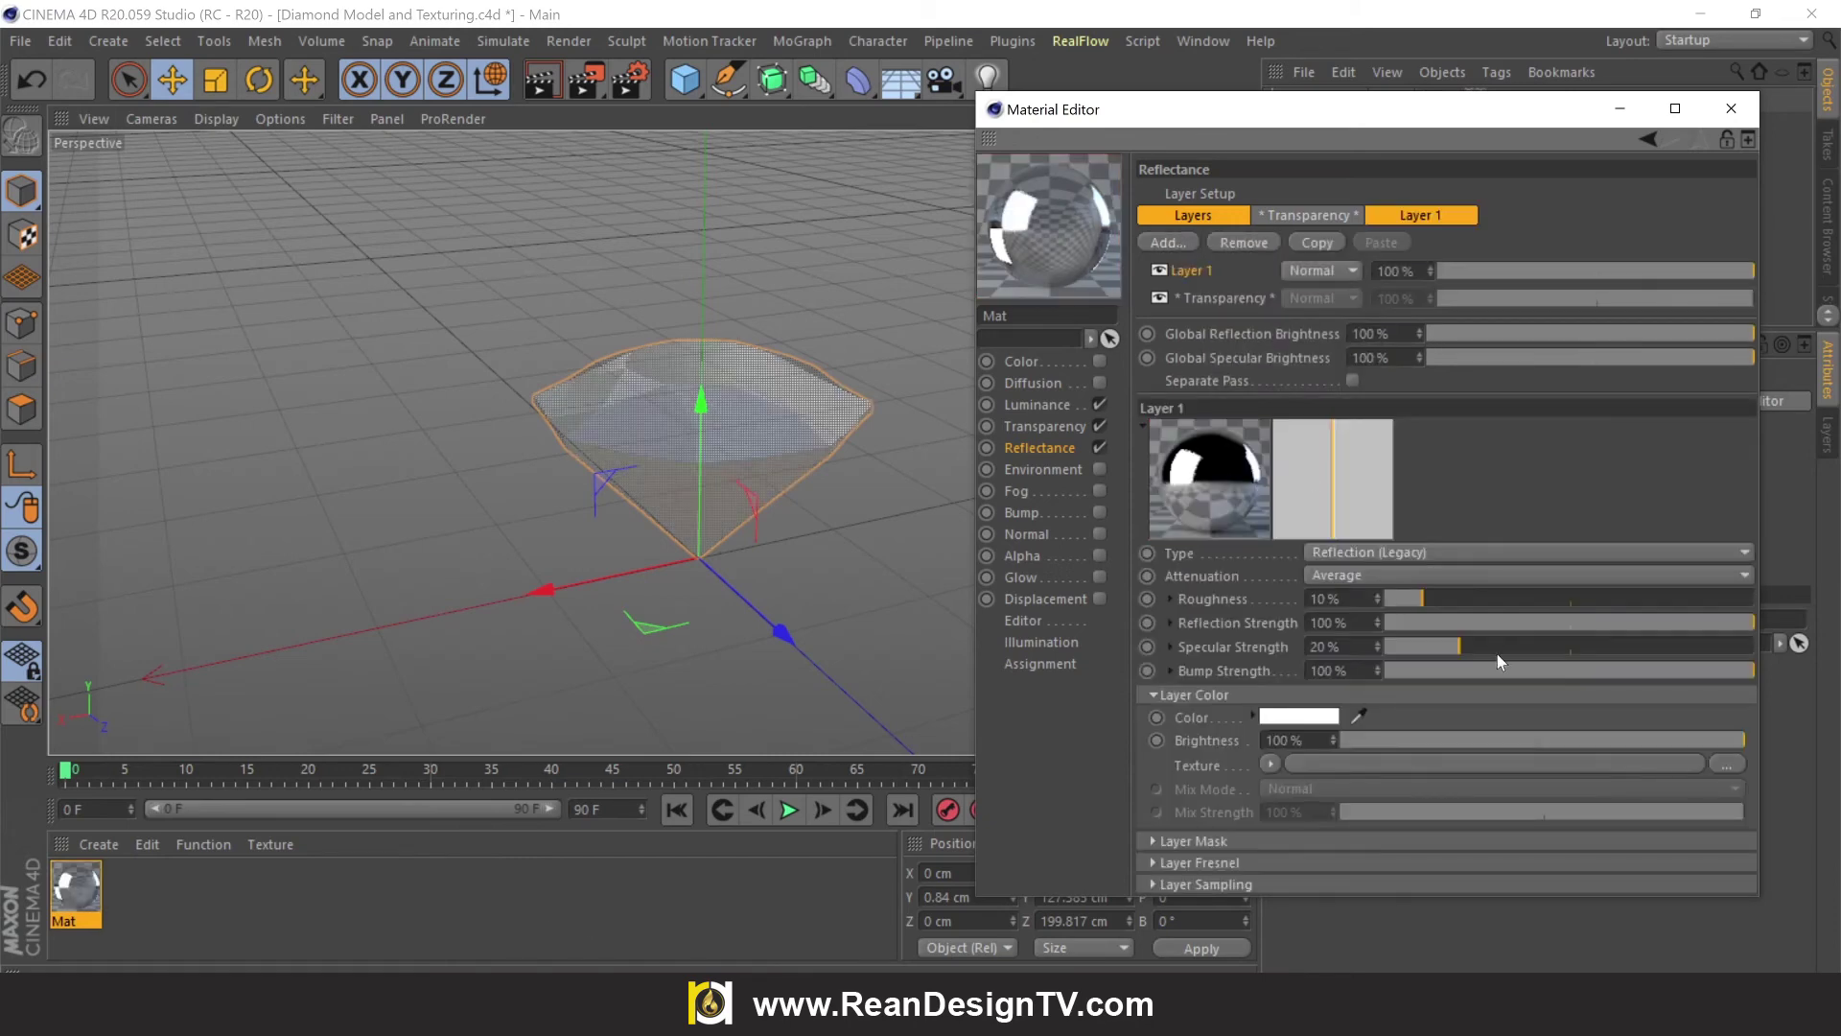
pyautogui.moveTo(1482, 652); pyautogui.dragTo(1755, 649)
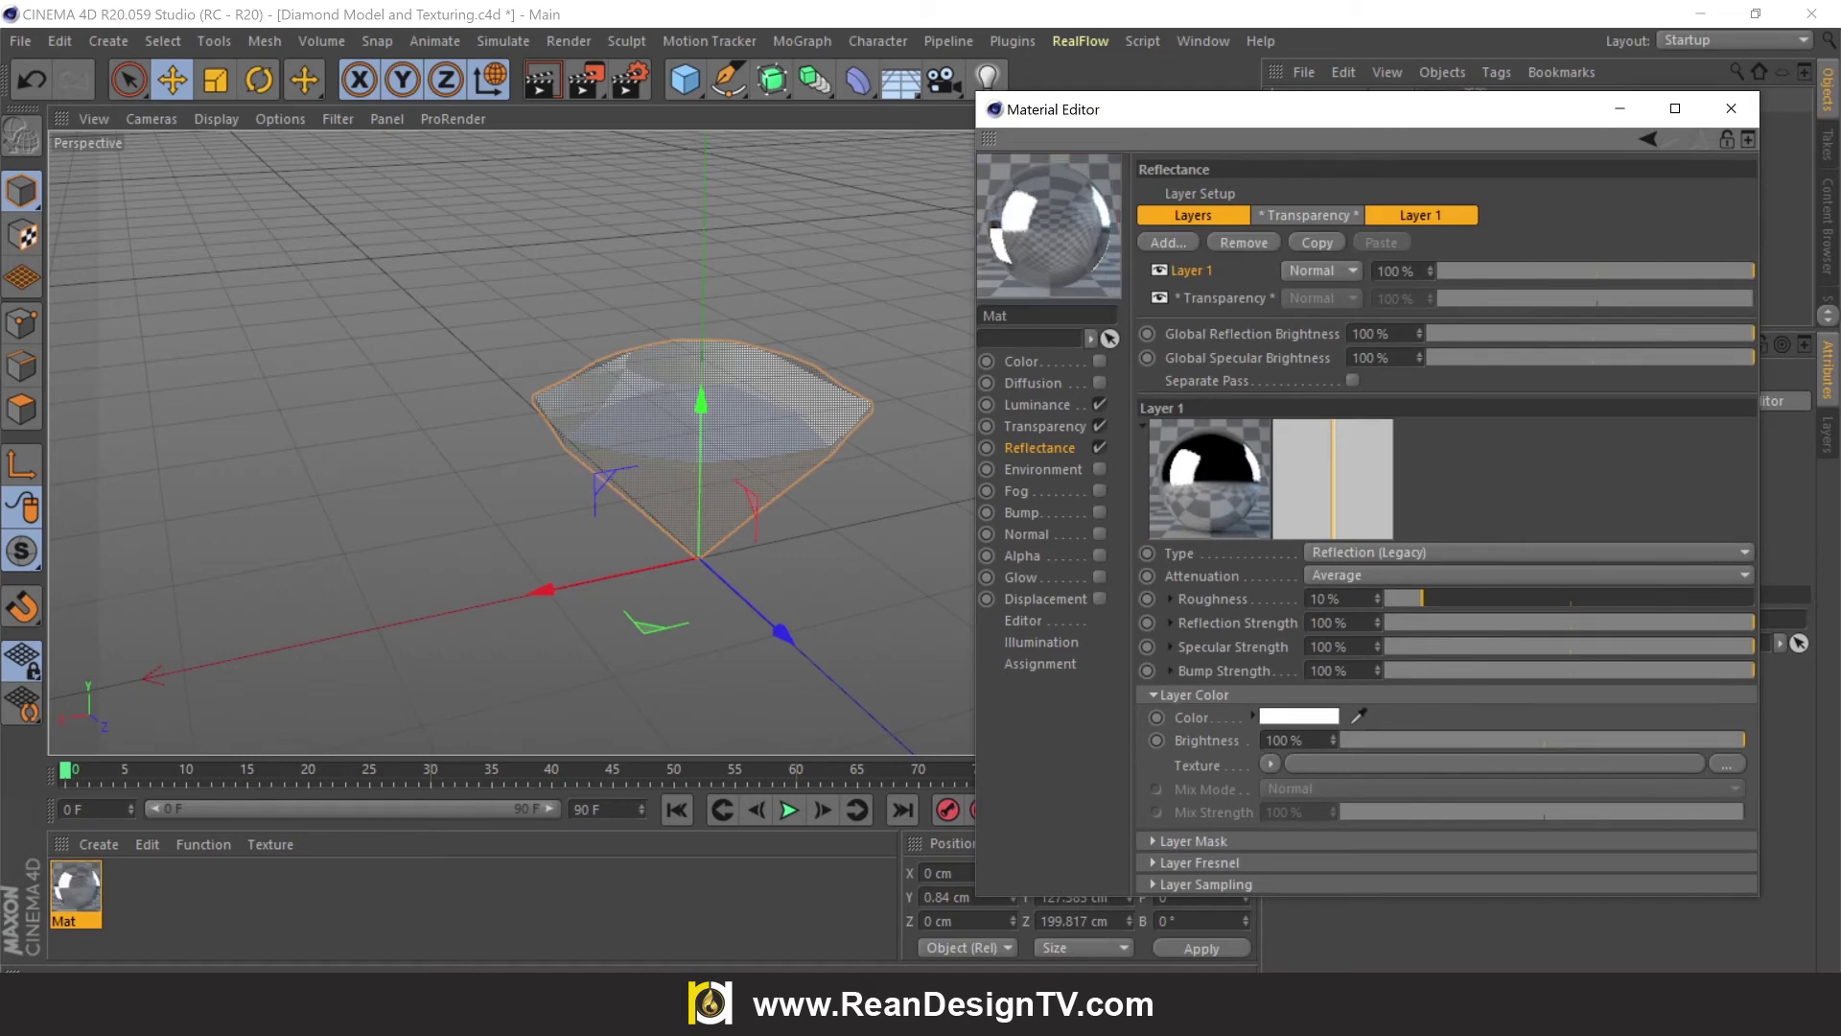
pyautogui.moveTo(1413, 604); pyautogui.dragTo(1360, 600)
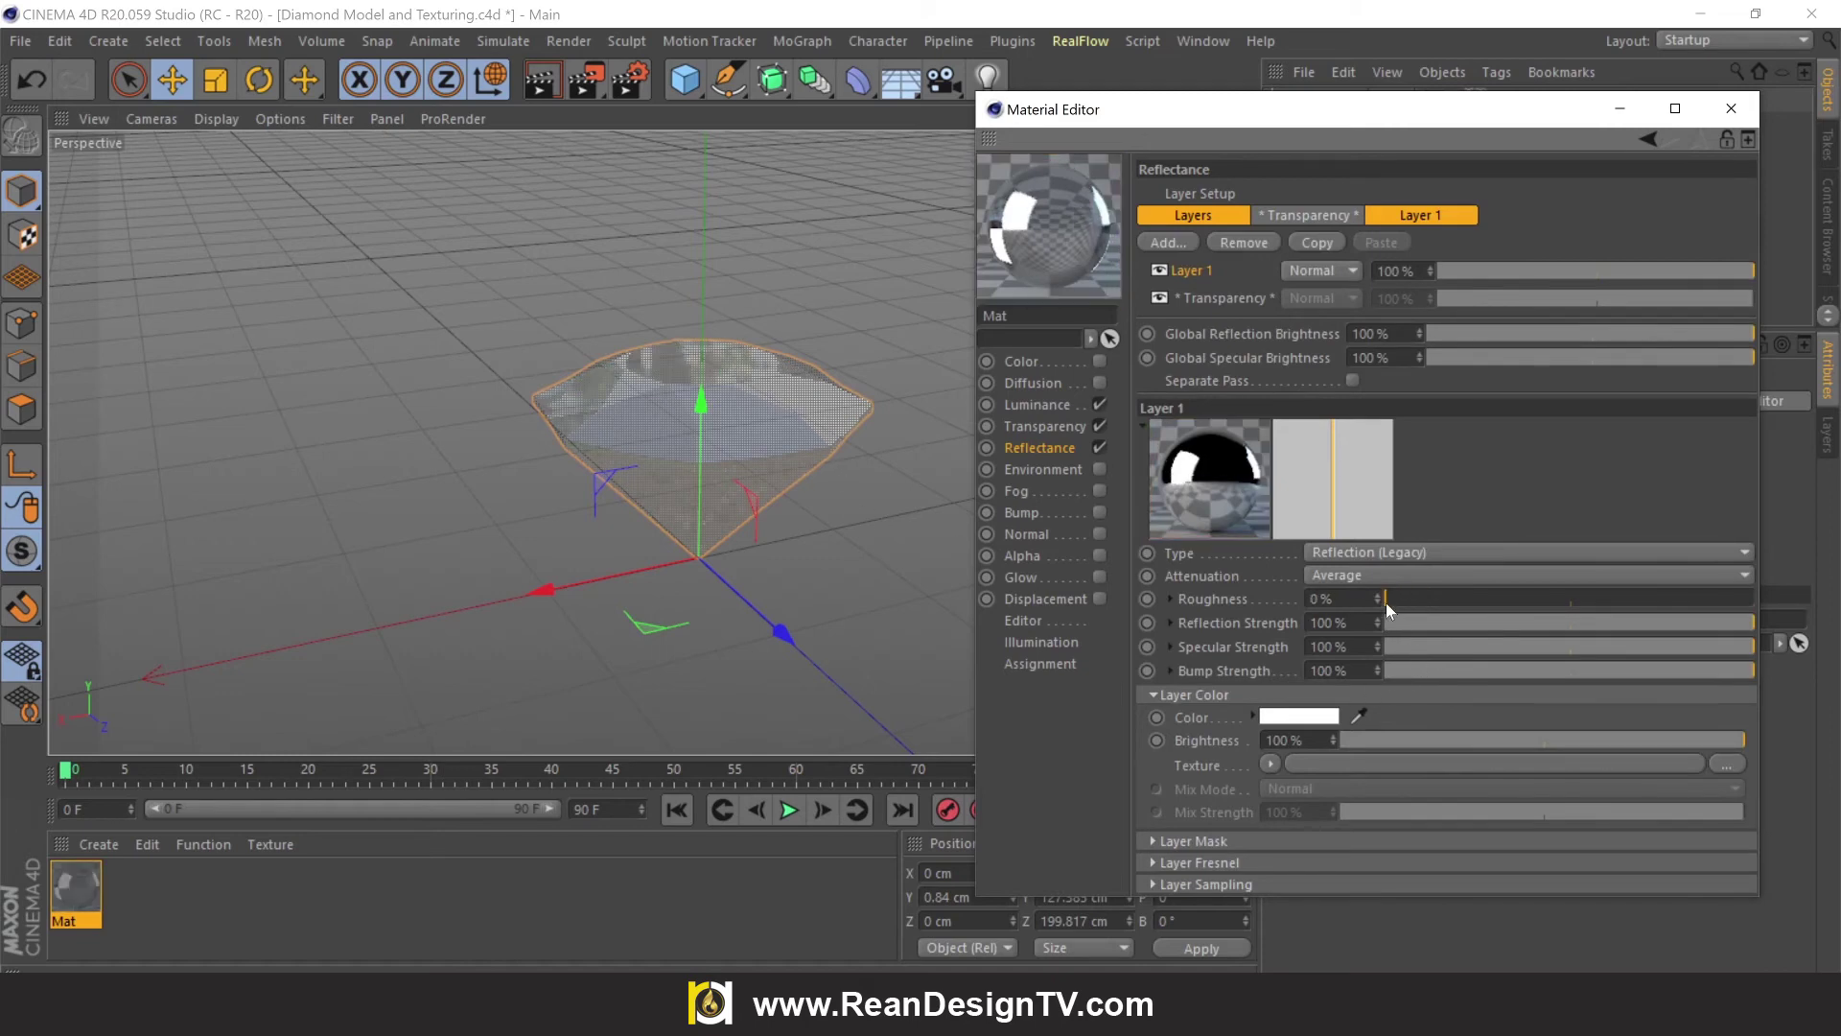
pyautogui.moveTo(1477, 114); pyautogui.dragTo(1379, 173)
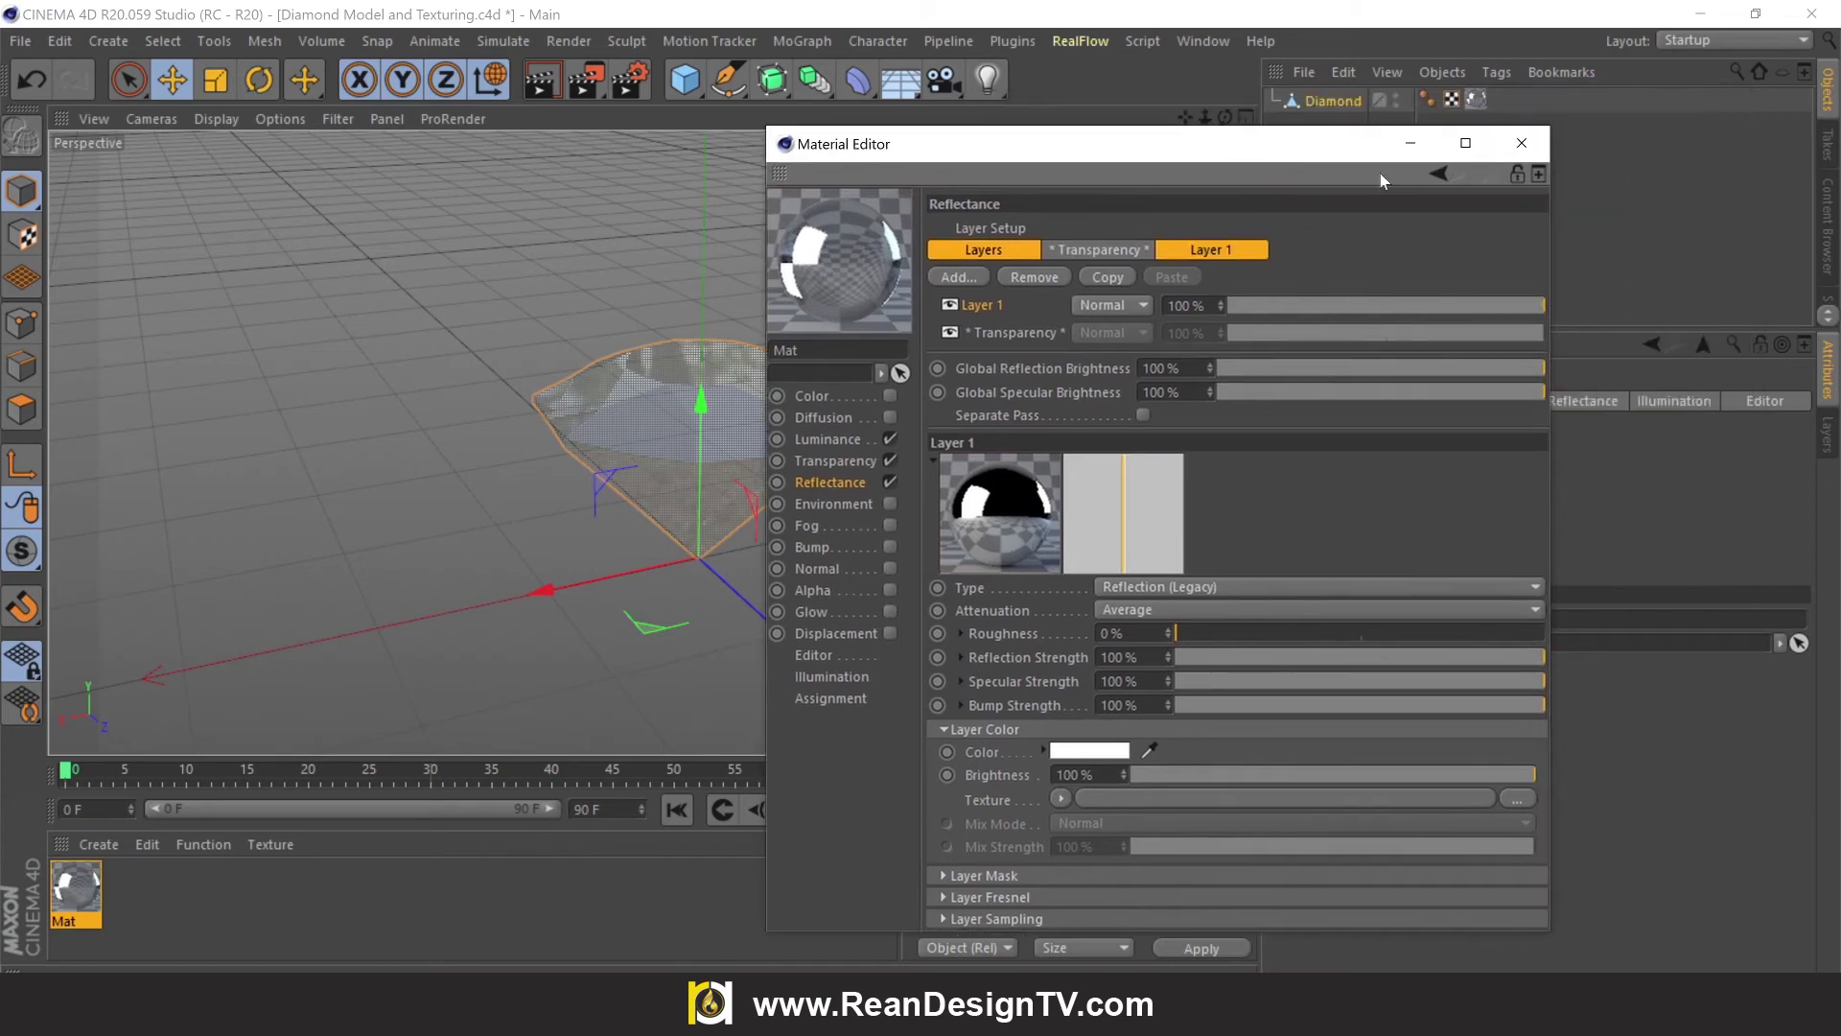
pyautogui.click(1522, 143)
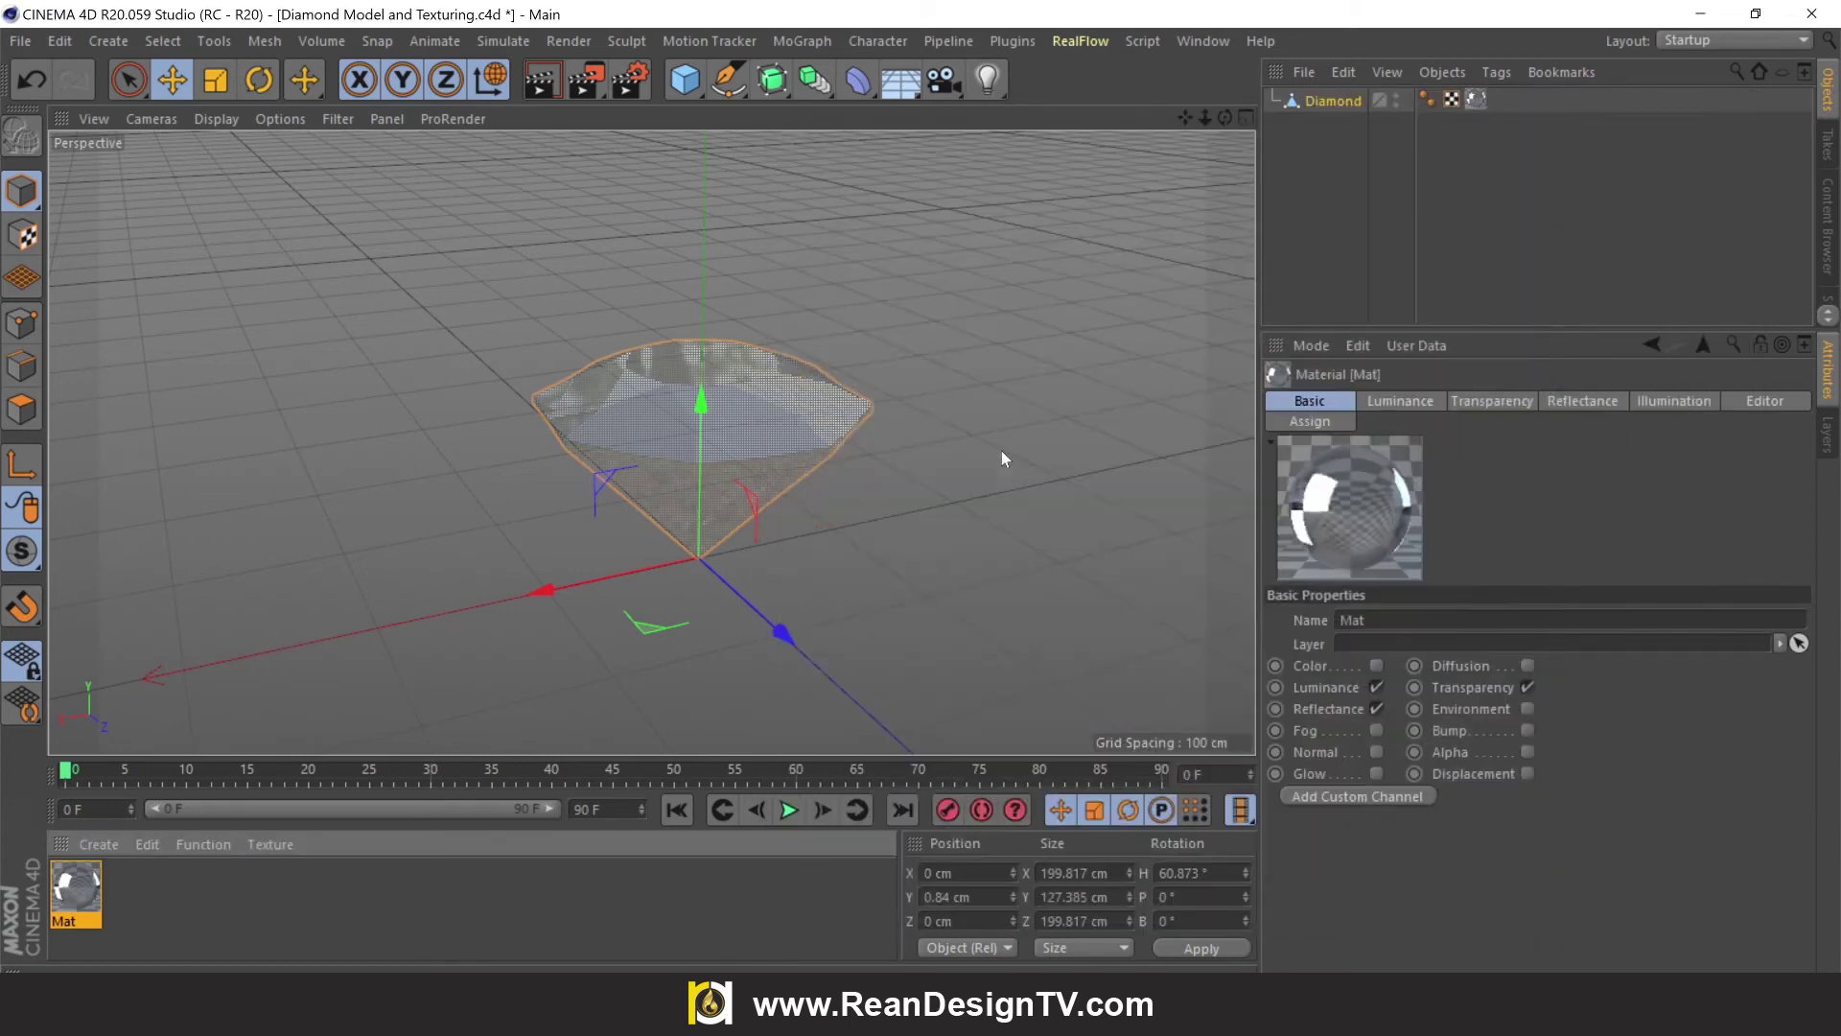
# Run a test render of the diamond from a lower viewing angle
pyautogui.click(772, 401)
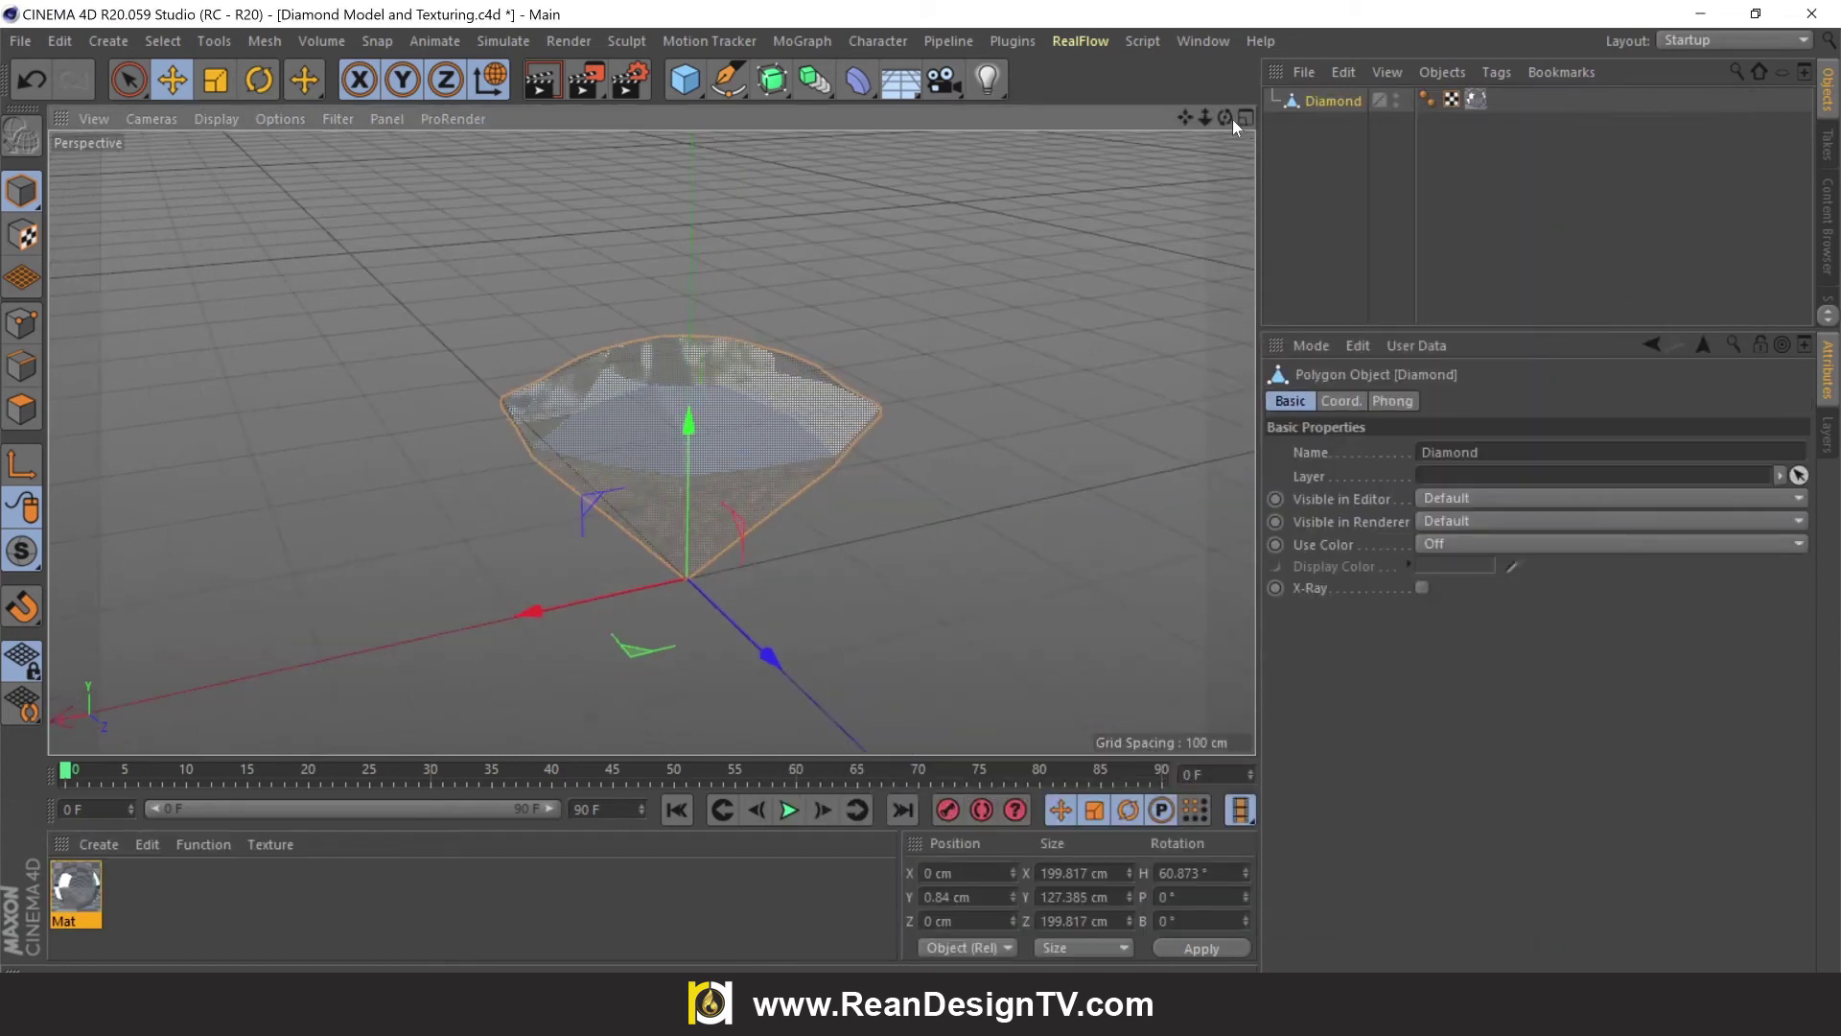
pyautogui.moveTo(1234, 119); pyautogui.dragTo(669, 82)
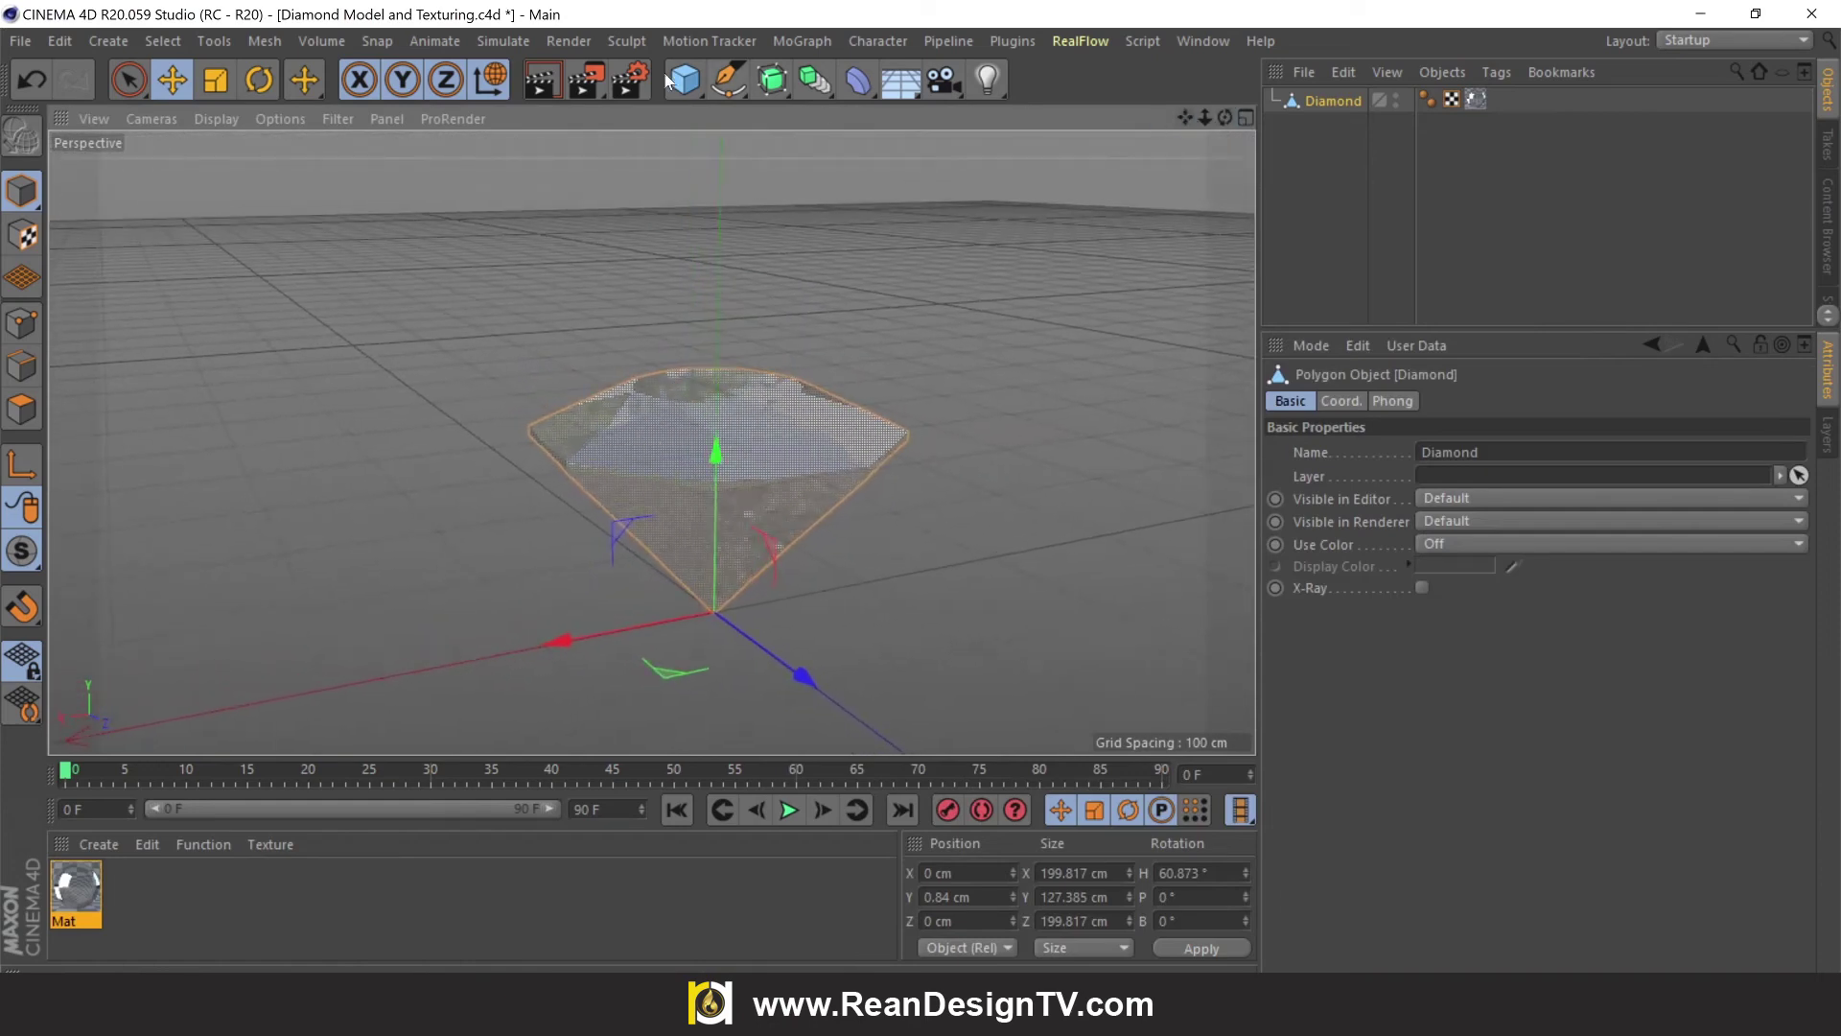
pyautogui.click(540, 80)
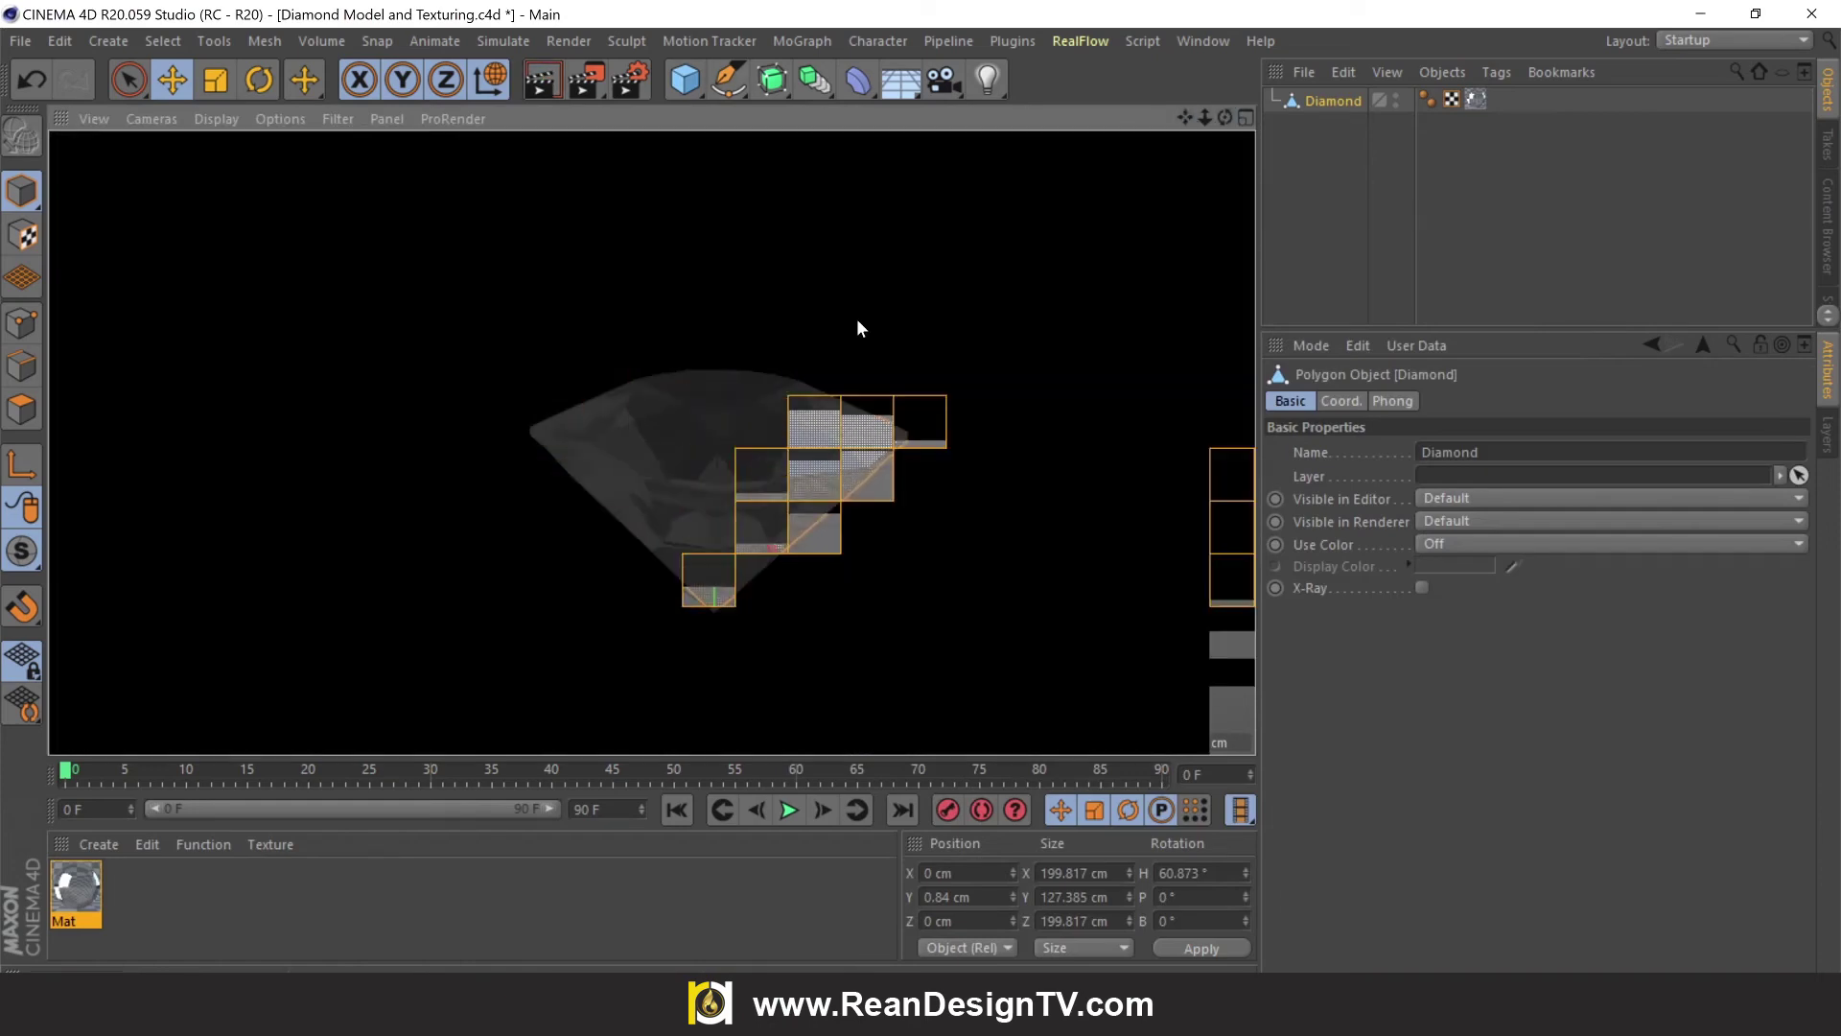
pyautogui.click(949, 492)
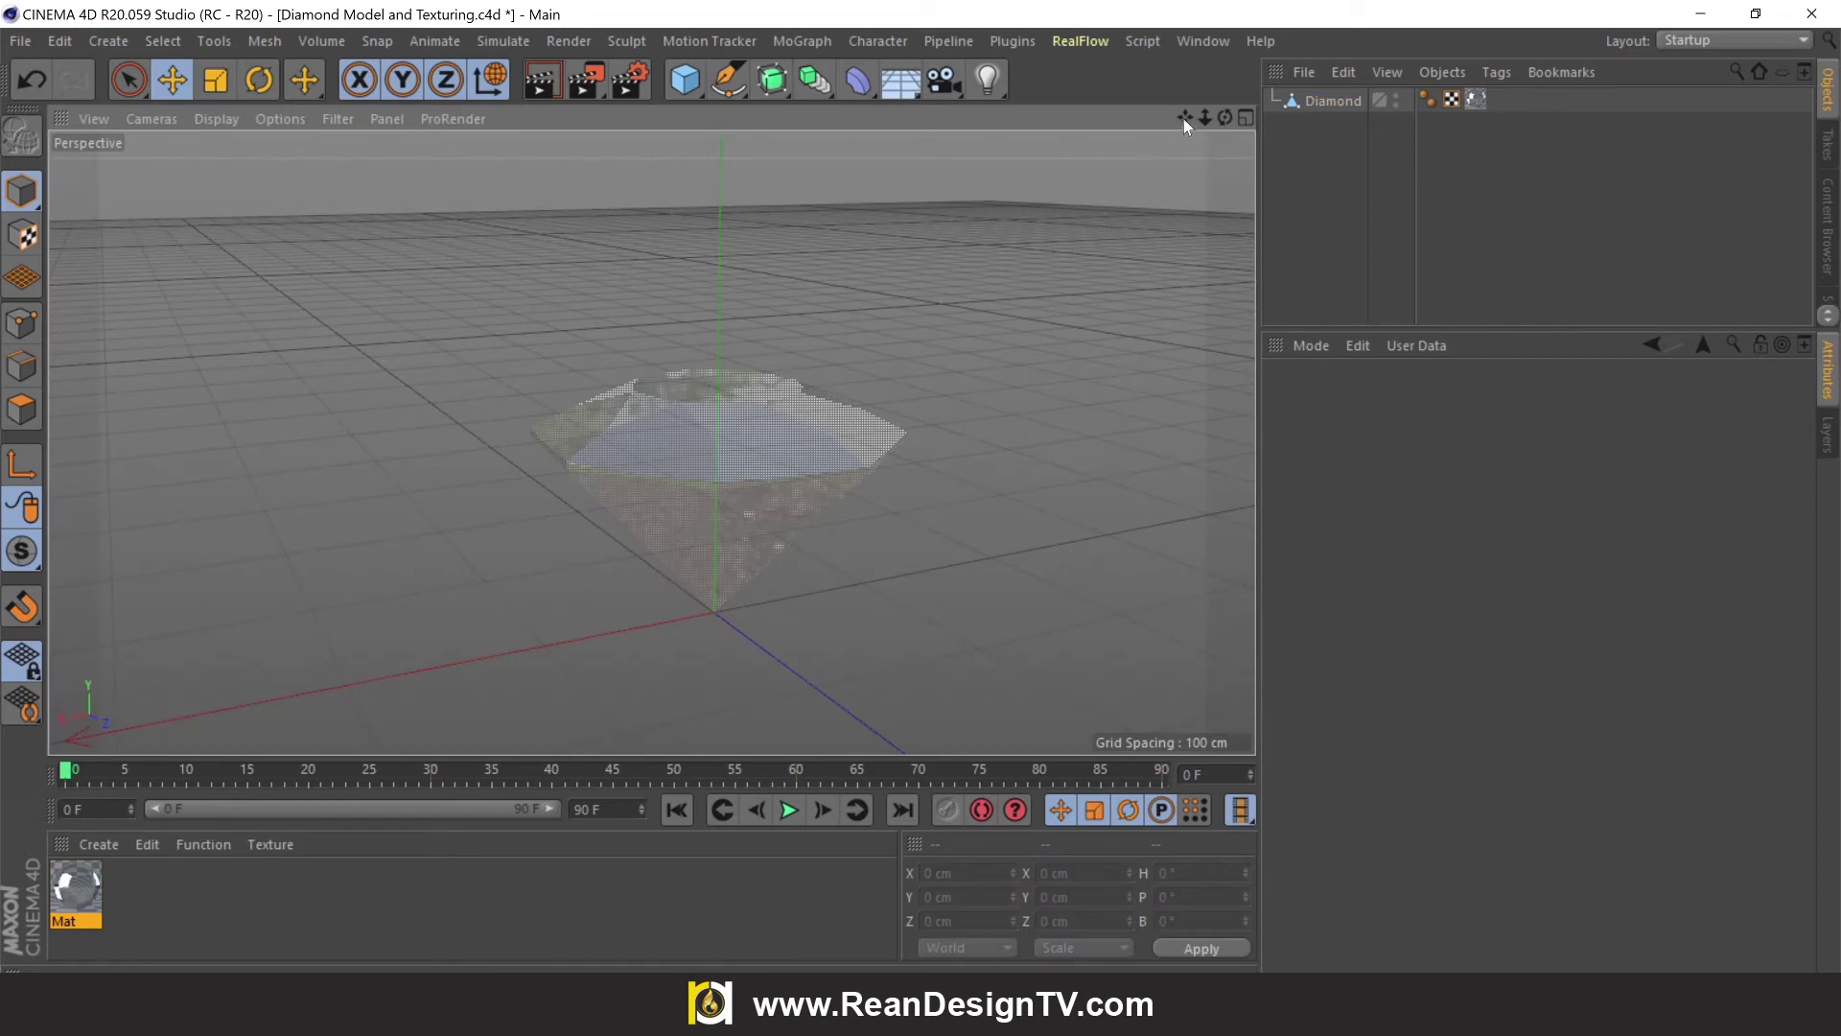
pyautogui.moveTo(1183, 119); pyautogui.dragTo(301, 925)
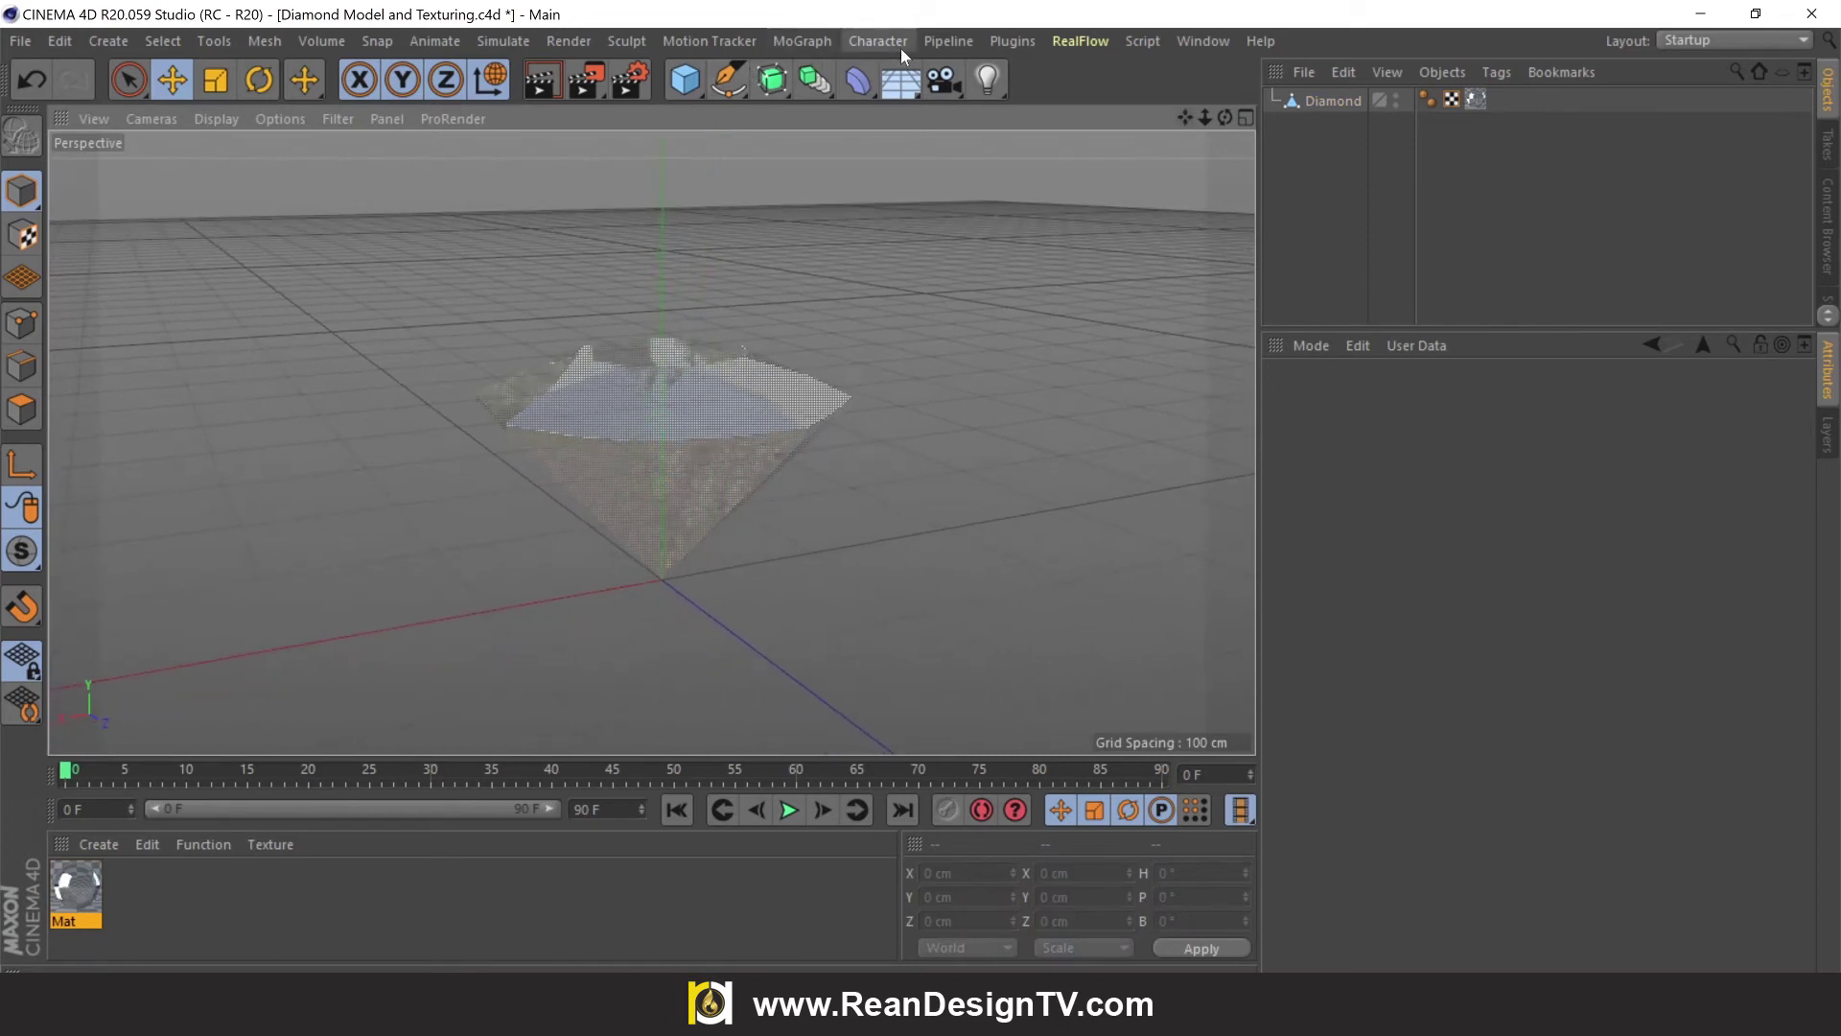
# Add a Sky object and apply a new material to it
pyautogui.click(900, 80)
pyautogui.click(1003, 157)
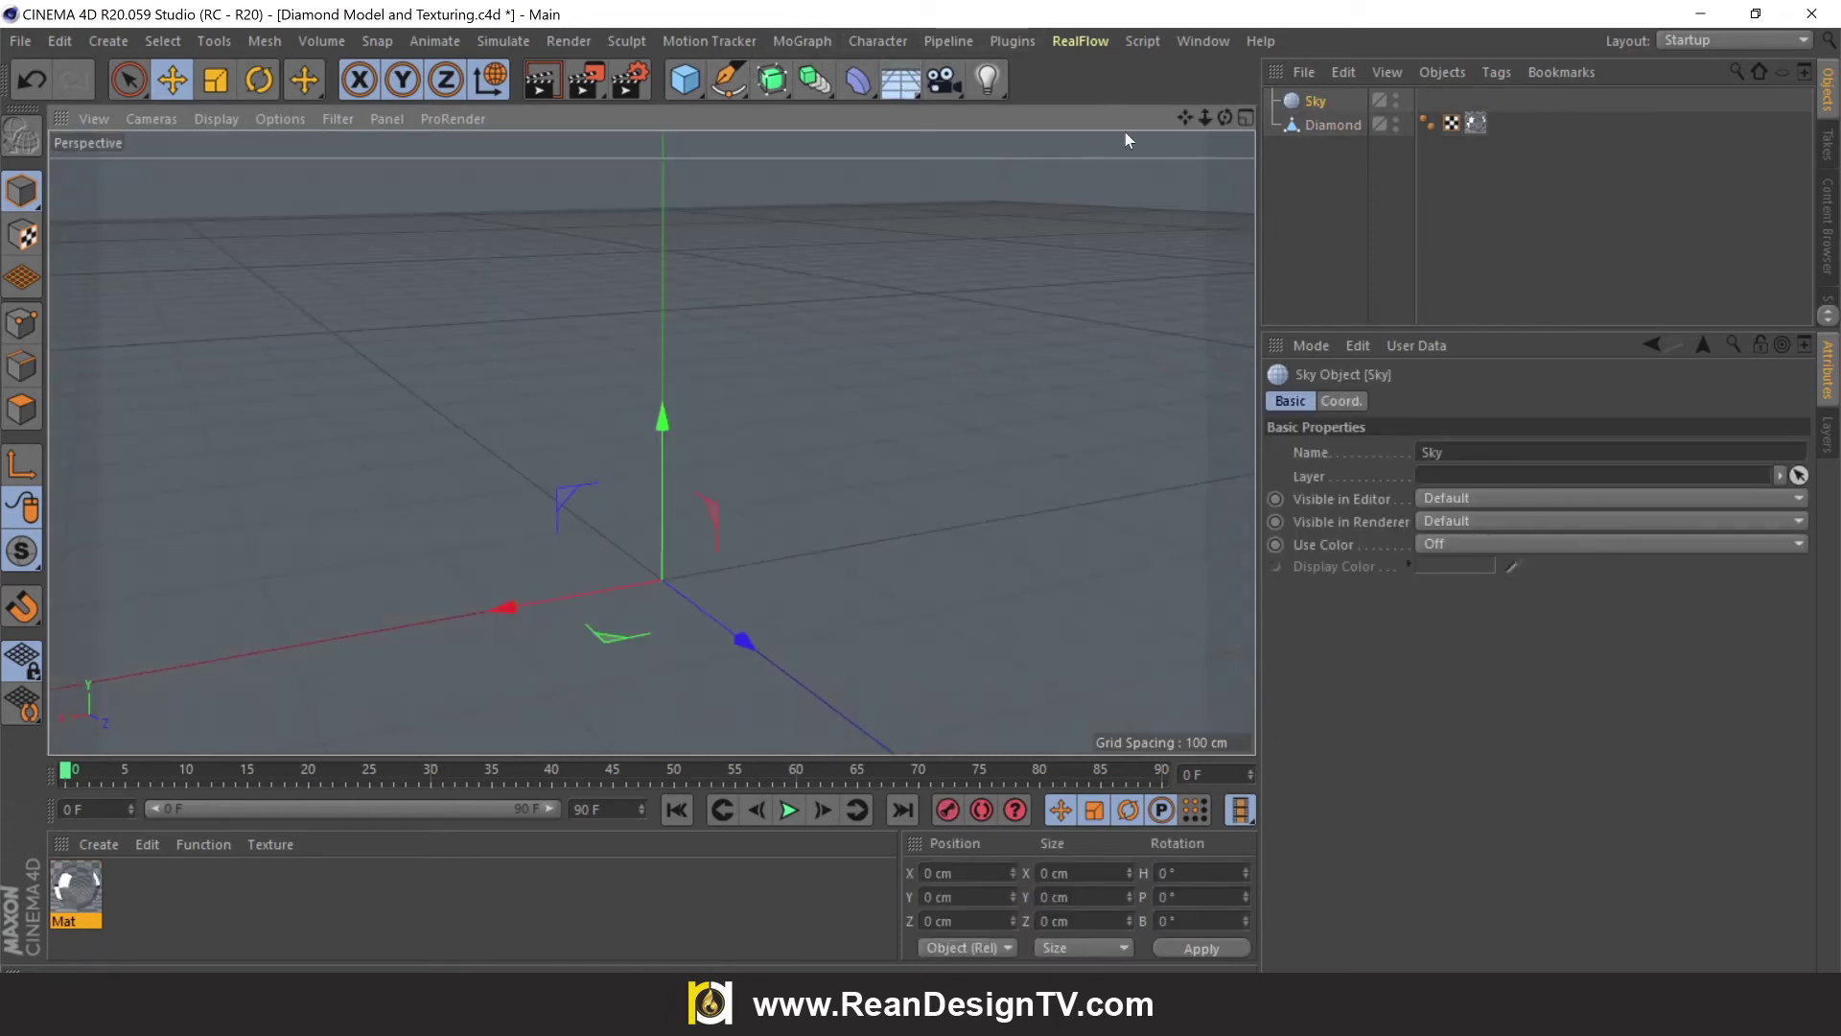
pyautogui.moveTo(1224, 117); pyautogui.dragTo(650, 432)
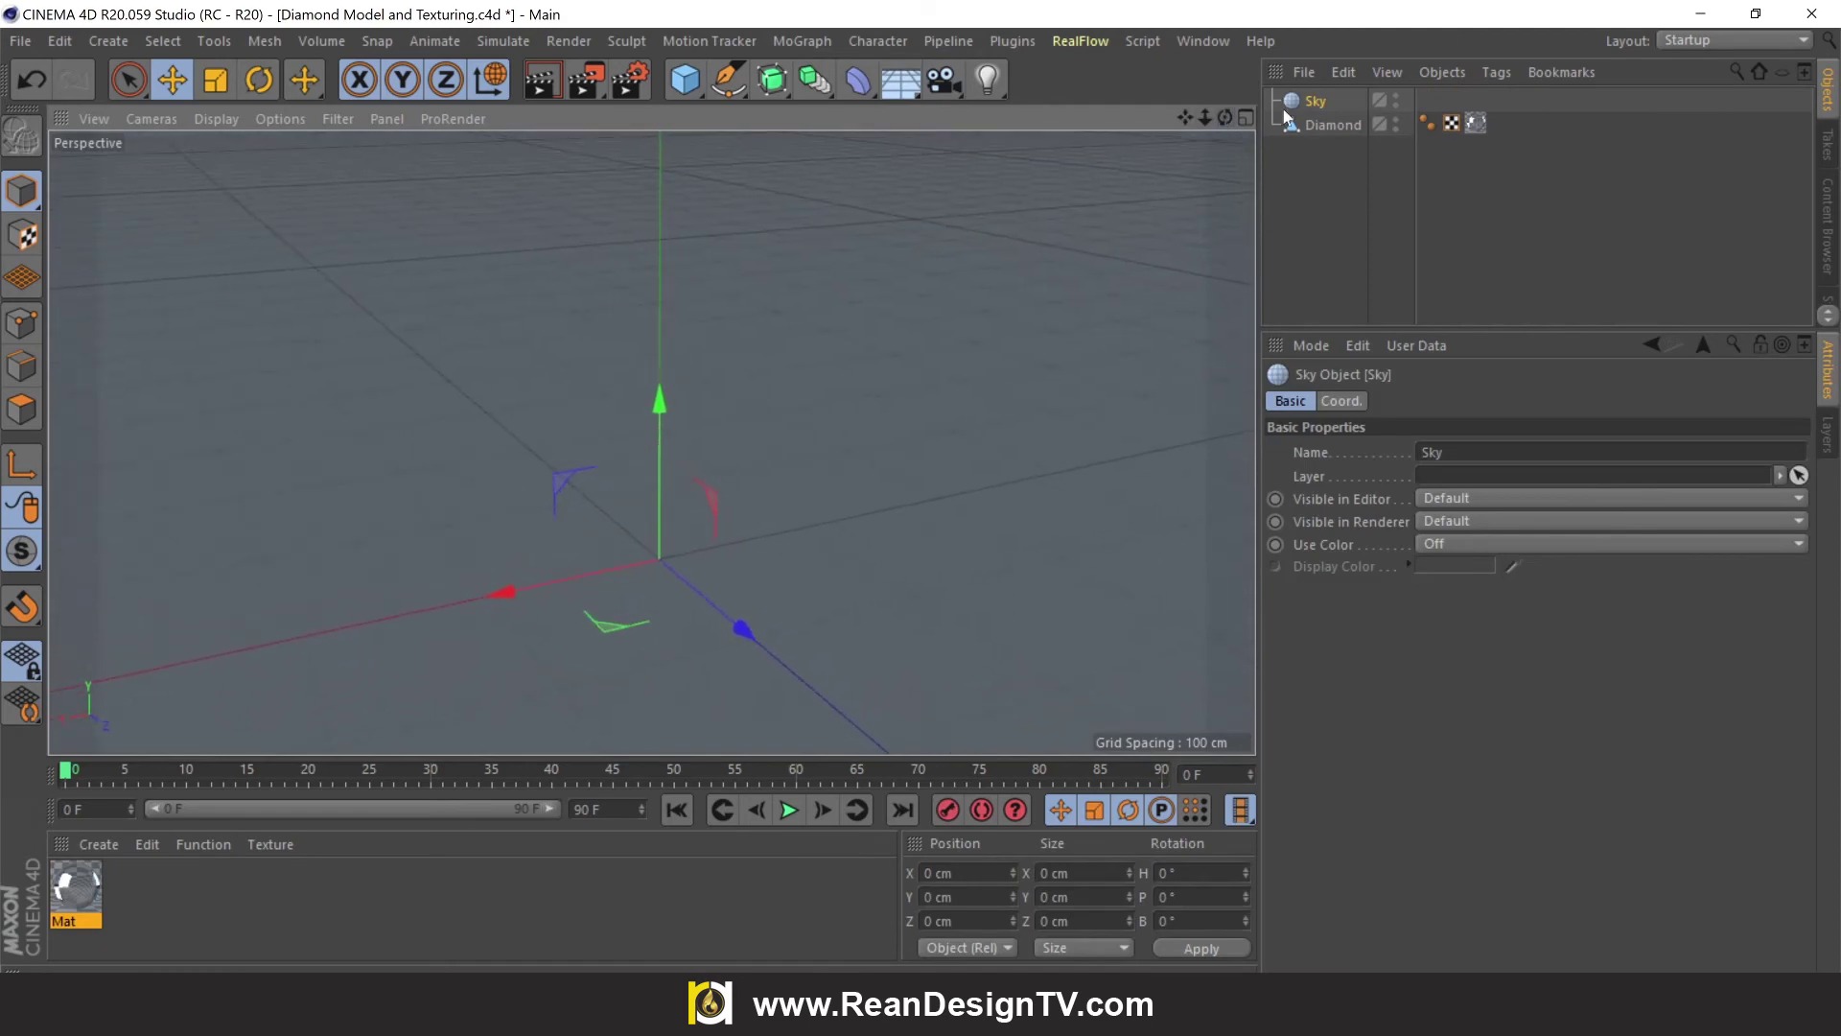
pyautogui.doubleClick(161, 878)
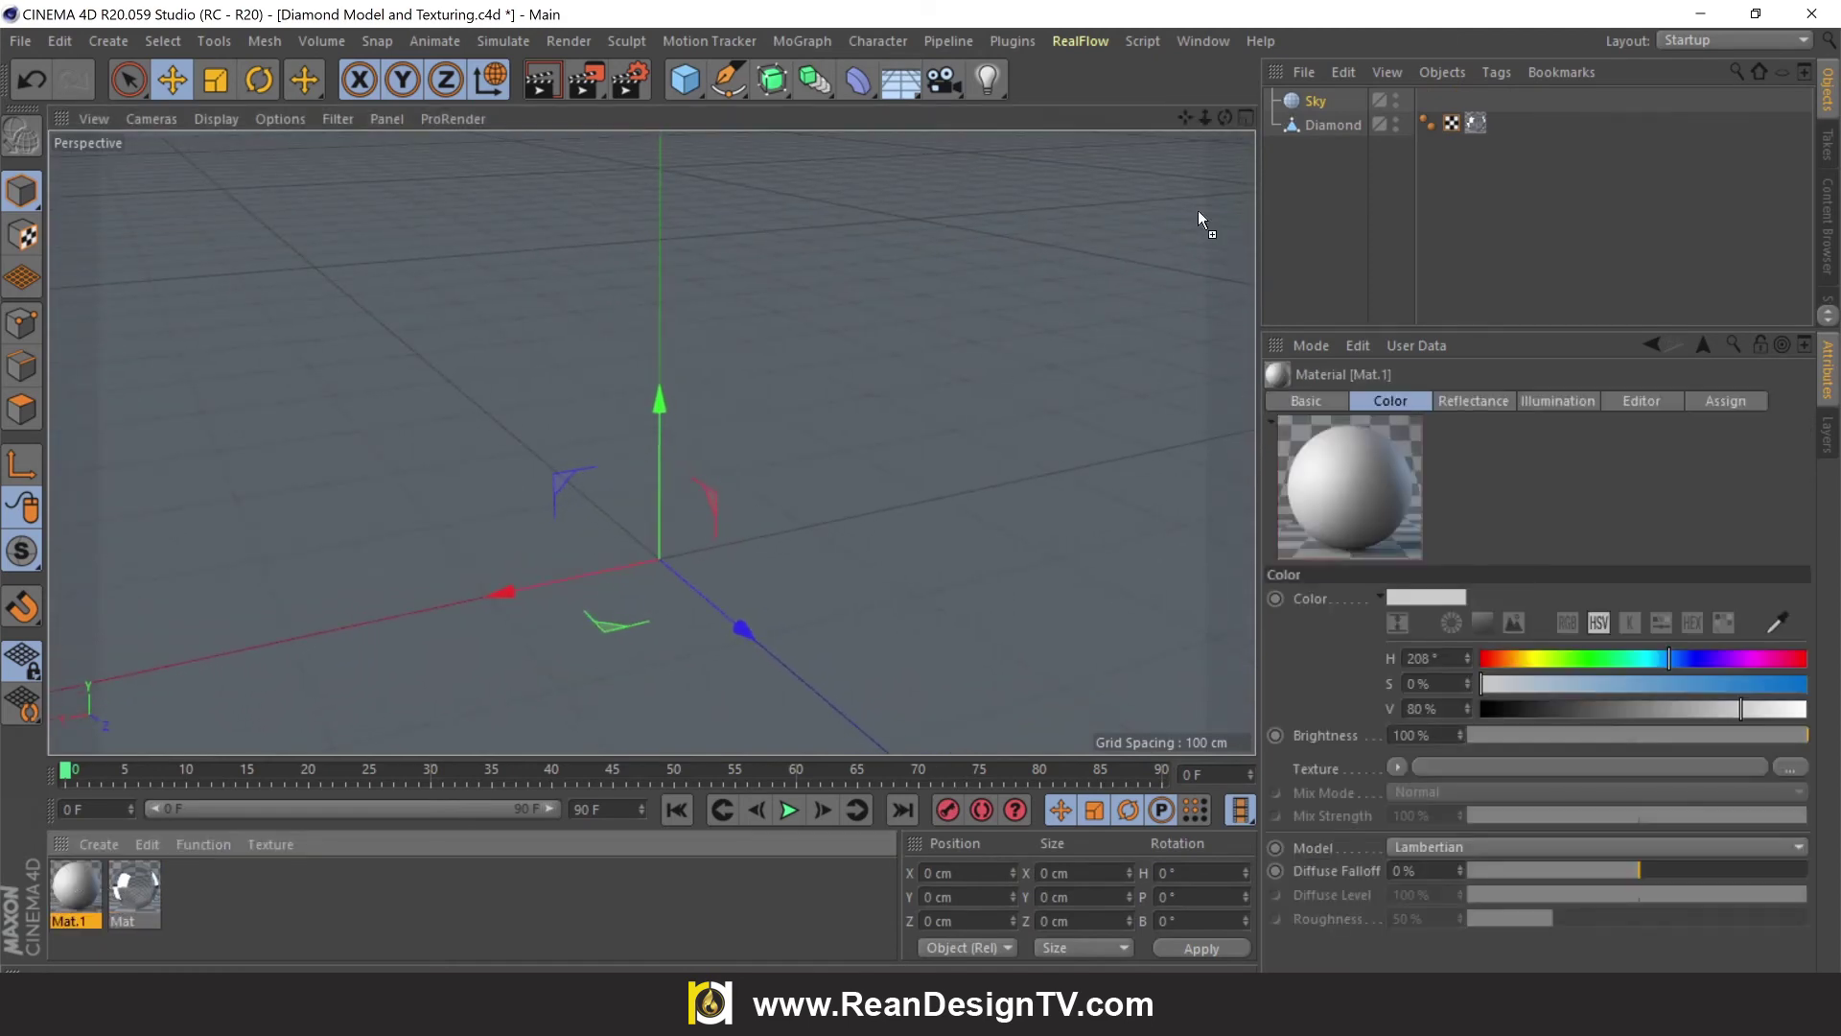
pyautogui.moveTo(1314, 106); pyautogui.dragTo(1314, 106)
# Make Mat.1 luminance-only, colour and reflectance off, textured with the HDR 10 image
pyautogui.doubleClick(69, 896)
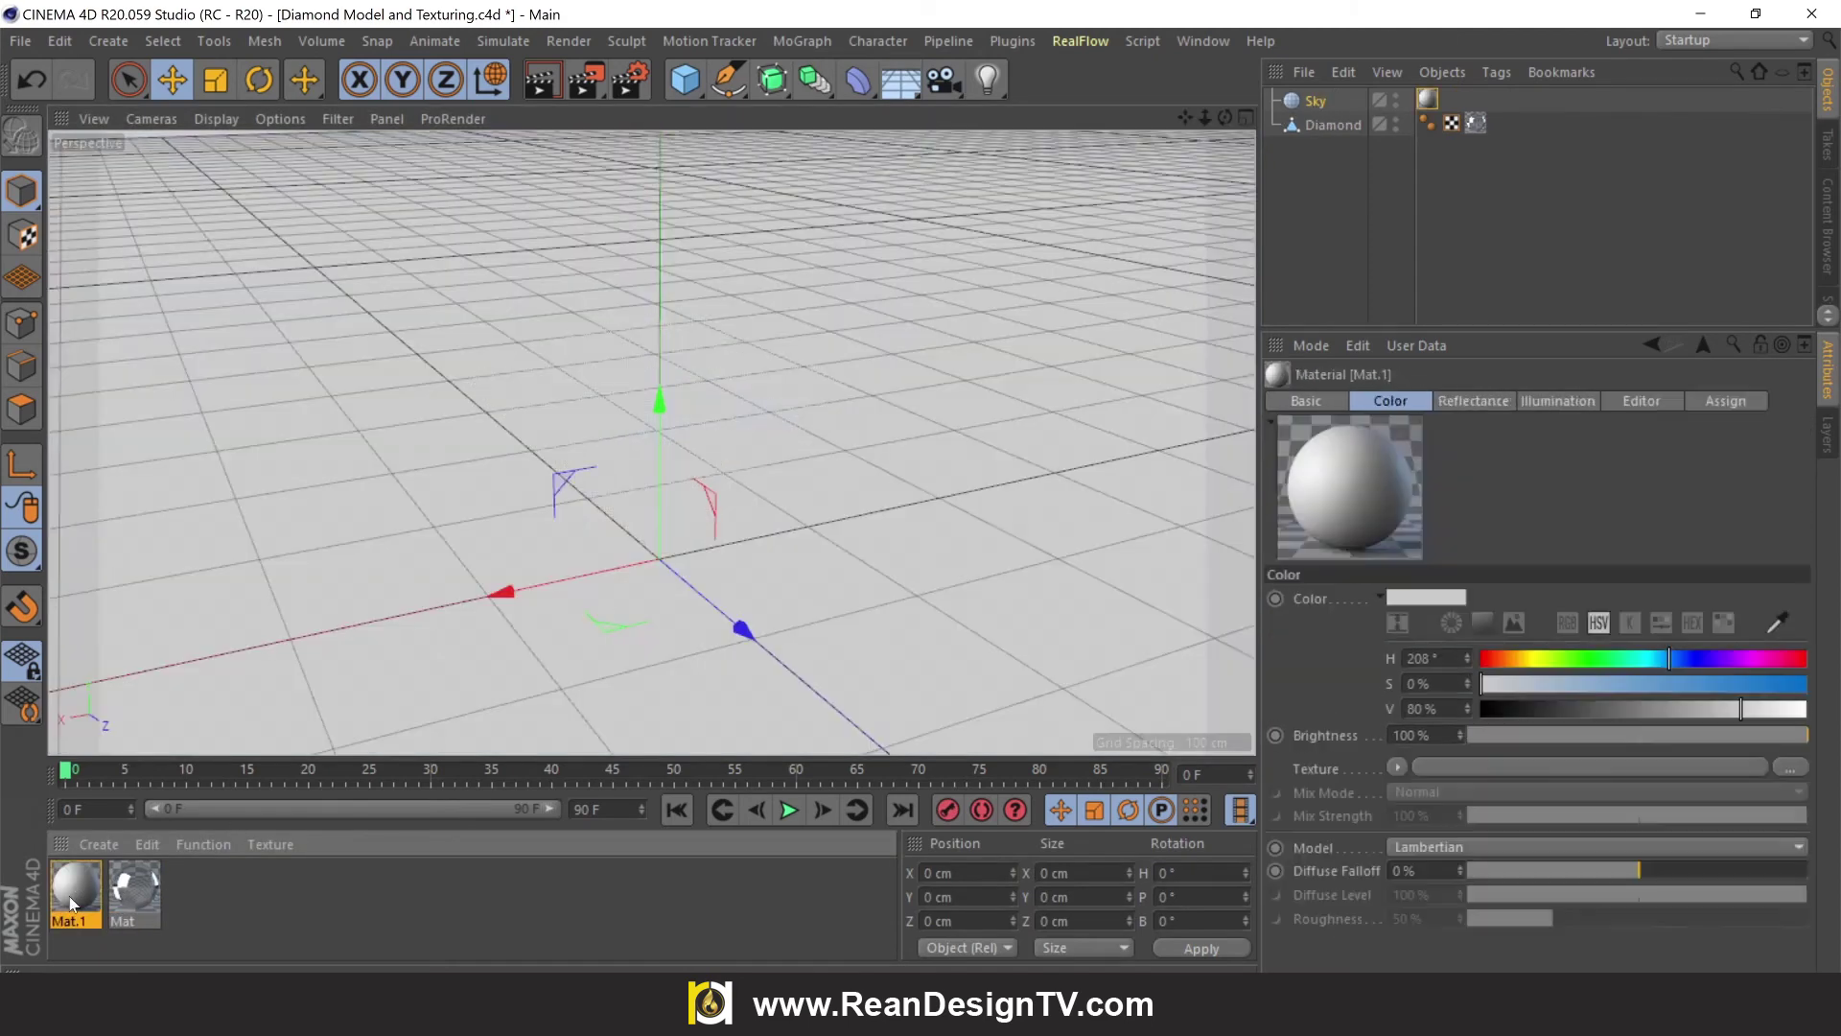
pyautogui.click(482, 500)
pyautogui.click(484, 413)
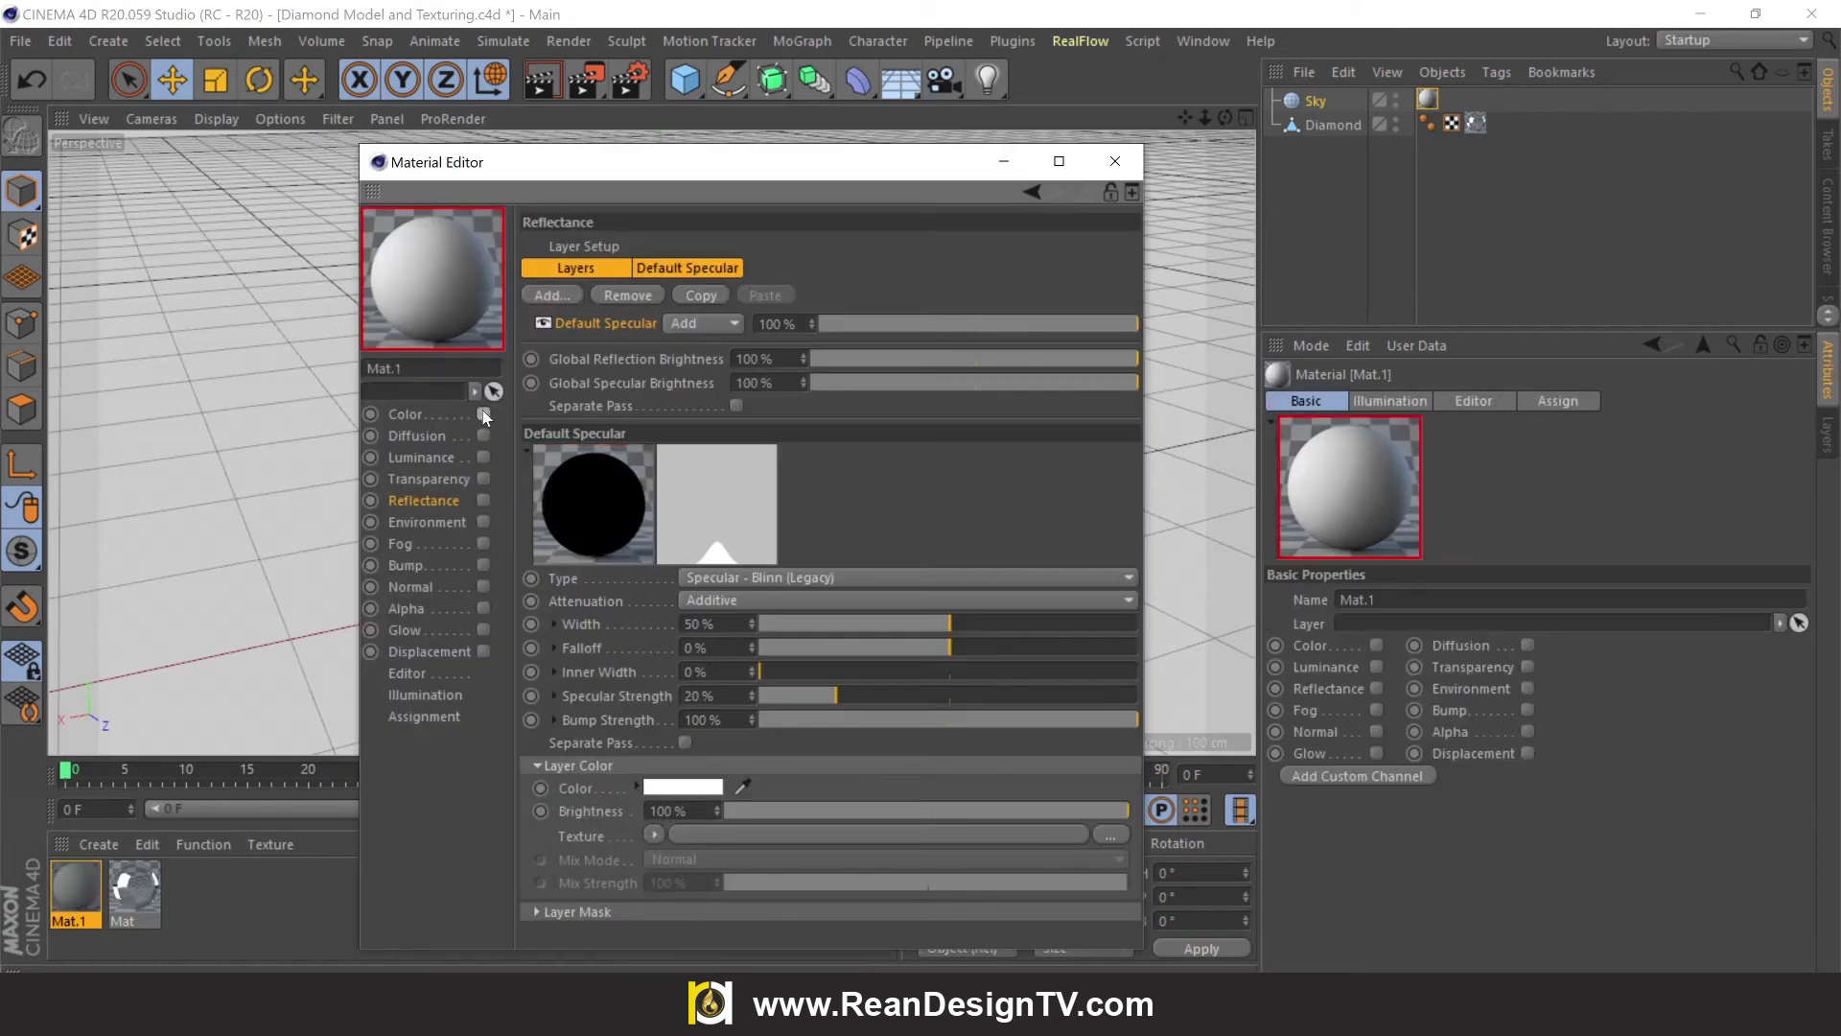
pyautogui.click(452, 456)
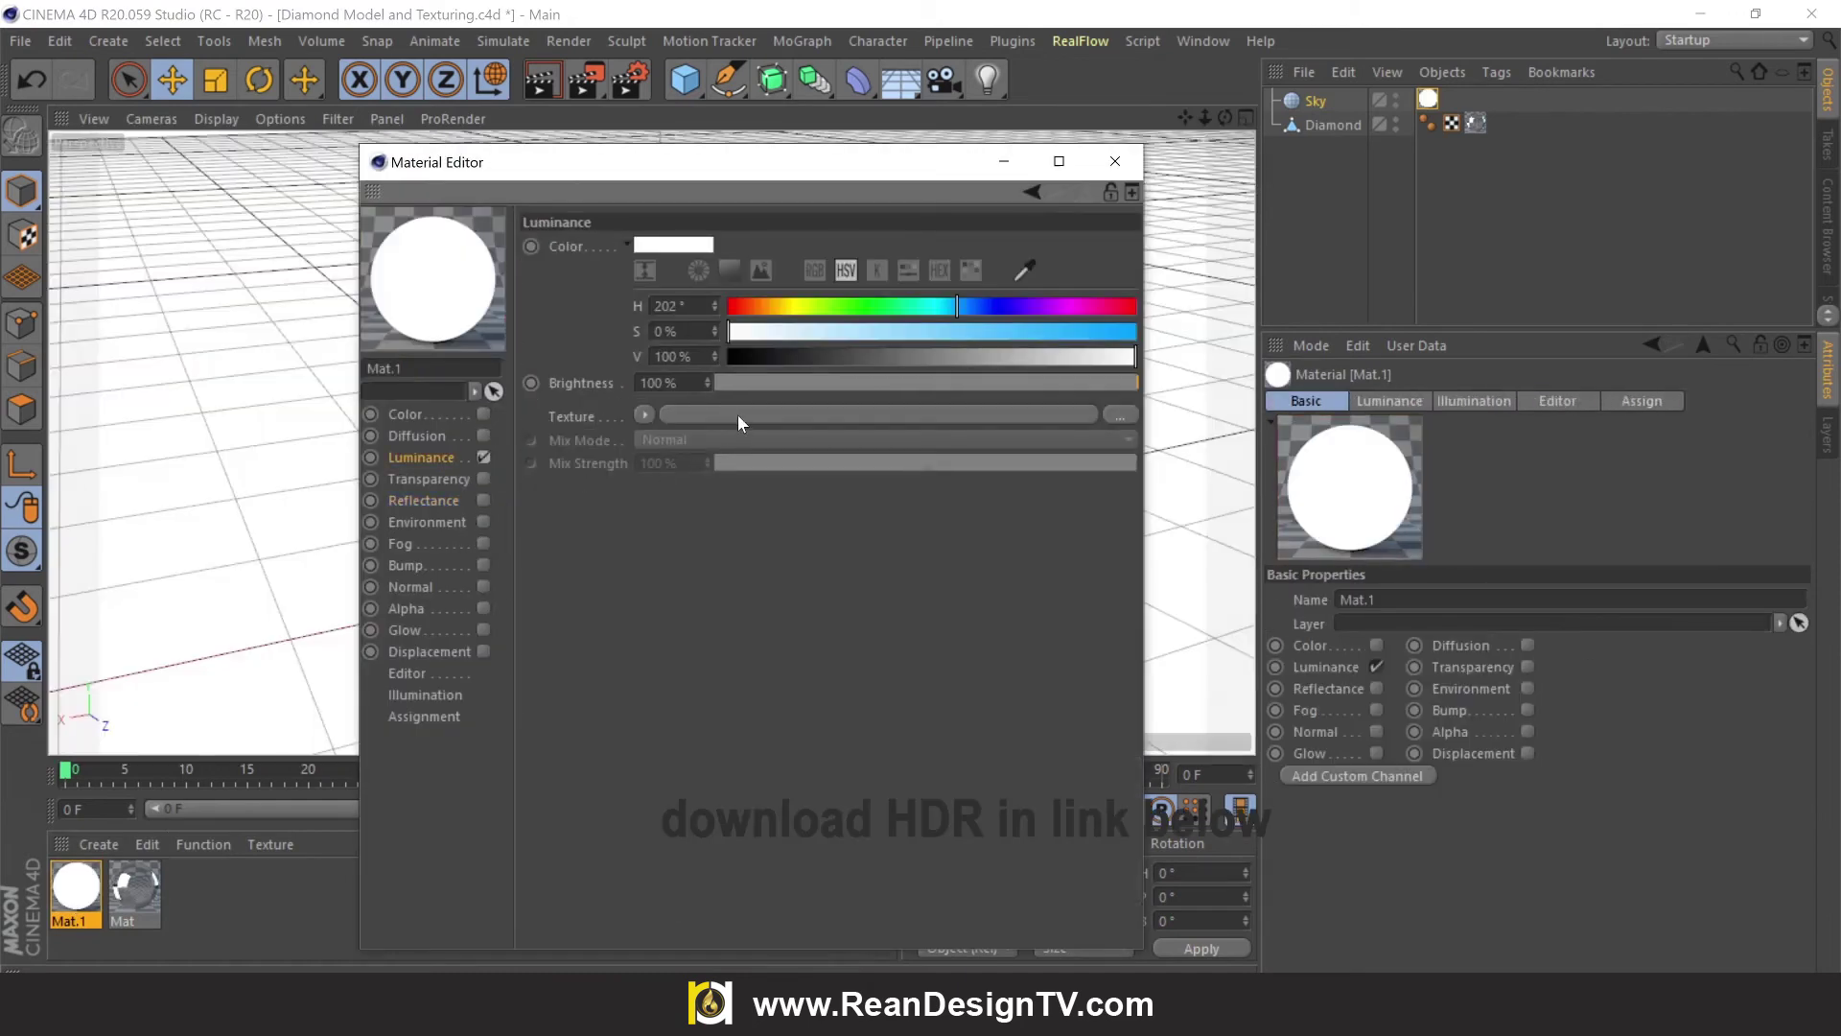
pyautogui.click(738, 415)
pyautogui.doubleClick(669, 372)
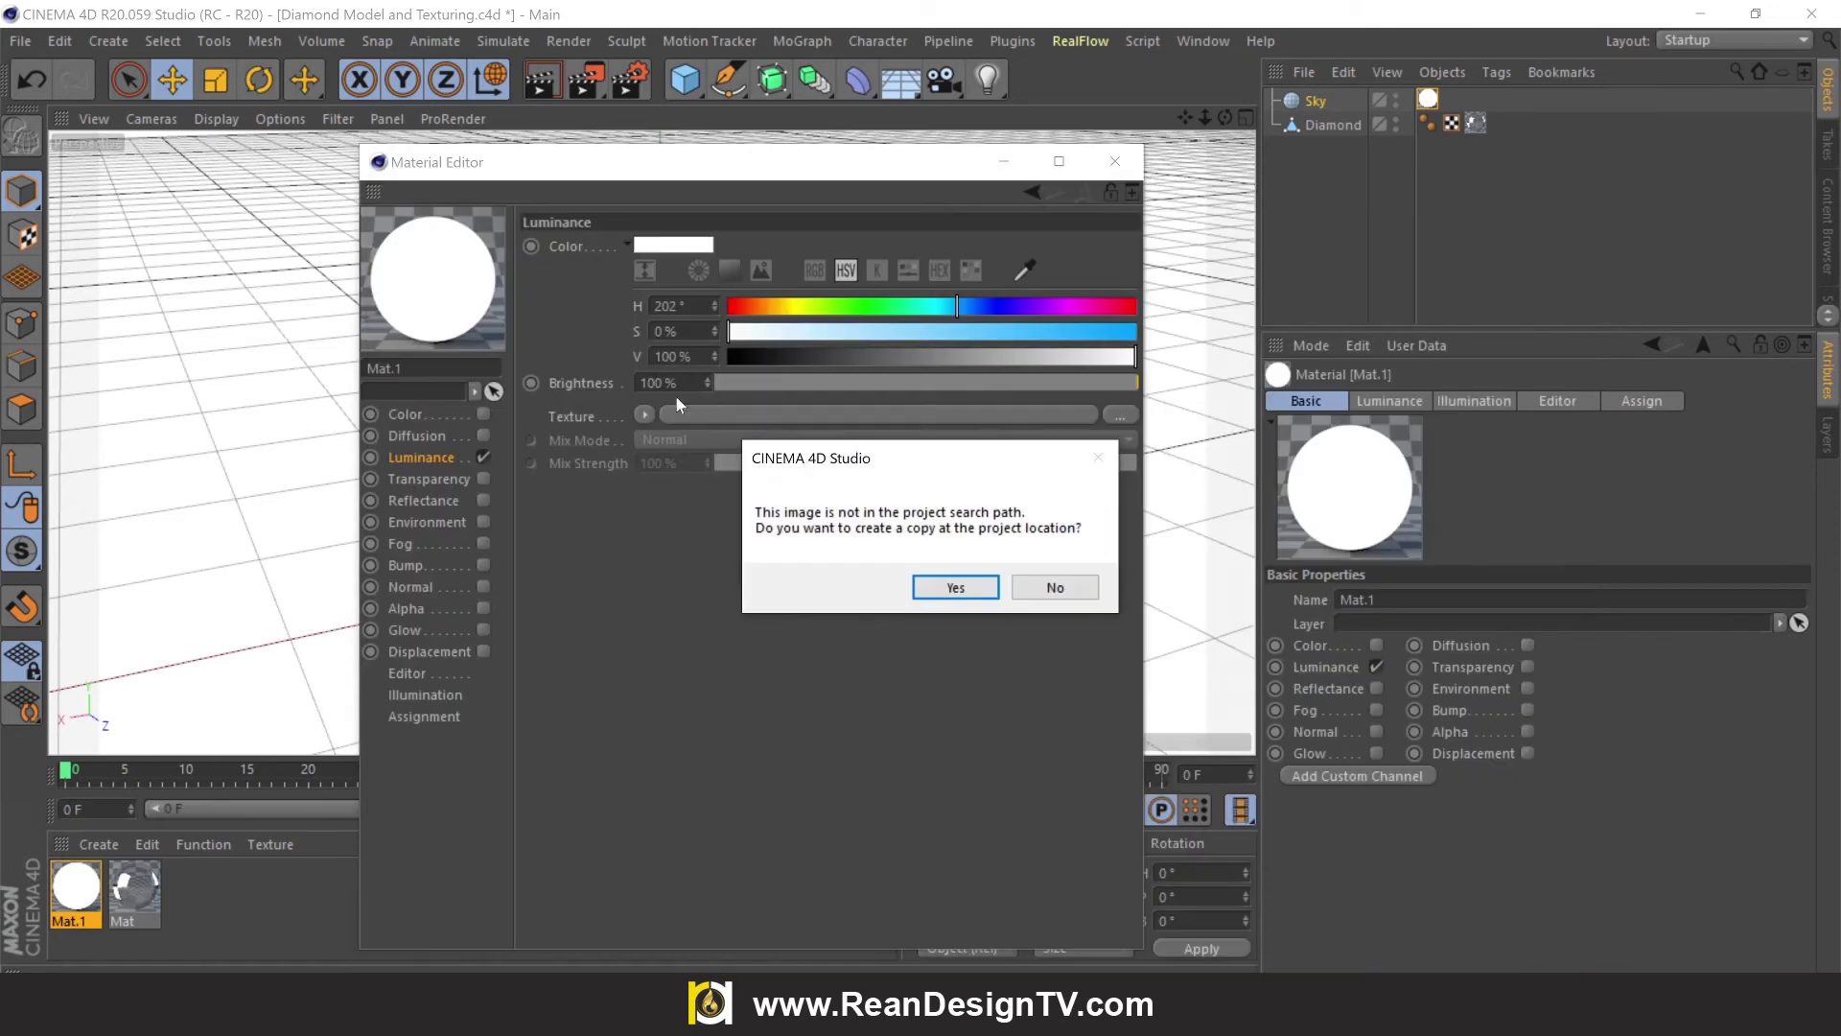
pyautogui.click(1046, 587)
# Render the view to preview the diamond refracting the HDR sky
pyautogui.click(1115, 171)
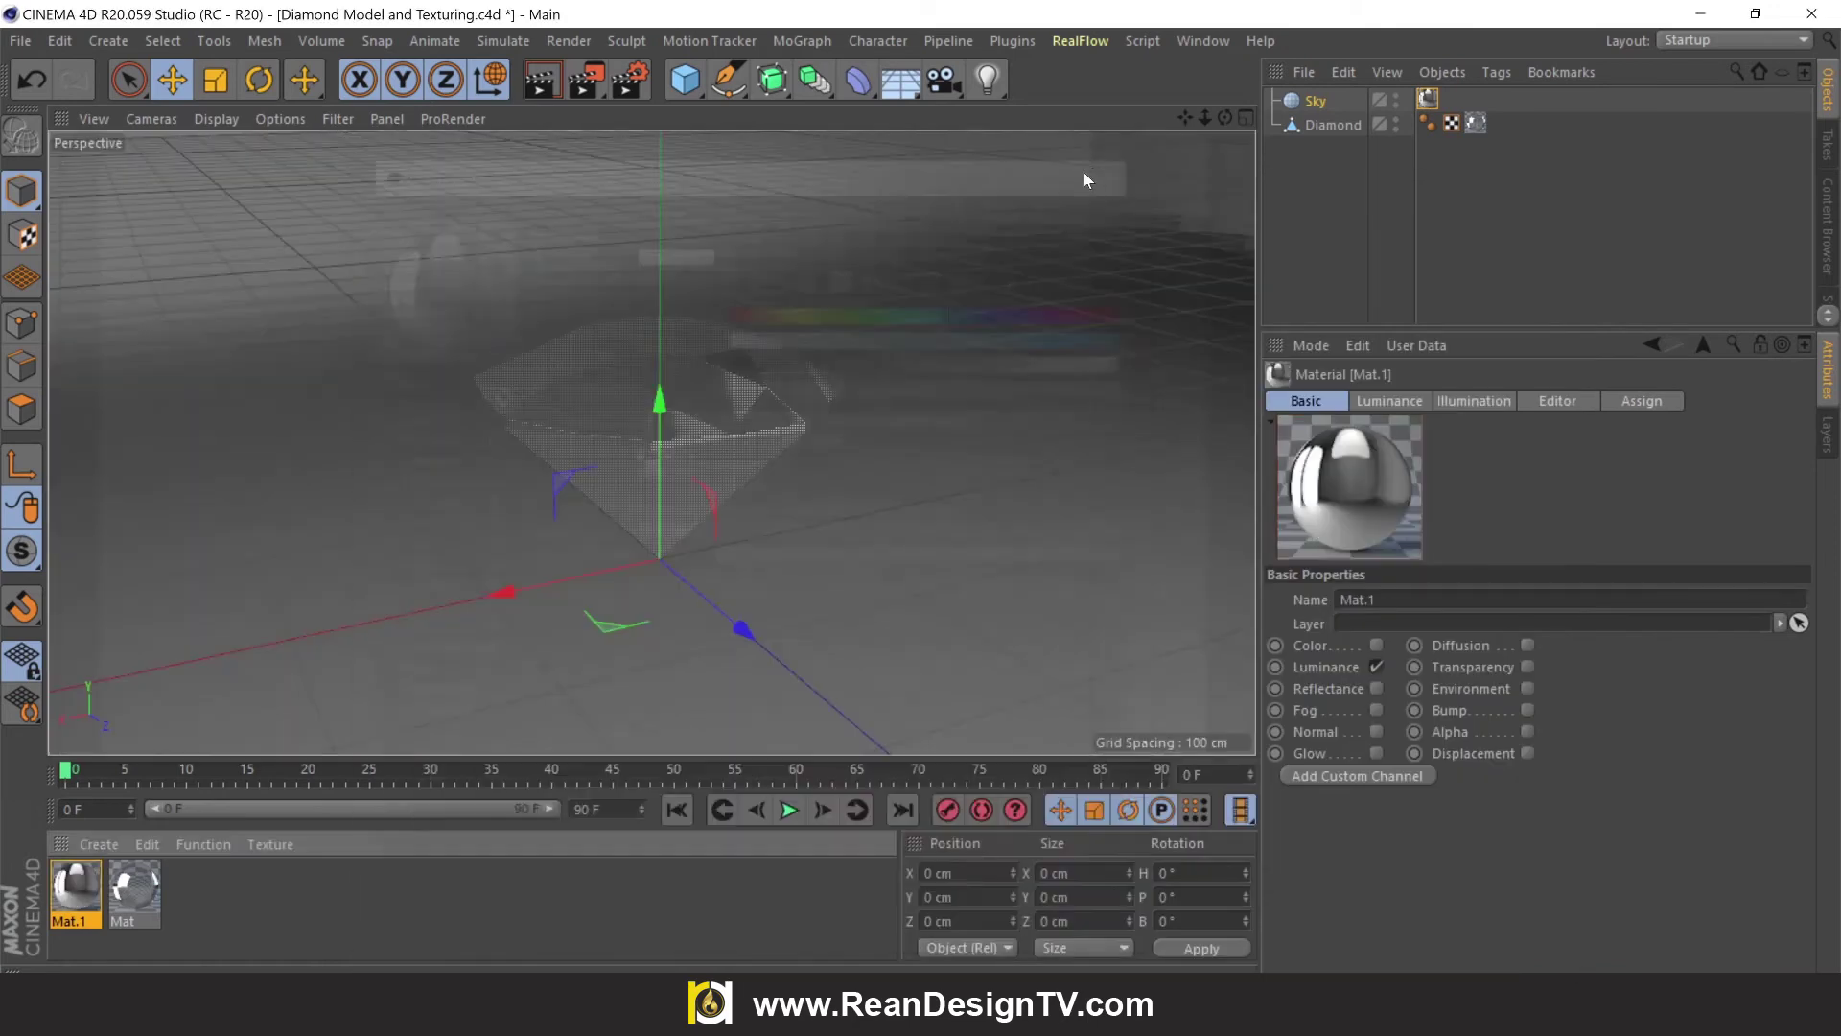
pyautogui.click(552, 89)
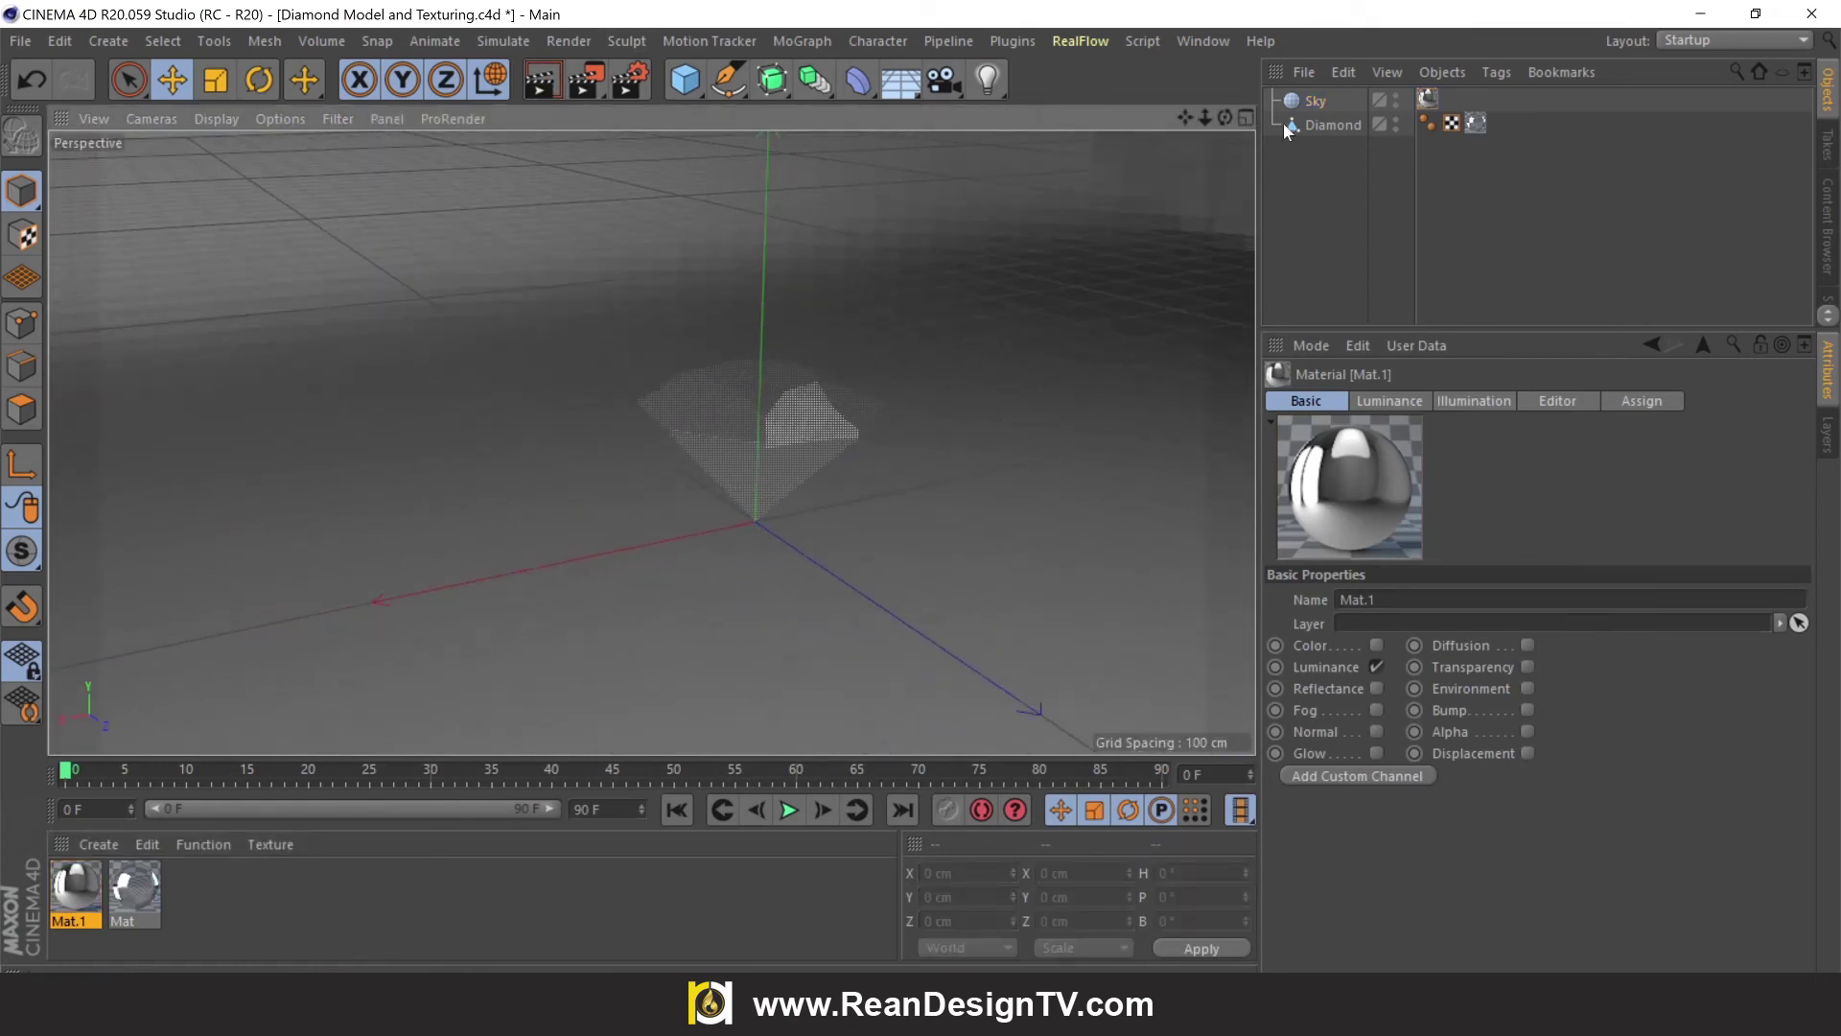
pyautogui.click(1300, 100)
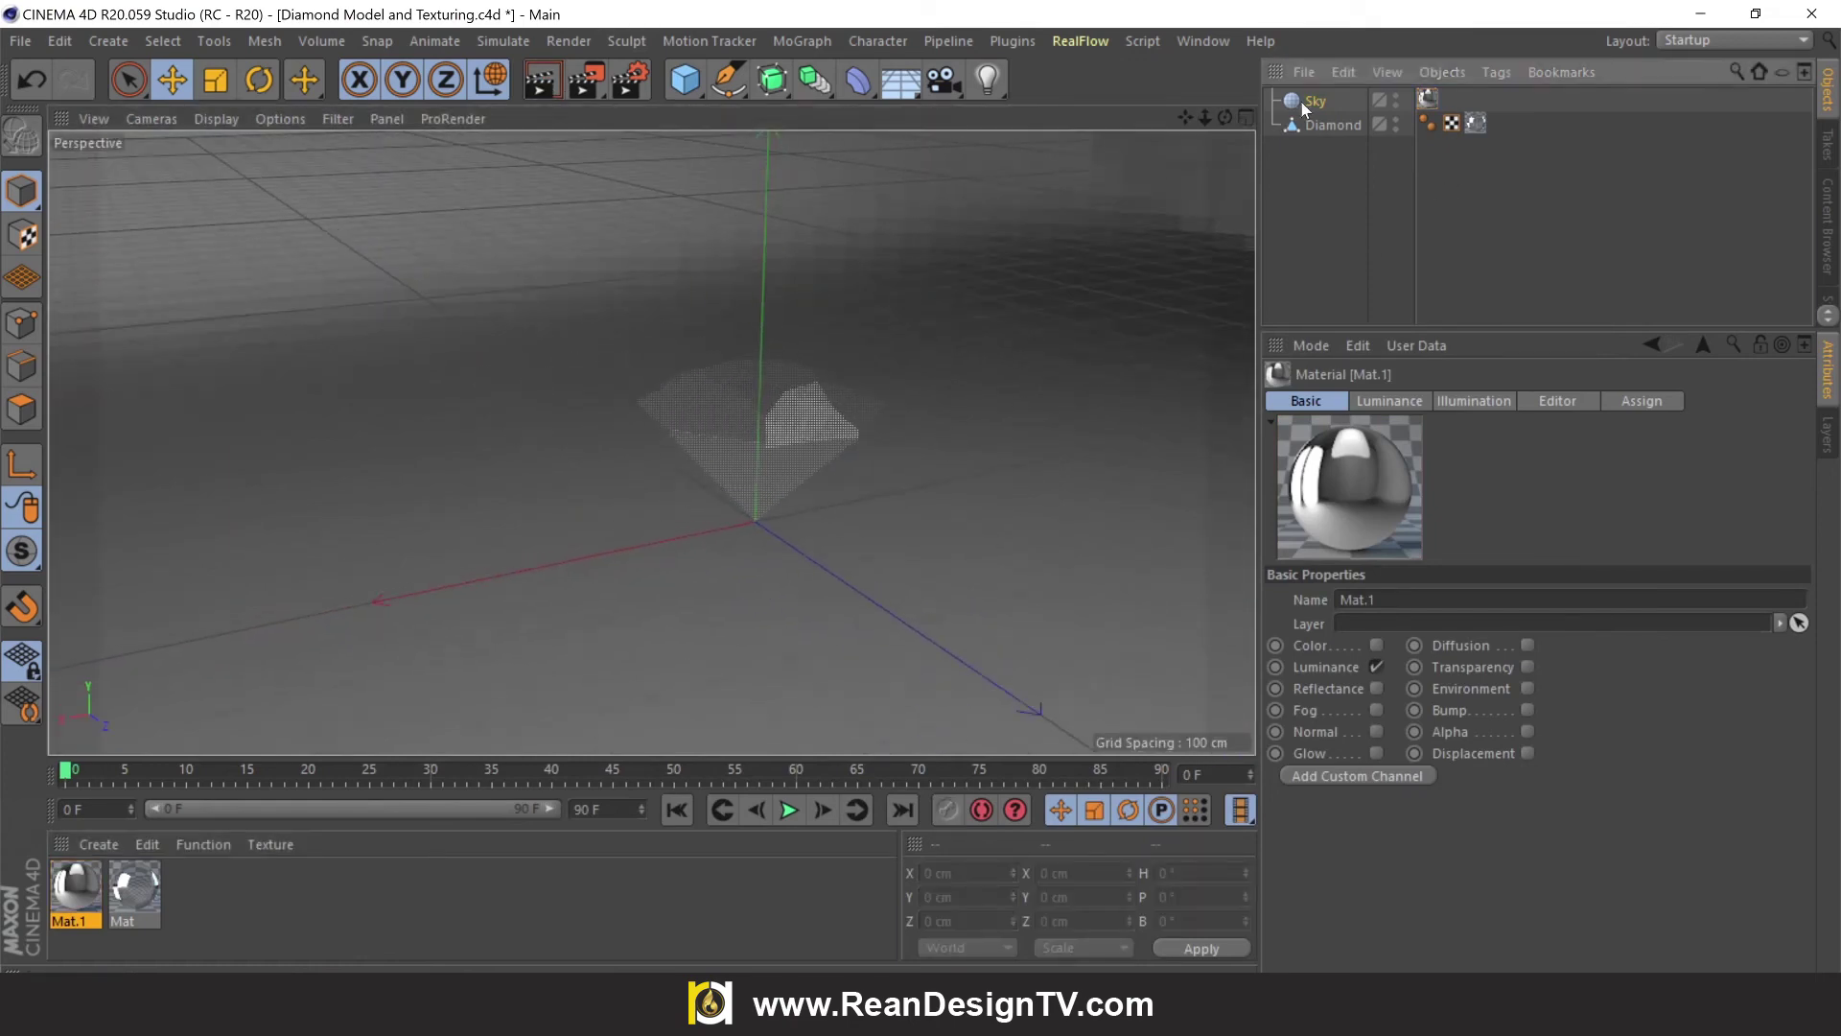
pyautogui.rightClick(1313, 102)
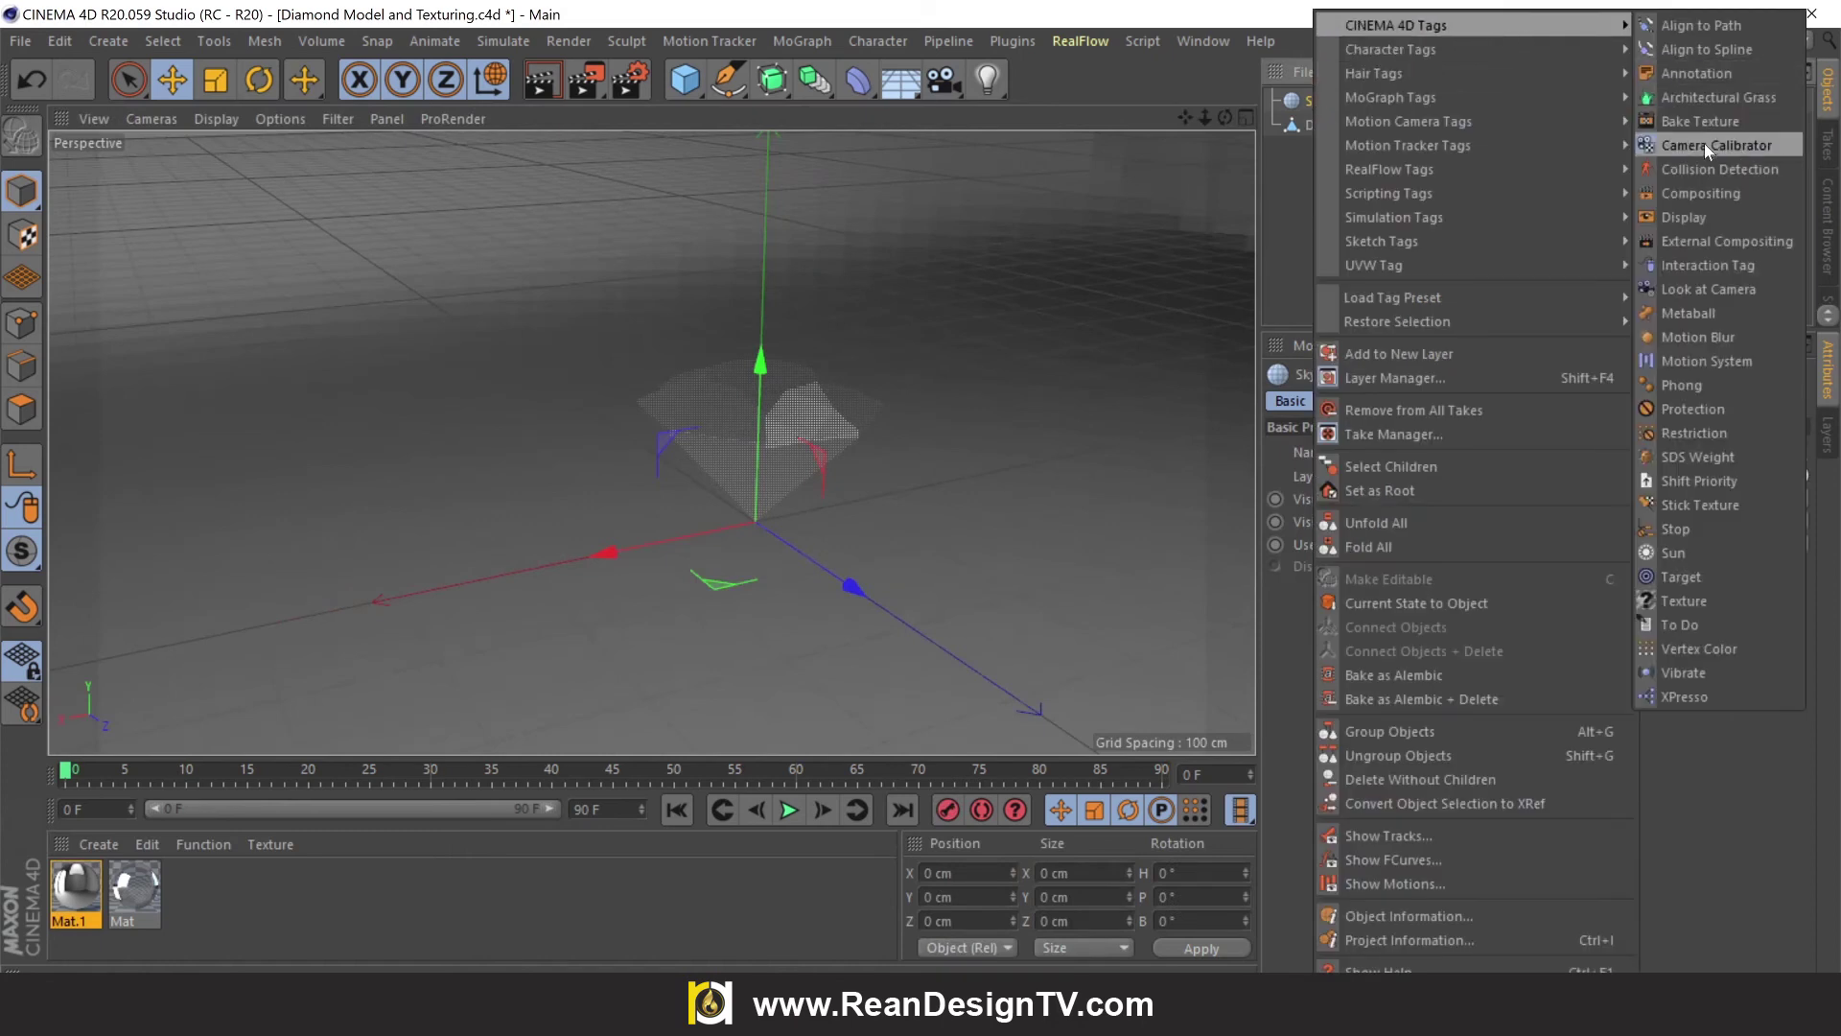
# Add a Compositing tag to the Sky and run a test render
pyautogui.click(1705, 194)
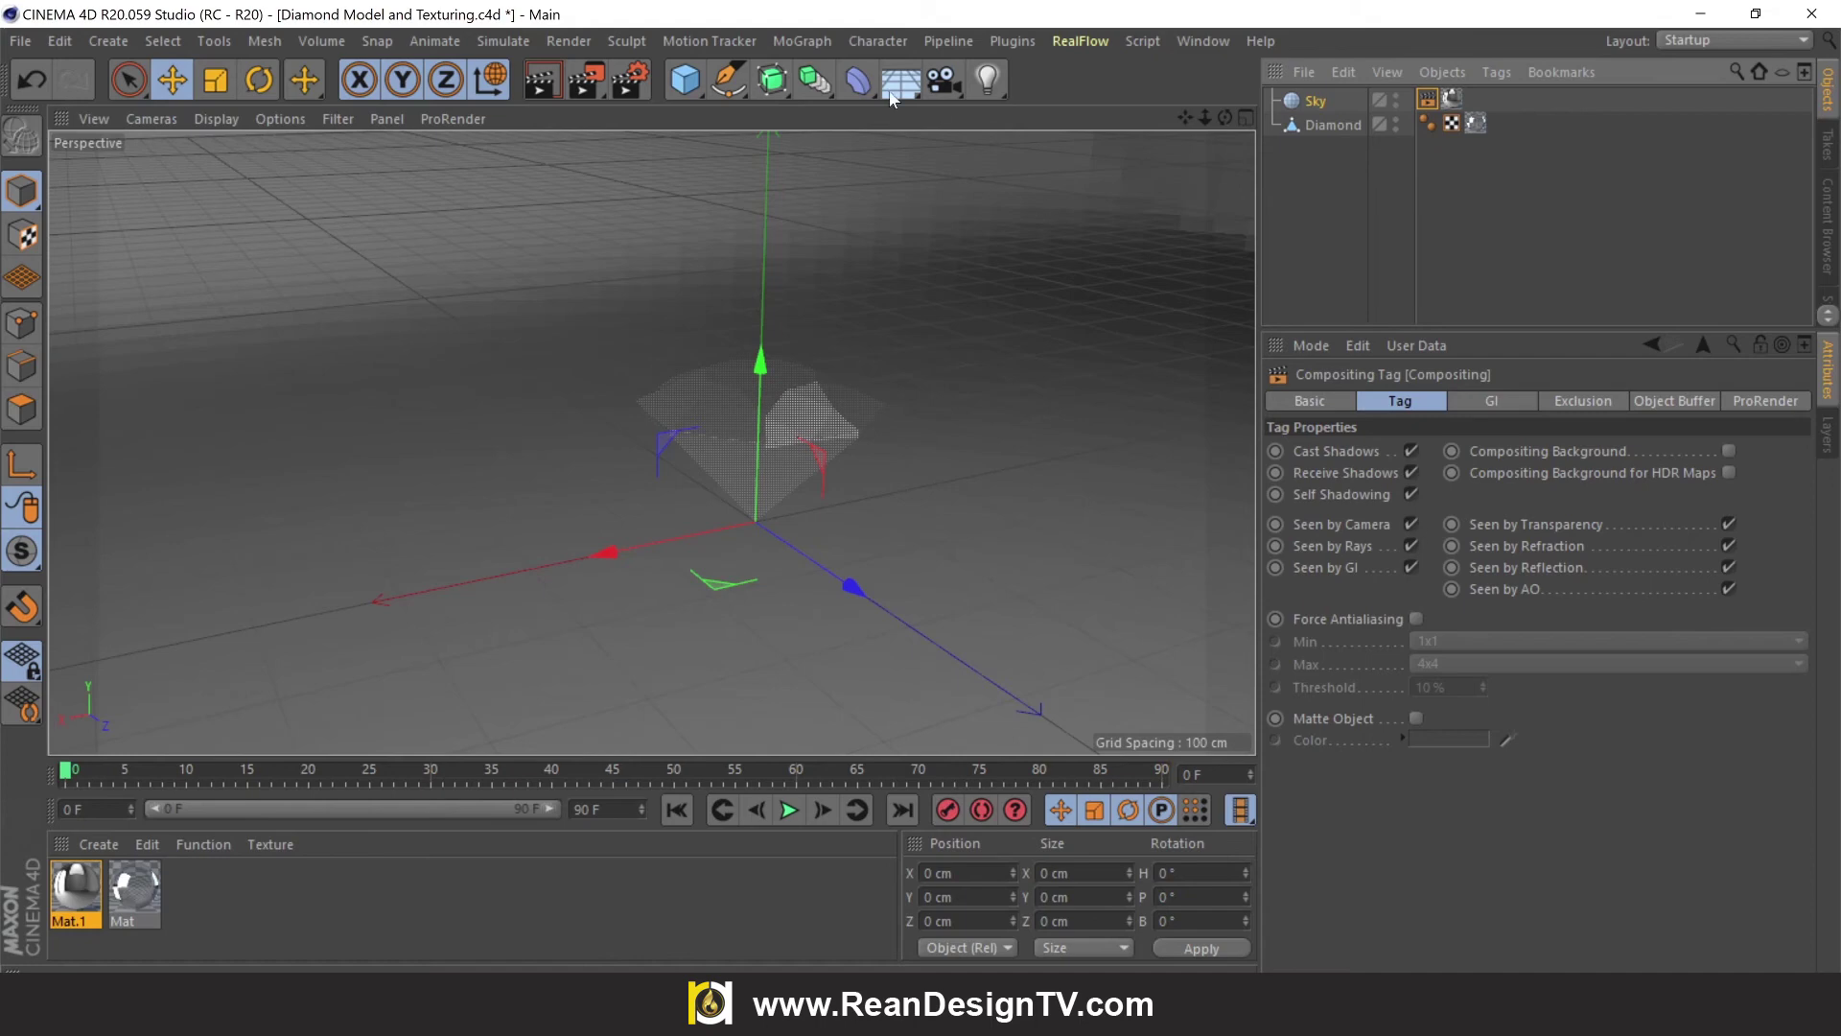
pyautogui.click(542, 81)
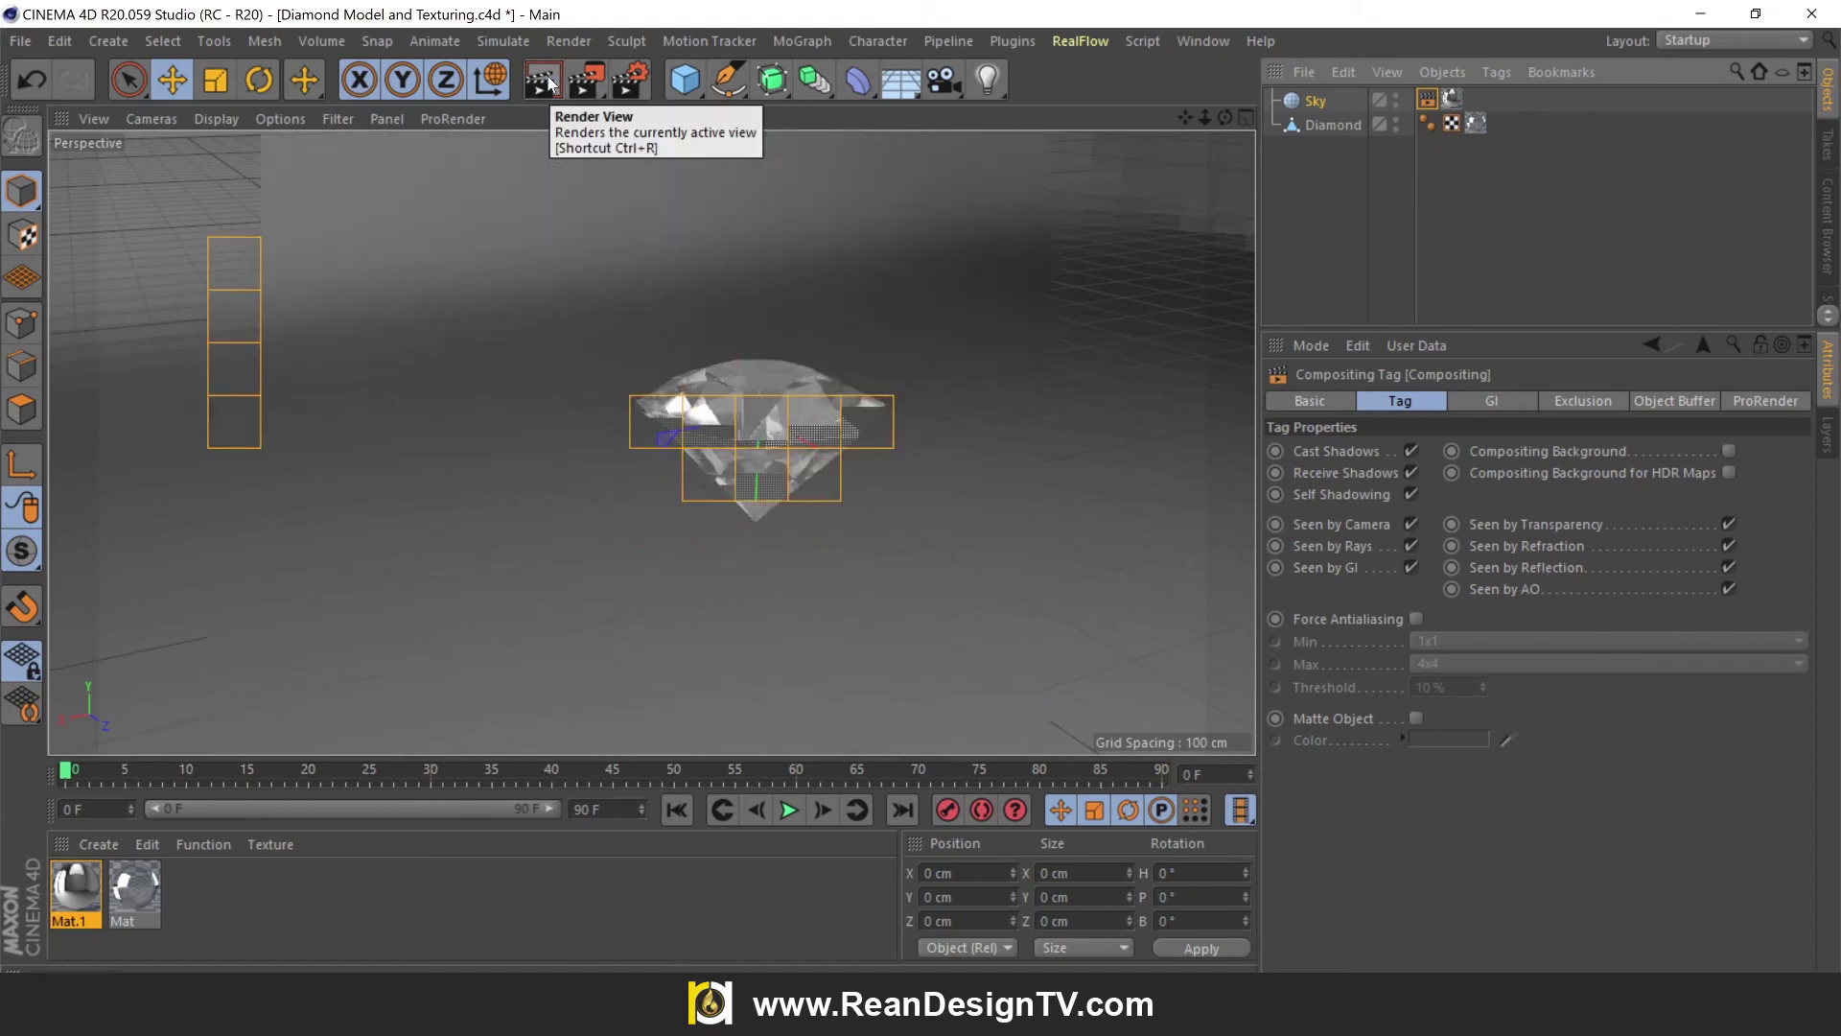
pyautogui.moveTo(1185, 117); pyautogui.dragTo(1070, 168)
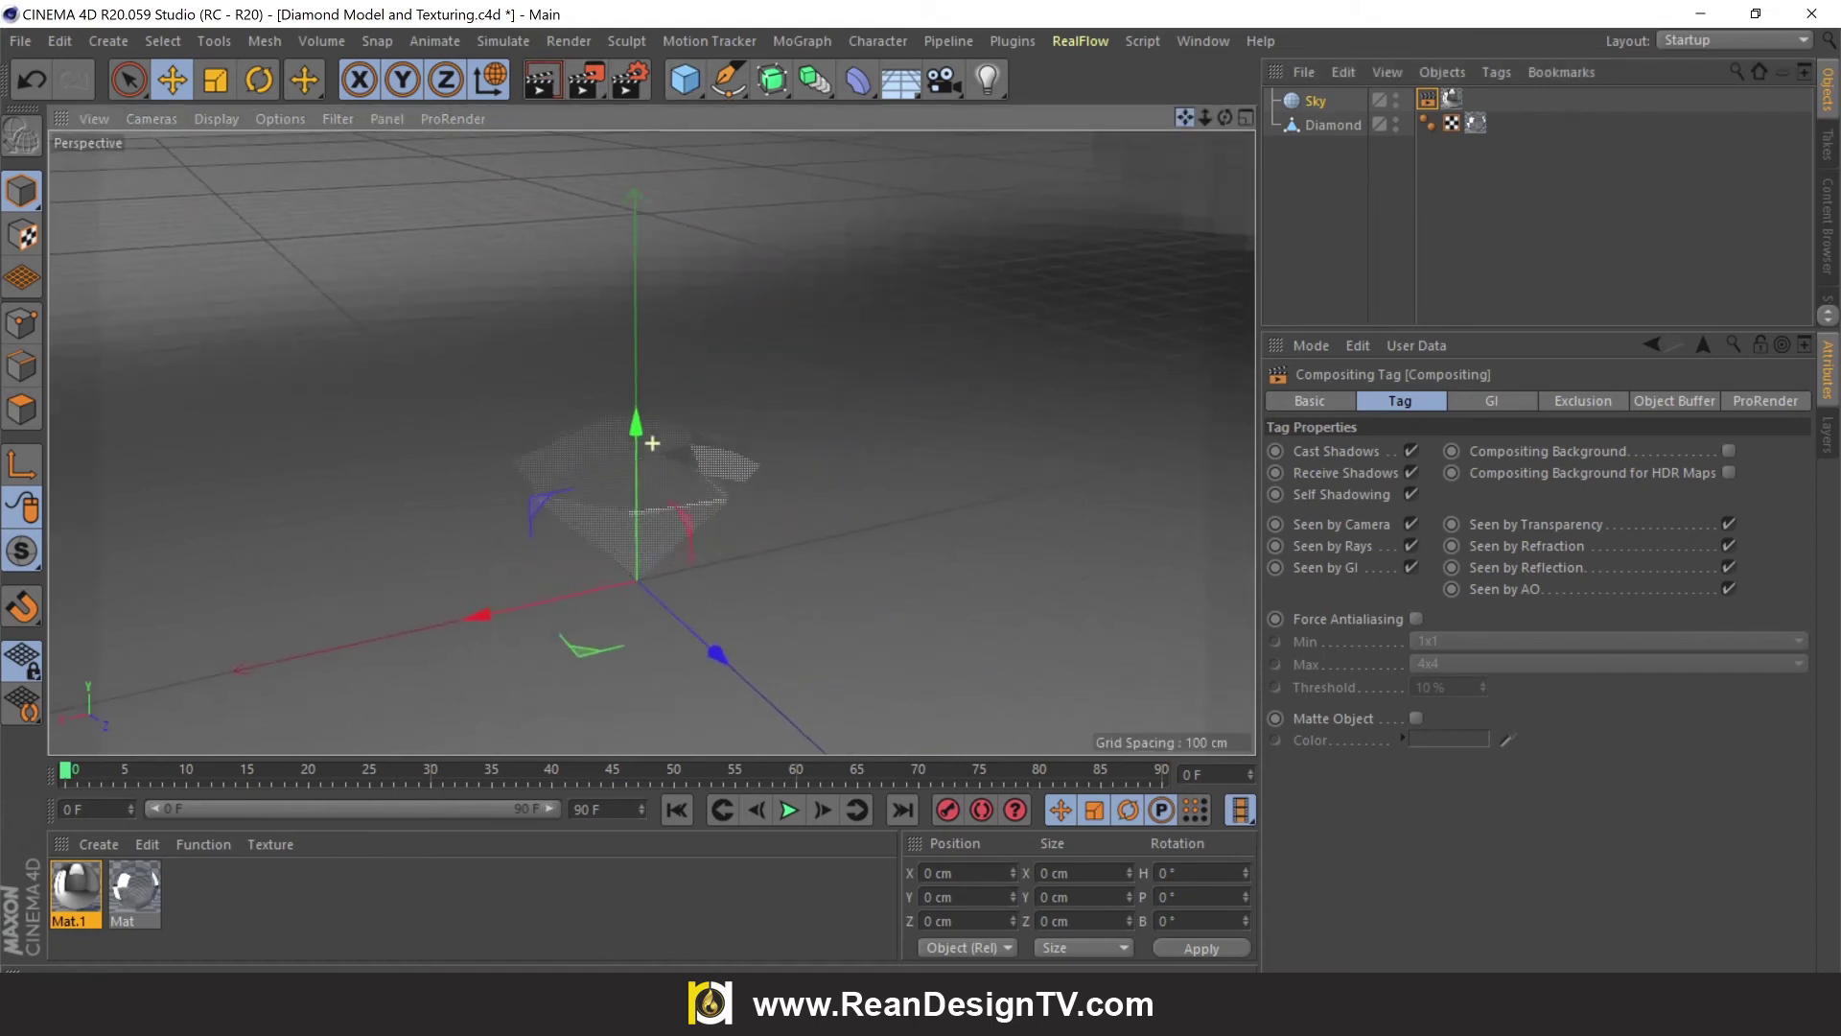
pyautogui.click(998, 308)
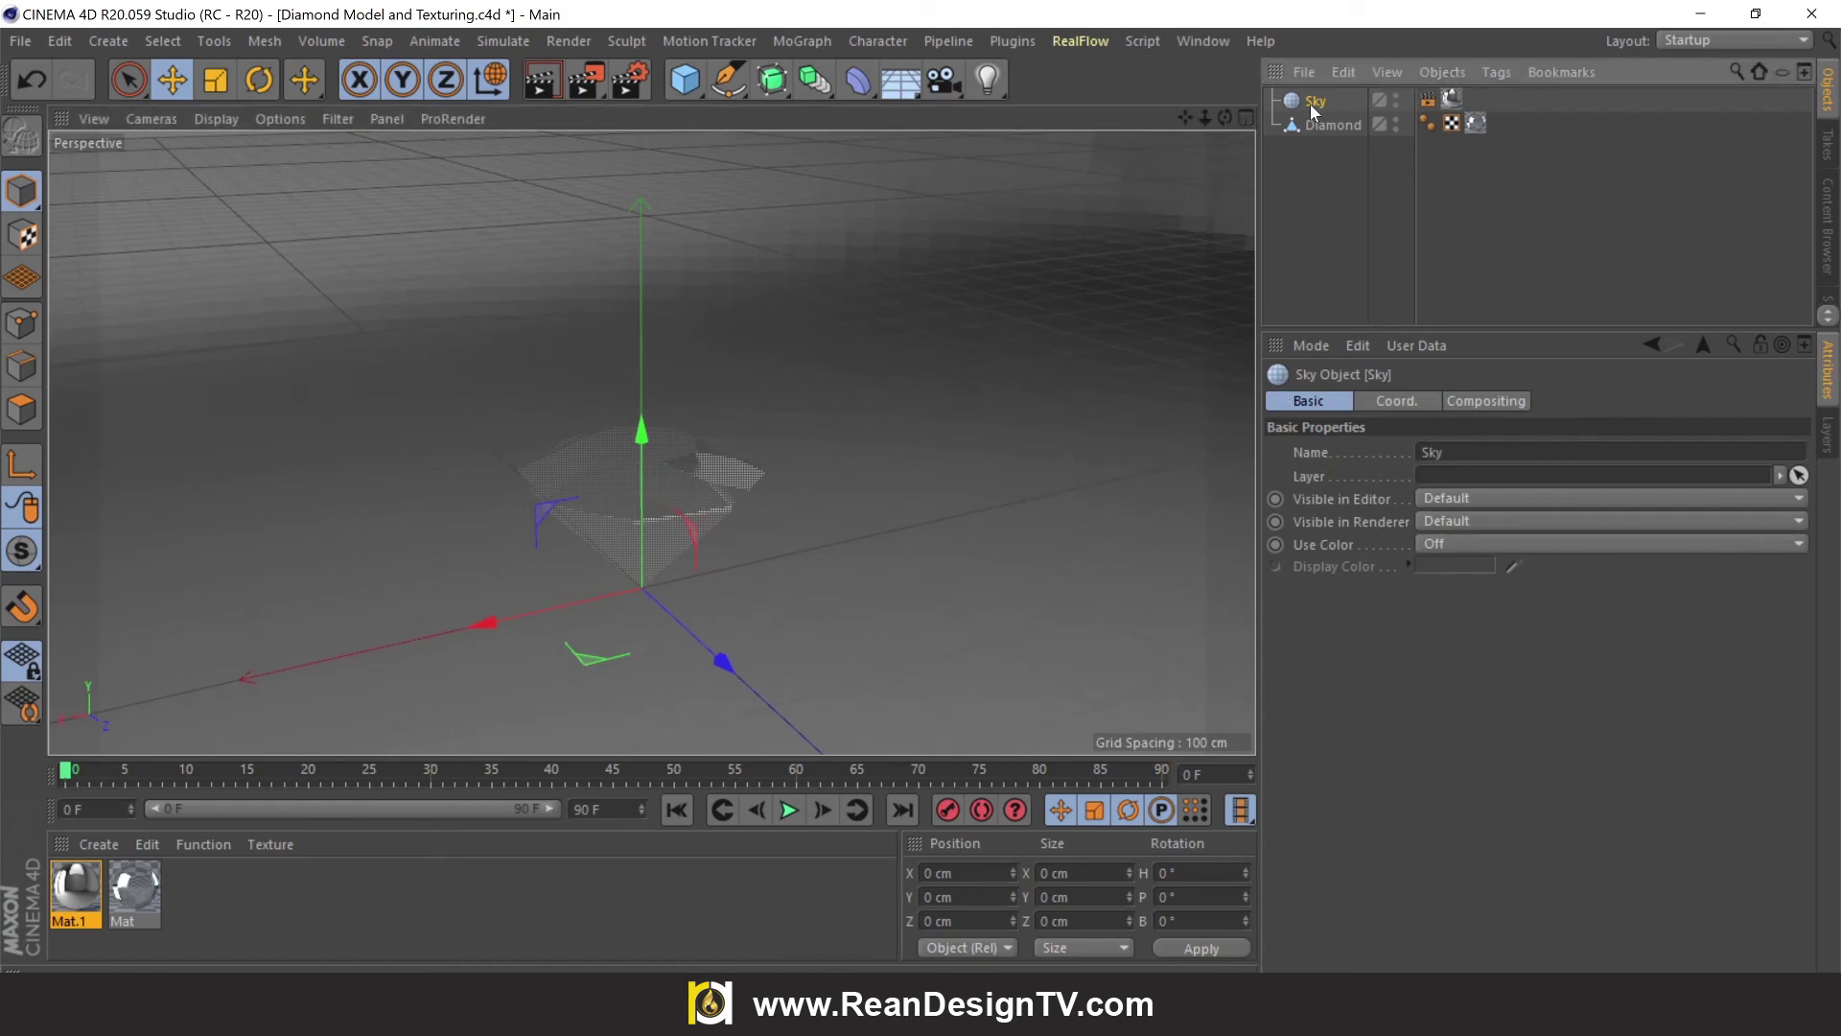
# Turn off Seen by Camera in the Sky's Compositing tag and re-render to confirm
pyautogui.click(1427, 99)
pyautogui.click(1411, 523)
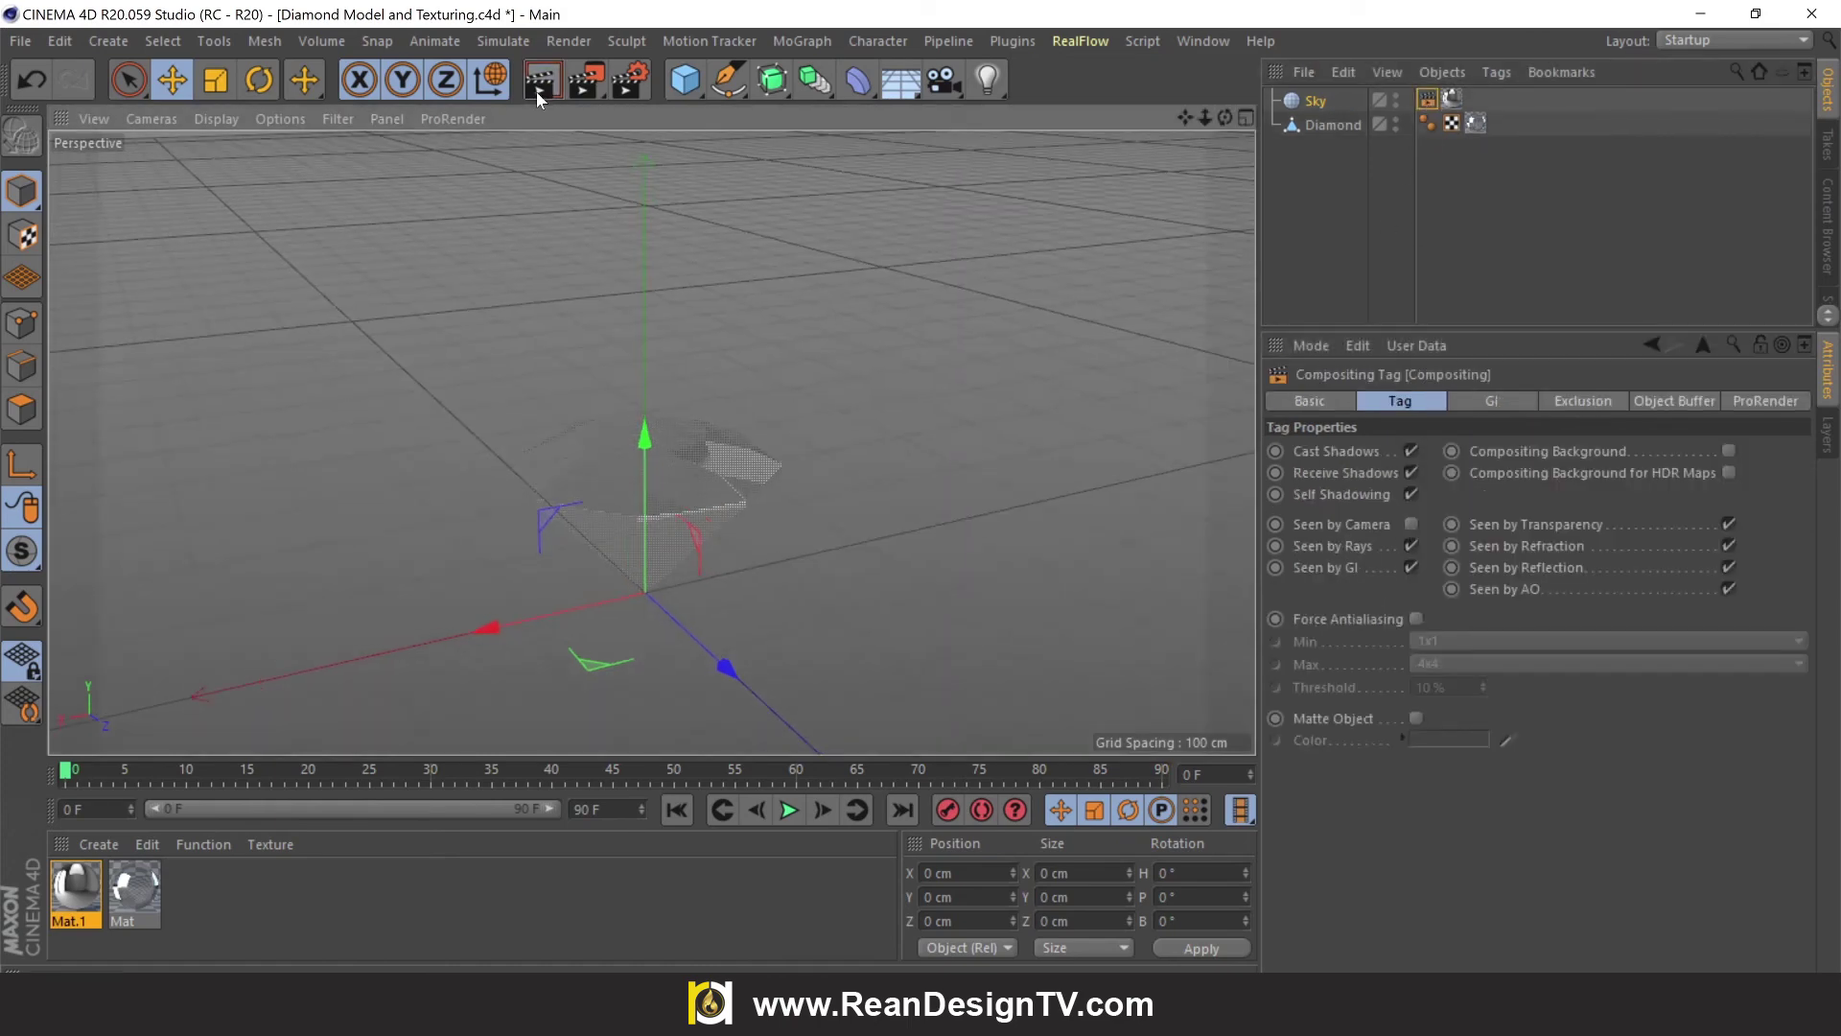
pyautogui.click(537, 86)
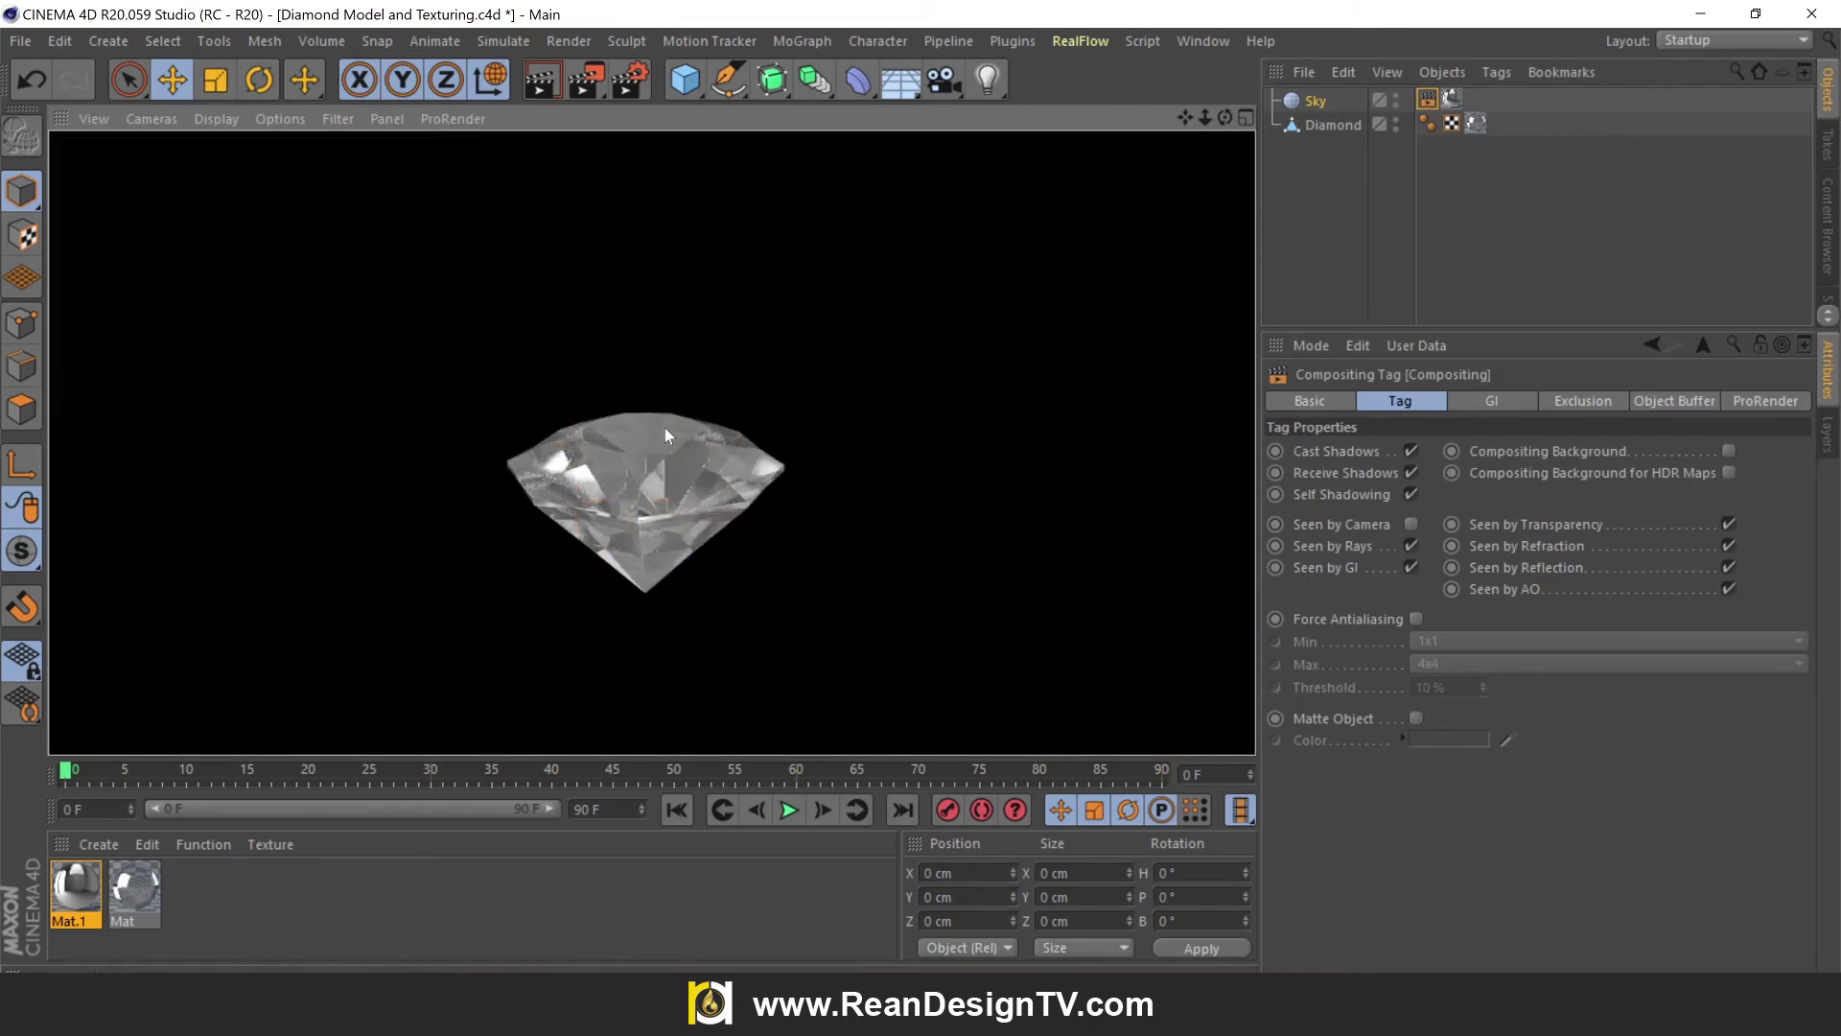
pyautogui.click(958, 377)
pyautogui.moveTo(1179, 124)
pyautogui.mouseDown()
pyautogui.moveTo(649, 459)
pyautogui.moveTo(747, 424)
pyautogui.moveTo(623, 333)
pyautogui.mouseUp()
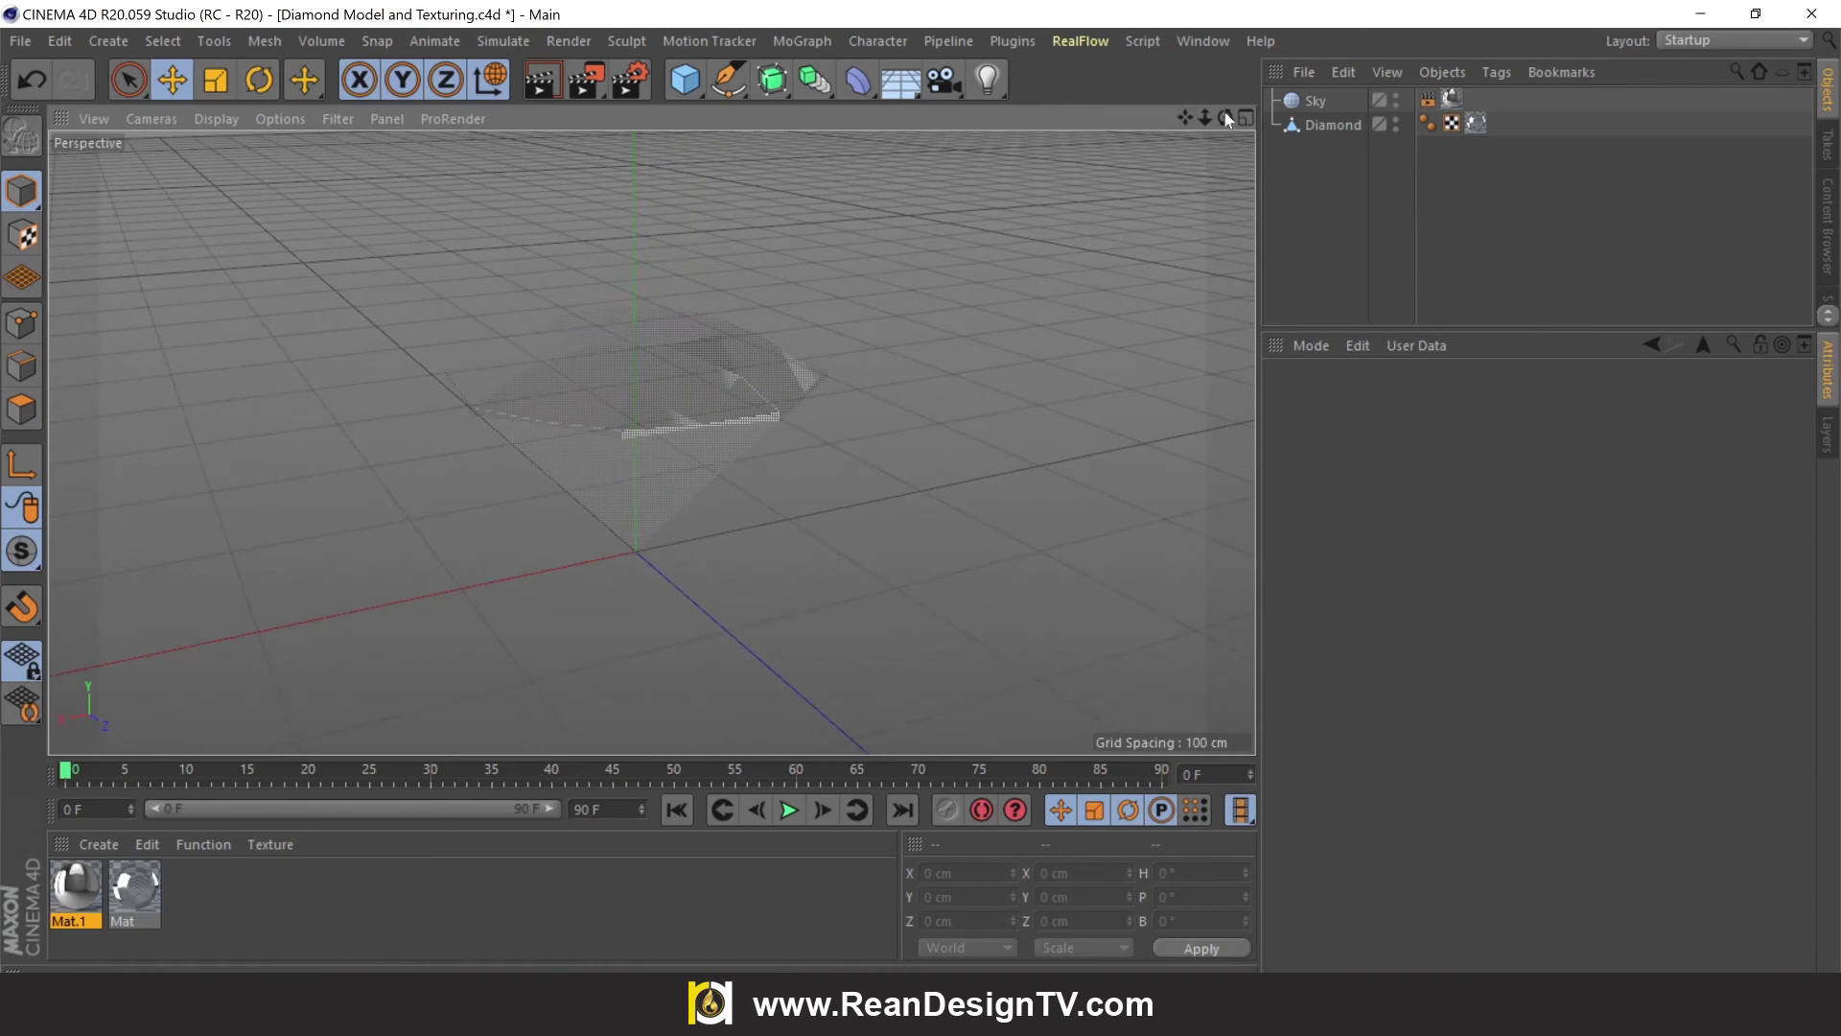
pyautogui.moveTo(1226, 117); pyautogui.dragTo(1233, 117)
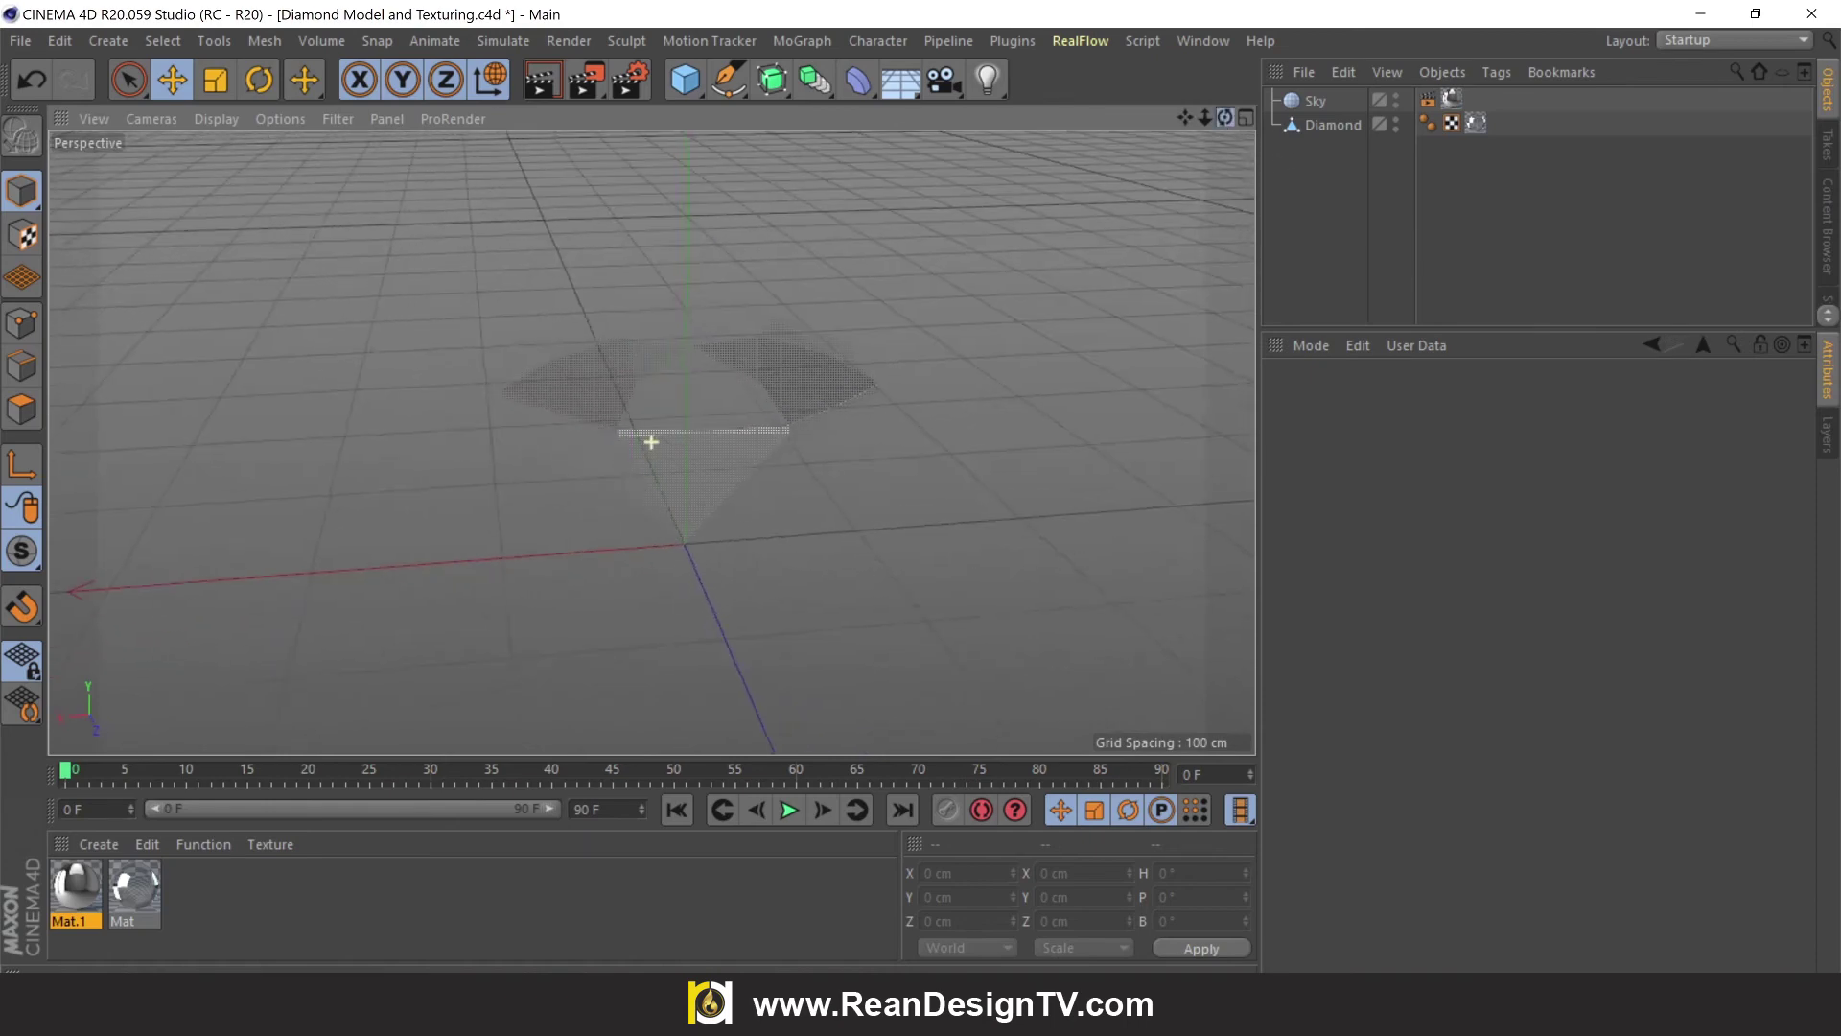
# Add a light at about X 102.5 cm, Y 199.8 cm and test-render it
pyautogui.click(1315, 102)
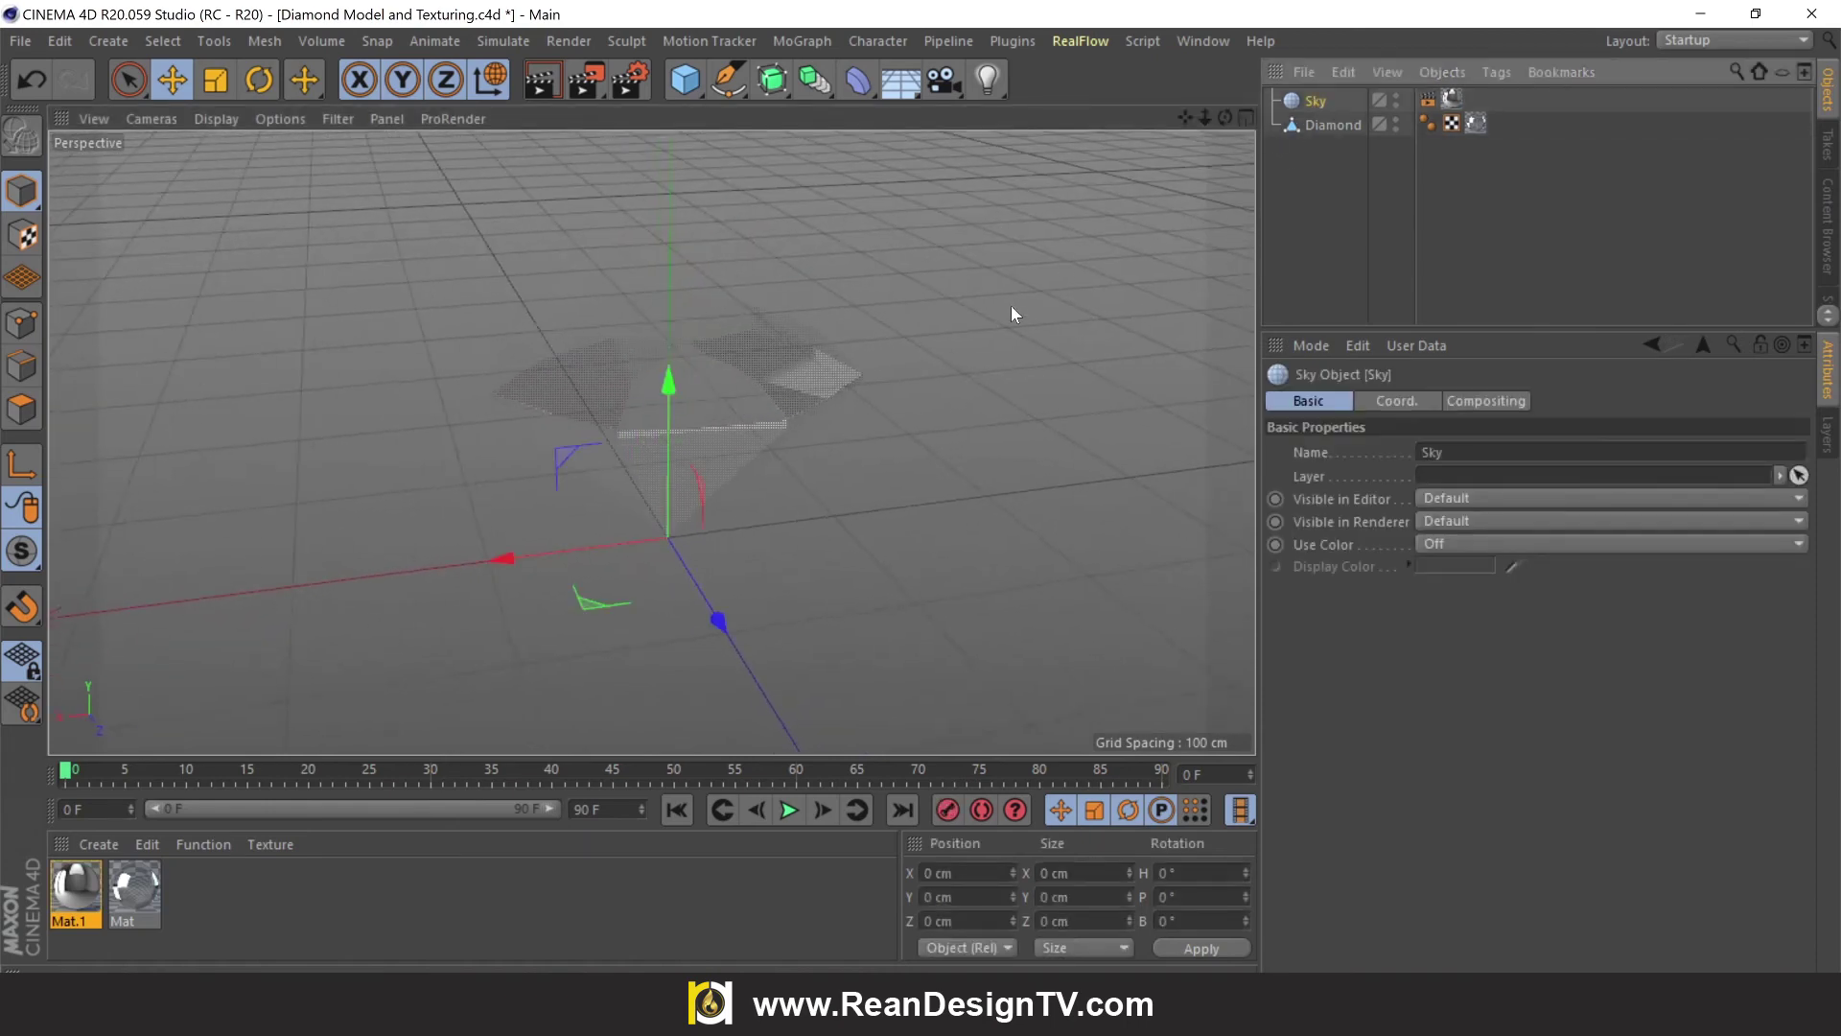
pyautogui.click(992, 88)
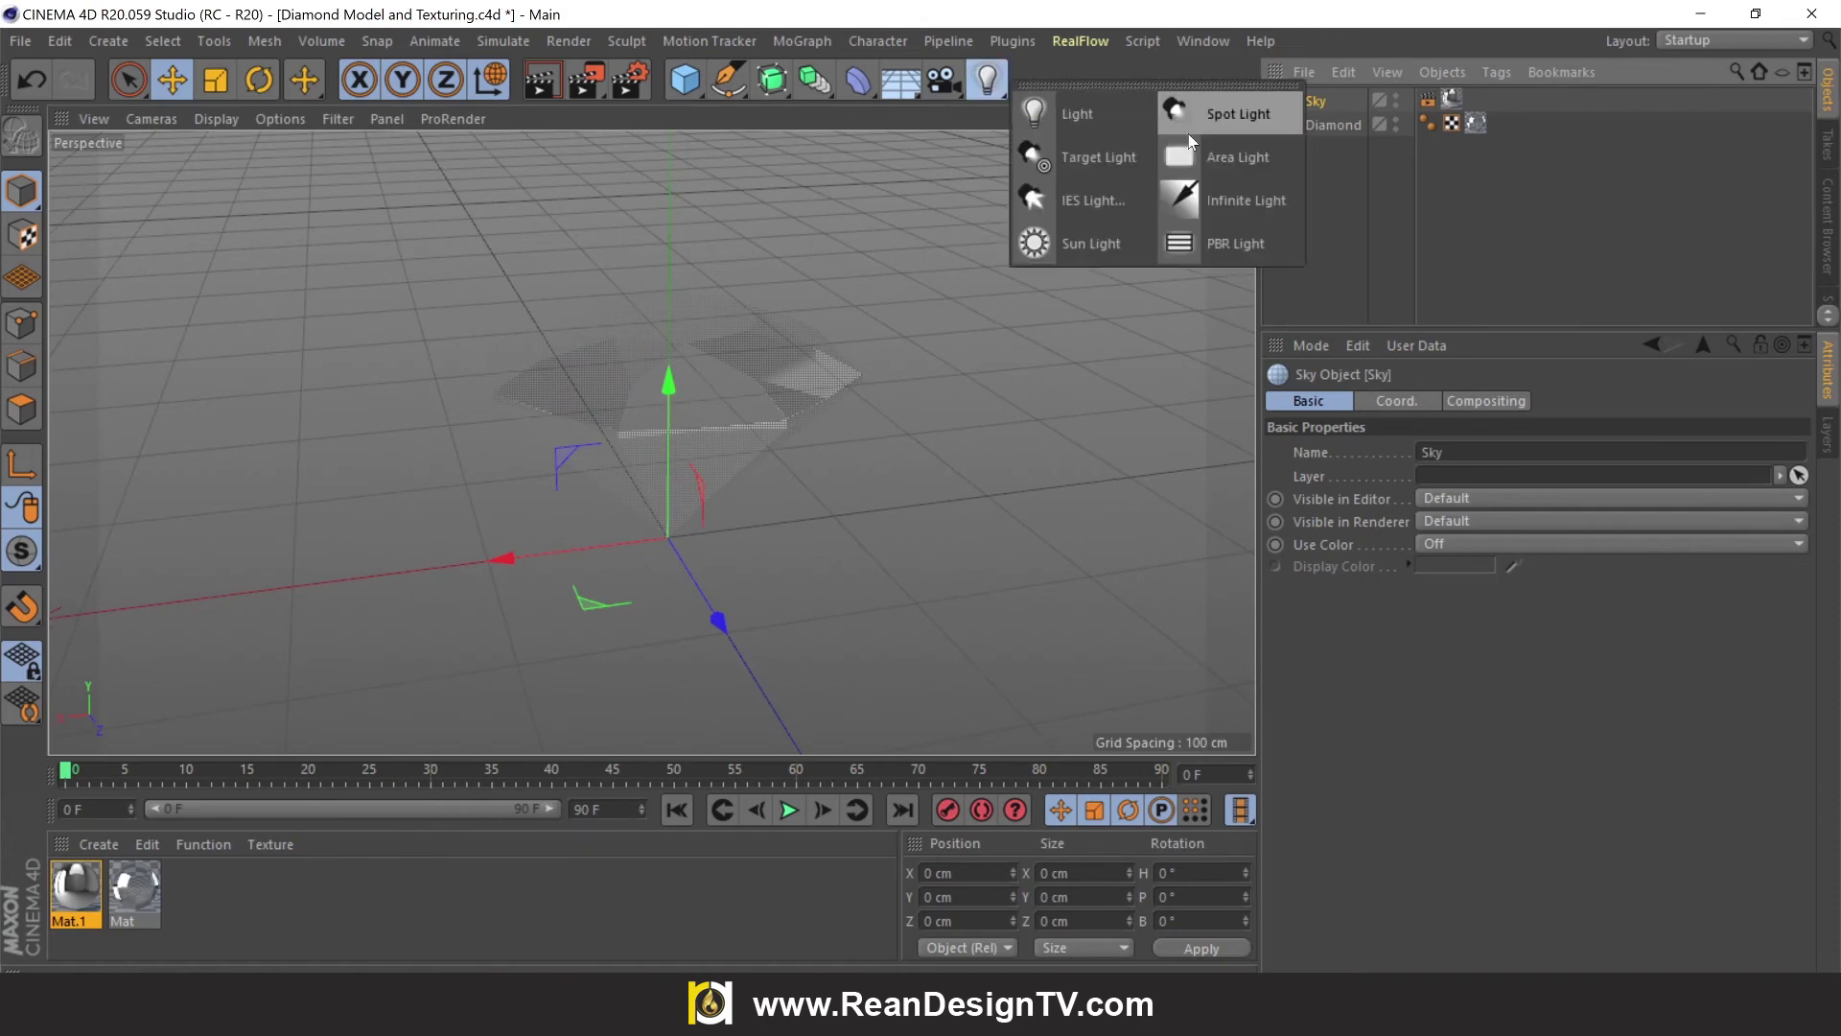
pyautogui.click(1083, 133)
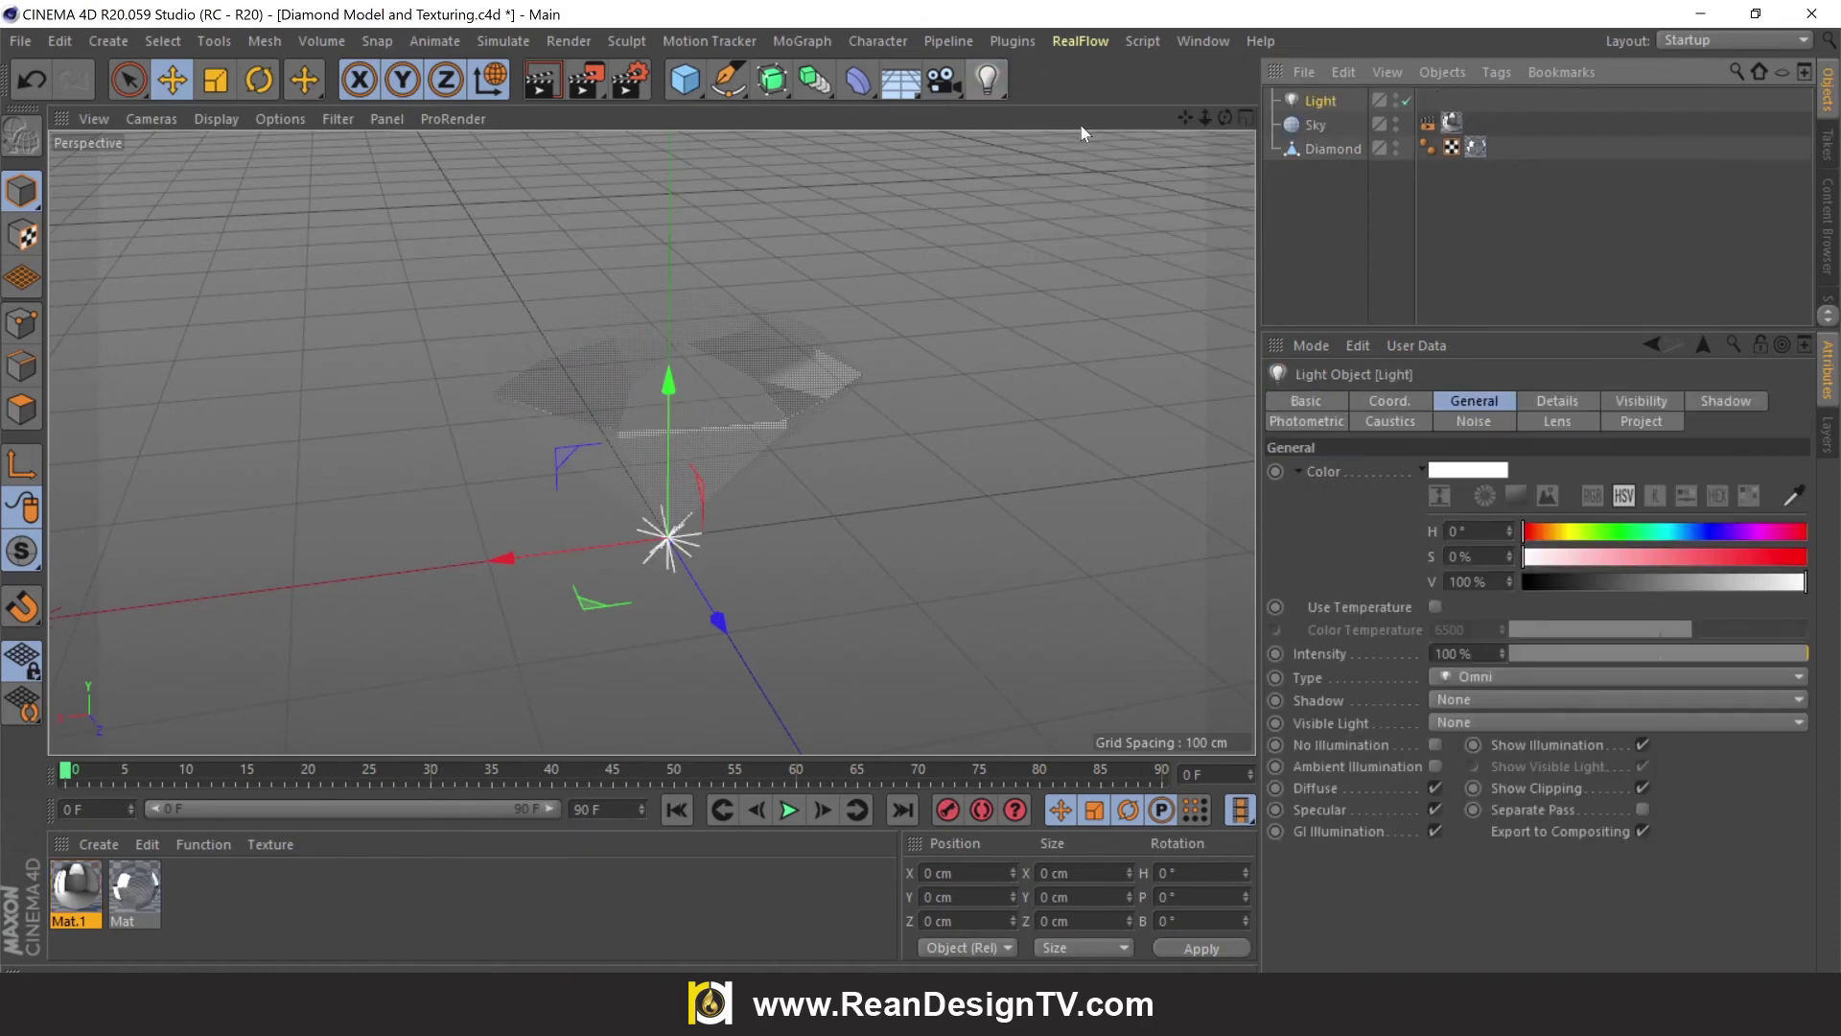
pyautogui.moveTo(708, 416); pyautogui.dragTo(710, 374)
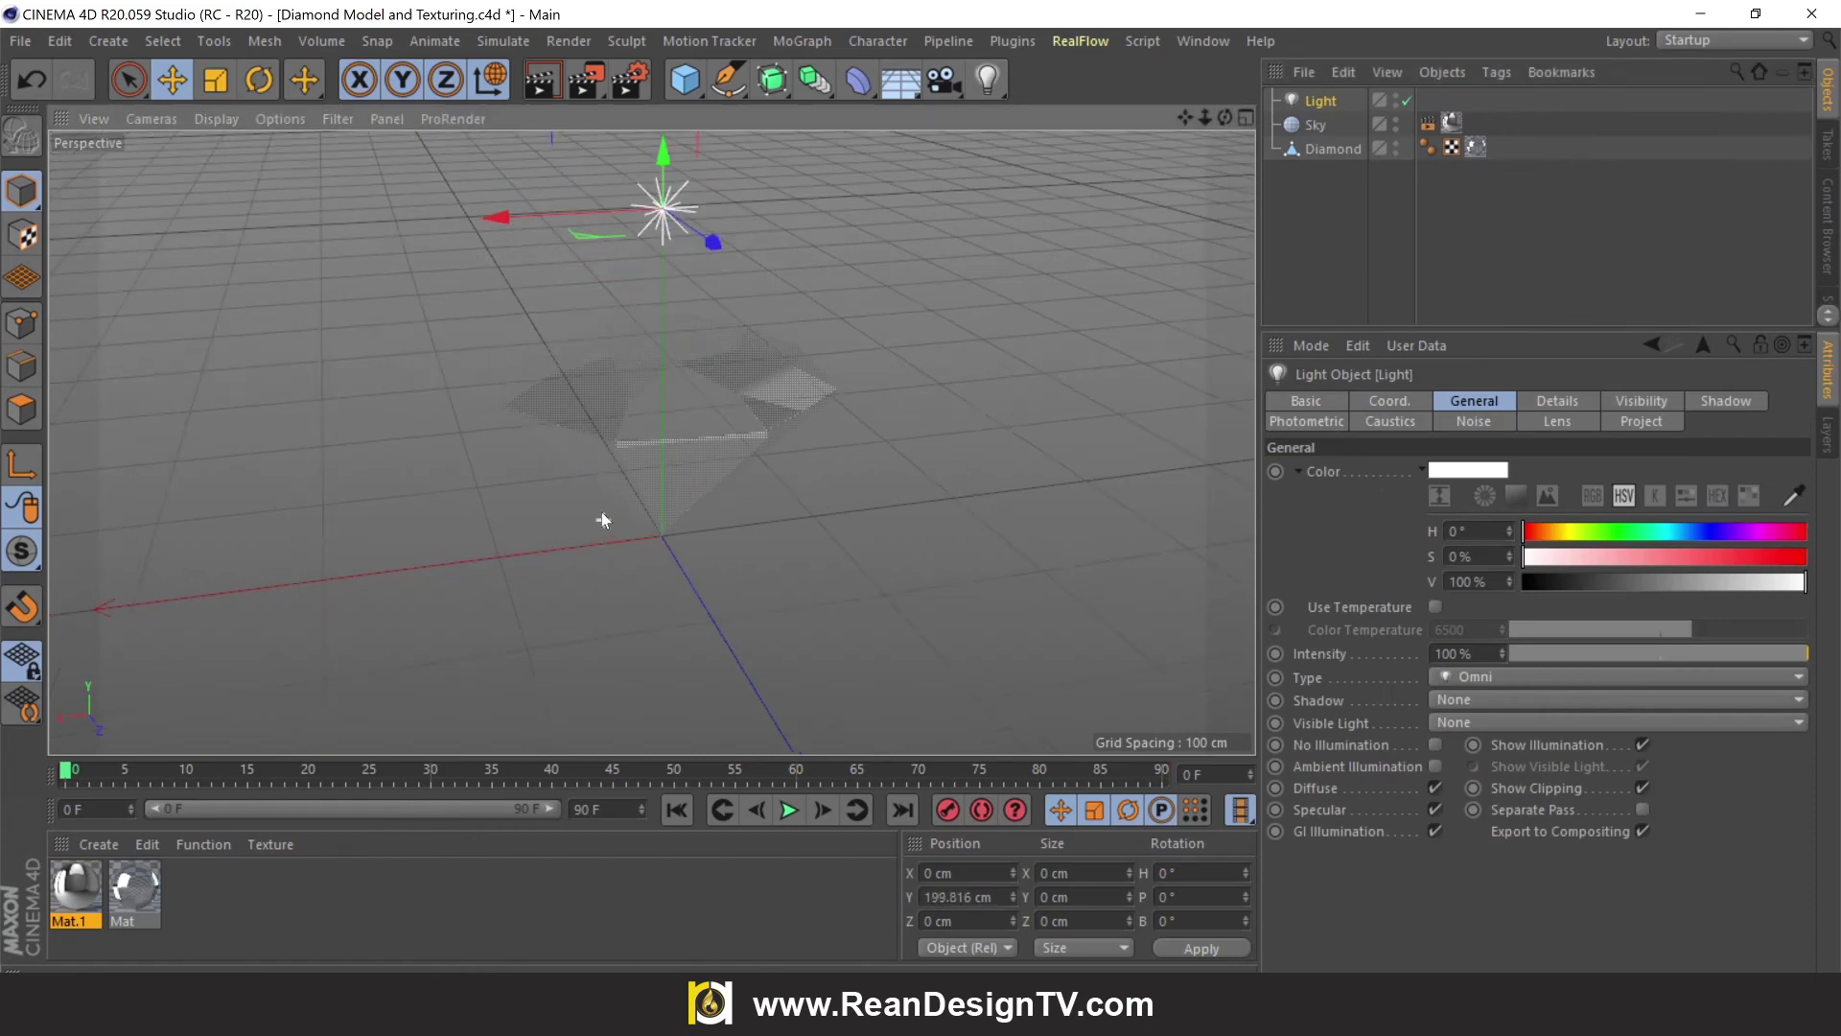
pyautogui.moveTo(602, 513)
pyautogui.keyDown('alt'); pyautogui.mouseDown()
pyautogui.moveTo(801, 275)
pyautogui.moveTo(717, 332)
pyautogui.moveTo(508, 175)
pyautogui.moveTo(394, 217)
pyautogui.moveTo(468, 213)
pyautogui.mouseUp(); pyautogui.keyUp('alt')
pyautogui.click(549, 83)
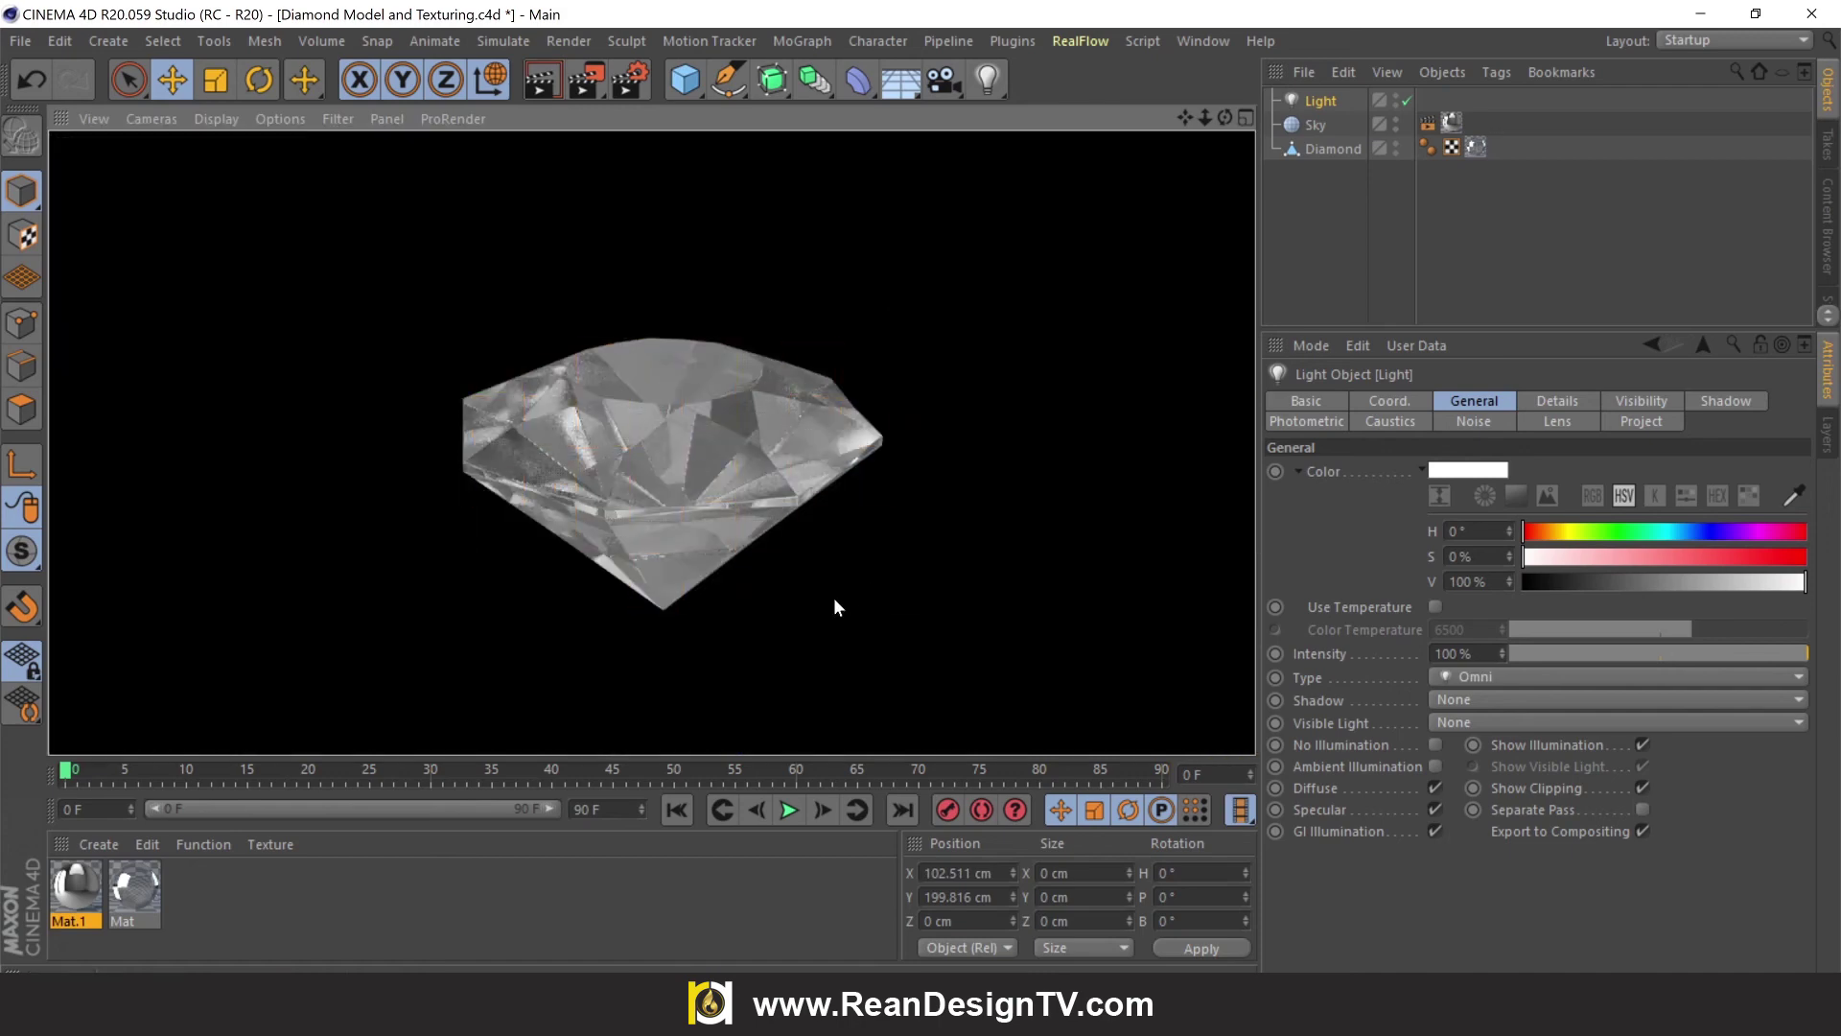
pyautogui.click(832, 606)
pyautogui.keyDown('alt'); pyautogui.moveTo(832, 606); pyautogui.dragTo(811, 625); pyautogui.keyUp('alt')
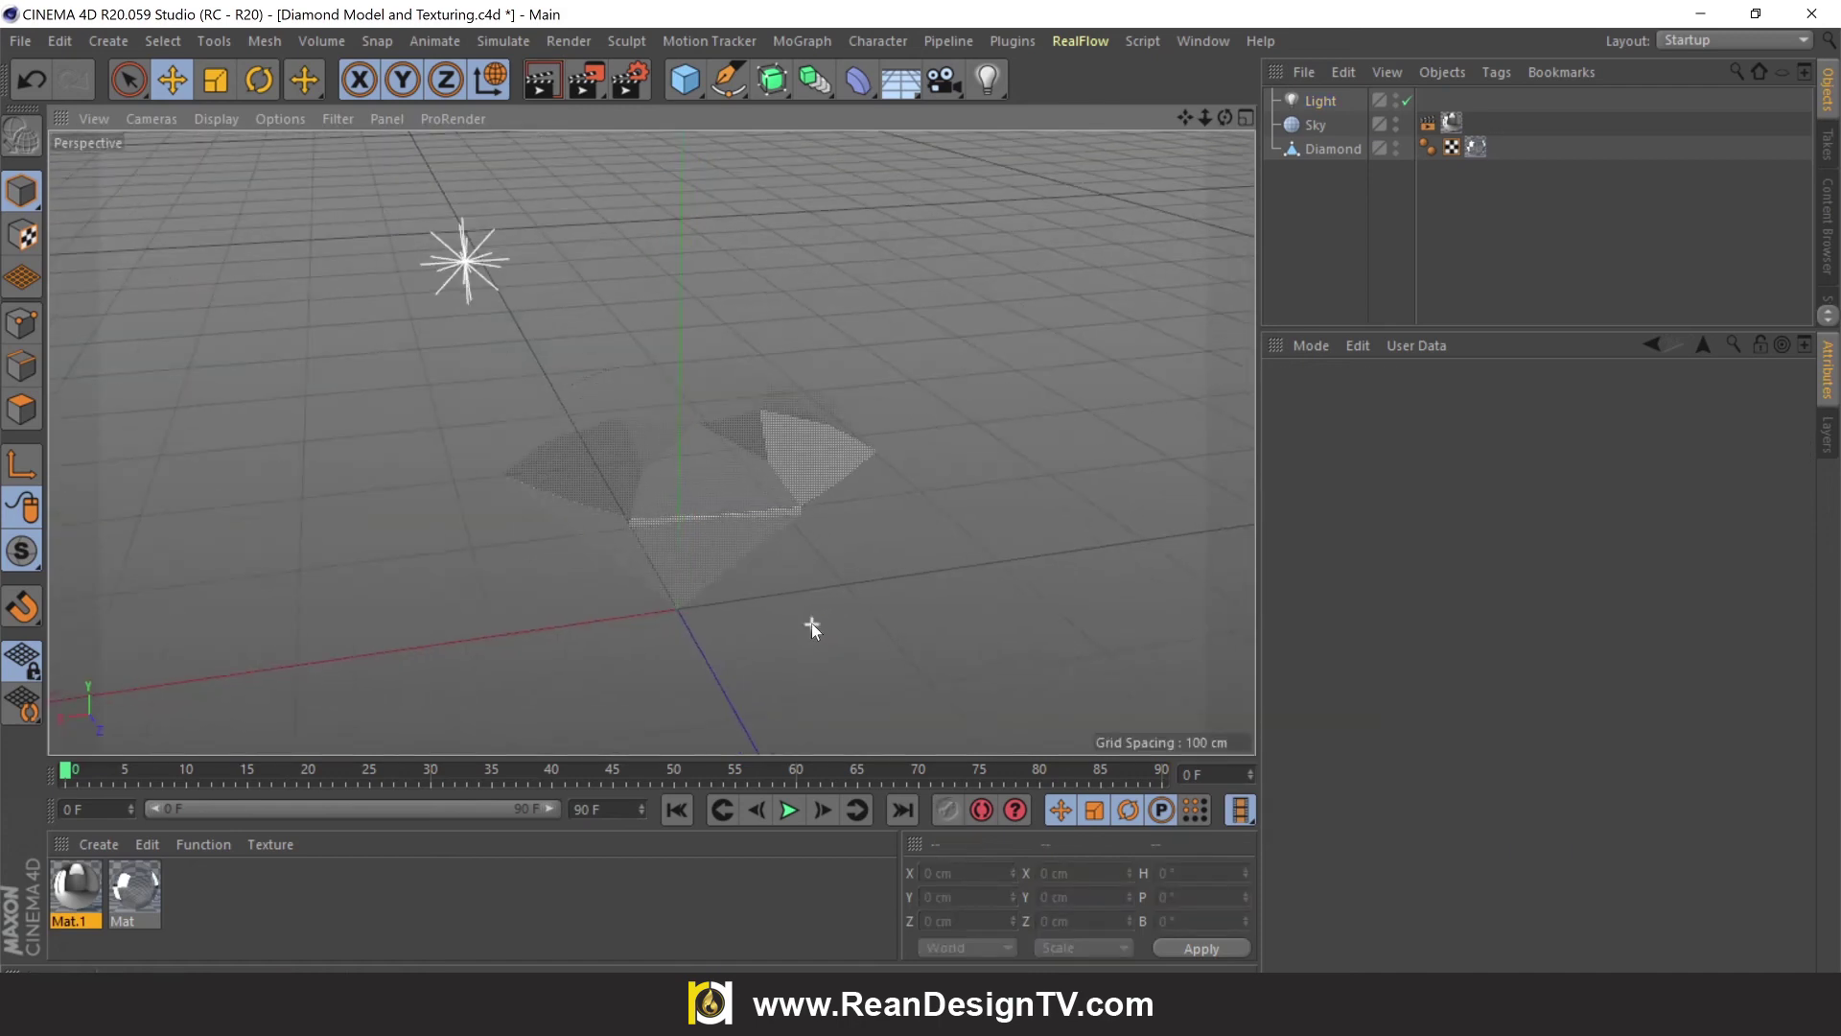
# Set the light's shadow type to Area
pyautogui.click(1320, 101)
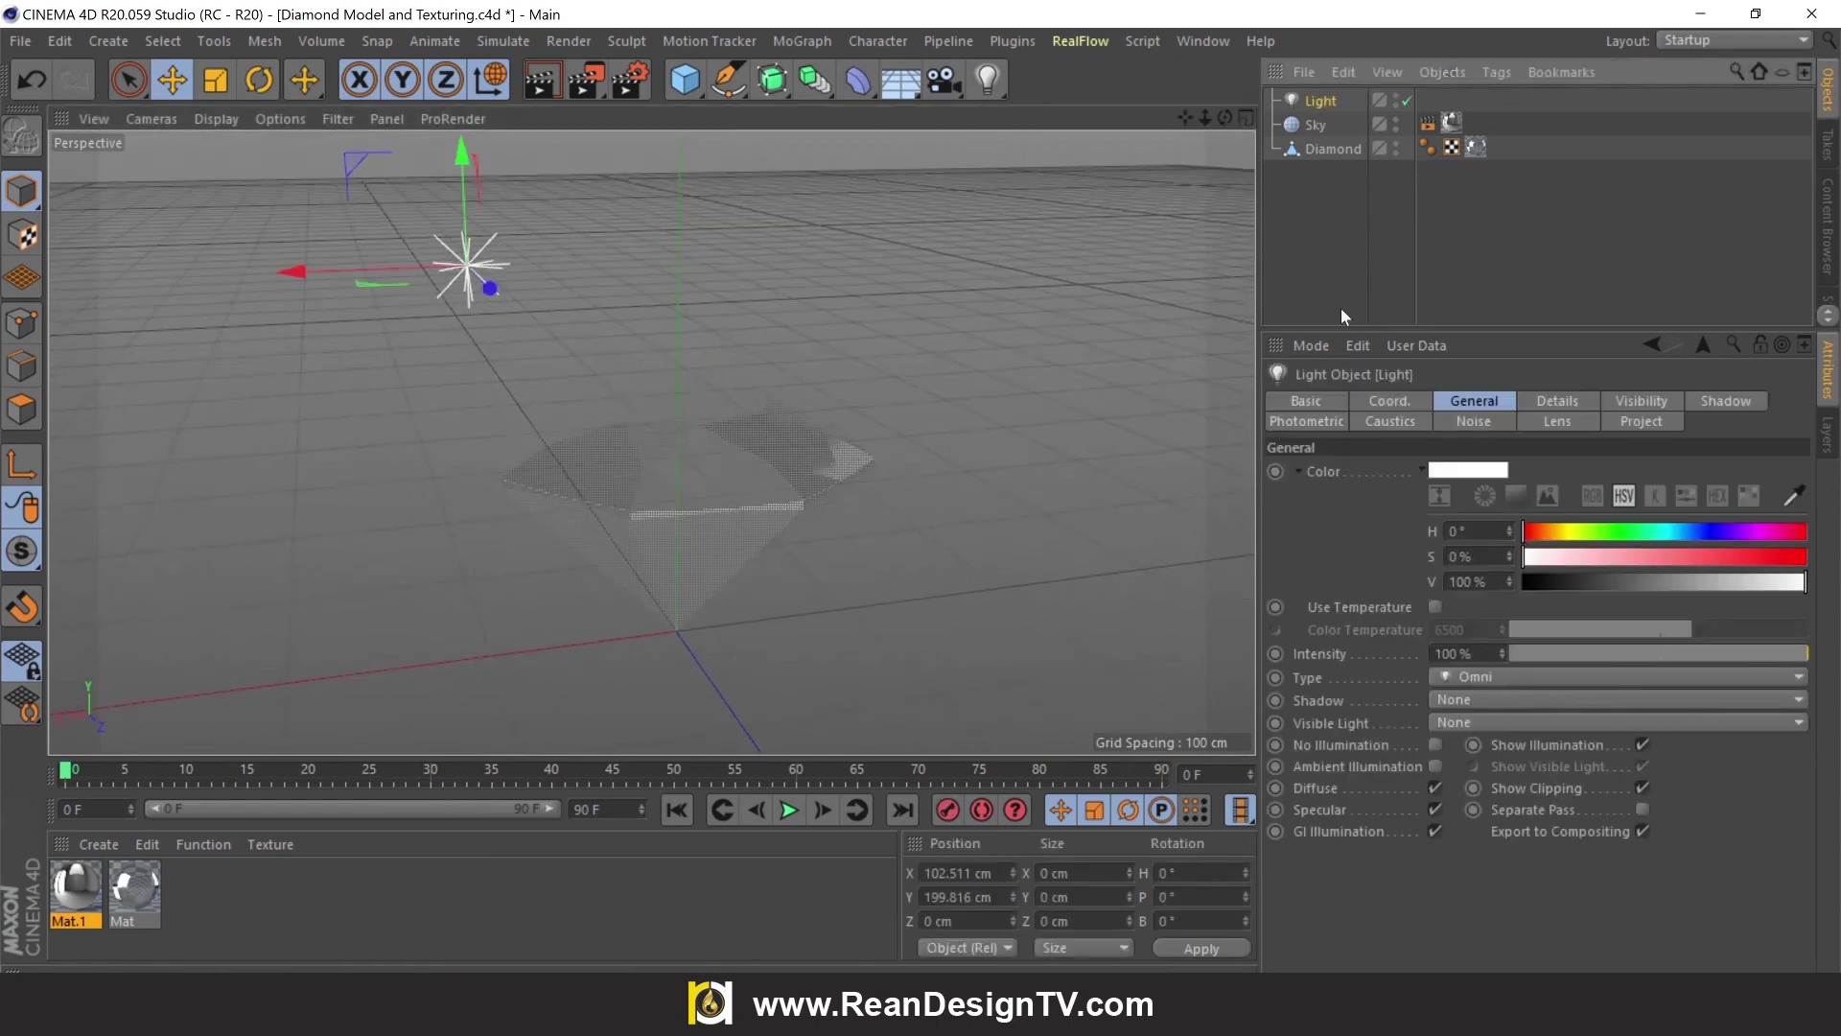
pyautogui.click(1477, 696)
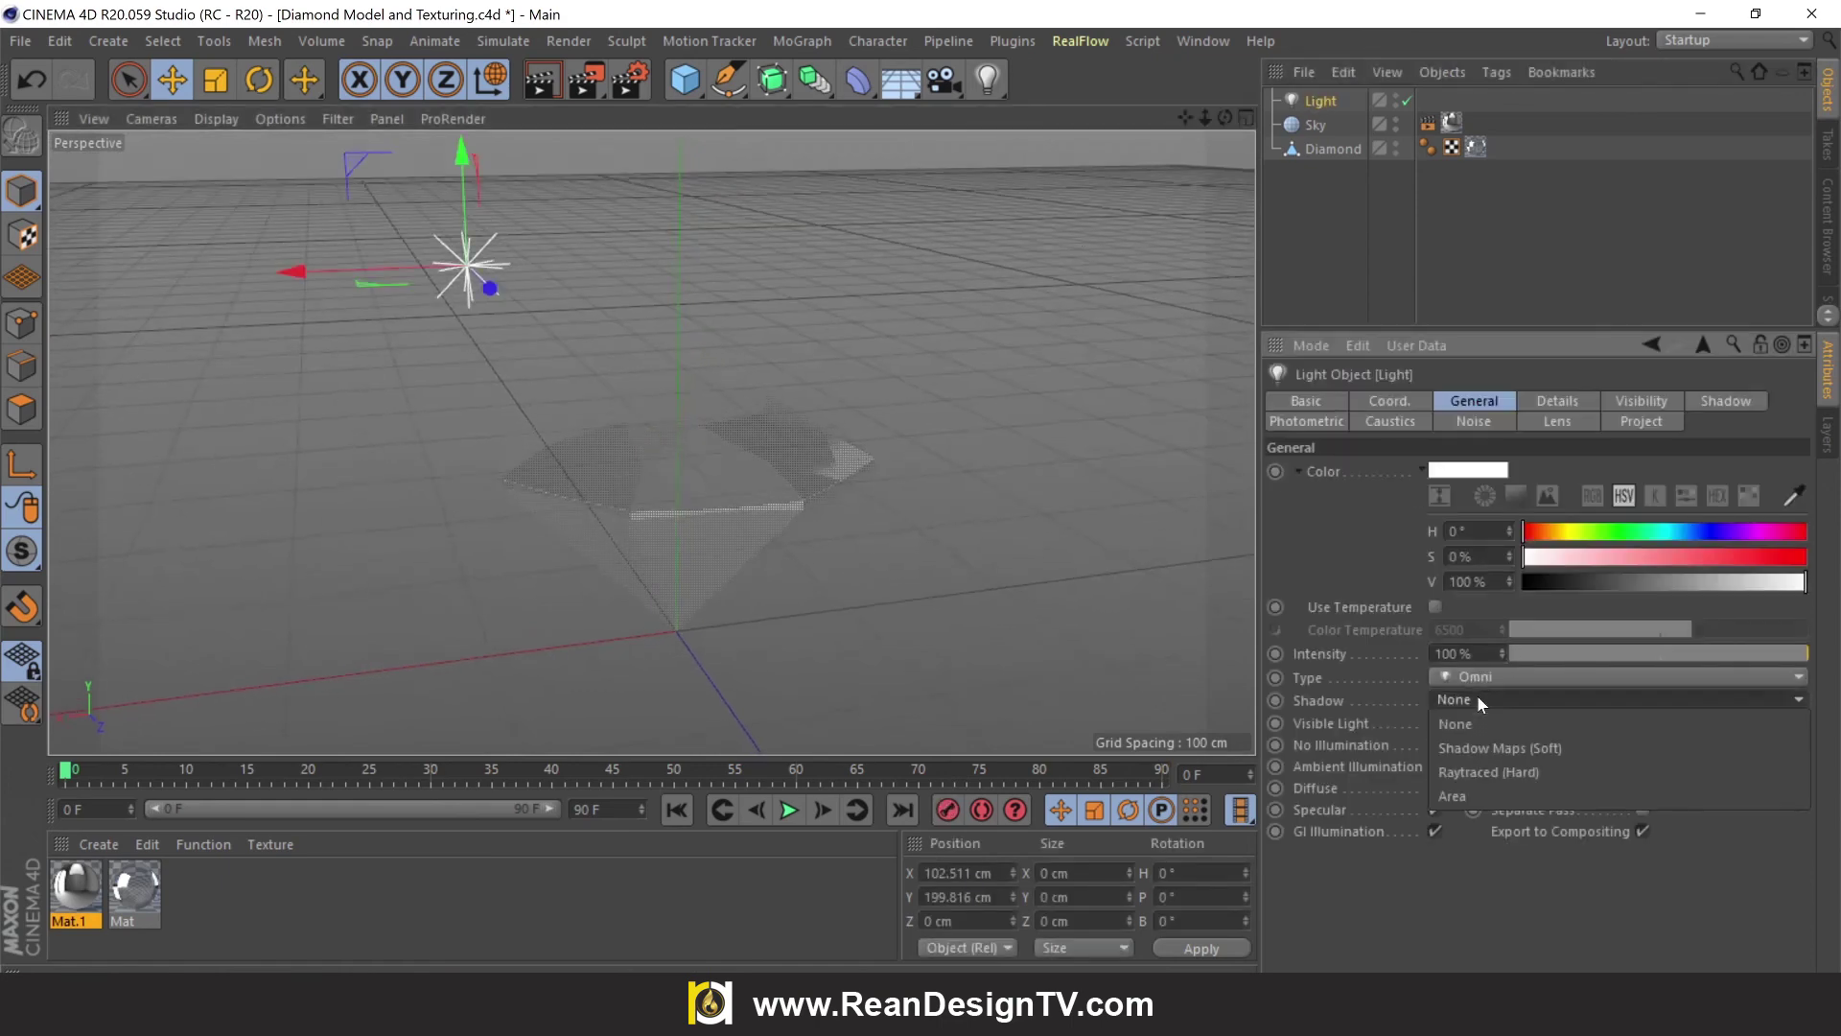
pyautogui.click(1453, 781)
pyautogui.click(959, 635)
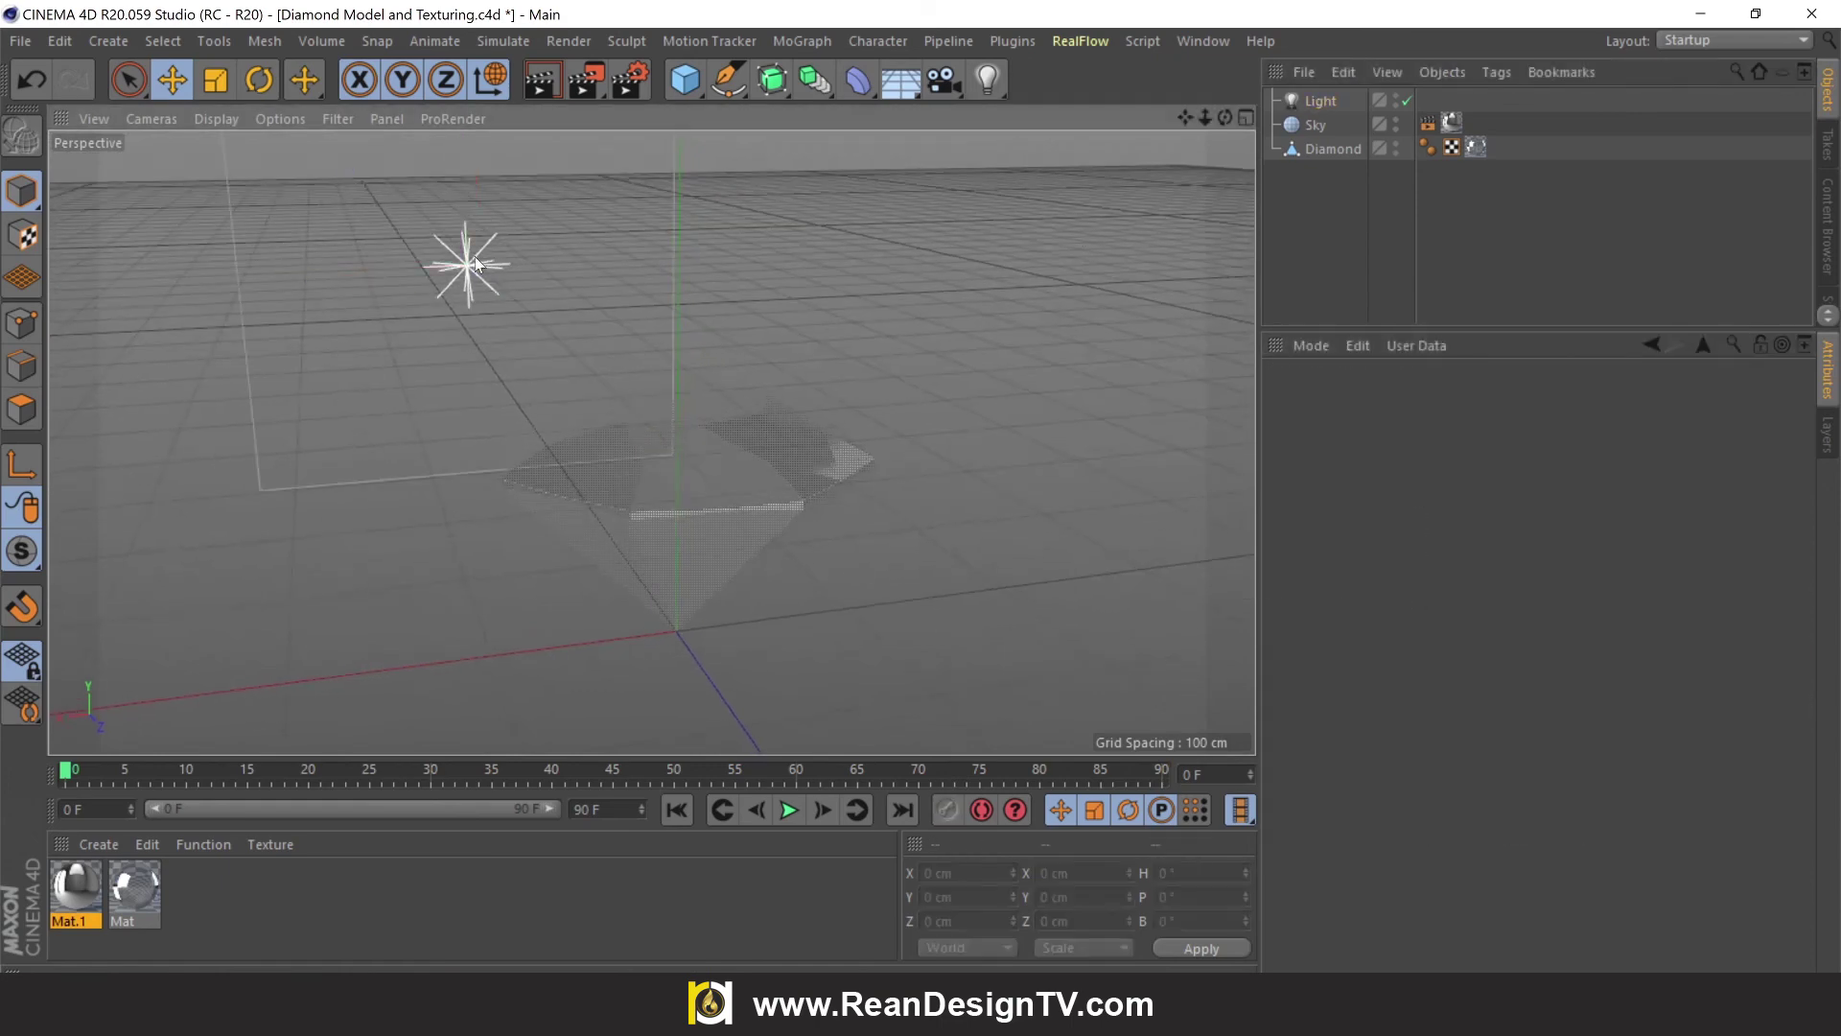
pyautogui.click(1319, 101)
# Add a Target tag to the light with Diamond as its target object
pyautogui.rightClick(1321, 96)
pyautogui.moveTo(1406, 26)
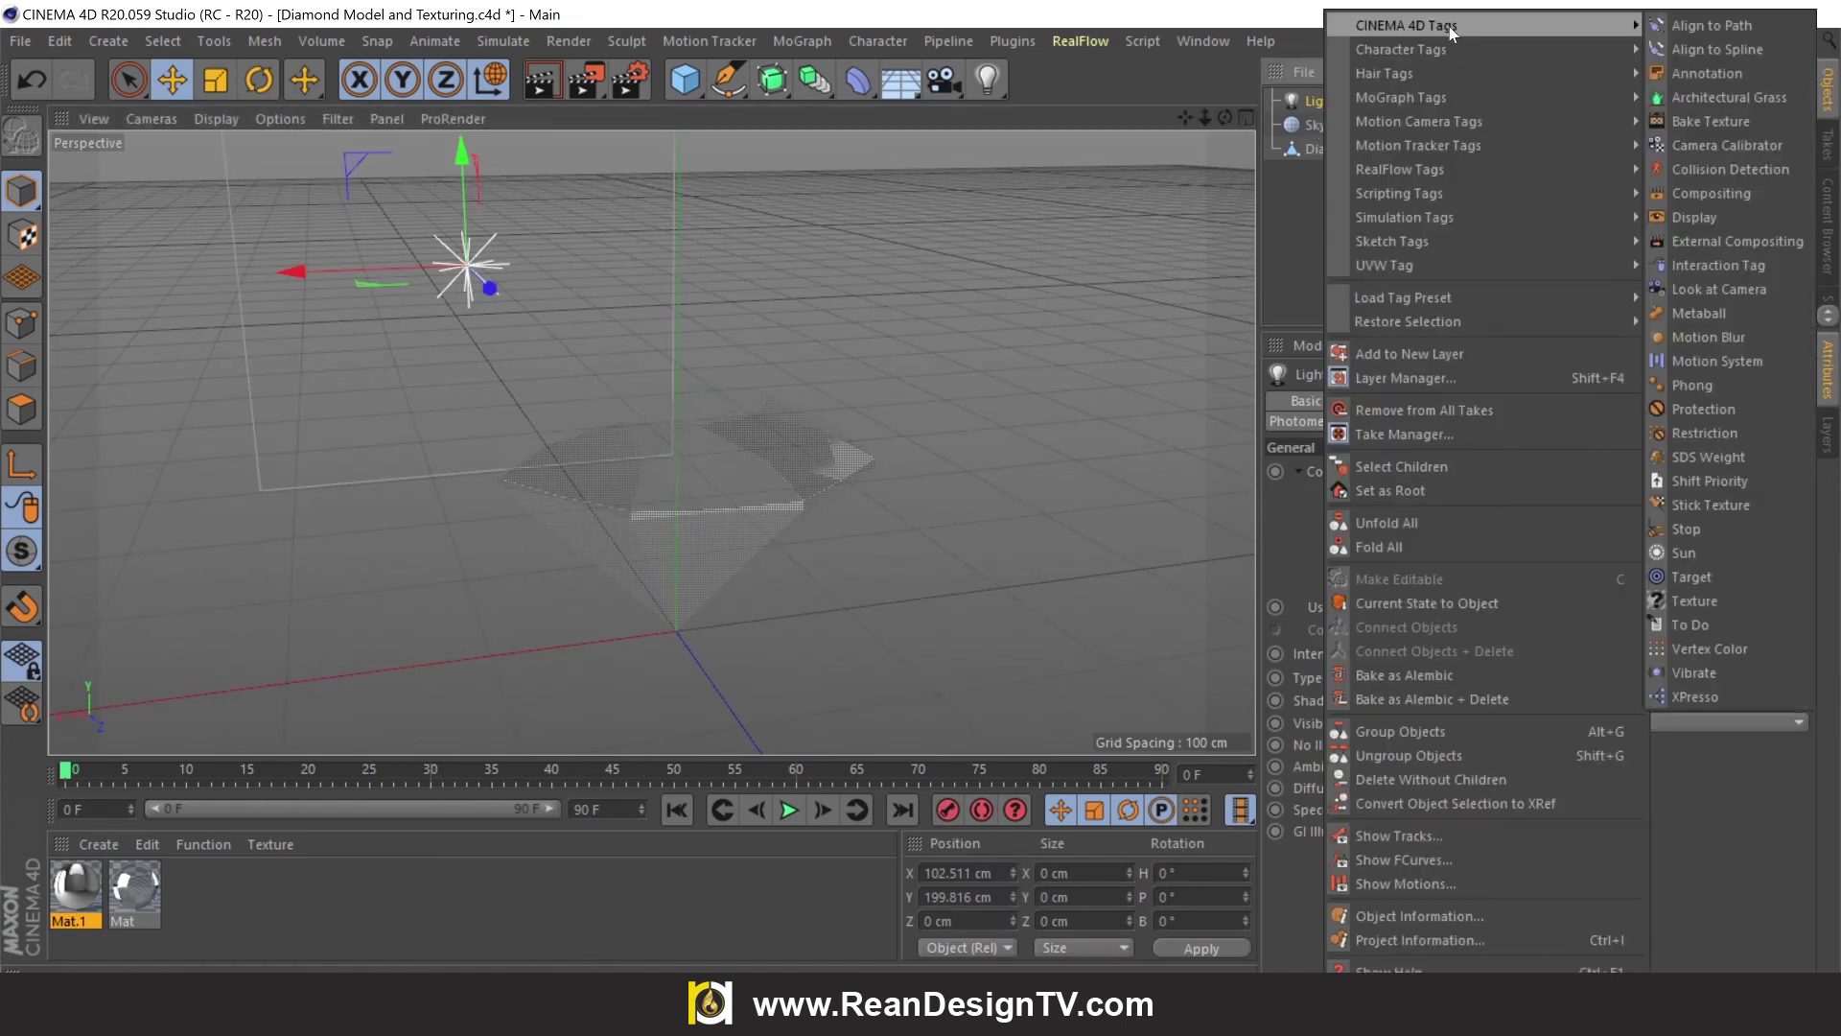
pyautogui.click(1705, 580)
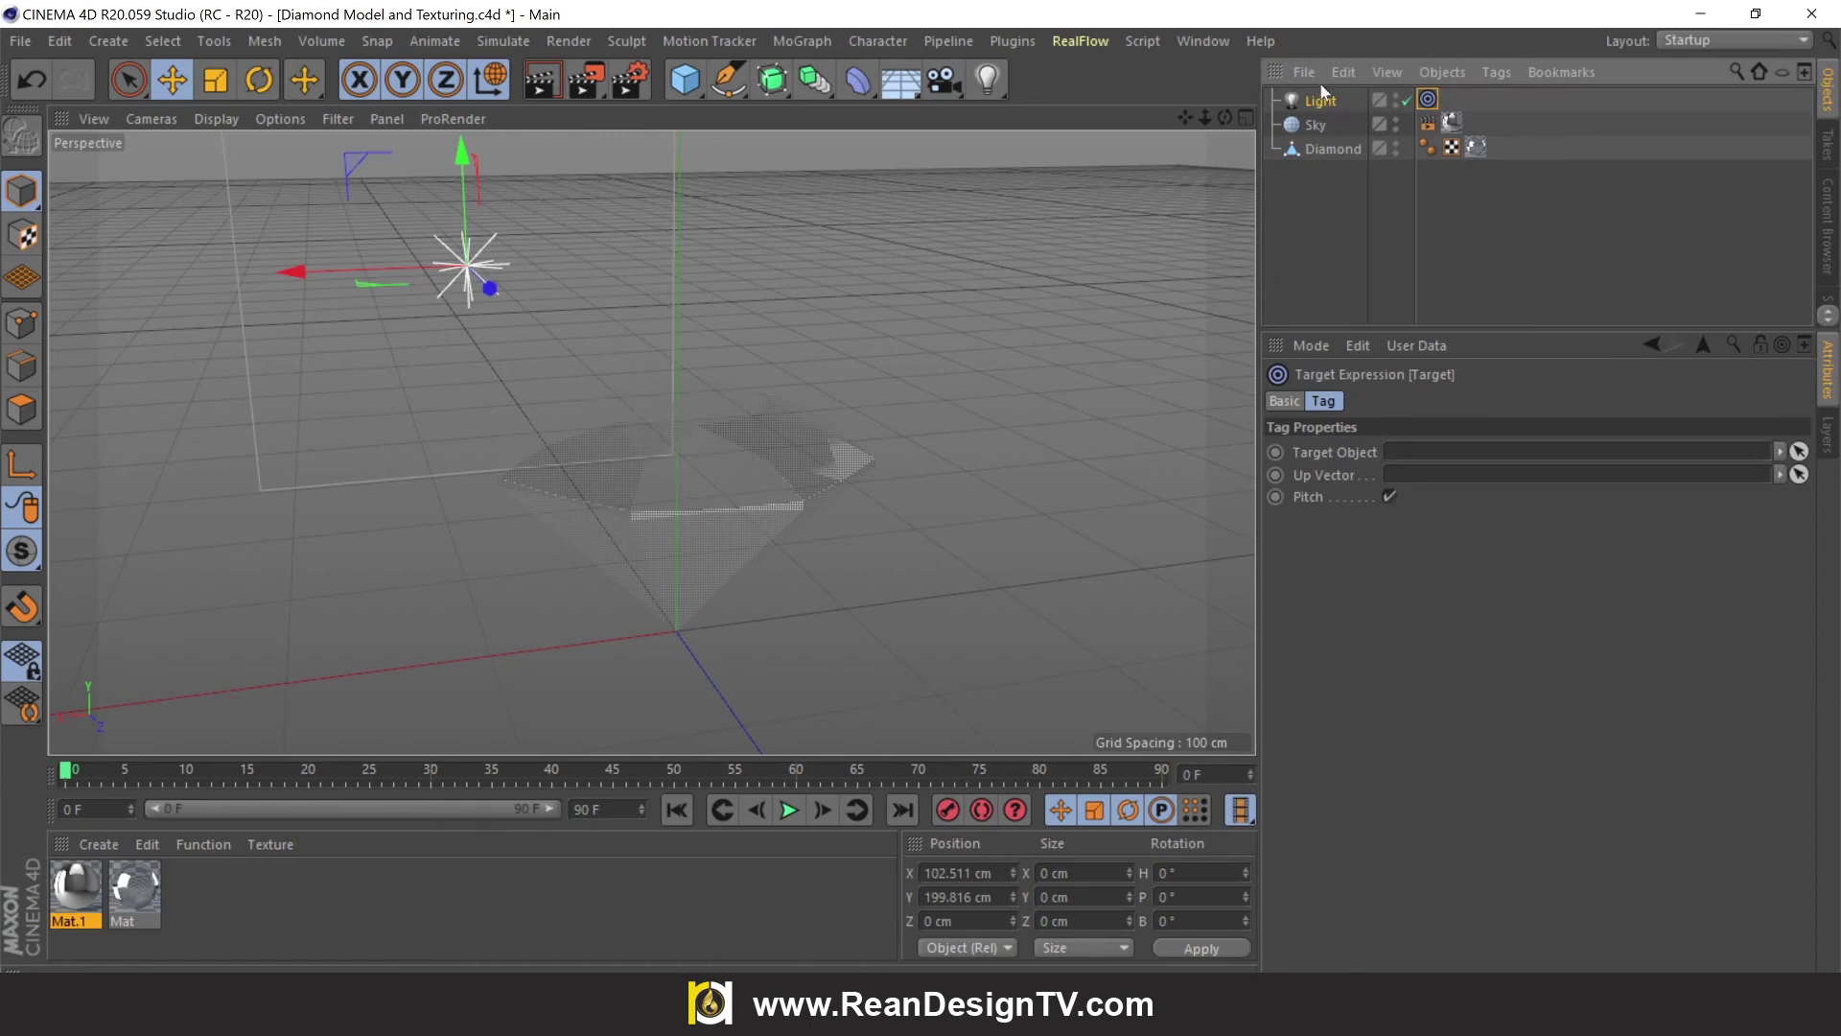
pyautogui.moveTo(1331, 149)
pyautogui.mouseDown()
pyautogui.moveTo(1439, 419)
pyautogui.moveTo(1429, 451)
pyautogui.mouseUp()
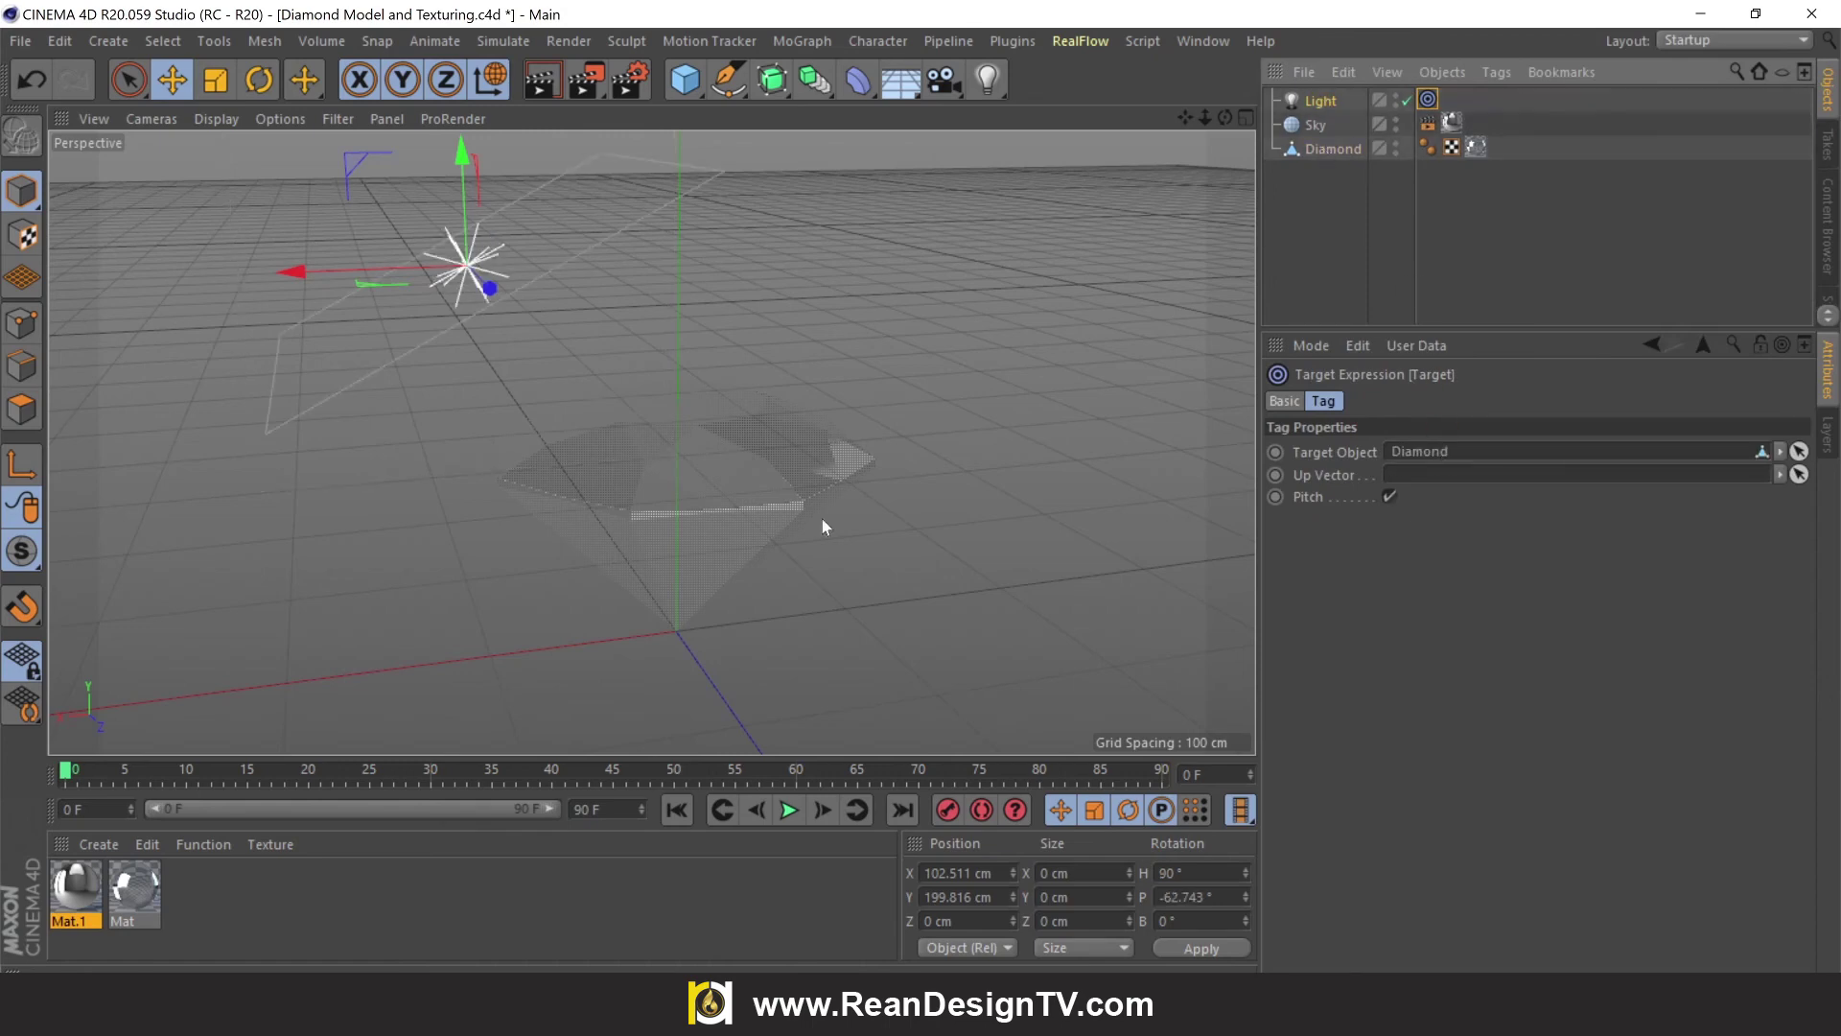
# Move the light up and left to about X 155.5 cm, Y 253.6 cm
pyautogui.moveTo(460, 216); pyautogui.dragTo(457, 165)
pyautogui.scroll(-3, 456, 165)
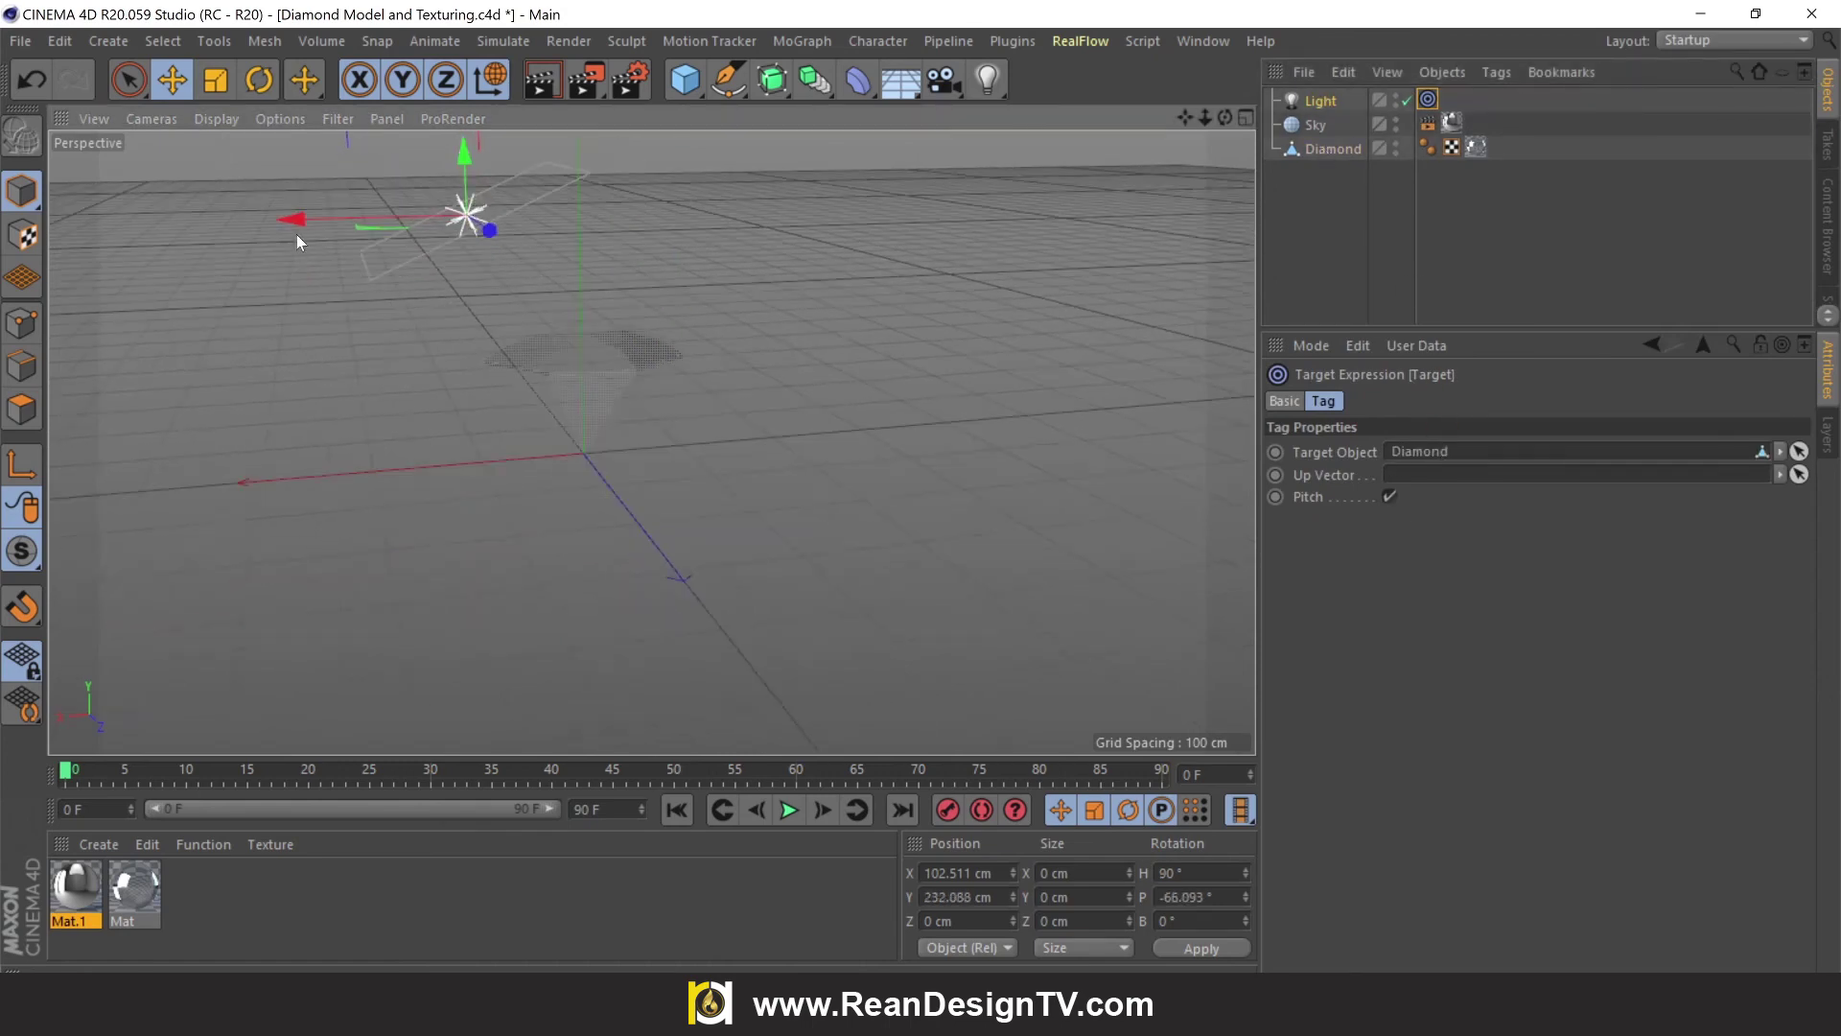
pyautogui.moveTo(292, 222)
pyautogui.mouseDown()
pyautogui.moveTo(191, 238)
pyautogui.moveTo(508, 167)
pyautogui.moveTo(754, 152)
pyautogui.moveTo(340, 263)
pyautogui.moveTo(361, 280)
pyautogui.mouseUp()
pyautogui.moveTo(420, 187); pyautogui.dragTo(420, 101)
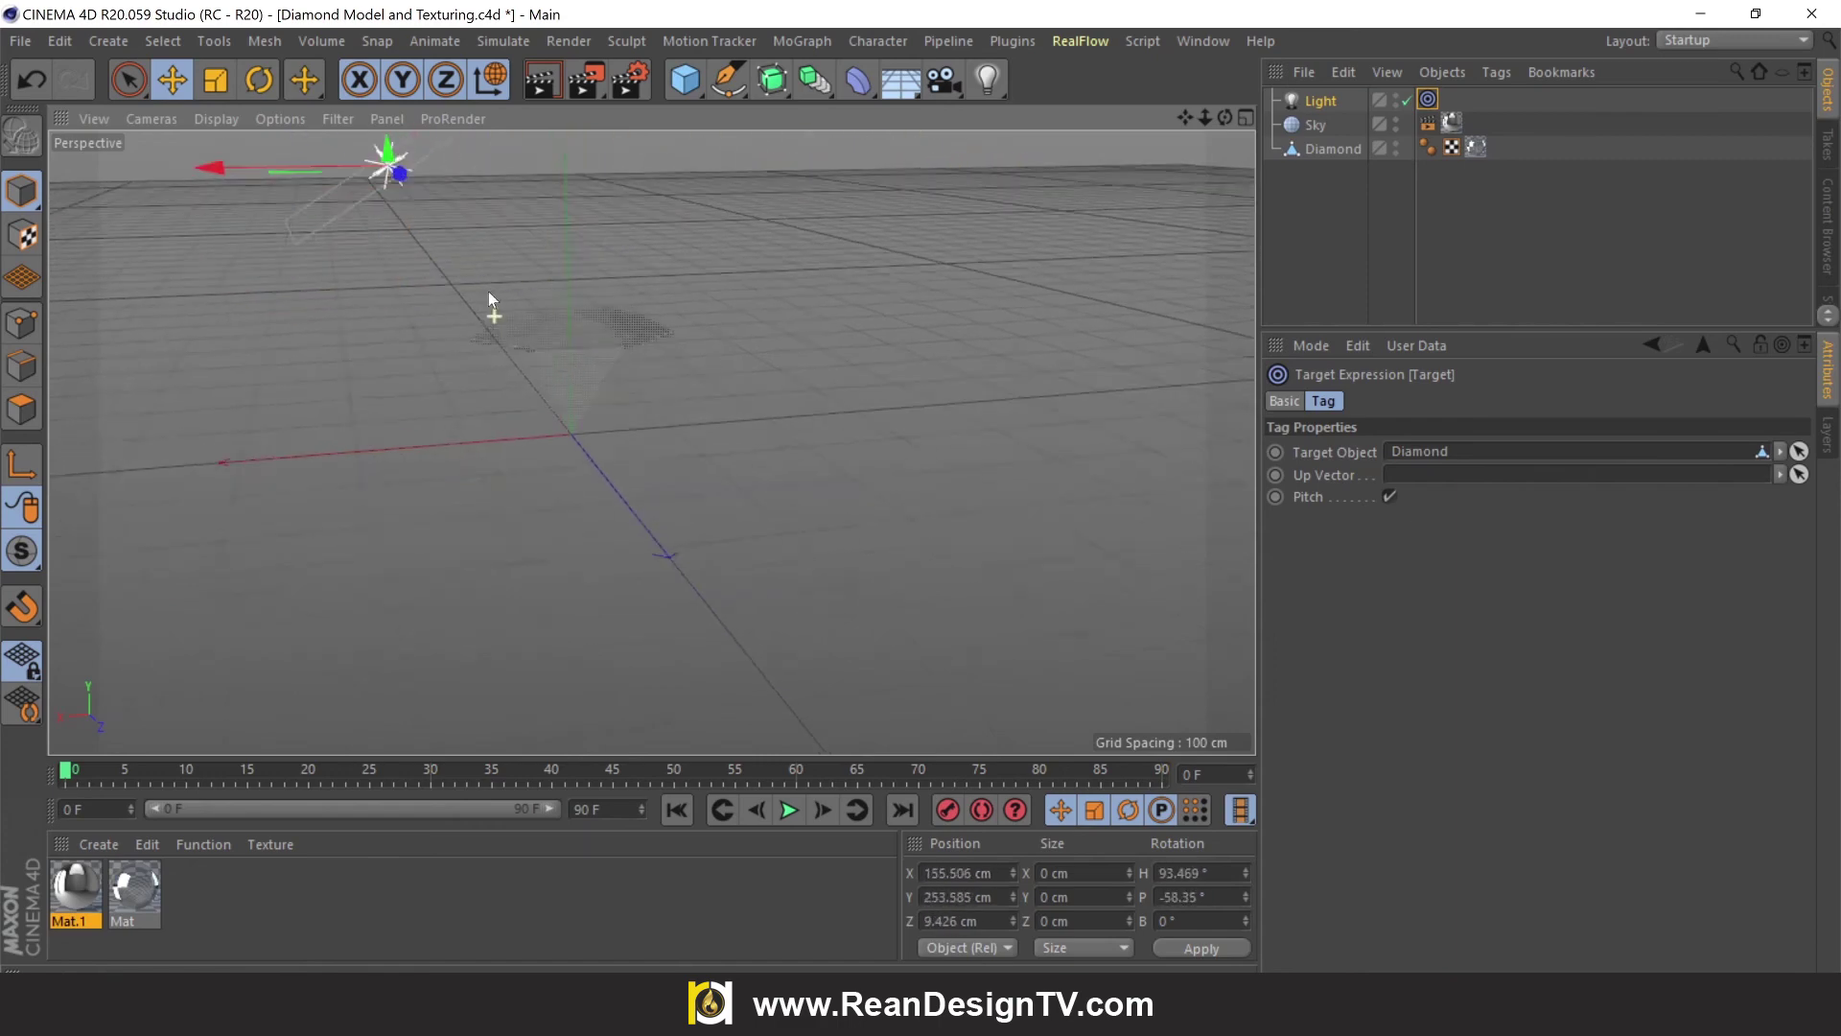
pyautogui.scroll(3, 648, 374)
pyautogui.keyDown('alt'); pyautogui.moveTo(647, 374); pyautogui.dragTo(651, 442); pyautogui.keyUp('alt')
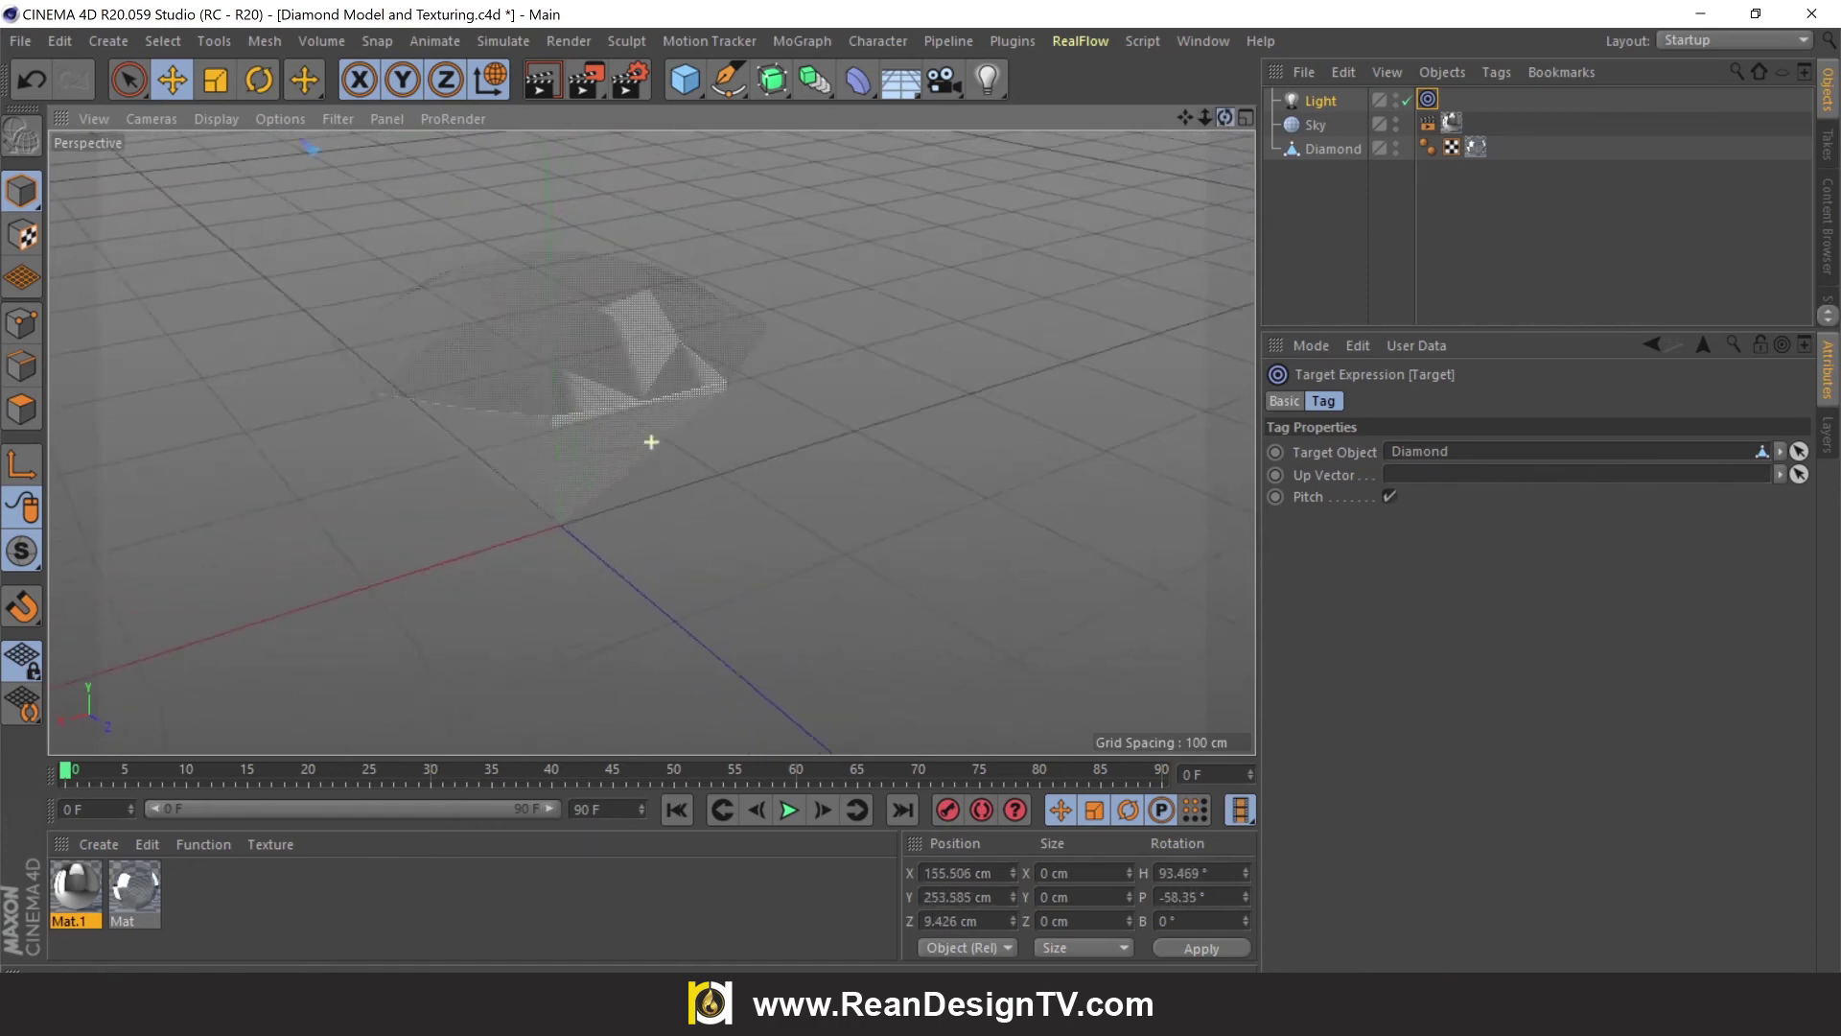
pyautogui.click(673, 357)
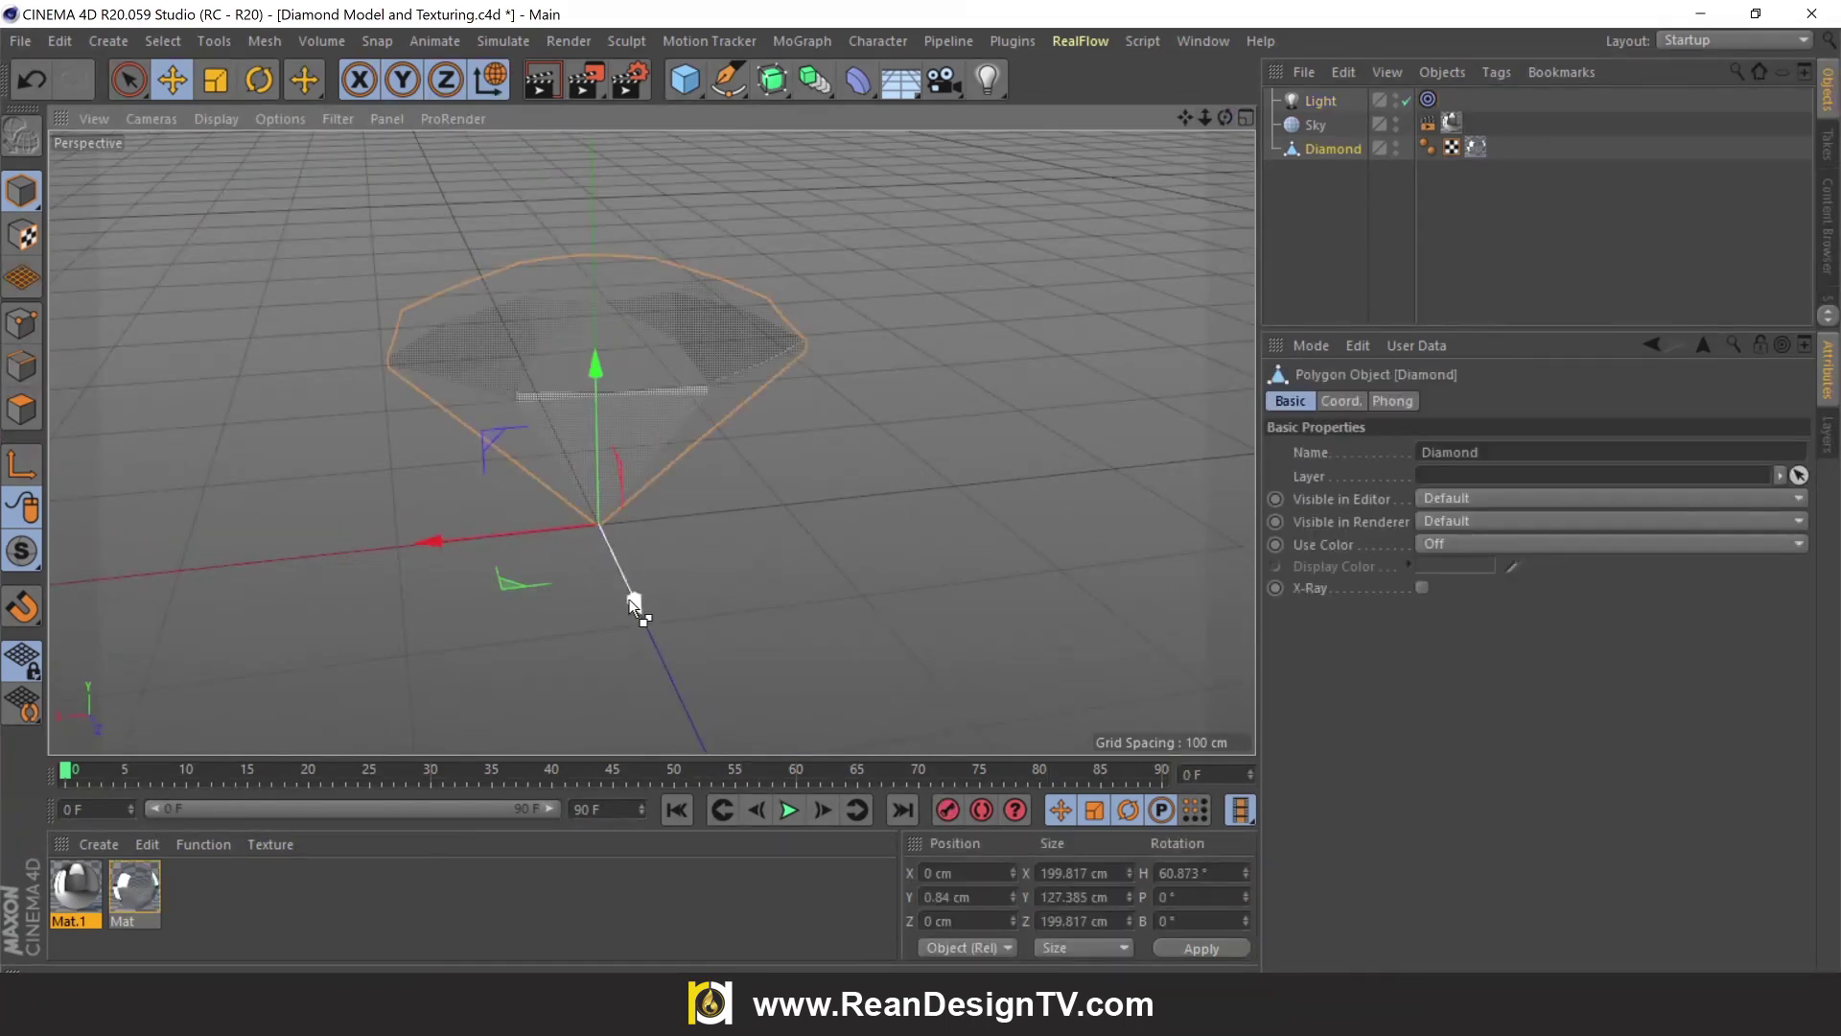
# Duplicate the diamond, shrink the copy to about a third, tilt it, and place it beside the original
pyautogui.keyDown('ctrl'); pyautogui.moveTo(631, 599); pyautogui.dragTo(666, 705); pyautogui.keyUp('ctrl')
pyautogui.press('t')
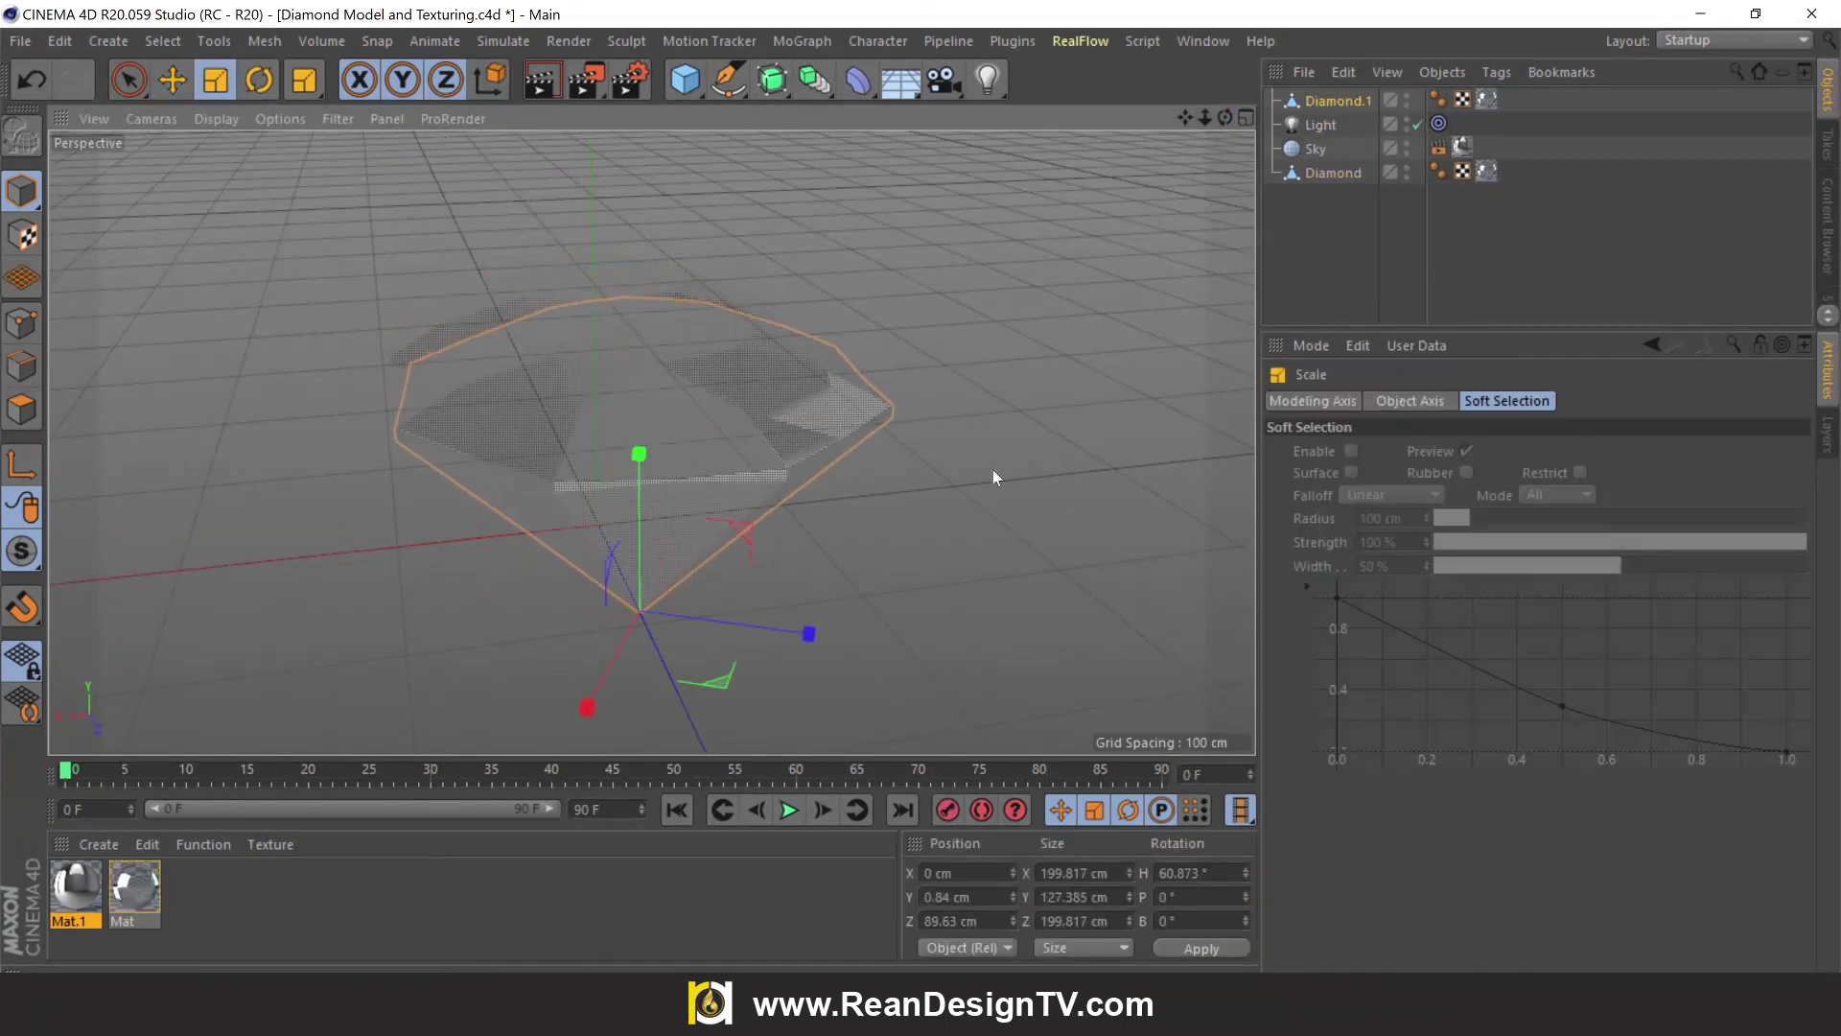
pyautogui.moveTo(992, 469); pyautogui.dragTo(884, 342)
pyautogui.press('r')
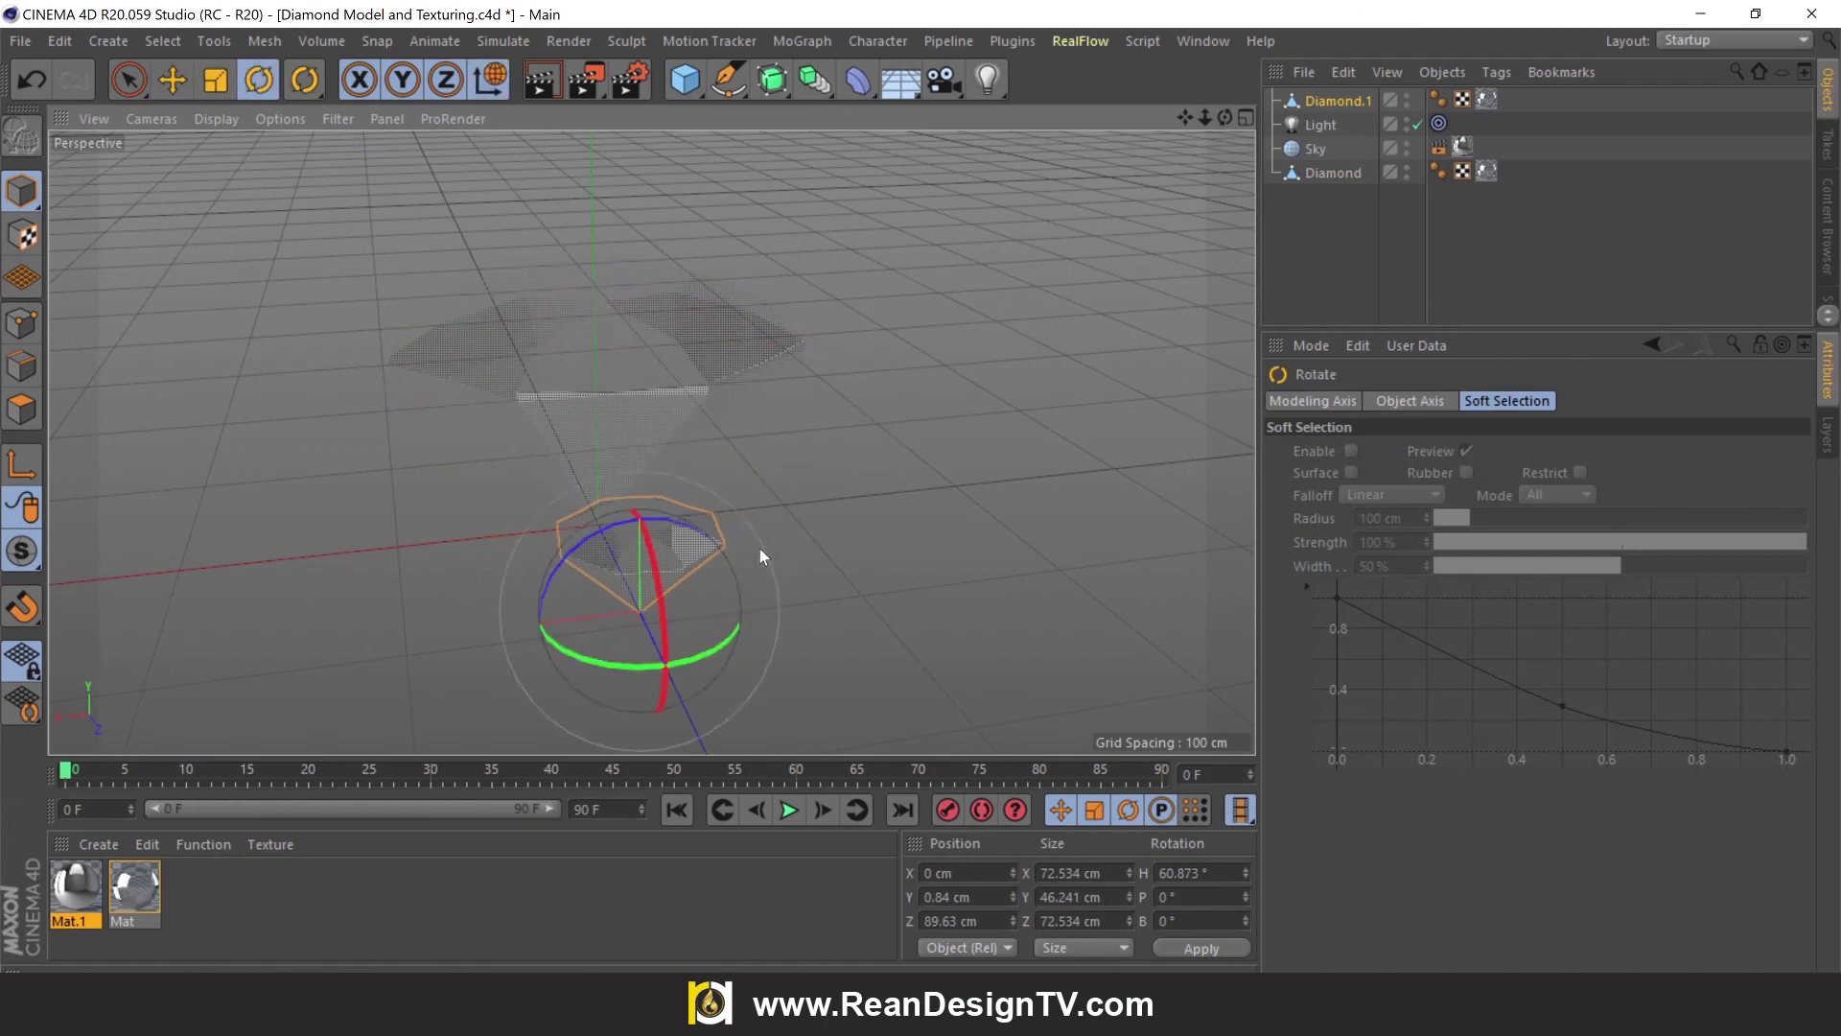
pyautogui.moveTo(698, 527)
pyautogui.mouseDown()
pyautogui.moveTo(646, 677)
pyautogui.moveTo(714, 612)
pyautogui.mouseUp()
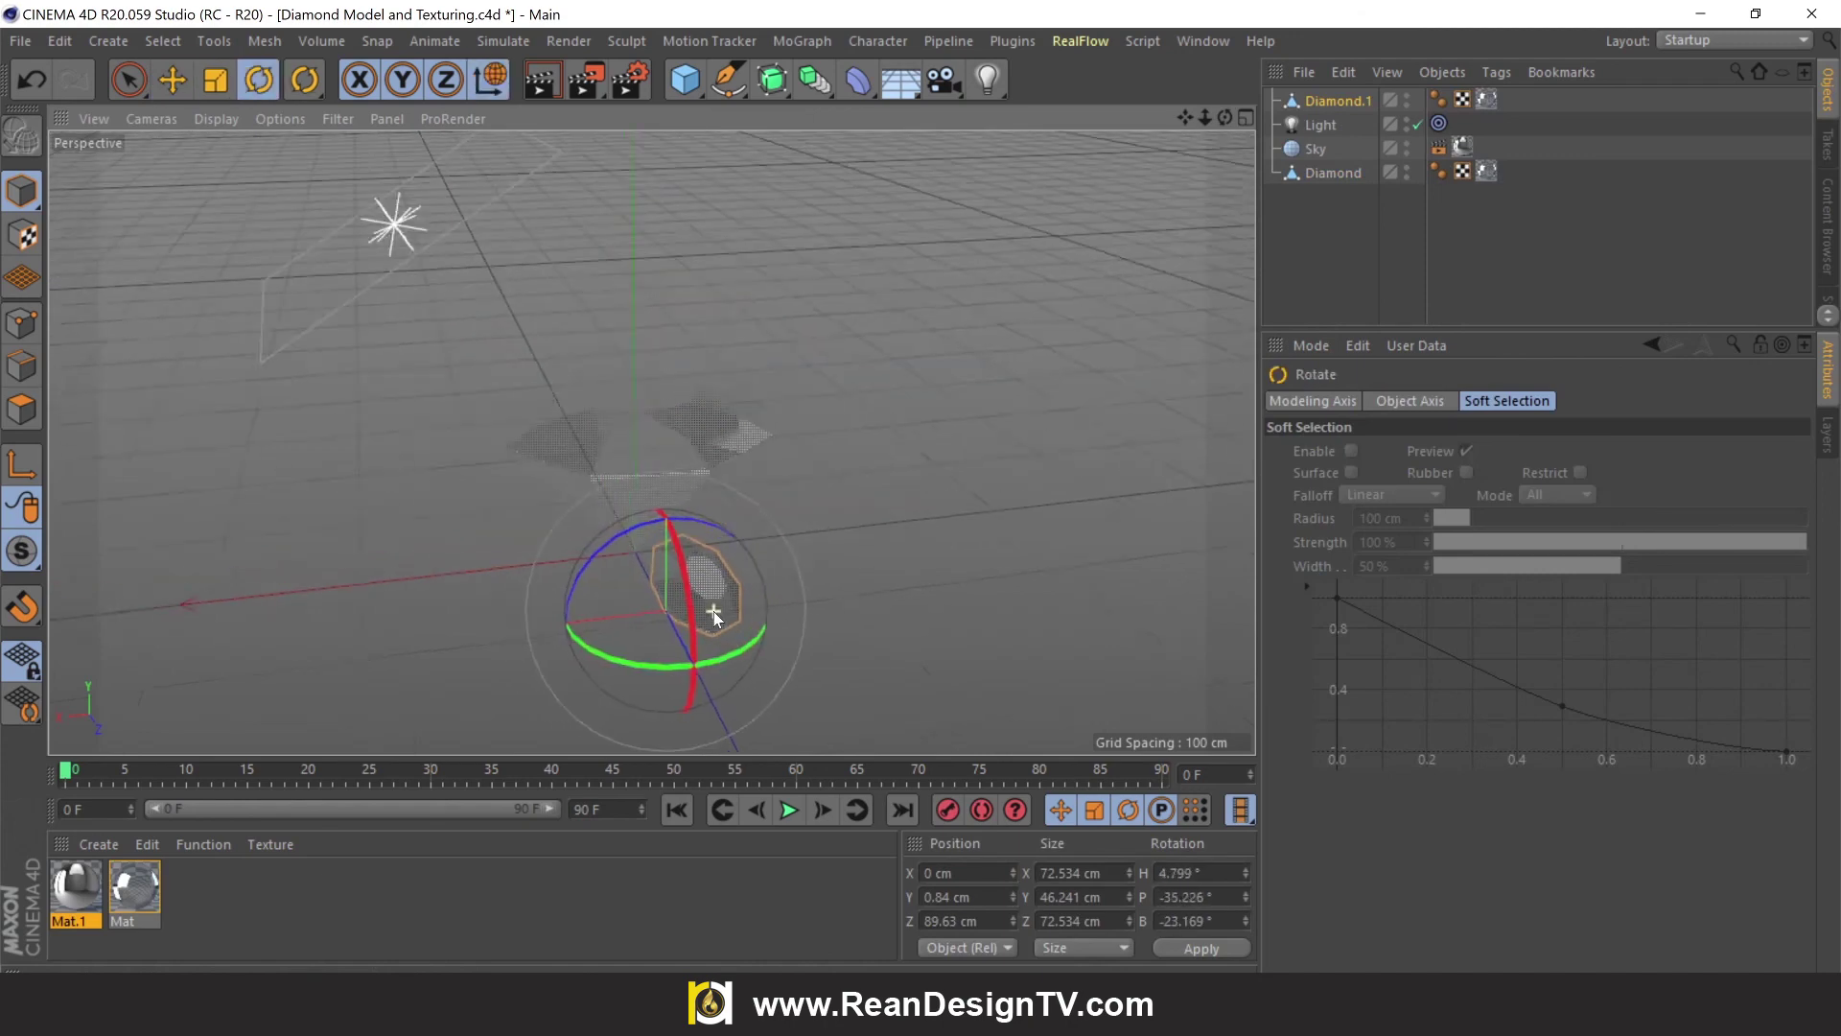
pyautogui.press('e')
pyautogui.moveTo(555, 647); pyautogui.dragTo(658, 604)
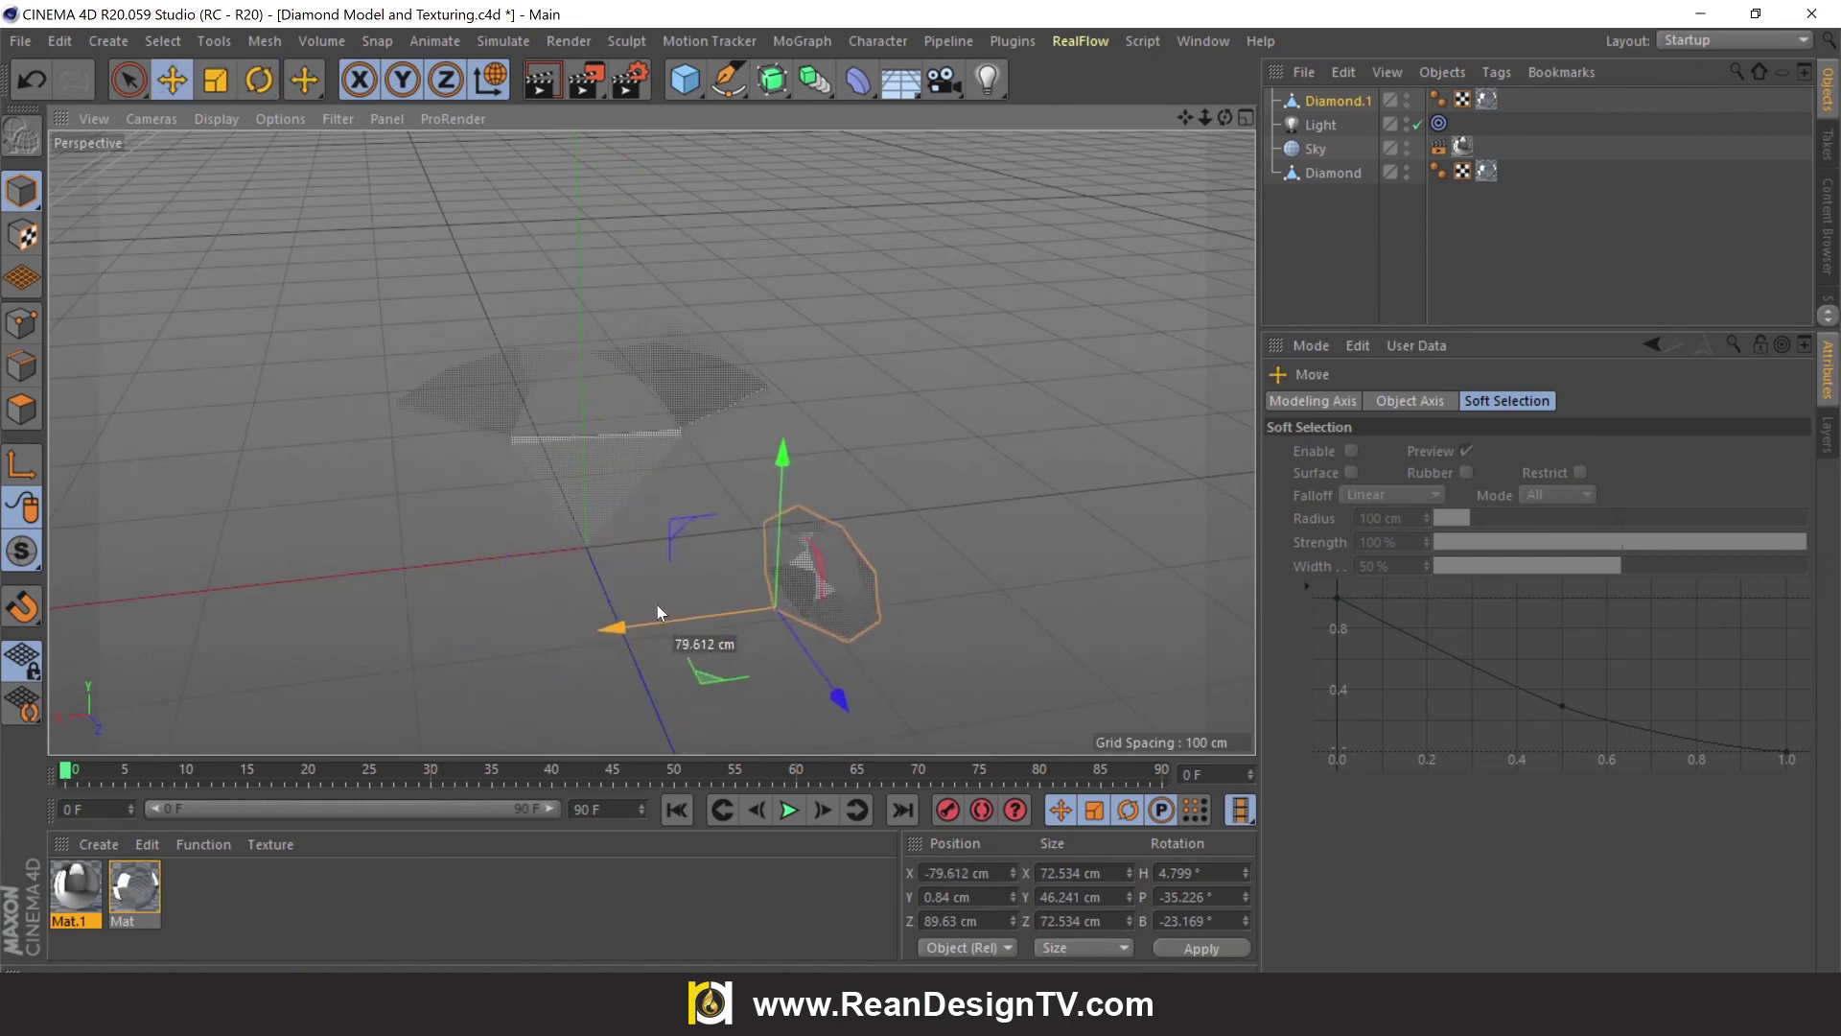
pyautogui.moveTo(794, 729)
pyautogui.mouseDown()
pyautogui.moveTo(722, 543)
pyautogui.moveTo(295, 573)
pyautogui.mouseUp()
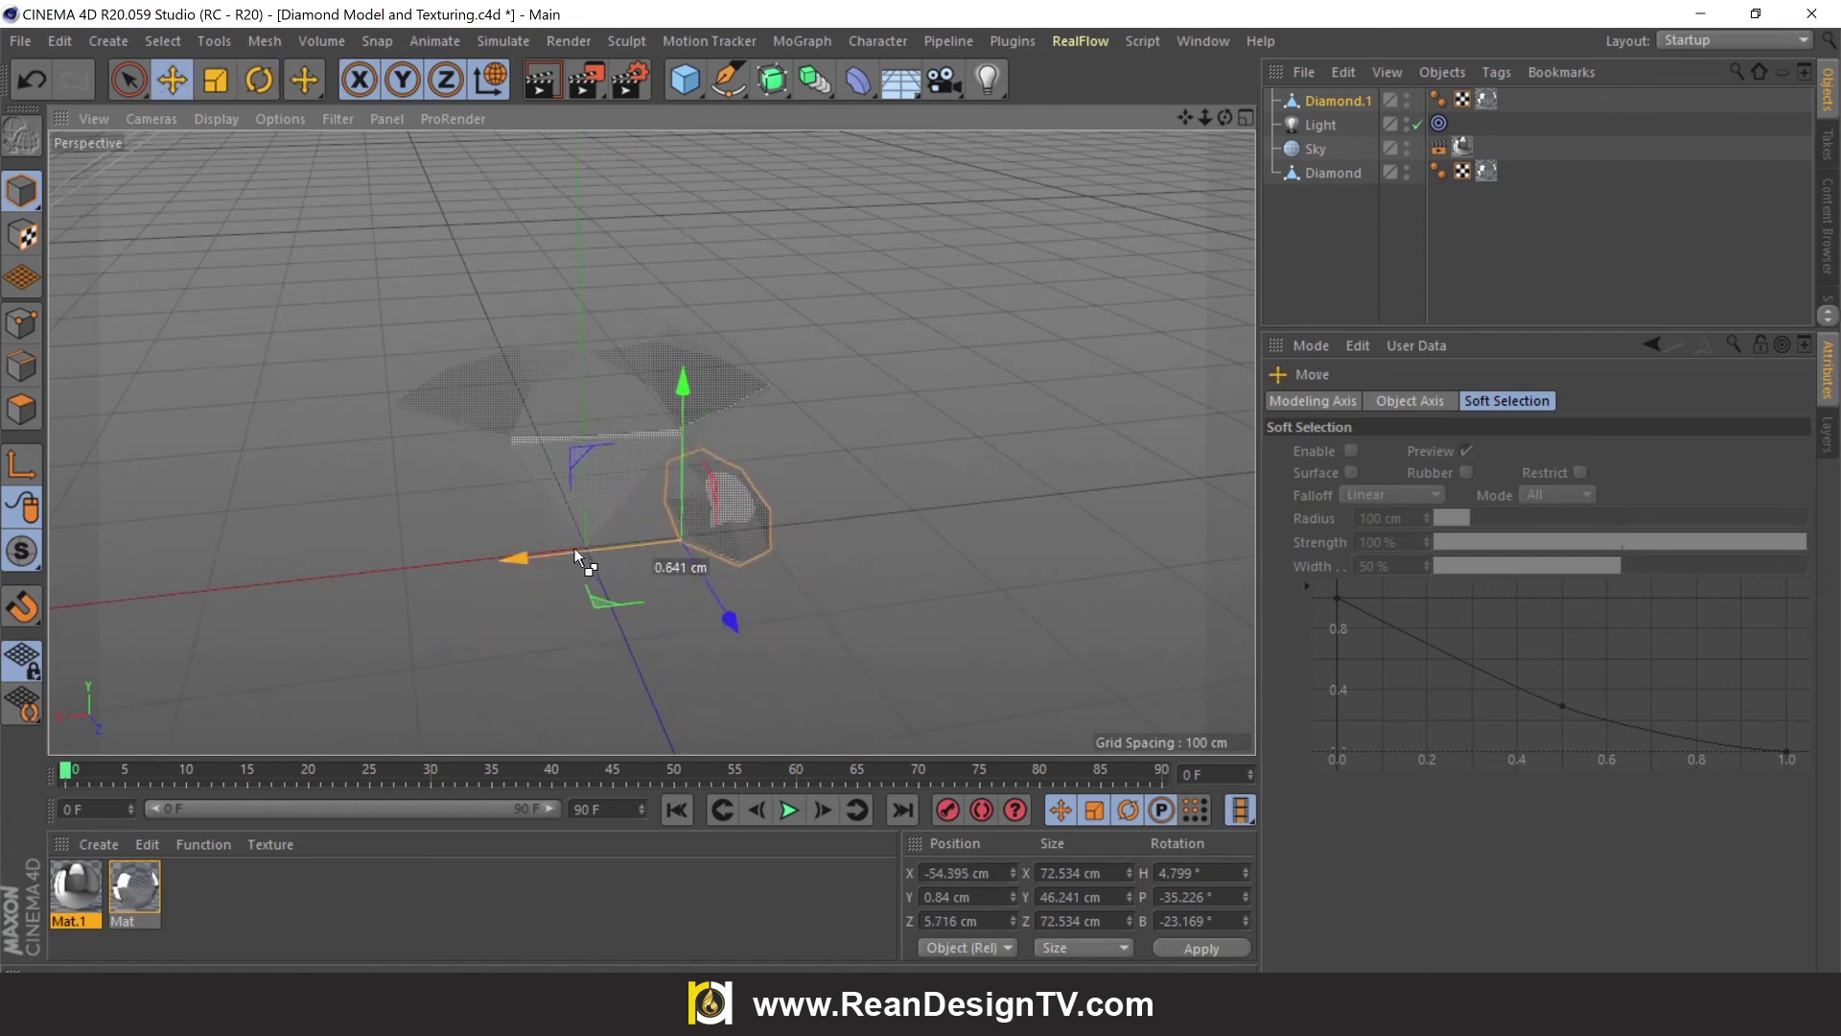
# Rotate, shrink to about half, and position the second and third small copies near the main diamond
pyautogui.press('r')
pyautogui.moveTo(477, 590)
pyautogui.mouseDown()
pyautogui.moveTo(230, 647)
pyautogui.moveTo(234, 468)
pyautogui.mouseUp()
pyautogui.press('t')
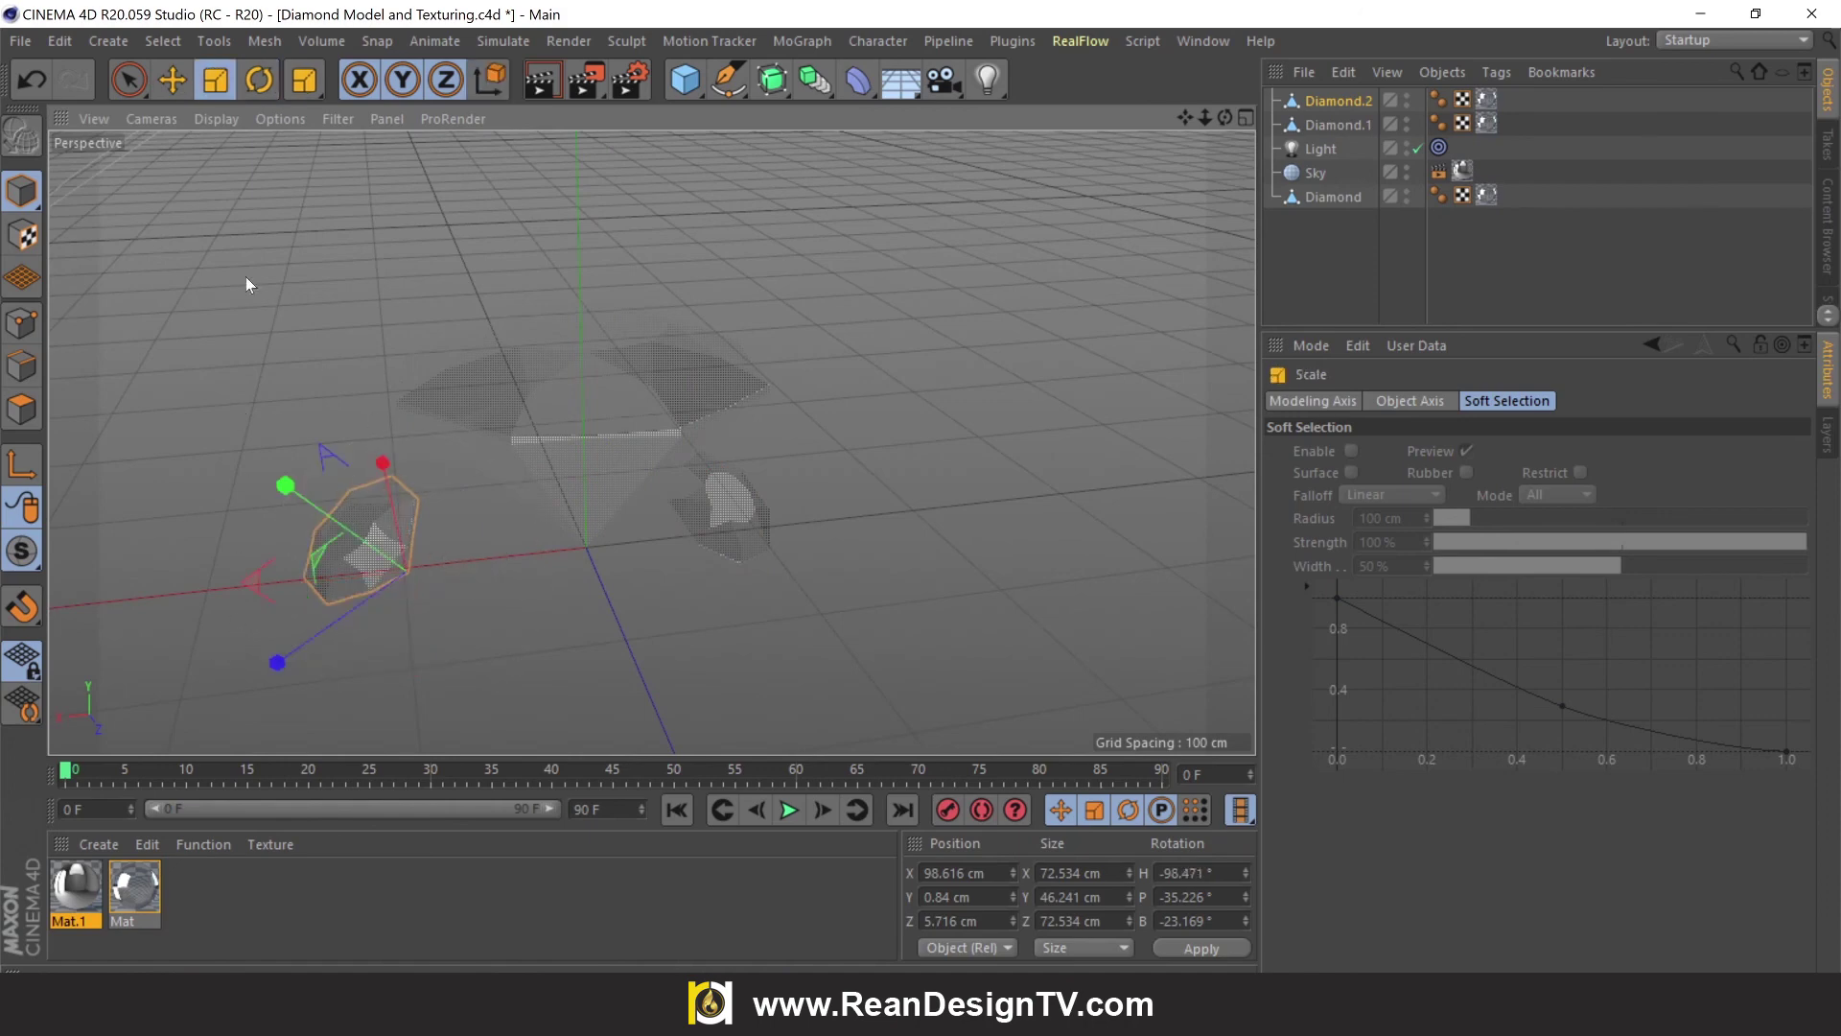
pyautogui.moveTo(245, 276); pyautogui.dragTo(228, 244)
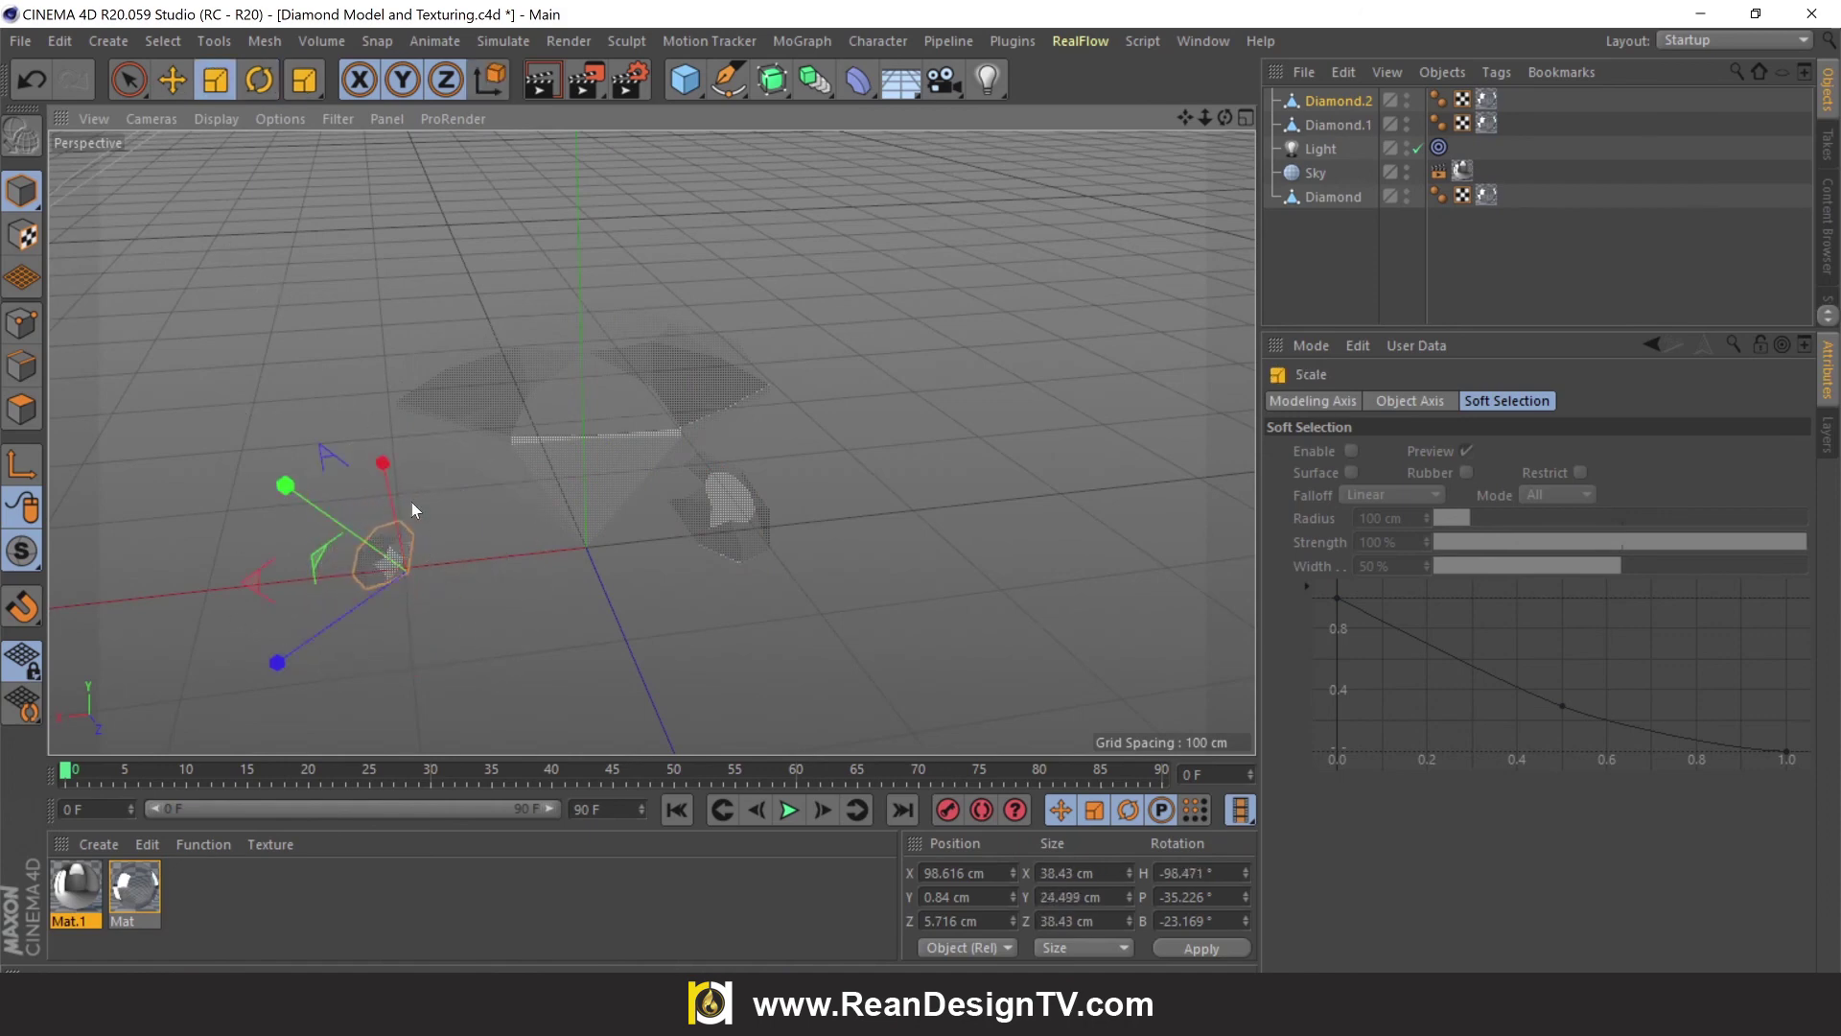
pyautogui.press('e')
pyautogui.moveTo(275, 589)
pyautogui.mouseDown()
pyautogui.moveTo(440, 590)
pyautogui.moveTo(616, 643)
pyautogui.moveTo(910, 548)
pyautogui.mouseUp()
pyautogui.press('r')
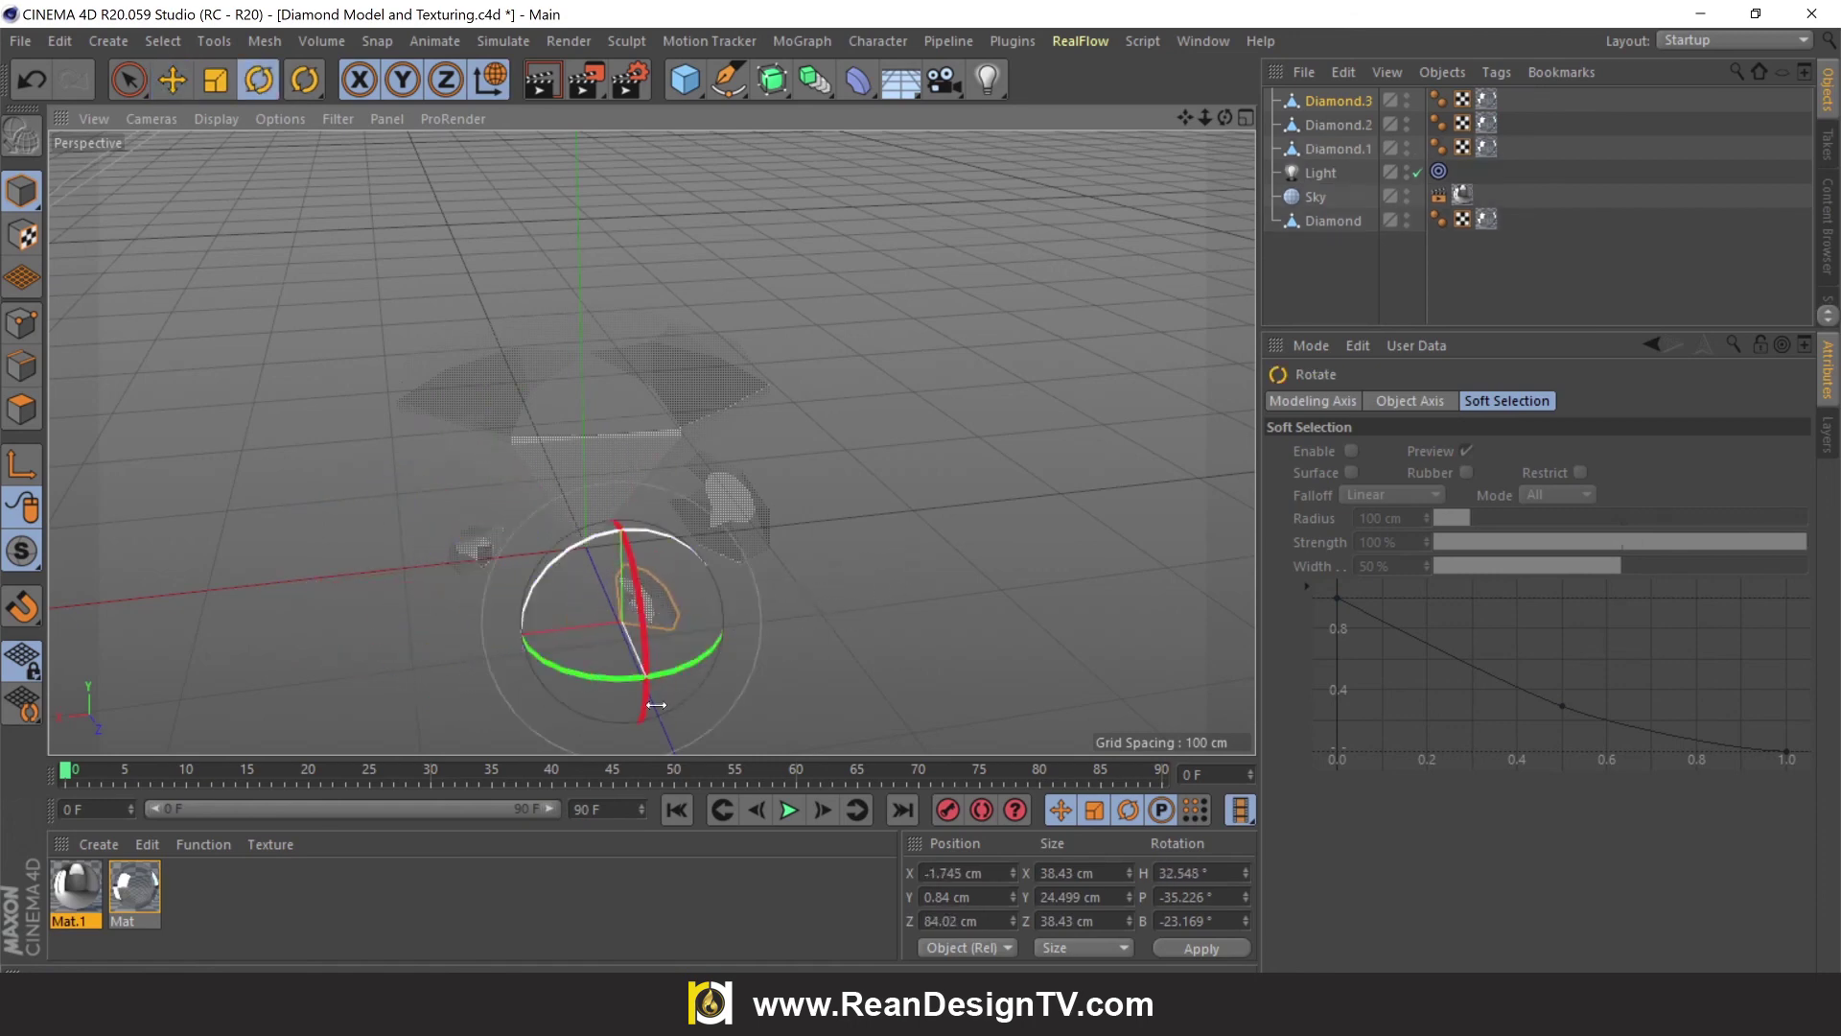
pyautogui.press('e')
pyautogui.moveTo(649, 687); pyautogui.dragTo(665, 673)
pyautogui.moveTo(435, 617)
pyautogui.mouseDown()
pyautogui.moveTo(510, 641)
pyautogui.moveTo(394, 616)
pyautogui.mouseUp()
# Tilt, shrink and place the fourth copy, then orbit to a front view of the diamonds
pyautogui.press('r')
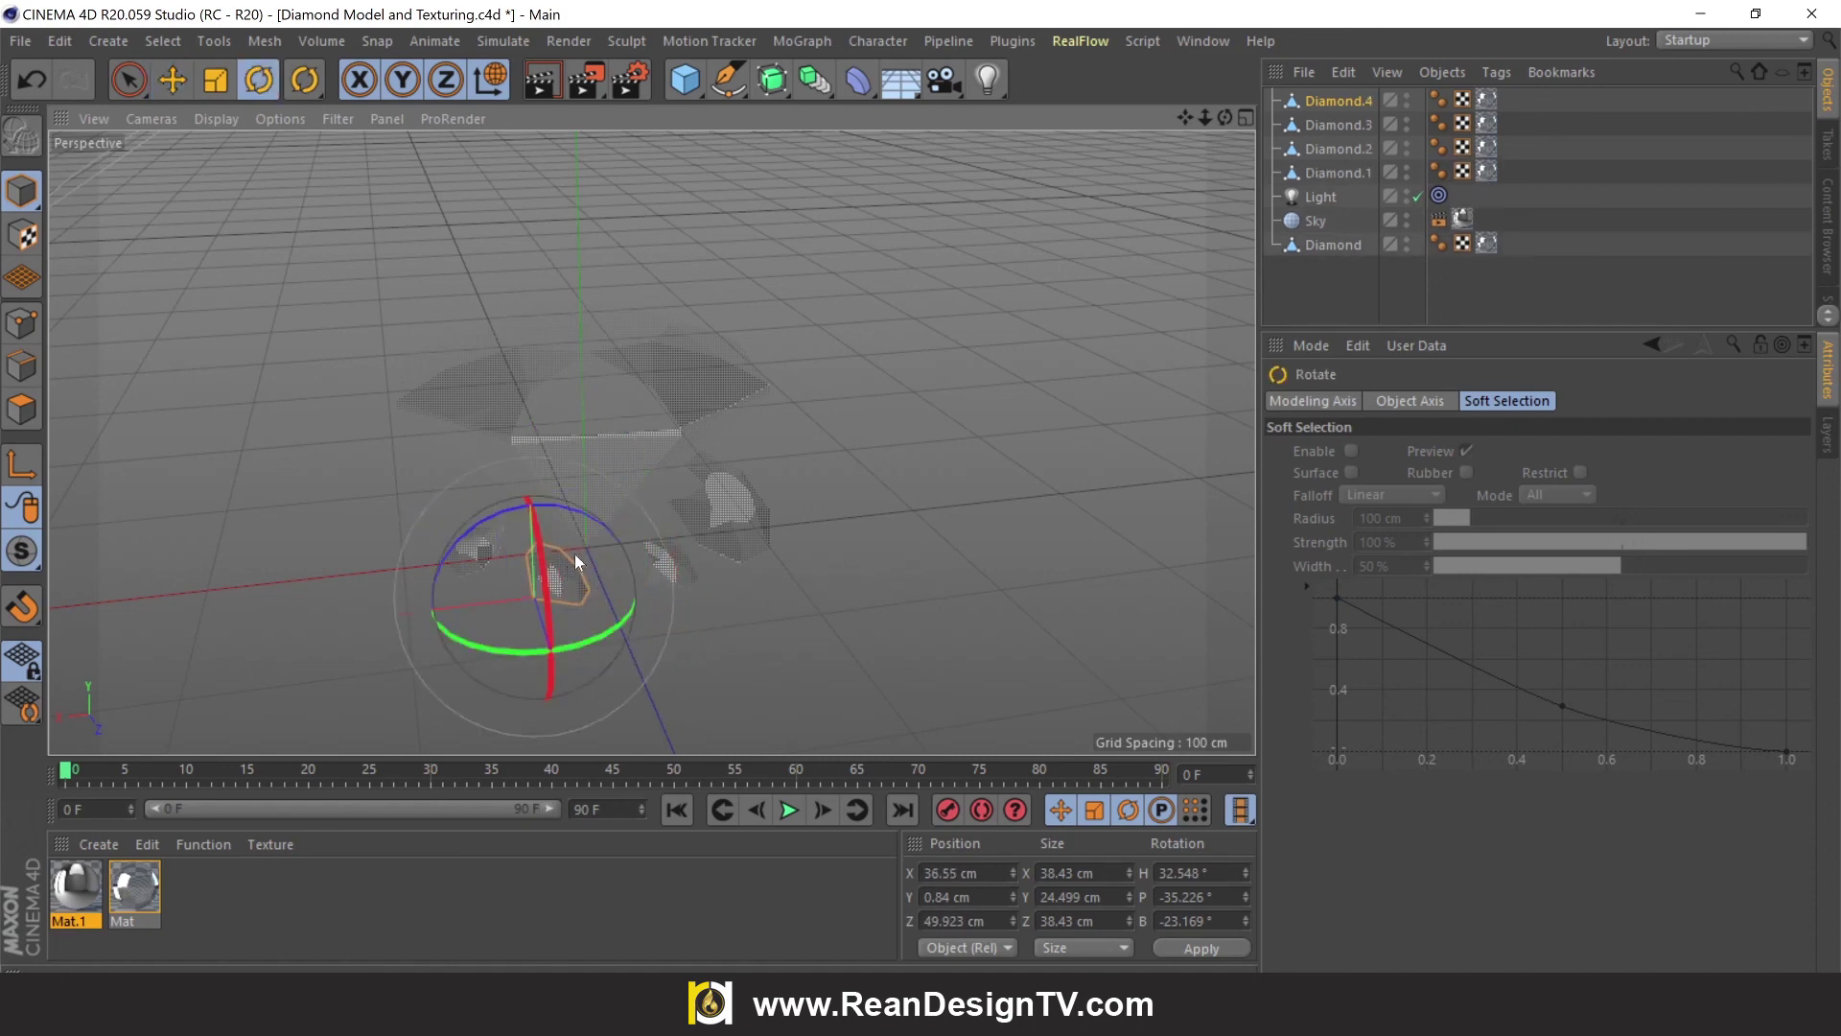
pyautogui.moveTo(591, 624); pyautogui.dragTo(578, 603)
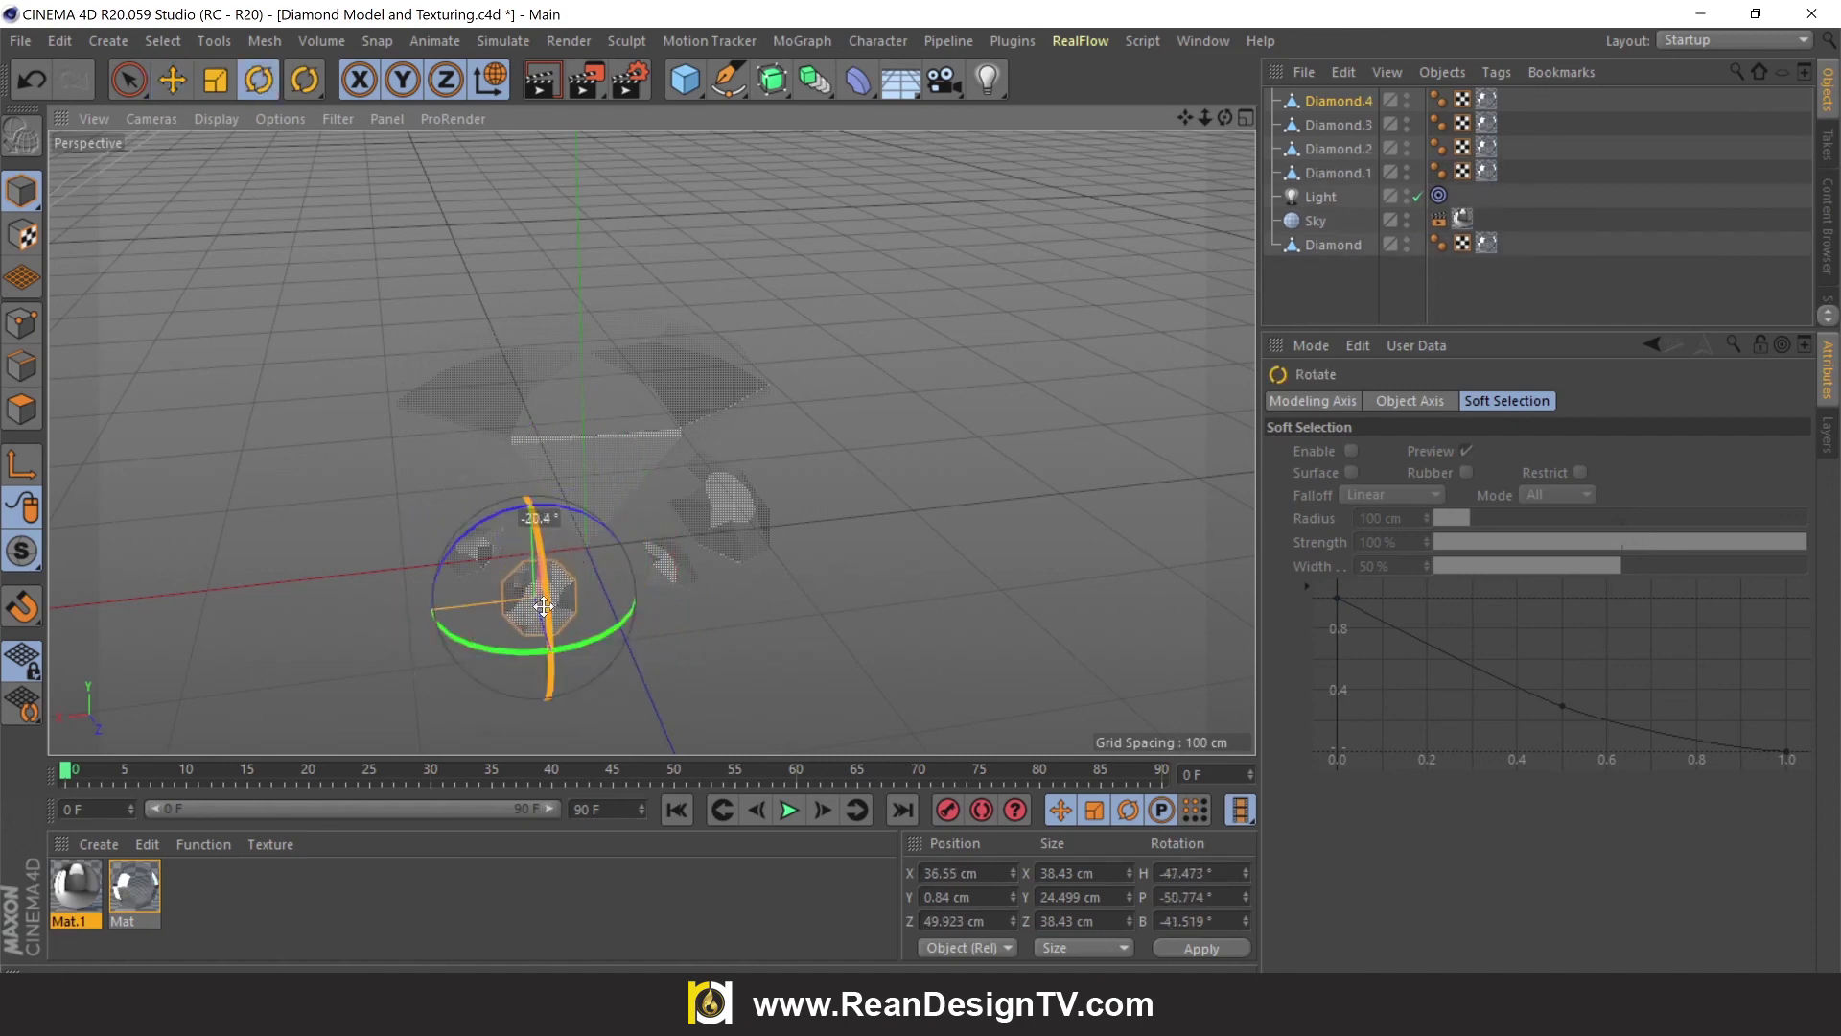
pyautogui.press('t')
pyautogui.moveTo(815, 493); pyautogui.dragTo(618, 683)
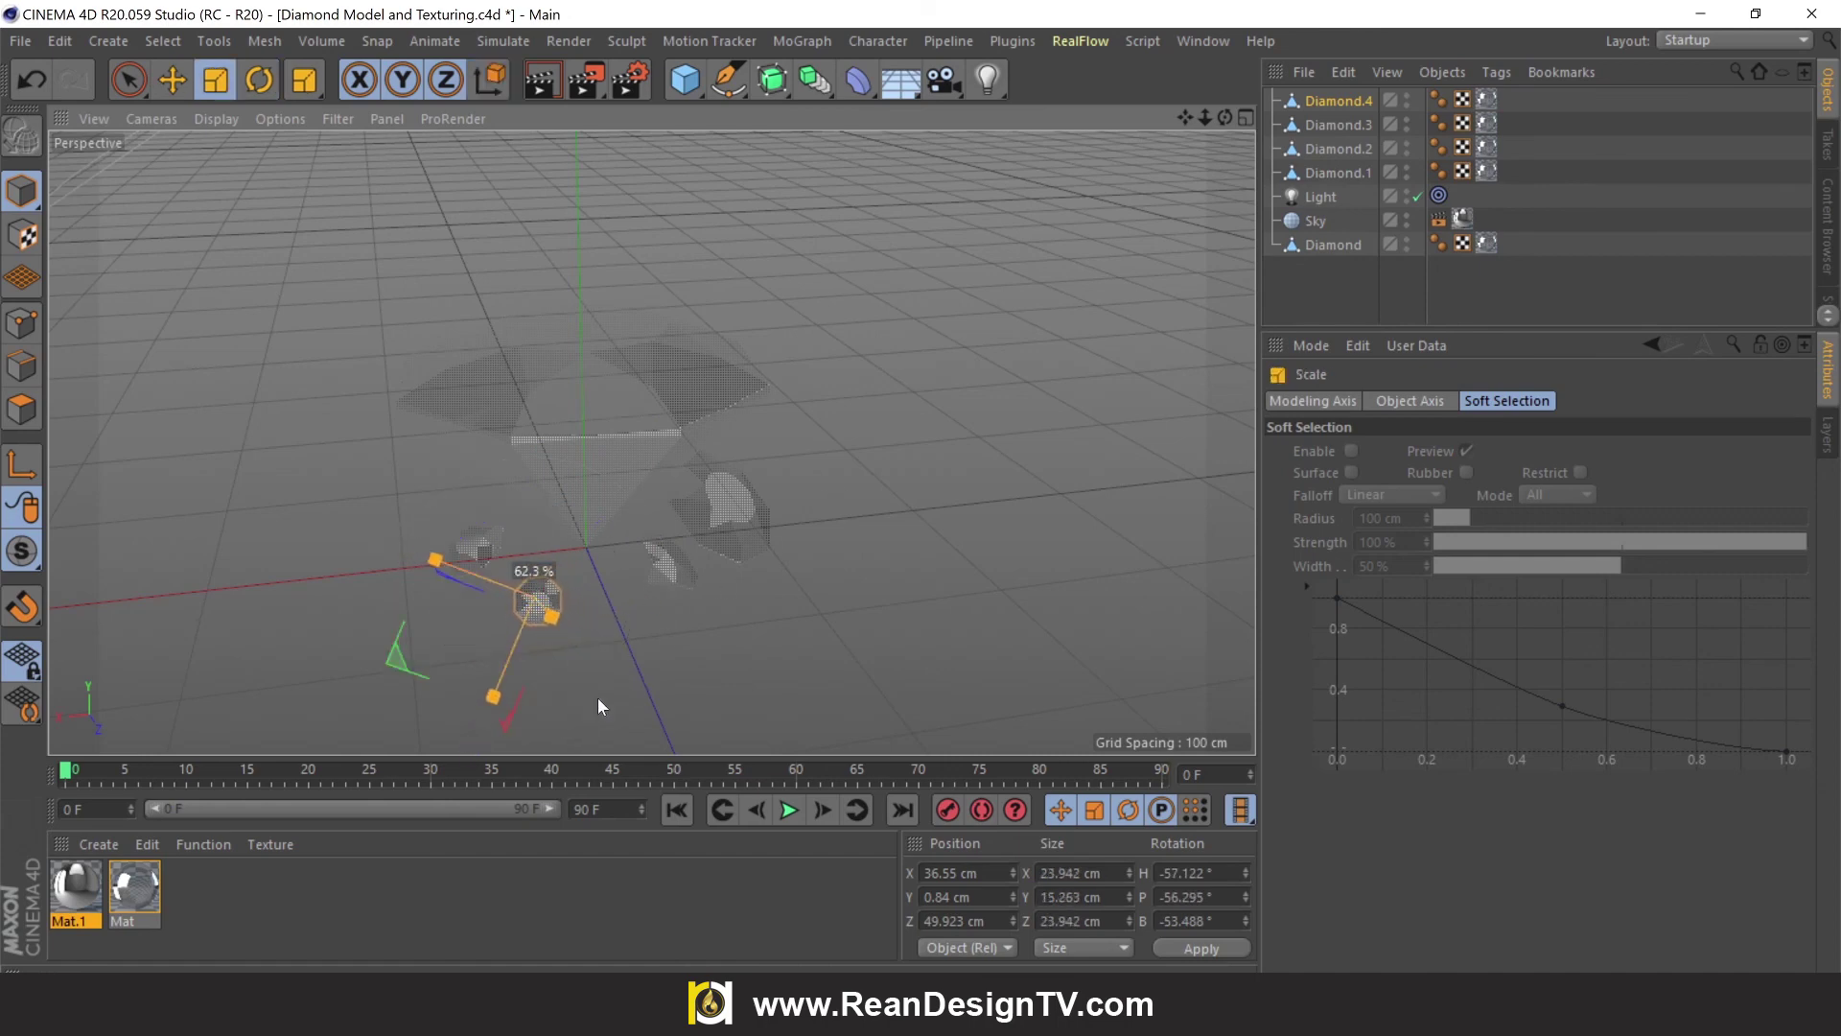
pyautogui.press('e')
pyautogui.moveTo(380, 608)
pyautogui.mouseDown()
pyautogui.moveTo(579, 658)
pyautogui.moveTo(585, 683)
pyautogui.mouseUp()
pyautogui.press('r')
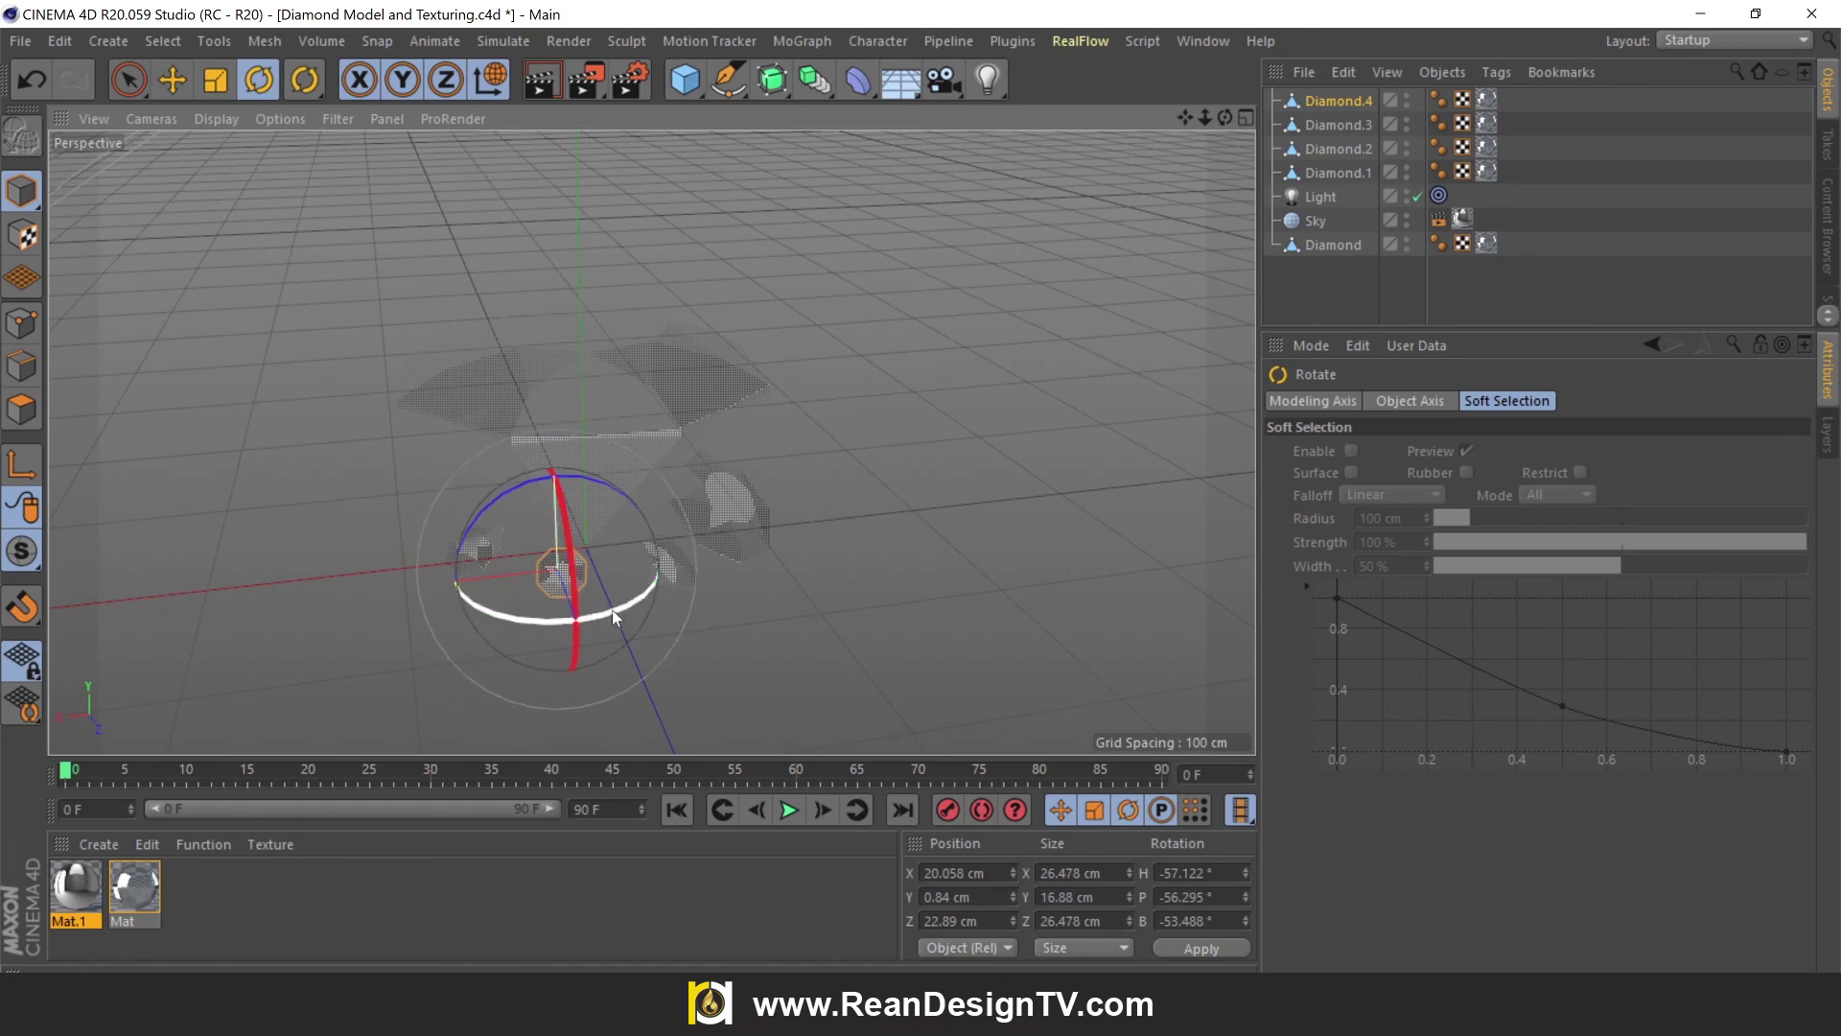
pyautogui.moveTo(612, 608); pyautogui.dragTo(301, 641)
pyautogui.click(763, 643)
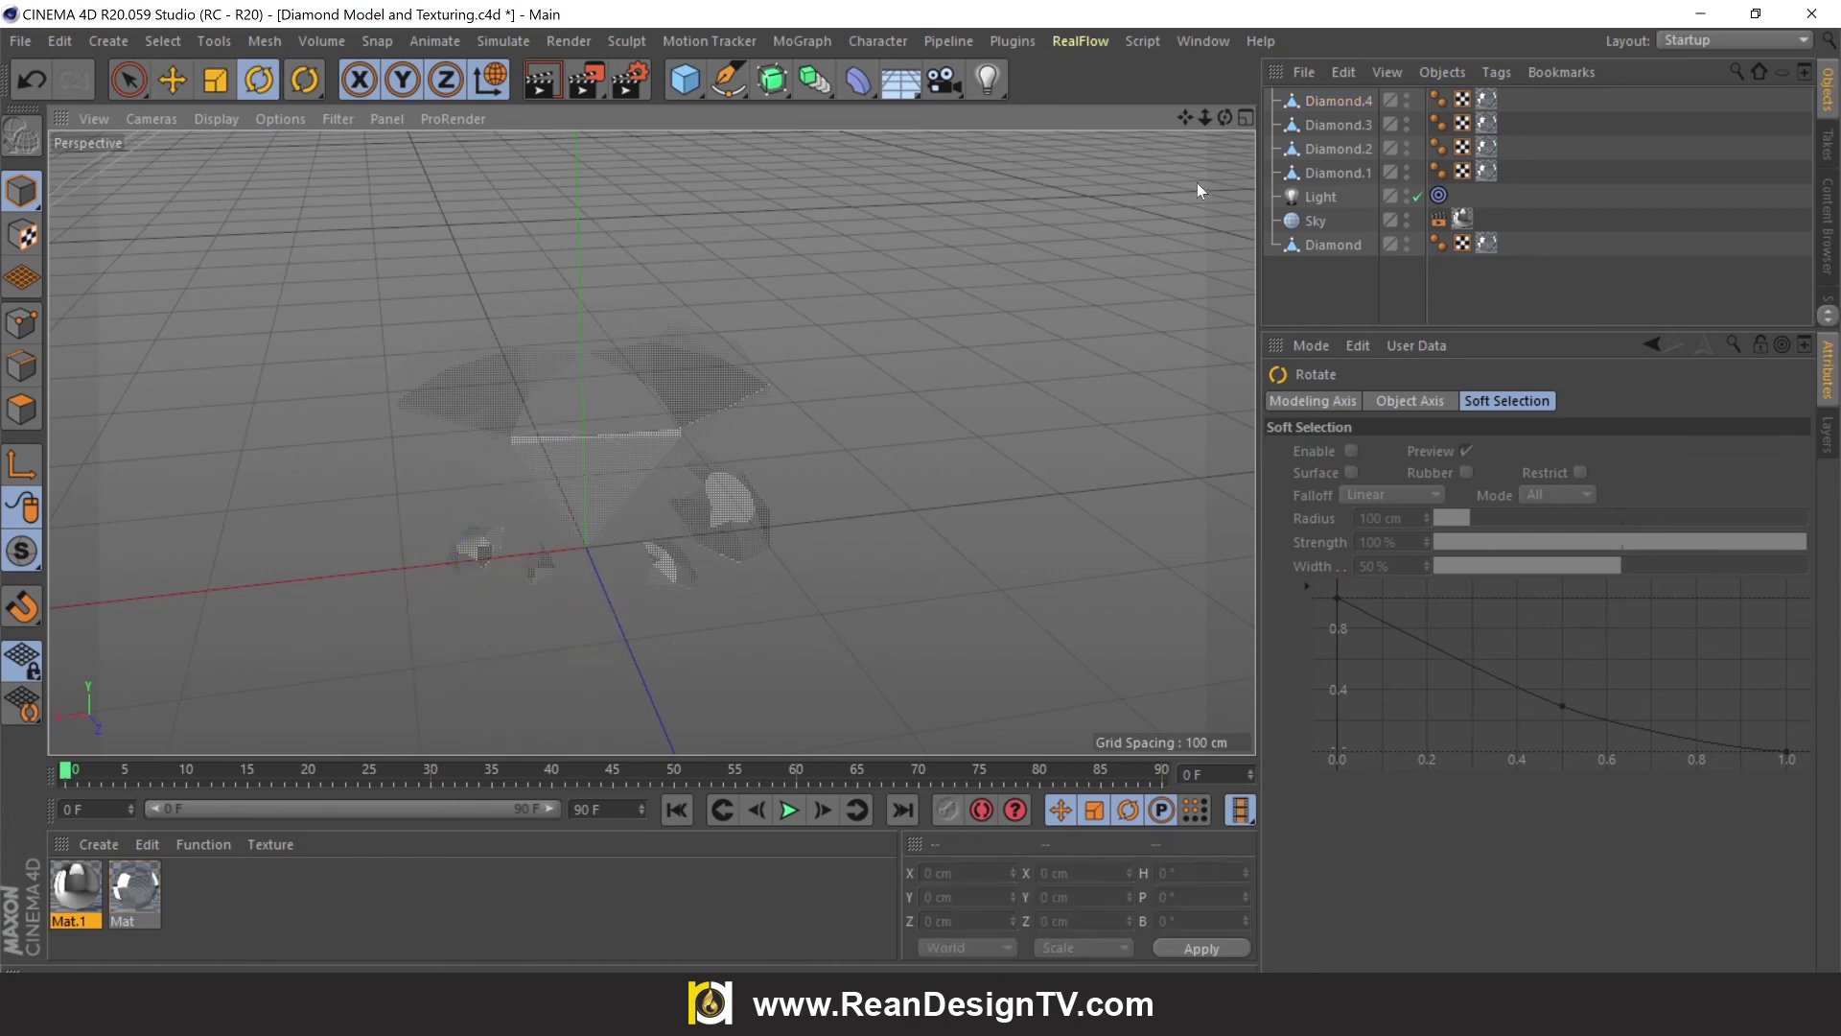
pyautogui.keyDown('alt'); pyautogui.moveTo(1197, 189); pyautogui.dragTo(1201, 123); pyautogui.keyUp('alt')
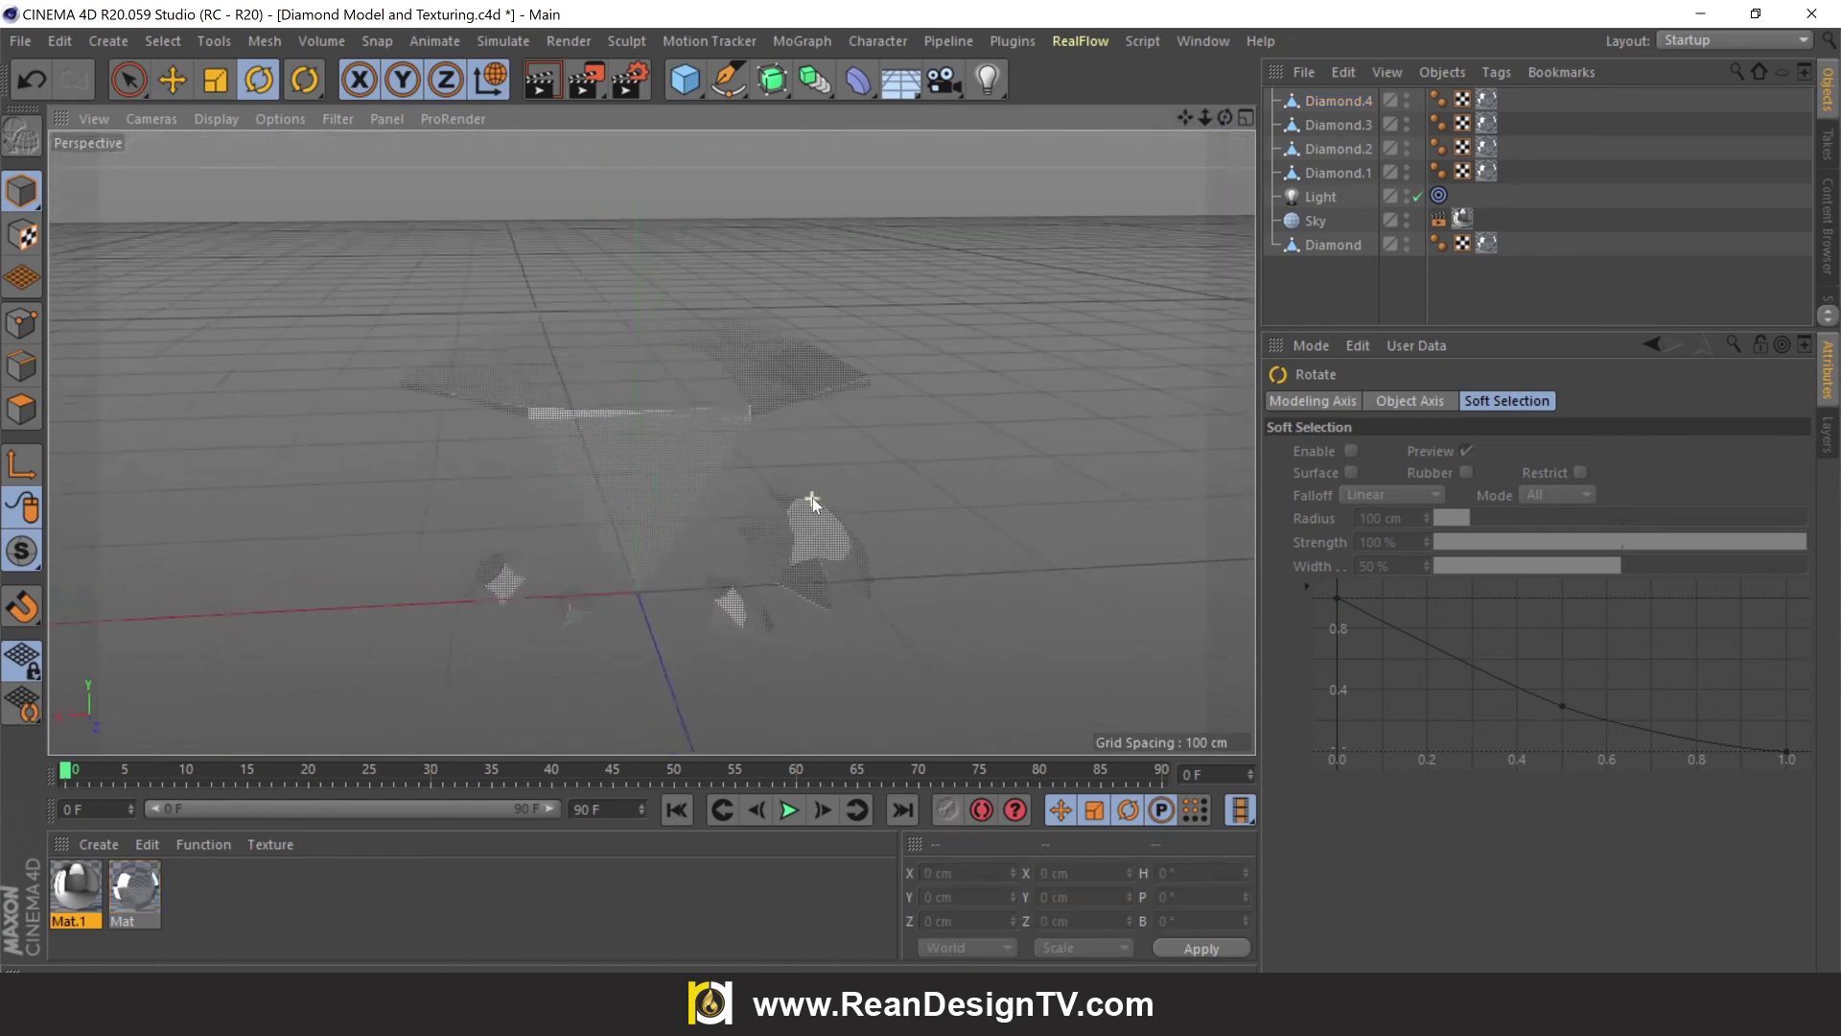
pyautogui.keyDown('alt'); pyautogui.moveTo(814, 498); pyautogui.dragTo(660, 442); pyautogui.keyUp('alt')
# Add a camera at the front view, output 1920x1080, lock it with a Protection tag, and render
pyautogui.moveTo(958, 79); pyautogui.dragTo(1043, 107)
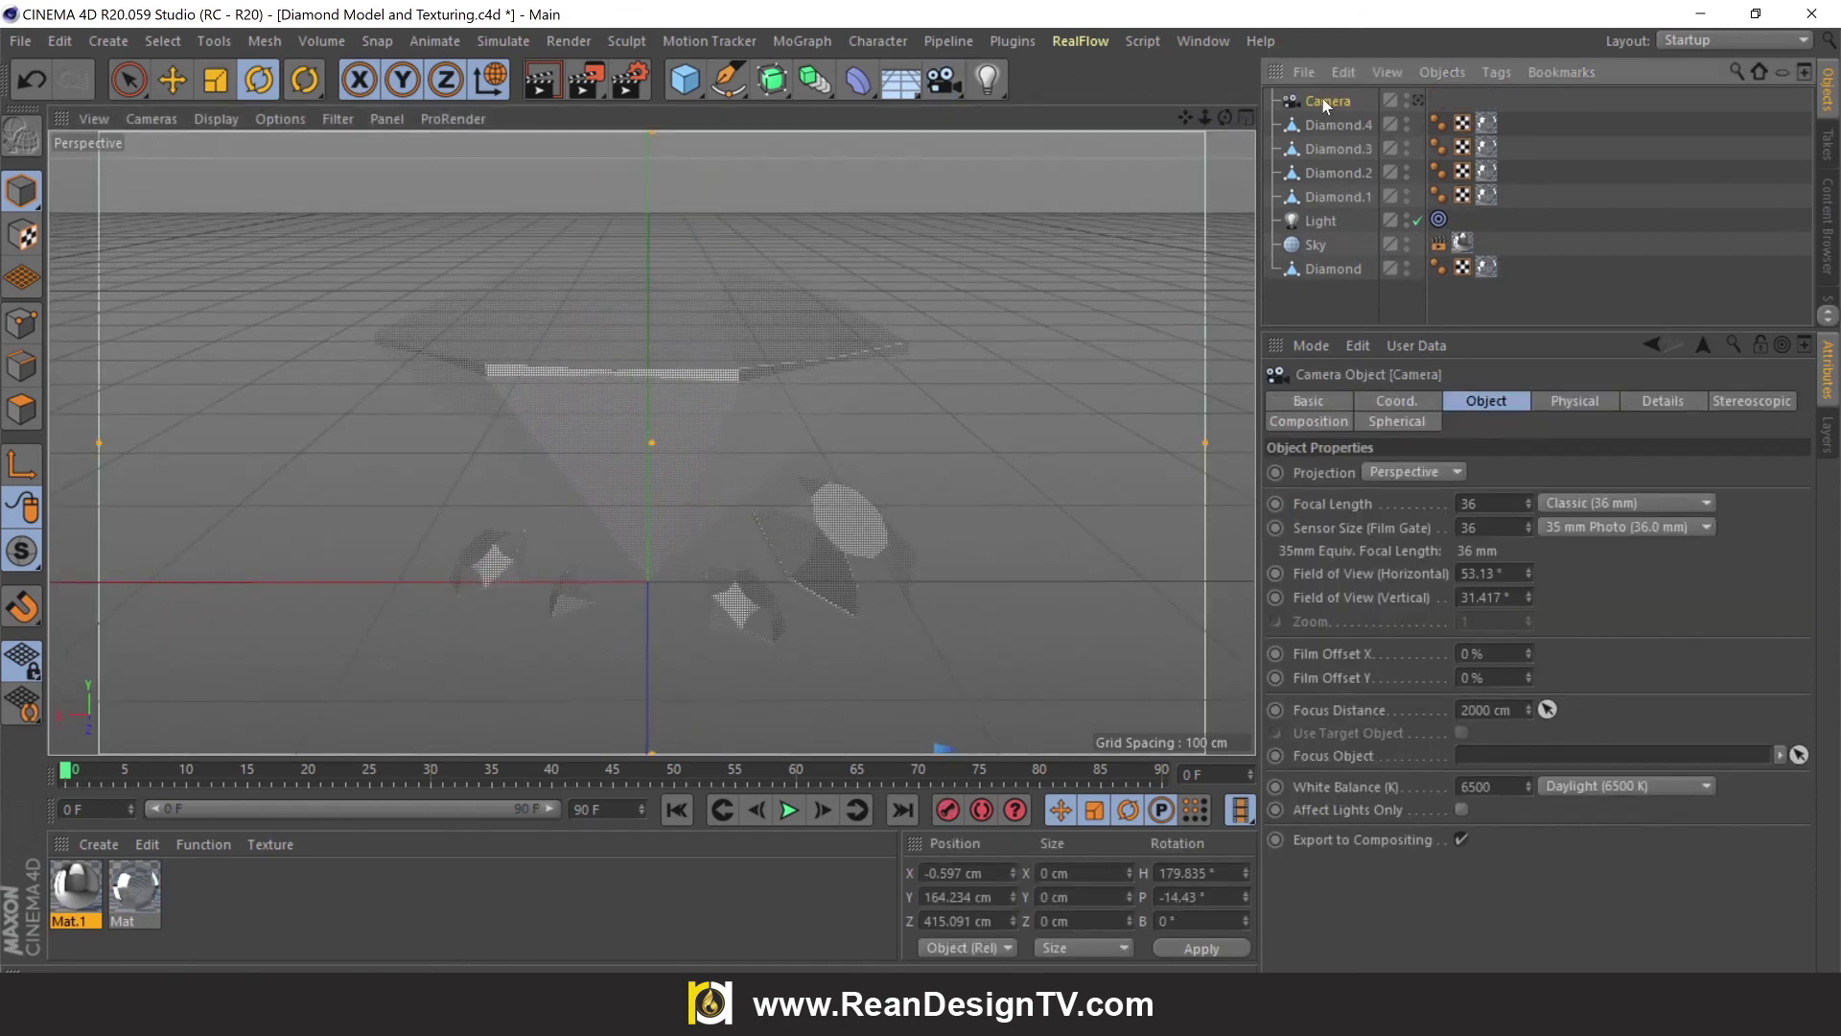
pyautogui.click(631, 83)
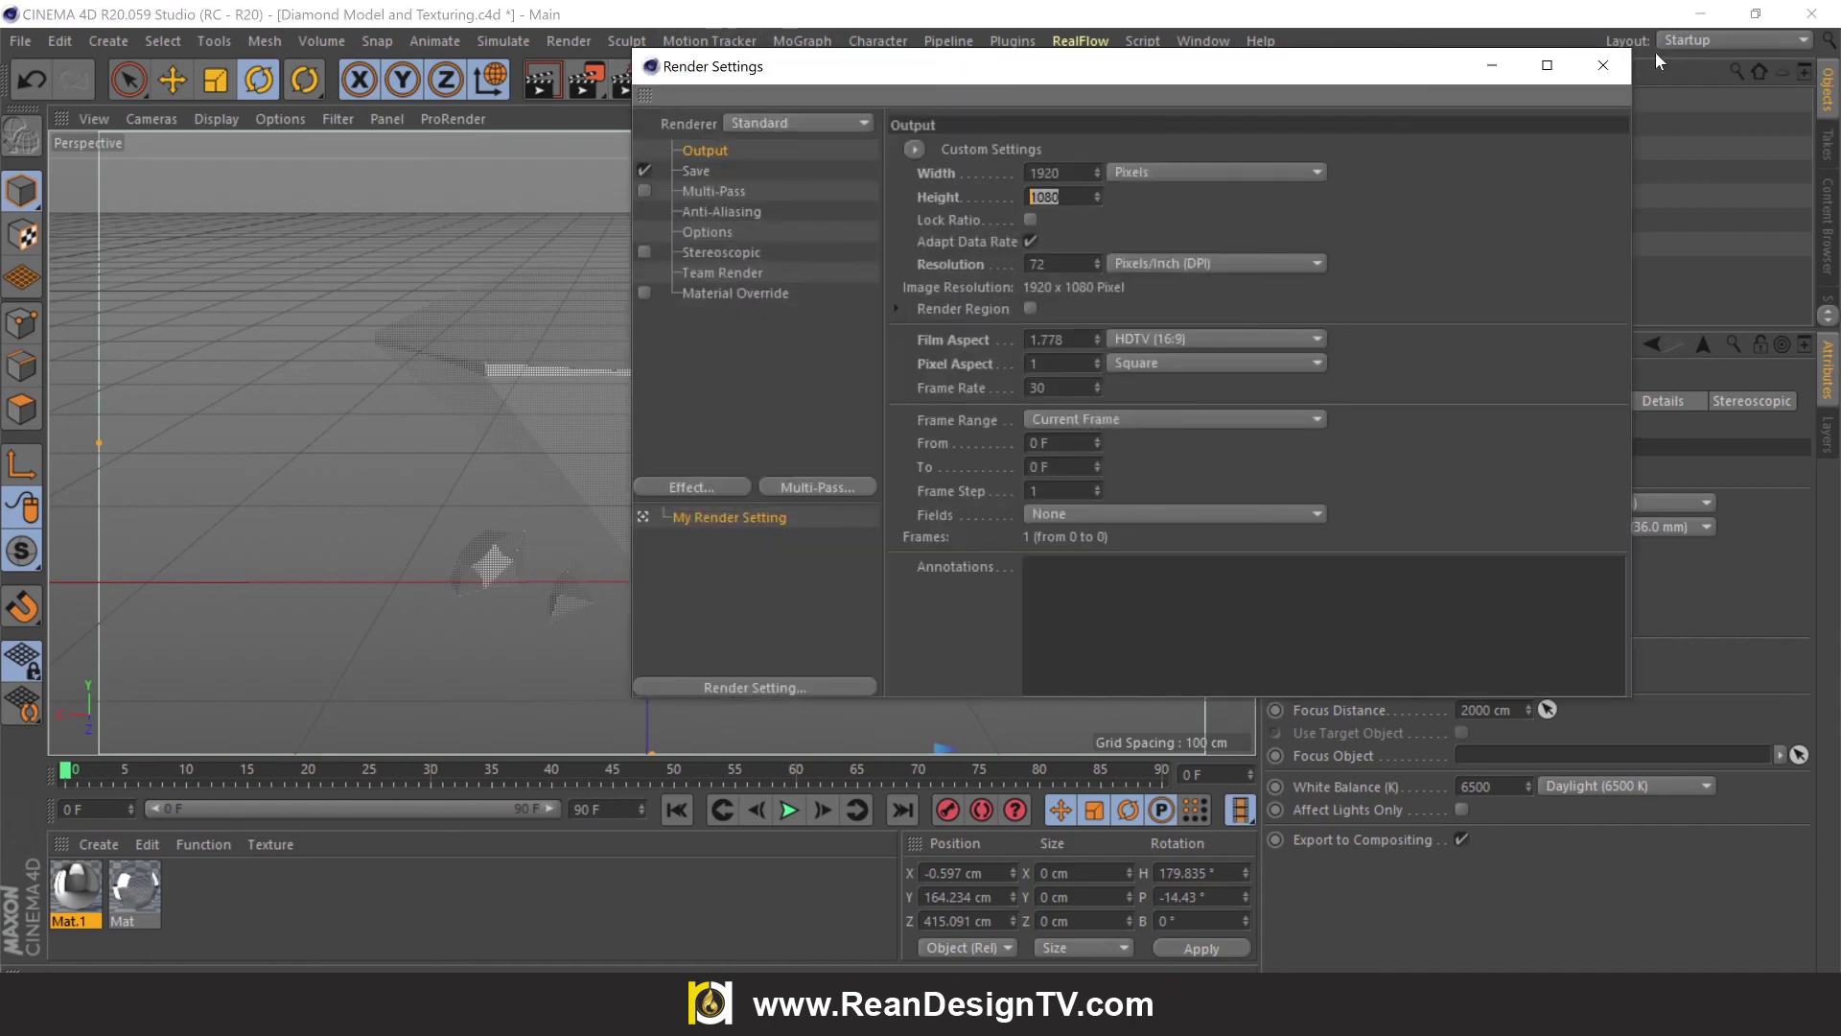
pyautogui.click(1603, 65)
pyautogui.rightClick(1344, 98)
pyautogui.moveTo(1496, 25)
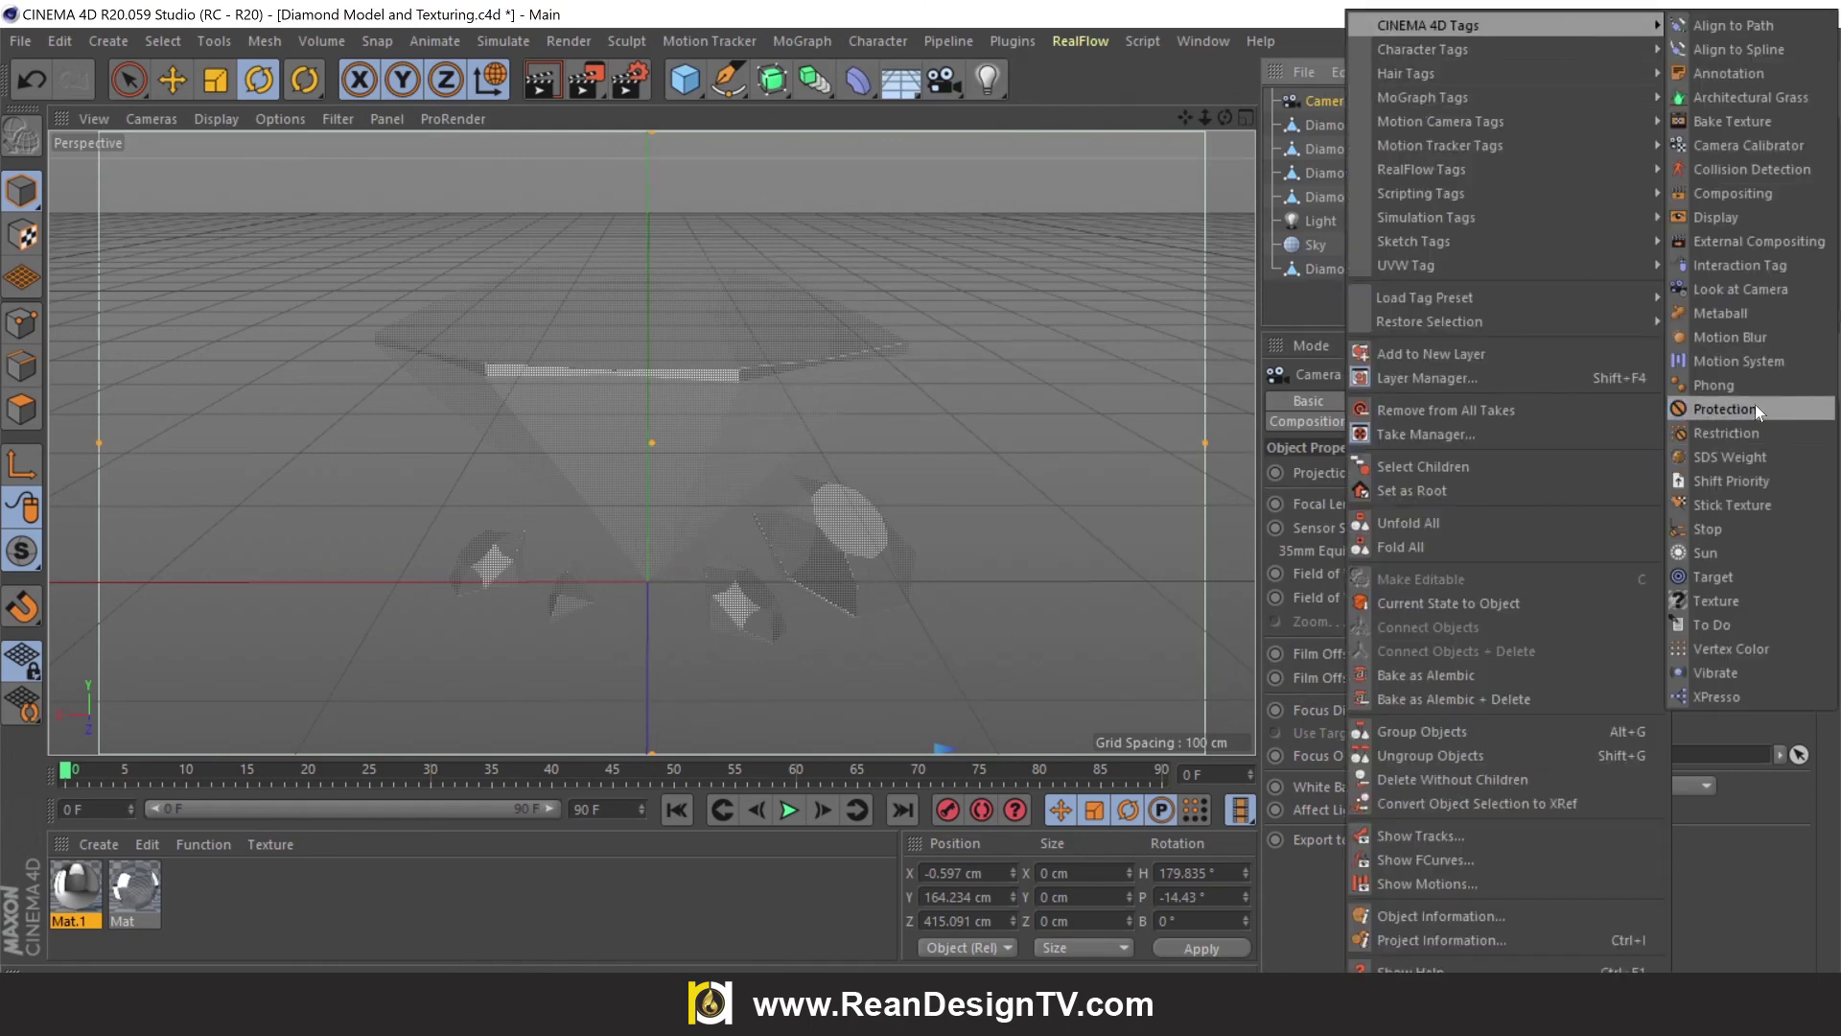
pyautogui.click(1755, 404)
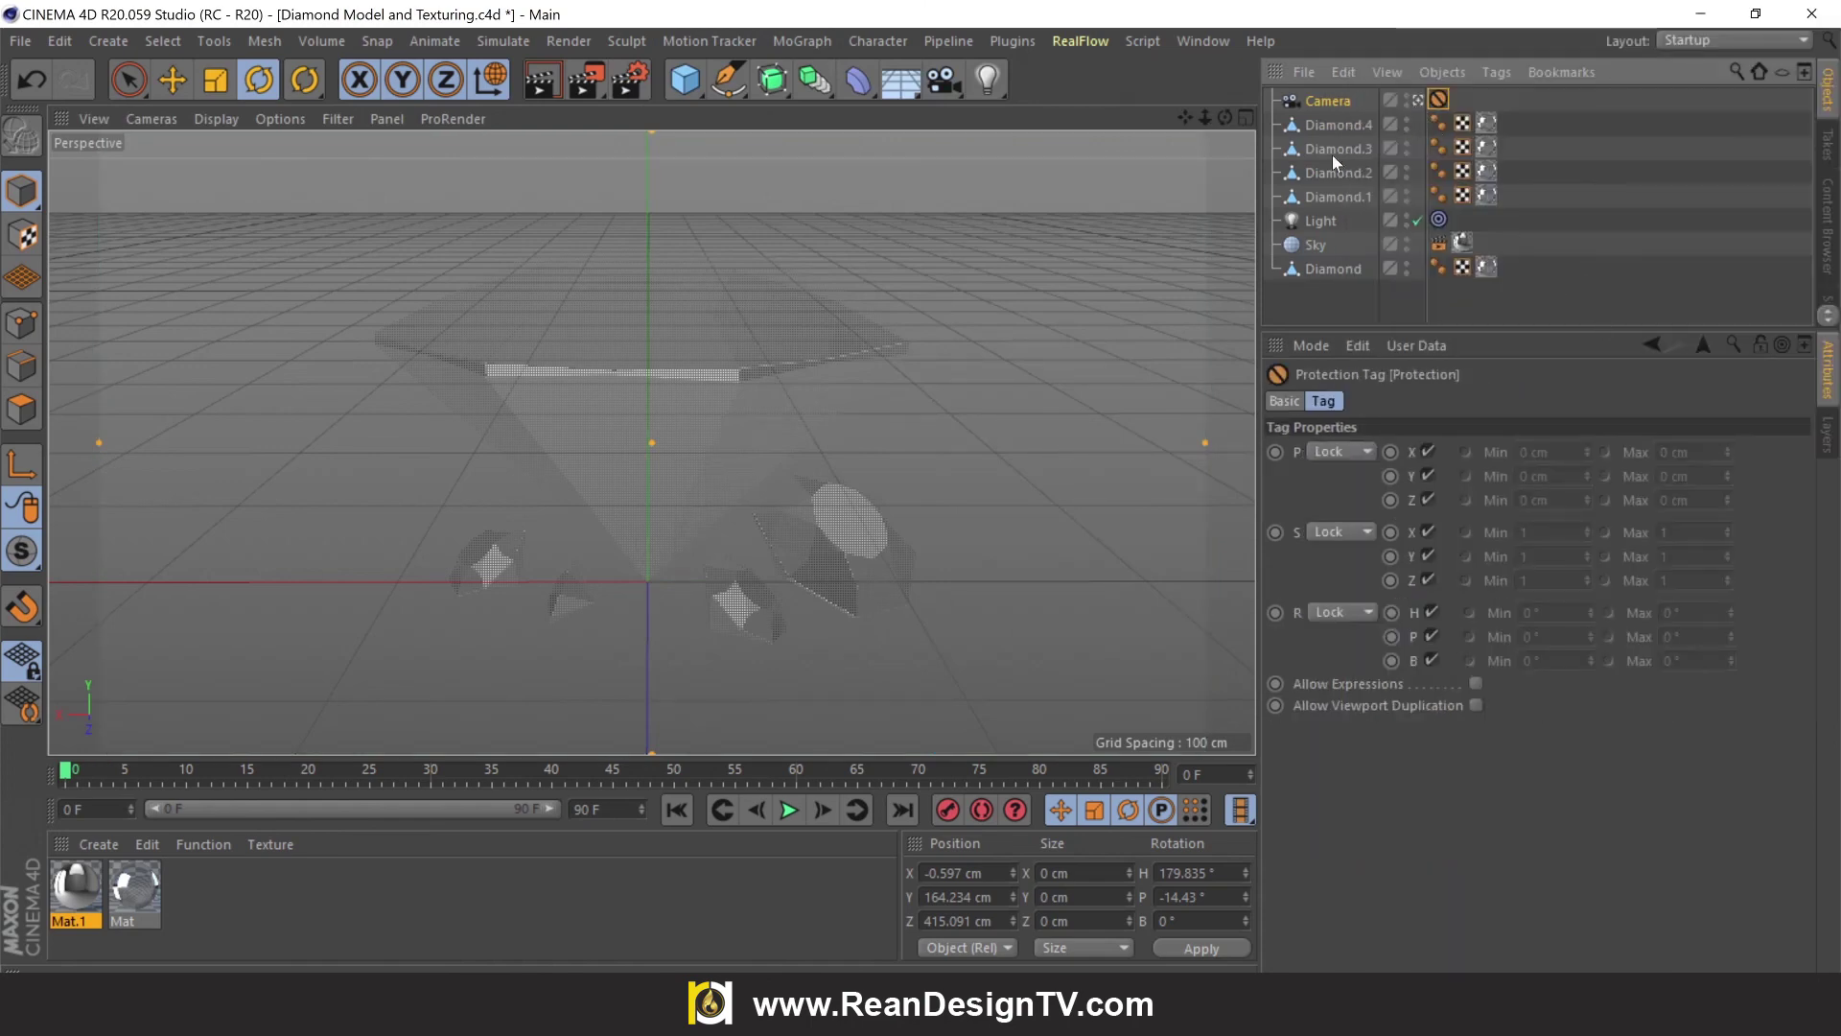
pyautogui.click(550, 81)
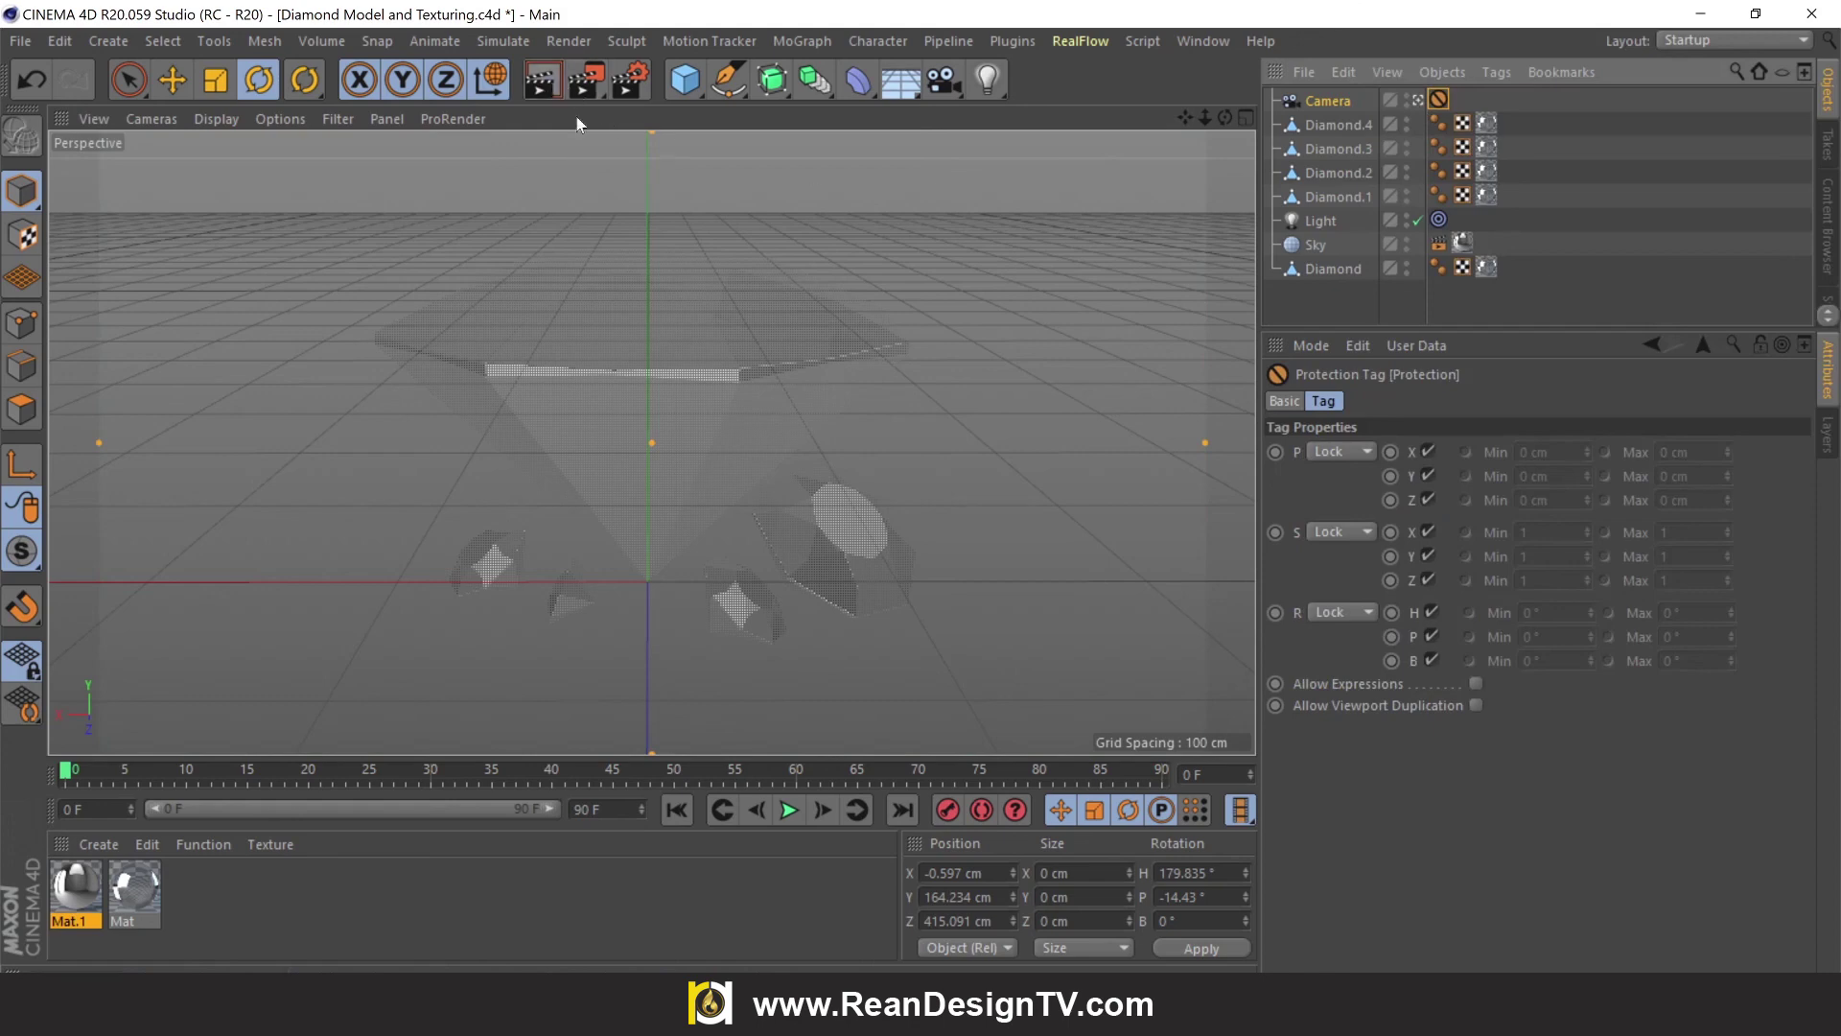